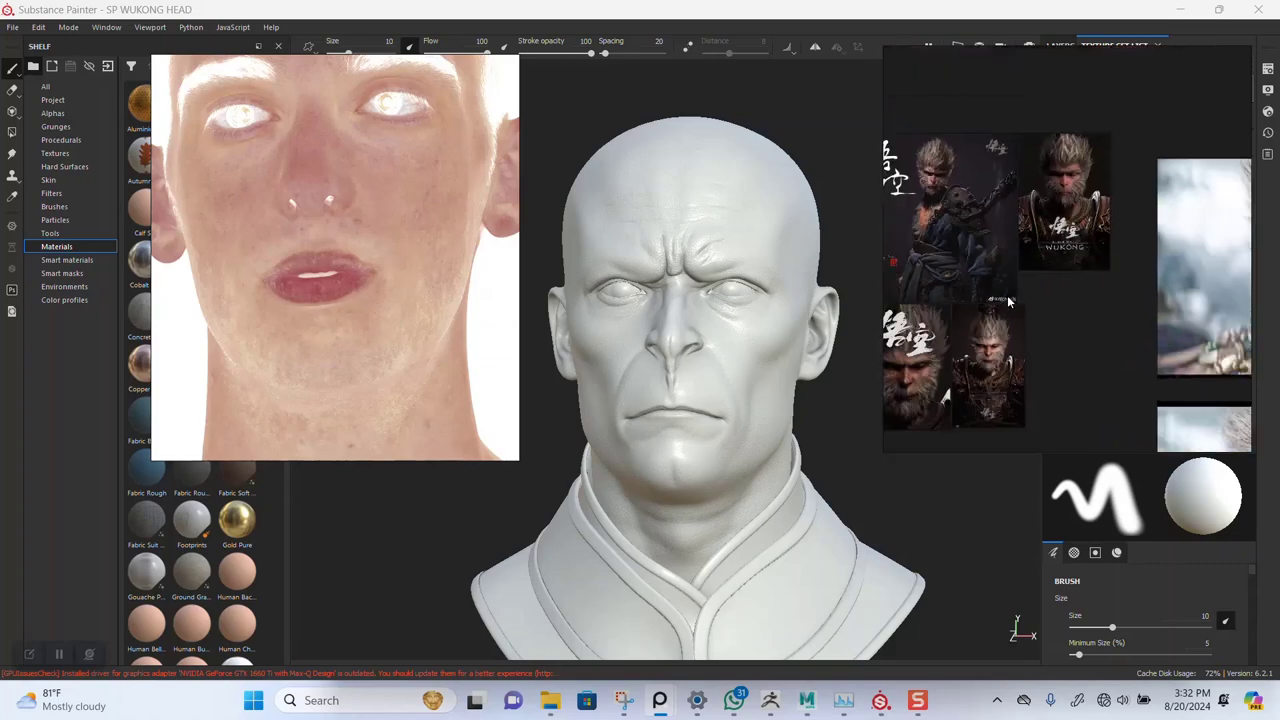
Delete the empty Layer 1 from the WUKONG_HEAD_MAP texture set
middle_drag(888, 348, 1025, 309)
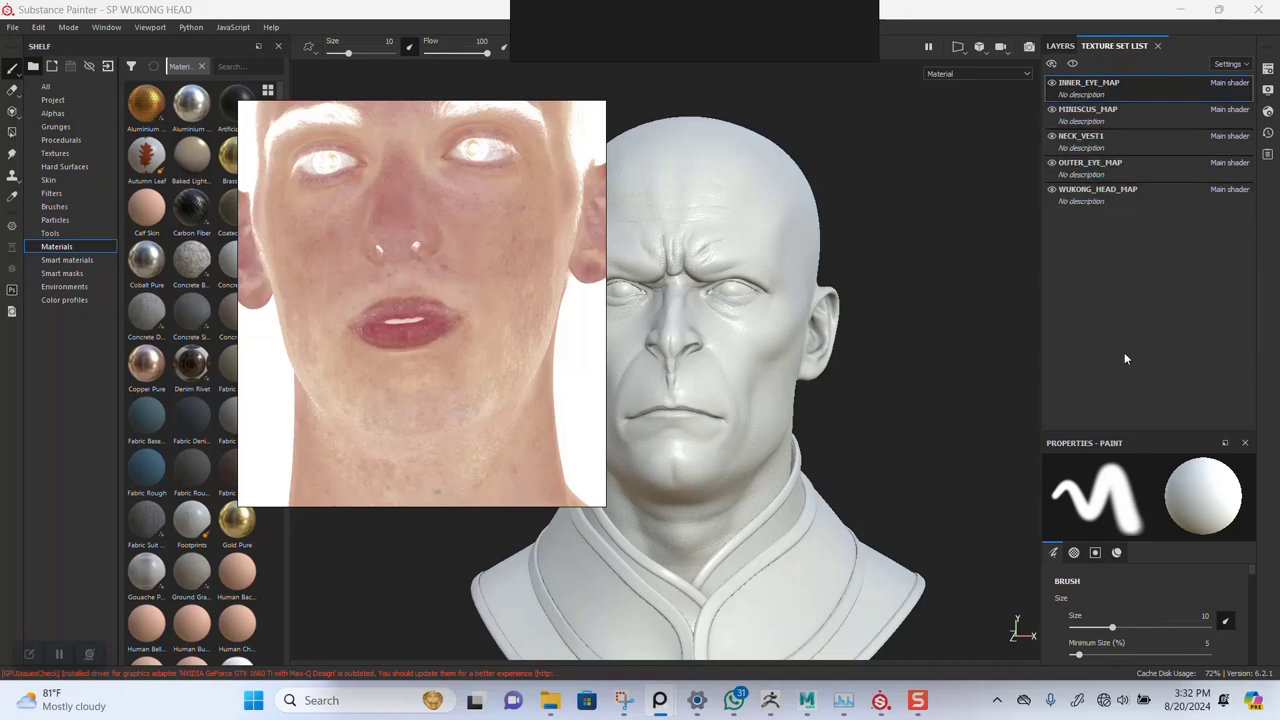
drag(1137, 431, 1140, 338)
click(1060, 45)
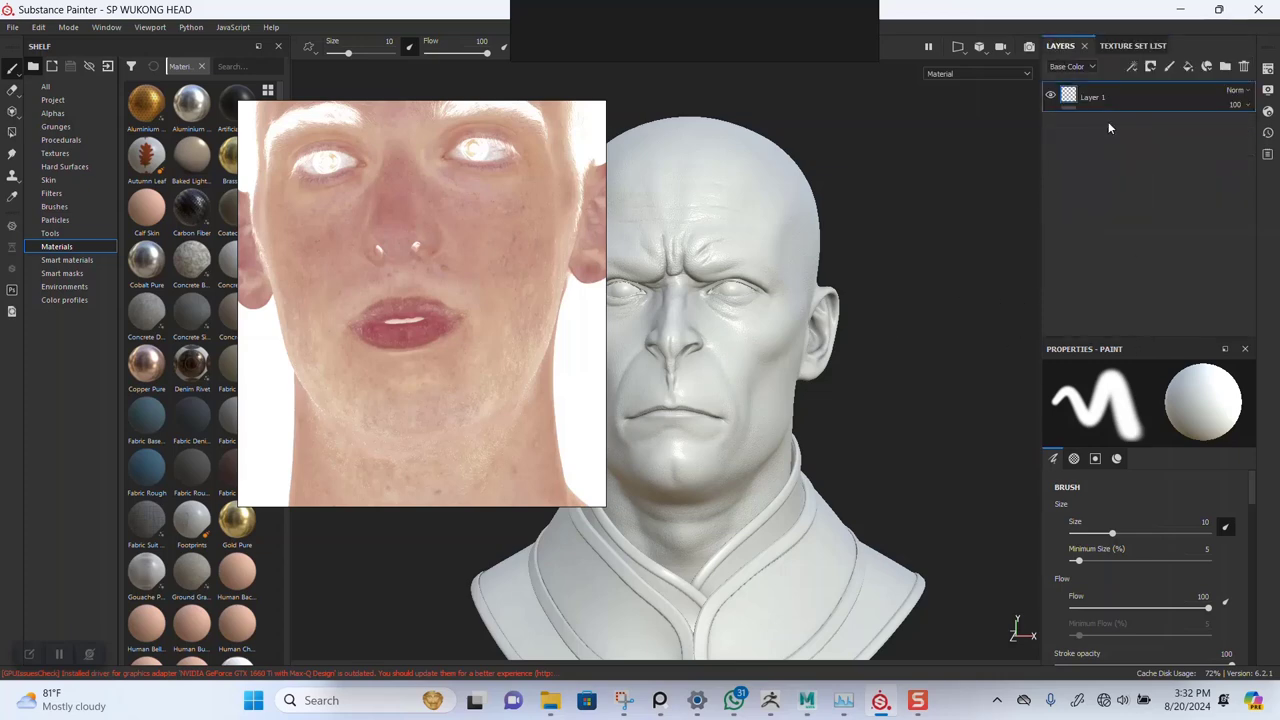
click(1133, 46)
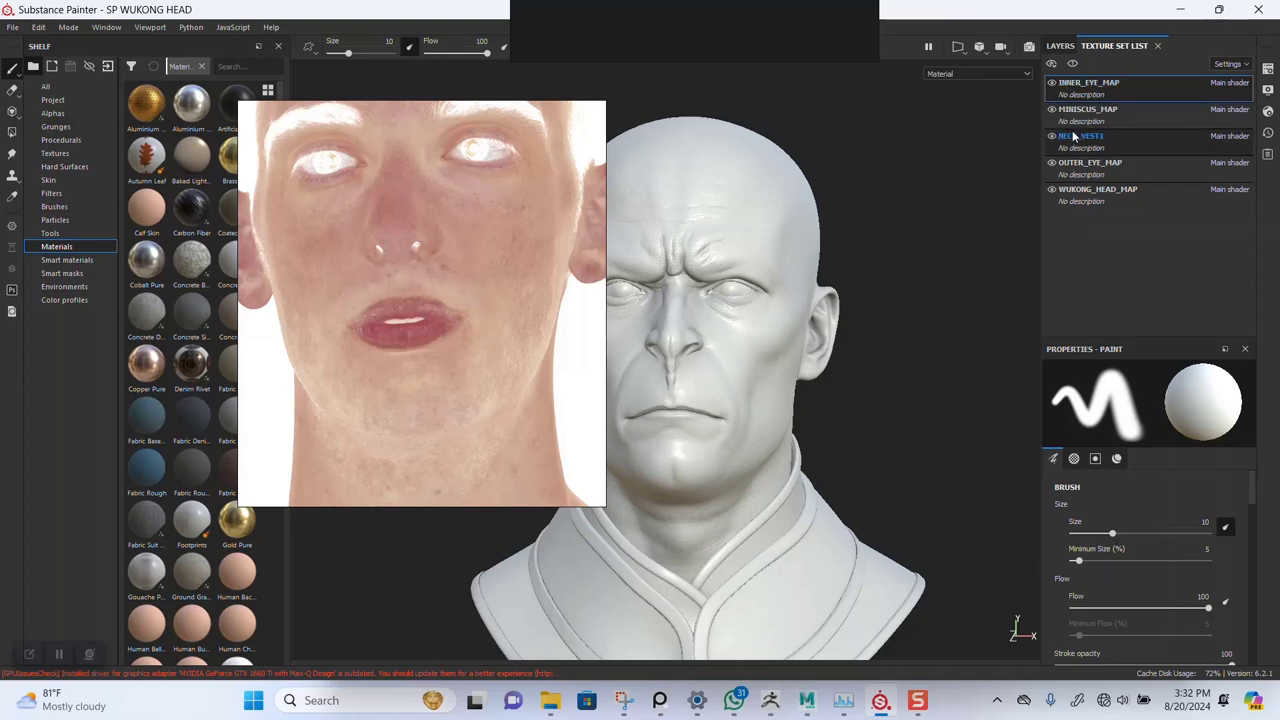
click(1093, 192)
click(1060, 46)
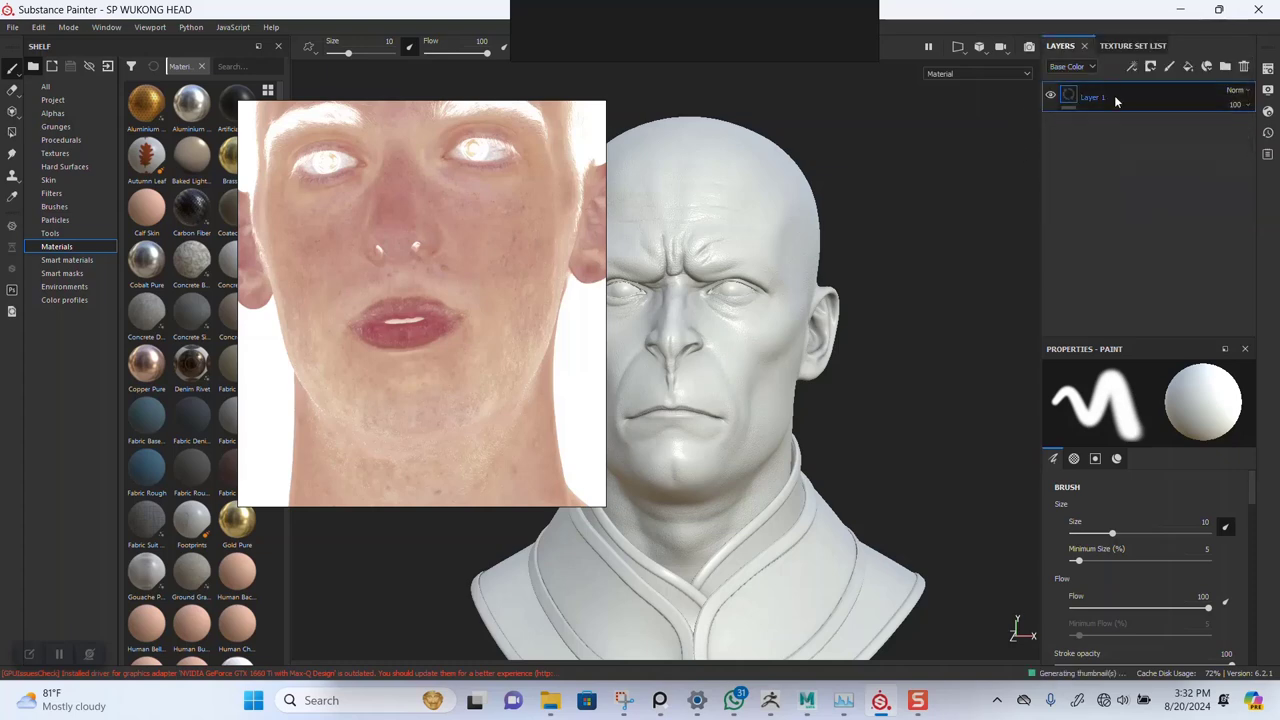
key(Delete)
Isolate the WUKONG_HEAD_MAP texture set in the viewport and move the face reference image clear of the head
click(1132, 46)
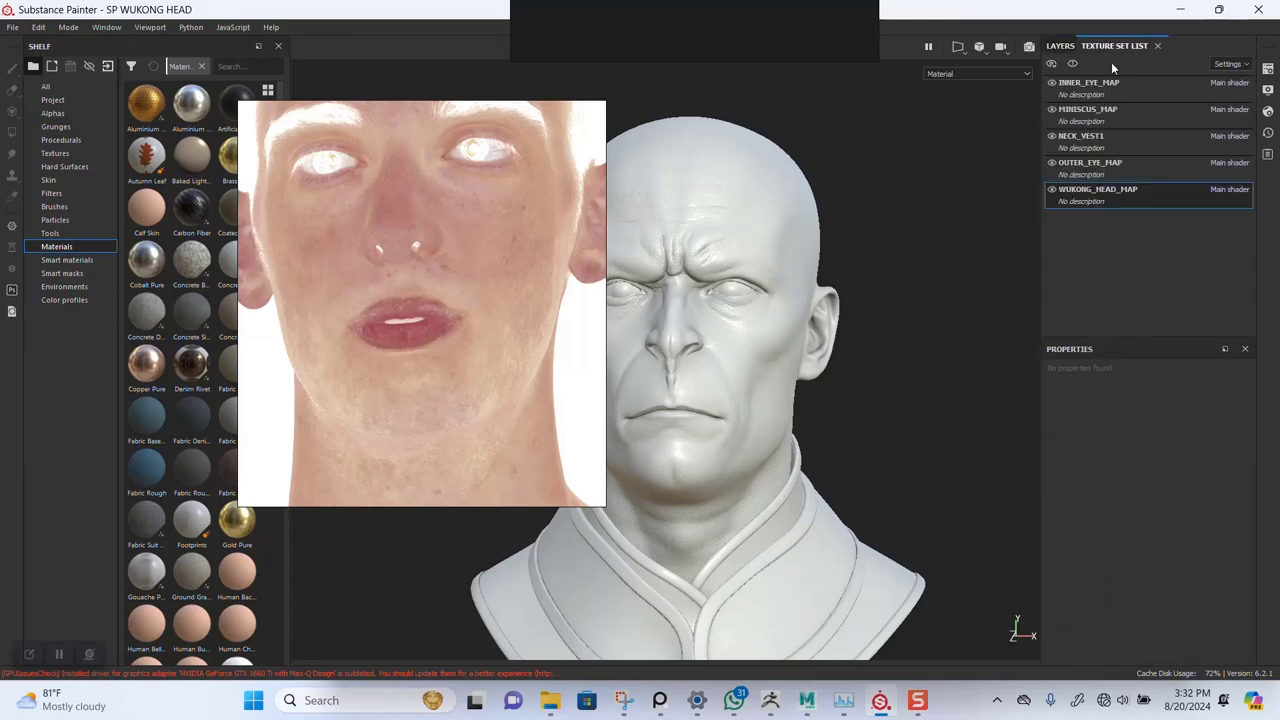
click(1074, 64)
drag(449, 355, 335, 319)
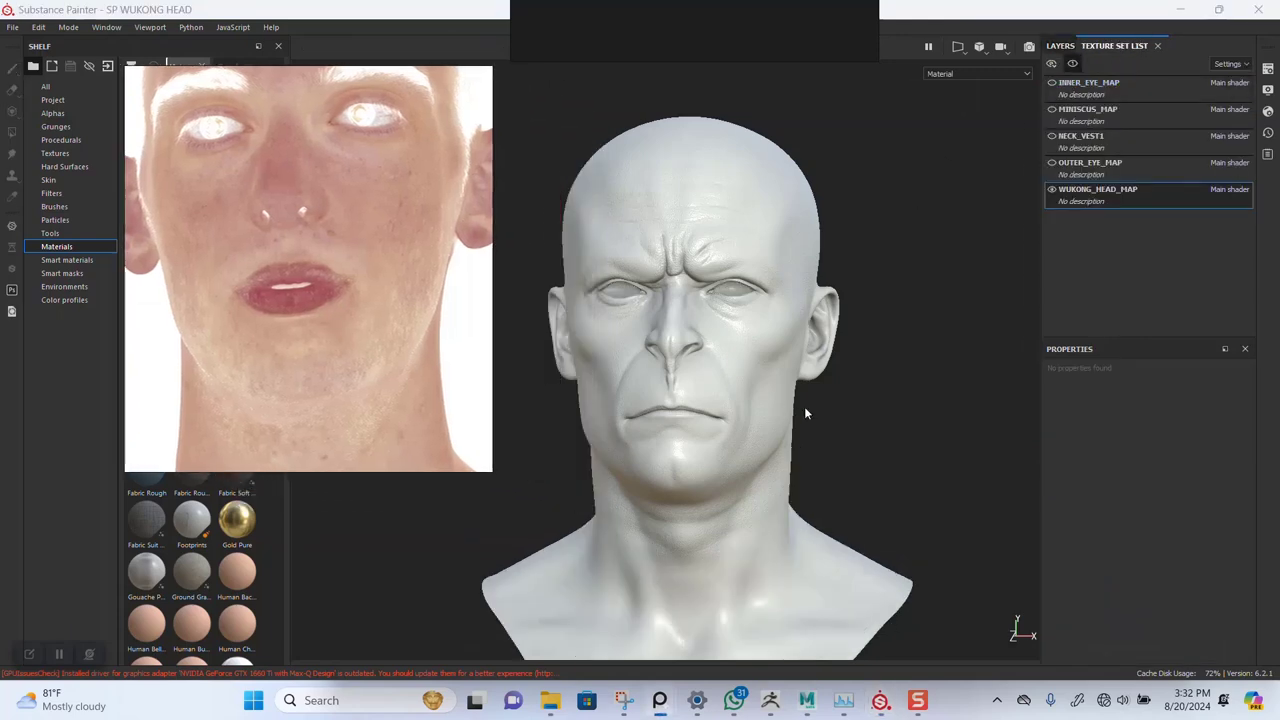
alt+drag(860, 407, 865, 407)
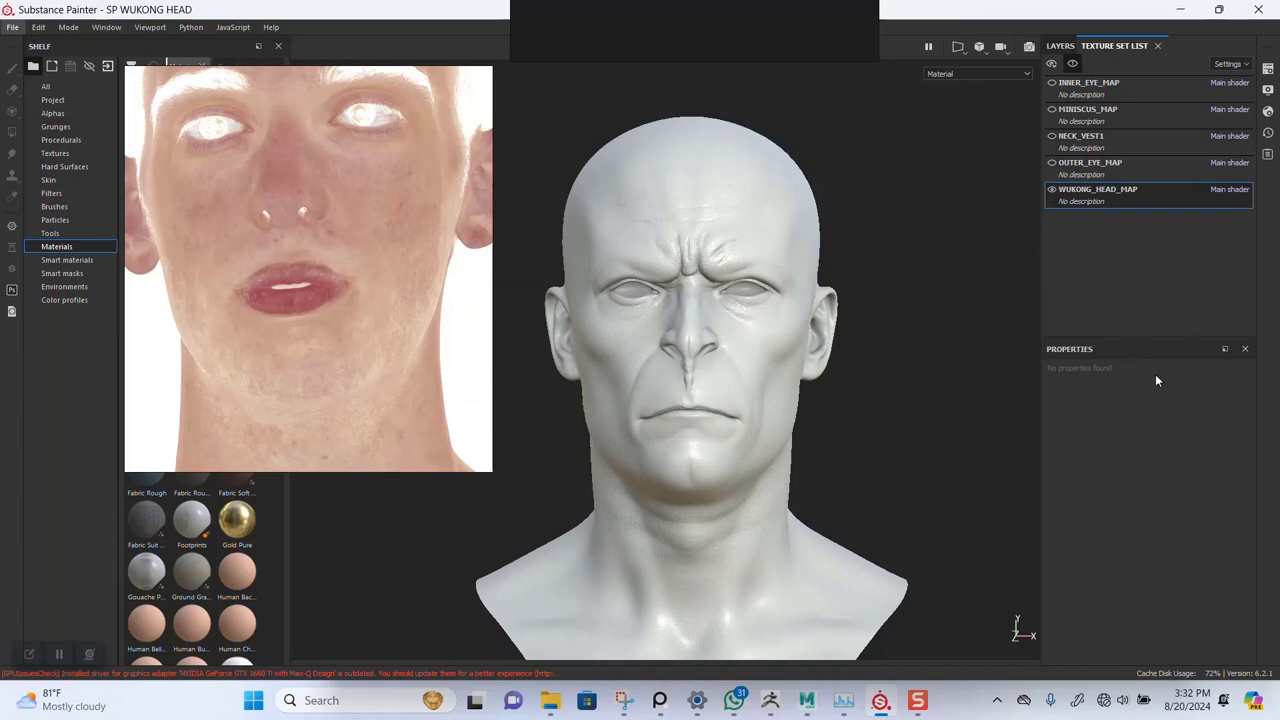
mouse_move(860, 381)
alt+right_down()
mouse_move(880, 423)
mouse_move(863, 414)
mouse_move(870, 399)
alt+right_up()
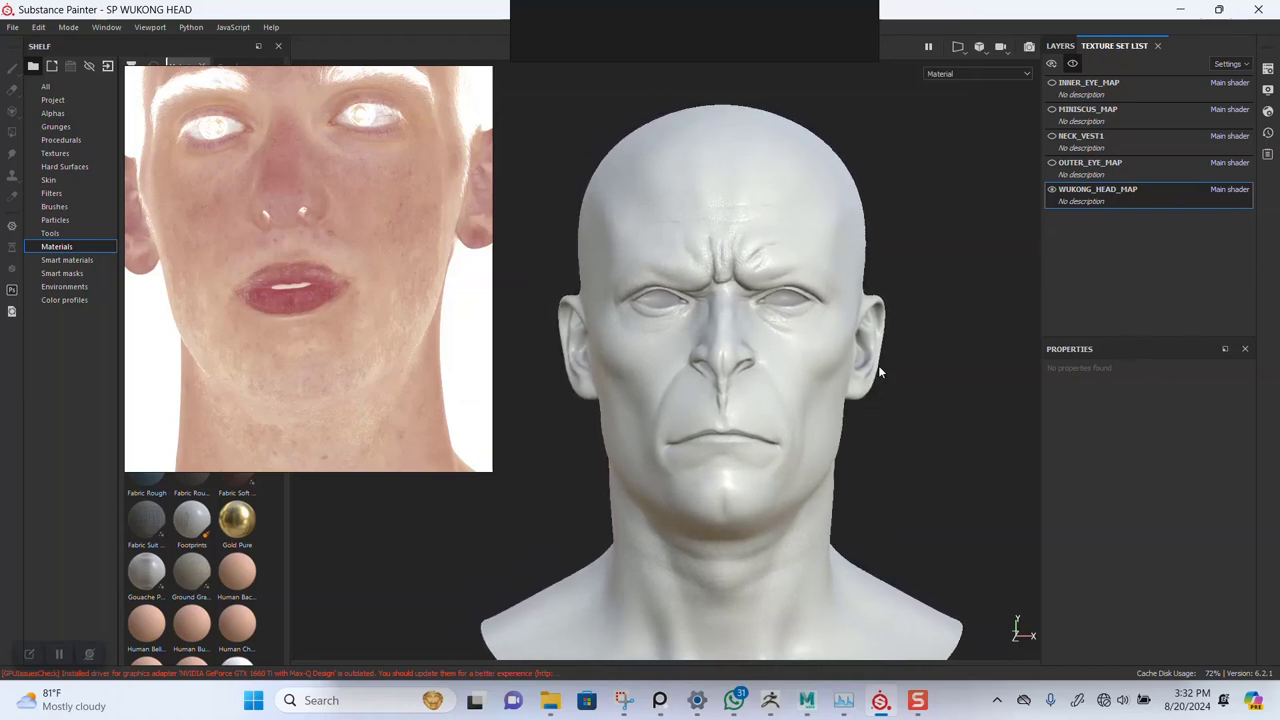
Add a fill layer to the head and disable its color, metal, rough and height channels, keeping only normal
click(1061, 46)
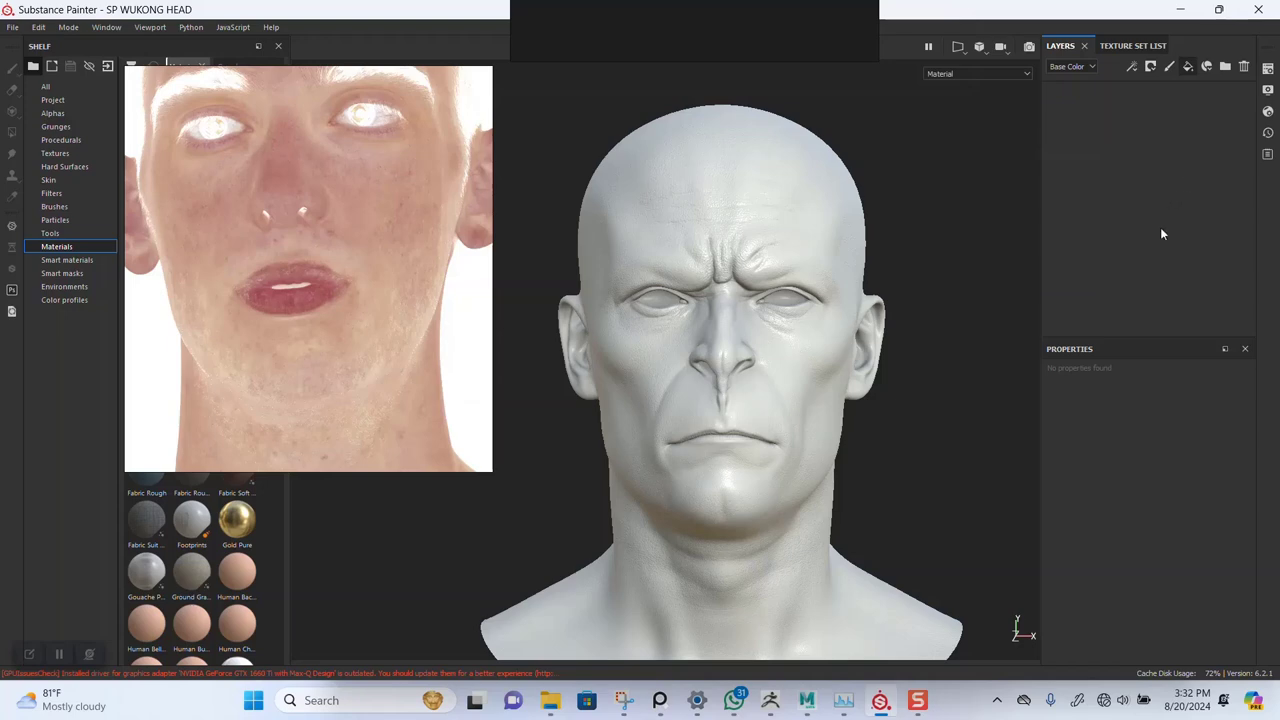
click(1187, 66)
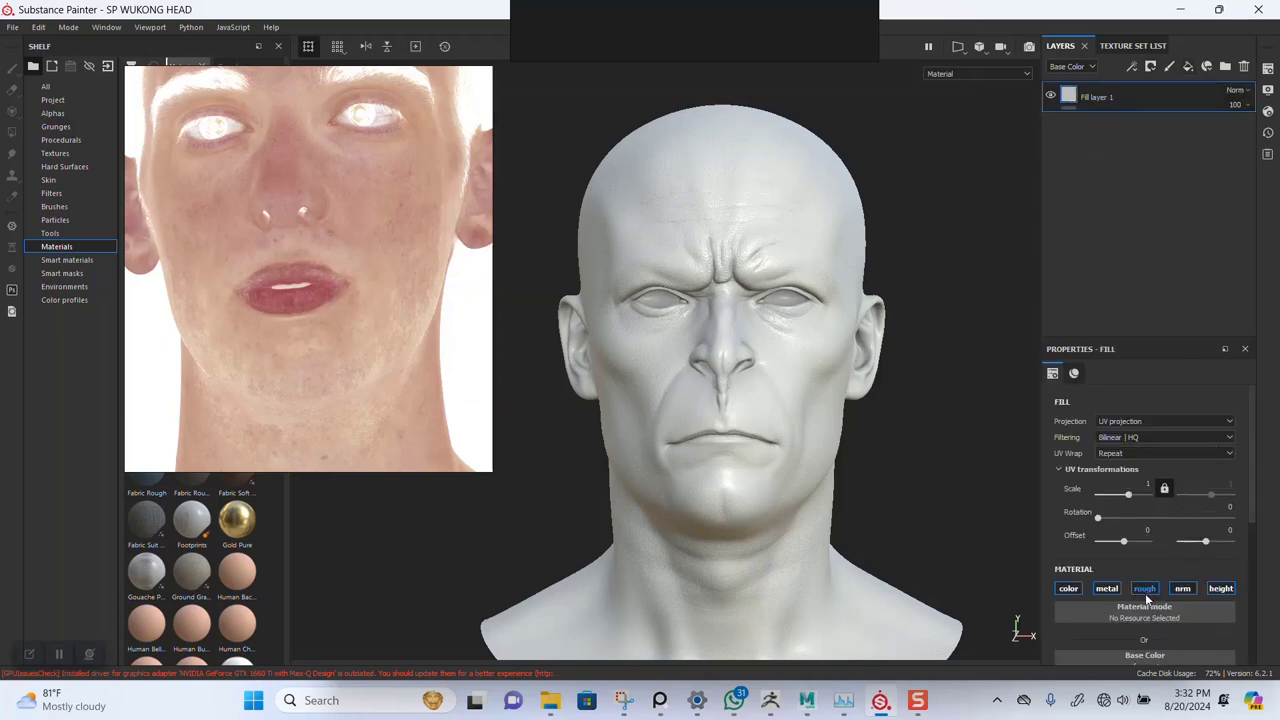
click(1067, 589)
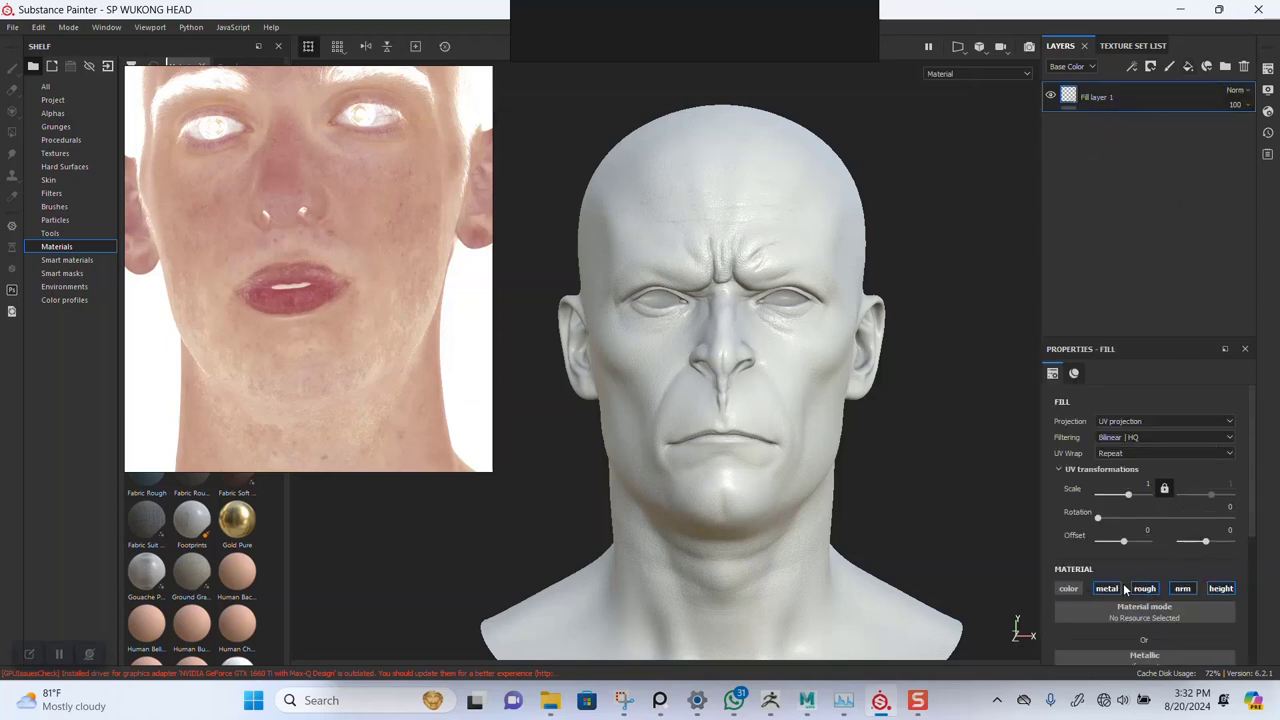
click(1143, 589)
click(1219, 589)
click(1108, 590)
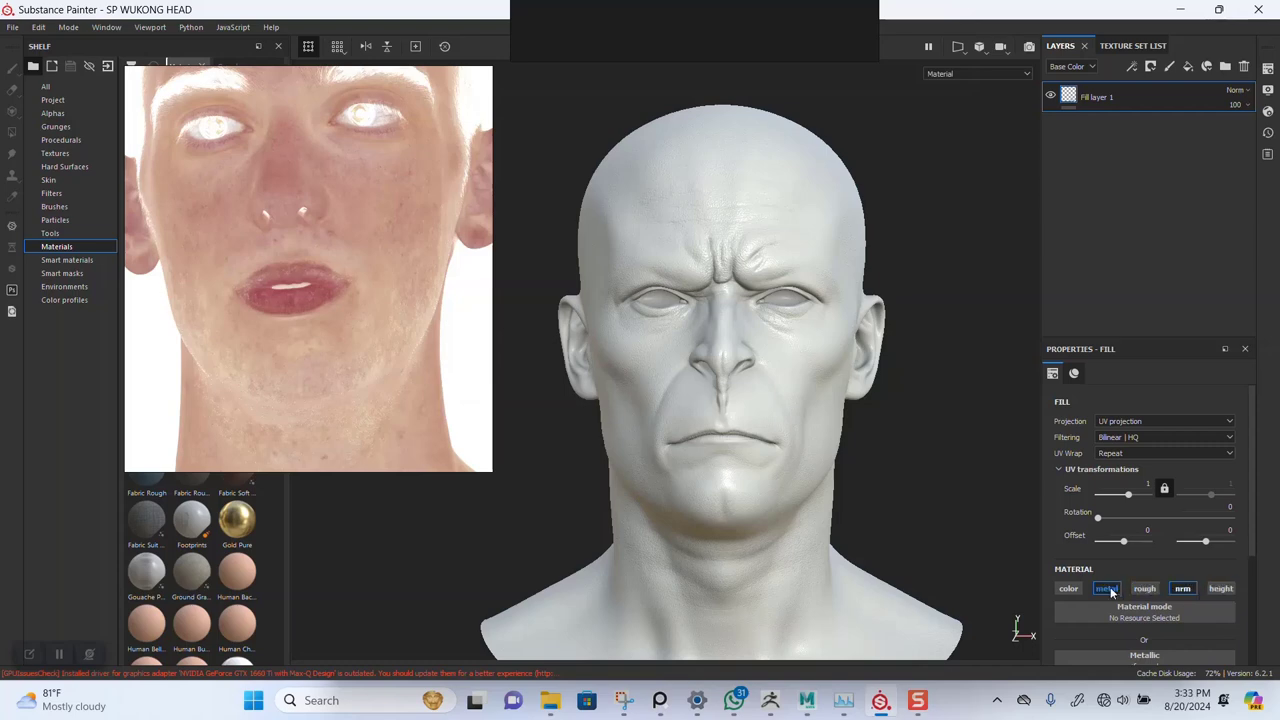
Assign the 8K WUKONG BASE HEAD NORMAL texture to the fill layer's normal channel
scroll(1115, 590, down, 1)
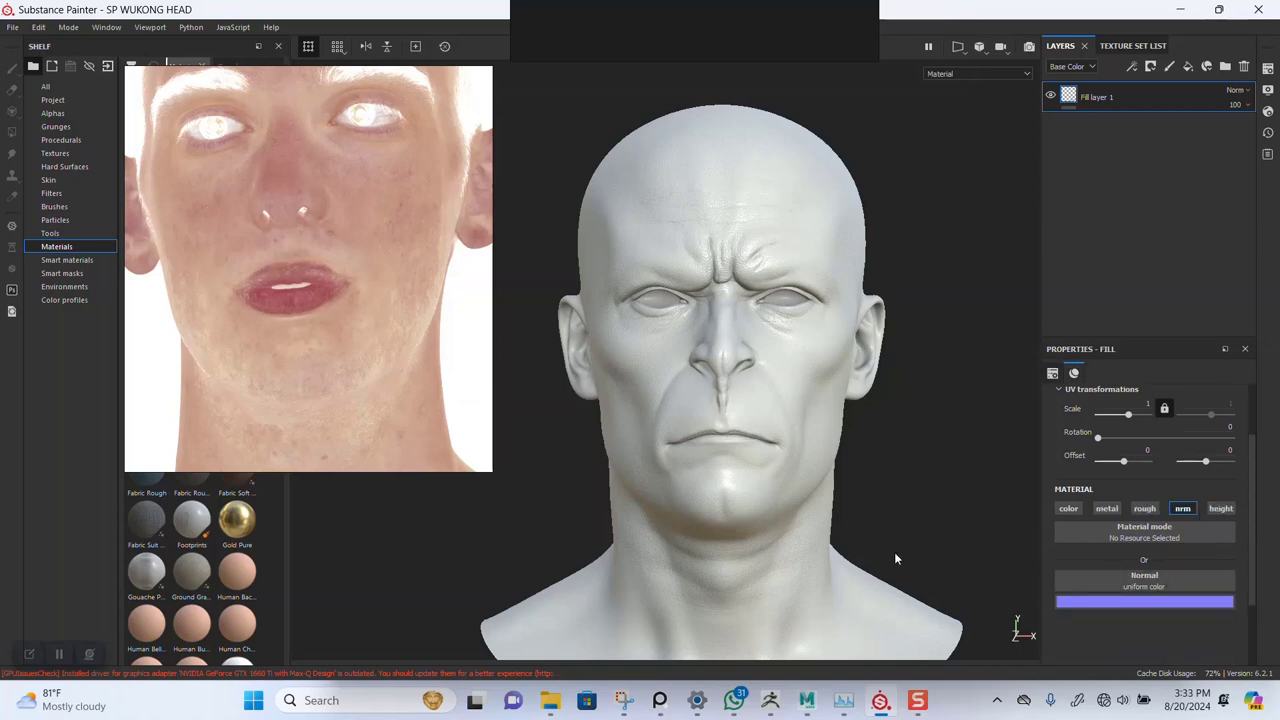
click(1148, 584)
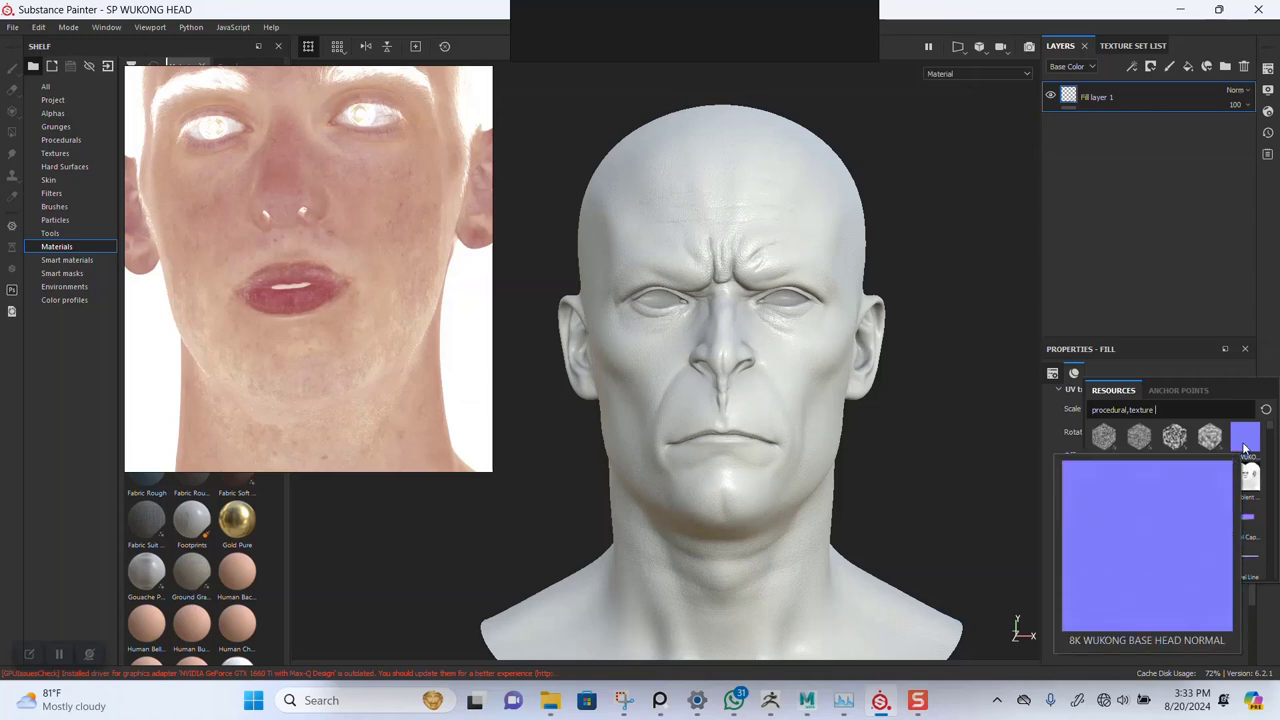
click(1245, 440)
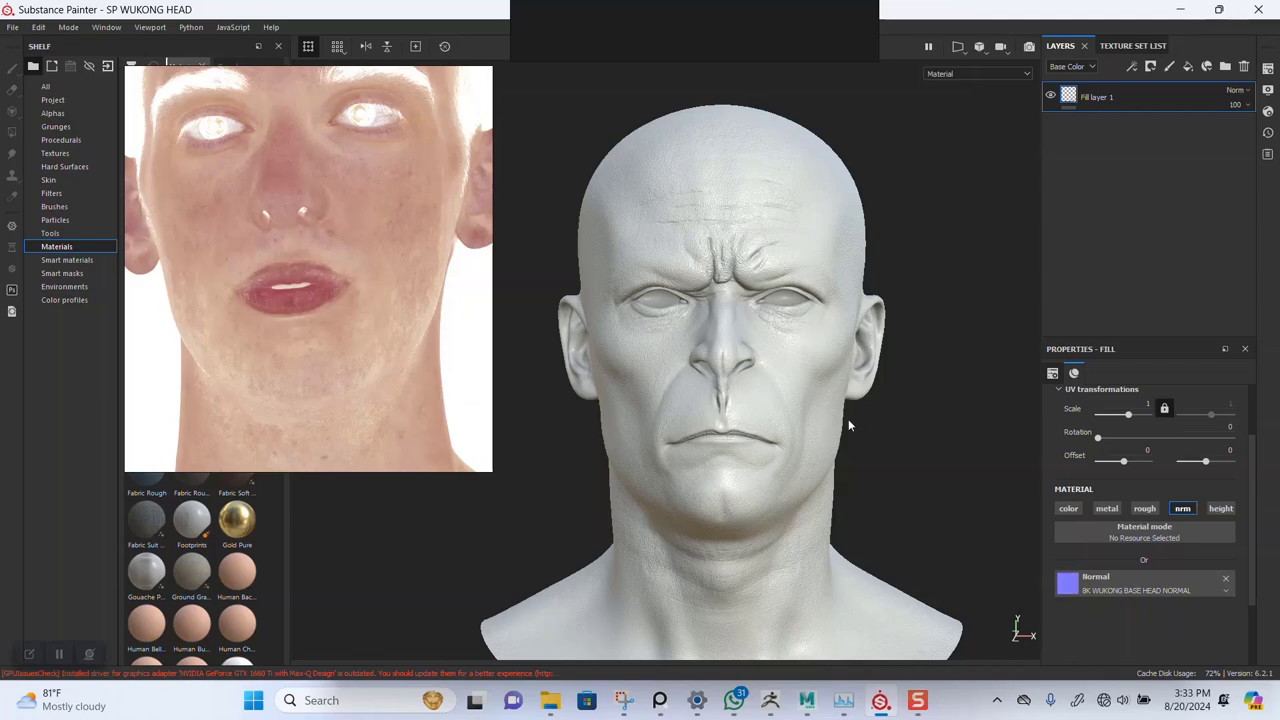
Examine the skin detail from the normal map on the neck, chin, nose, eye area and forehead
scroll(848, 425, up, 5)
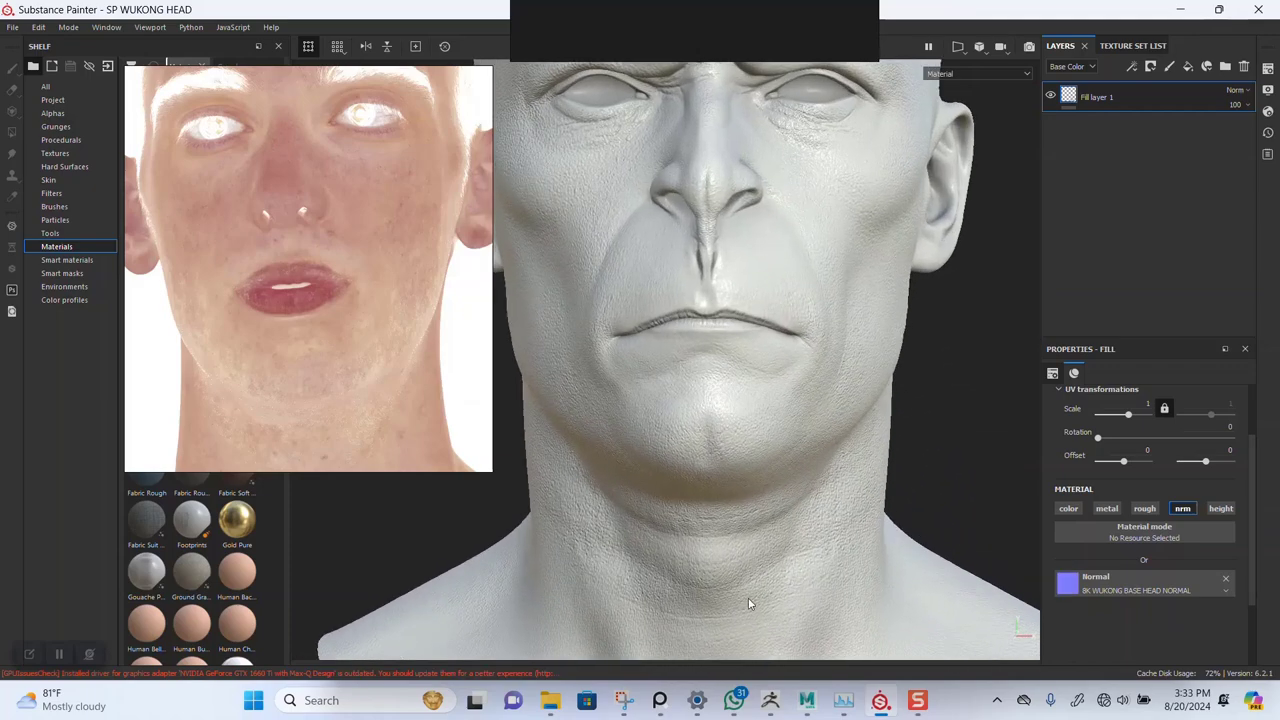
scroll(749, 603, up, 5)
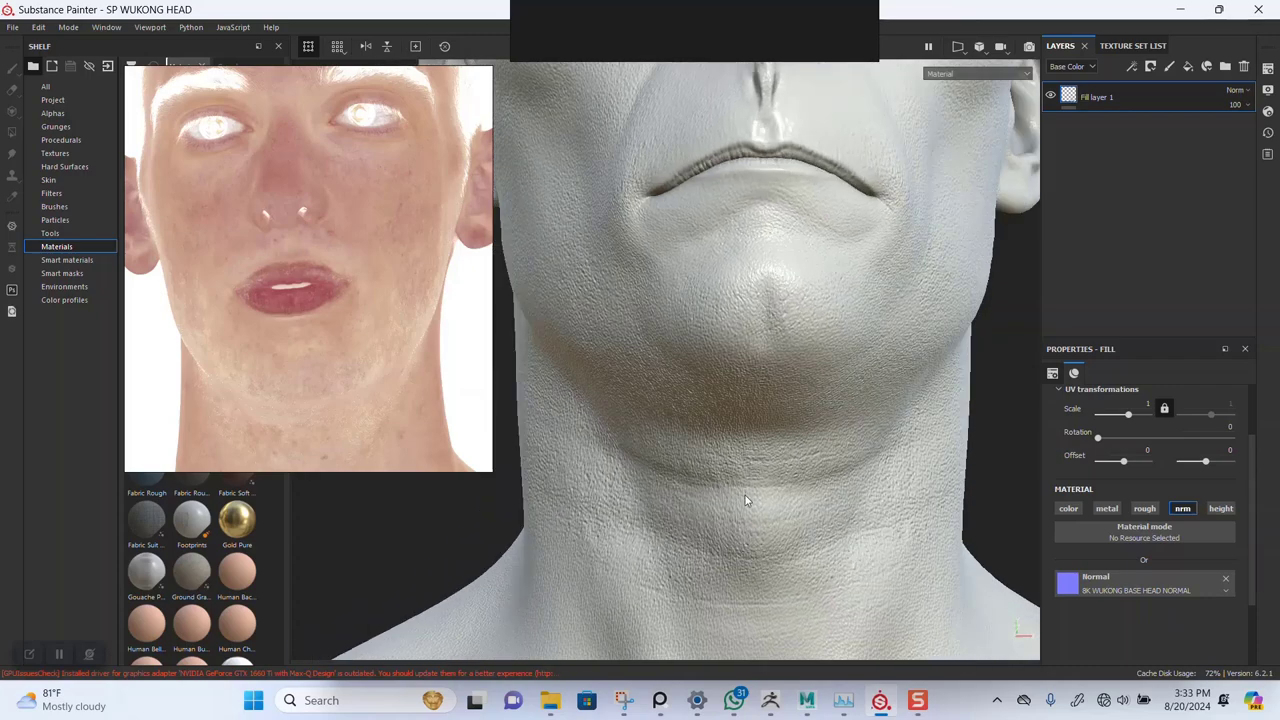
alt+middle_drag(748, 430, 757, 530)
scroll(763, 349, down, 2)
alt+middle_drag(769, 377, 775, 480)
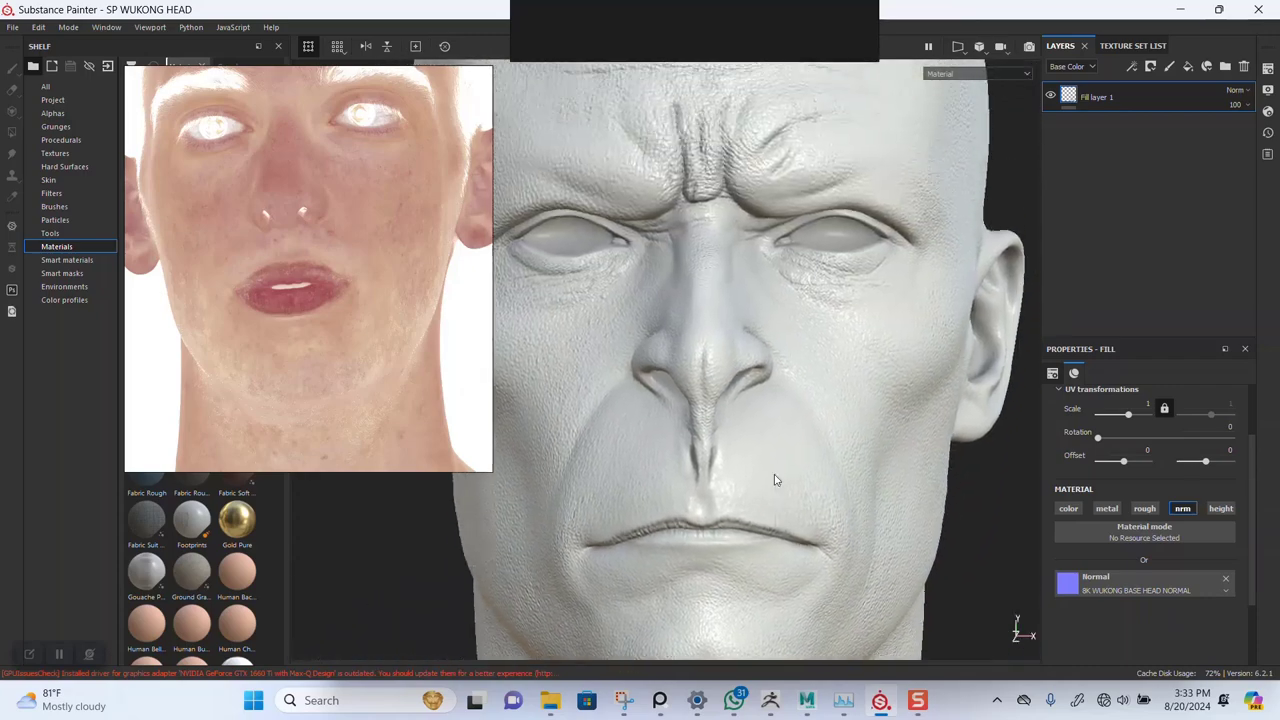
alt+drag(774, 480, 777, 434)
scroll(786, 443, up, 6)
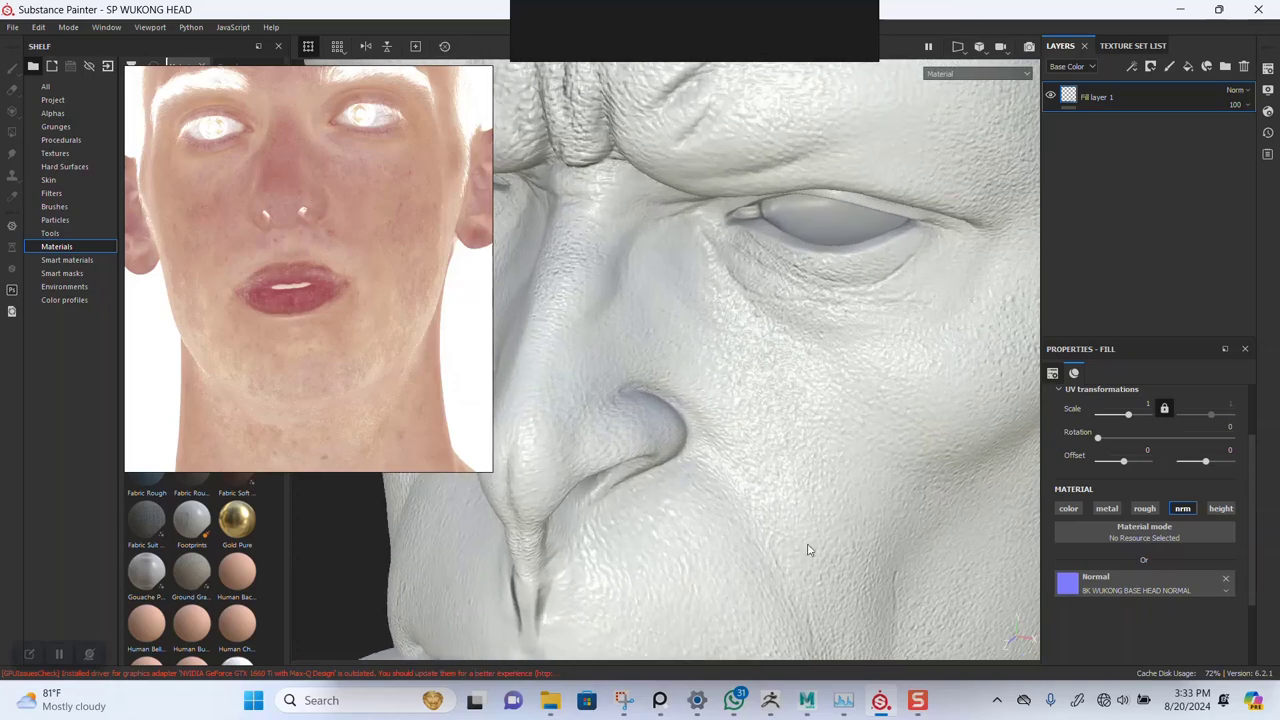
alt+drag(808, 549, 777, 371)
alt+drag(771, 466, 793, 415)
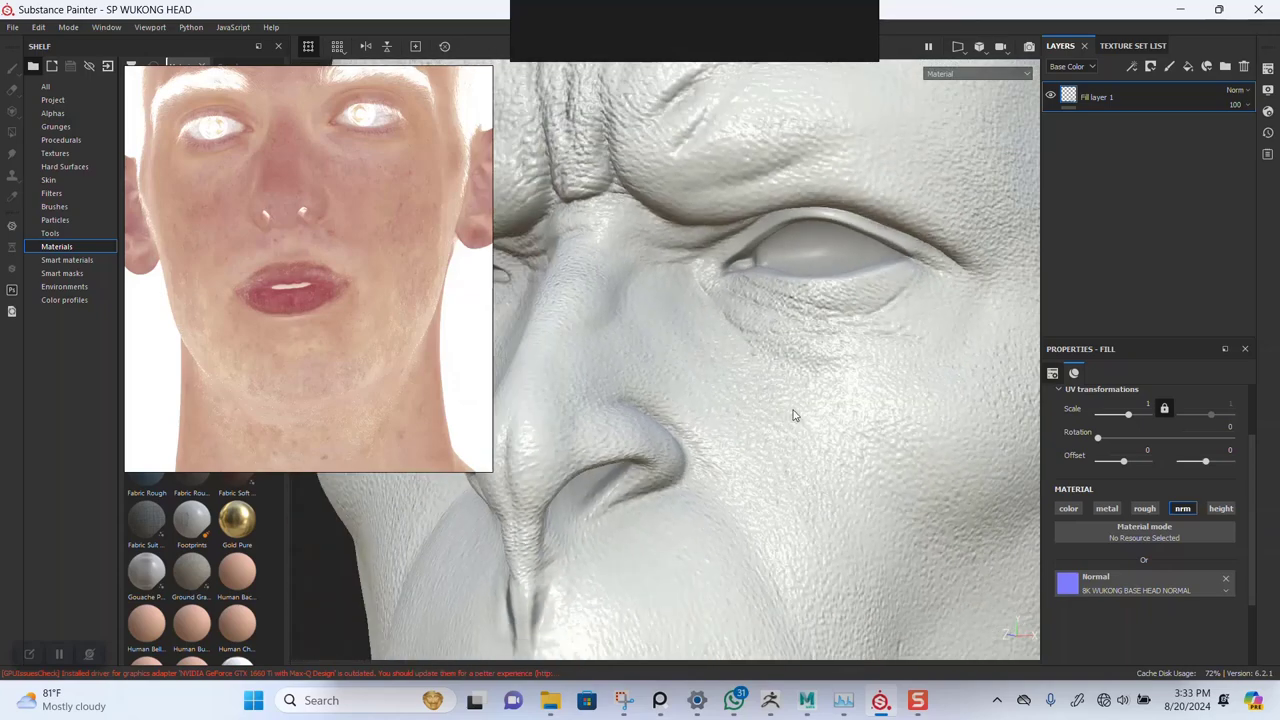
alt+right_drag(795, 415, 831, 277)
alt+shift+drag(831, 277, 851, 366)
alt+right_drag(851, 366, 834, 272)
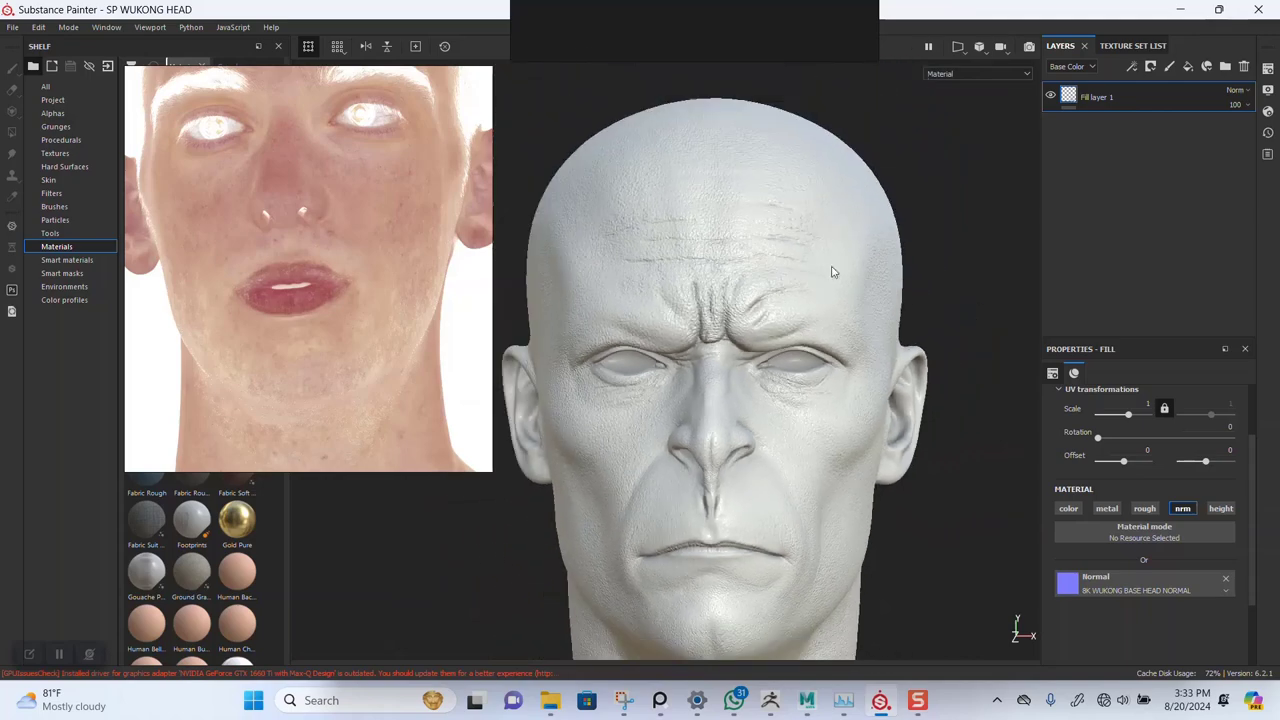
alt+middle_drag(775, 443, 832, 291)
alt+drag(785, 320, 803, 386)
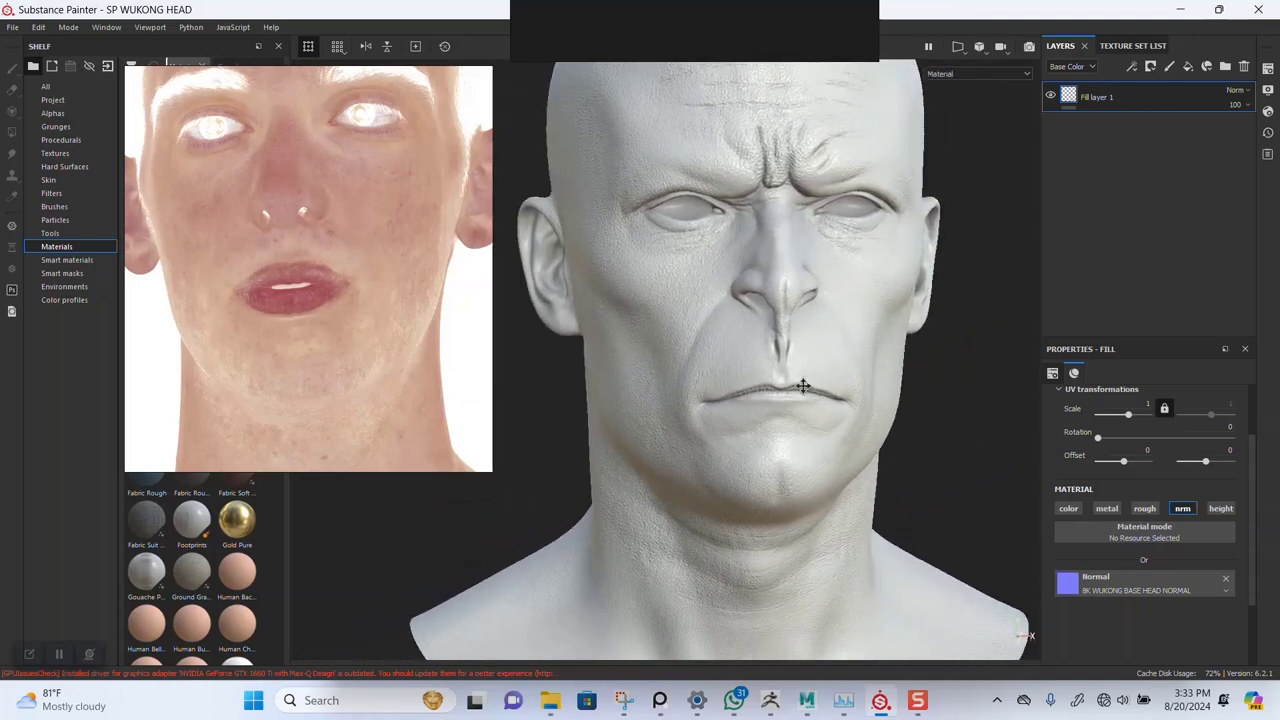
alt+middle_drag(803, 386, 789, 416)
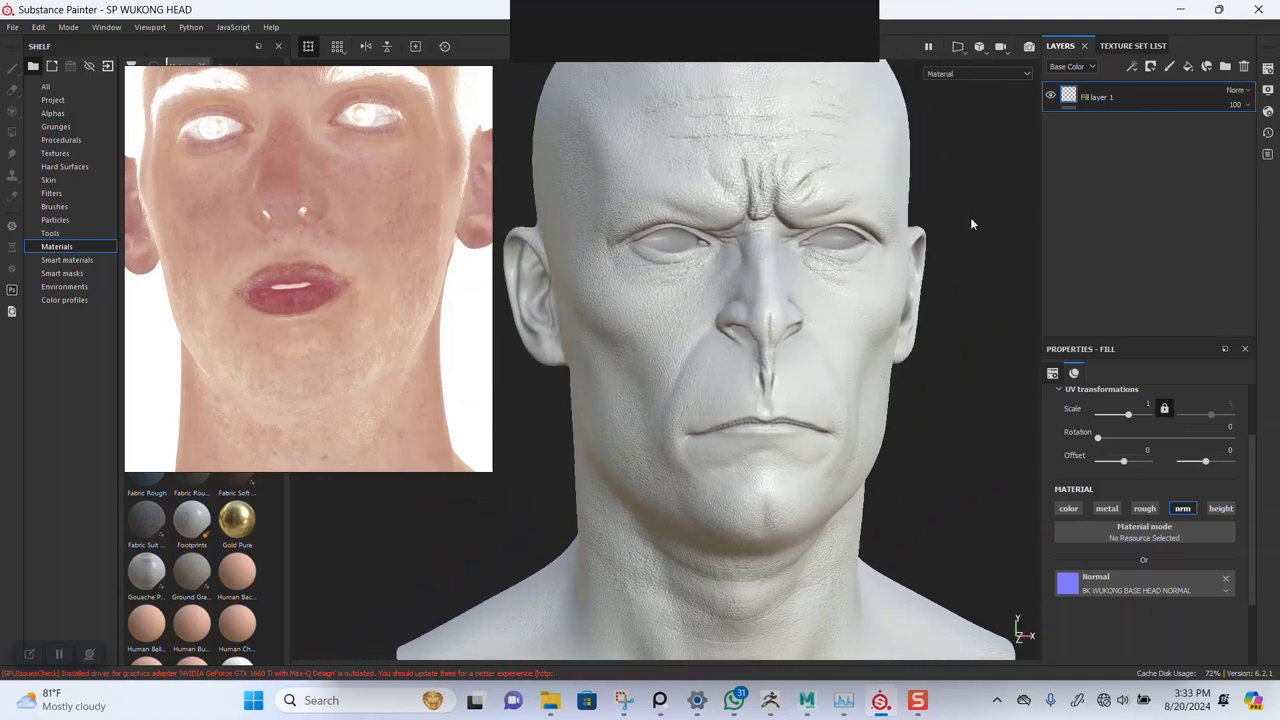
Rename the fill layer as NORMAL
double_click(1104, 97)
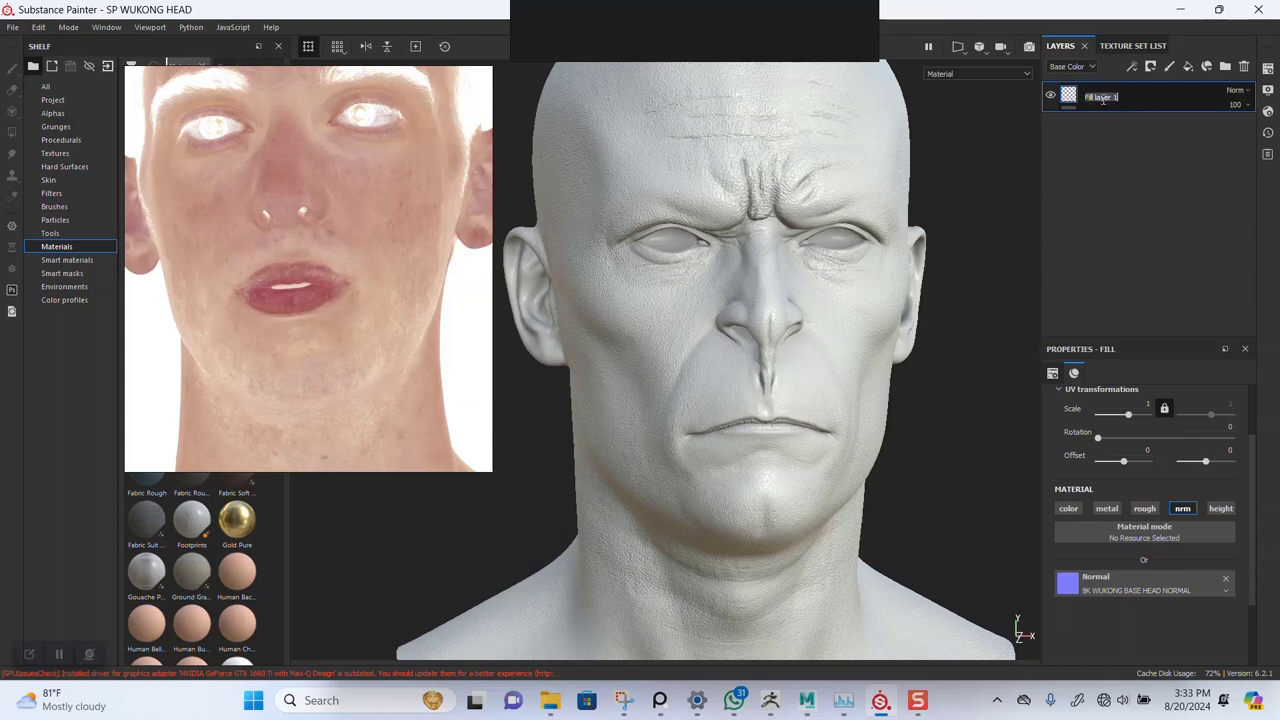
text(NORMAL)
key(Return)
Switch the layer stack to the Normal channel and set the NORMAL layer's opacity to 50
click(1070, 66)
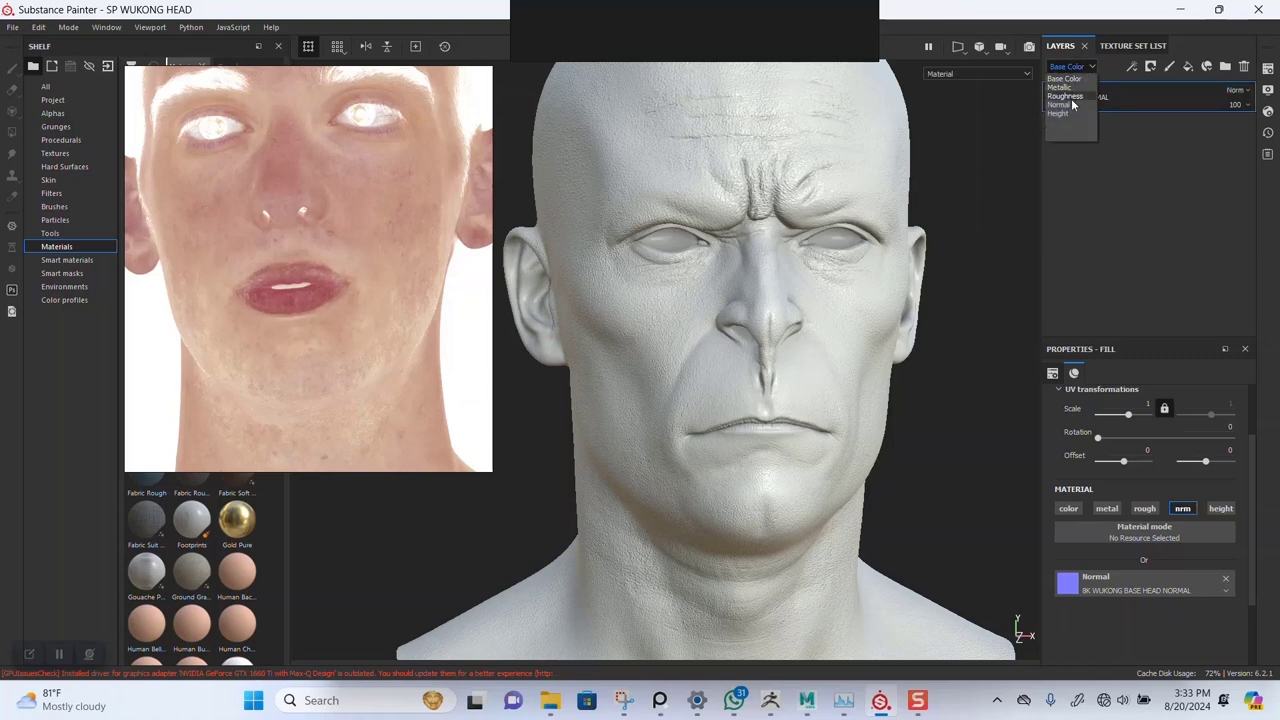
click(1065, 104)
click(1246, 106)
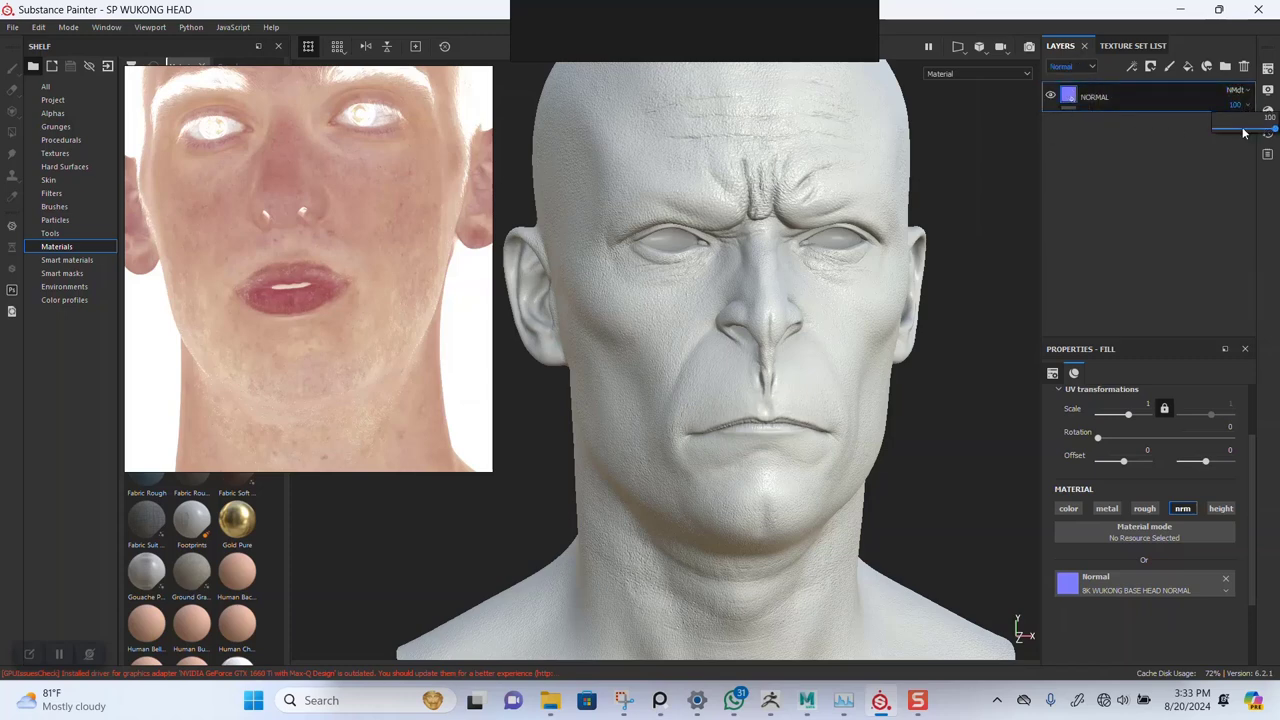
click(1246, 130)
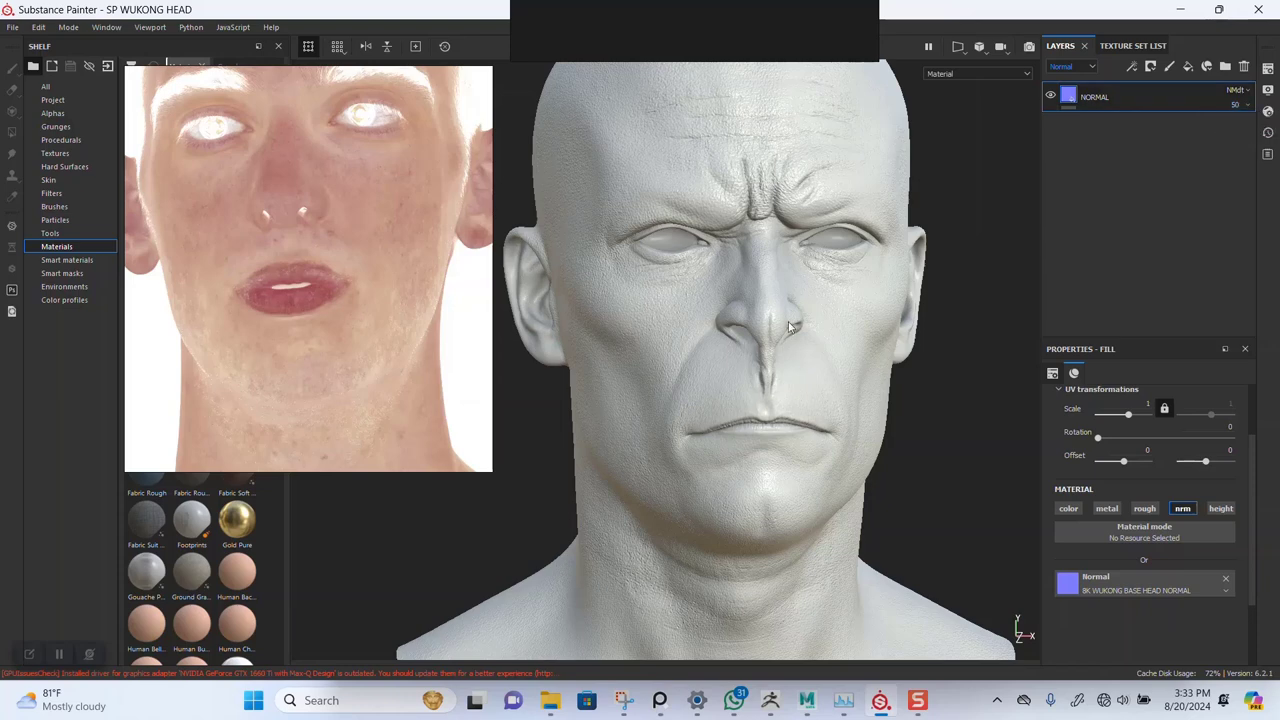
Move the floating face reference image away from the shelf so that it no longer covers the materials
alt+right_drag(752, 337, 734, 431)
alt+drag(744, 367, 734, 429)
alt+middle_drag(734, 428, 734, 389)
alt+middle_drag(734, 264, 734, 360)
mouse_move(735, 362)
alt+right_down()
mouse_move(732, 490)
mouse_move(744, 365)
alt+right_up()
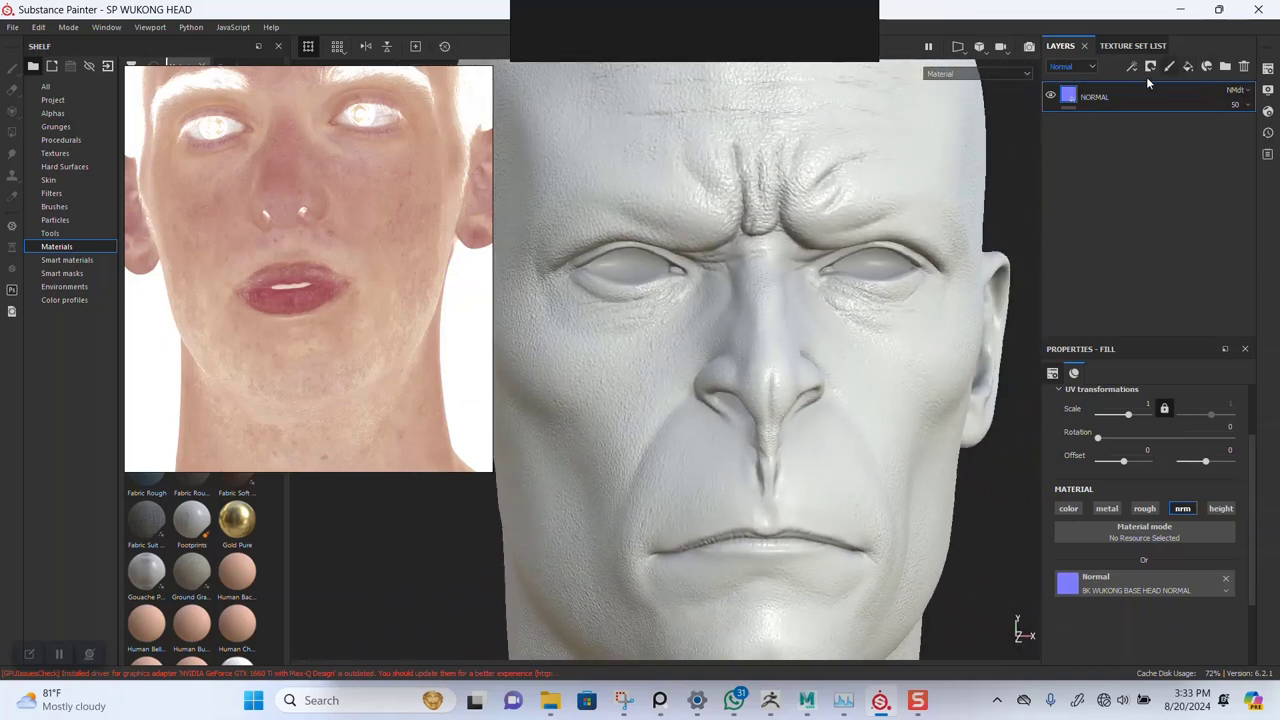
right_drag(325, 319, 383, 322)
drag(382, 327, 843, 360)
right_drag(843, 360, 1046, 283)
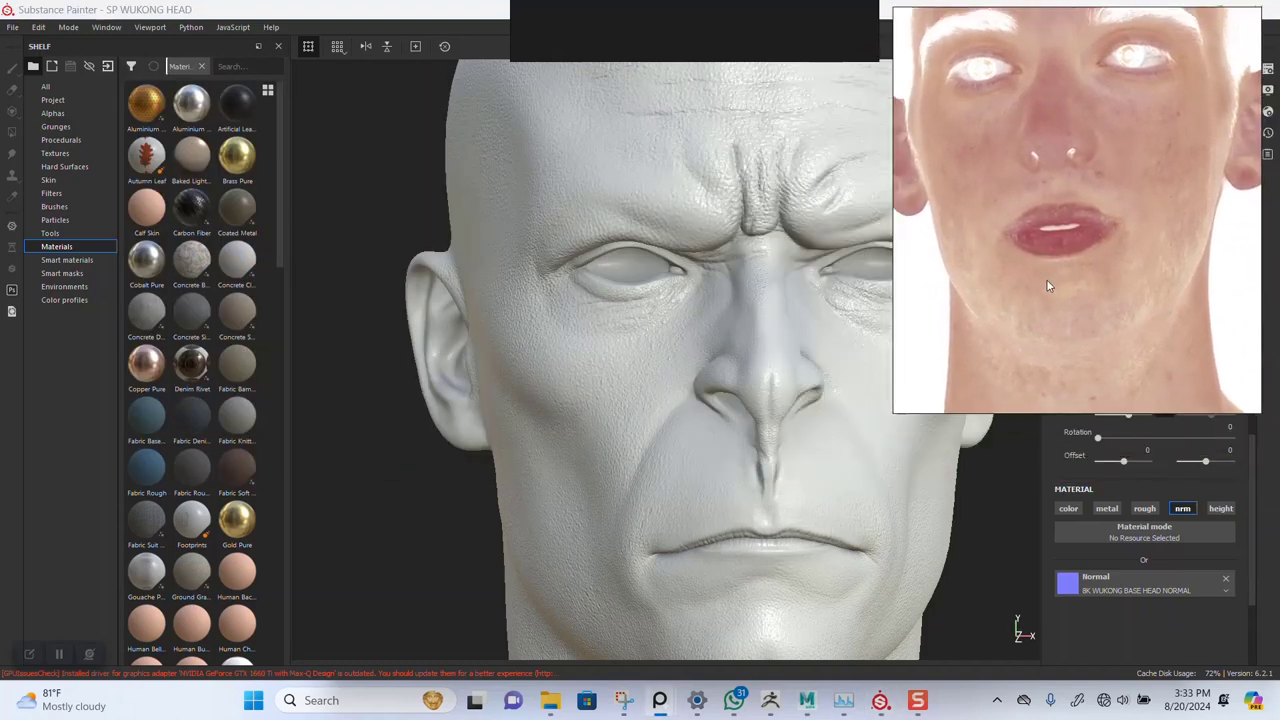
Search the smart materials for BASE and select KC RED SKIN BASE TONE
alt+right_drag(609, 360, 659, 347)
alt+middle_drag(659, 347, 682, 363)
alt+drag(681, 363, 563, 290)
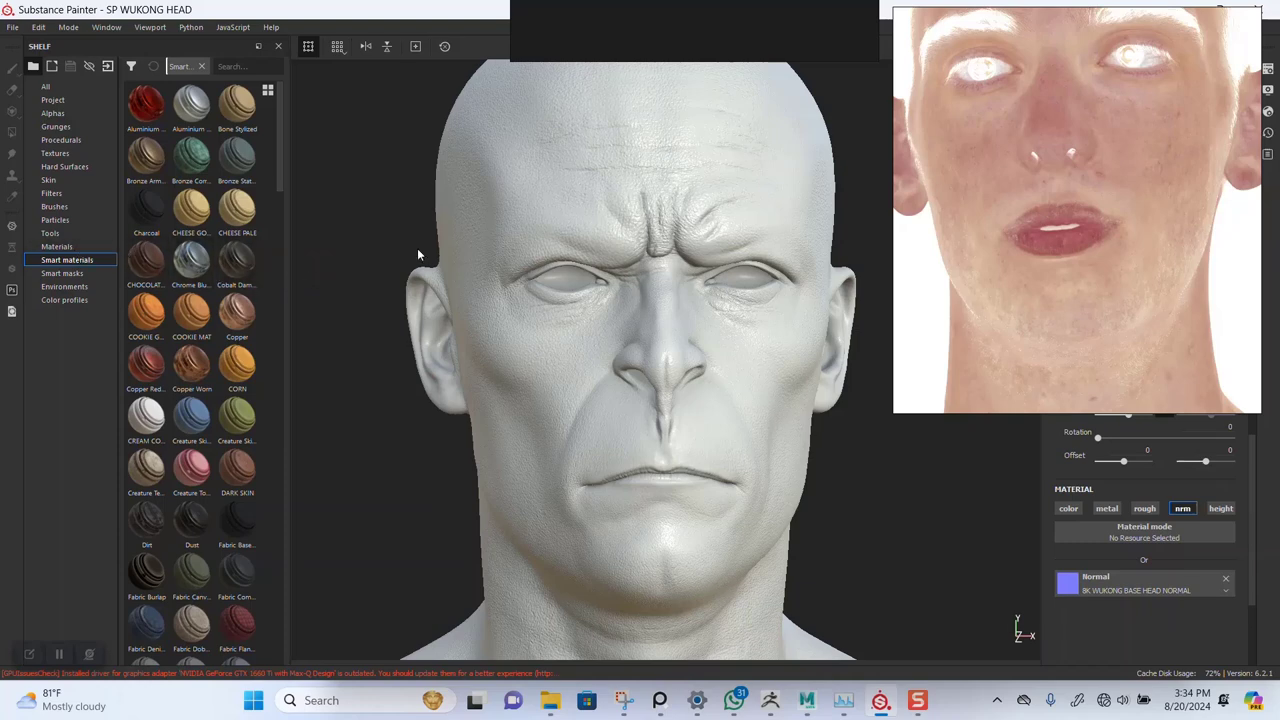
alt+drag(561, 289, 591, 299)
alt+middle_drag(591, 299, 591, 266)
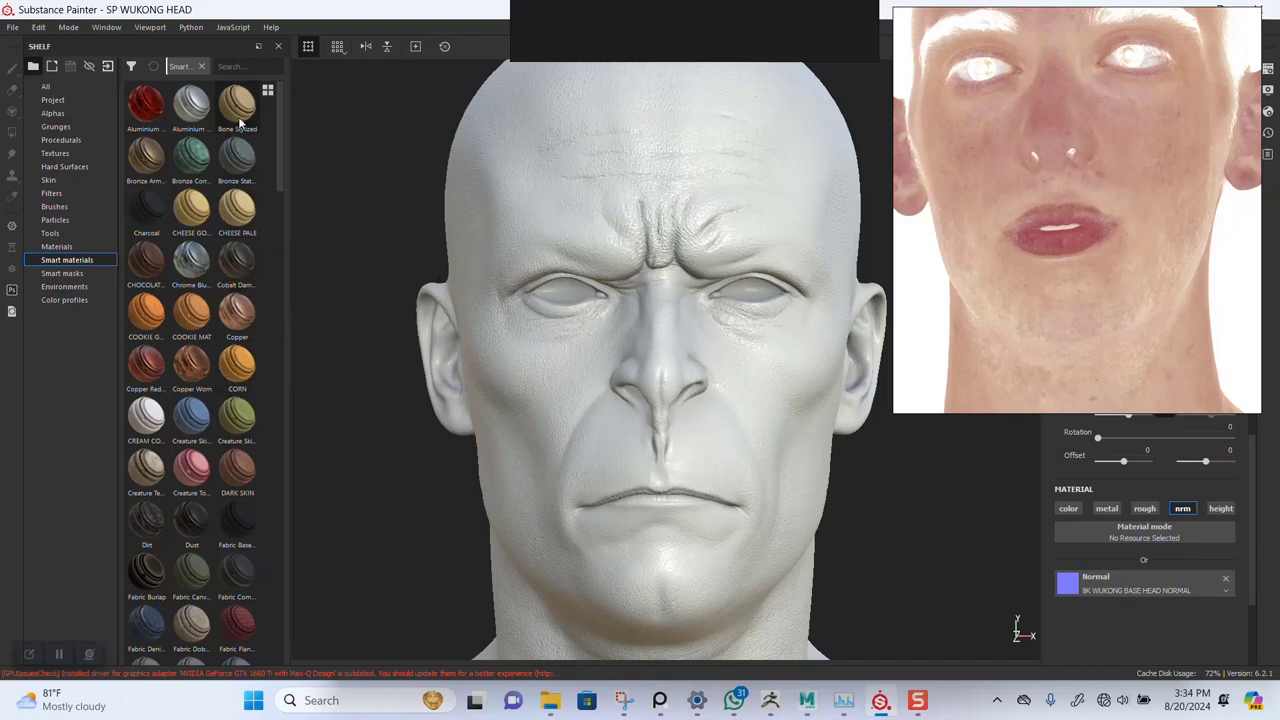
click(229, 68)
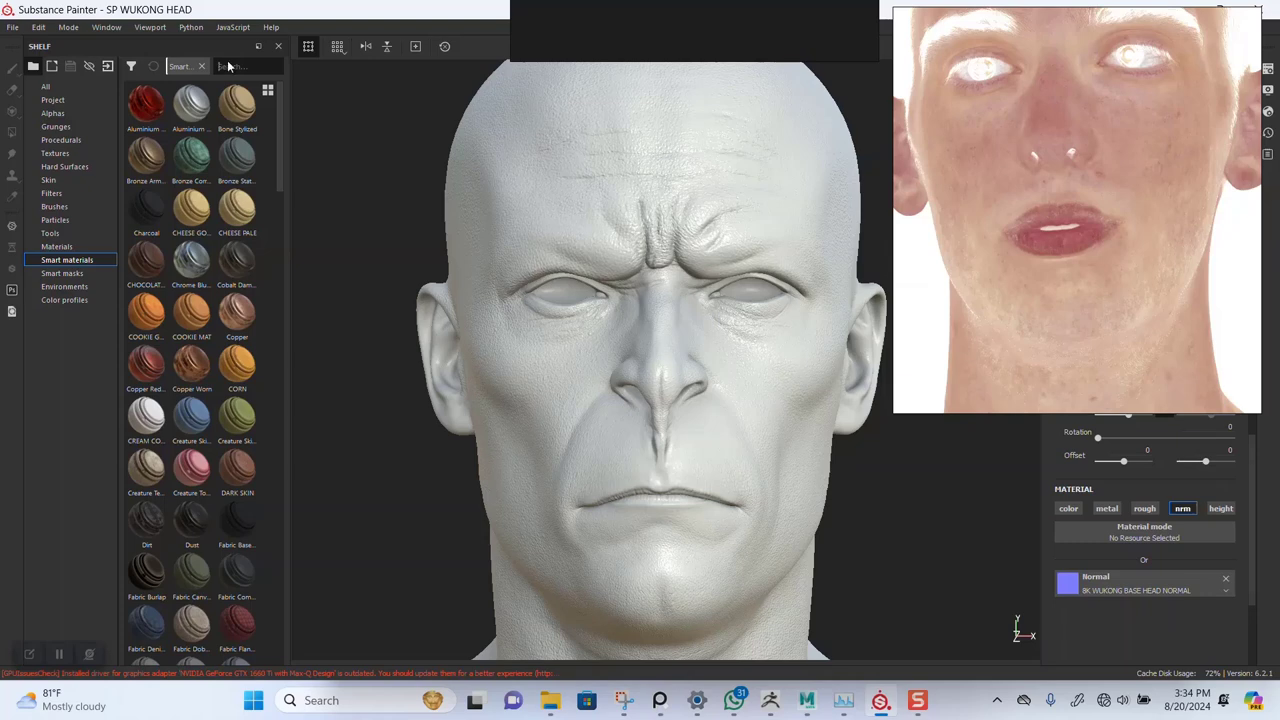
text(BASE)
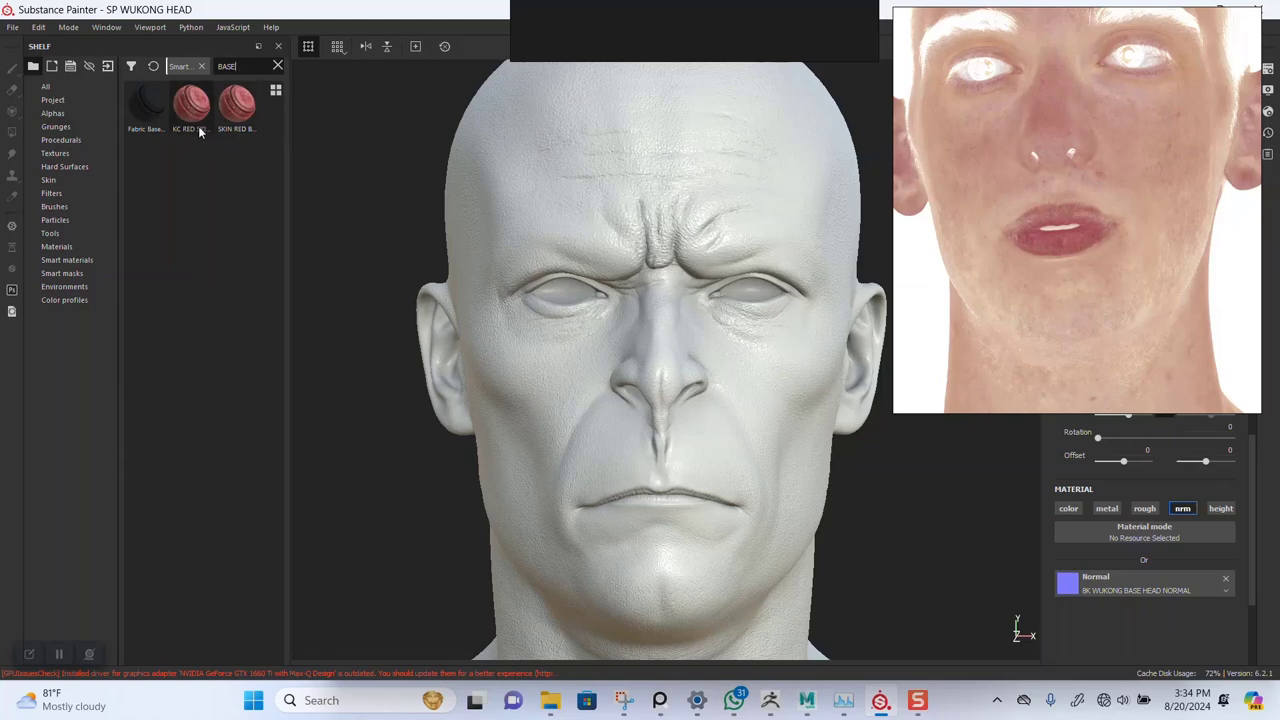
mouse_move(193, 116)
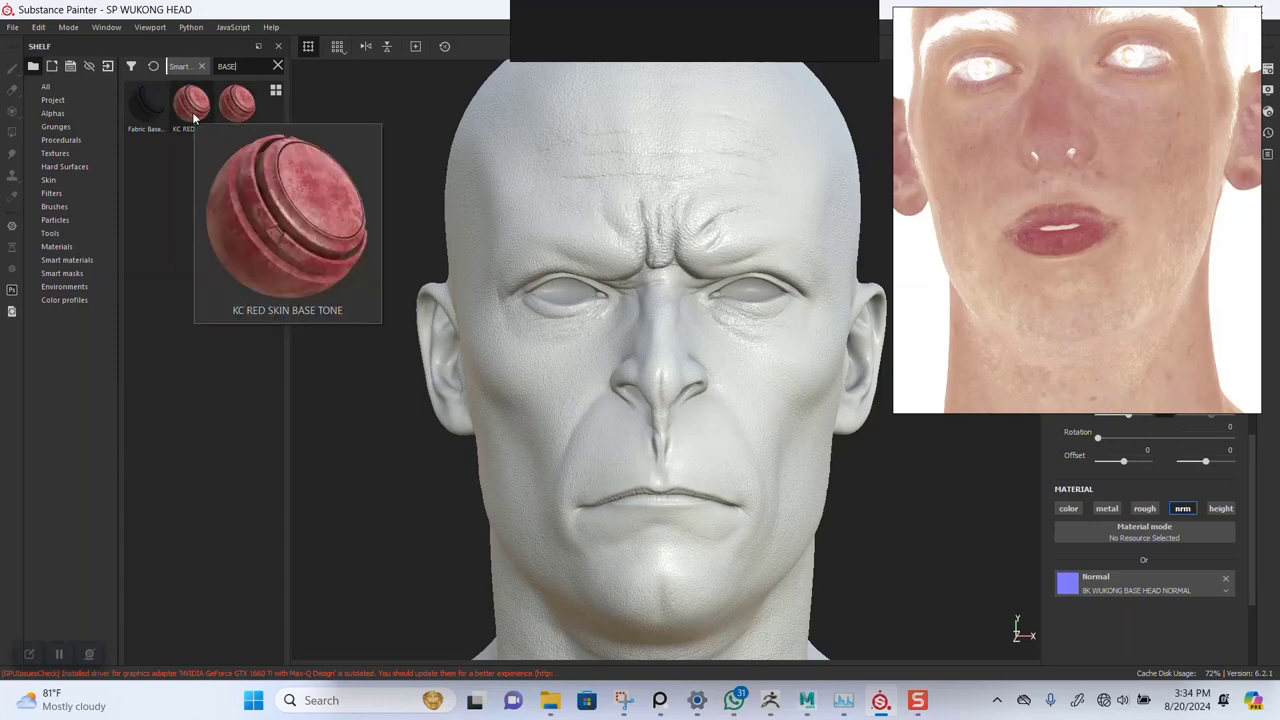
click(193, 116)
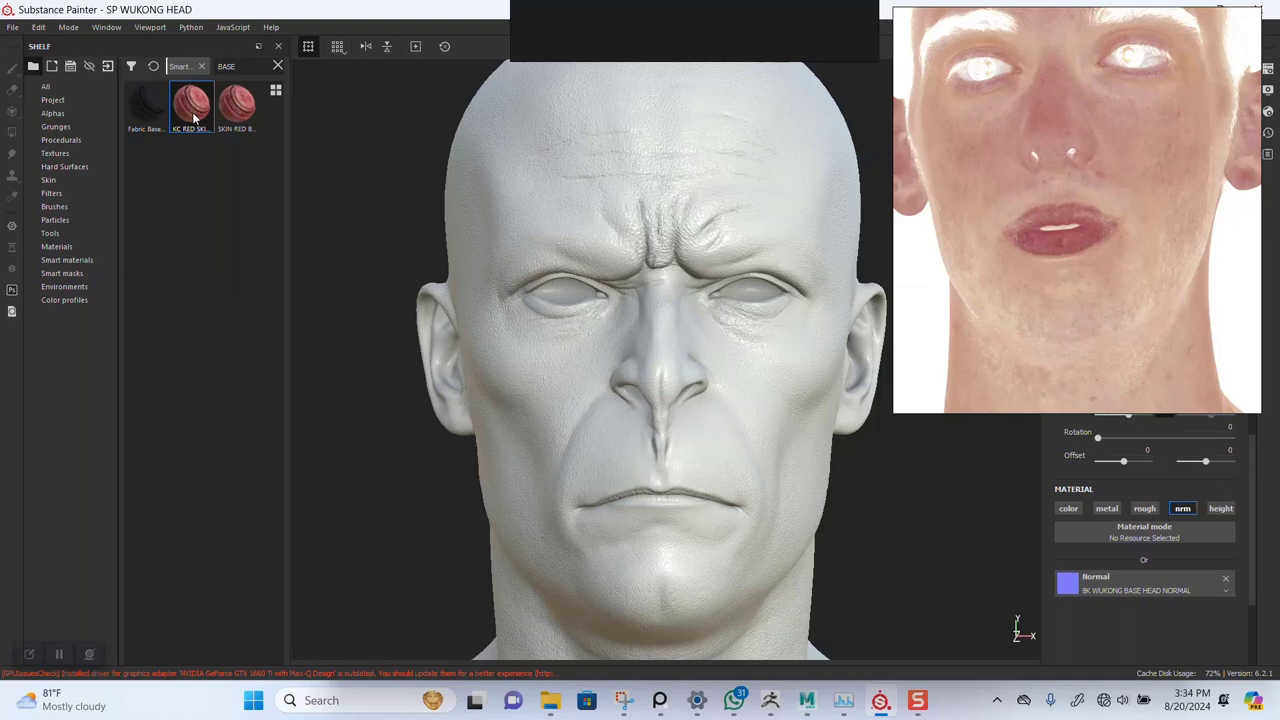
Apply the KC RED SKIN BASE TONE smart material to the head and move the face reference image off the layer stack
drag(193, 116, 650, 270)
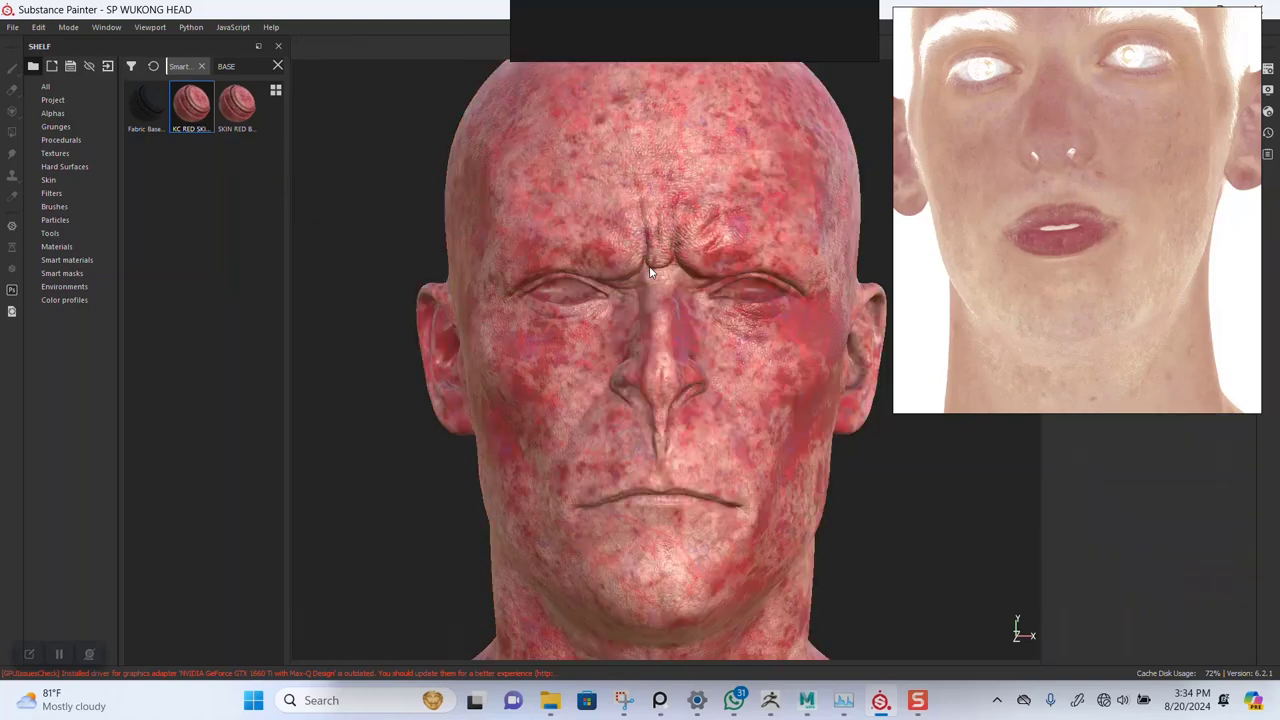
drag(1068, 278, 241, 262)
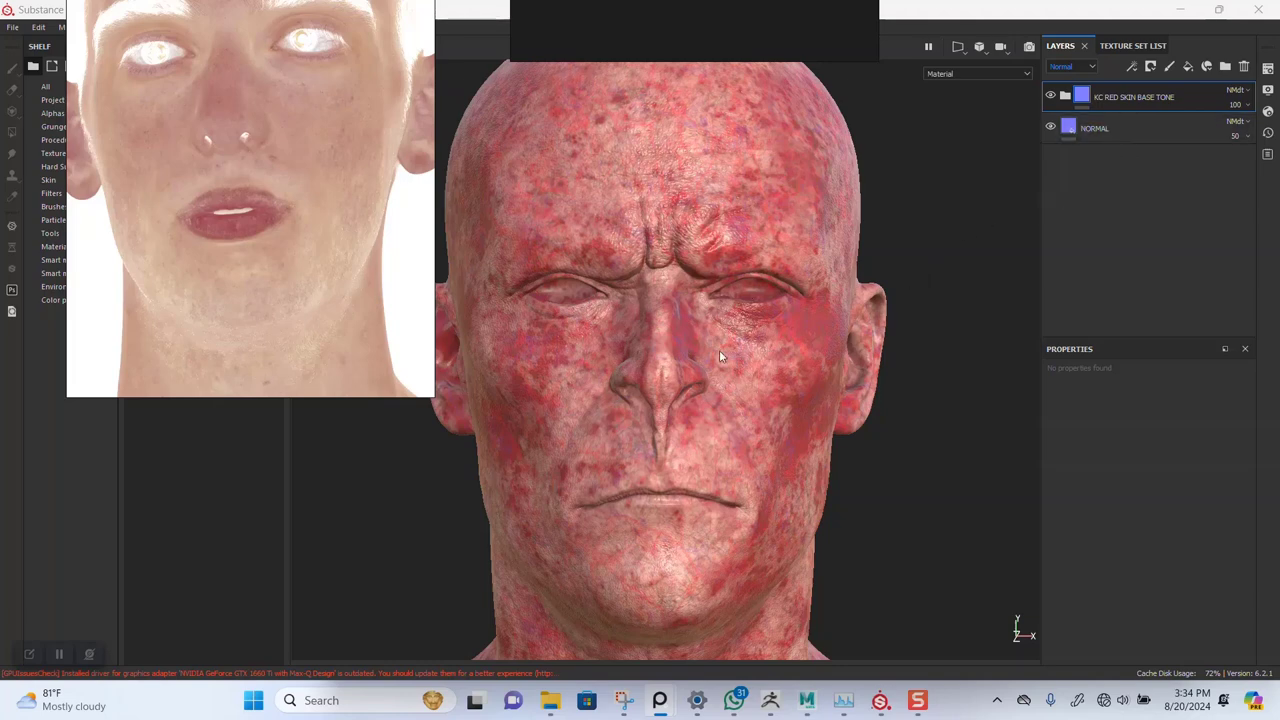
alt+drag(719, 350, 735, 420)
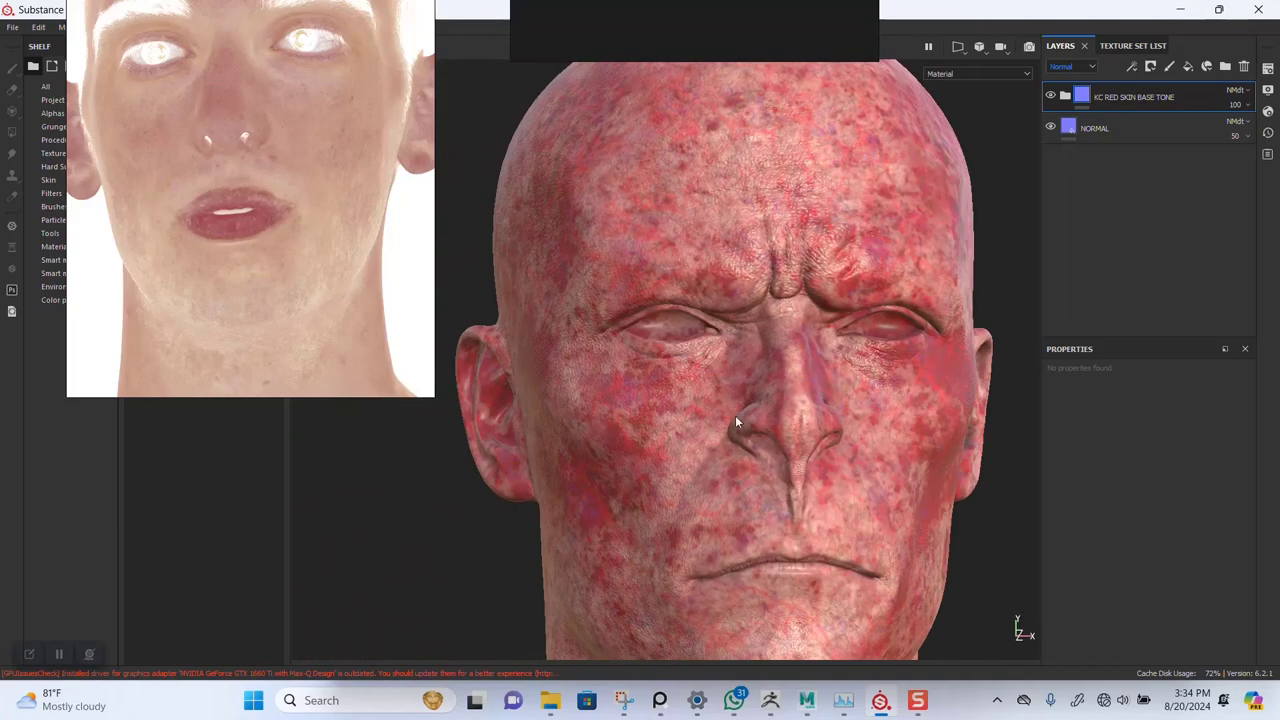
alt+middle_drag(762, 460, 719, 386)
scroll(745, 400, down, 2)
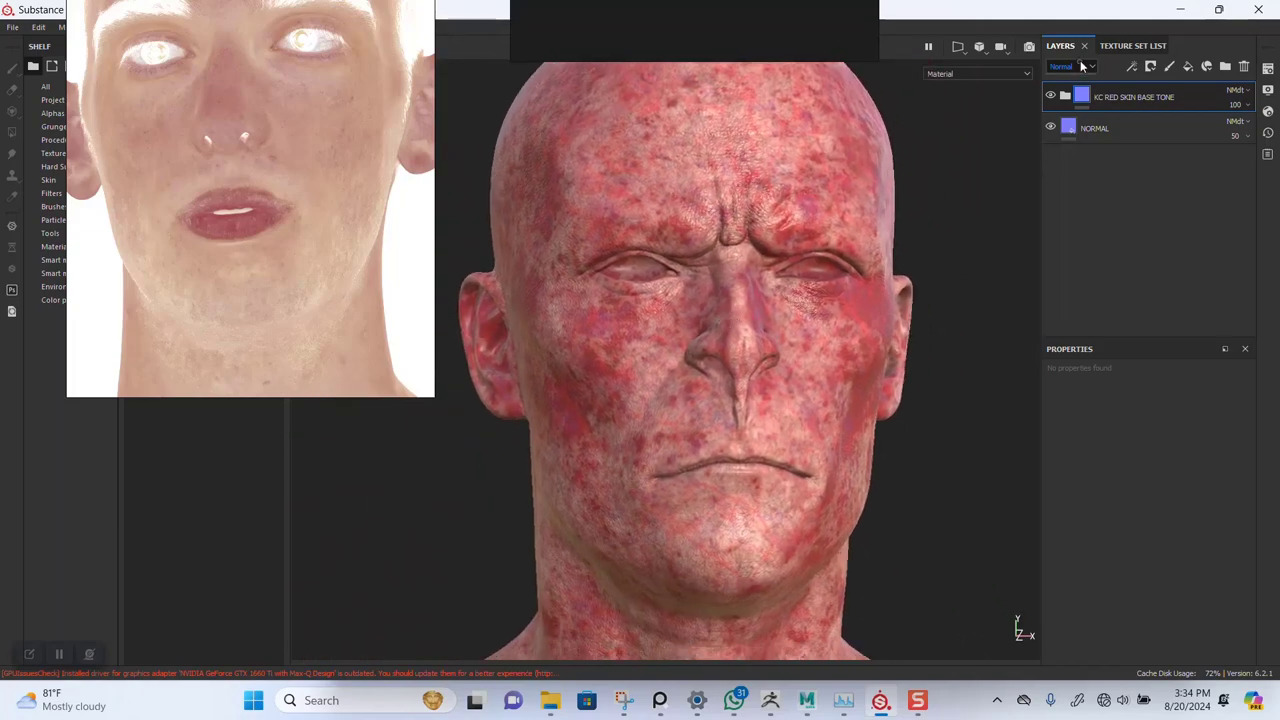
Switch the layer stack from the Normal channel to the Base Color channel
click(1080, 66)
click(1068, 82)
scroll(748, 397, up, 3)
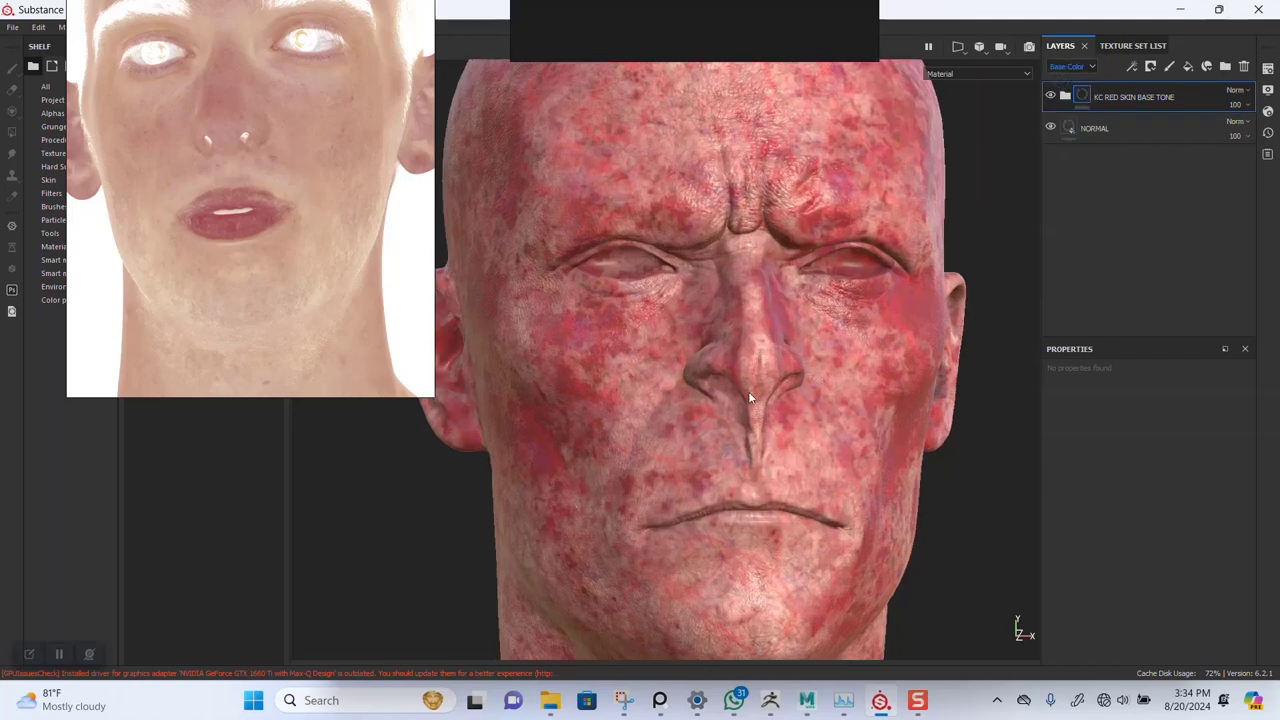
alt+drag(750, 397, 732, 397)
alt+middle_drag(732, 397, 706, 359)
scroll(706, 359, down, 2)
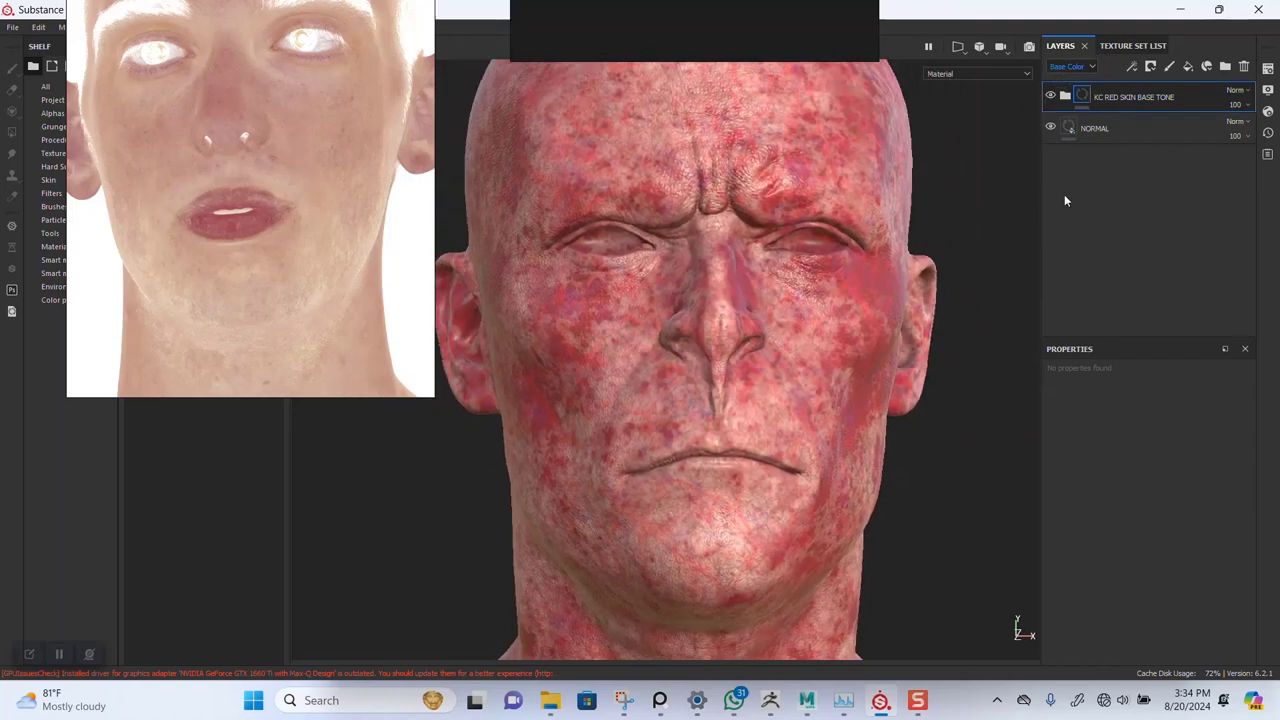
Expand the KC RED SKIN BASE TONE folder and hide every layer above BASE TONE to inspect the plain skin color
click(1064, 97)
scroll(1250, 268, down, 1)
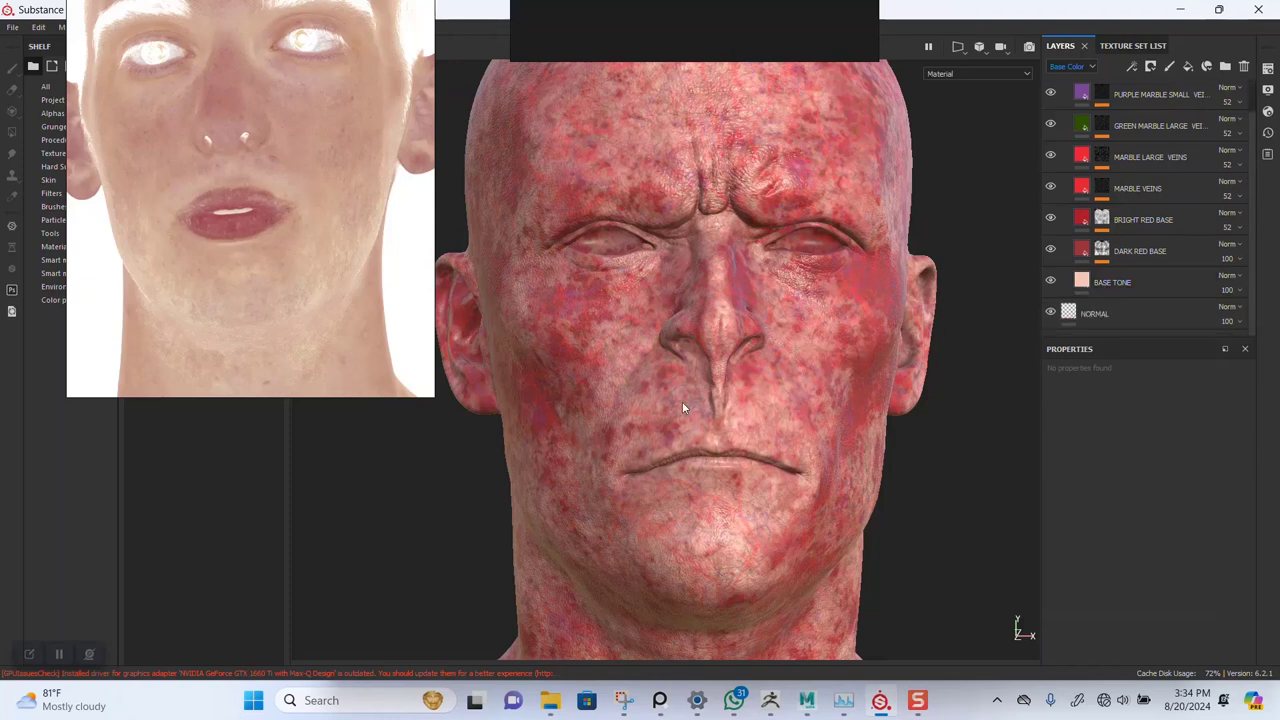
mouse_move(688, 428)
alt+right_down()
mouse_move(723, 293)
mouse_move(710, 419)
alt+right_up()
alt+middle_drag(710, 430, 711, 352)
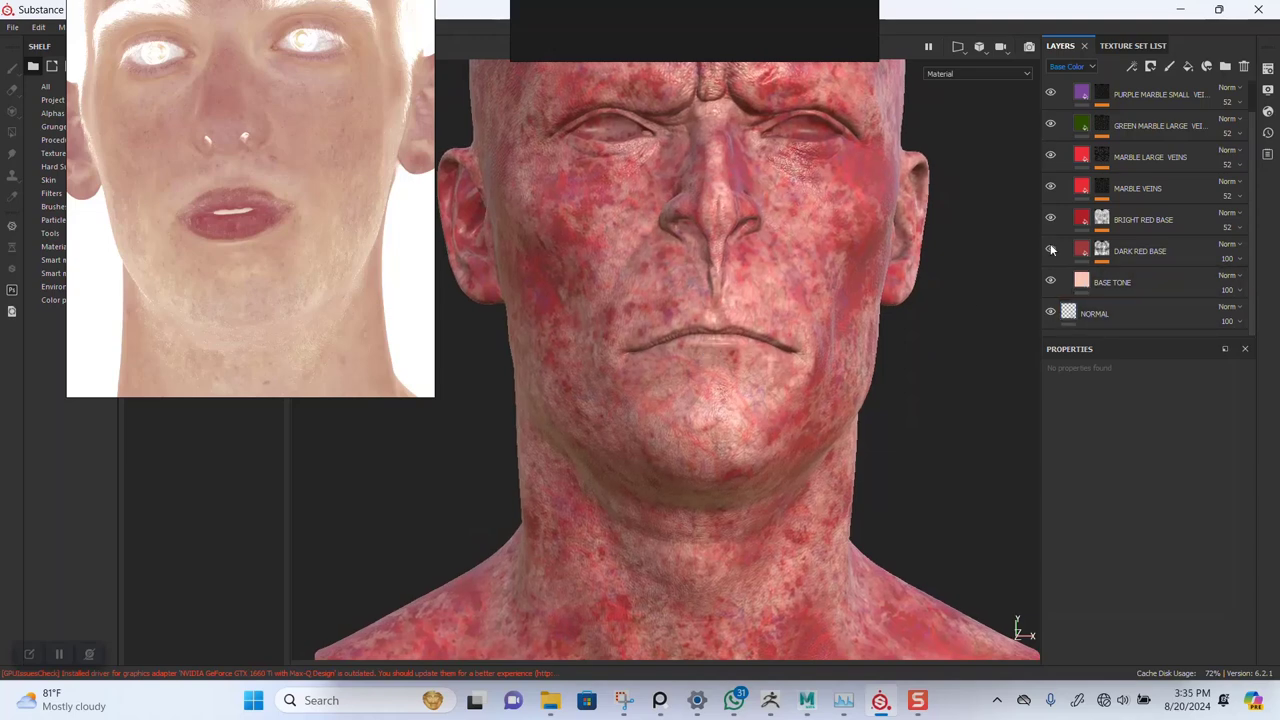
drag(1050, 250, 1051, 84)
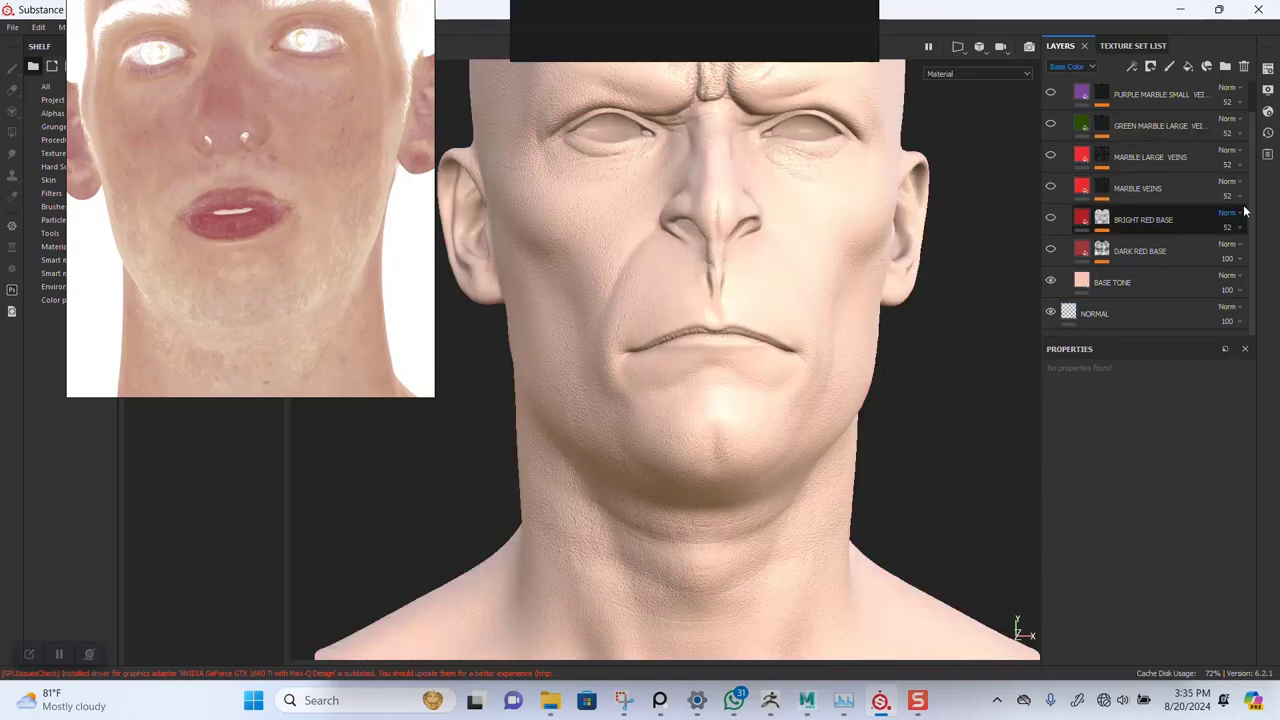
scroll(1245, 200, up, 1)
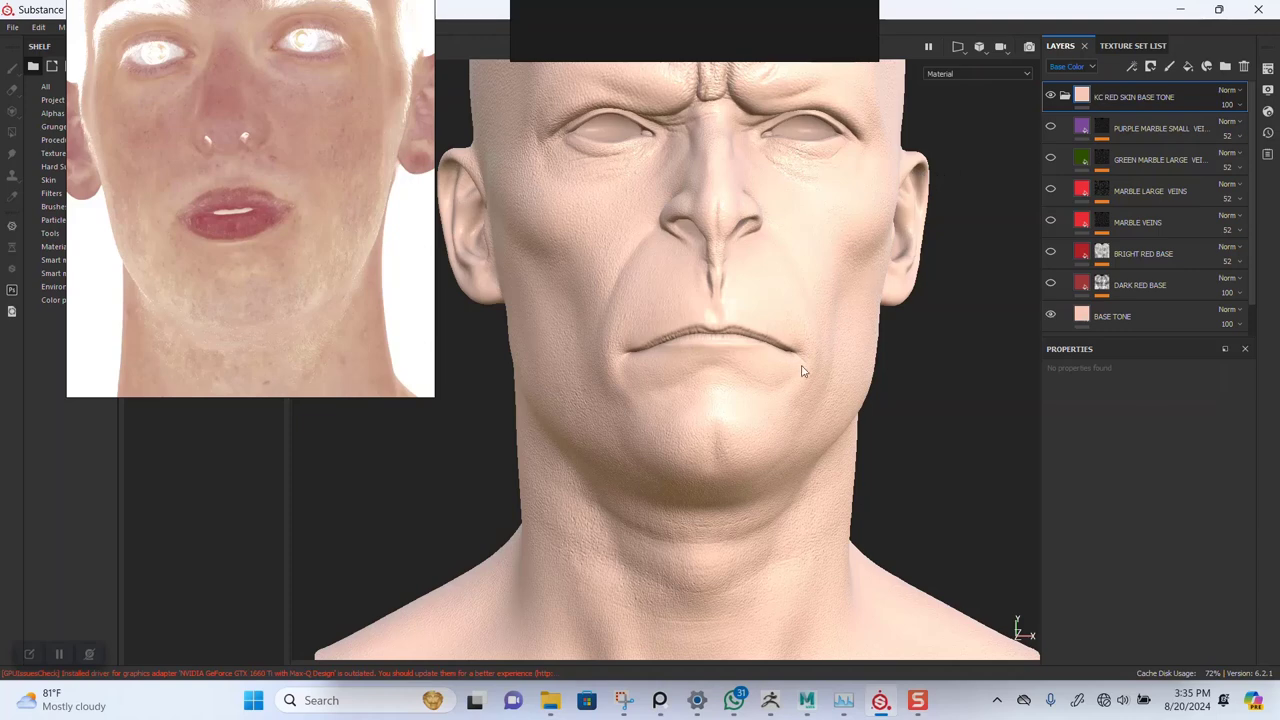
alt+middle_drag(813, 371, 786, 409)
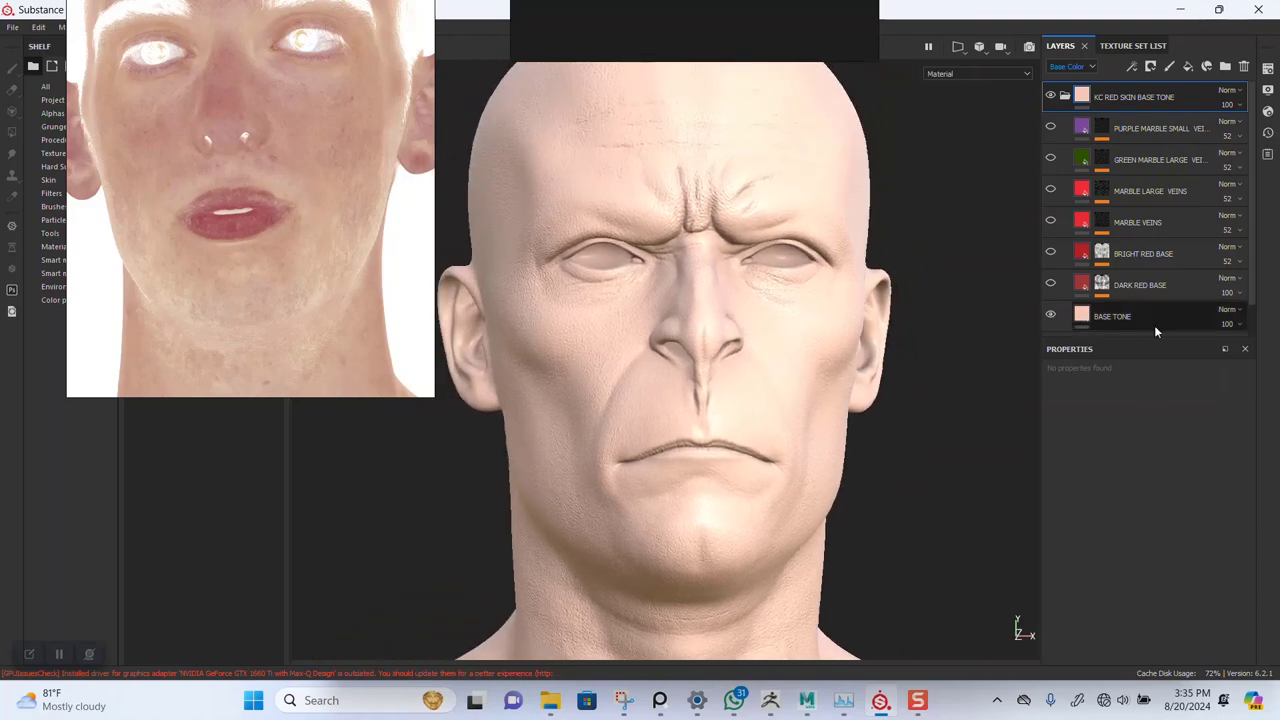
Select the BASE TONE layer and show the DARK RED BASE, BRIGHT RED BASE and MARBLE VEINS layers one after another
scroll(1245, 288, down, 1)
click(1140, 285)
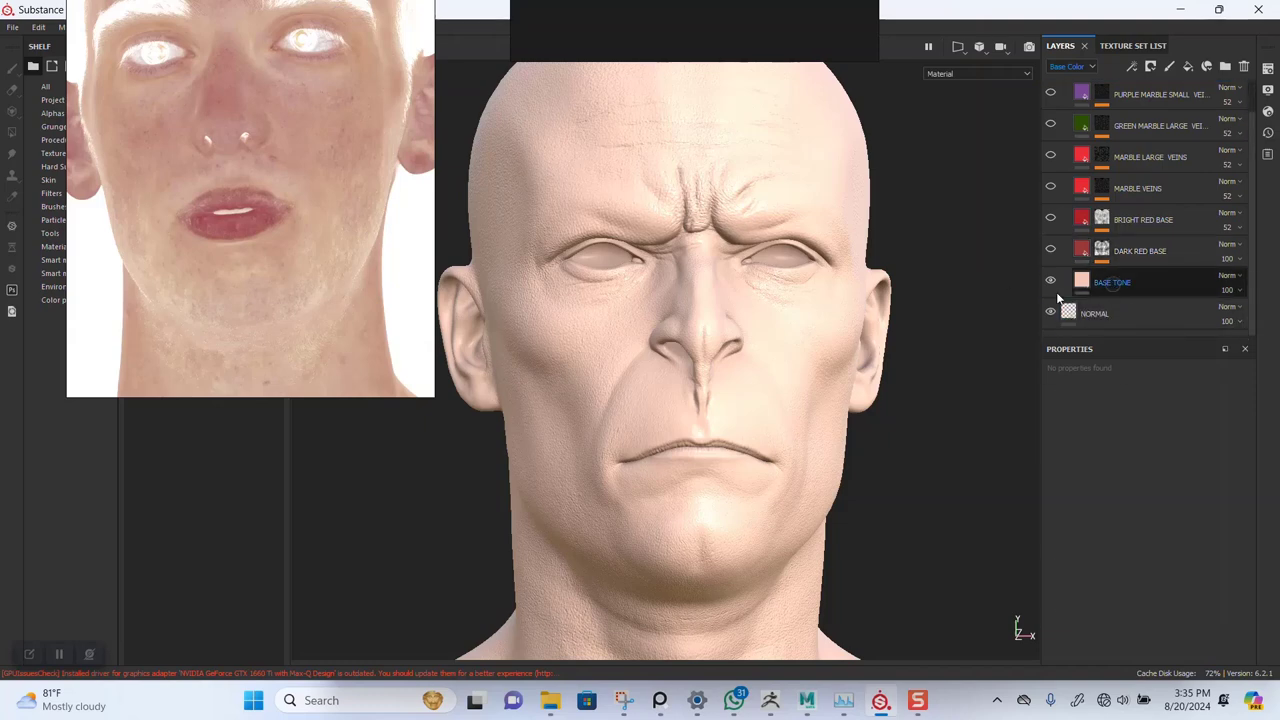
alt+right_drag(827, 283, 797, 380)
alt+middle_drag(817, 323, 877, 346)
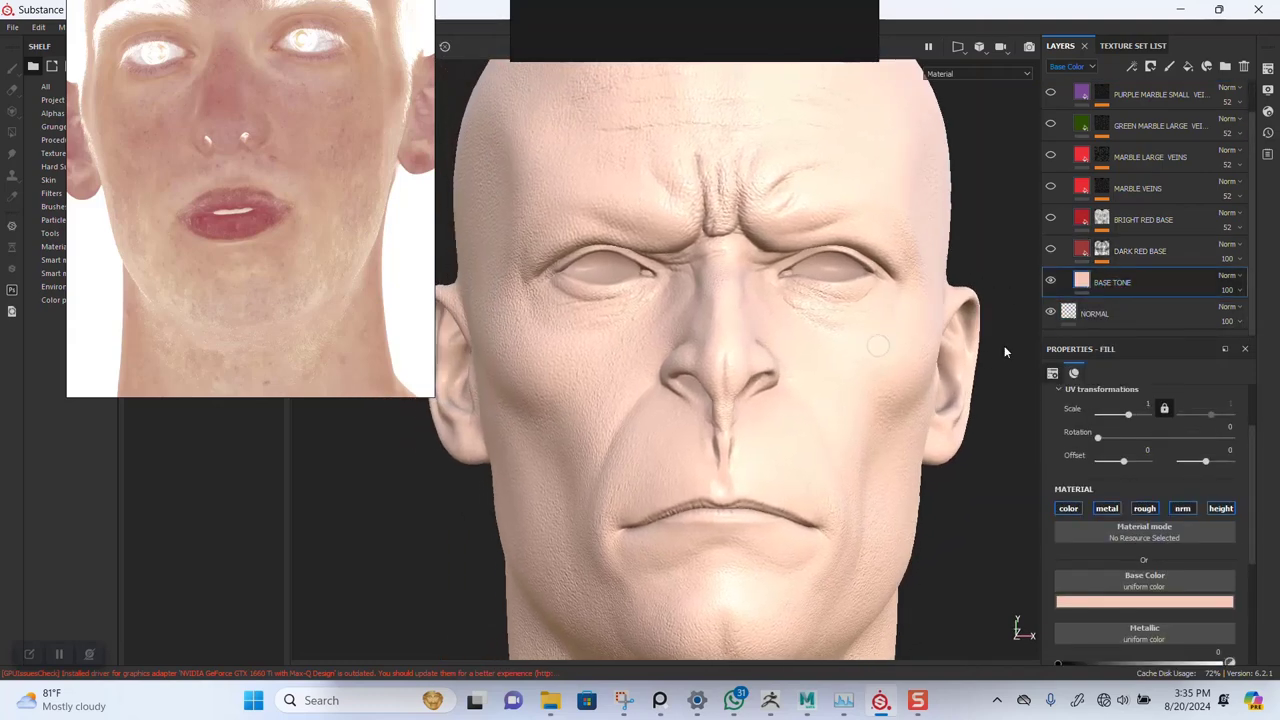
click(1050, 250)
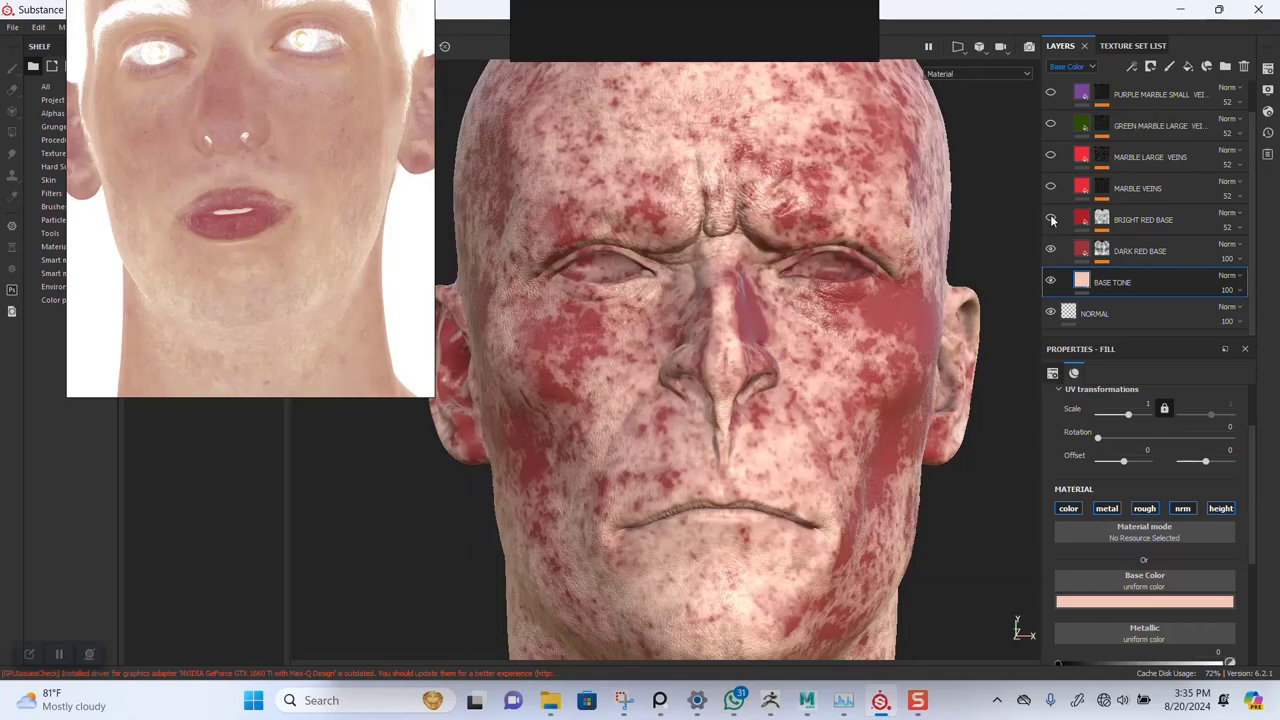
click(1050, 219)
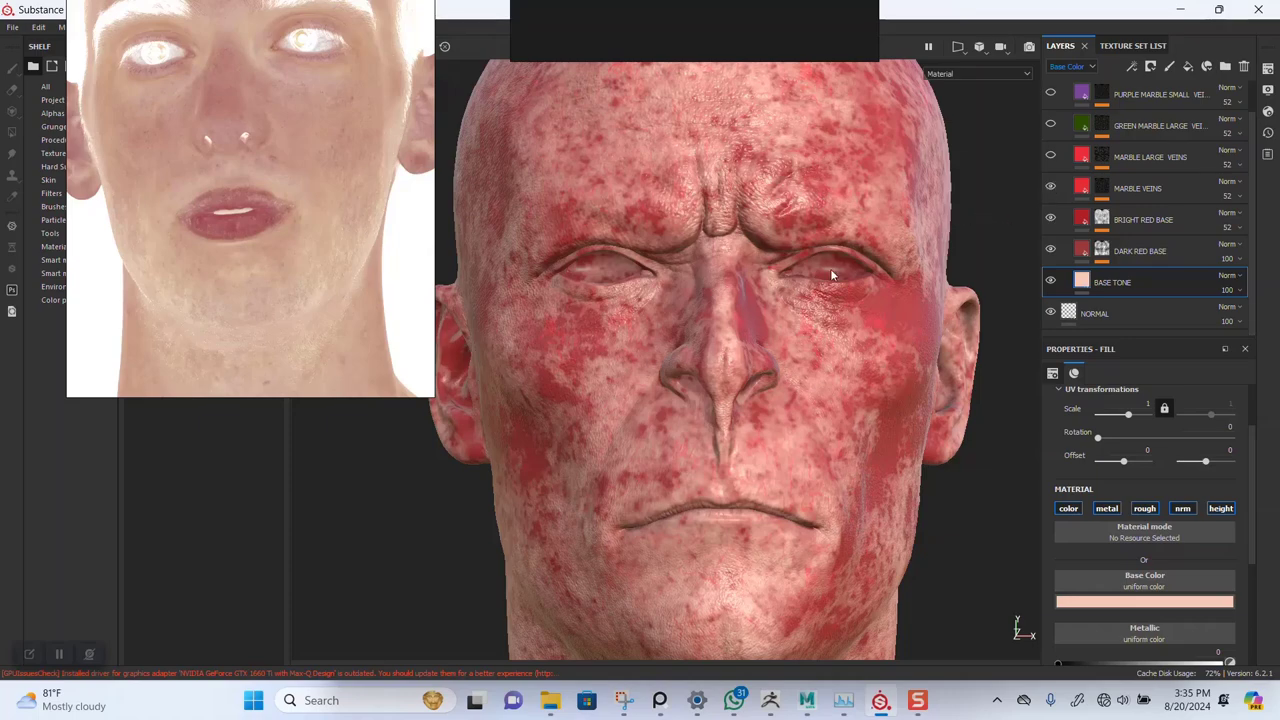
Hide both red base layers to inspect MARBLE VEINS over the base tone, and show both red layers again
scroll(830, 275, up, 2)
click(1050, 219)
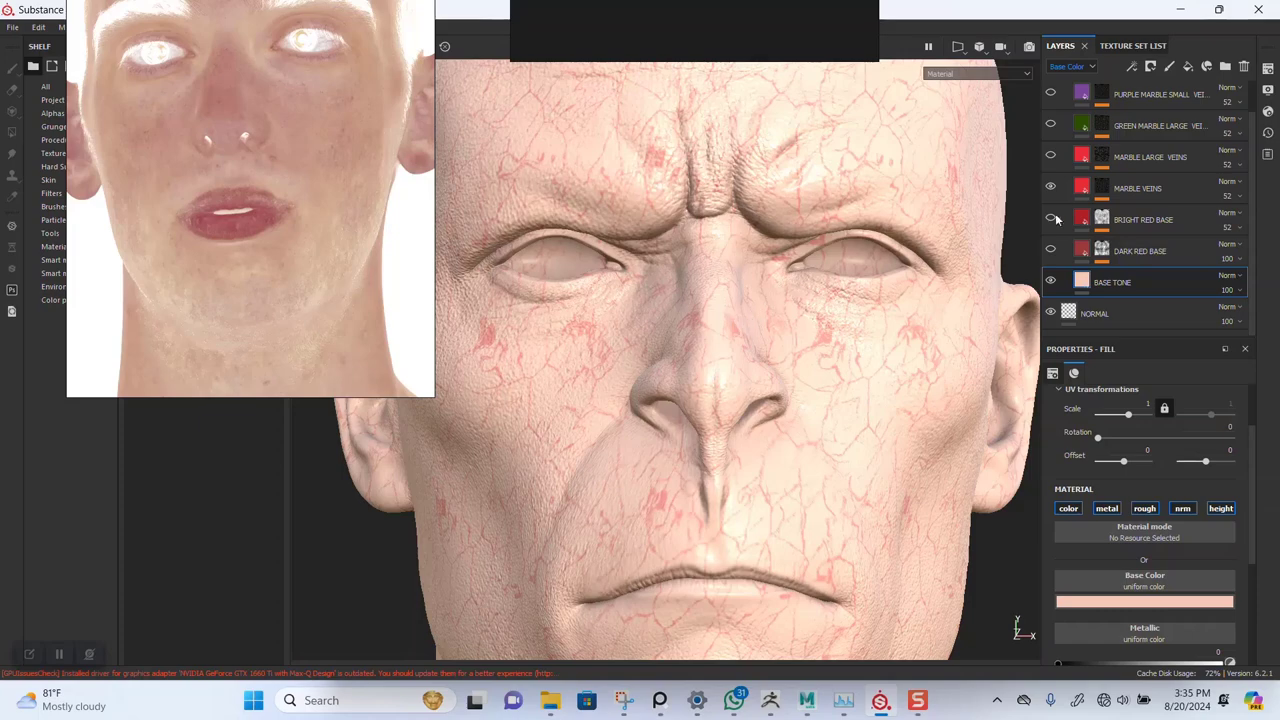
click(1050, 218)
click(1050, 249)
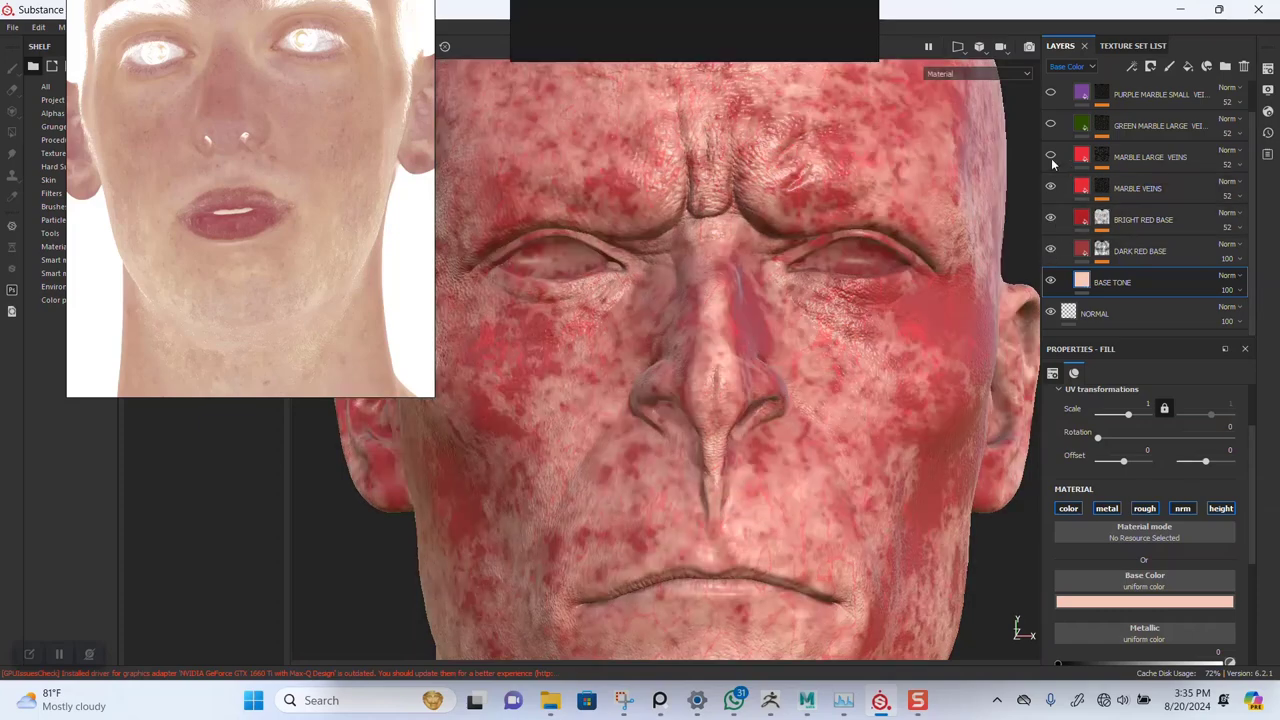
Show and select MARBLE LARGE VEINS, hiding MARBLE VEINS, BRIGHT RED BASE and DARK RED BASE to inspect the large veins on their own
click(1050, 155)
click(1050, 186)
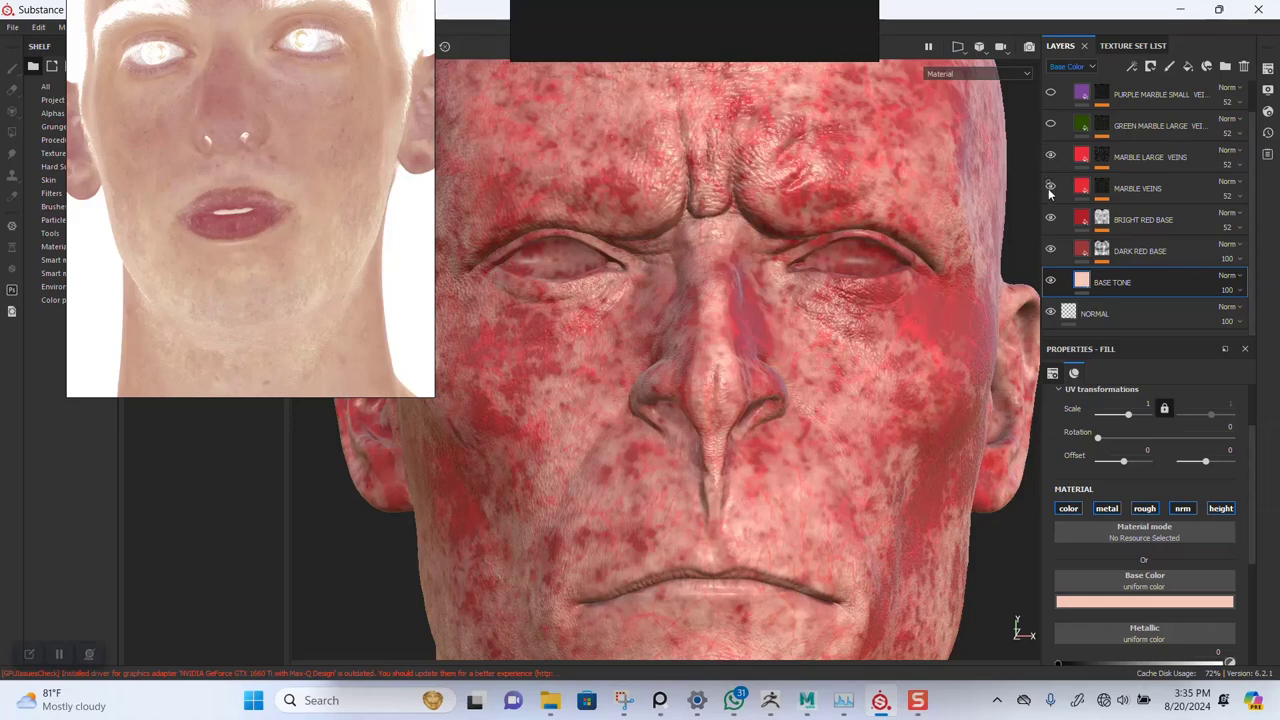
click(1050, 218)
click(1050, 249)
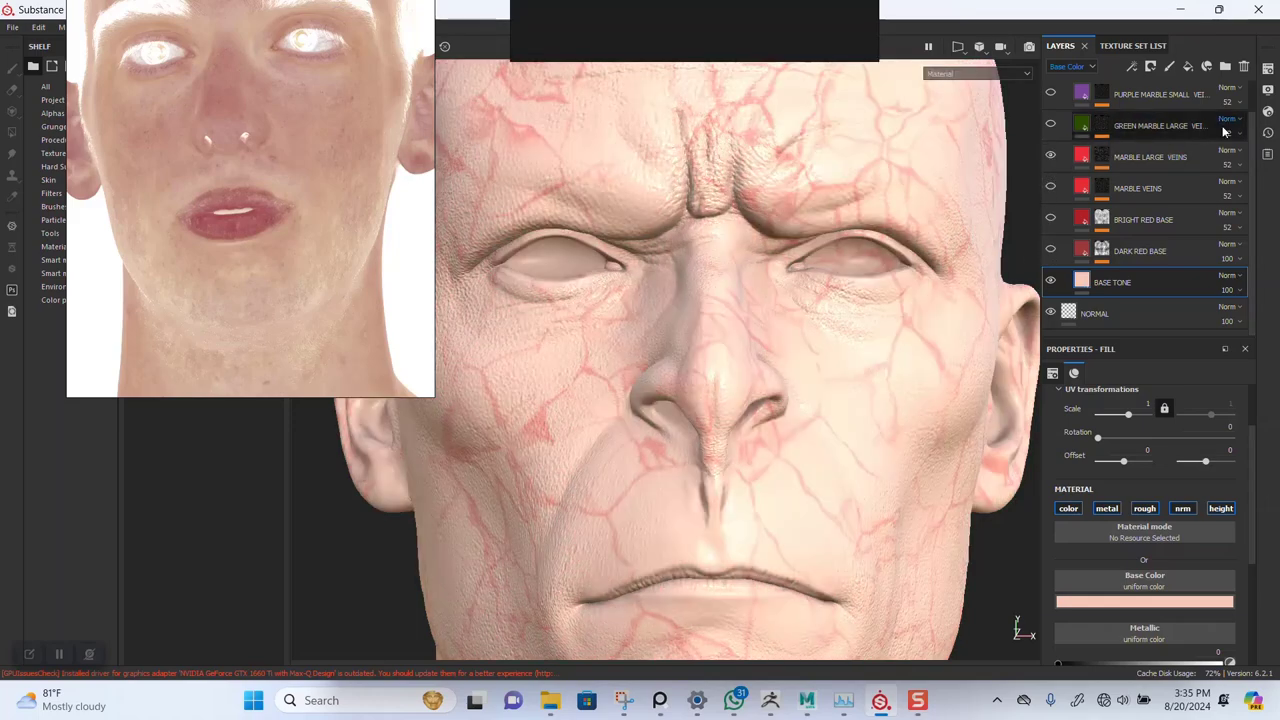
click(1137, 157)
alt+drag(855, 240, 790, 236)
alt+right_drag(790, 231, 1034, 208)
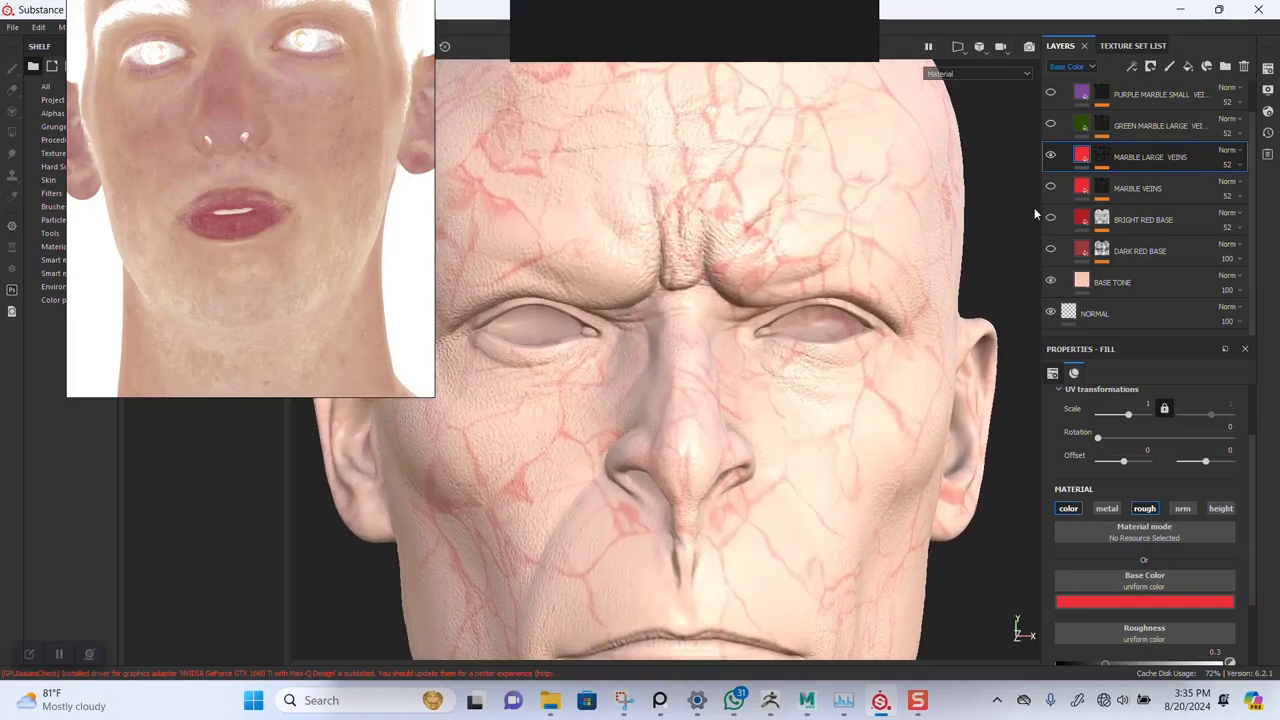
Hide MARBLE LARGE VEINS and inspect the green marble large veins and the purple marble small veins separately over the base tone
click(1050, 157)
click(1050, 125)
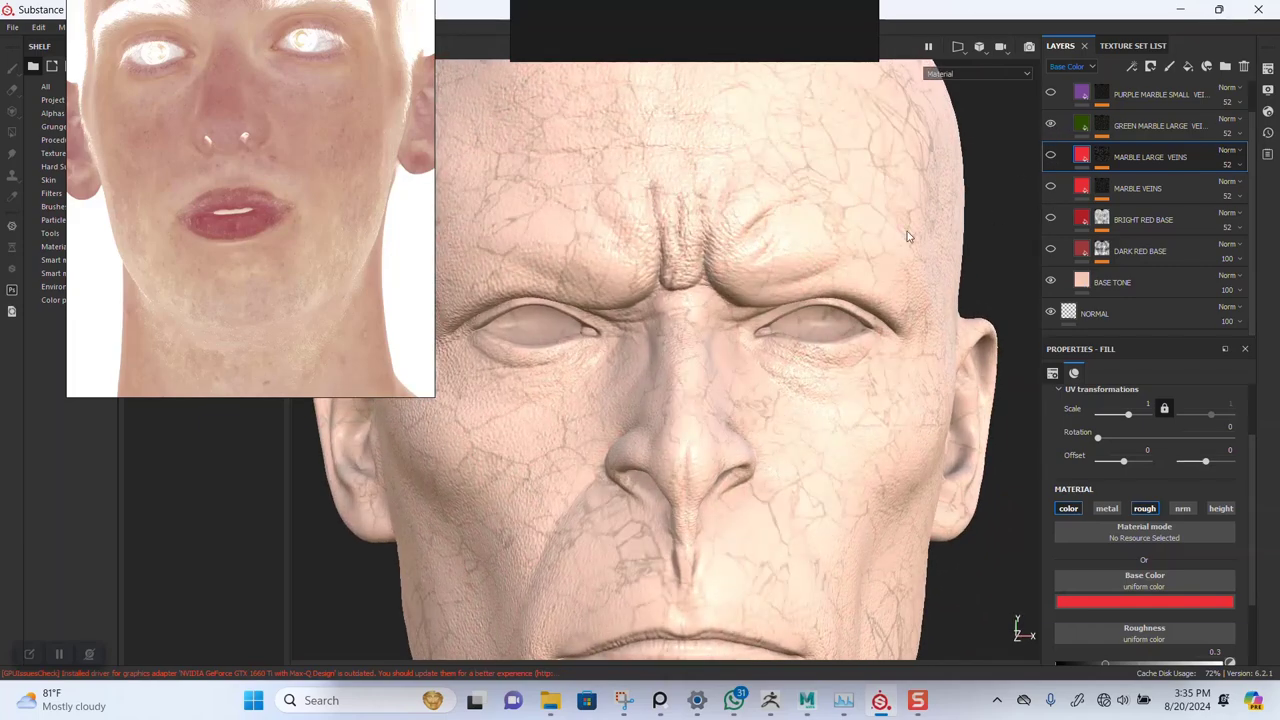
alt+drag(907, 236, 972, 215)
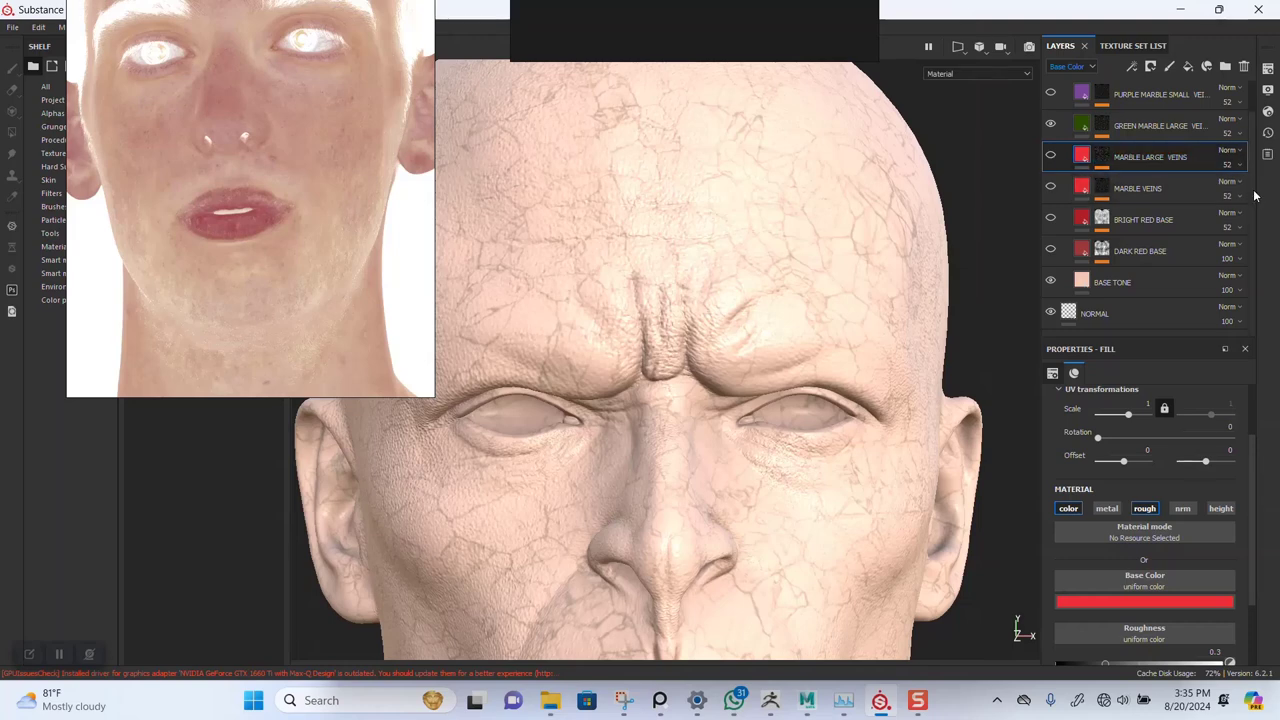
scroll(1255, 196, up, 1)
click(1050, 157)
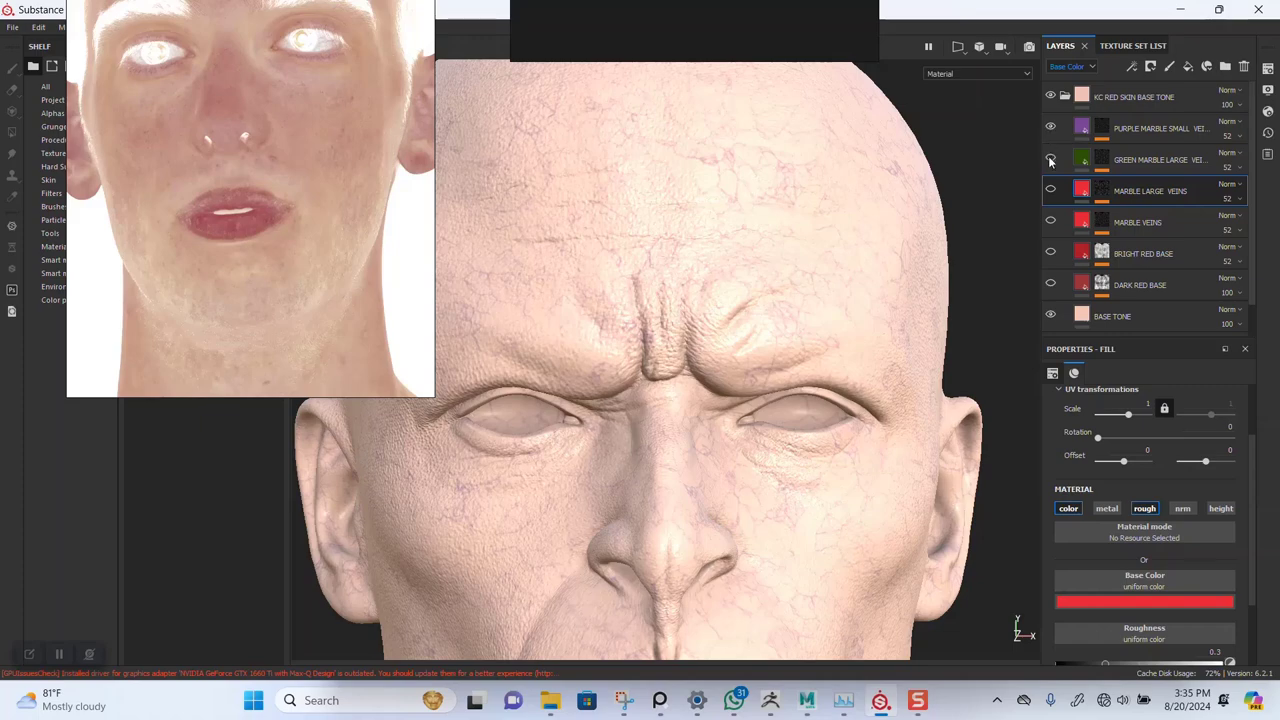
Turn all layers of the KC RED SKIN BASE TONE folder back on and examine the combined skin effect across the head
click(1050, 157)
click(1050, 283)
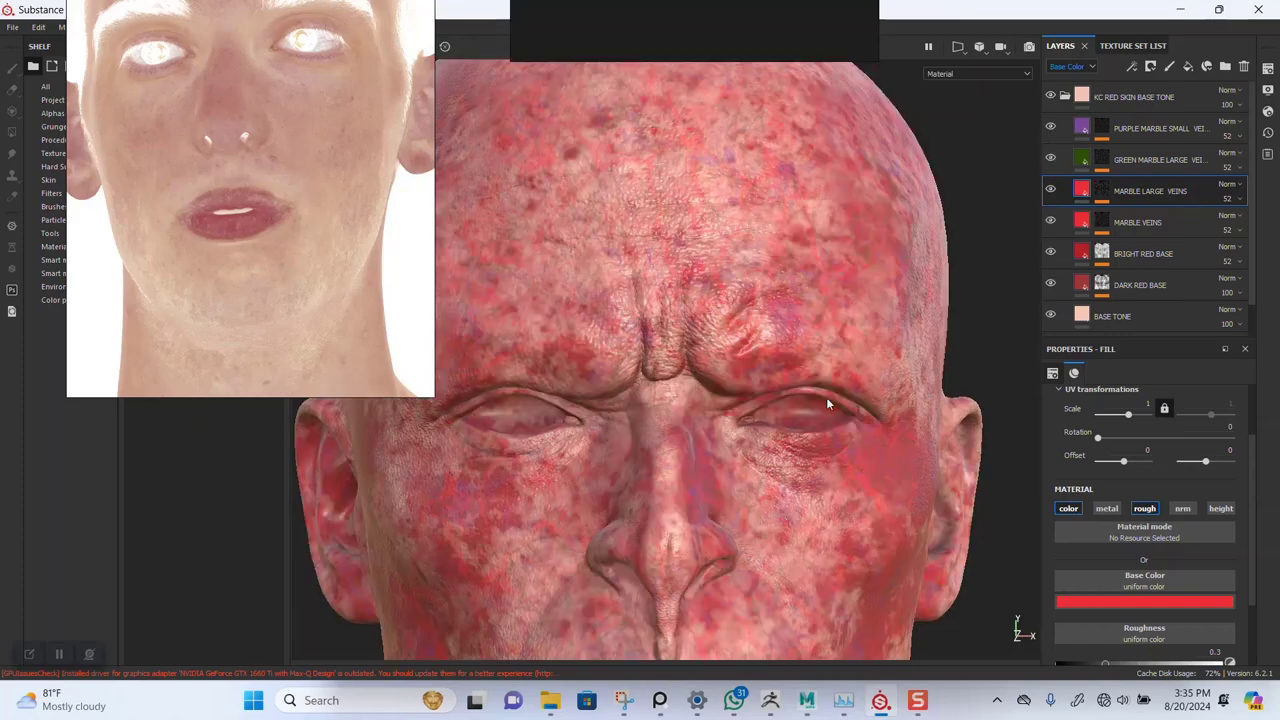
scroll(1257, 277, down, 1)
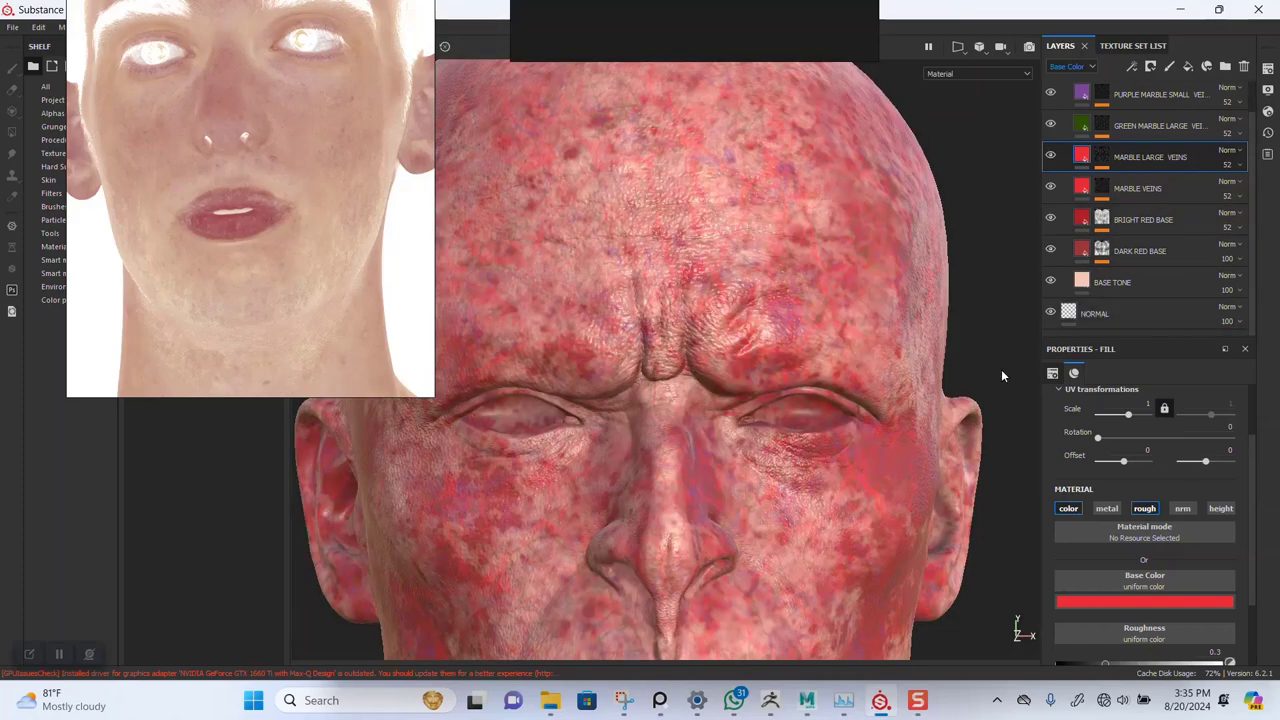
scroll(926, 214, down, 5)
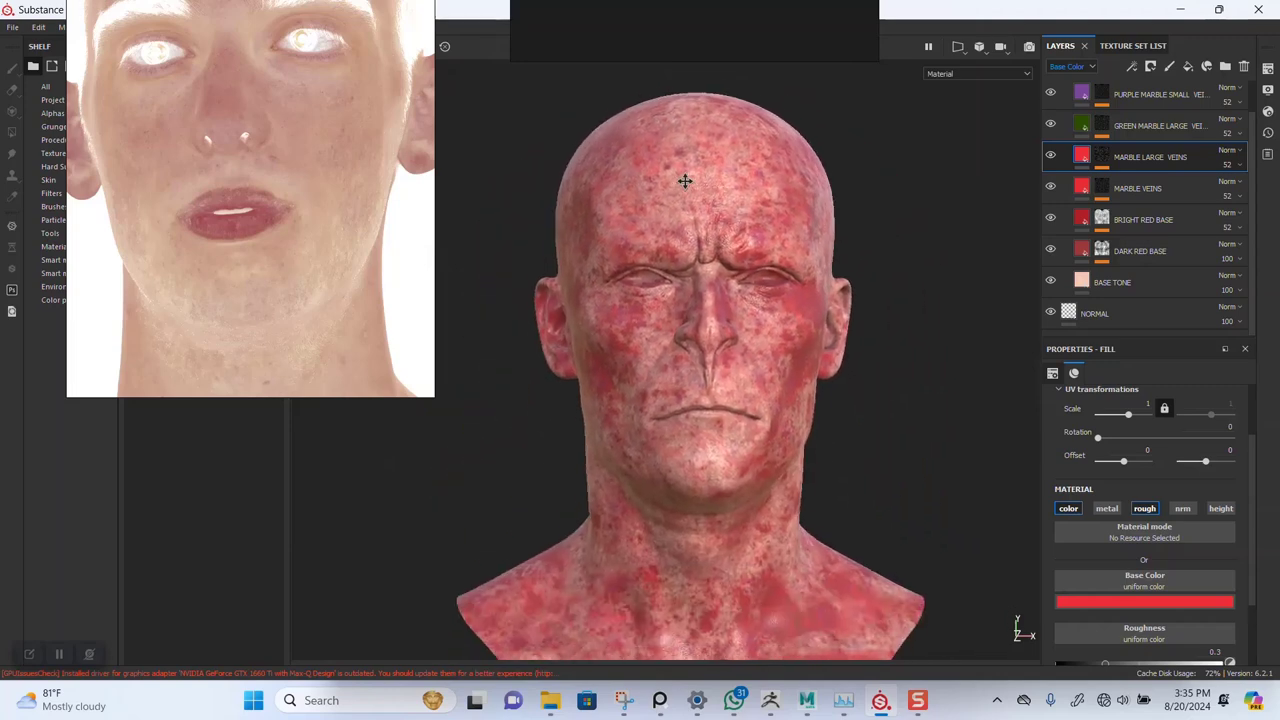
alt+middle_drag(685, 181, 683, 173)
alt+drag(656, 360, 656, 334)
scroll(661, 300, up, 2)
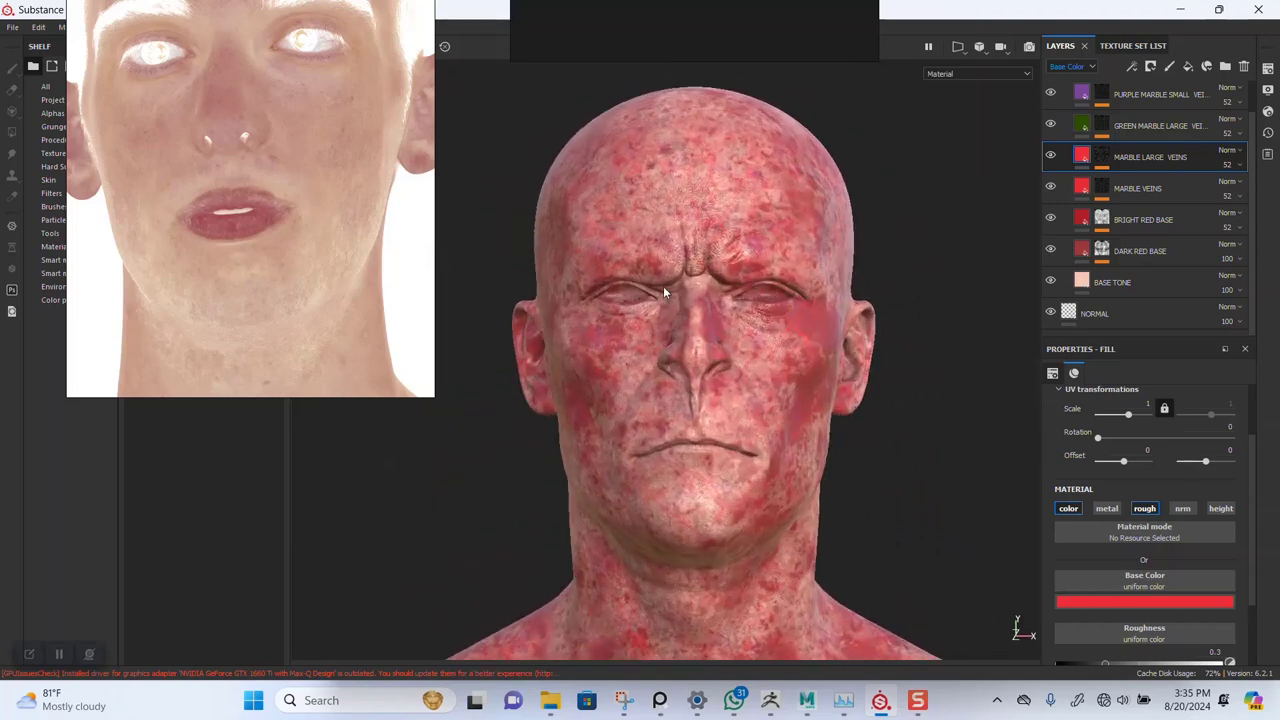
alt+middle_drag(697, 252, 675, 303)
alt+right_drag(675, 303, 683, 322)
alt+drag(686, 298, 703, 306)
alt+right_drag(703, 306, 737, 302)
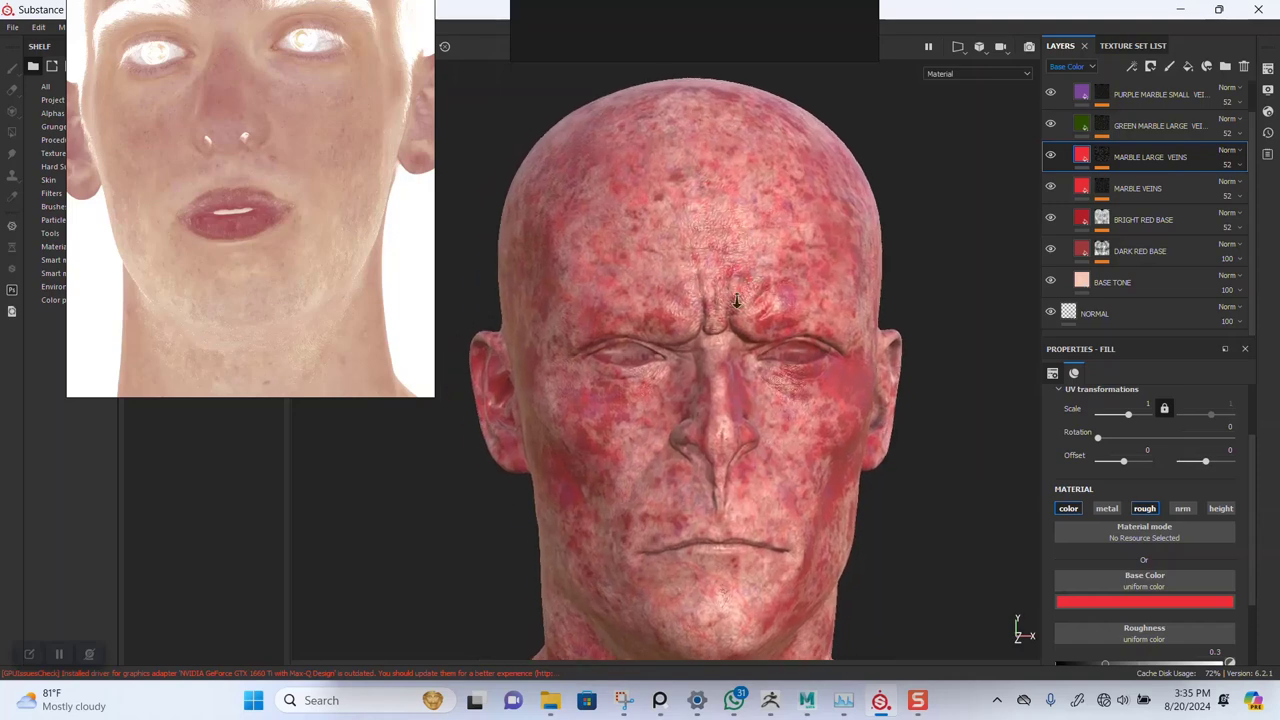
scroll(736, 300, up, 2)
scroll(1250, 170, up, 1)
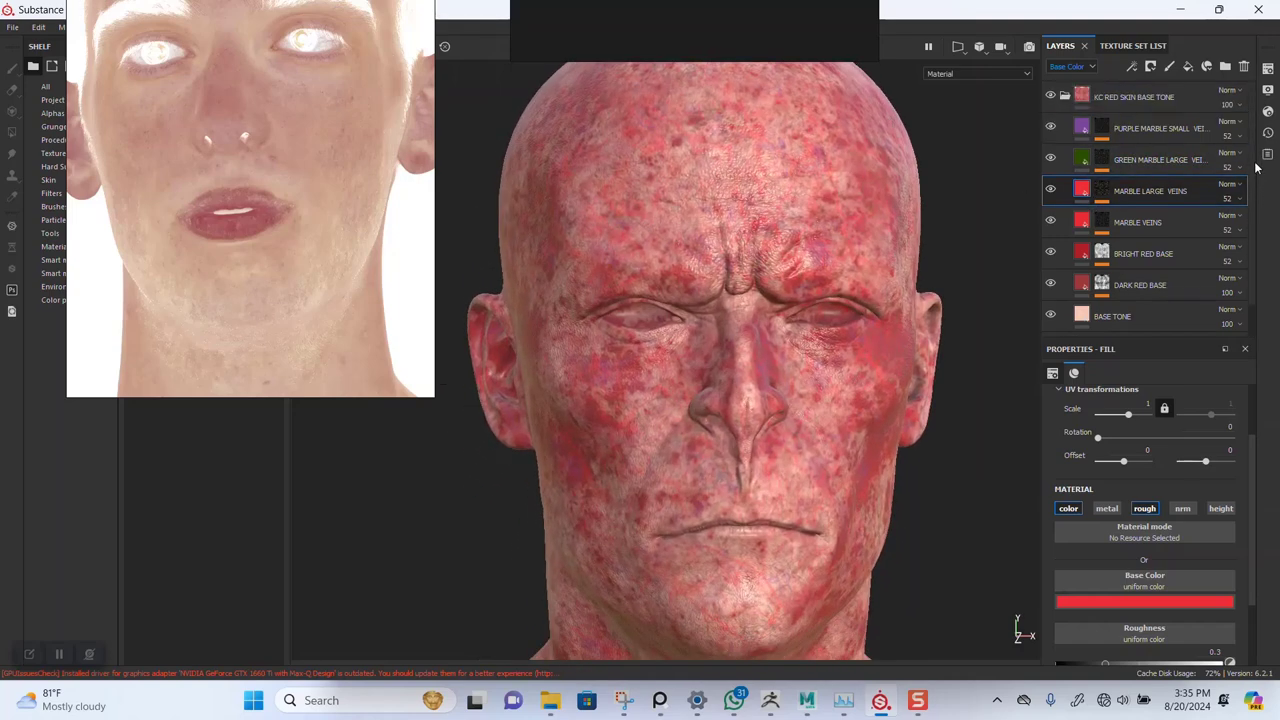
Collapse the KC RED SKIN BASE TONE folder and add a new fill layer above it
click(1125, 100)
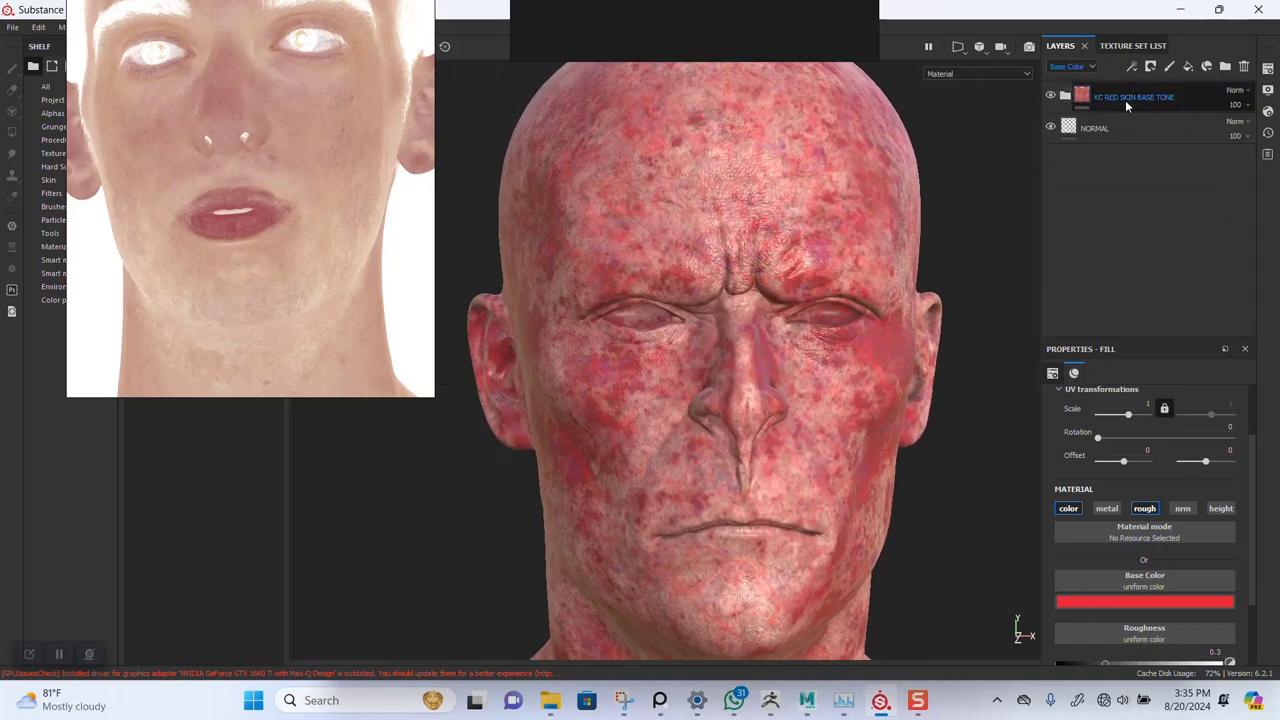
click(1188, 66)
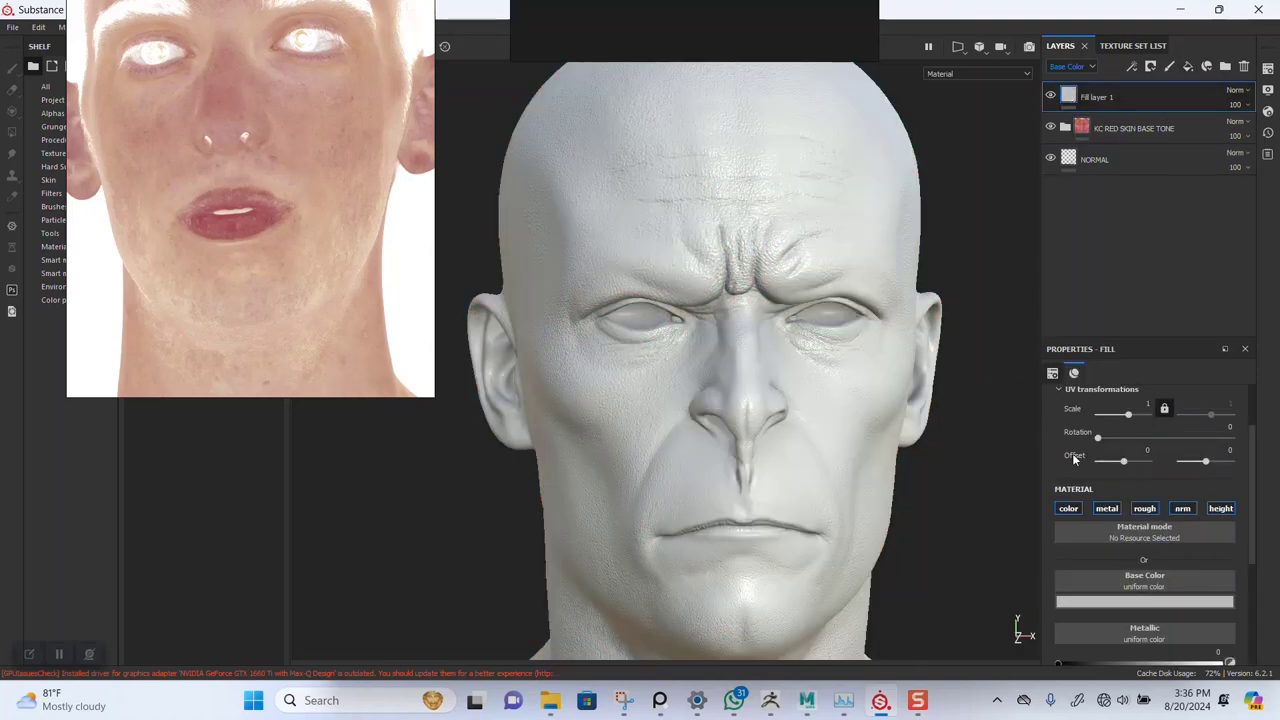
middle_drag(790, 390, 768, 362)
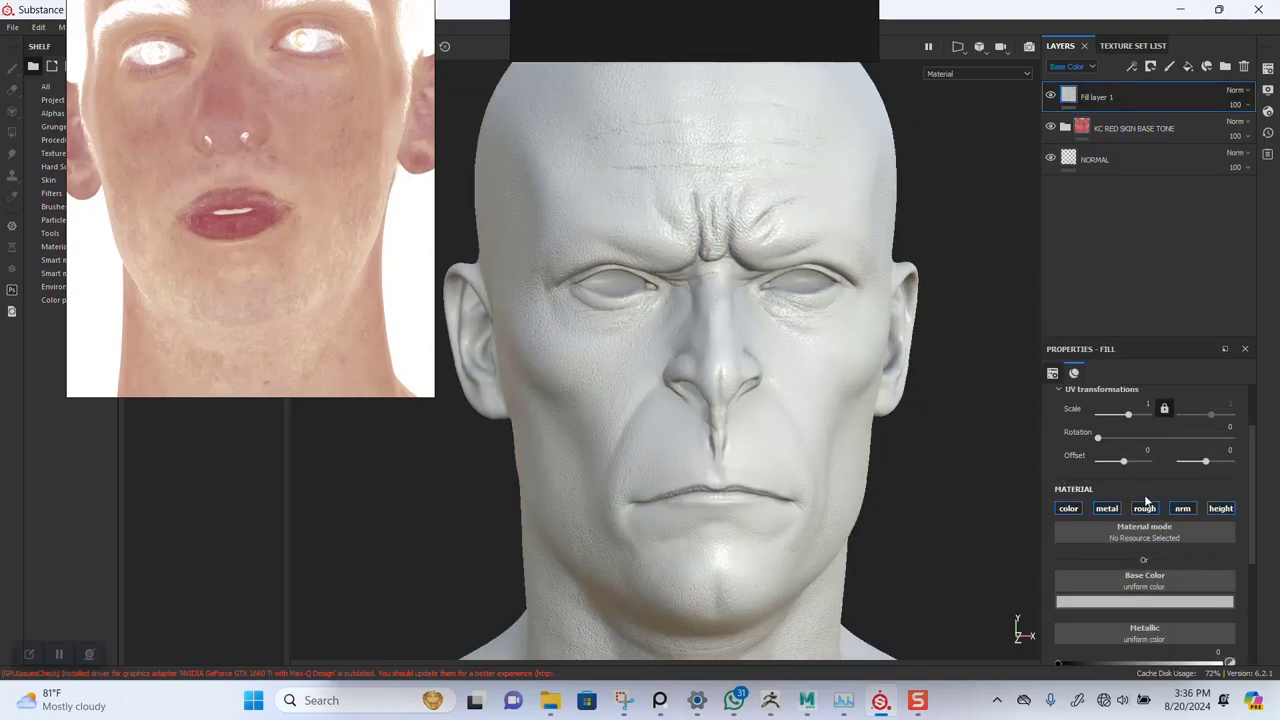
Disable the metal, nrm and height channels of the new fill layer, keeping only color and rough
scroll(1248, 567, down, 1)
scroll(1248, 567, down, 2)
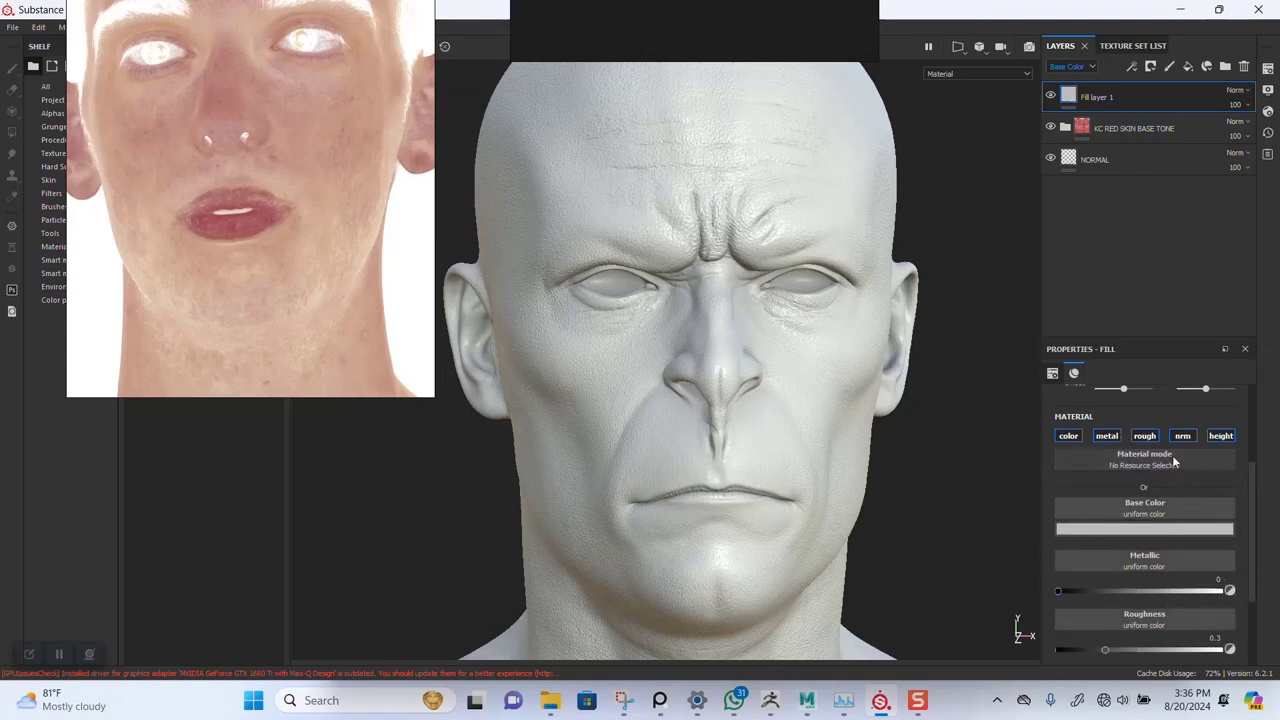
click(1106, 437)
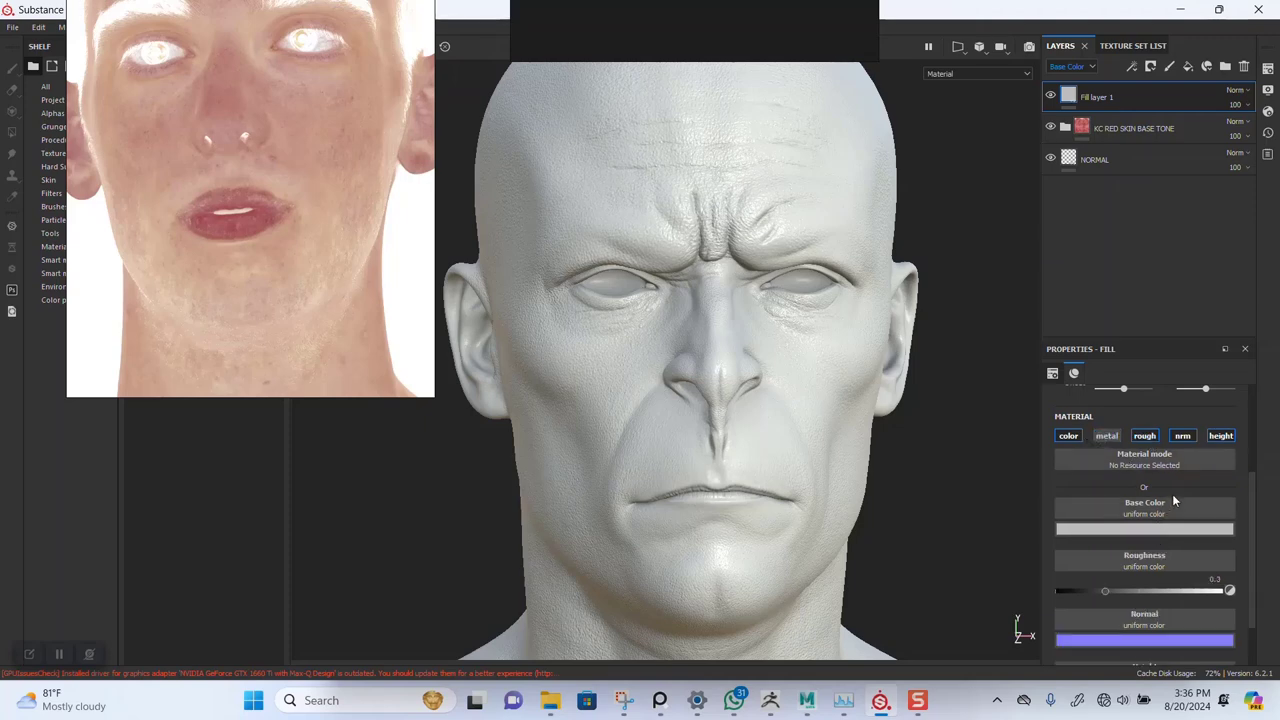
click(1182, 436)
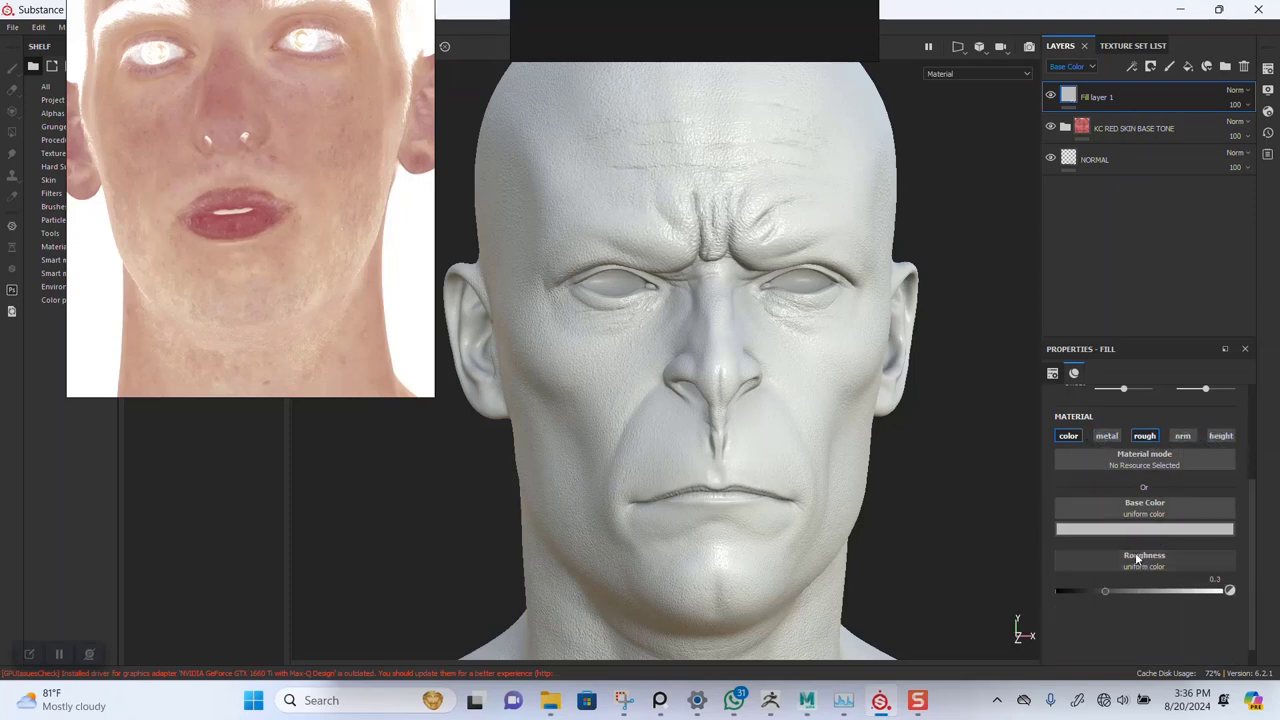
Set the roughness of Fill layer 1 to about 0.52
mouse_move(1126, 589)
mouse_down()
mouse_move(1155, 591)
mouse_move(1145, 595)
mouse_up()
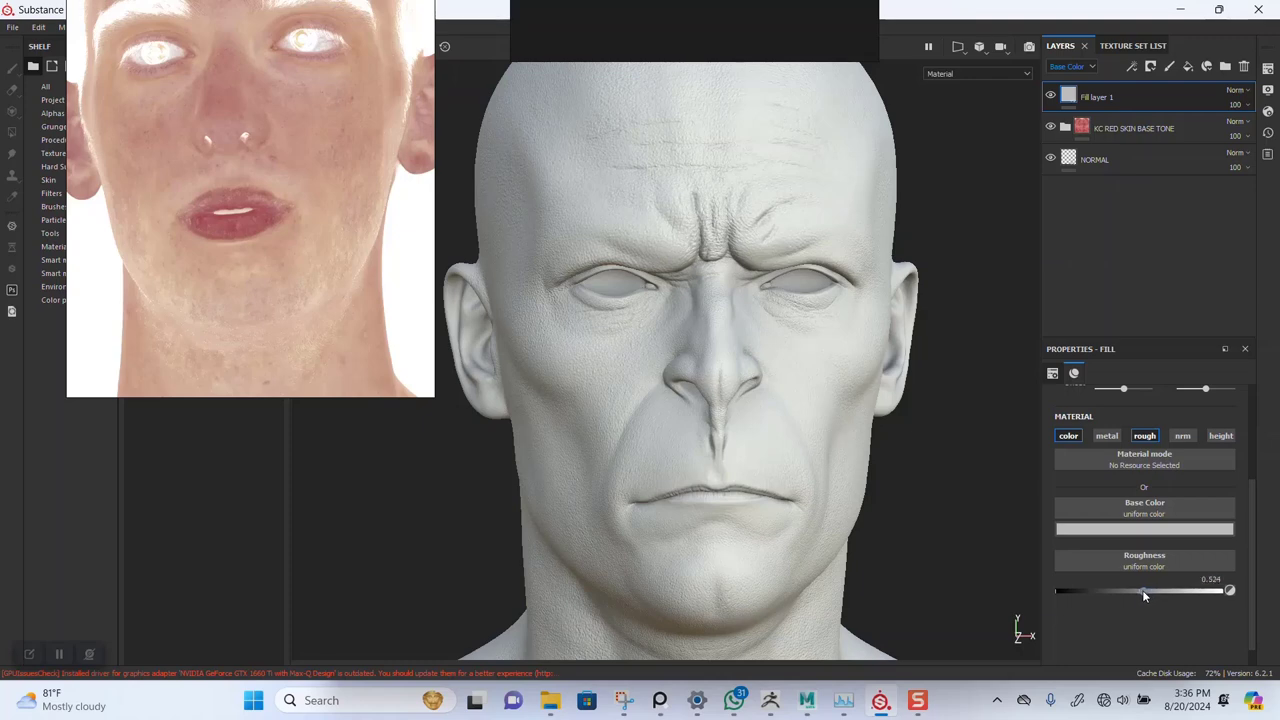
alt+drag(794, 434, 812, 366)
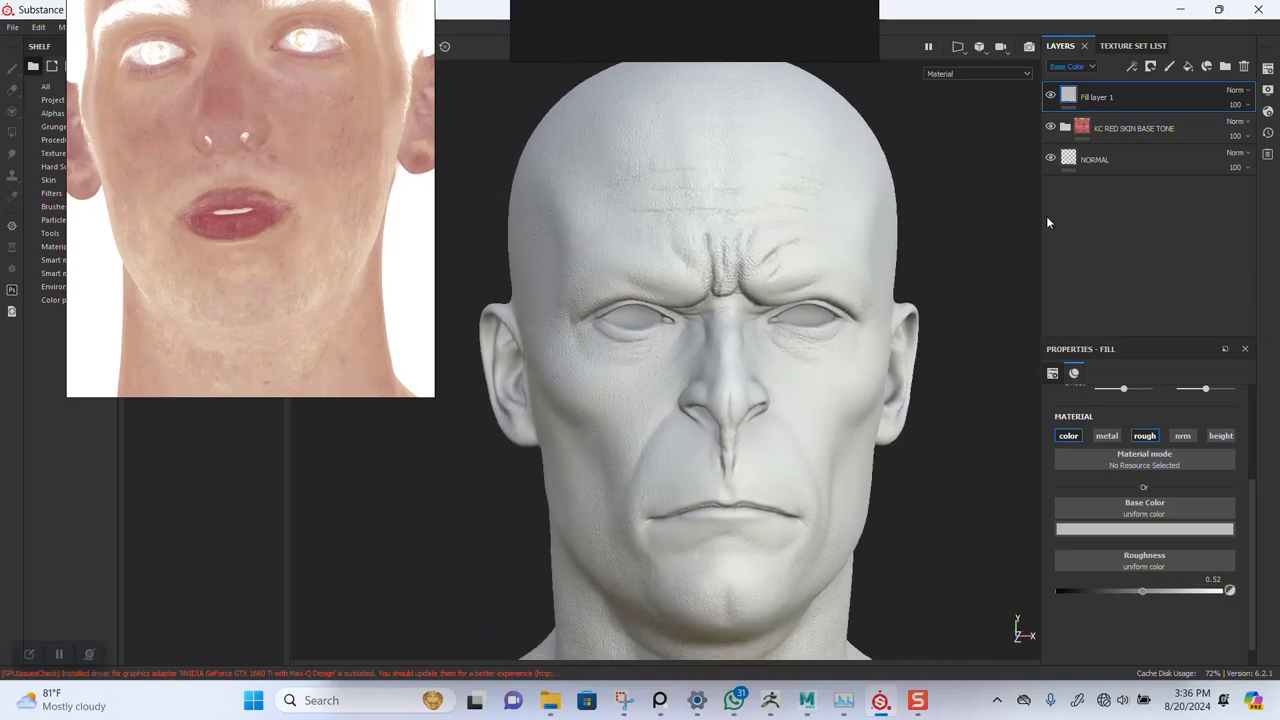
Change the environment map in the display settings from the panorama to Tomoco Studio
click(1267, 68)
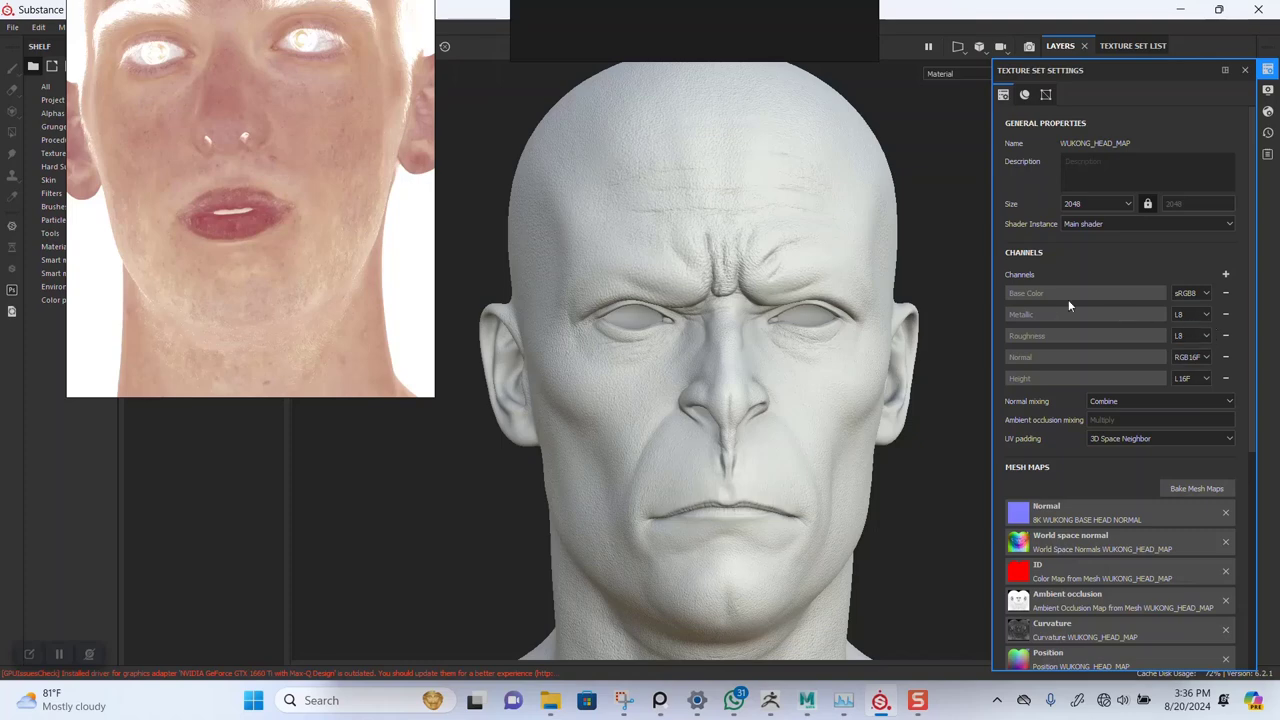
click(1267, 91)
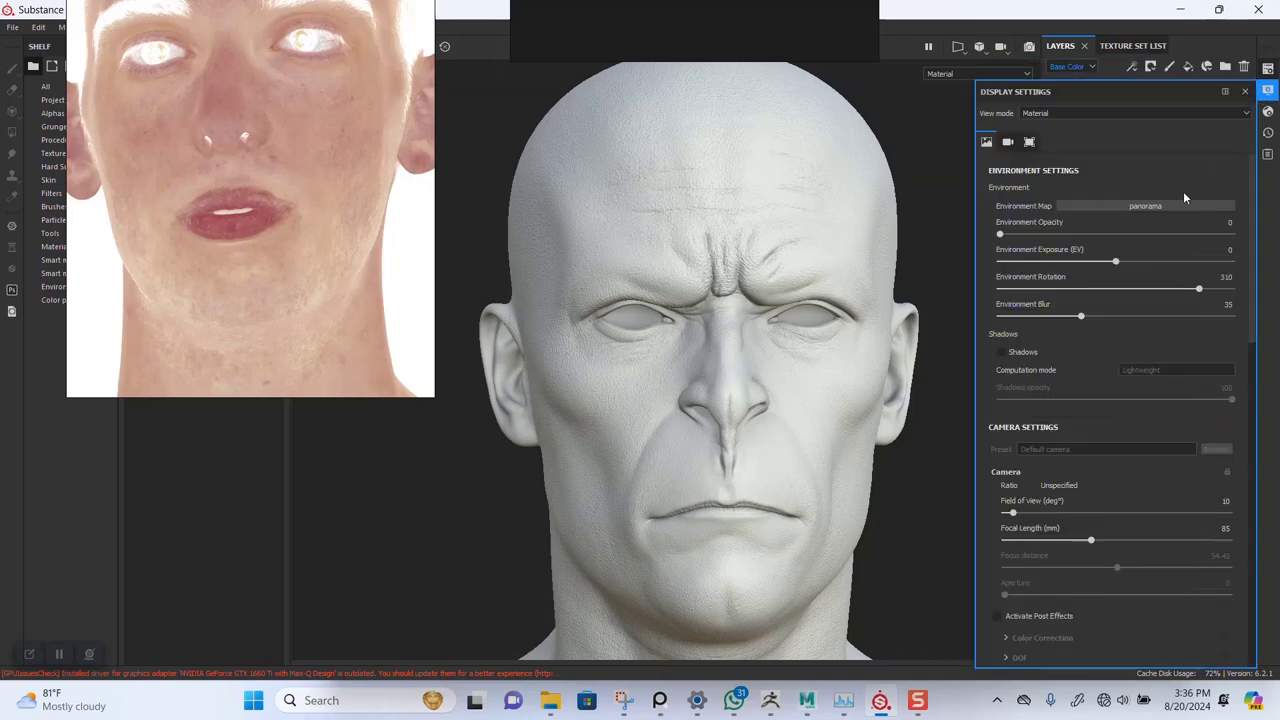
click(1161, 205)
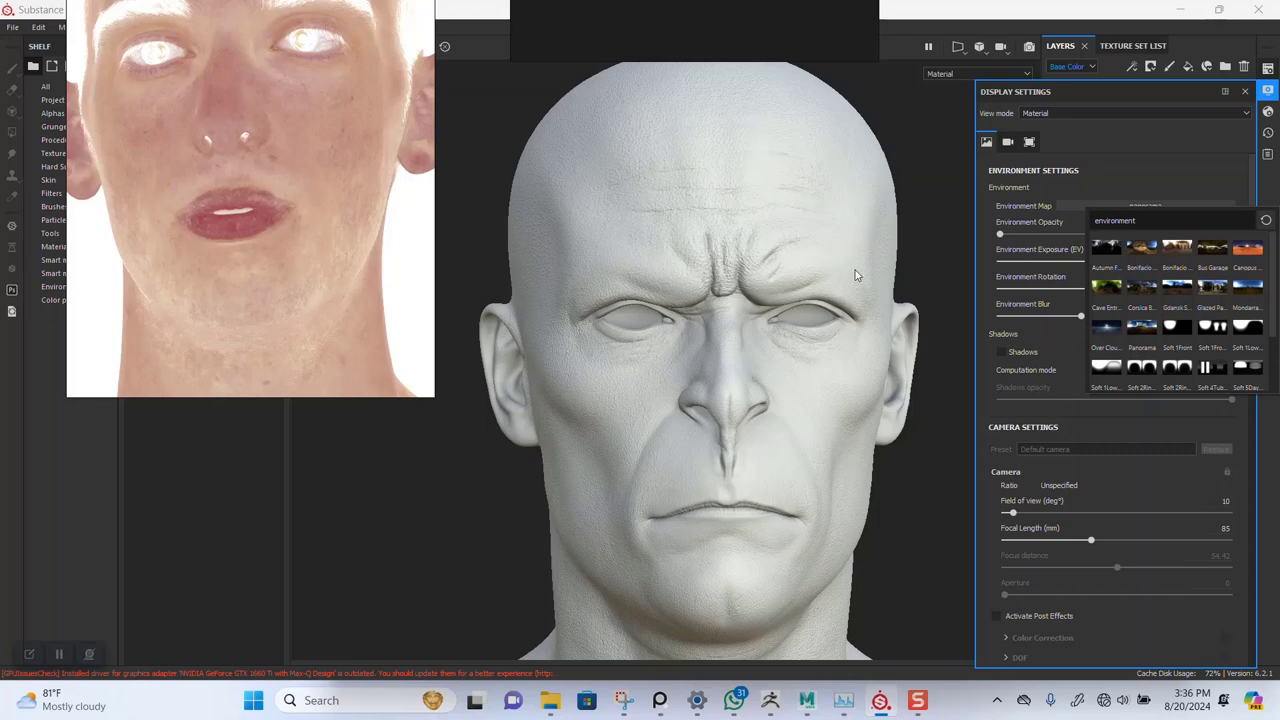
scroll(1200, 352, down, 3)
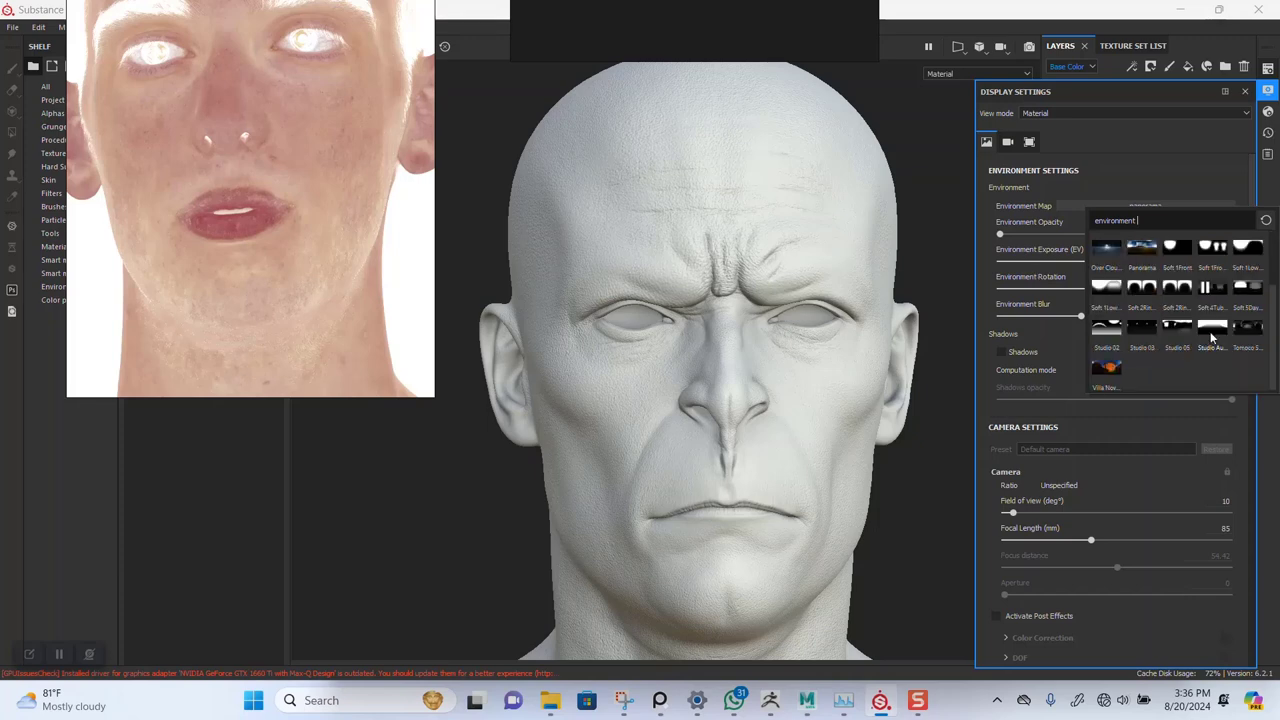
click(1239, 333)
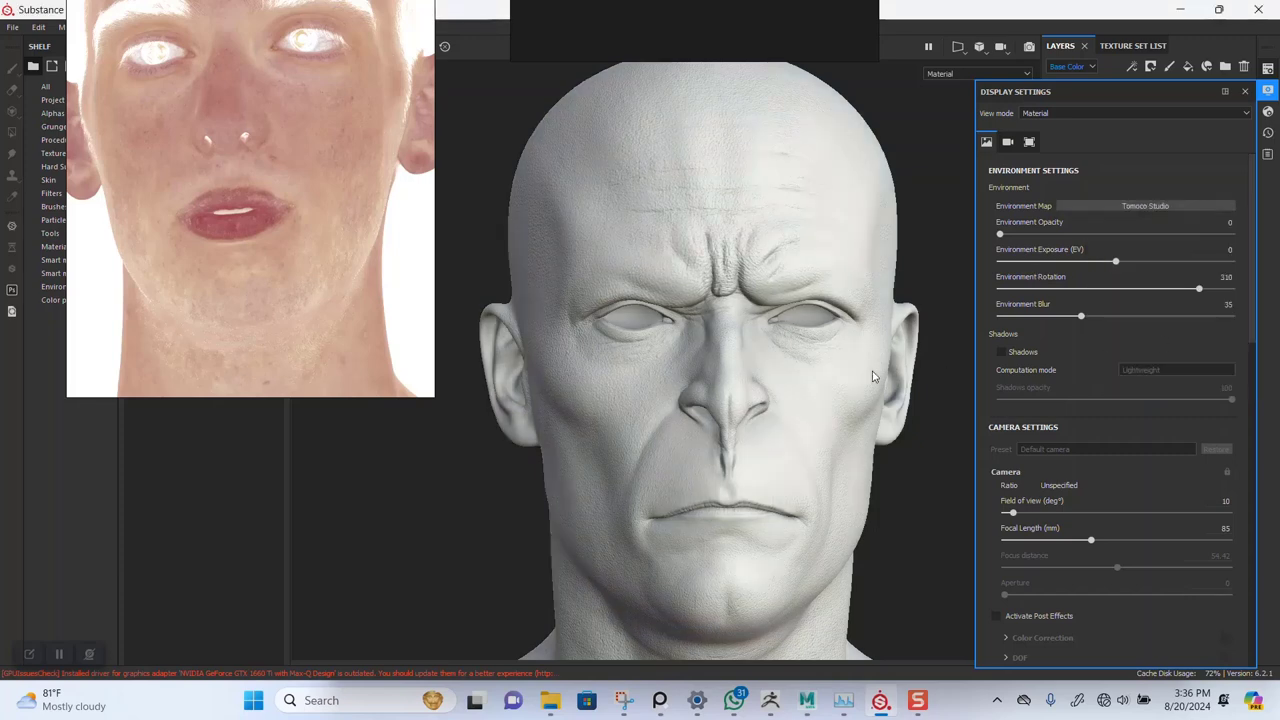
click(1245, 91)
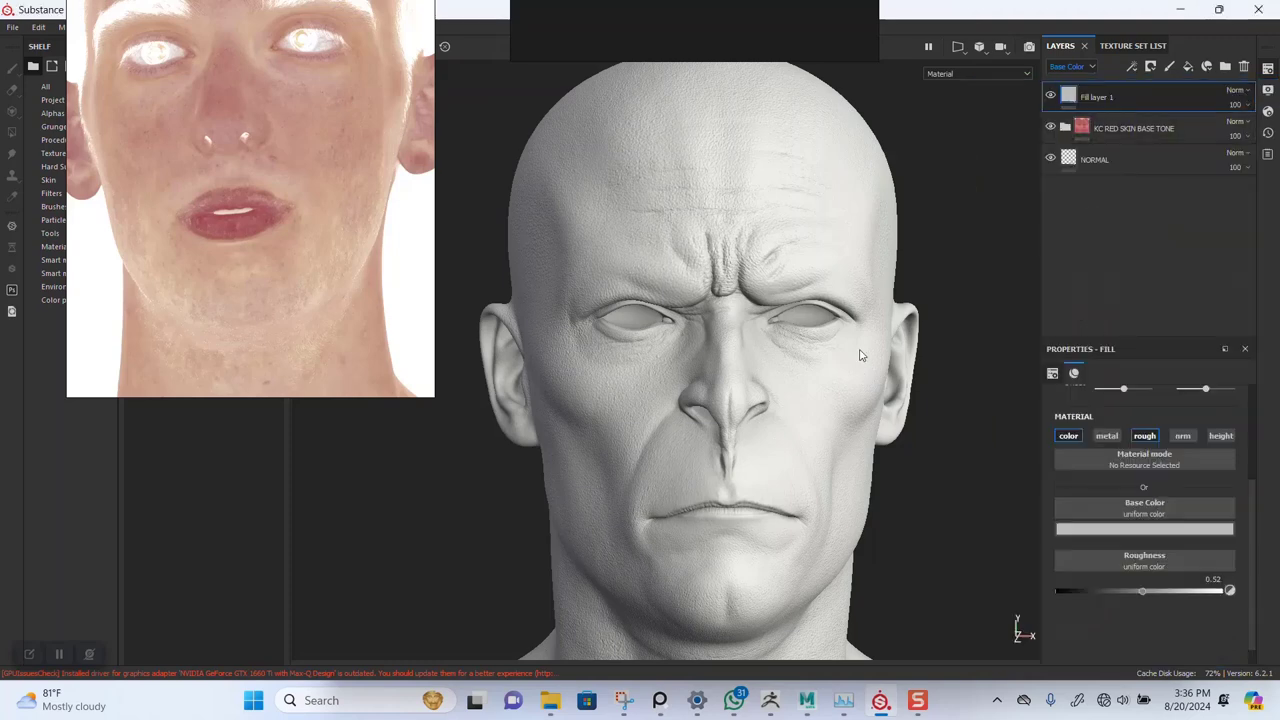
Temporarily hide Fill layer 1 to inspect the red skin base tone under the Tomoco Studio lighting, and show the layer again
middle_drag(744, 390, 733, 364)
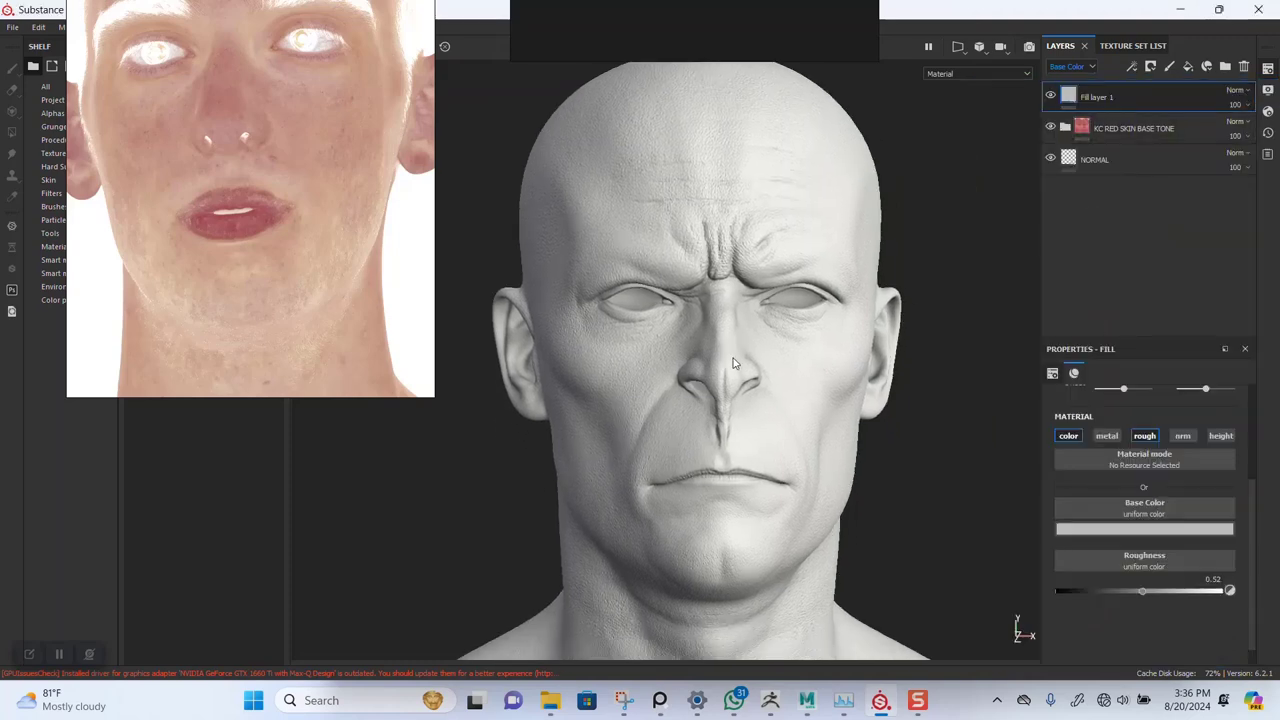
click(1048, 96)
alt+middle_drag(830, 356, 780, 319)
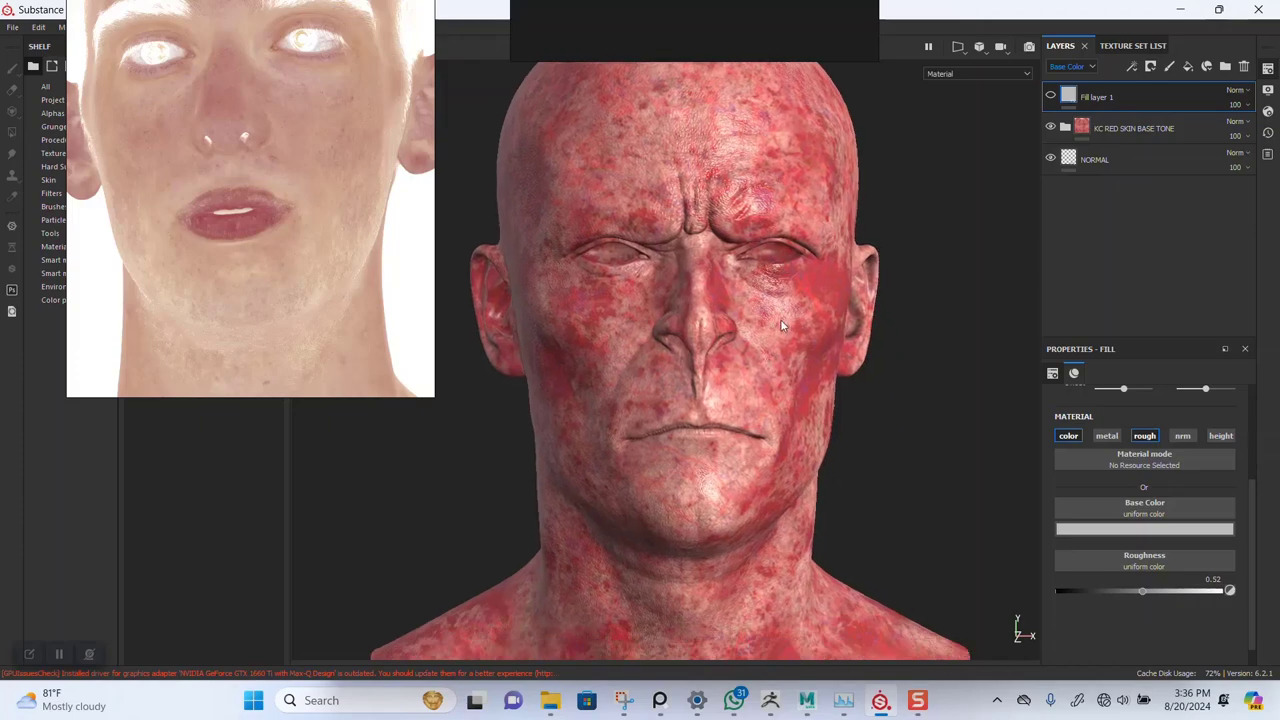
alt+right_drag(780, 319, 777, 437)
alt+drag(778, 442, 785, 412)
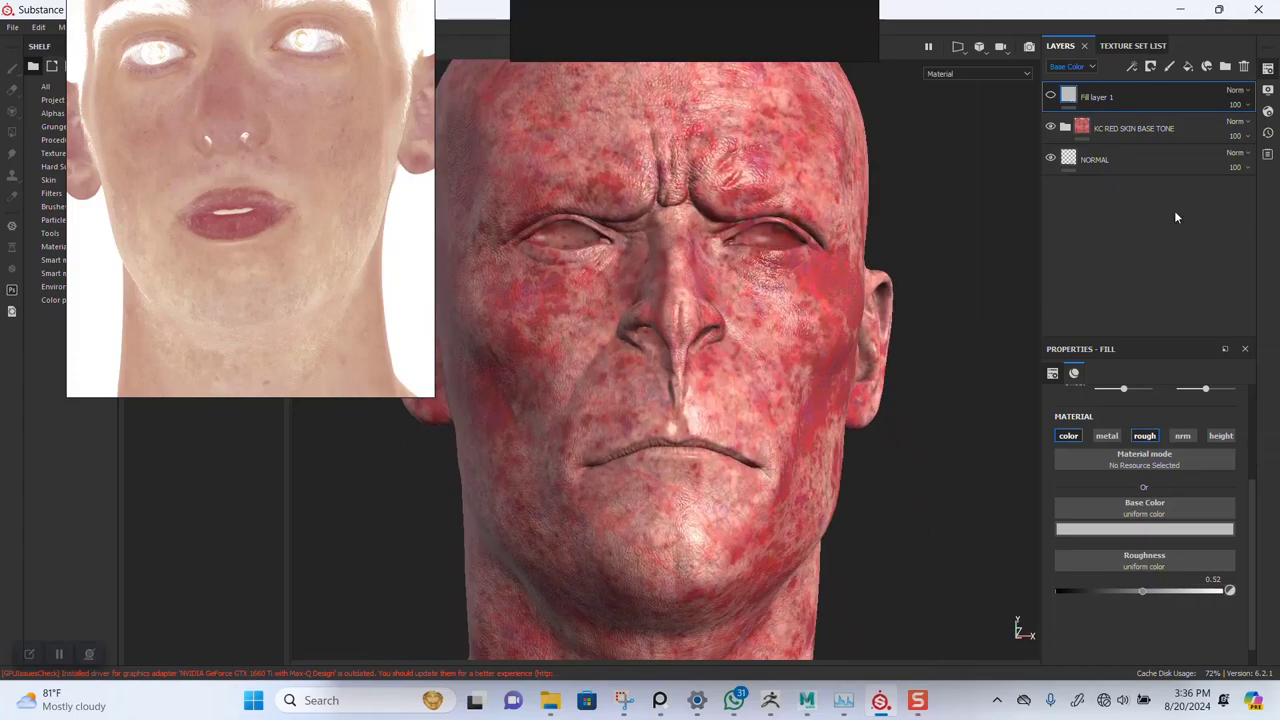
click(1267, 88)
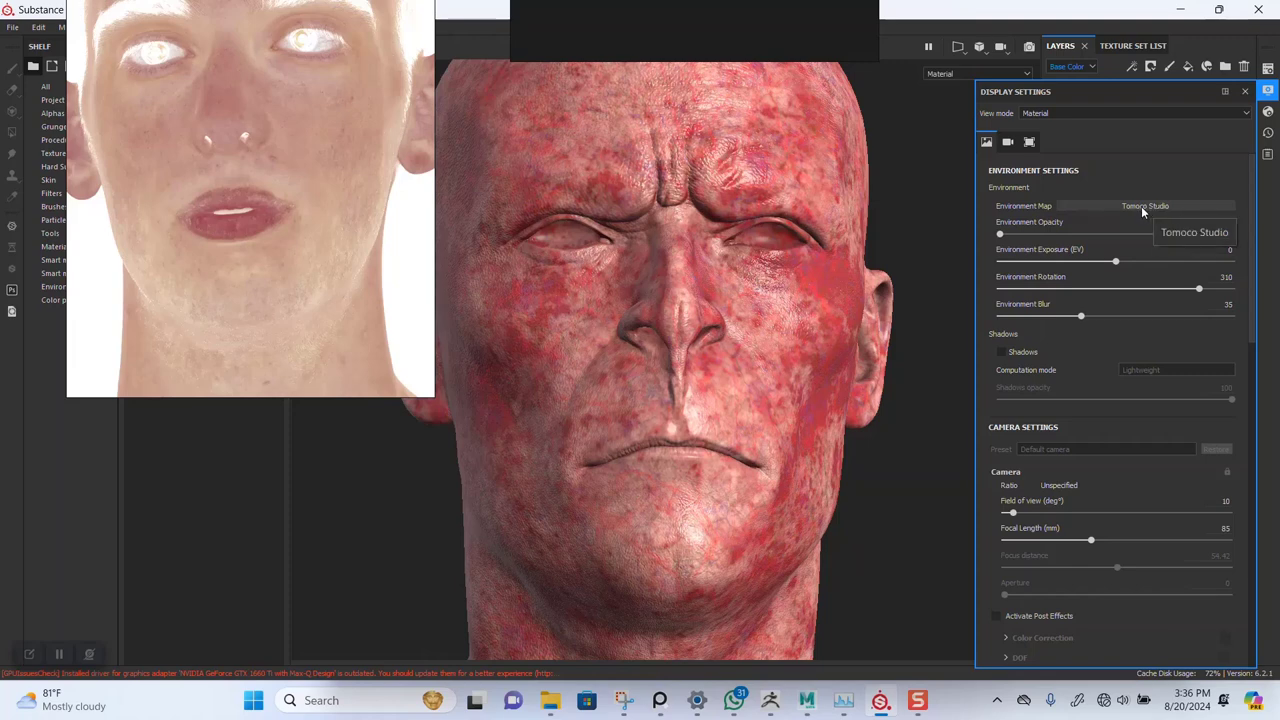
click(1245, 92)
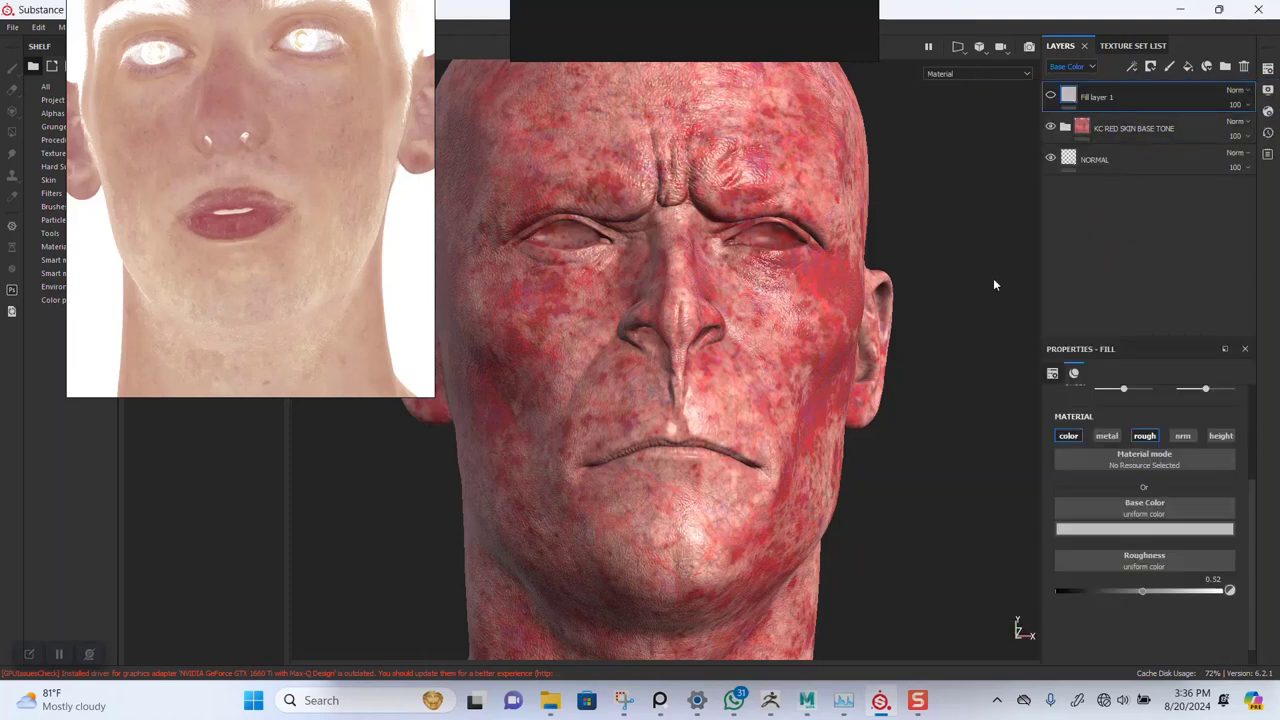
alt+right_drag(917, 398, 749, 289)
alt+drag(749, 289, 741, 334)
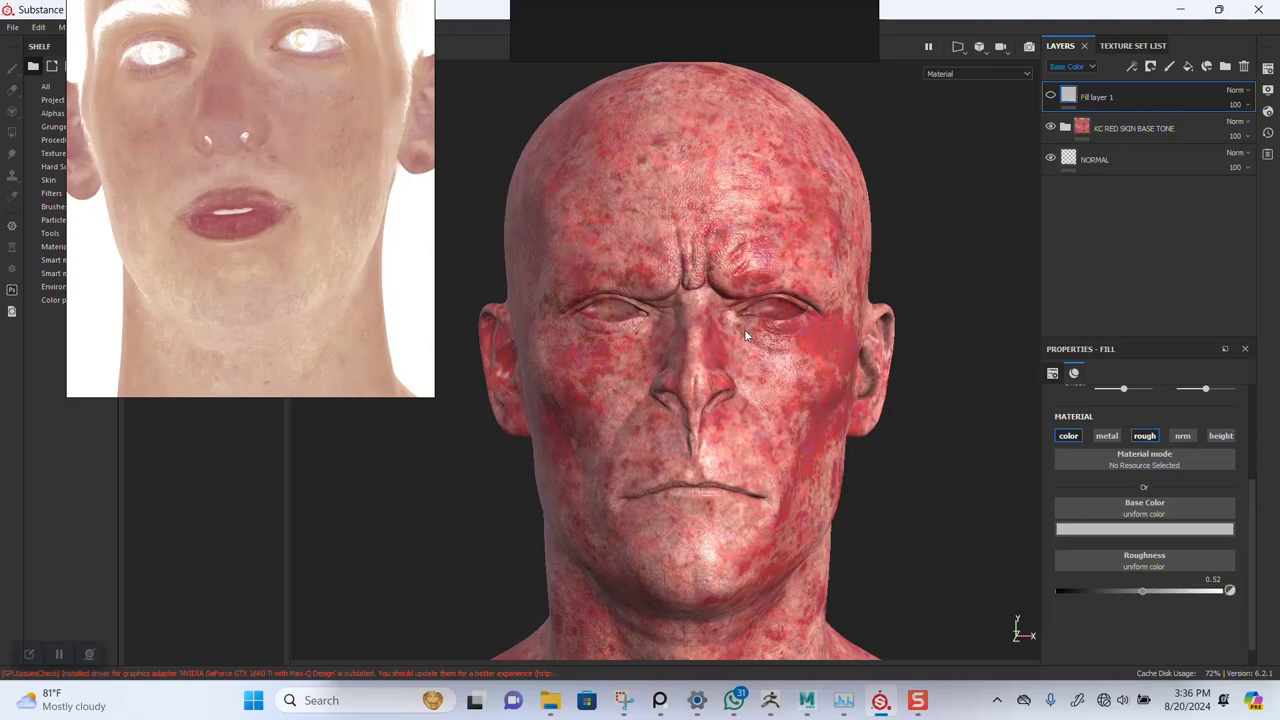
click(1050, 96)
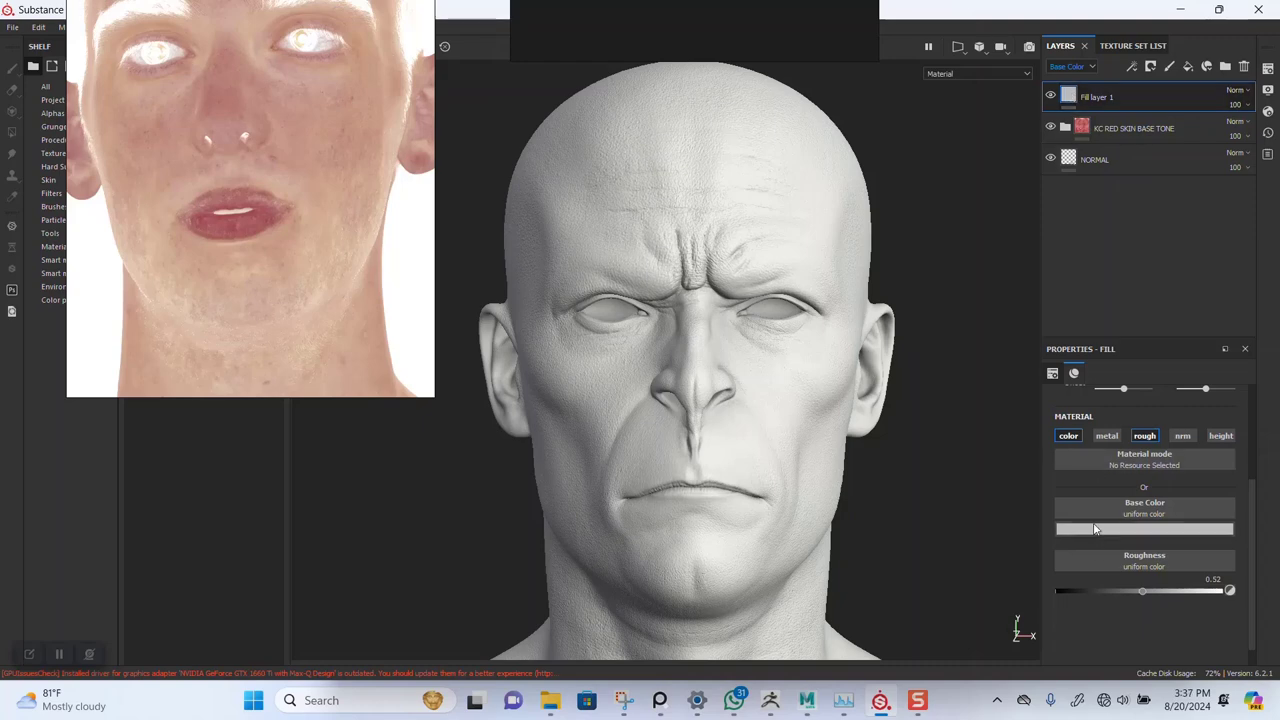
Find the bald man's portrait on the reference board and bring it up large over the workspace
scroll(250, 200, down, 5)
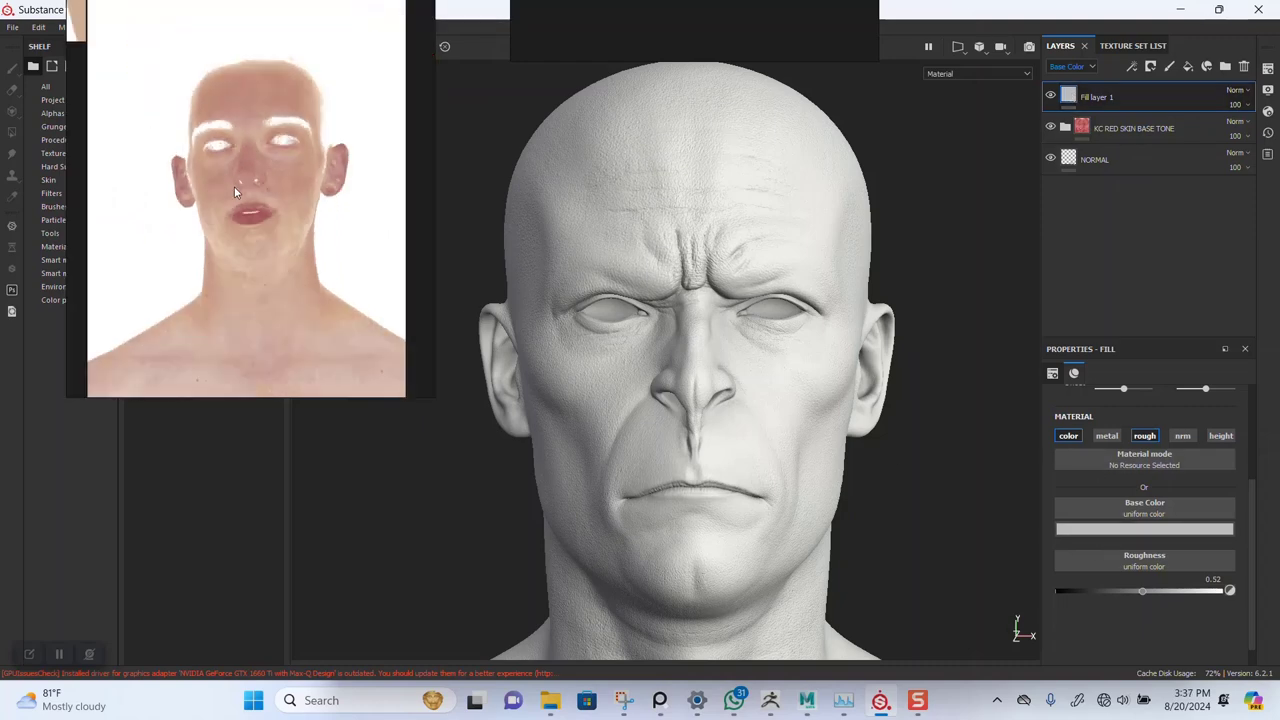
scroll(248, 193, down, 3)
click(249, 192)
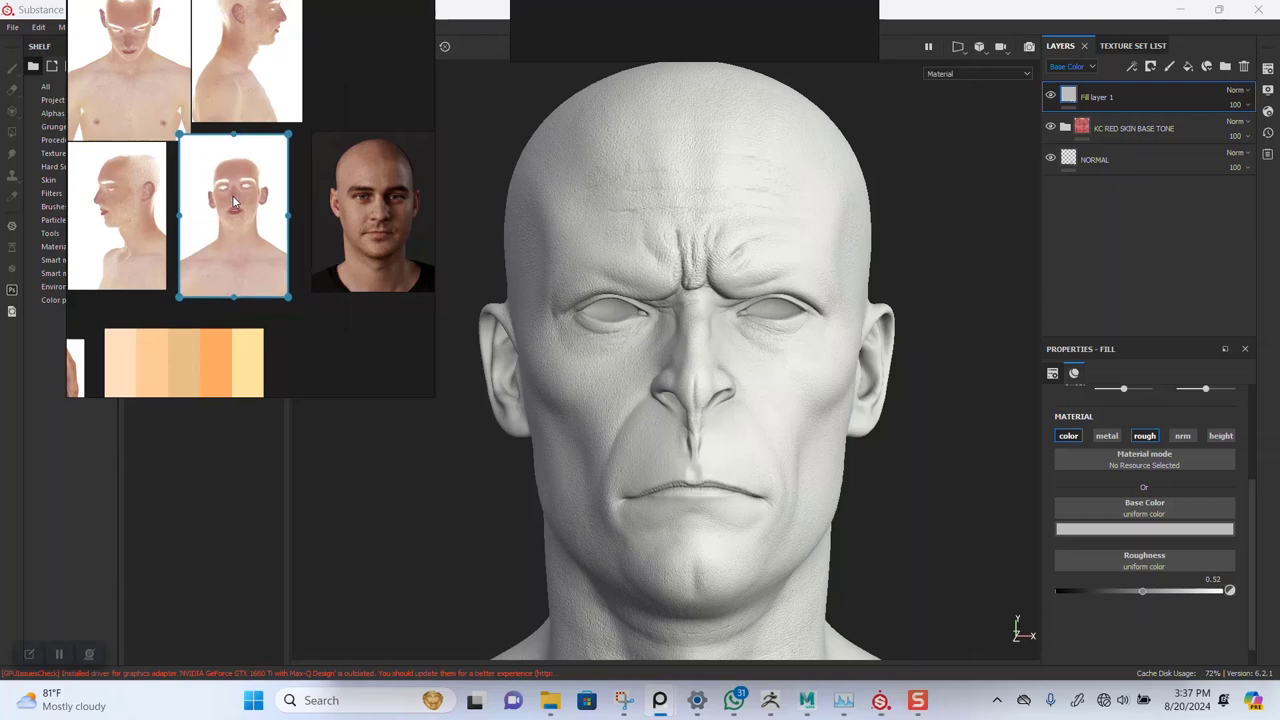
scroll(324, 239, up, 3)
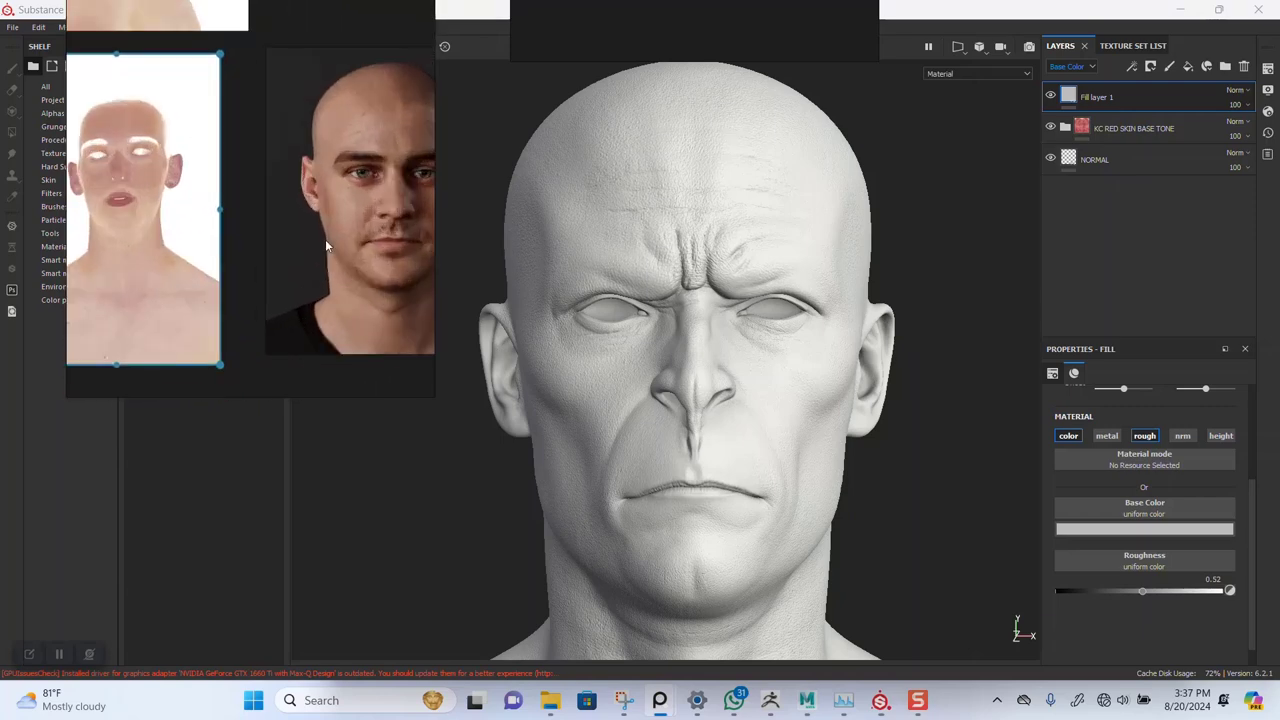
middle_drag(281, 240, 307, 262)
scroll(307, 262, up, 4)
middle_drag(388, 243, 124, 213)
right_drag(285, 247, 482, 428)
middle_drag(446, 380, 338, 306)
scroll(386, 350, down, 2)
middle_drag(386, 350, 494, 384)
scroll(463, 379, up, 4)
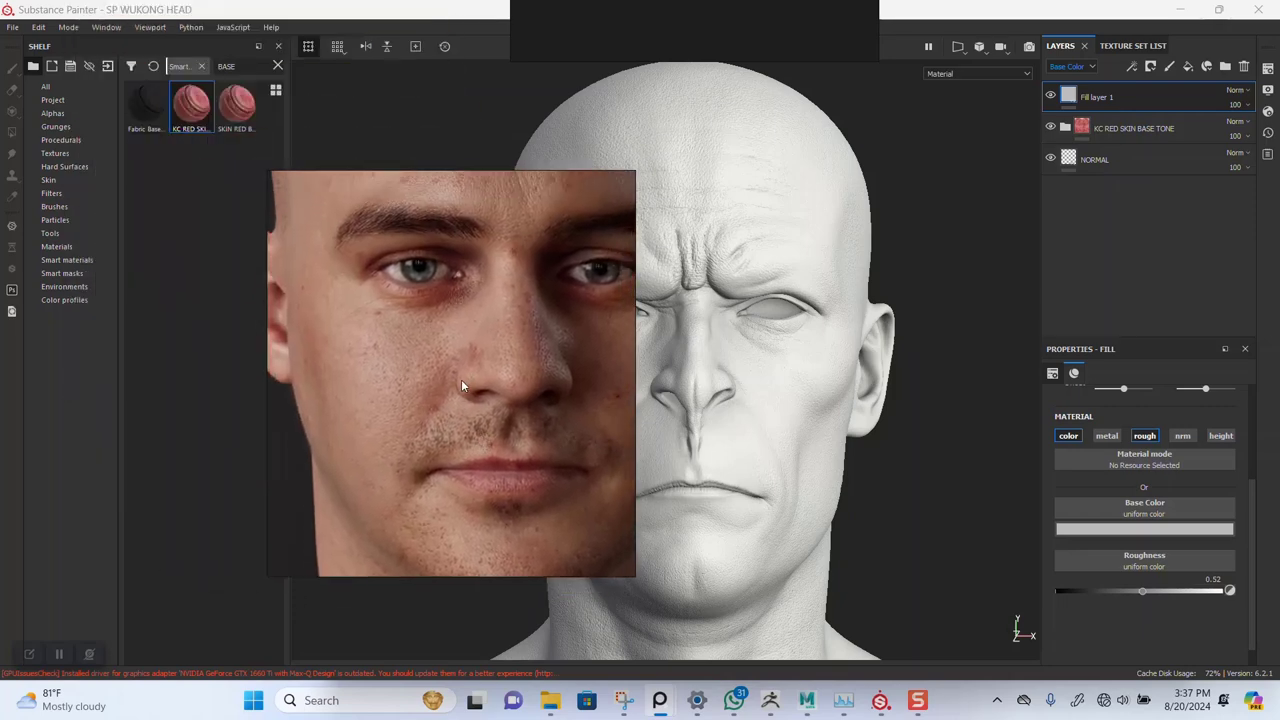
Examine the skin color variation around the nose, cheeks, forehead and eye in the portrait reference
scroll(467, 377, up, 2)
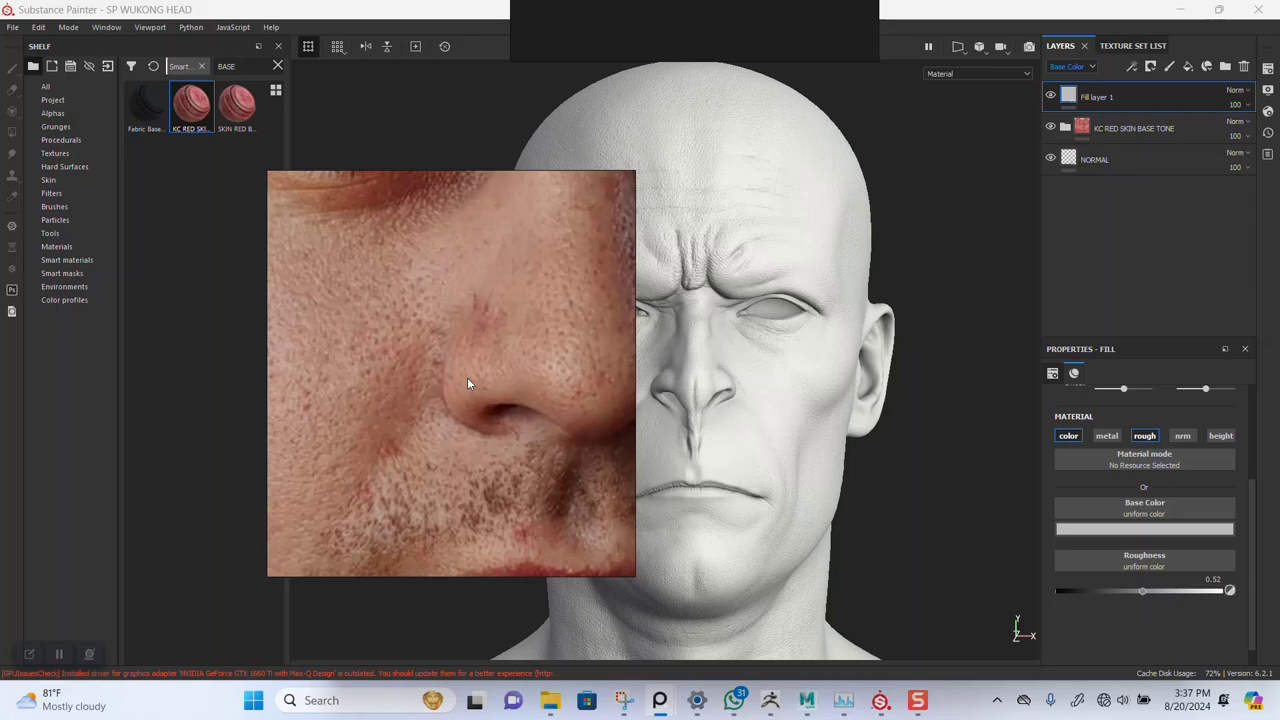
scroll(434, 373, down, 6)
middle_drag(434, 343, 440, 386)
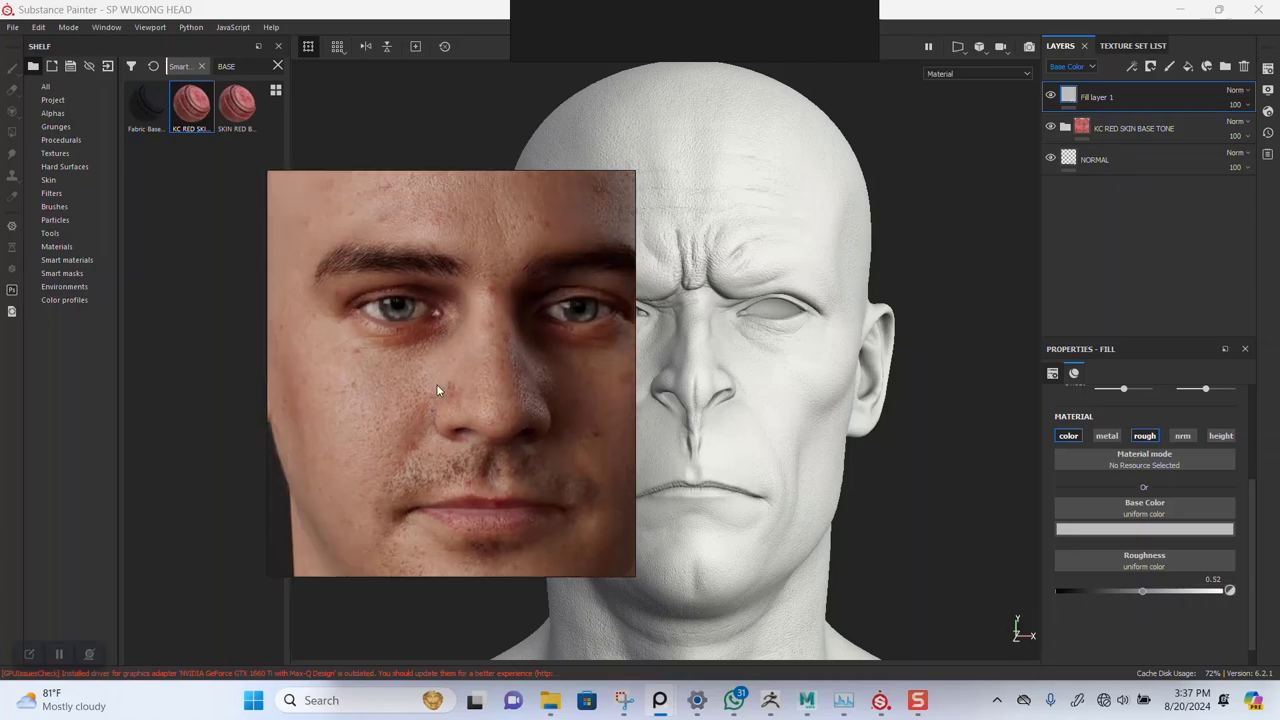
middle_drag(445, 275, 447, 388)
scroll(459, 329, up, 3)
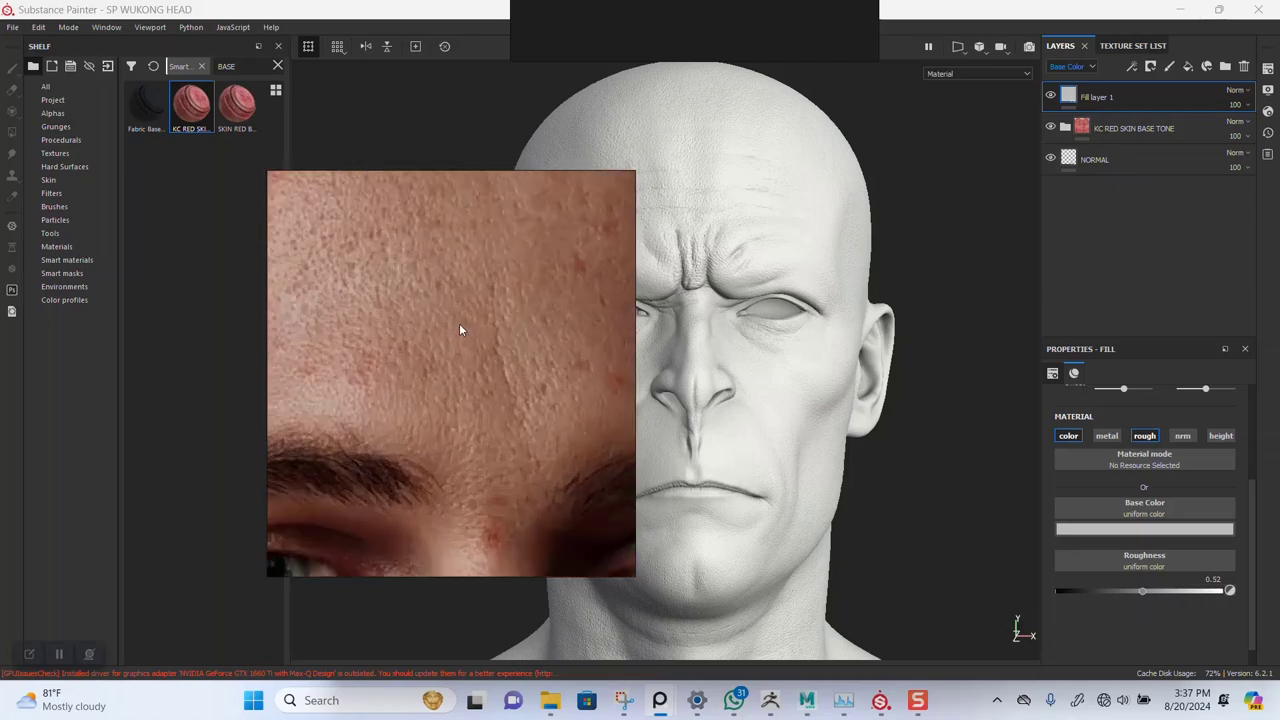
scroll(455, 368, down, 3)
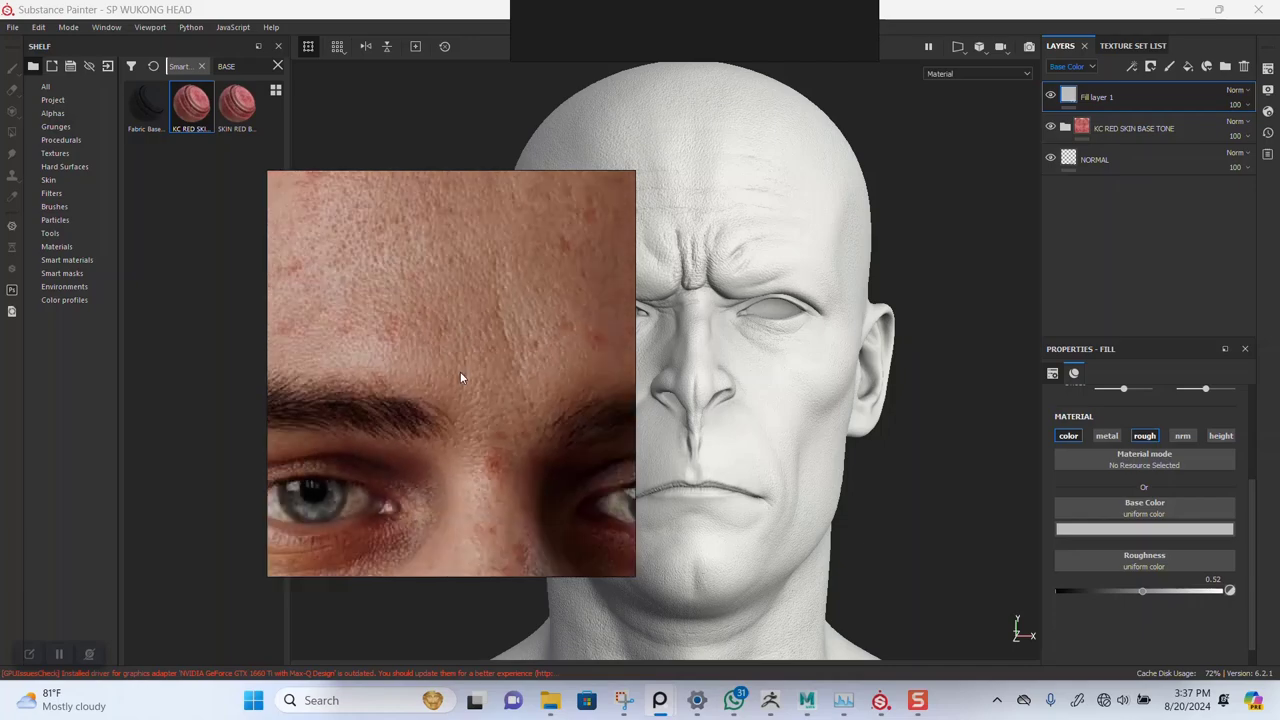
middle_drag(440, 391, 471, 340)
scroll(404, 408, up, 3)
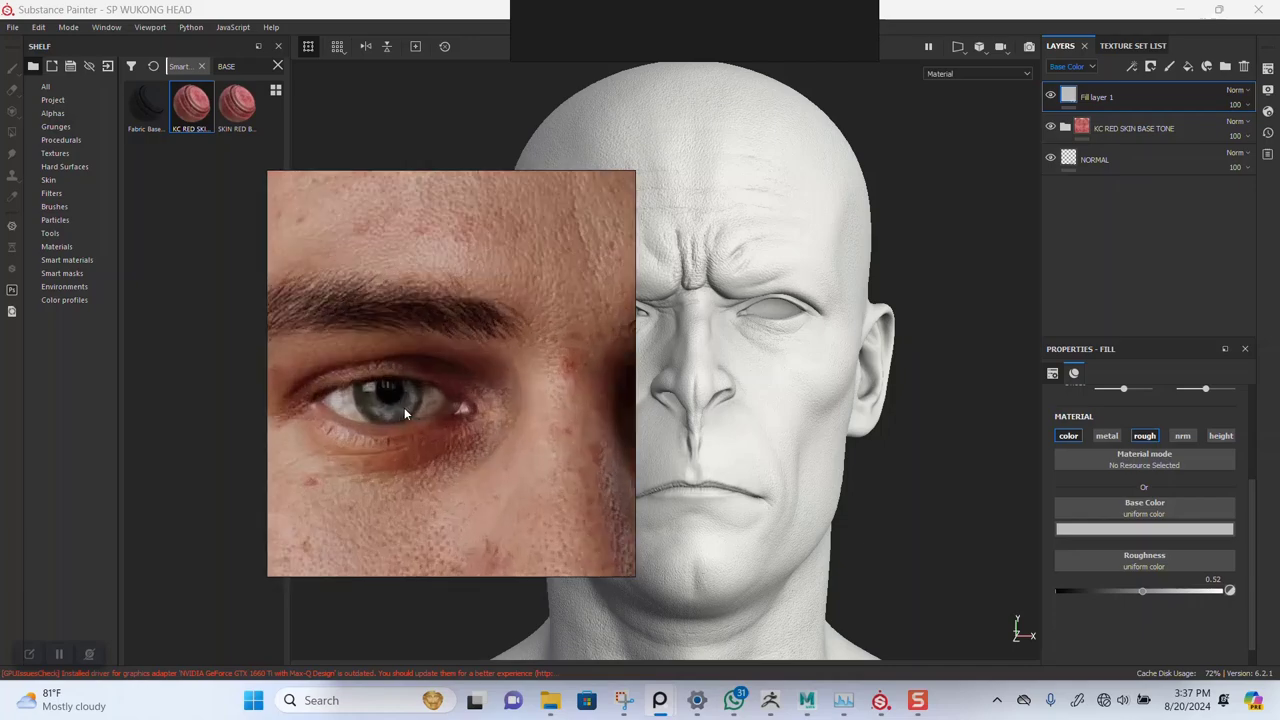
scroll(403, 408, down, 3)
scroll(403, 408, down, 4)
Place the reference window beside the 3D head with the man's face framed in it
right_drag(404, 408, 399, 305)
middle_drag(393, 326, 424, 297)
drag(424, 297, 430, 331)
scroll(429, 326, up, 5)
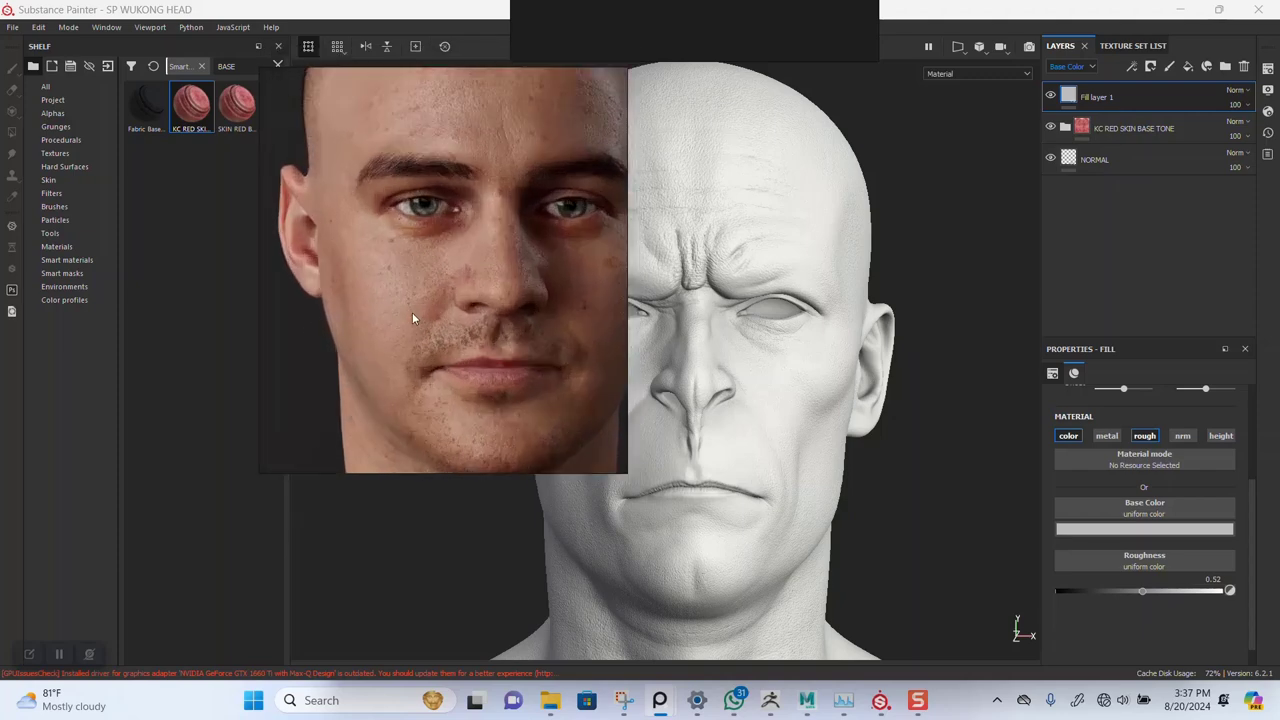
scroll(416, 325, down, 3)
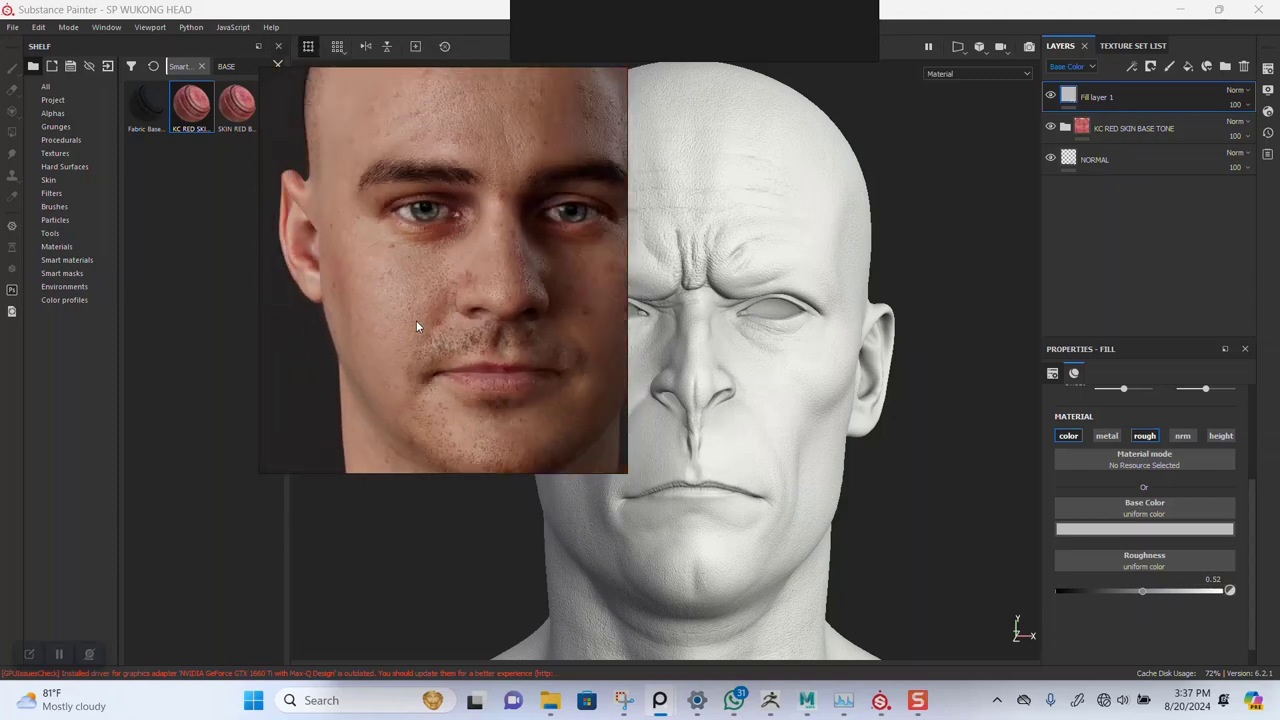
drag(418, 332, 329, 341)
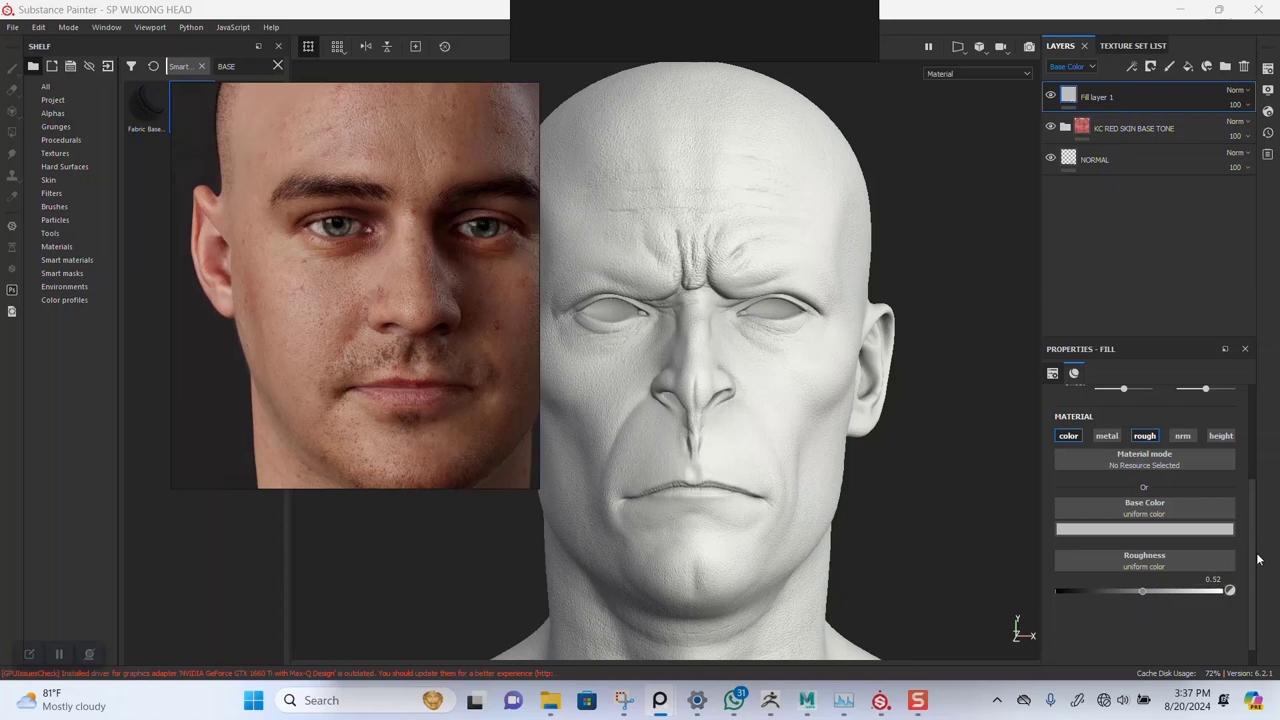
Set the base color of Fill layer 1 to a skin tone sampled from the cheek in the portrait reference
click(1148, 529)
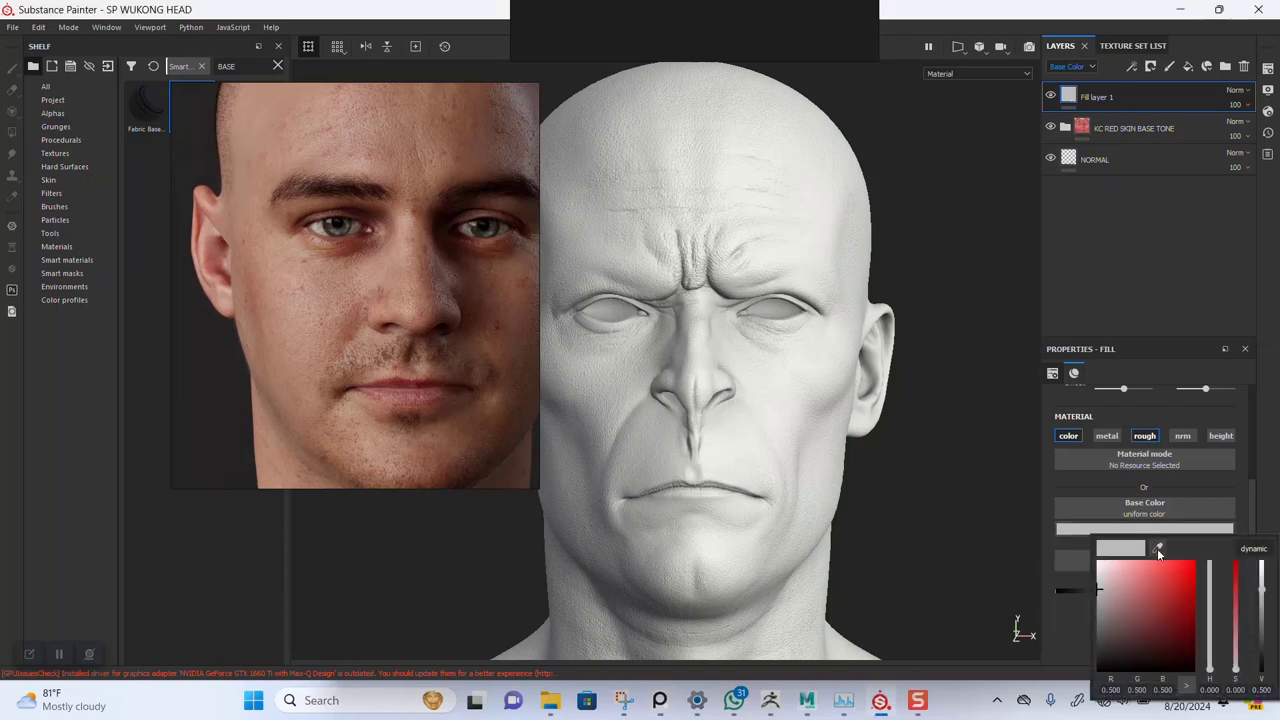
click(1158, 551)
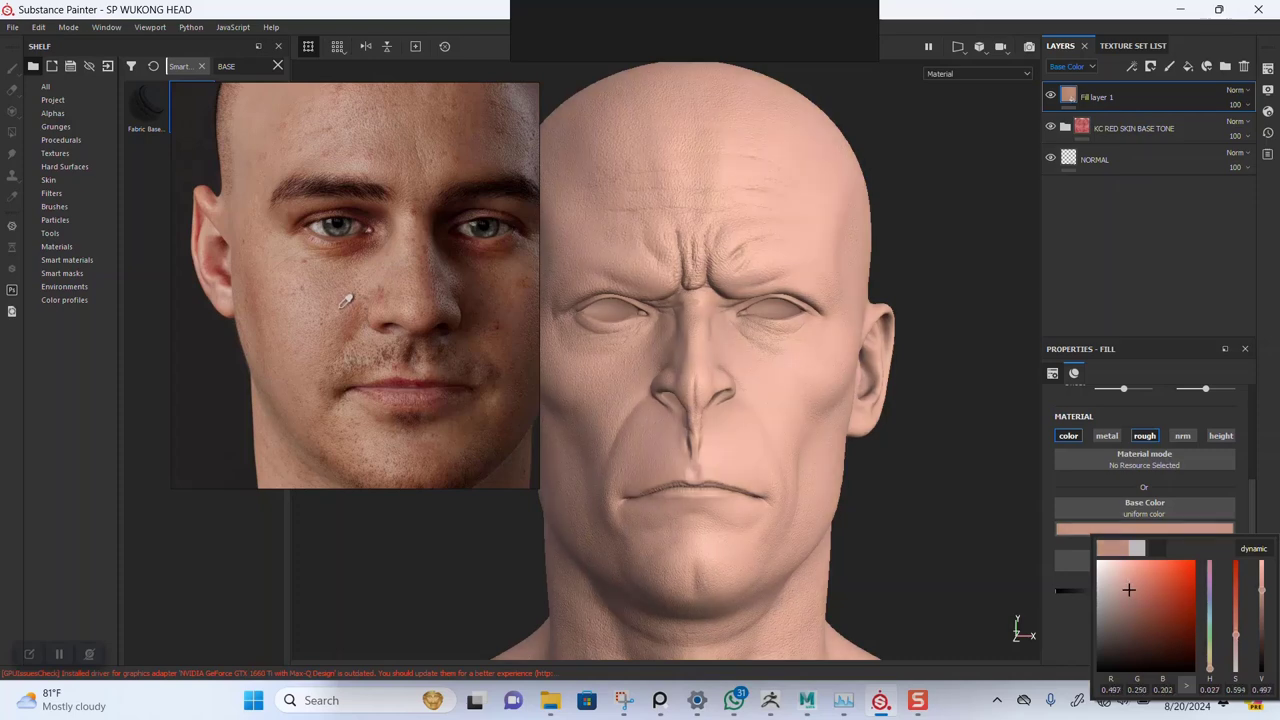
click(340, 309)
click(987, 443)
scroll(808, 354, down, 5)
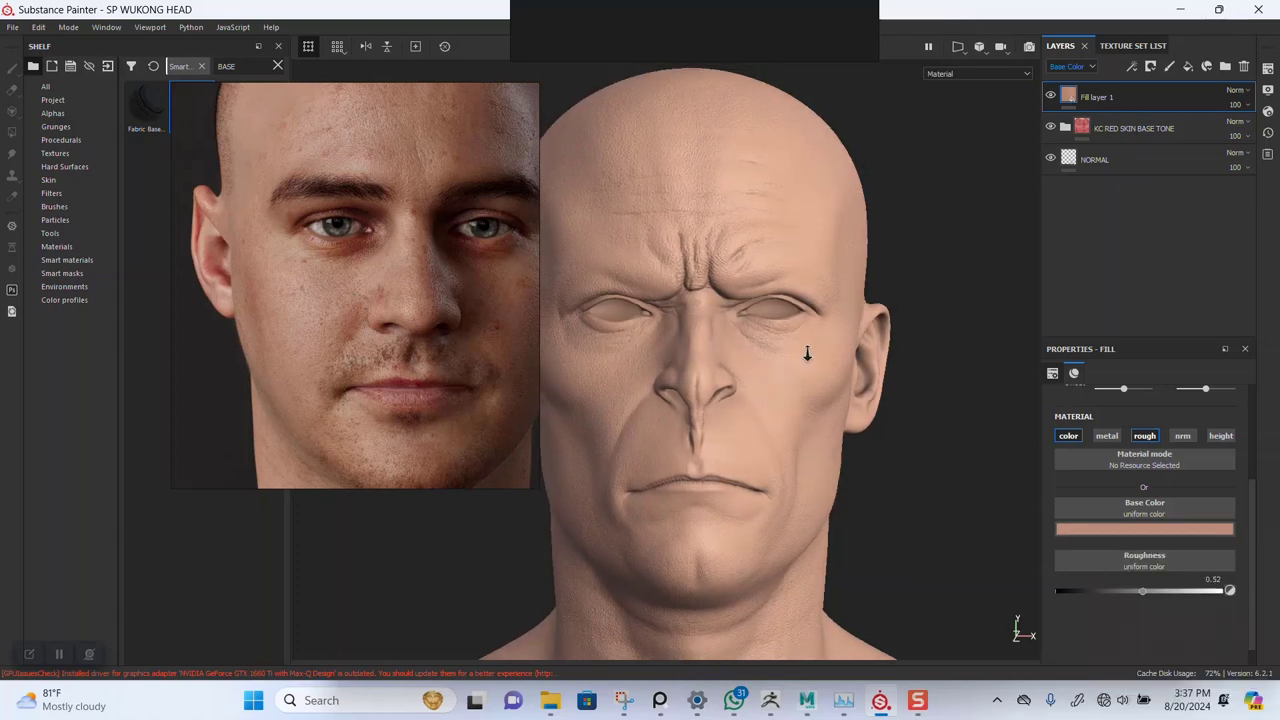
Compare the head's new skin color with the reference images and duplicate Fill layer 1
right_drag(430, 342, 416, 304)
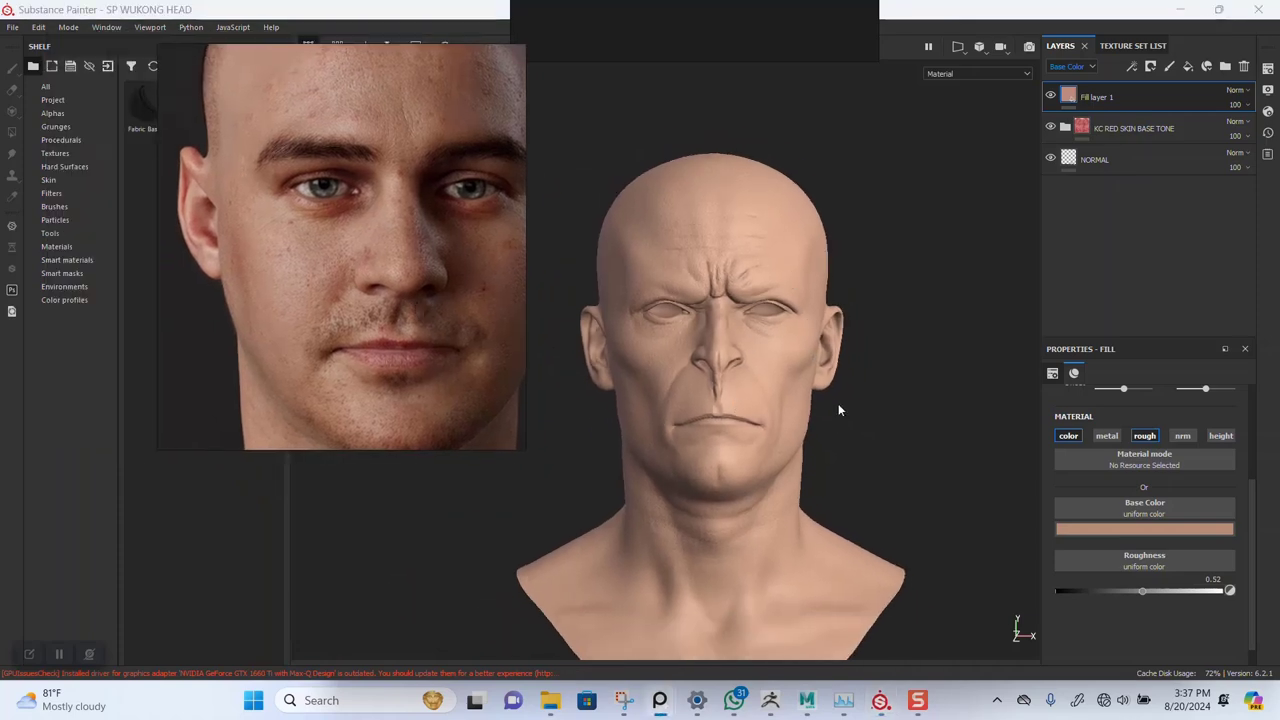
scroll(838, 403, up, 2)
scroll(383, 288, down, 4)
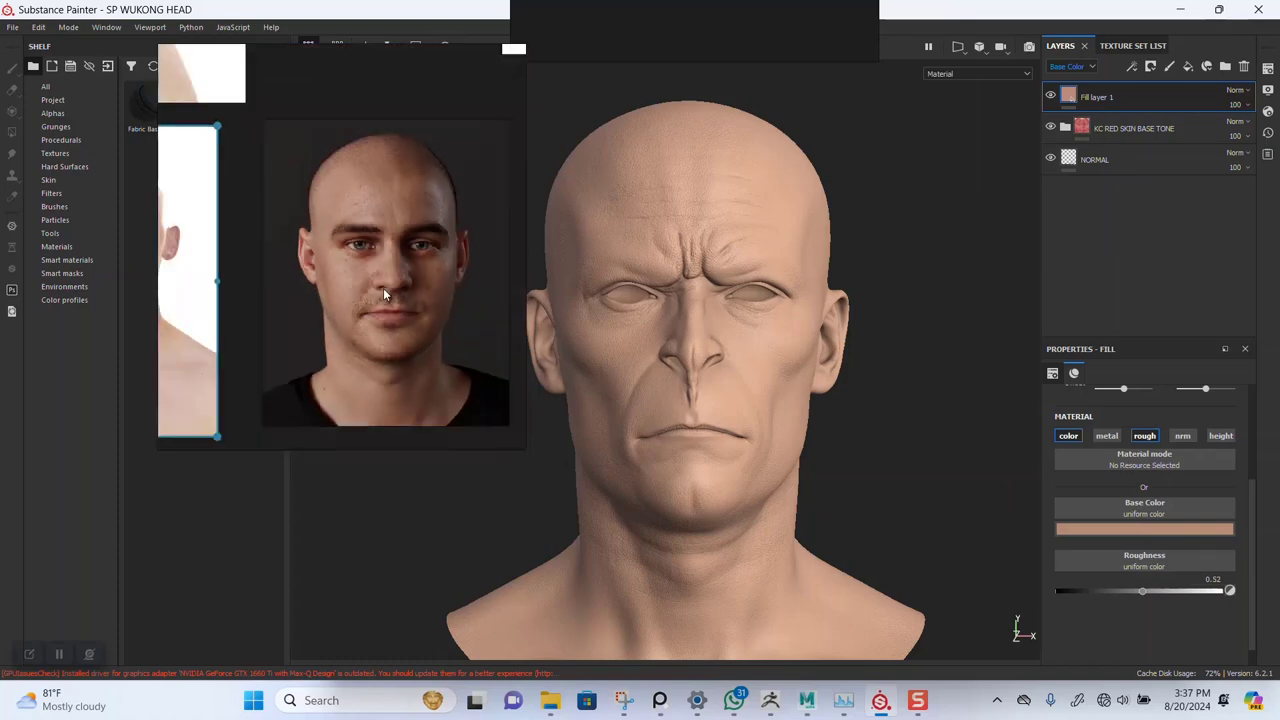
scroll(853, 368, up, 2)
alt+middle_drag(853, 368, 880, 370)
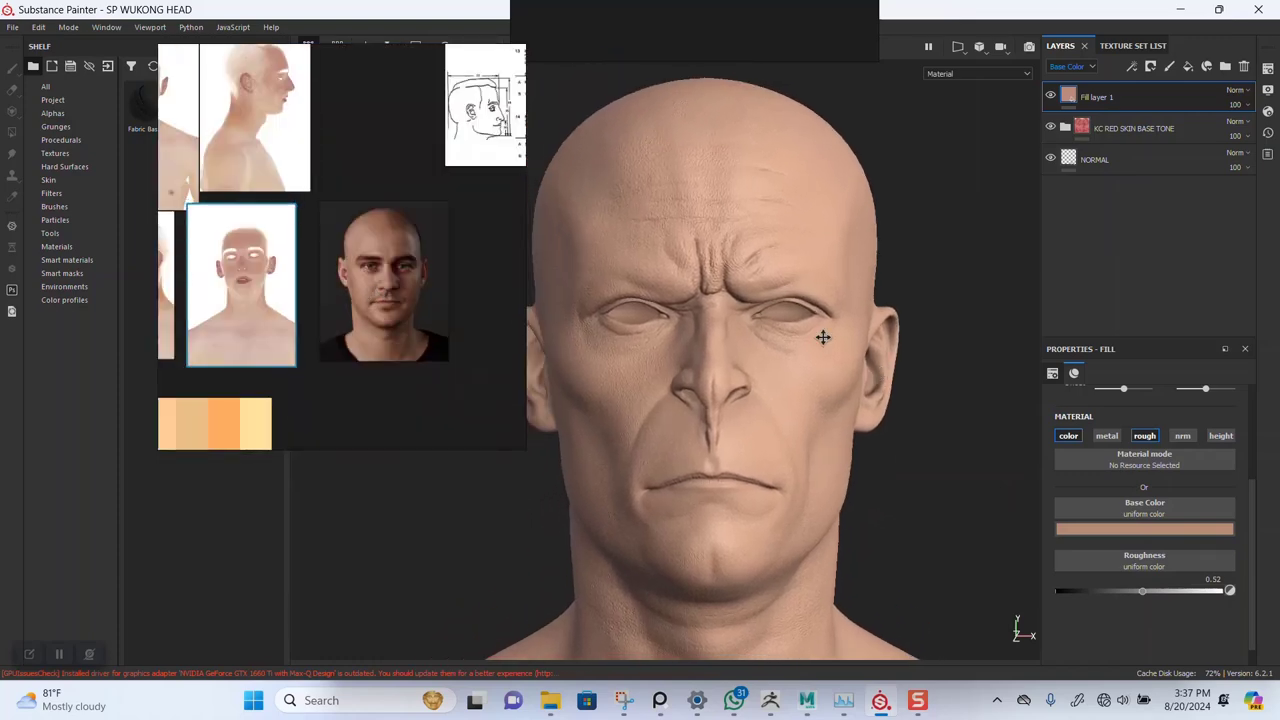
alt+right_drag(823, 338, 826, 374)
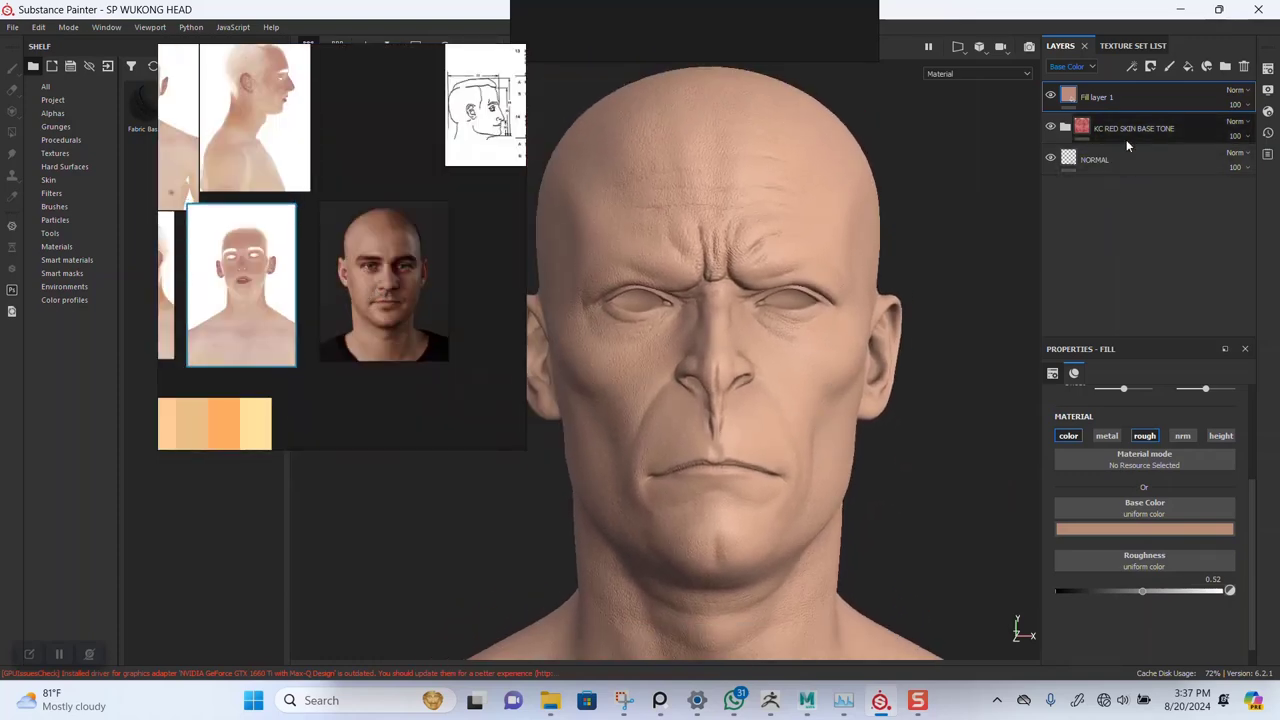
key(ctrl+d)
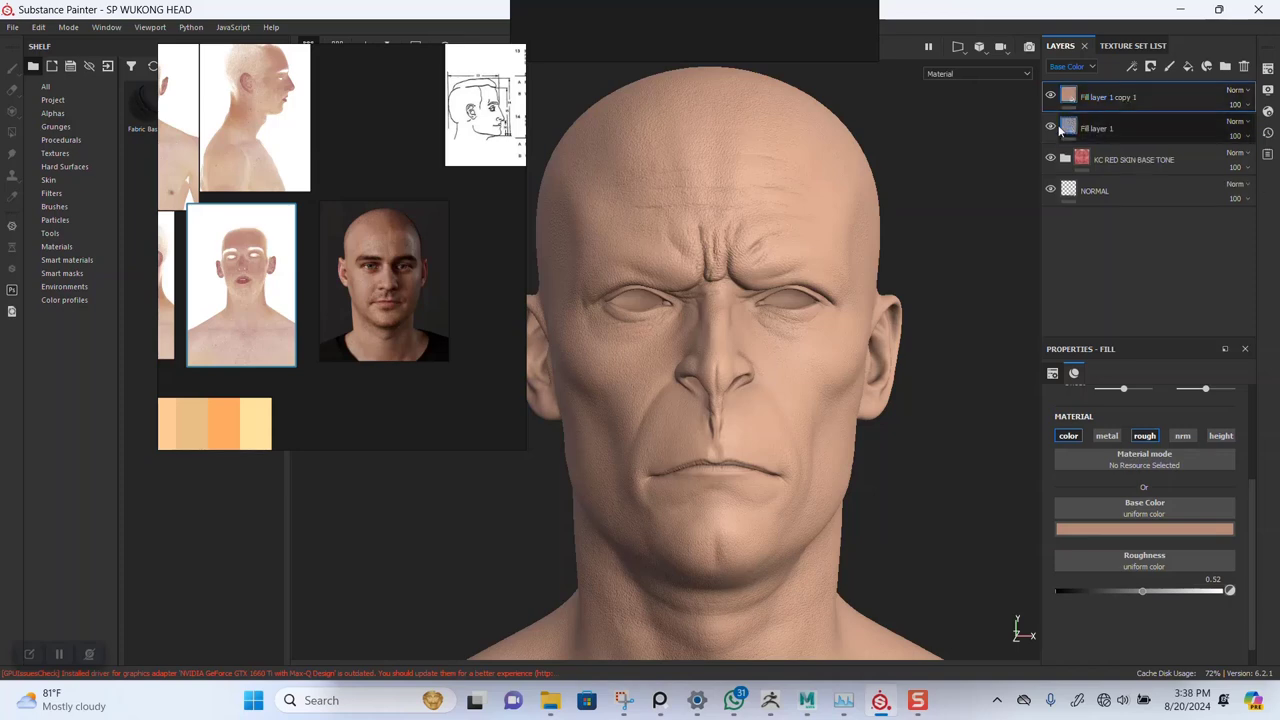
Hide Fill layer 1 and set its copy's base color to a light skin tone sampled from the chin of the front-facing portrait reference
click(1050, 127)
click(276, 265)
middle_drag(277, 266, 362, 263)
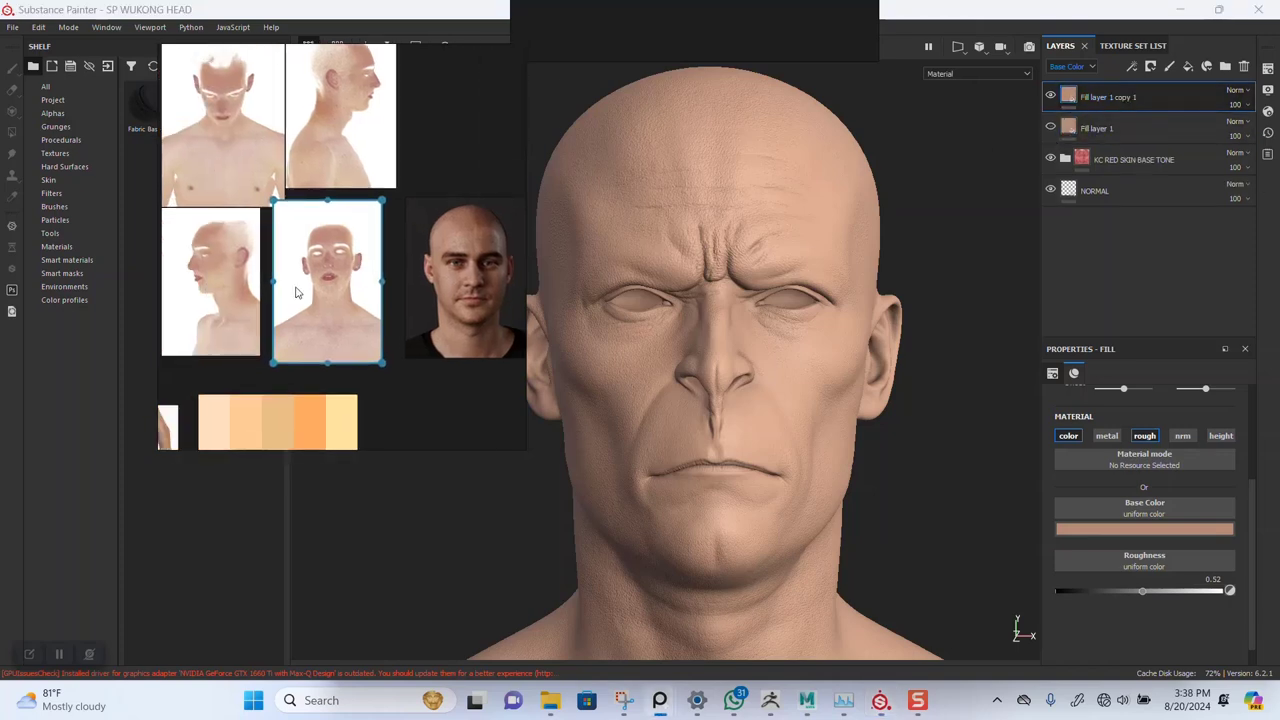
scroll(297, 290, up, 8)
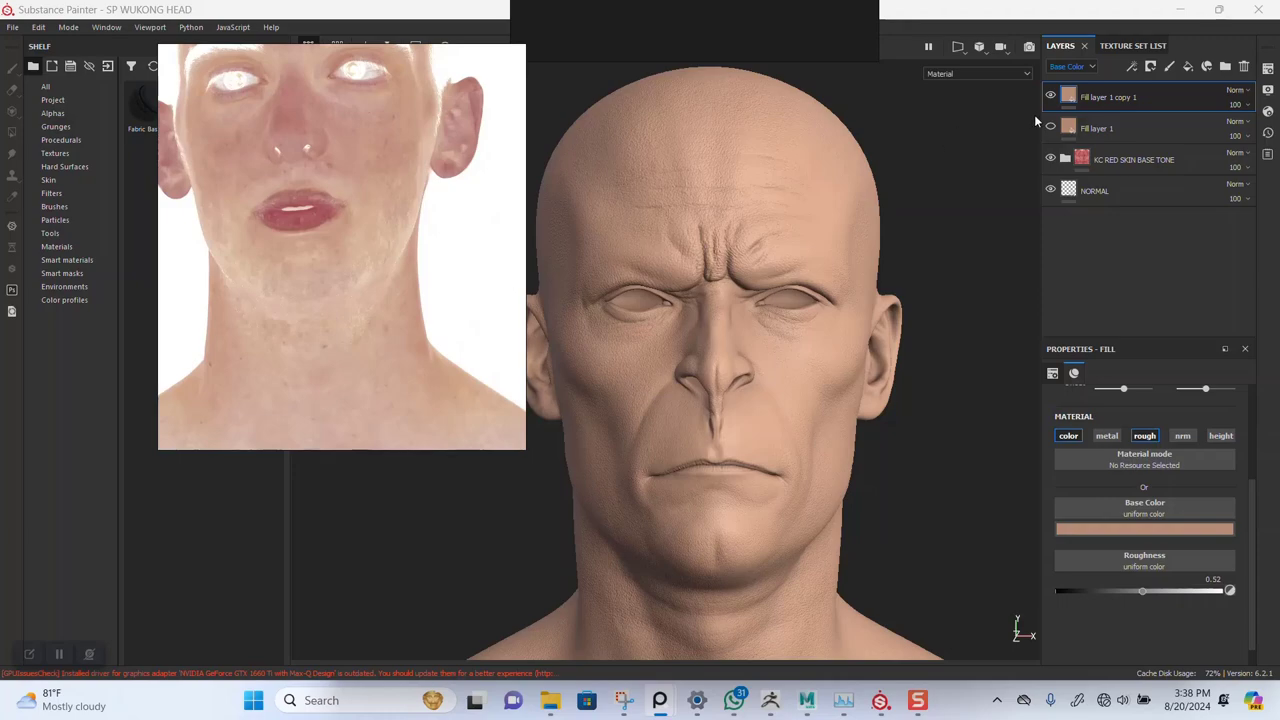
click(1106, 526)
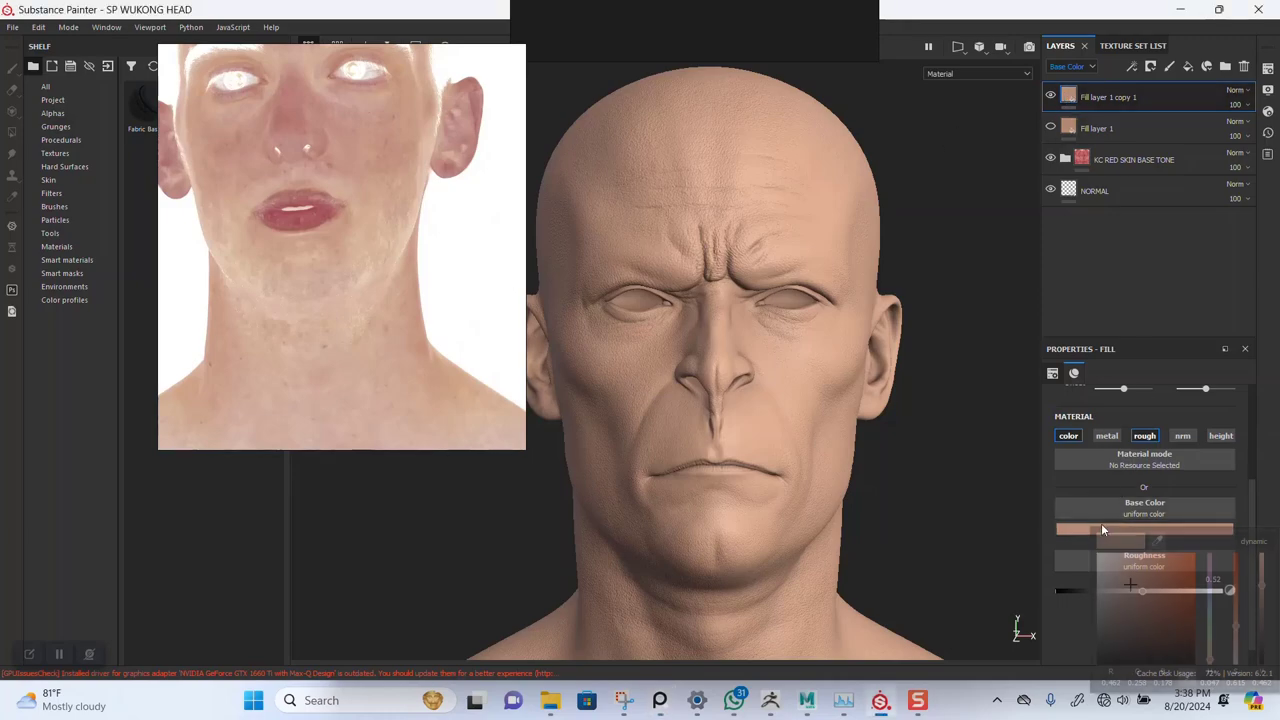
click(1157, 540)
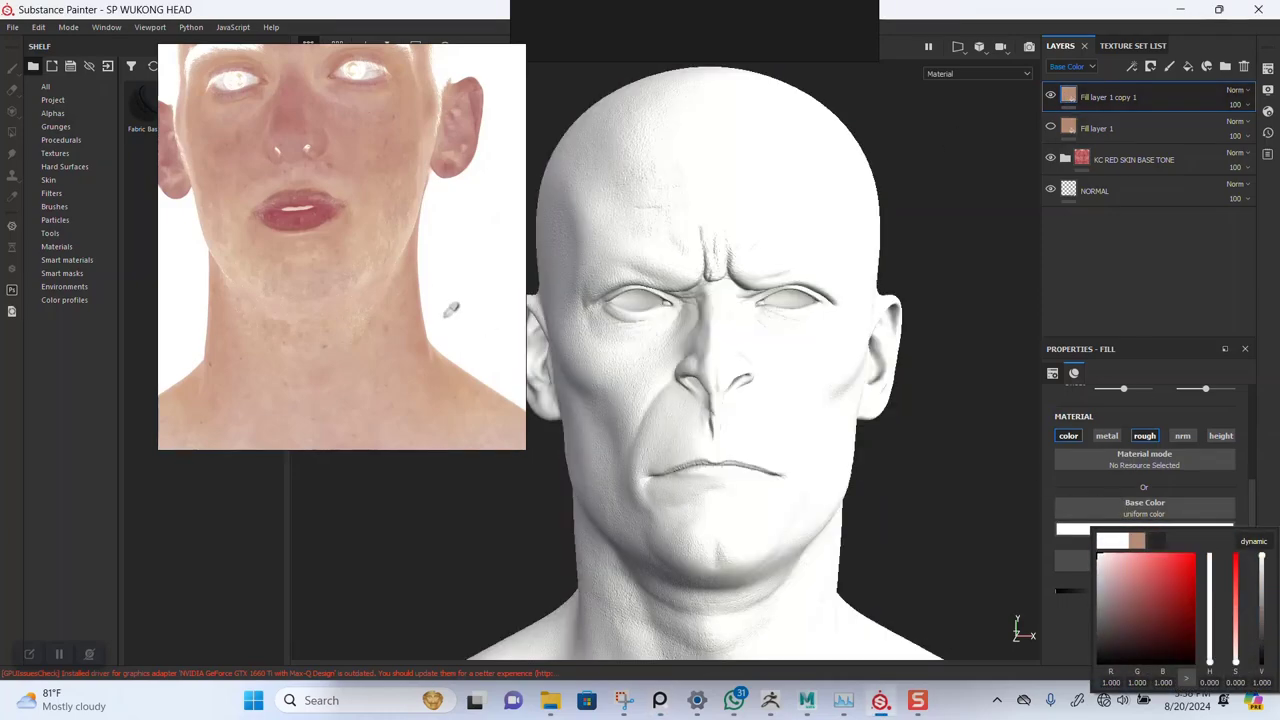
click(367, 252)
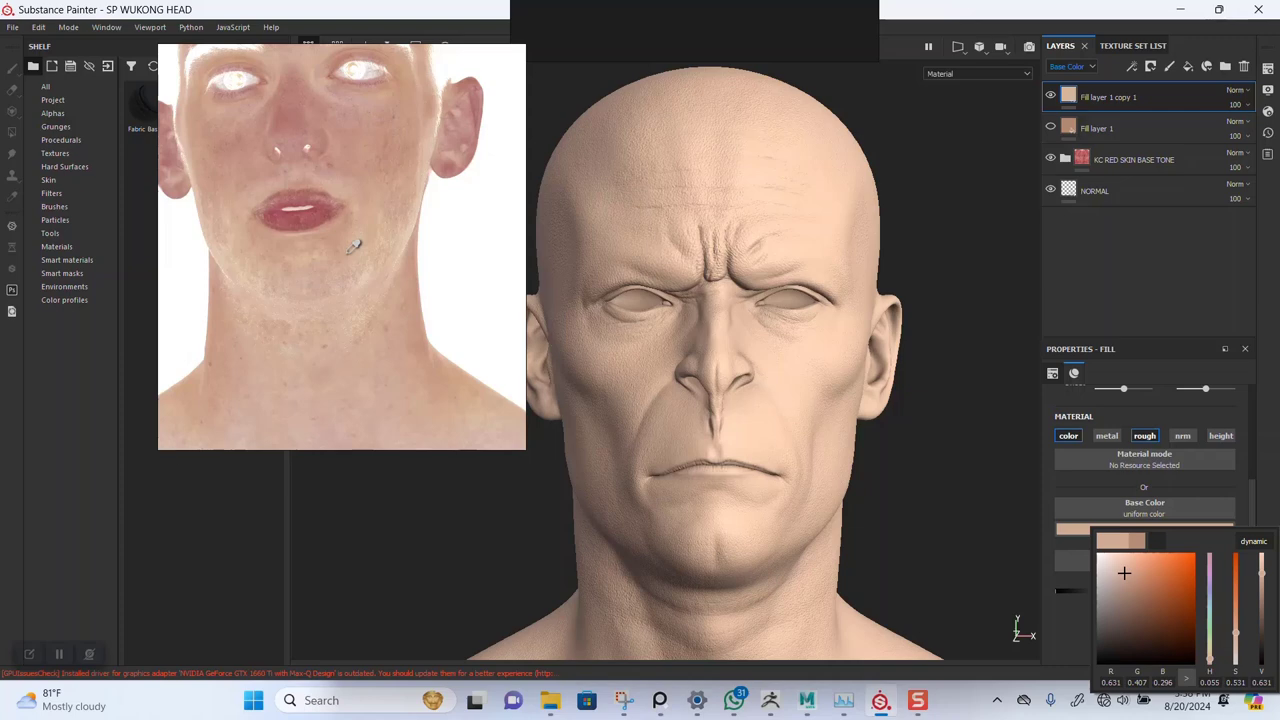
click(954, 301)
scroll(942, 394, down, 3)
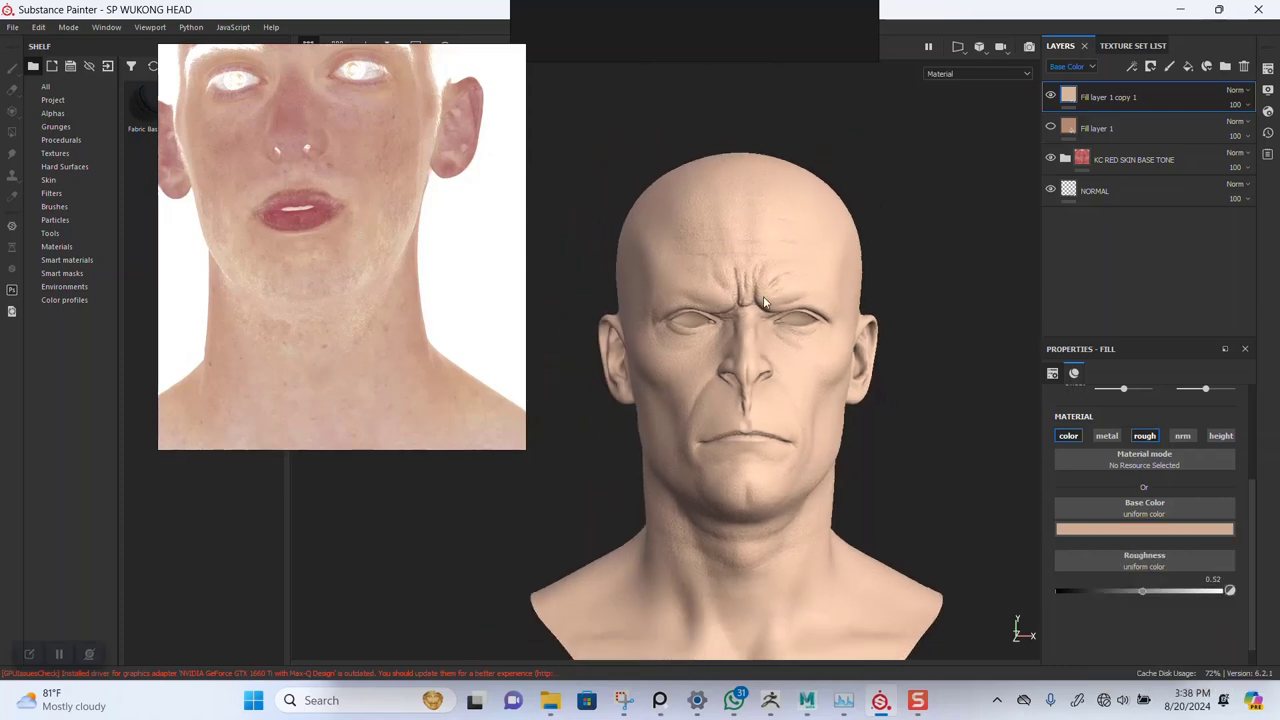
Rename Fill layer 1 copy 1 as YELLOW FILL TONE and add a black mask to it
double_click(1120, 98)
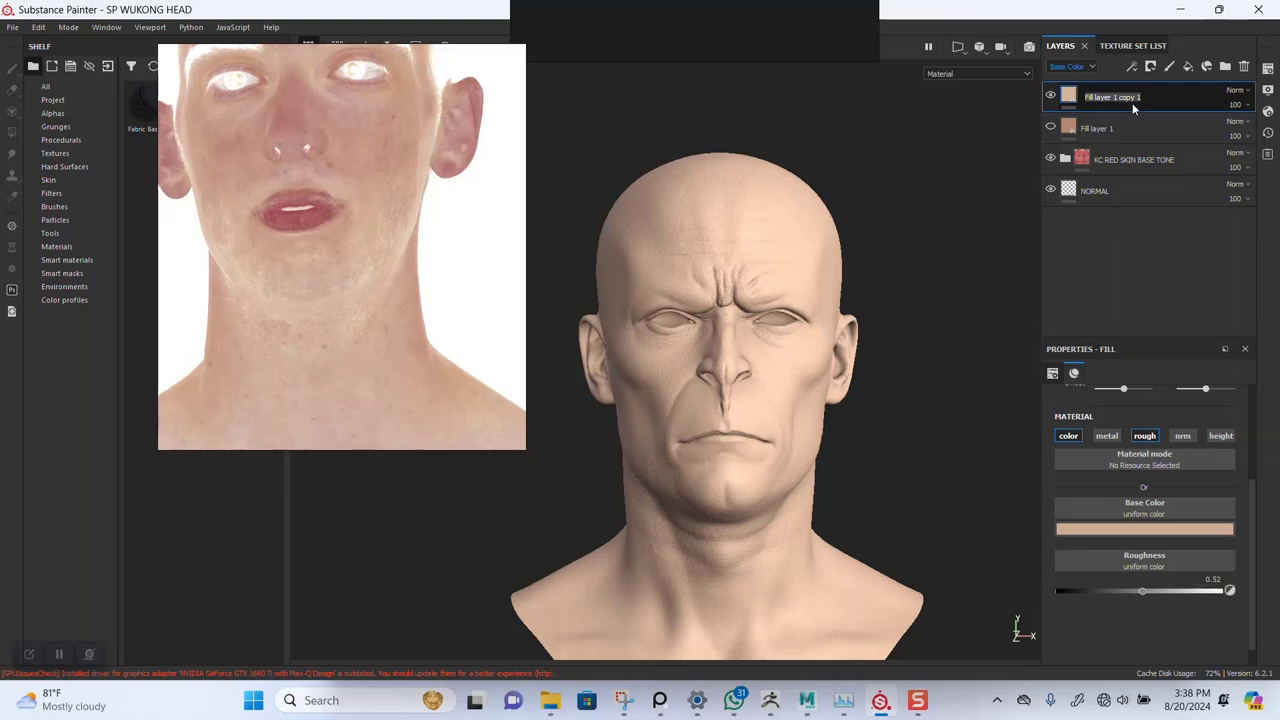
text(YELLOW FILL TONE)
right_click(1071, 95)
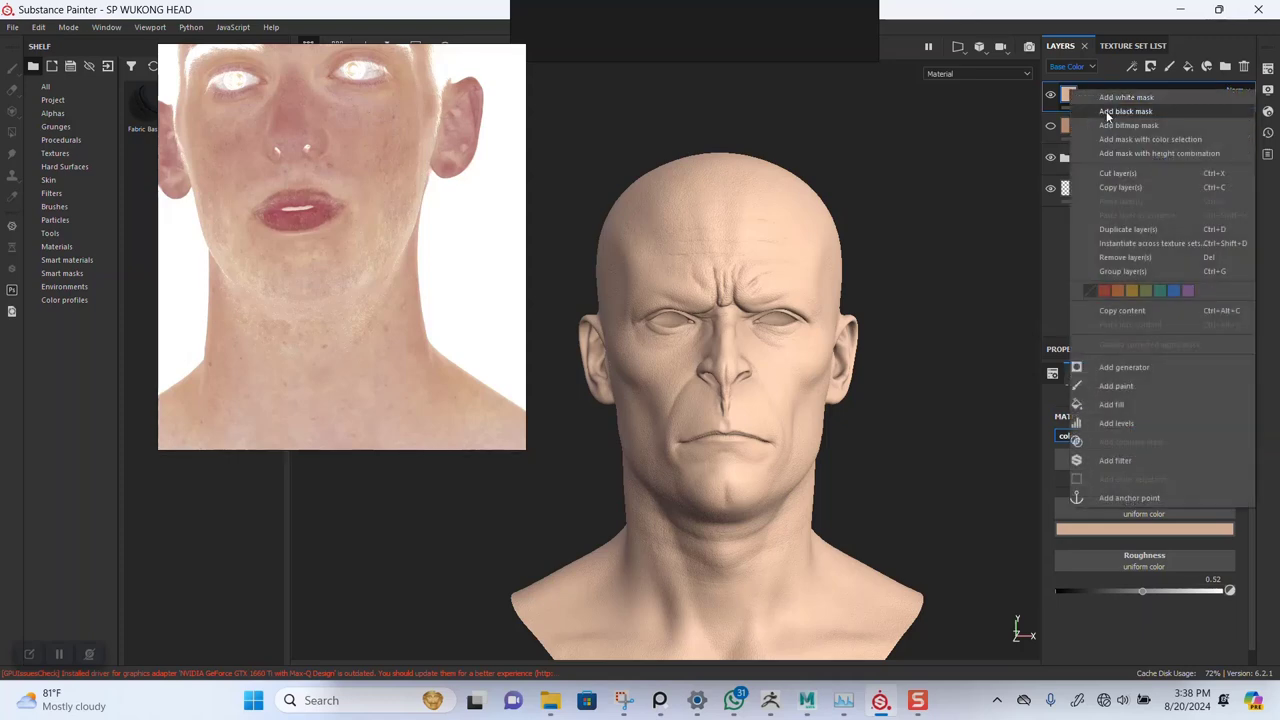
click(1128, 124)
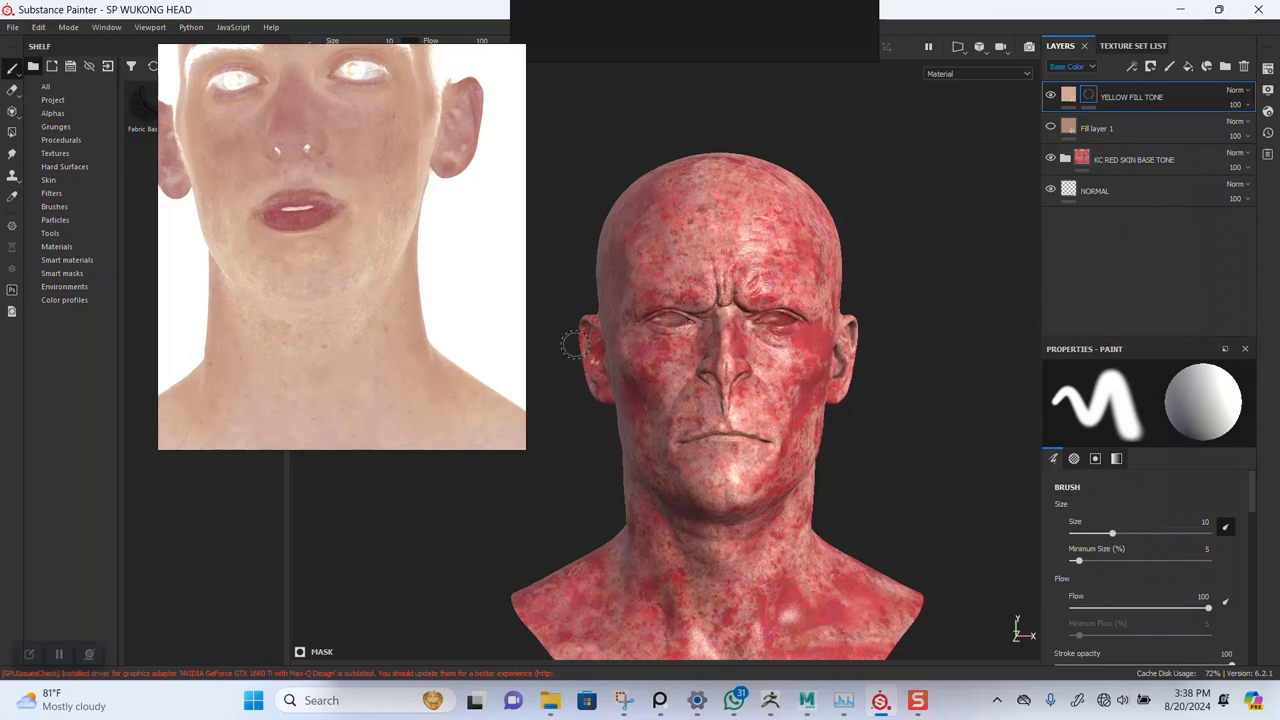
Move the reference window off the shelf, search the brushes for DIRT, and choose the Dirt 1 brush for painting the mask
drag(340, 361, 1046, 332)
alt+right_drag(448, 356, 349, 271)
alt+middle_drag(349, 271, 278, 211)
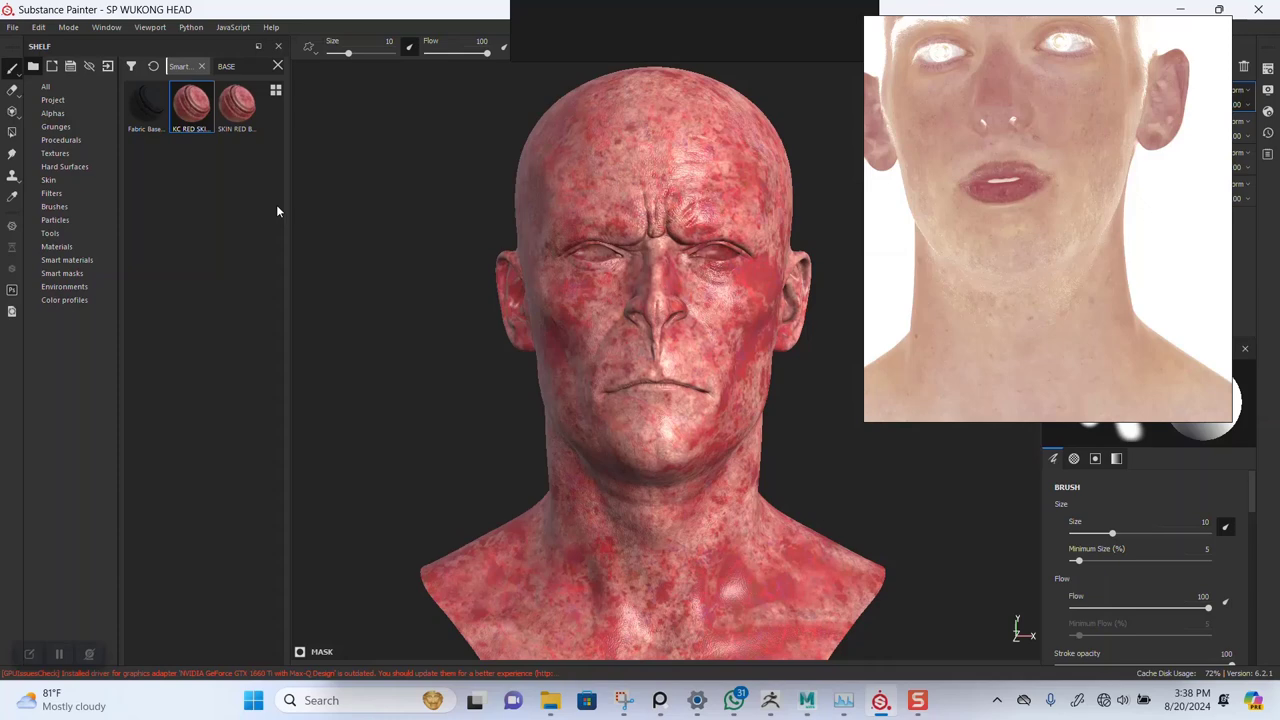
click(56, 207)
text(DIRT)
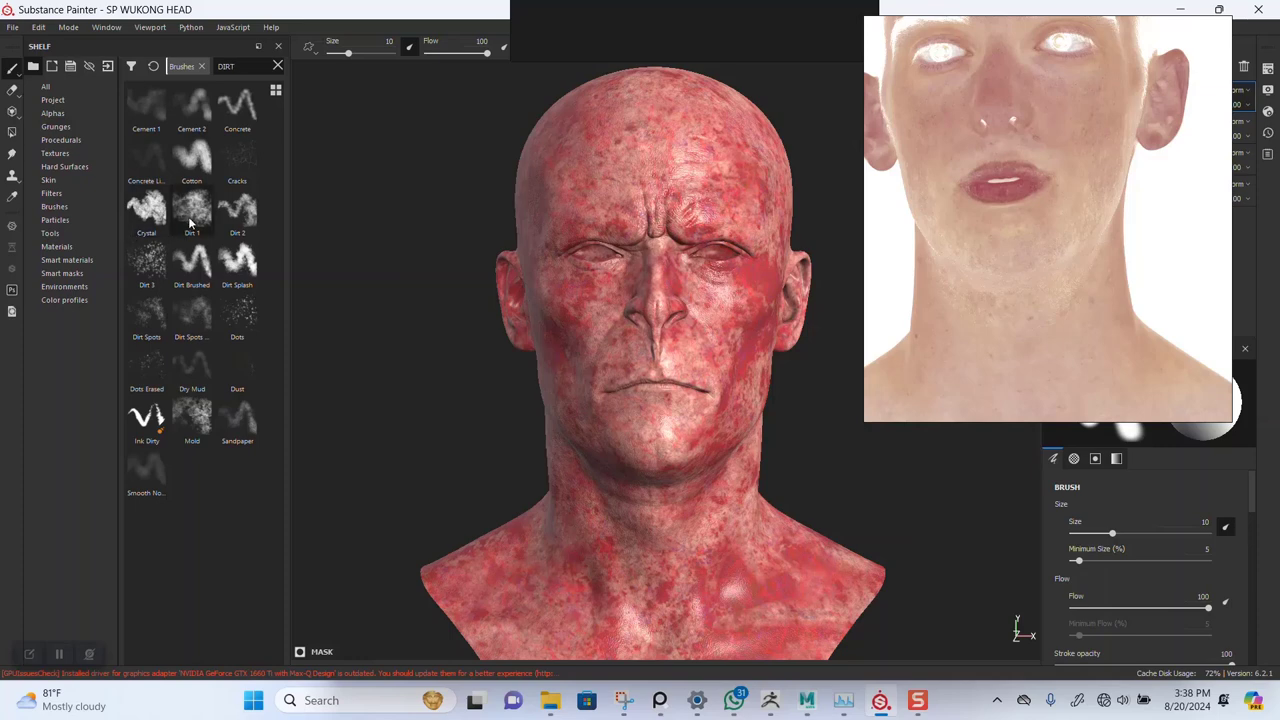
click(192, 214)
right_drag(915, 276, 1097, 280)
right_drag(709, 20, 1142, 7)
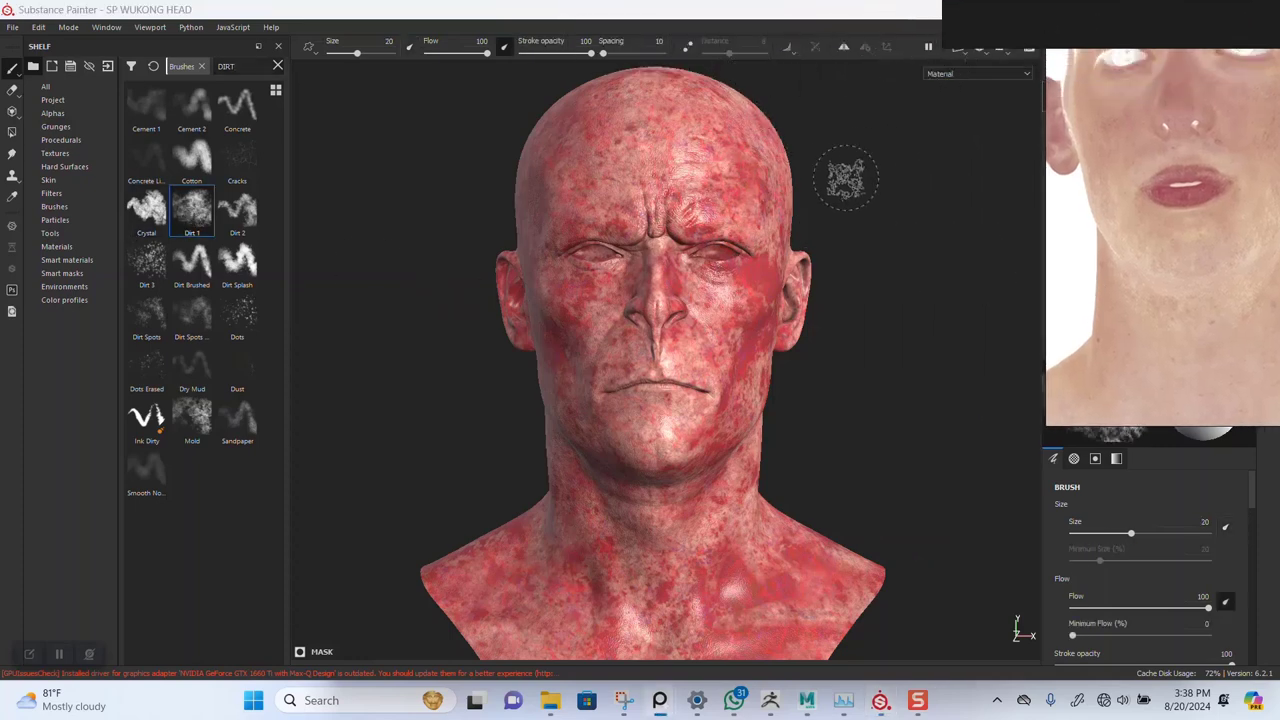
Turn on symmetry for the mask painting and enlarge the Dirt 1 brush to 39.35
scroll(867, 358, up, 1)
alt+drag(903, 348, 910, 342)
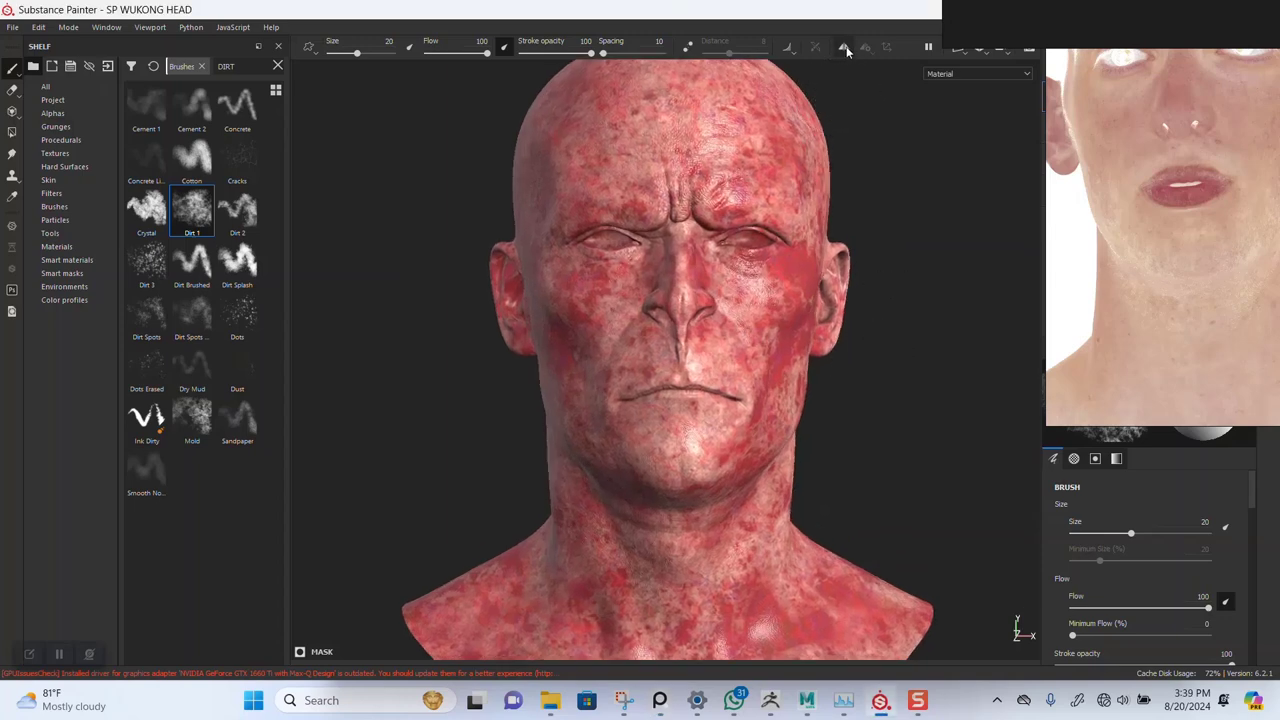
click(843, 47)
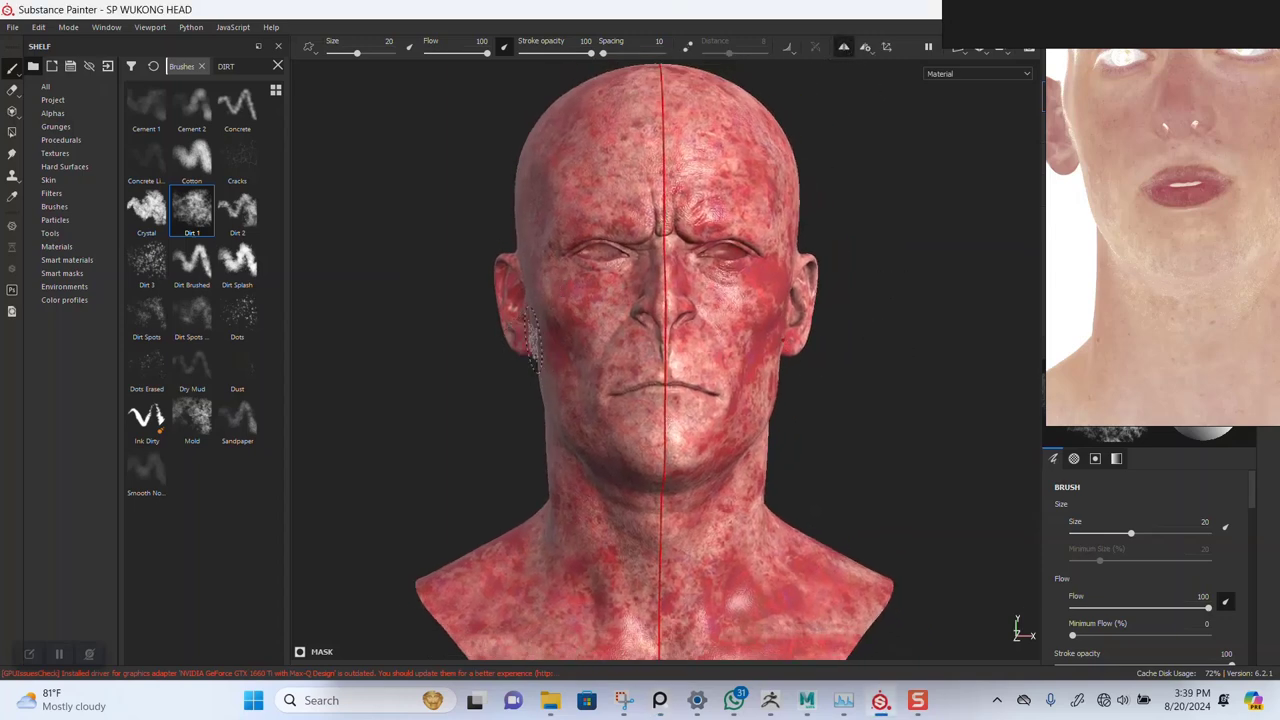
ctrl+right_drag(533, 340, 560, 340)
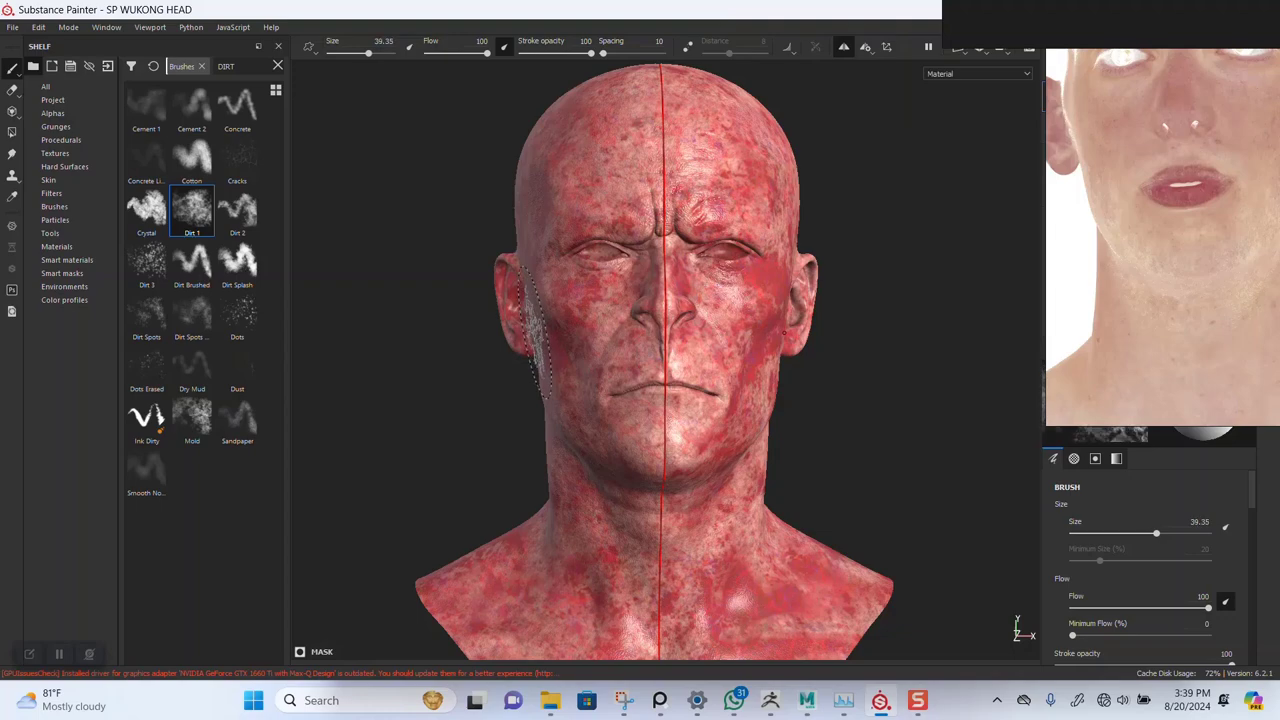
mouse_move(549, 357)
alt+mouse_down()
mouse_move(500, 316)
mouse_move(508, 379)
mouse_move(486, 343)
mouse_move(486, 543)
mouse_move(492, 471)
mouse_move(437, 351)
mouse_move(509, 366)
mouse_move(625, 357)
mouse_move(540, 430)
alt+mouse_up()
mouse_move(552, 363)
alt+mouse_down()
mouse_move(560, 400)
mouse_move(572, 316)
mouse_move(622, 428)
mouse_move(700, 410)
alt+mouse_up()
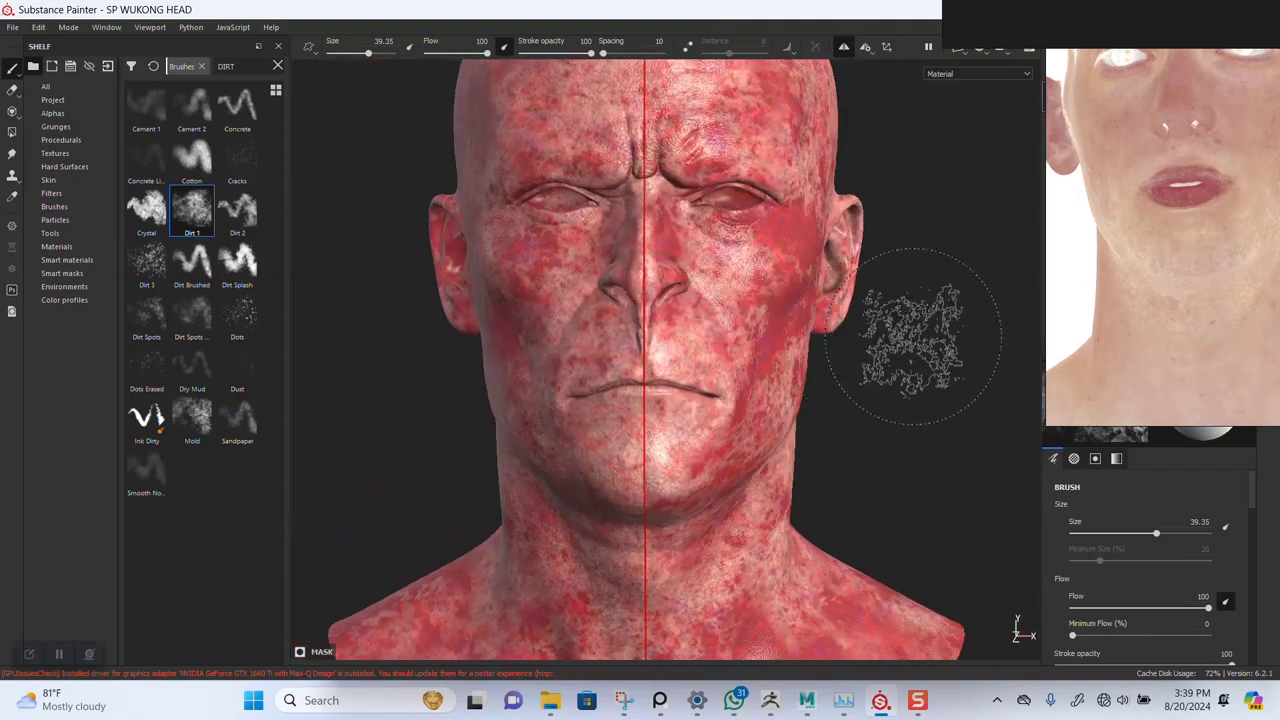
Move the reference window clear of the layer stack and compare its lower face with the 3D head's cheeks, jaw and neck
right_drag(1166, 321, 883, 273)
right_drag(978, 258, 191, 270)
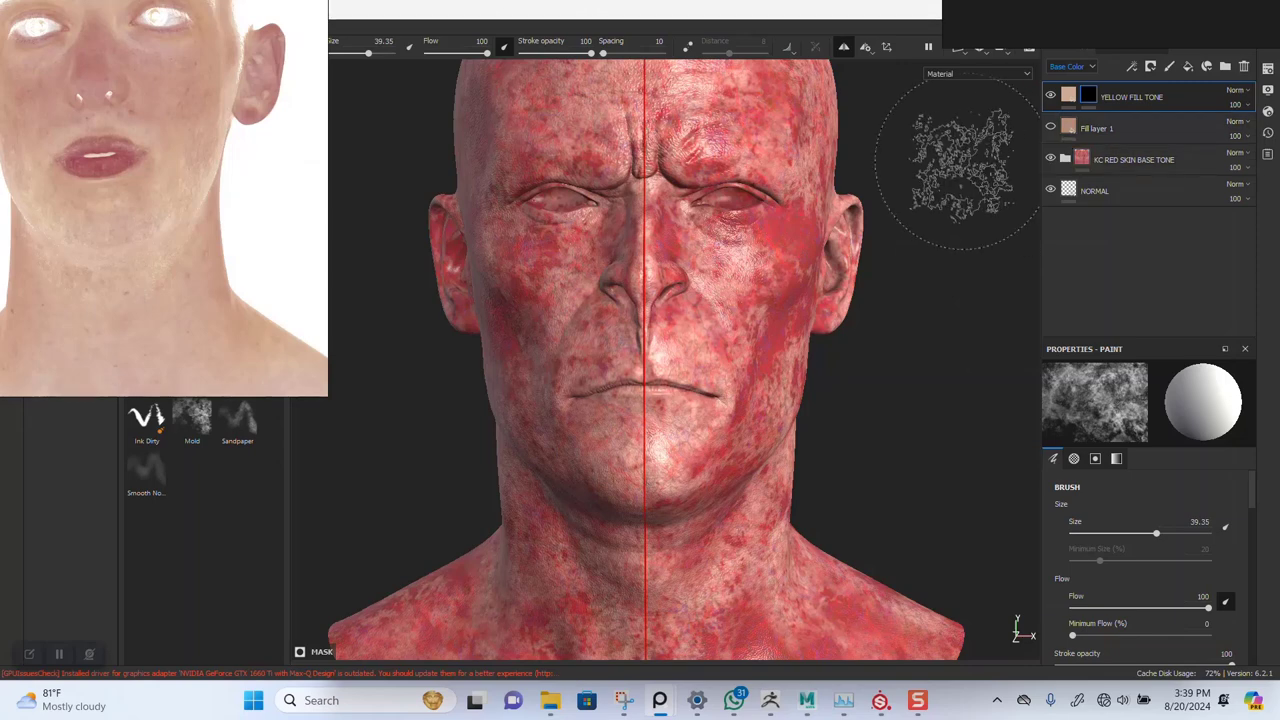
scroll(144, 175, up, 2)
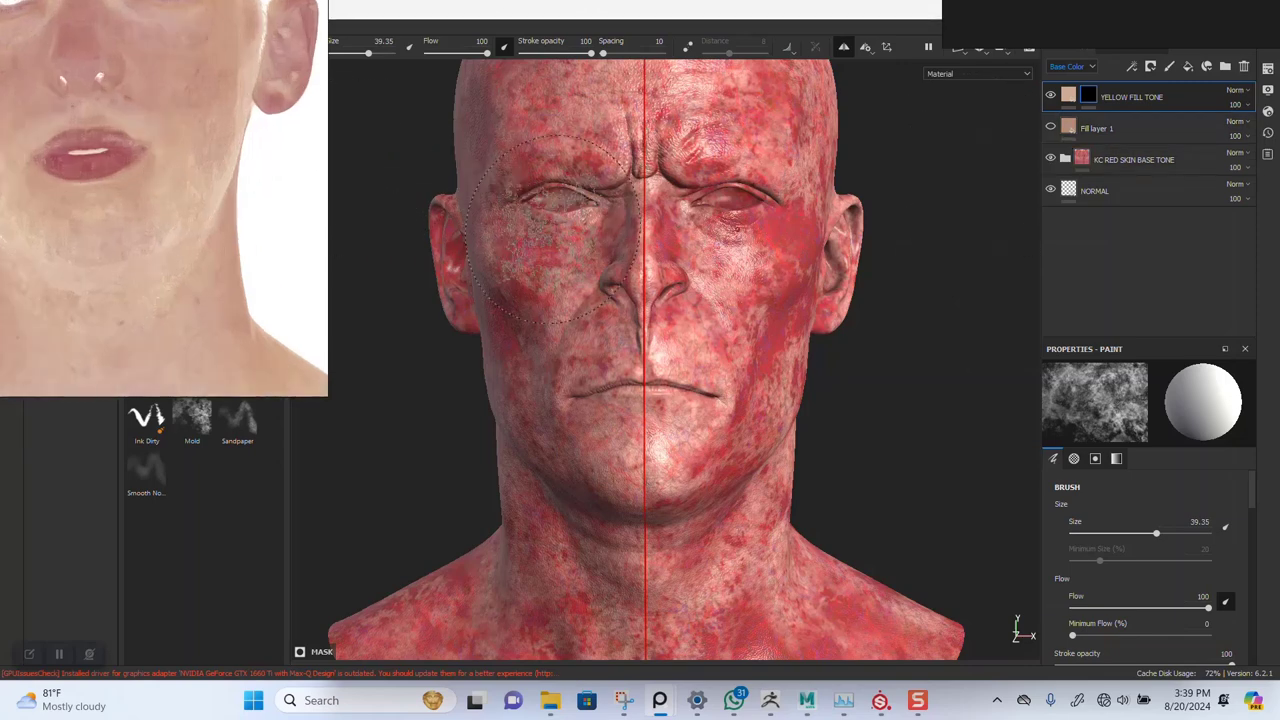
scroll(857, 240, up, 2)
alt+drag(840, 390, 862, 352)
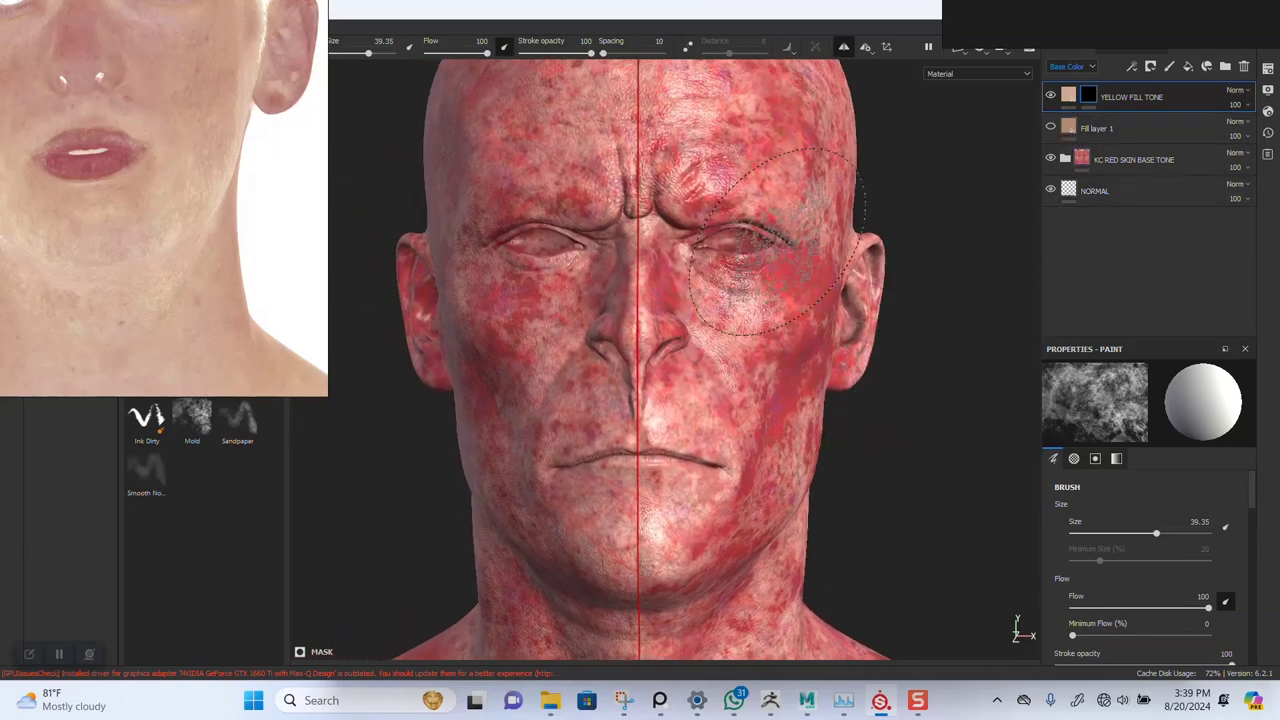
alt+drag(815, 245, 705, 317)
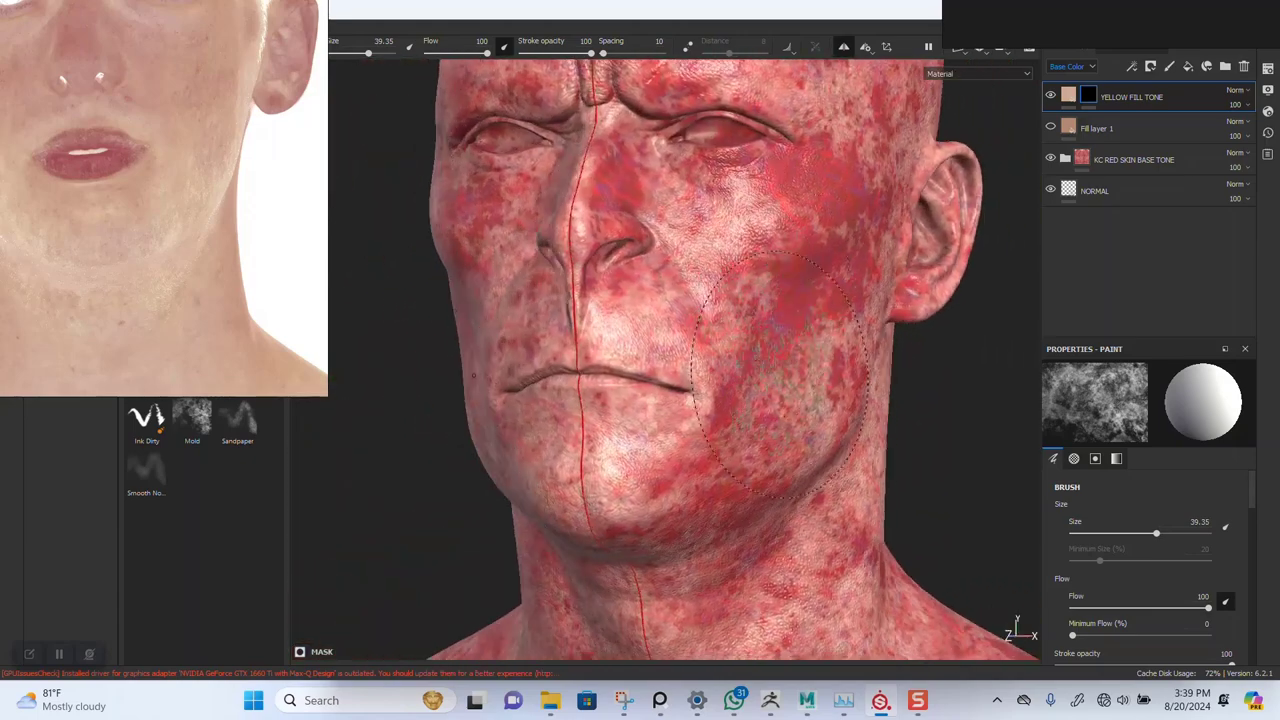
alt+middle_drag(820, 432, 801, 333)
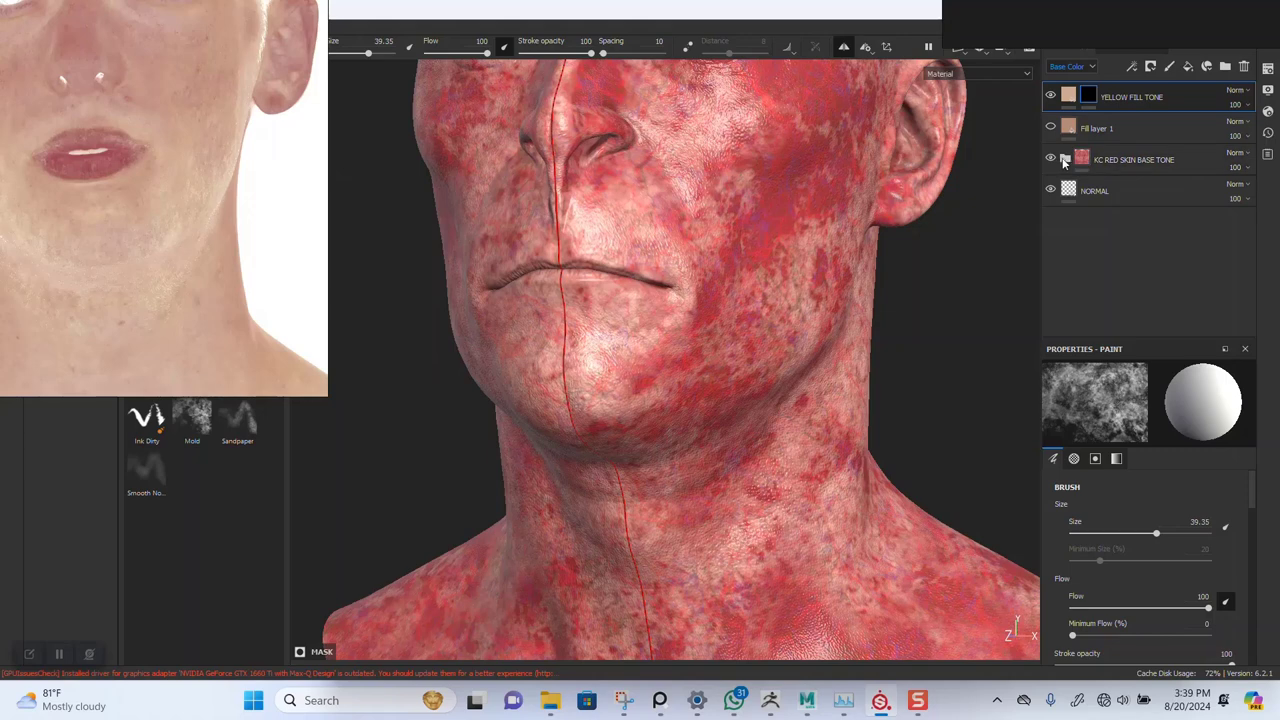
Expand the KC RED SKIN BASE TONE folder and toggle BRIGHT RED BASE and DARK RED BASE to check each layer's effect on the skin
click(1066, 159)
scroll(1110, 200, down, 1)
scroll(1113, 205, down, 2)
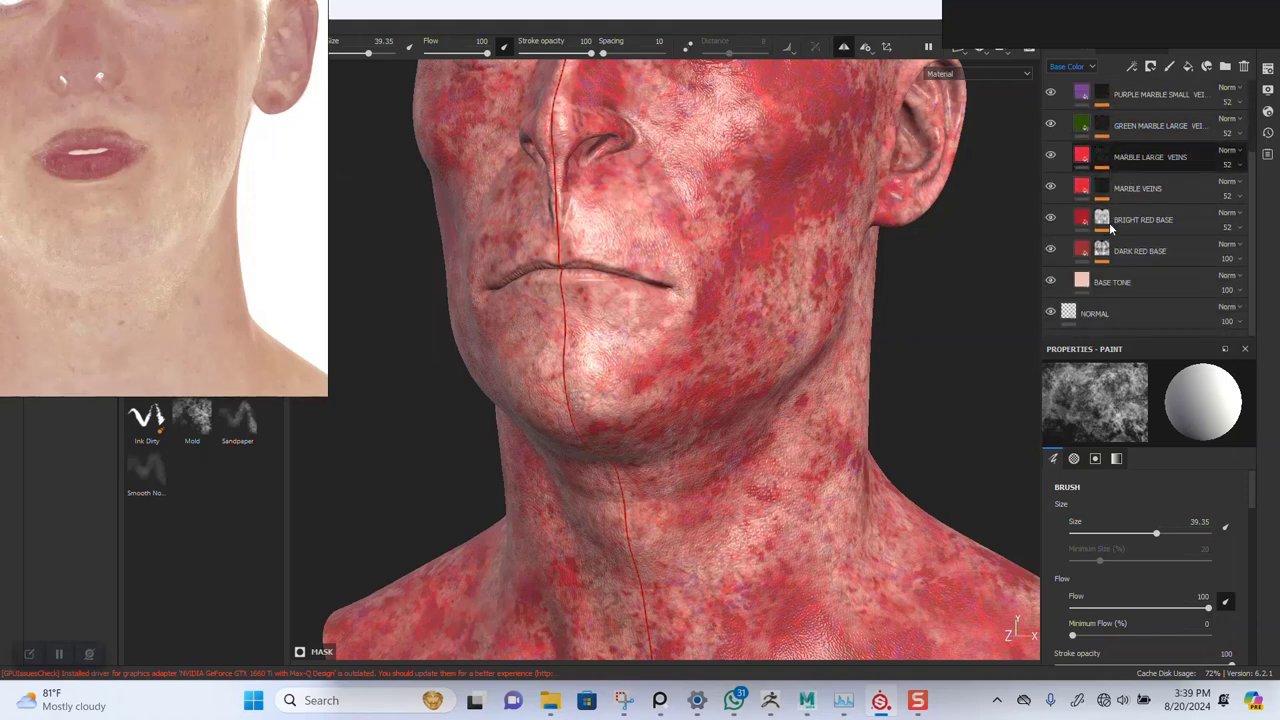
click(1050, 220)
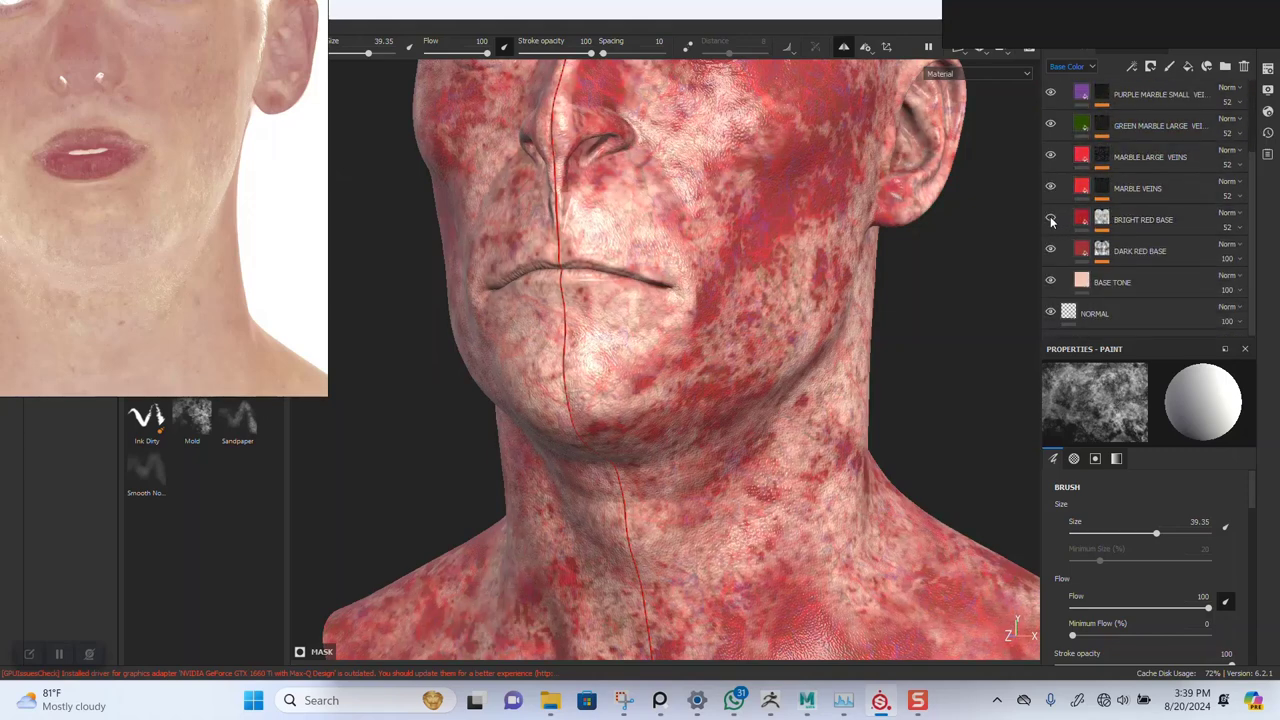
click(1050, 220)
click(1050, 251)
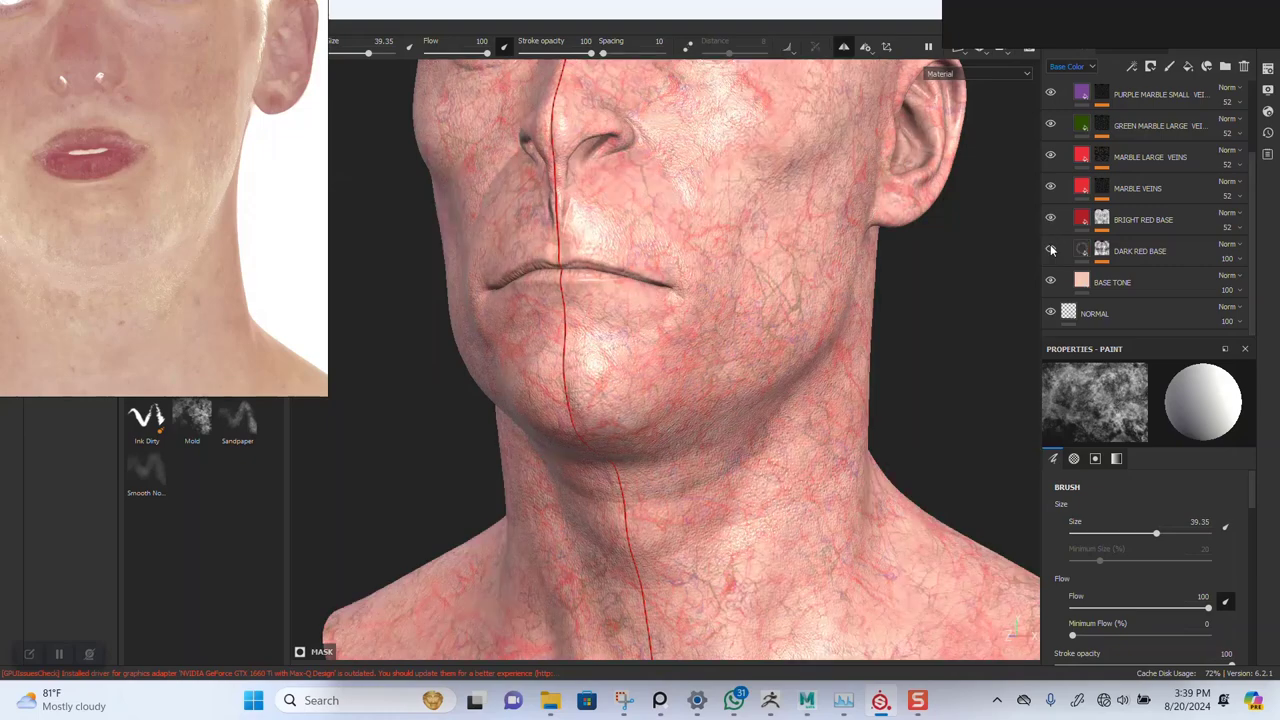
click(1050, 251)
Duplicate DARK RED BASE, place the copy between YELLOW FILL TONE and Fill layer 1, and sample Fill layer 1's skin tone as its base color
click(1112, 253)
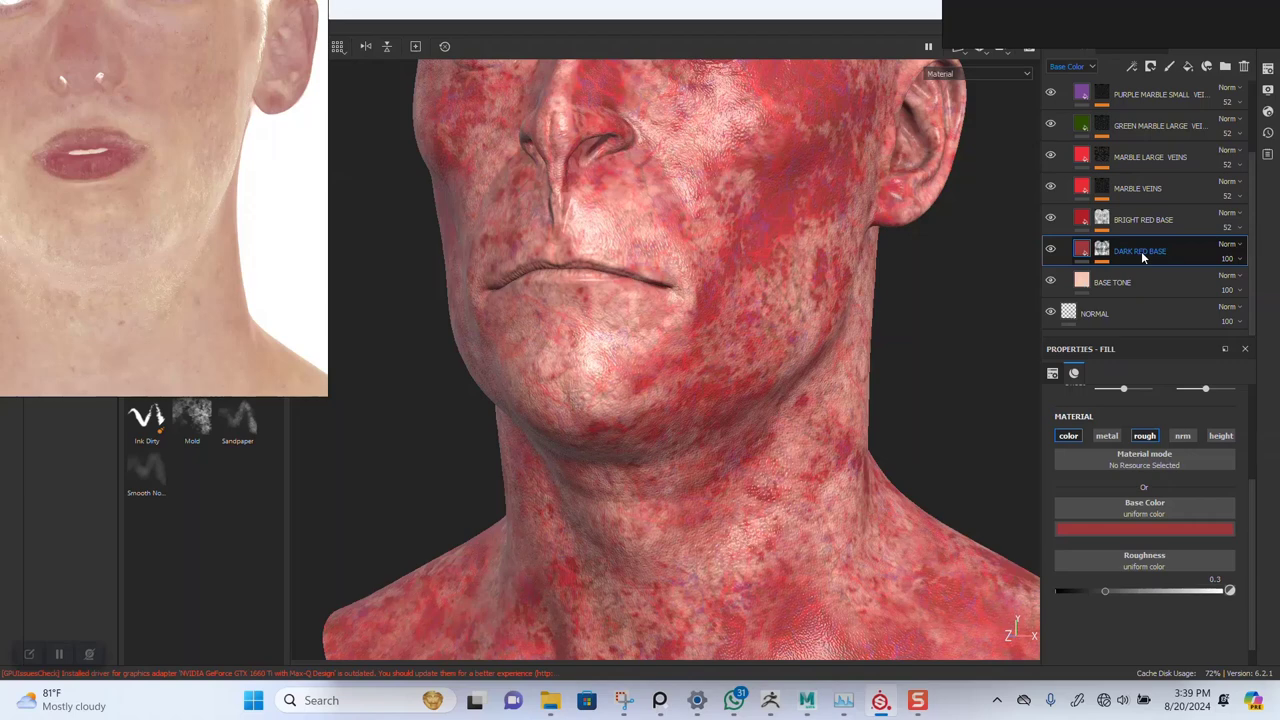
key(ctrl+d)
drag(1142, 257, 1133, 110)
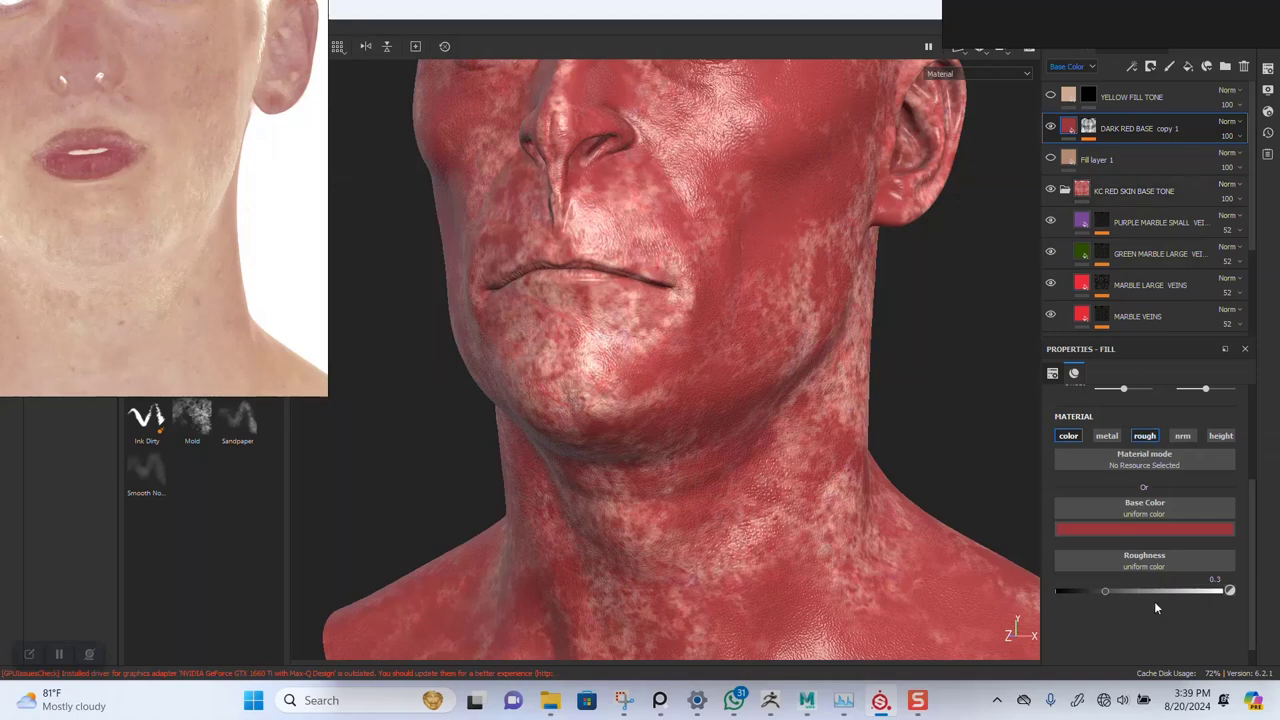
click(1140, 530)
drag(1158, 543, 1066, 161)
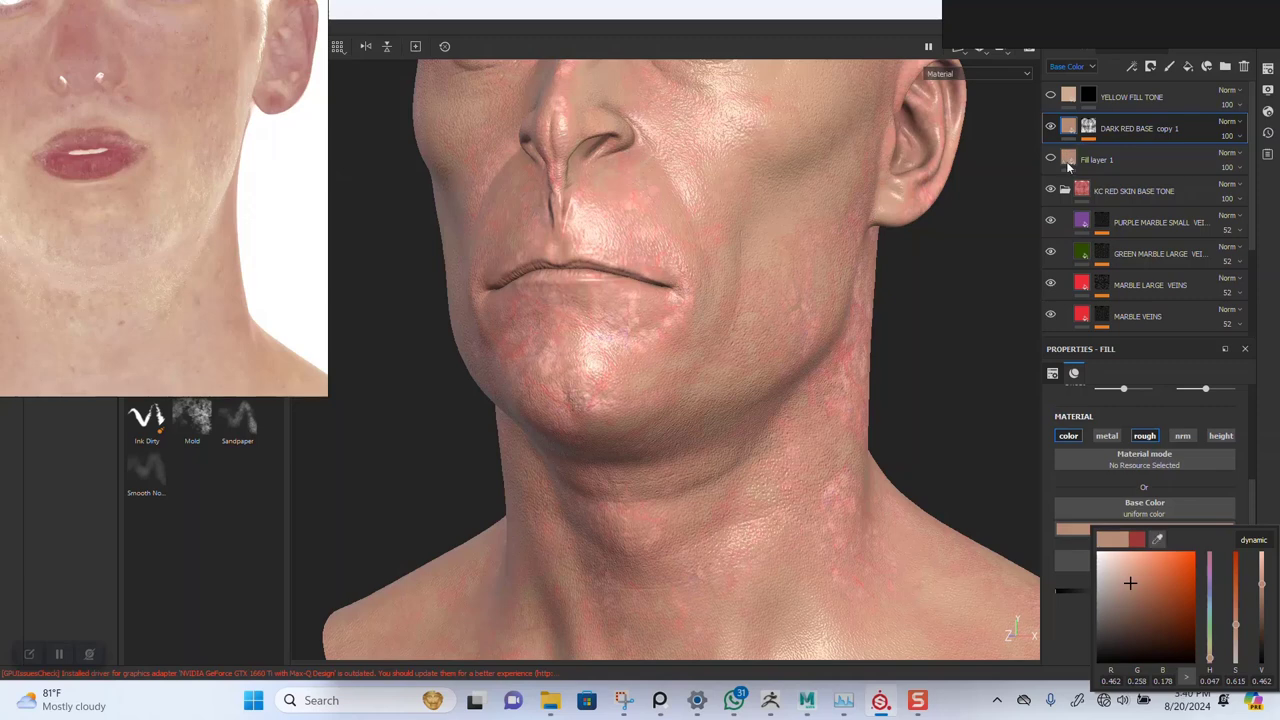
alt+drag(884, 355, 835, 417)
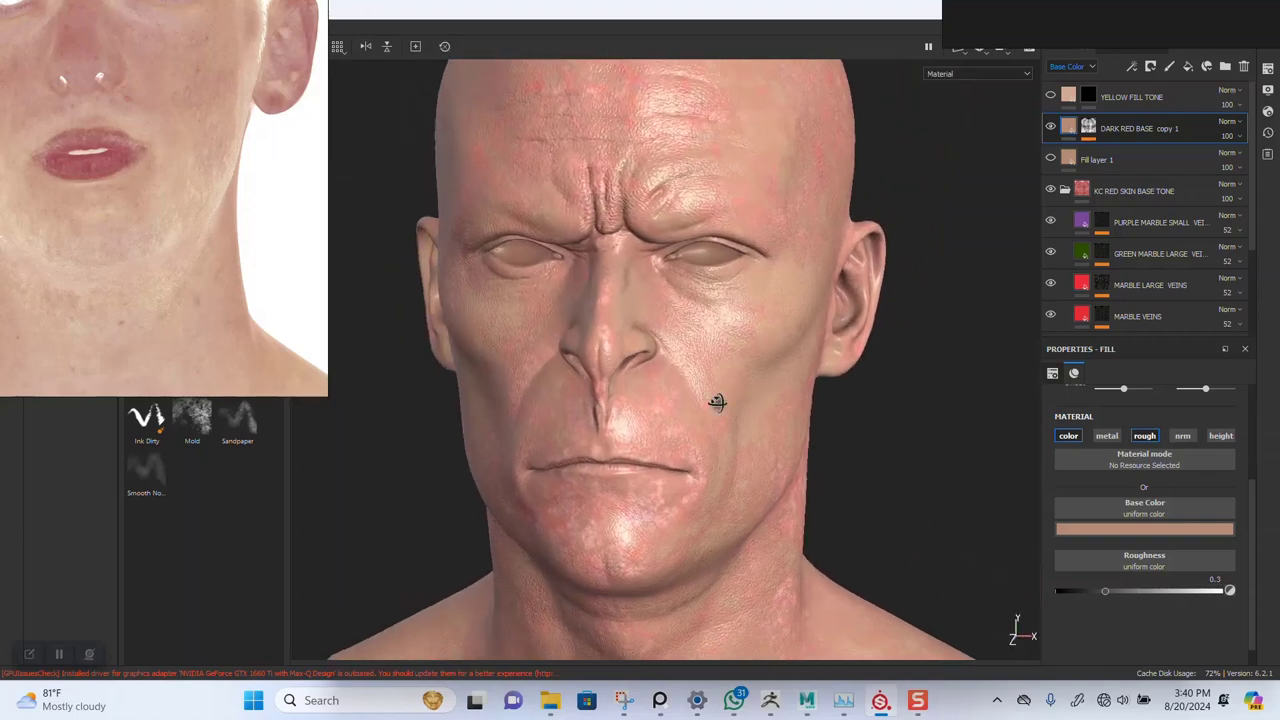
mouse_move(717, 402)
alt+mouse_down()
mouse_move(752, 400)
mouse_move(829, 343)
mouse_move(795, 367)
mouse_move(806, 426)
mouse_move(802, 400)
alt+mouse_up()
Randomize the seed of the BnW Spots 1 fill in the mask of DARK RED BASE copy 1
click(1088, 130)
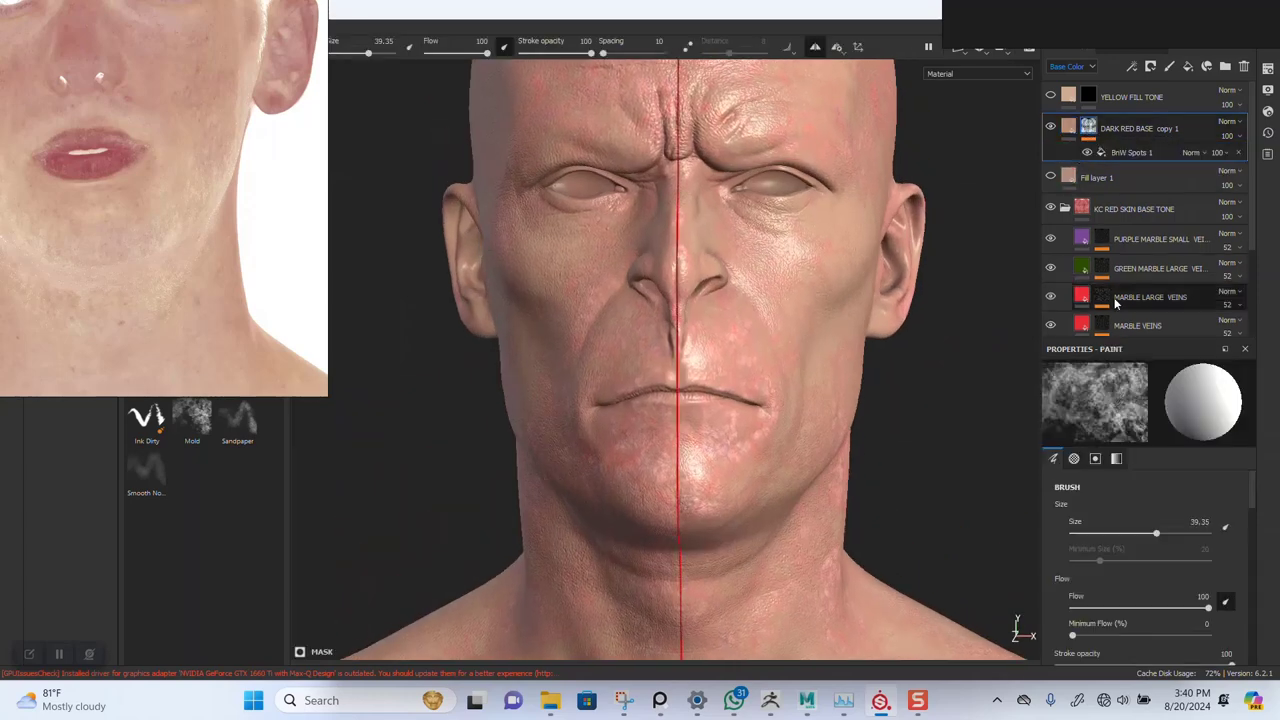
click(1104, 151)
click(1168, 512)
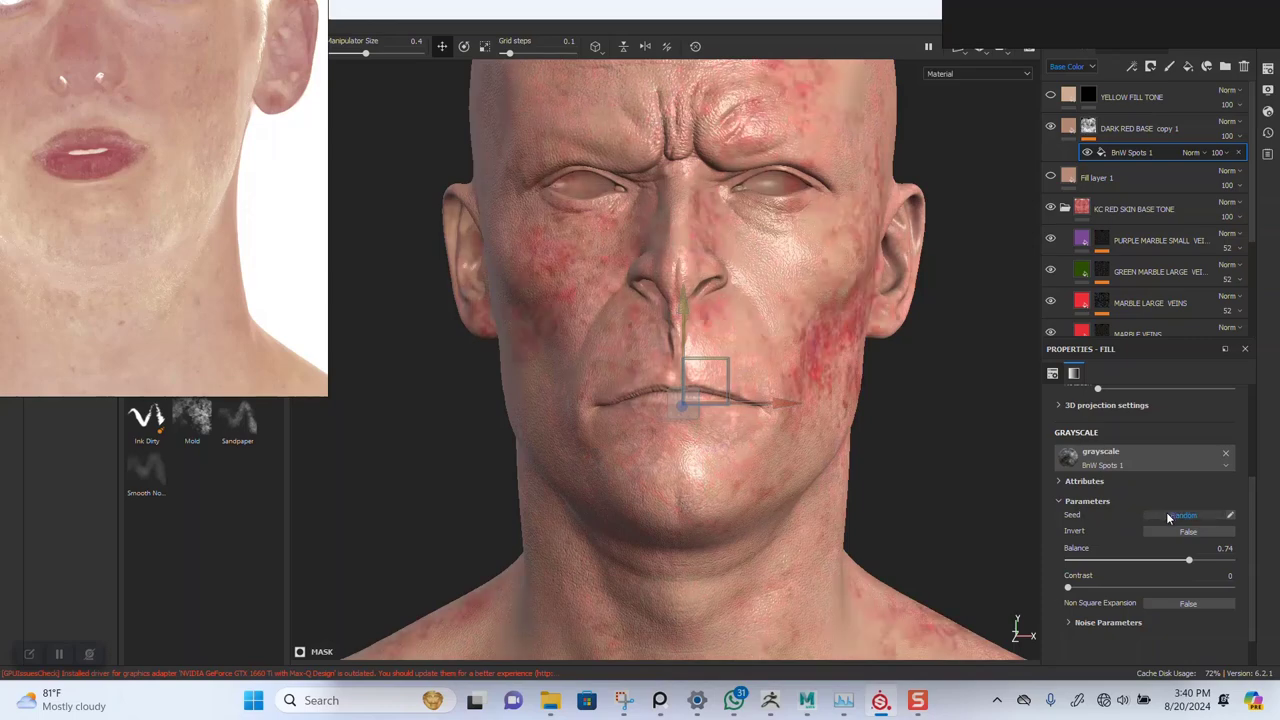
scroll(811, 497, down, 3)
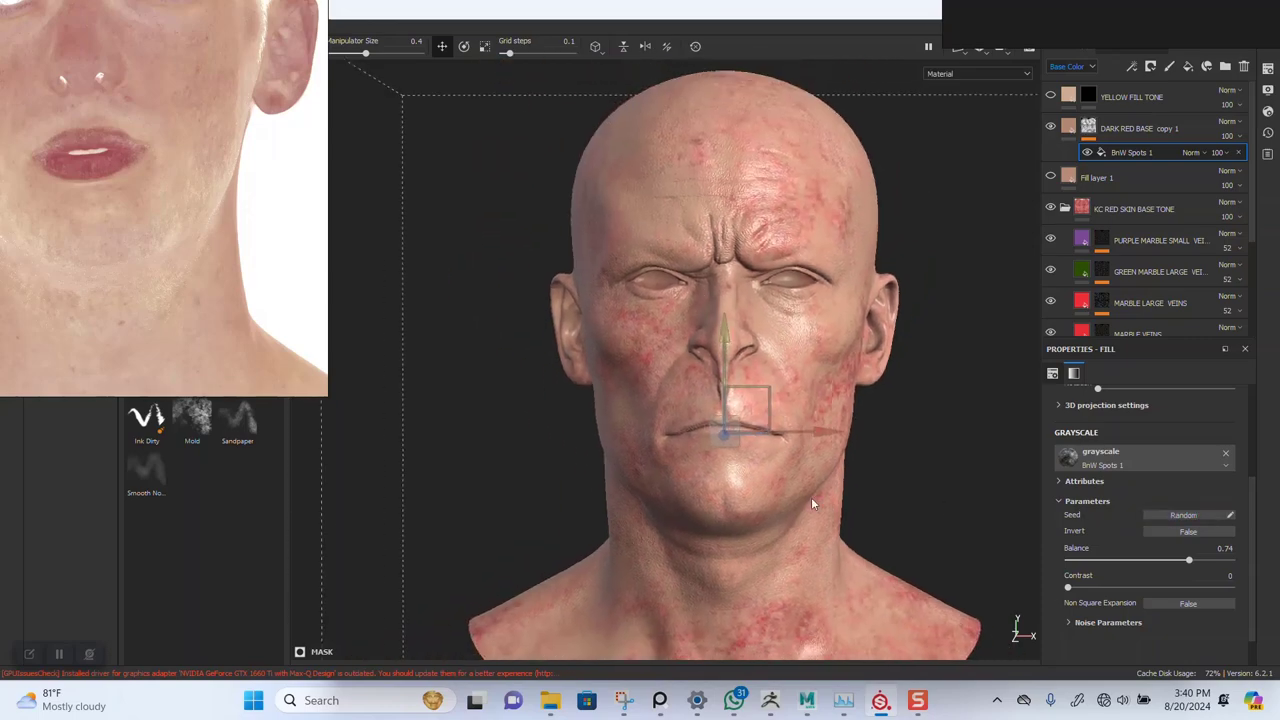
mouse_move(843, 412)
alt+mouse_down()
mouse_move(791, 446)
mouse_move(877, 517)
mouse_move(809, 423)
mouse_move(816, 360)
mouse_move(825, 406)
alt+mouse_up()
Show only the Base Color channel on the head and lower the opacity of DARK RED BASE copy 1 to 35
scroll(836, 451, up, 3)
scroll(820, 380, up, 3)
key(c)
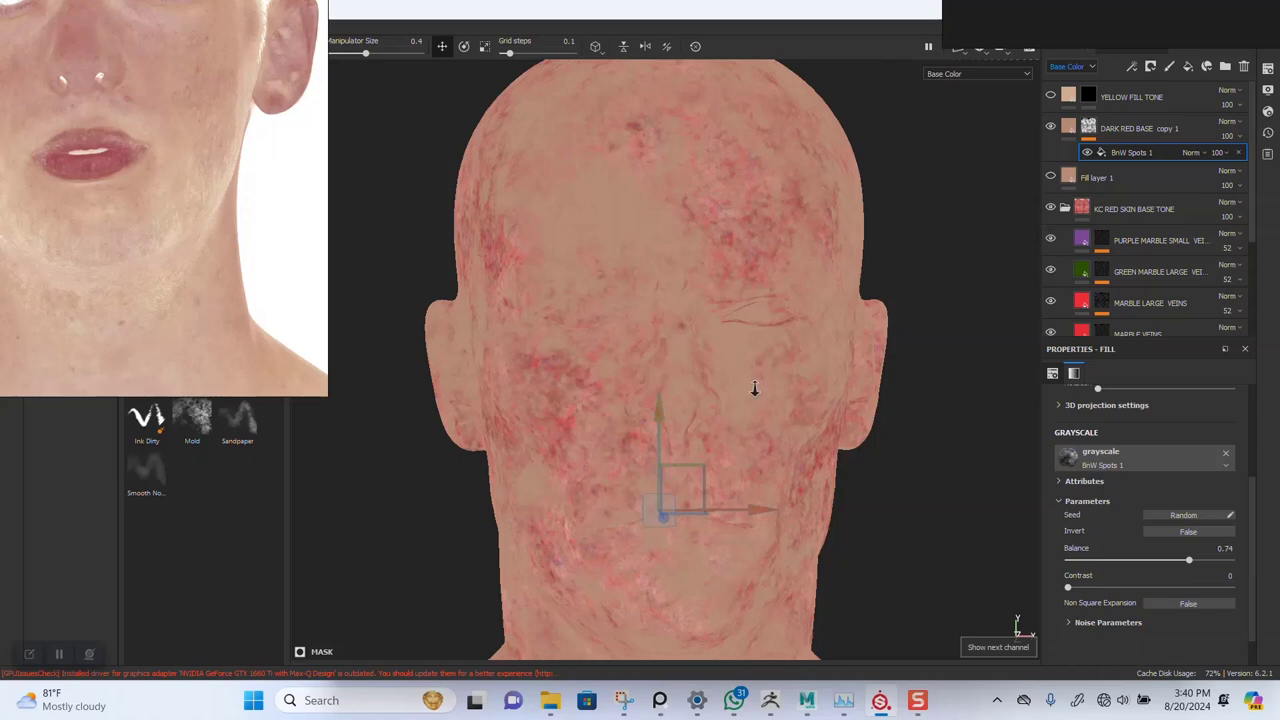
scroll(771, 468, up, 2)
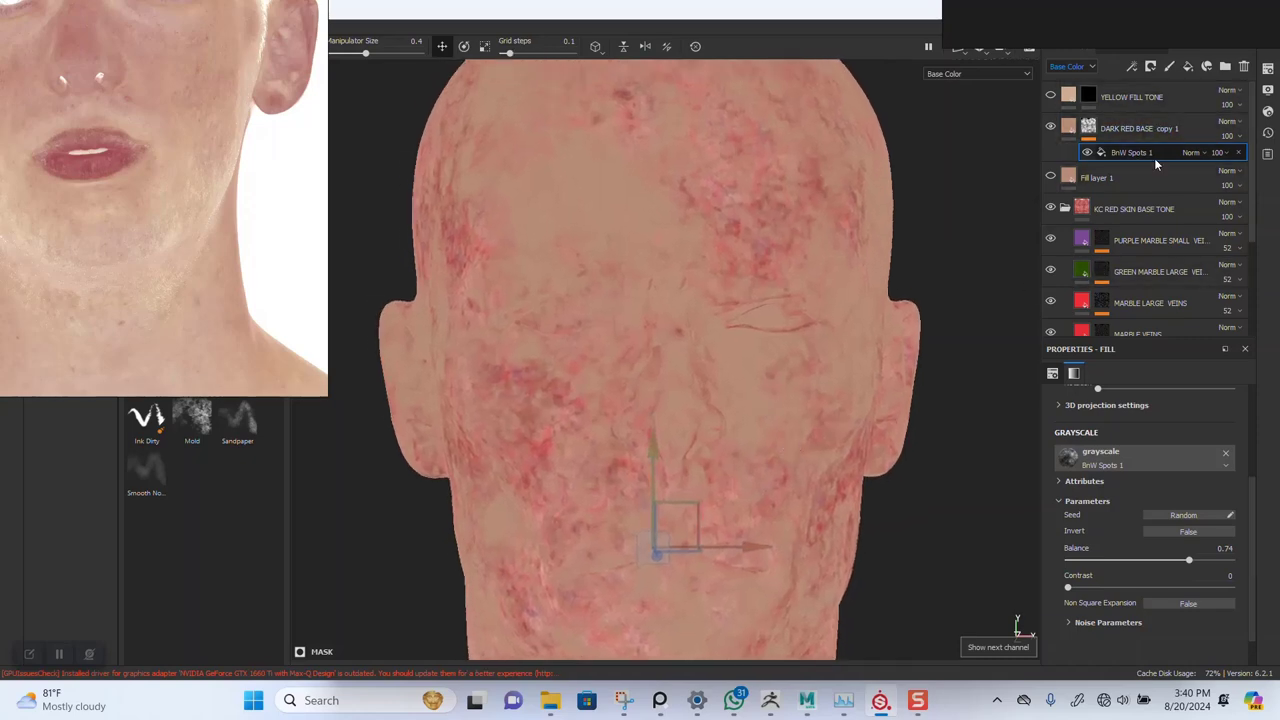
click(1164, 128)
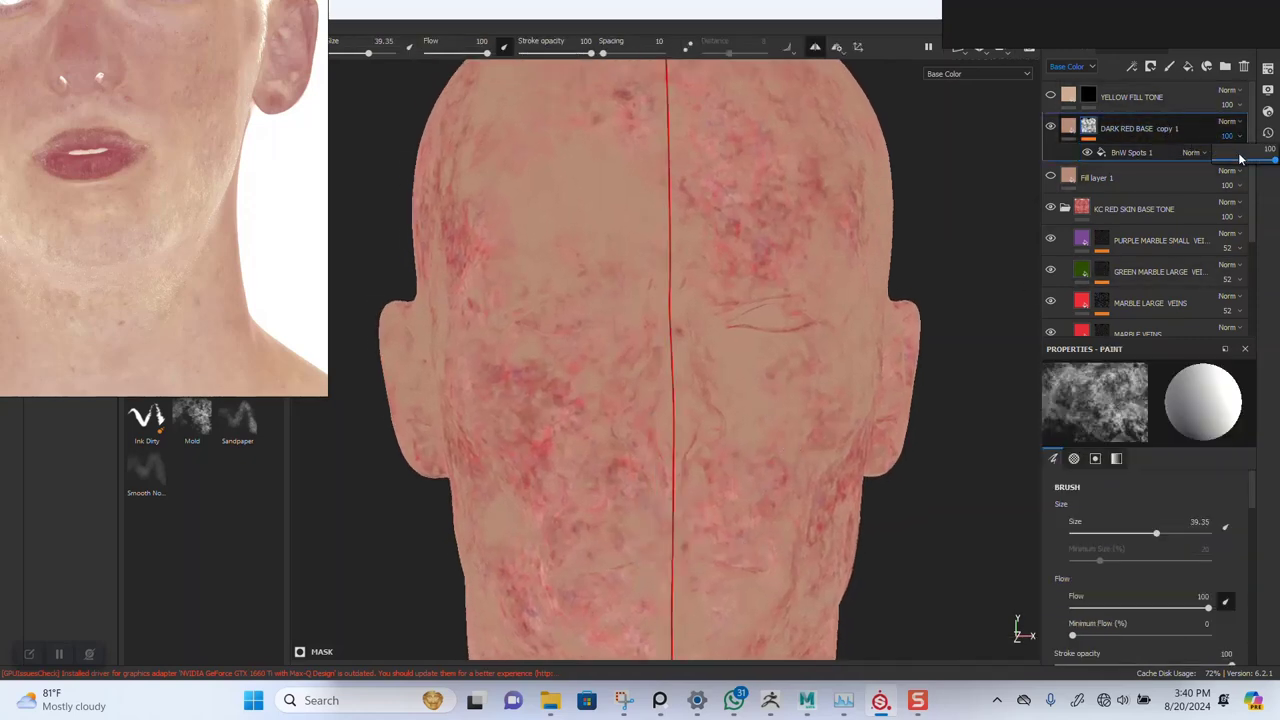
click(1237, 162)
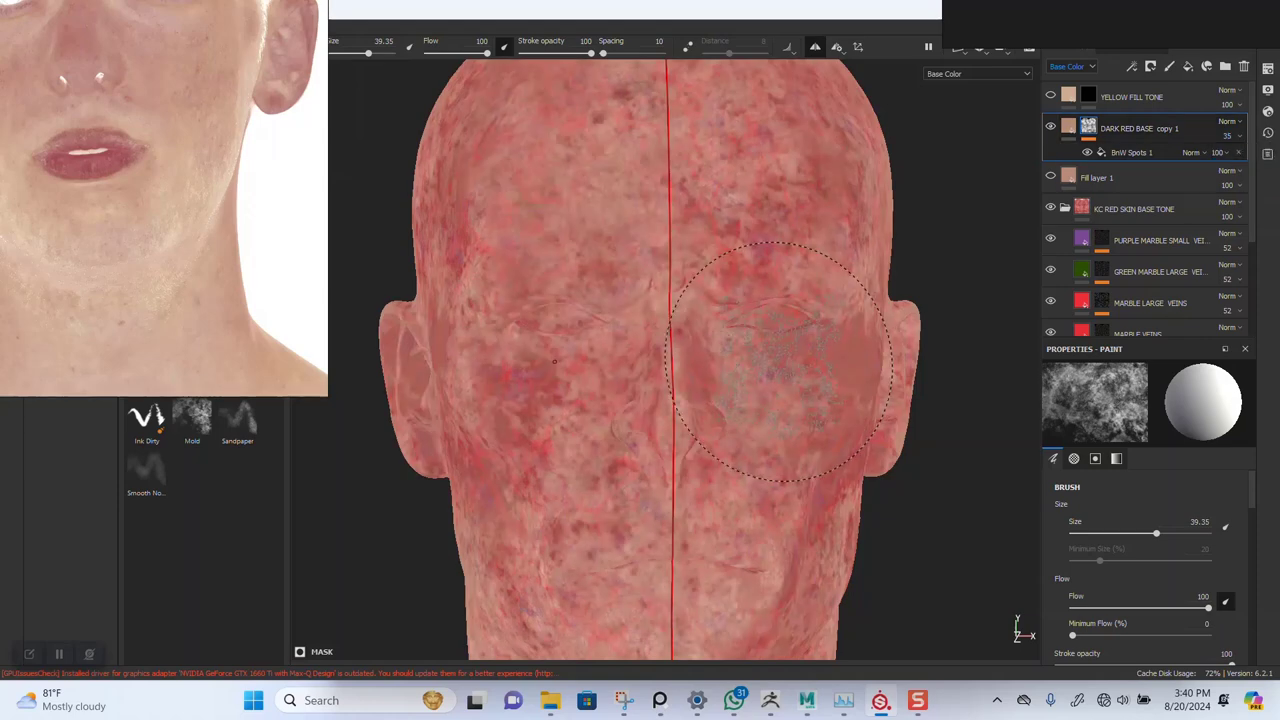
Return the head to the full material display and raise the opacity of DARK RED BASE copy 1 to 68
key(m)
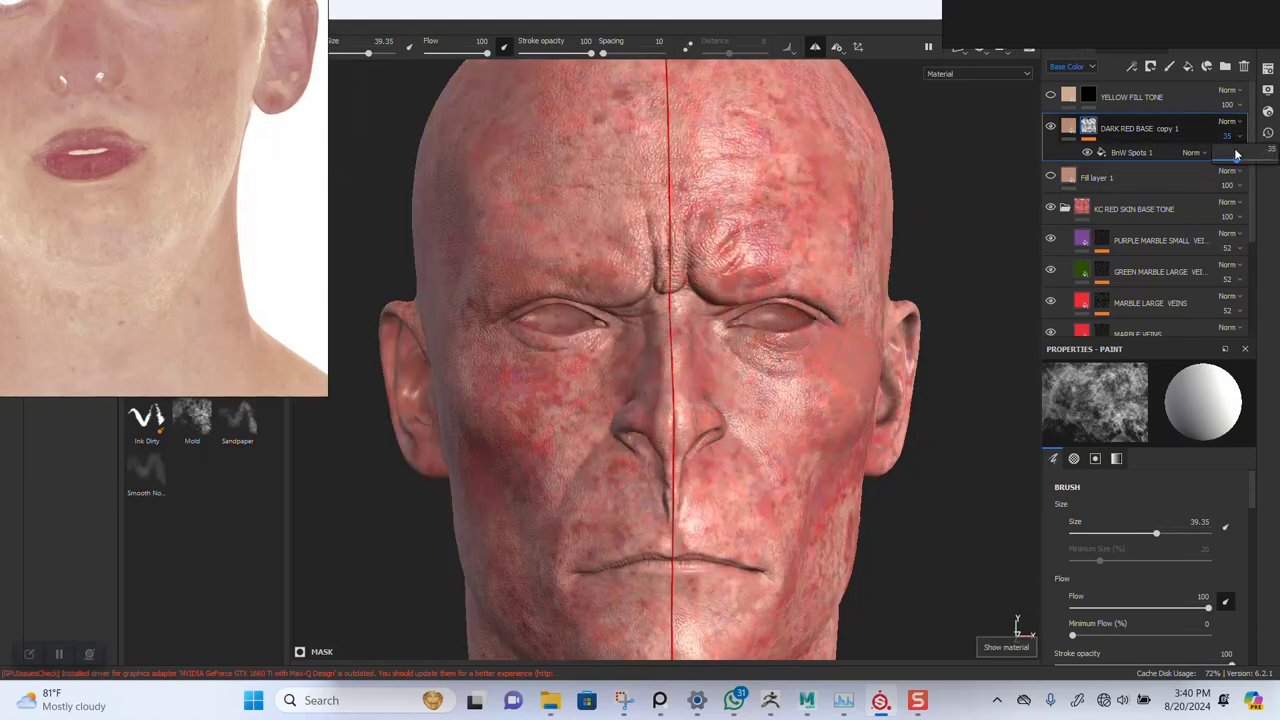
drag(1238, 168, 1249, 168)
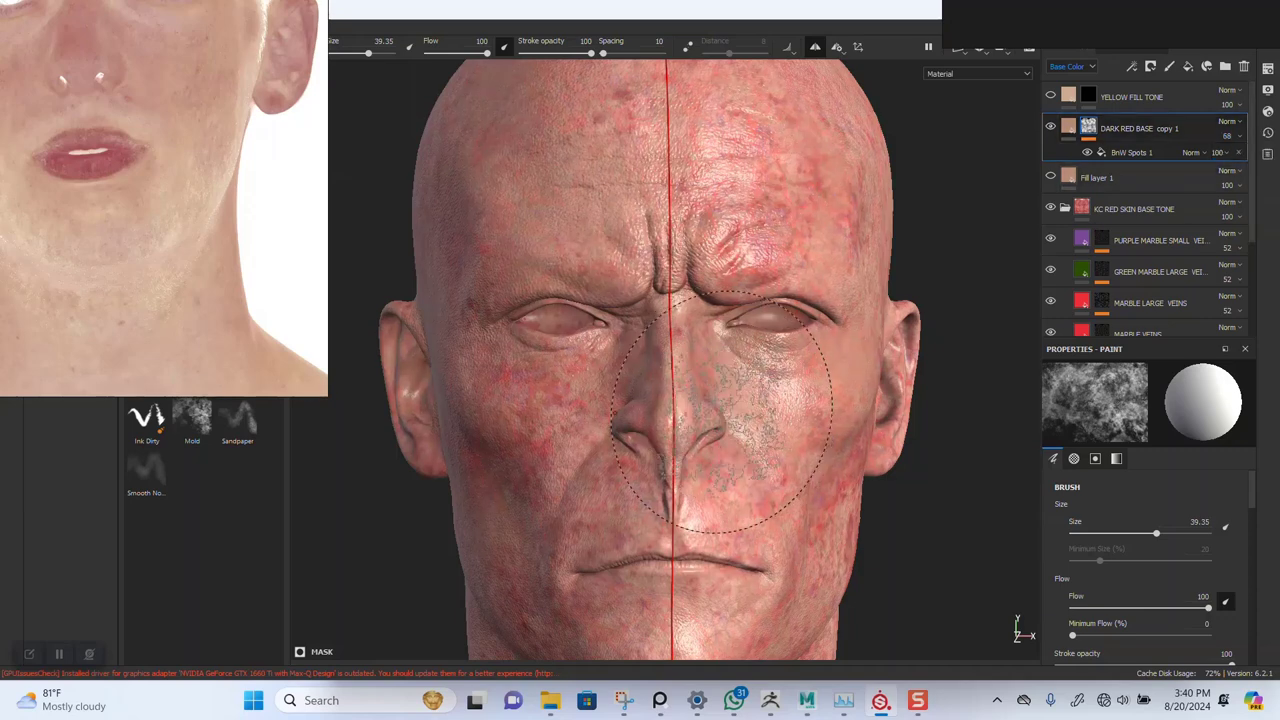
alt+right_drag(747, 422, 724, 385)
alt+middle_drag(721, 416, 710, 288)
alt+right_drag(712, 291, 738, 340)
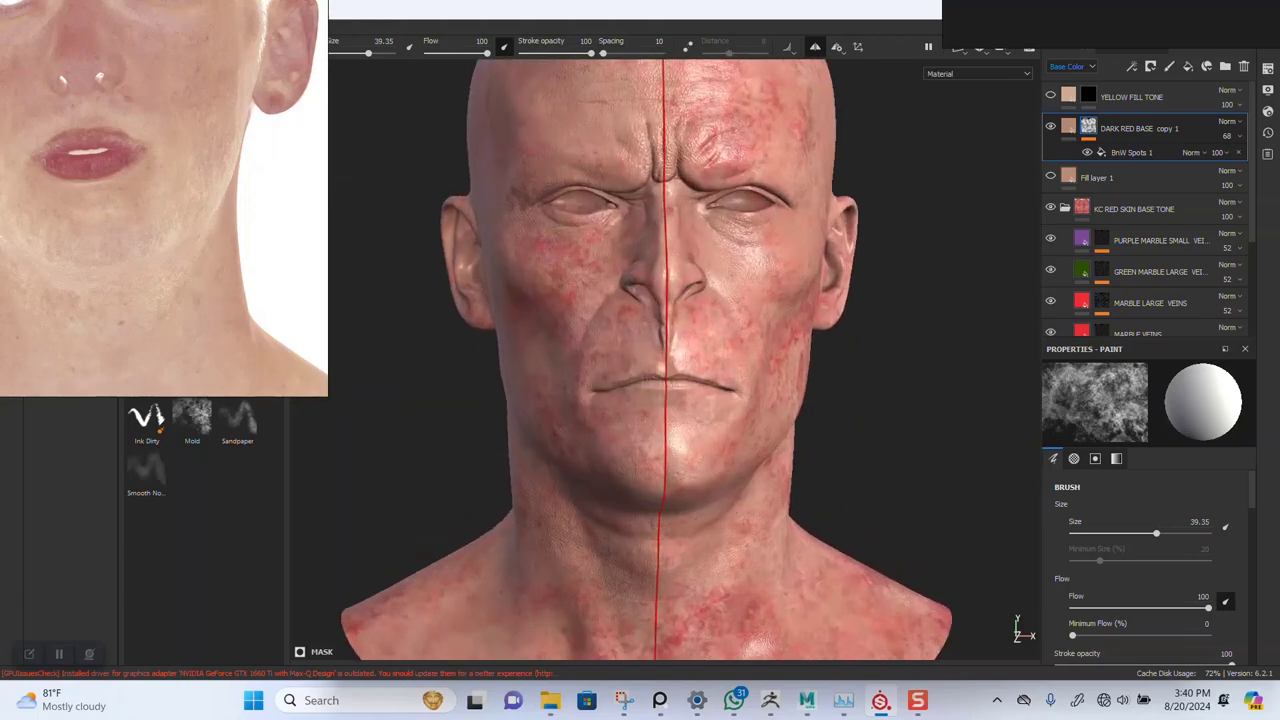
mouse_move(738, 375)
alt+mouse_down()
mouse_move(729, 251)
mouse_move(734, 371)
mouse_move(757, 380)
mouse_move(770, 330)
mouse_move(810, 430)
mouse_move(763, 331)
mouse_move(755, 382)
mouse_move(800, 388)
alt+mouse_up()
alt+middle_drag(790, 450, 785, 385)
alt+right_drag(750, 400, 766, 429)
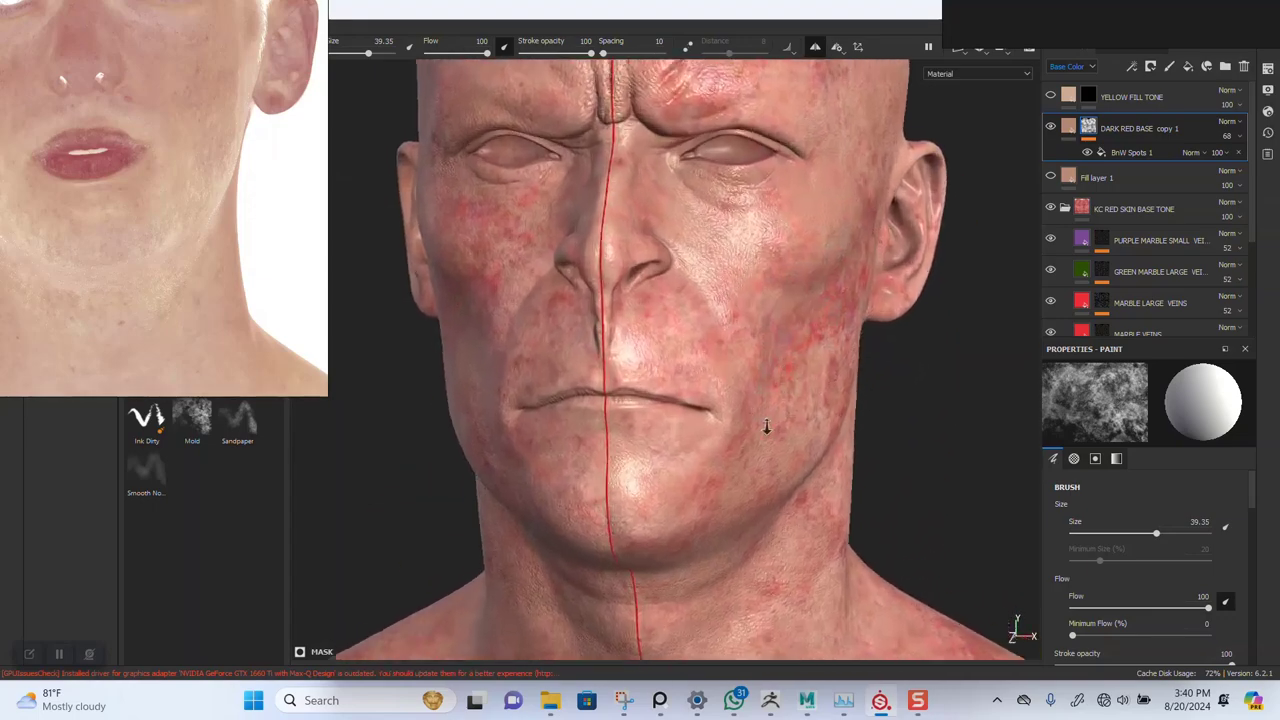
mouse_move(766, 429)
alt+mouse_down()
mouse_move(729, 400)
mouse_move(765, 372)
alt+mouse_up()
scroll(766, 370, down, 2)
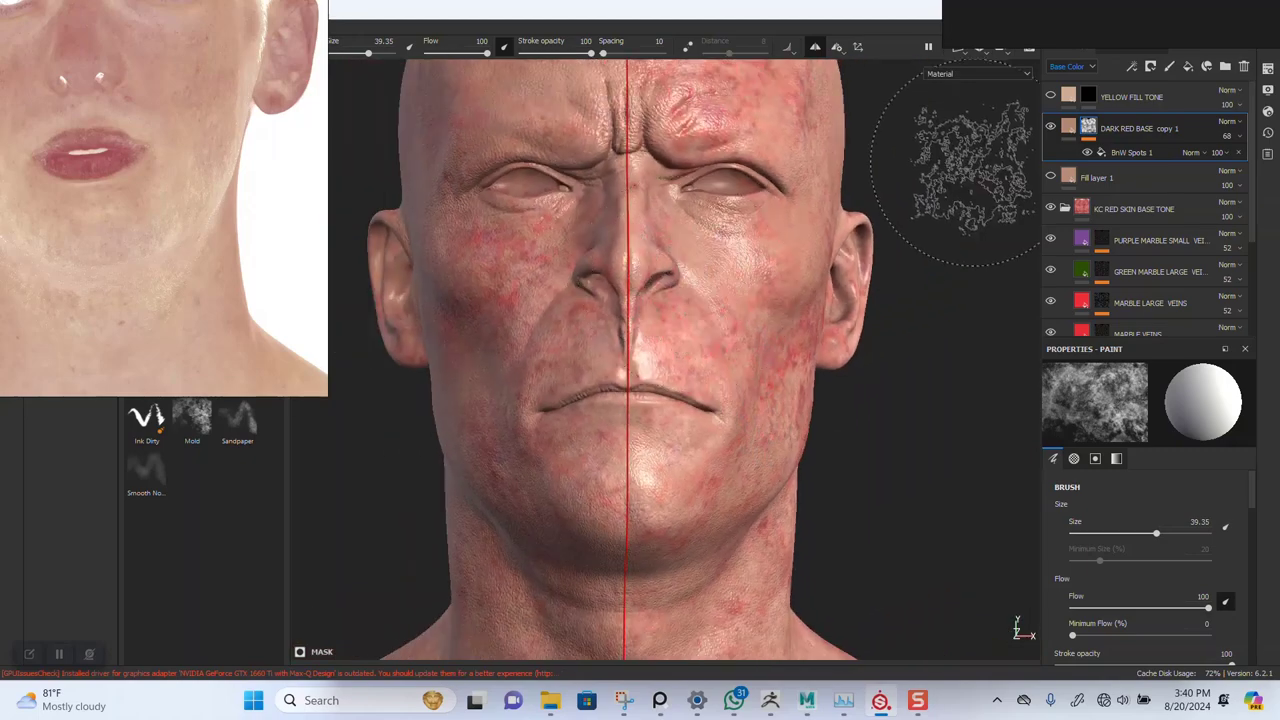
Show YELLOW FILL TONE and paint its black mask with the cloudy brush across the cheeks and nose
click(1052, 96)
click(1088, 103)
alt+right_drag(748, 265, 722, 270)
alt+middle_drag(726, 280, 714, 358)
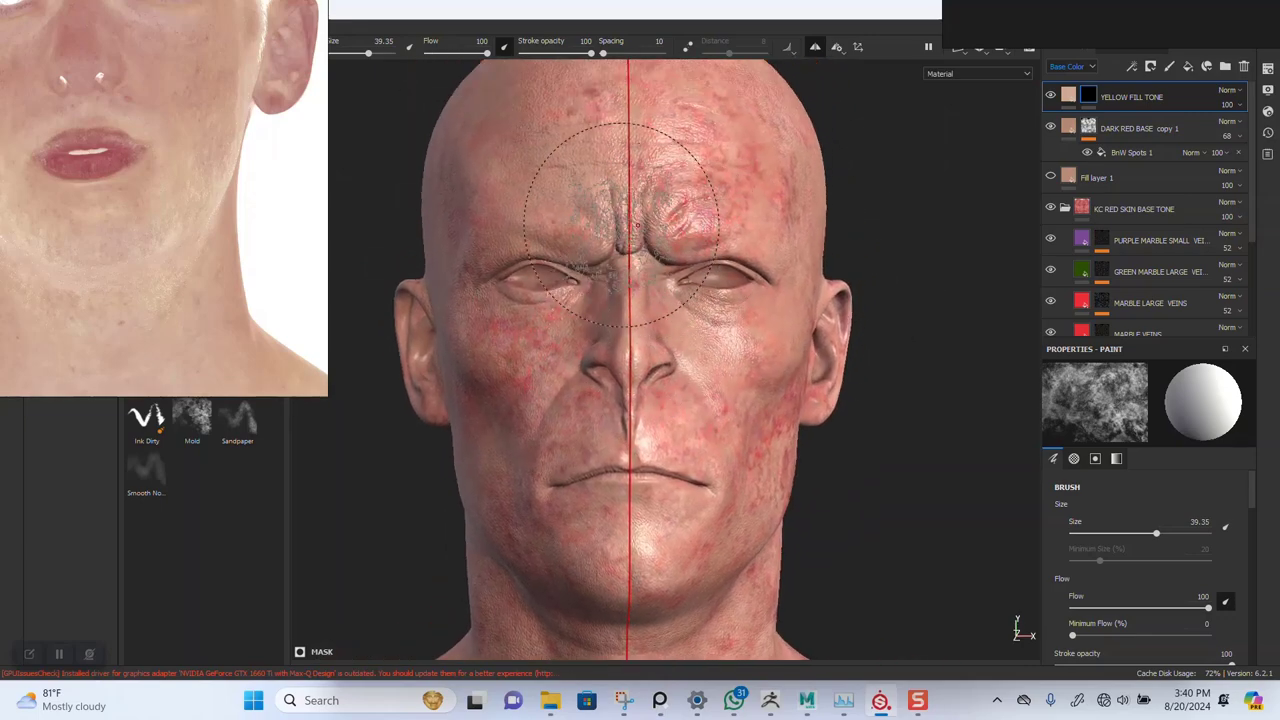
scroll(700, 260, up, 3)
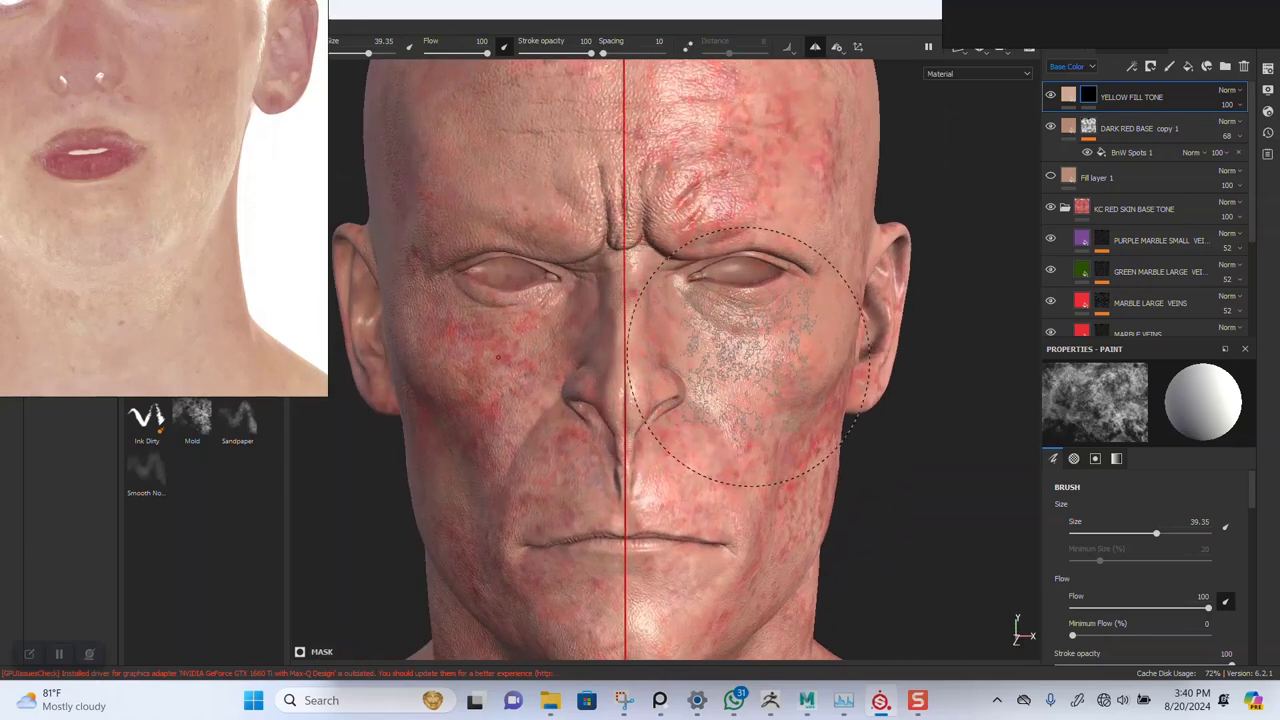
drag(748, 357, 762, 362)
drag(754, 412, 620, 348)
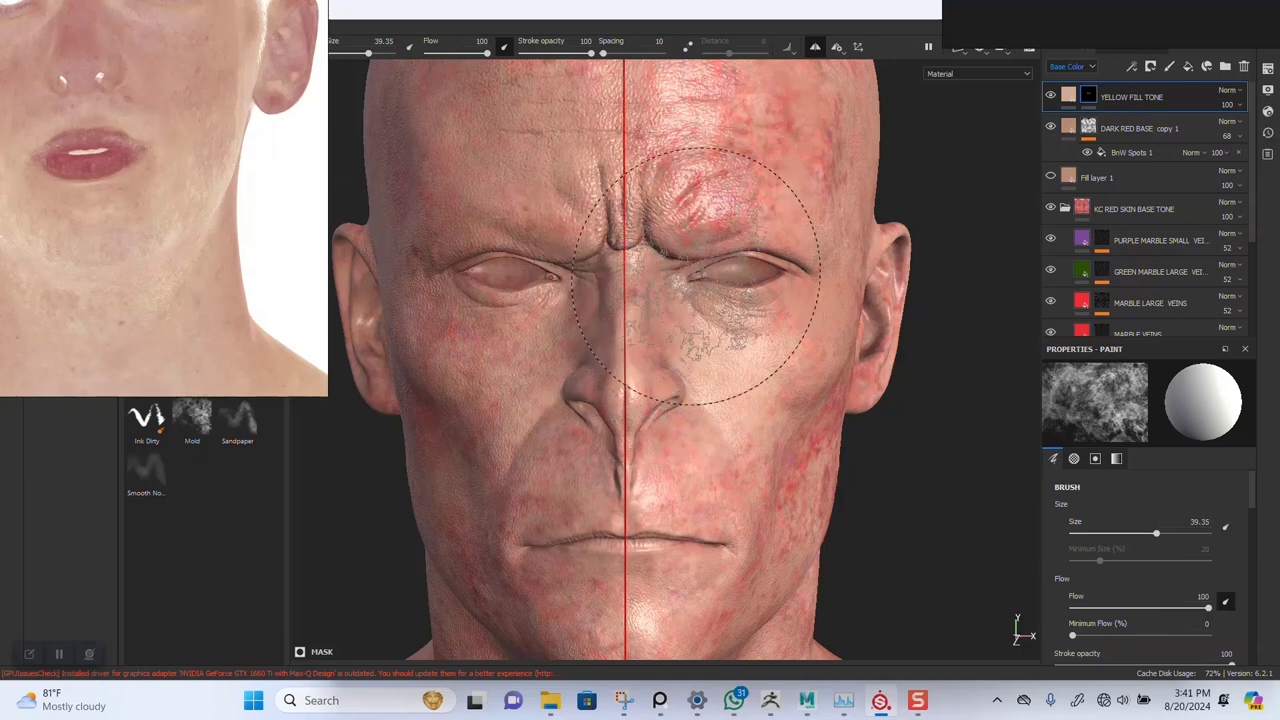
Undo the forehead stroke and repaint the forehead on the YELLOW FILL TONE mask with flow 57 and stroke opacity 60
scroll(697, 304, down, 2)
mouse_move(589, 176)
alt+mouse_down()
mouse_move(672, 243)
mouse_move(634, 214)
mouse_move(669, 207)
alt+mouse_up()
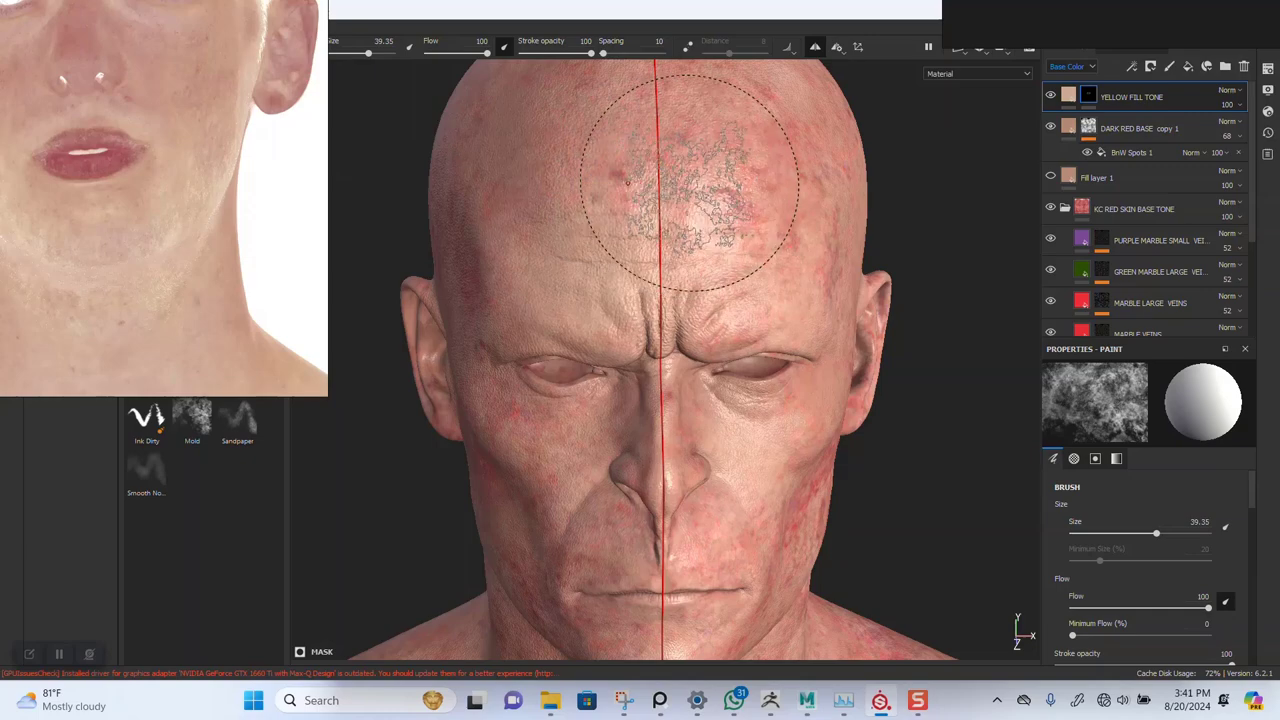
key(ctrl+z)
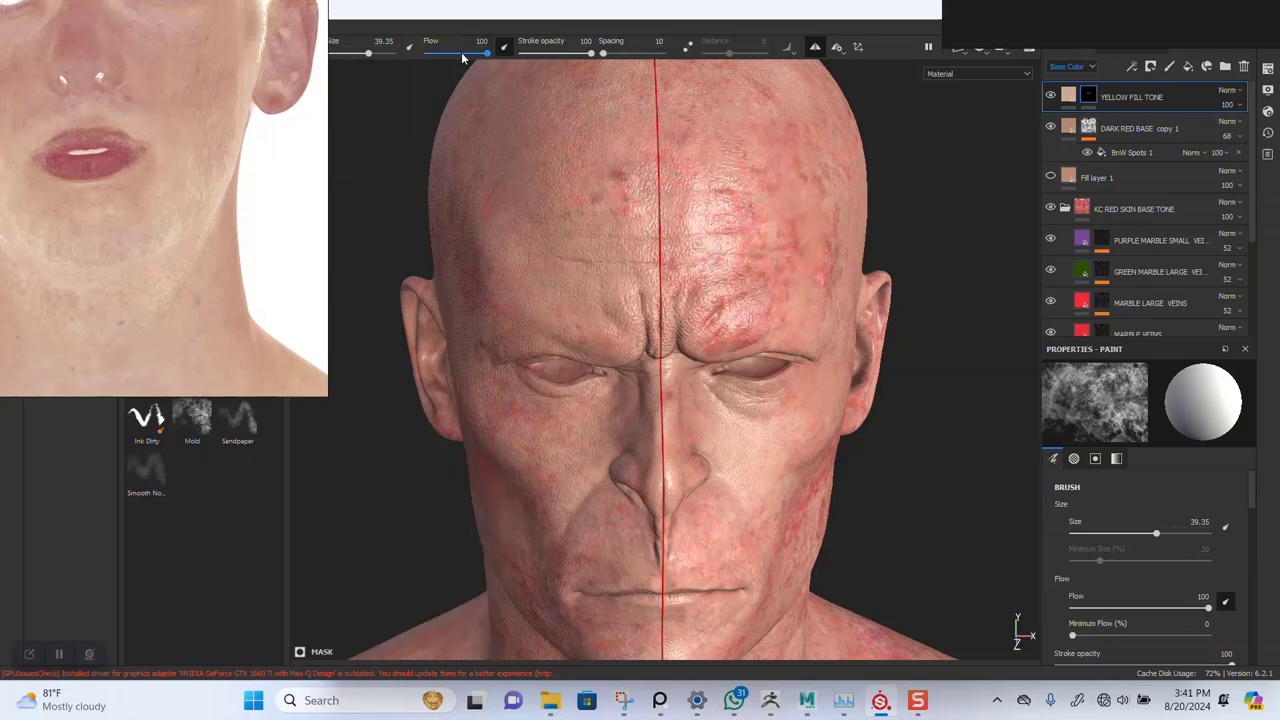
click(460, 56)
click(568, 54)
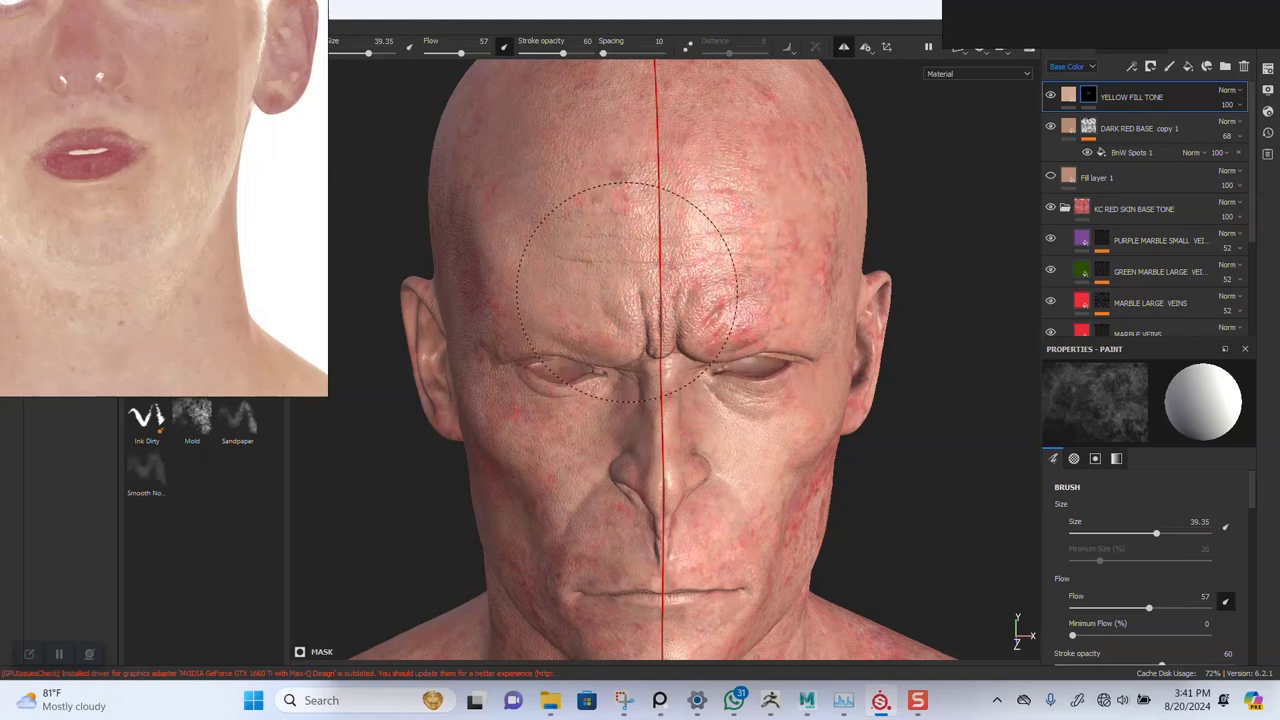
mouse_move(627, 292)
mouse_down()
mouse_move(709, 315)
mouse_move(750, 308)
mouse_up()
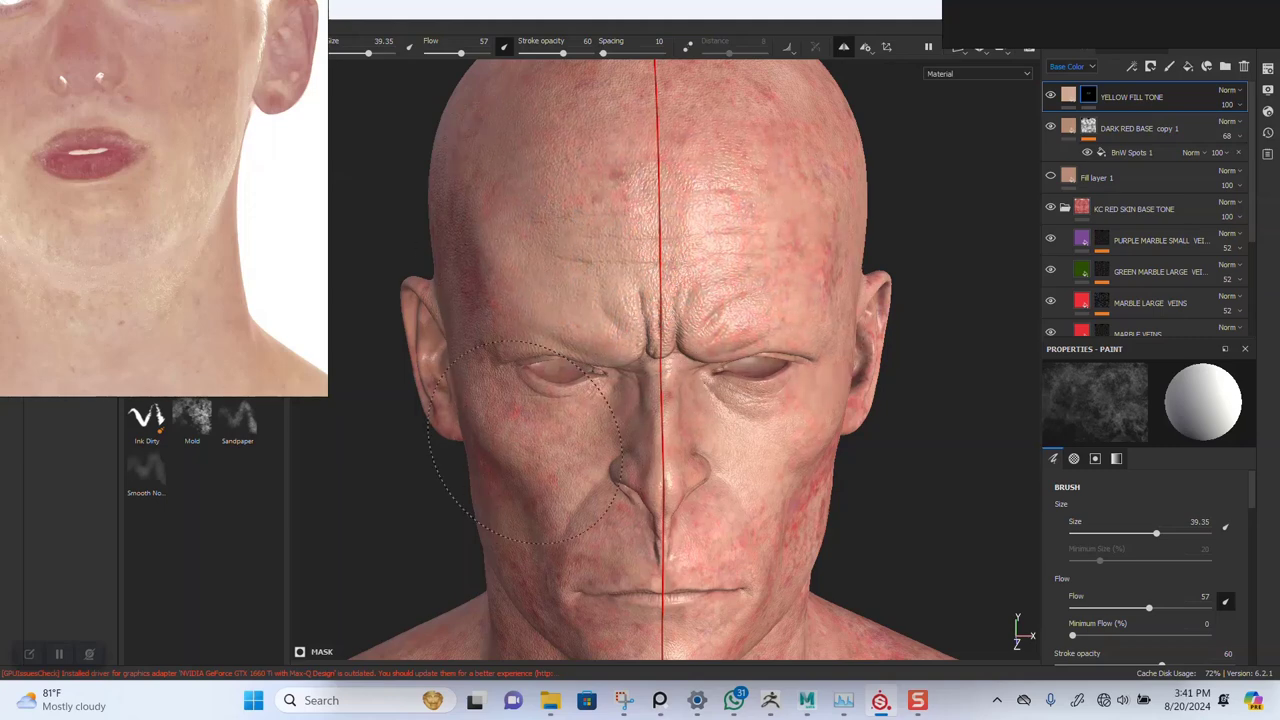
Paint the YELLOW FILL TONE mask over the lower cheeks, mouth area and jaw
alt+drag(691, 349, 688, 290)
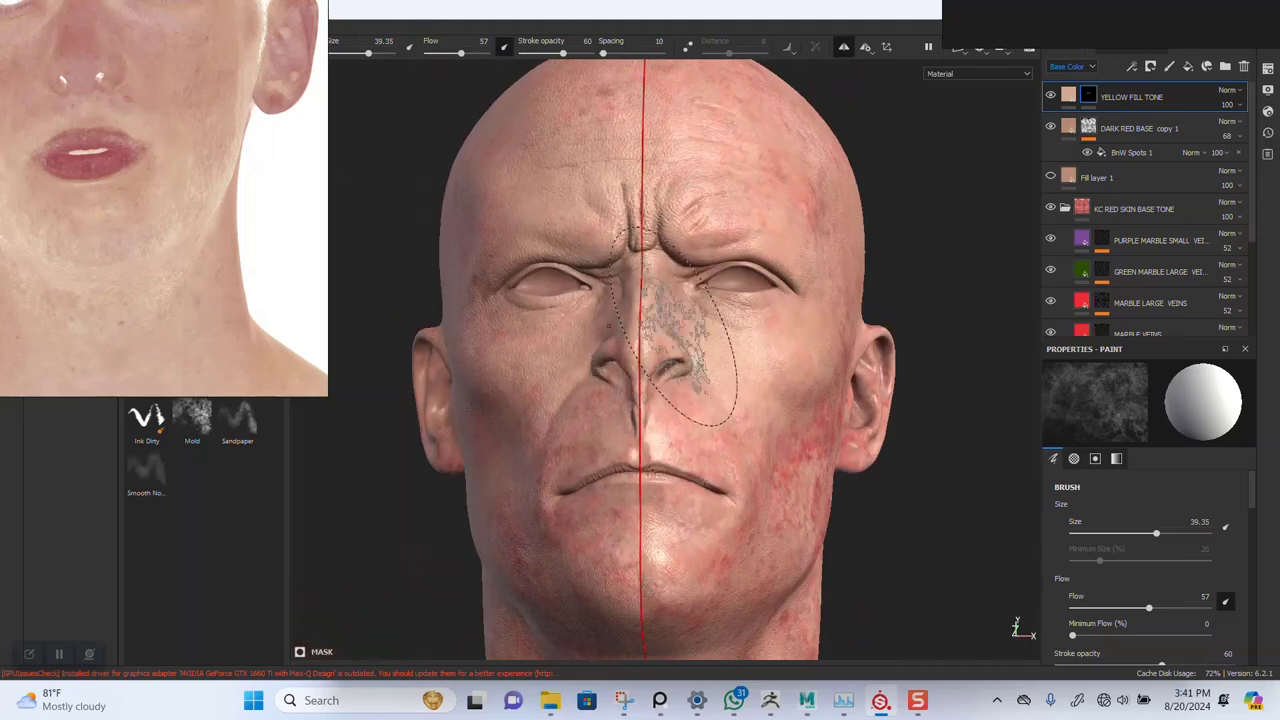
alt+middle_drag(656, 476, 675, 368)
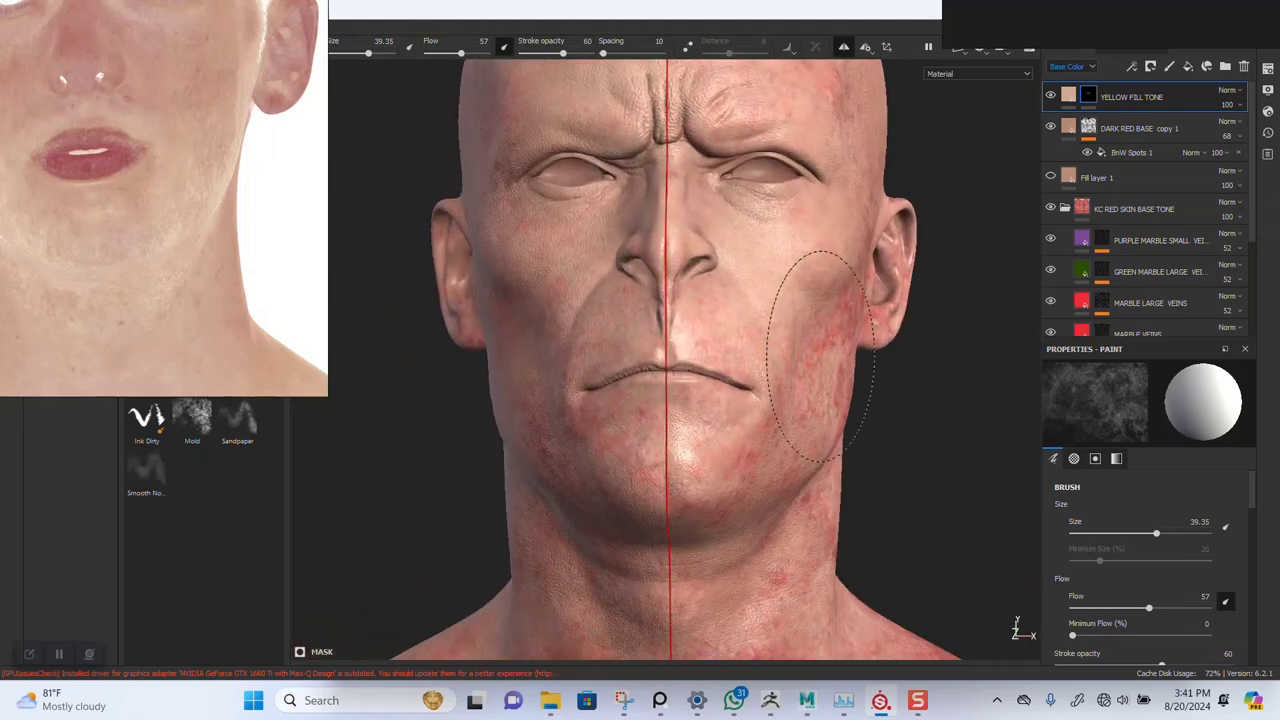
mouse_move(821, 356)
mouse_down()
mouse_move(839, 353)
mouse_move(671, 486)
mouse_move(650, 300)
mouse_up()
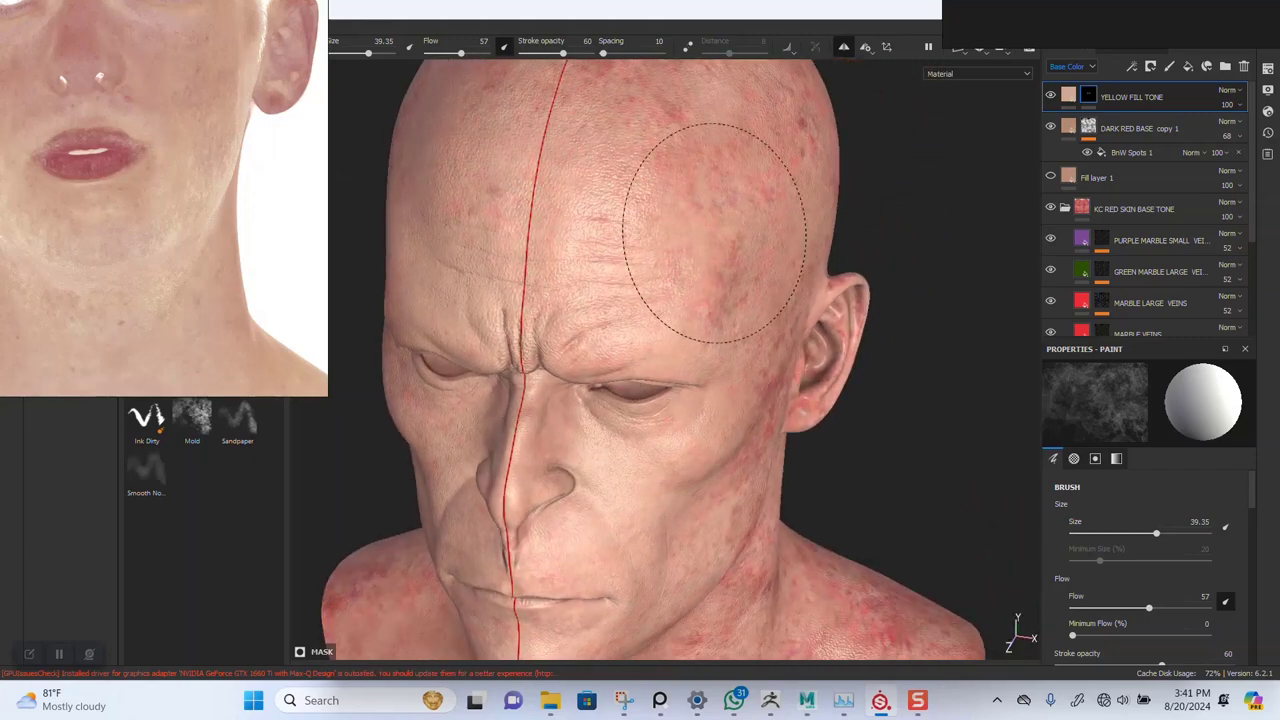
Paint the YELLOW FILL TONE mask over the crown, temples and sides of the head
mouse_move(810, 265)
alt+mouse_down()
mouse_move(729, 477)
mouse_move(671, 323)
mouse_move(672, 343)
alt+mouse_up()
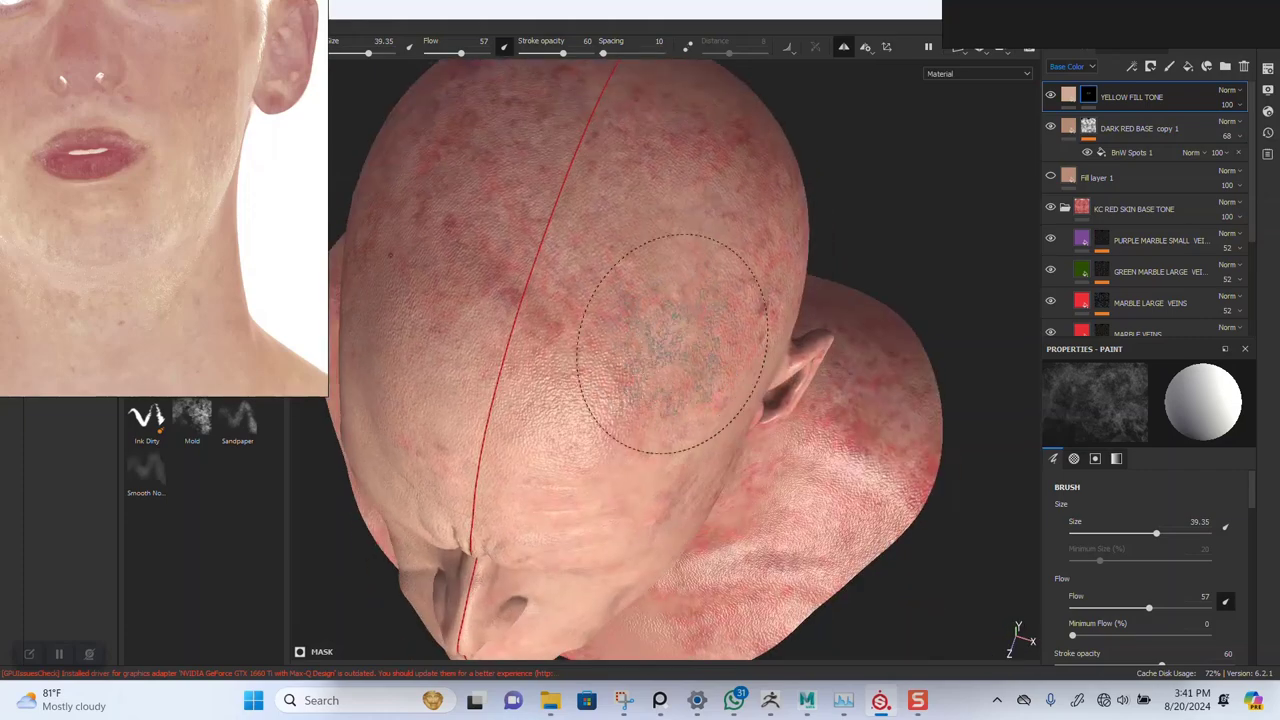
mouse_move(496, 262)
alt+mouse_down()
mouse_move(551, 320)
mouse_move(730, 369)
alt+mouse_up()
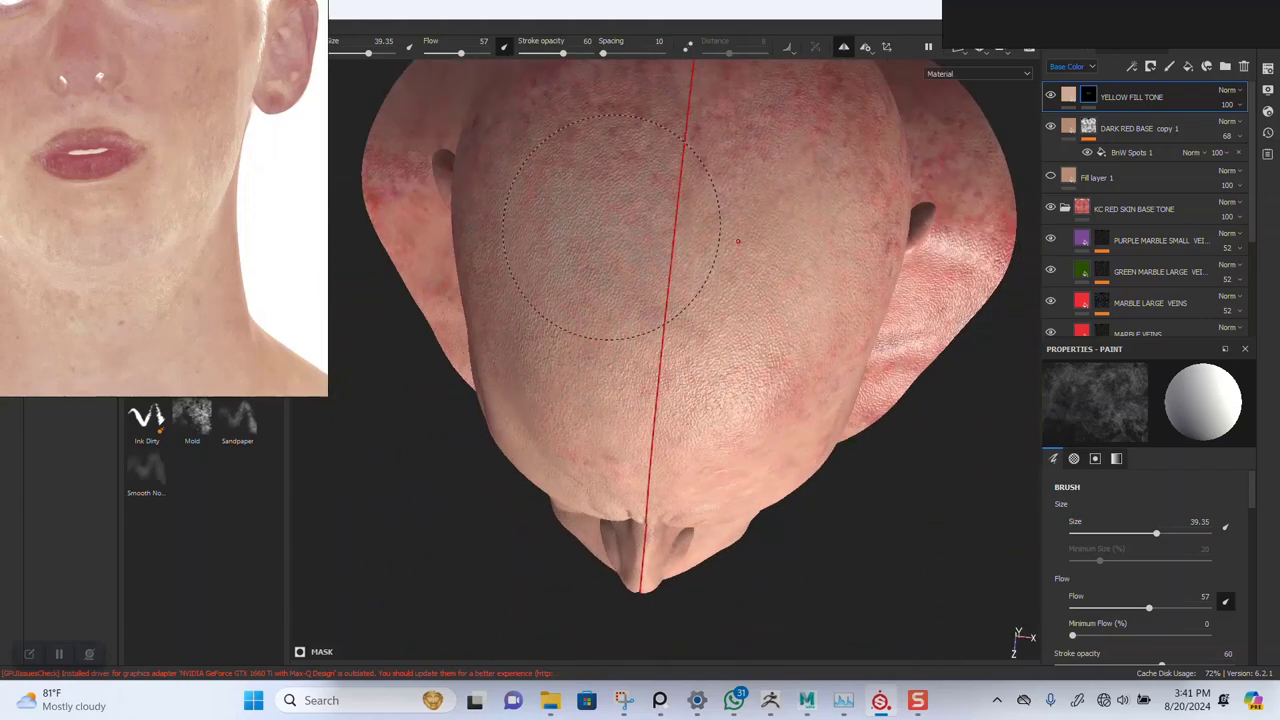
alt+drag(738, 241, 673, 259)
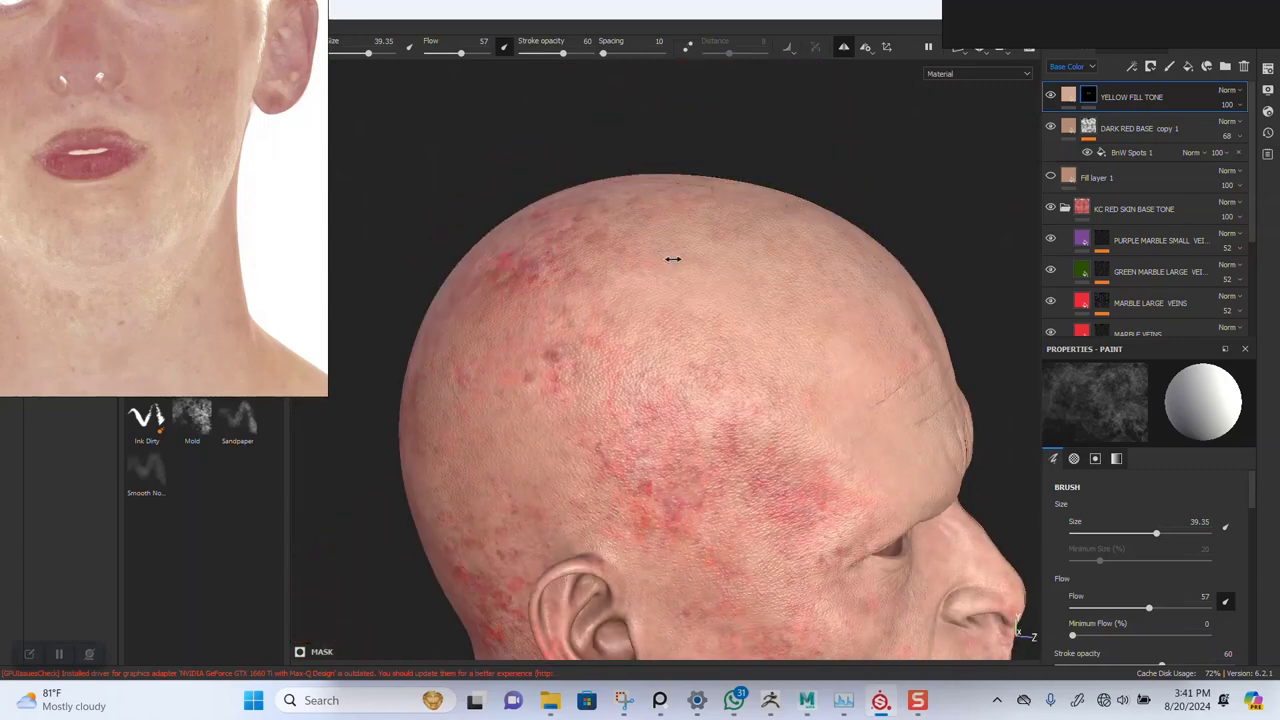
shift+right_drag(673, 259, 664, 258)
alt+middle_drag(682, 263, 684, 167)
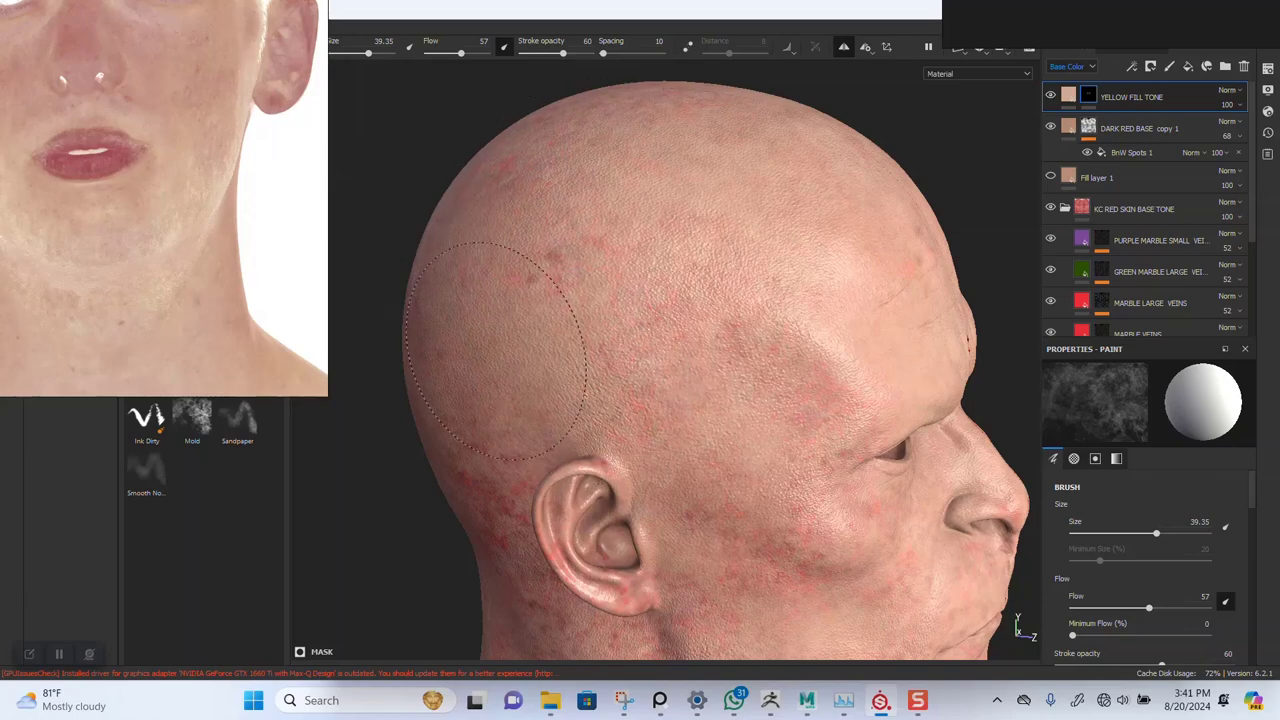
Cover the area behind the ears and the back of the skull with strokes on the YELLOW FILL TONE mask
alt+drag(668, 452, 712, 311)
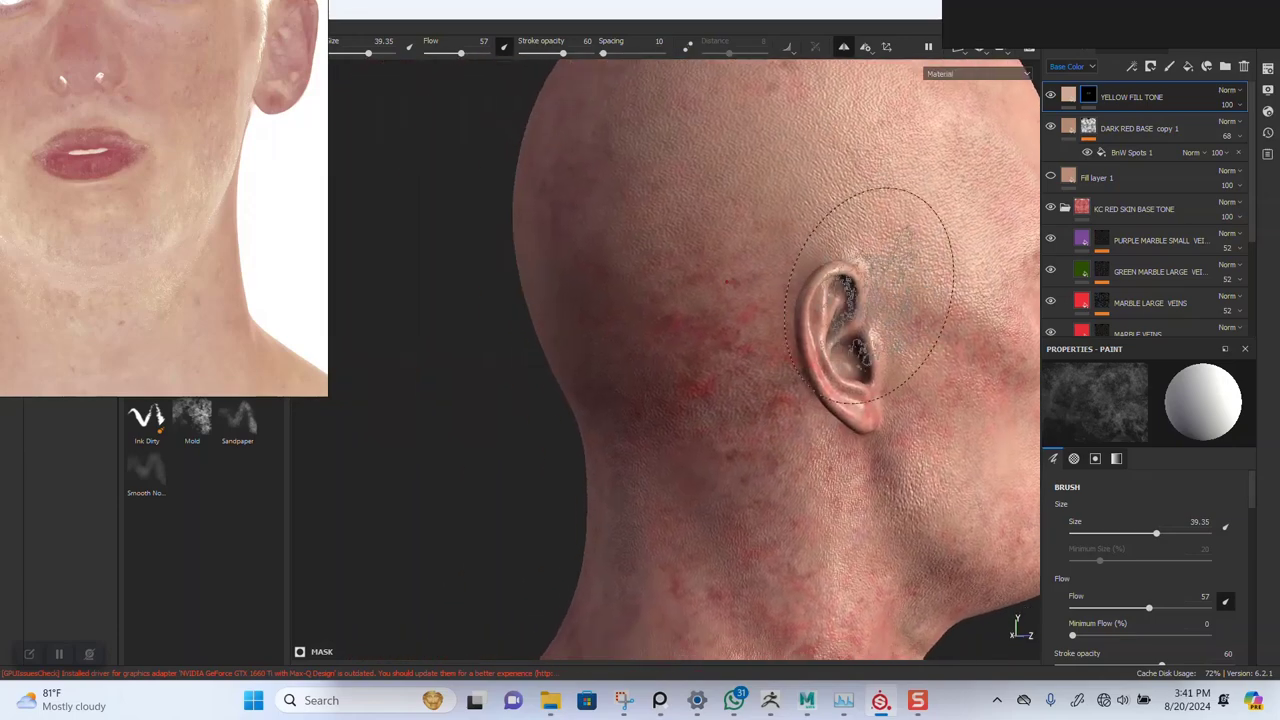
shift+right_drag(713, 311, 686, 300)
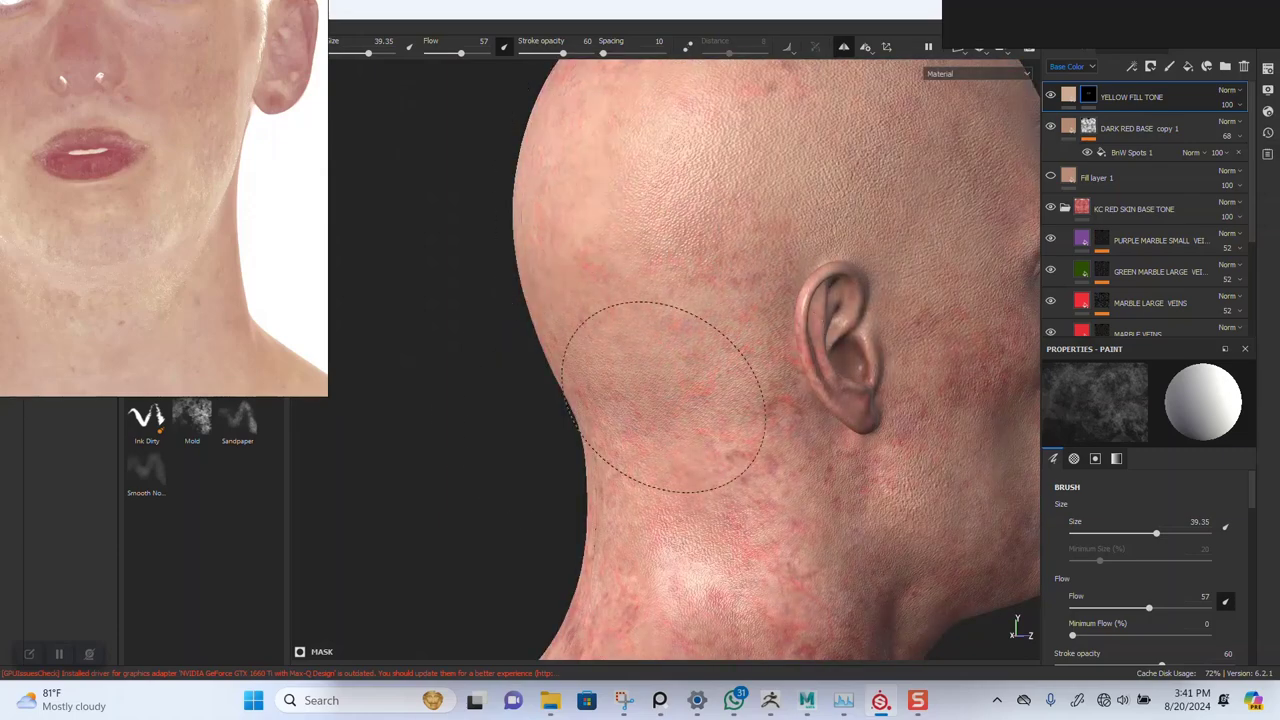
alt+middle_drag(629, 373, 611, 423)
alt+drag(580, 350, 650, 310)
alt+middle_drag(631, 294, 702, 345)
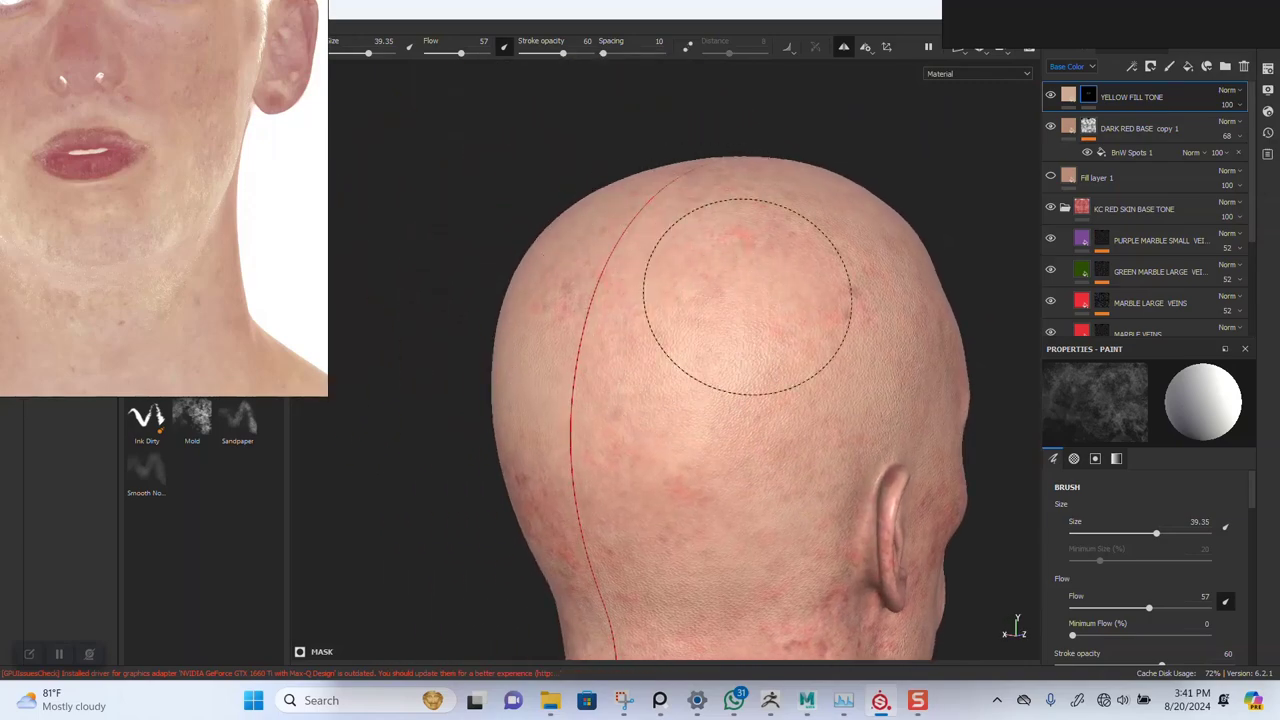
mouse_move(542, 548)
alt+mouse_down()
mouse_move(611, 274)
mouse_move(586, 300)
alt+mouse_up()
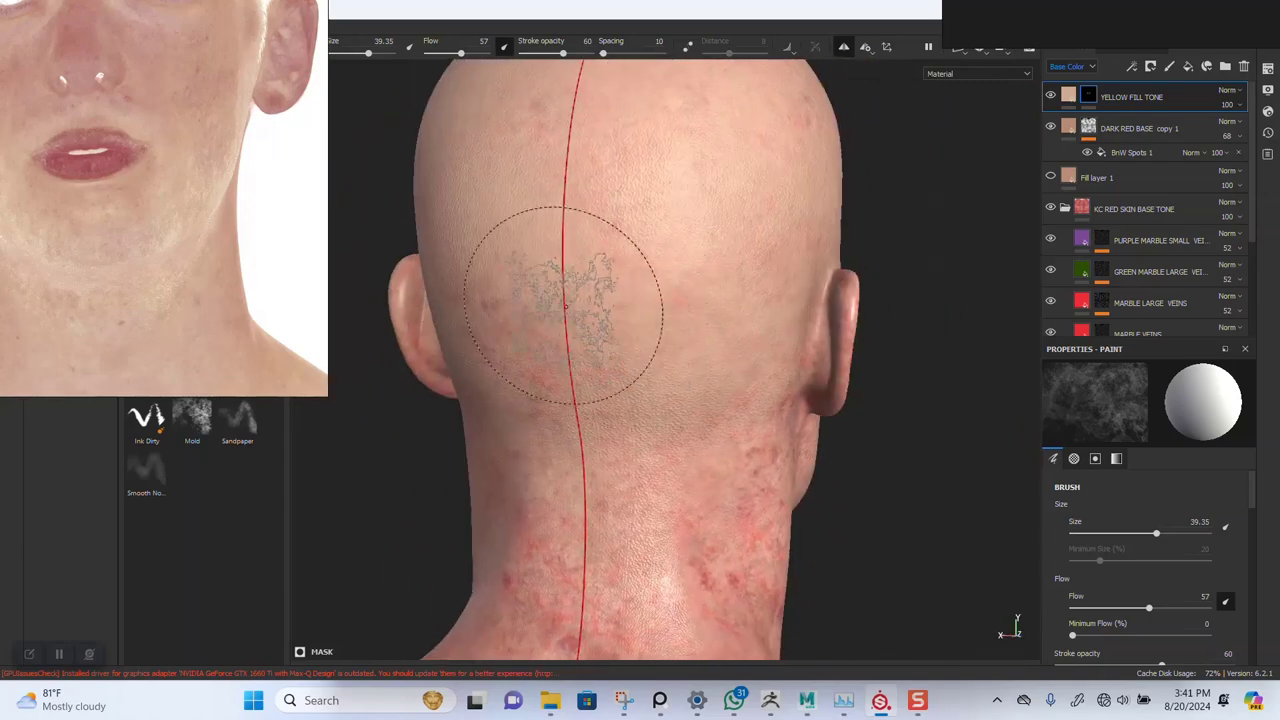
Paint the YELLOW FILL TONE mask down the nape and across the upper back and rear shoulders
mouse_move(686, 486)
alt+mouse_down()
mouse_move(651, 380)
mouse_move(680, 291)
mouse_move(653, 375)
alt+mouse_up()
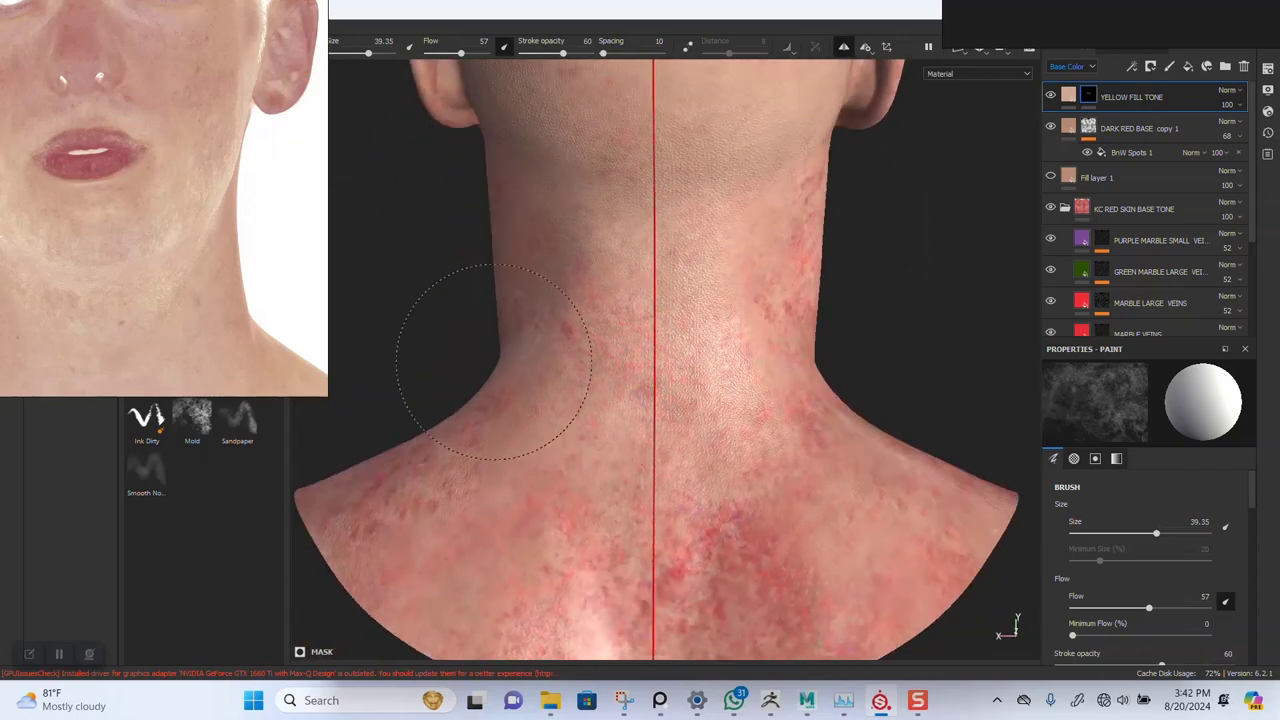
middle_drag(408, 517, 490, 437)
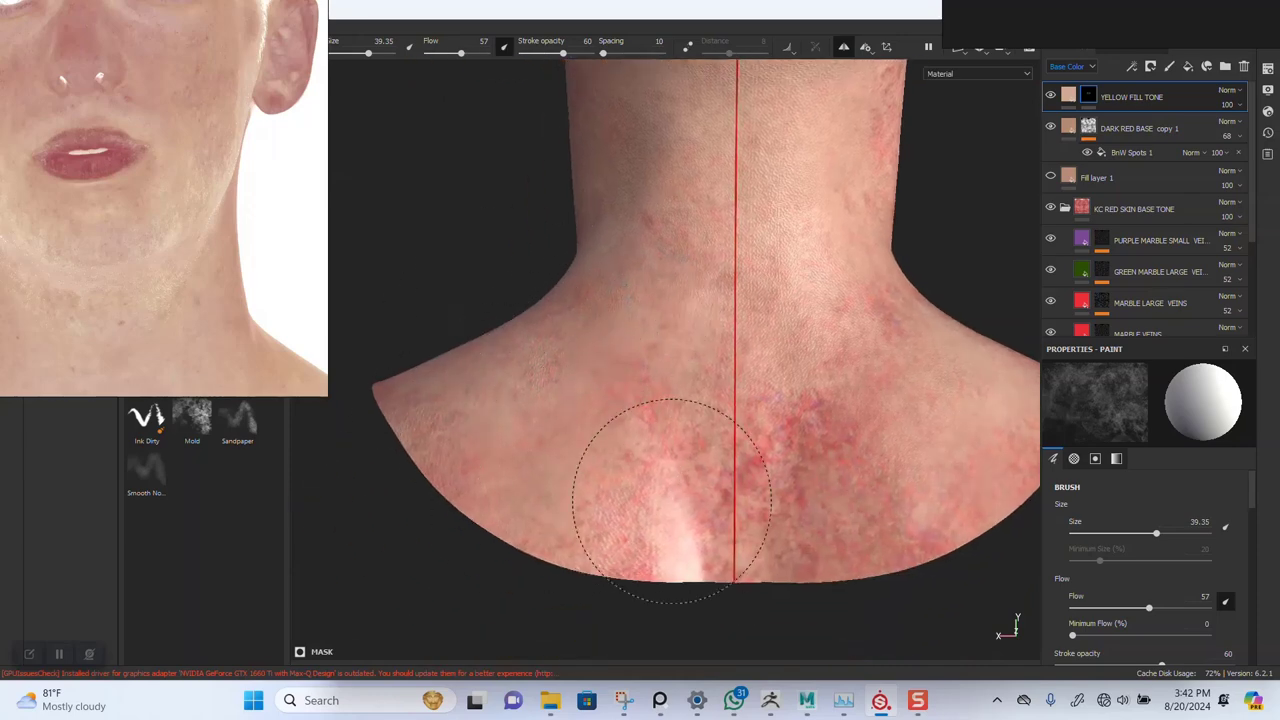
mouse_move(706, 520)
mouse_down()
mouse_move(854, 511)
mouse_move(829, 417)
mouse_move(620, 283)
mouse_move(410, 412)
mouse_up()
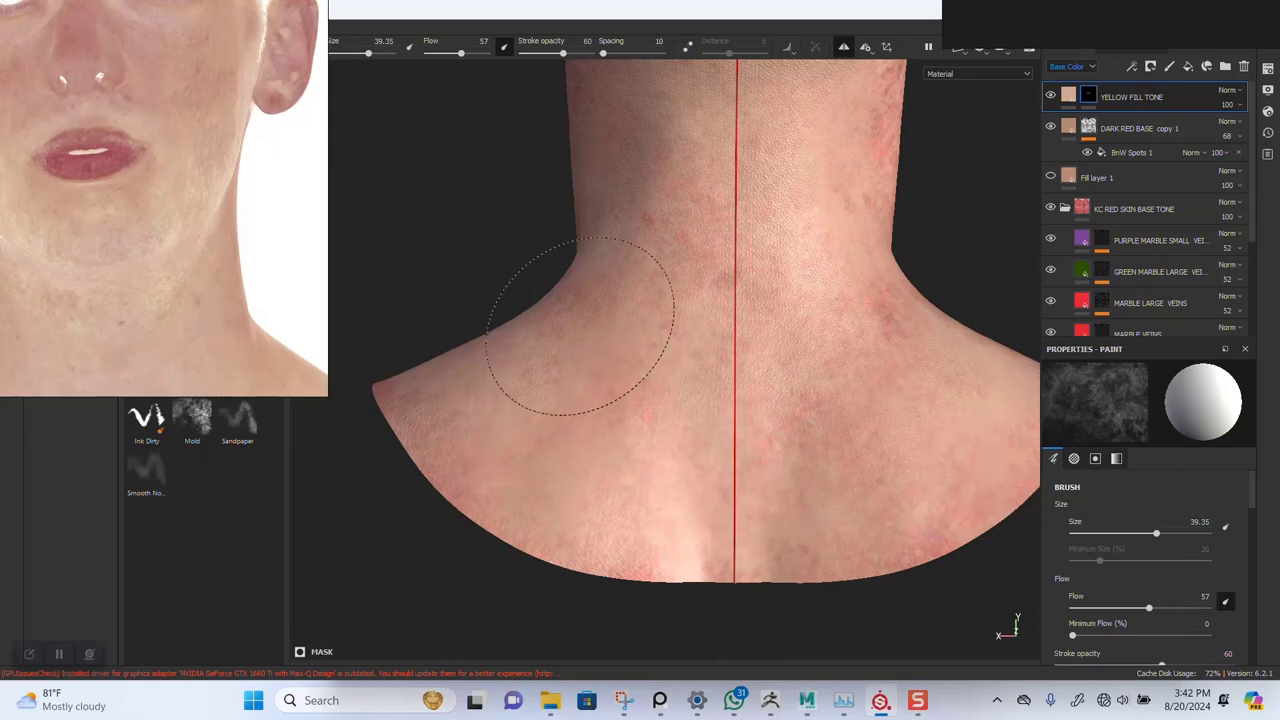
Paint the YELLOW FILL TONE mask over the sides of the neck, the front shoulders and the chest
mouse_move(757, 443)
alt+mouse_down()
mouse_move(723, 367)
mouse_move(600, 486)
alt+mouse_up()
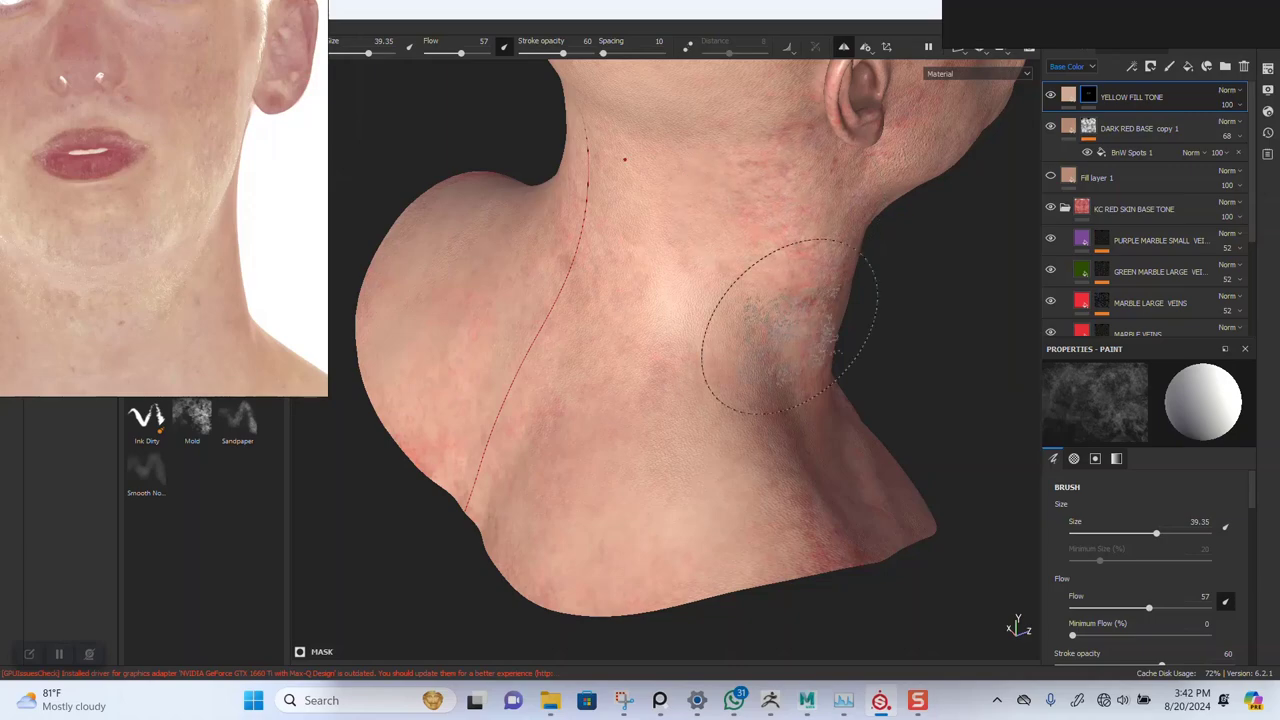
mouse_move(766, 329)
alt+mouse_down()
mouse_move(591, 294)
mouse_move(693, 293)
alt+mouse_up()
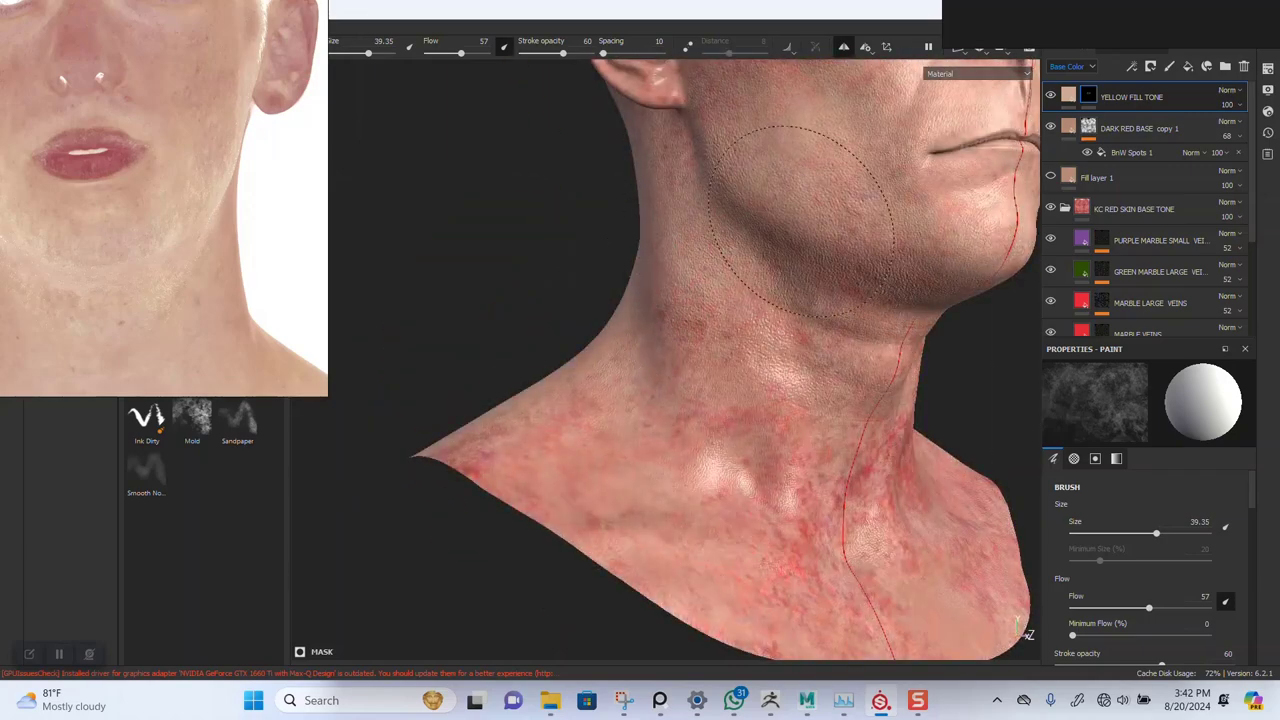
mouse_move(505, 389)
mouse_down()
mouse_move(543, 421)
mouse_move(596, 514)
mouse_move(551, 497)
mouse_move(729, 445)
mouse_move(686, 391)
mouse_move(749, 429)
mouse_up()
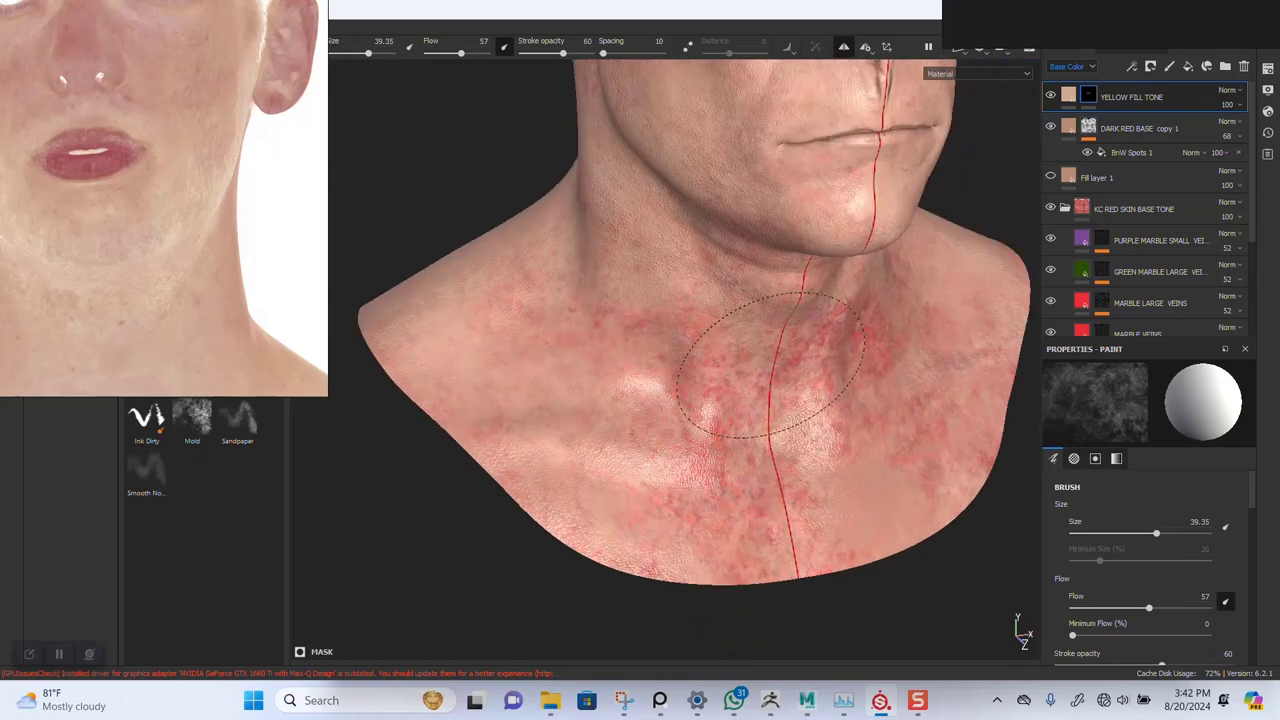
mouse_move(525, 270)
mouse_down()
mouse_move(714, 506)
mouse_move(700, 543)
mouse_move(837, 514)
mouse_move(533, 460)
mouse_up()
mouse_move(750, 322)
alt+mouse_down()
mouse_move(757, 343)
mouse_move(677, 366)
mouse_move(565, 295)
alt+mouse_up()
alt+drag(598, 370, 720, 491)
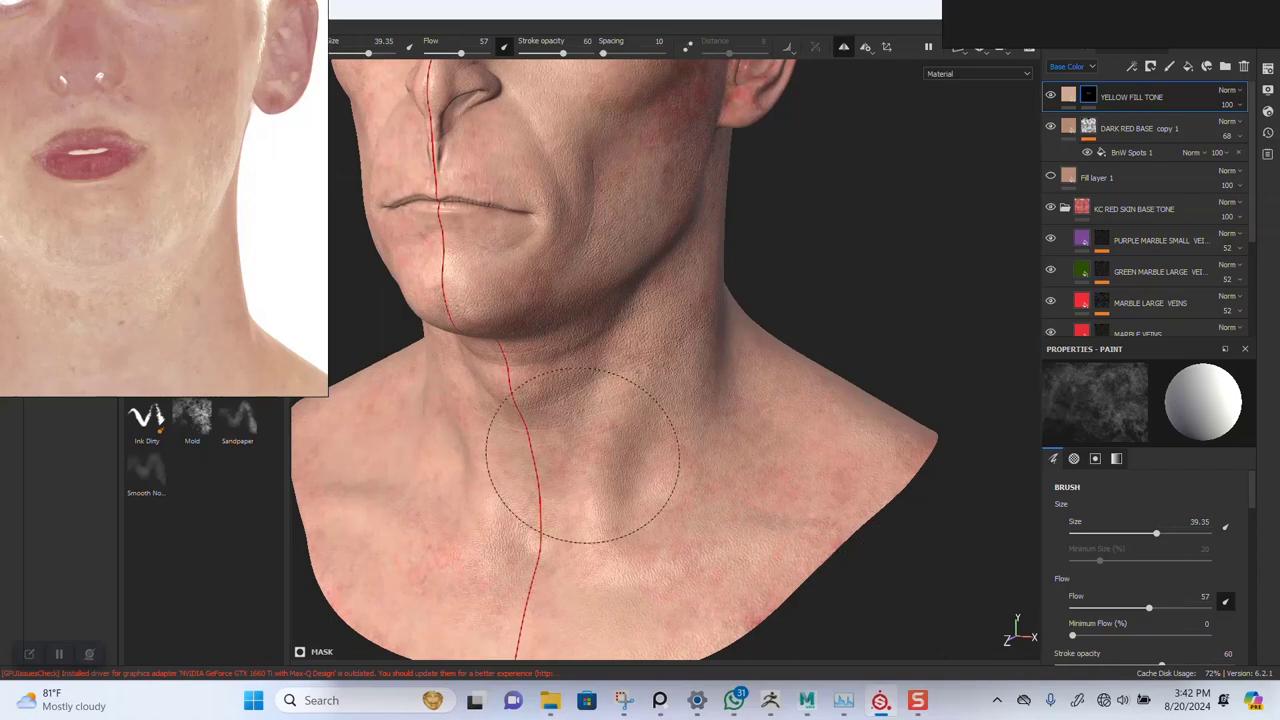
Touch up the YELLOW FILL TONE mask under the jaw and over the temples and cheeks to soften the remaining red patches
mouse_move(583, 455)
alt+mouse_down()
mouse_move(677, 294)
mouse_move(660, 280)
mouse_move(679, 268)
alt+mouse_up()
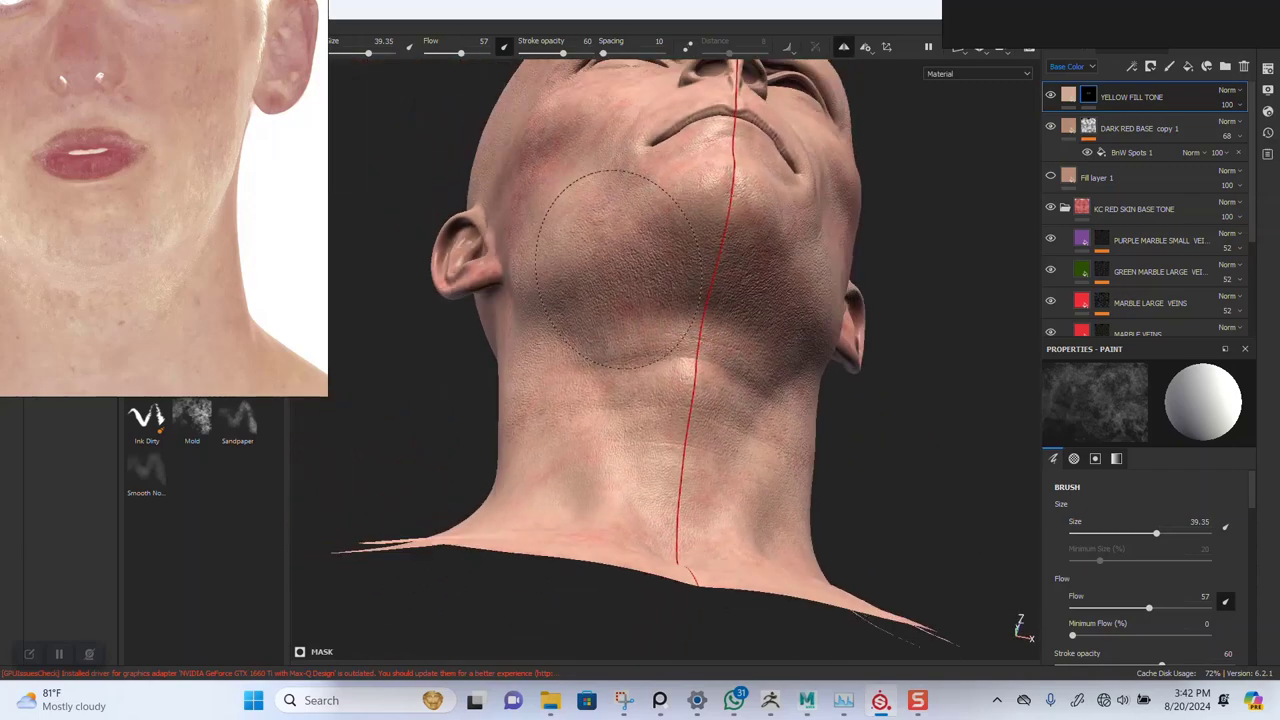
mouse_move(534, 240)
alt+mouse_down()
mouse_move(700, 371)
mouse_move(715, 420)
mouse_move(709, 463)
mouse_move(657, 393)
mouse_move(575, 430)
alt+mouse_up()
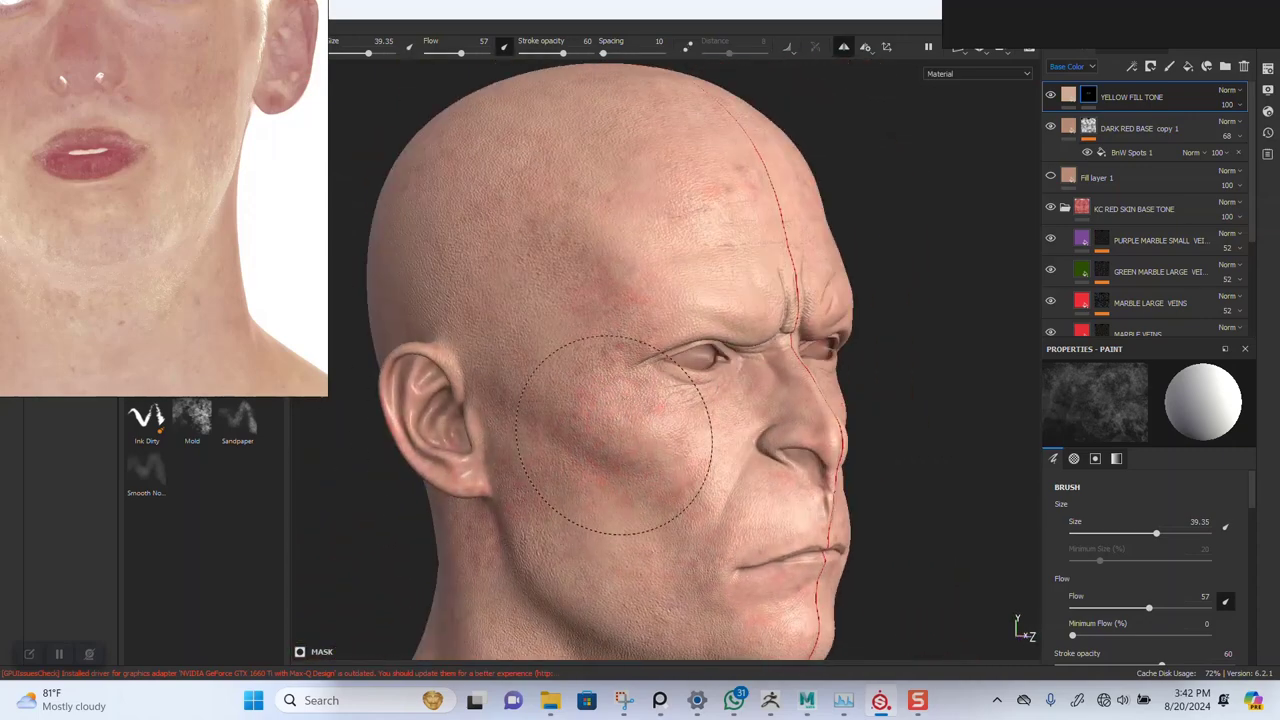
mouse_move(643, 429)
mouse_down()
mouse_move(700, 529)
mouse_move(808, 388)
mouse_up()
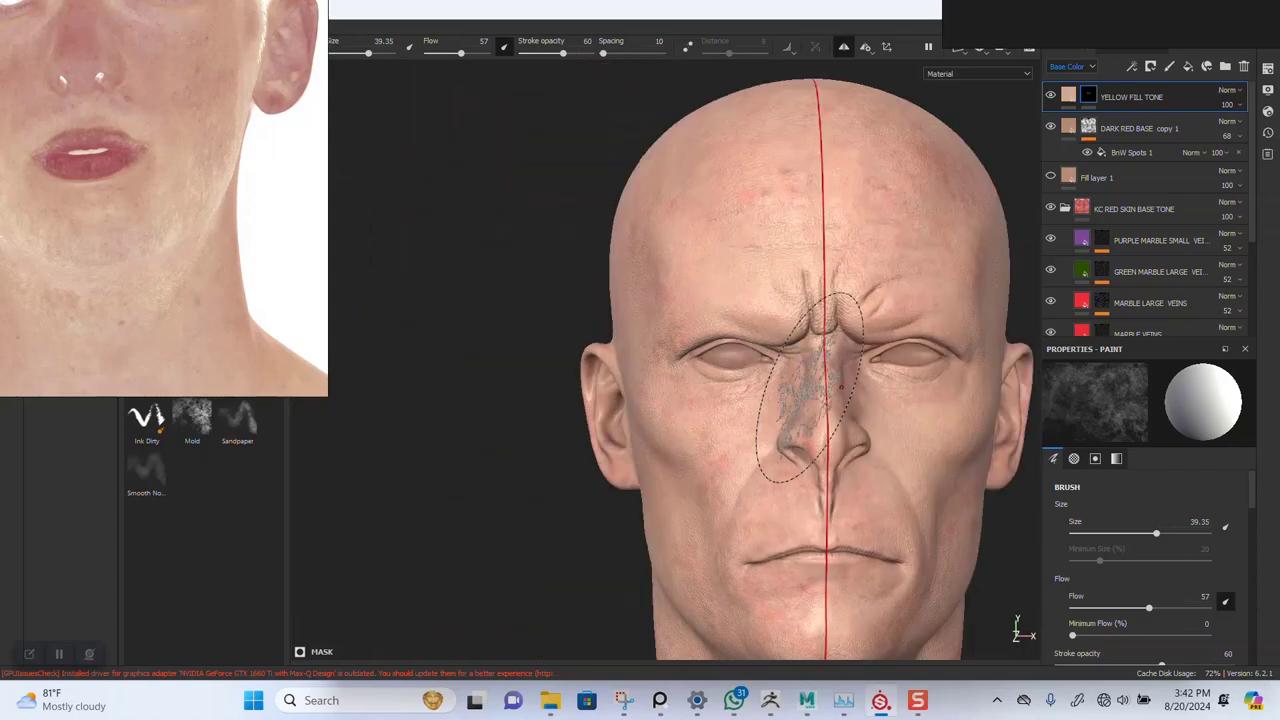
alt+middle_drag(808, 388, 640, 335)
mouse_move(660, 352)
alt+mouse_down()
mouse_move(680, 315)
mouse_move(692, 326)
mouse_move(693, 288)
alt+mouse_up()
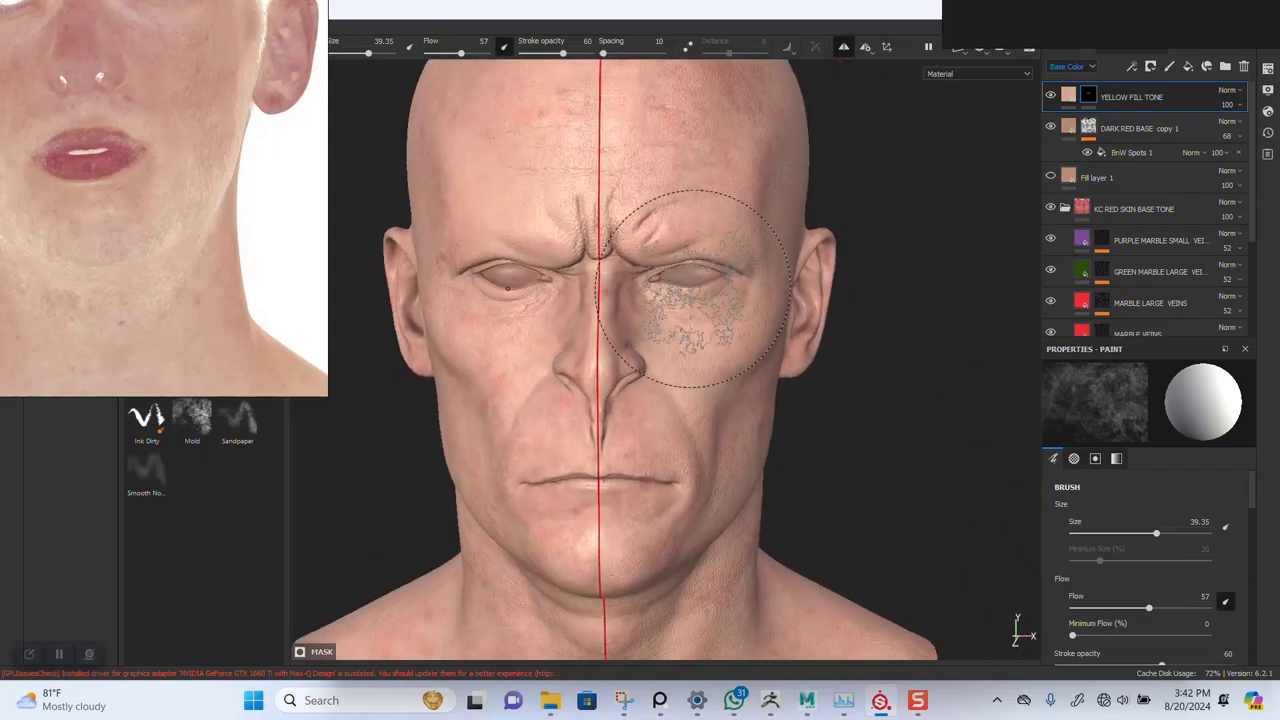
alt+right_drag(658, 370, 640, 455)
alt+middle_drag(640, 455, 706, 380)
alt+drag(706, 380, 692, 304)
alt+middle_drag(692, 304, 688, 351)
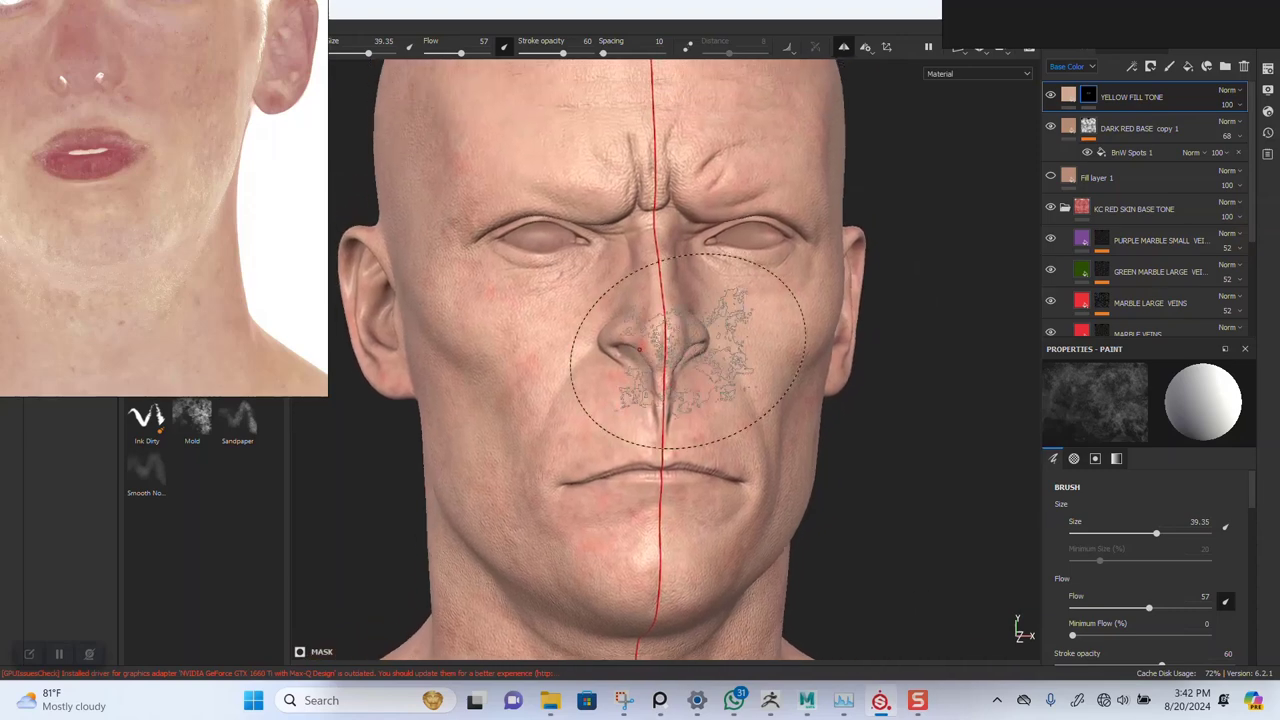
Move the reference portrait window over the shelf area beside the head model
scroll(654, 257, down, 1)
alt+drag(649, 257, 643, 325)
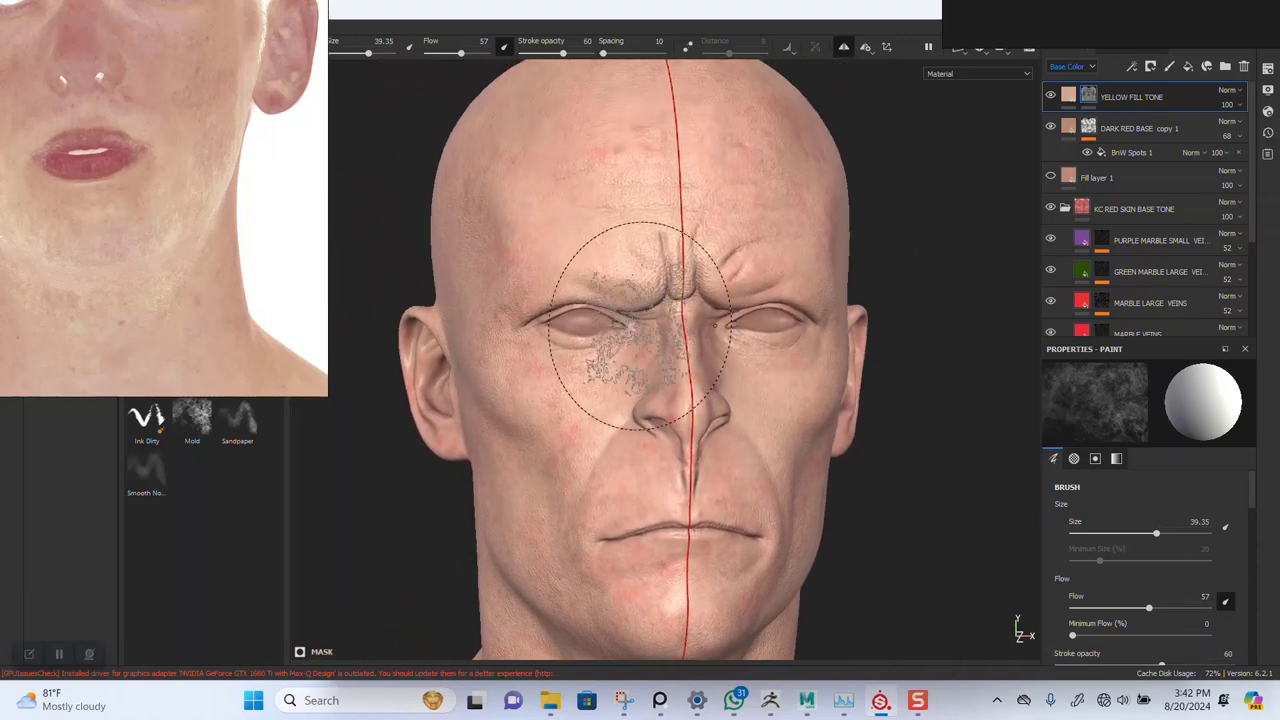
double_click(120, 146)
right_drag(171, 151, 343, 191)
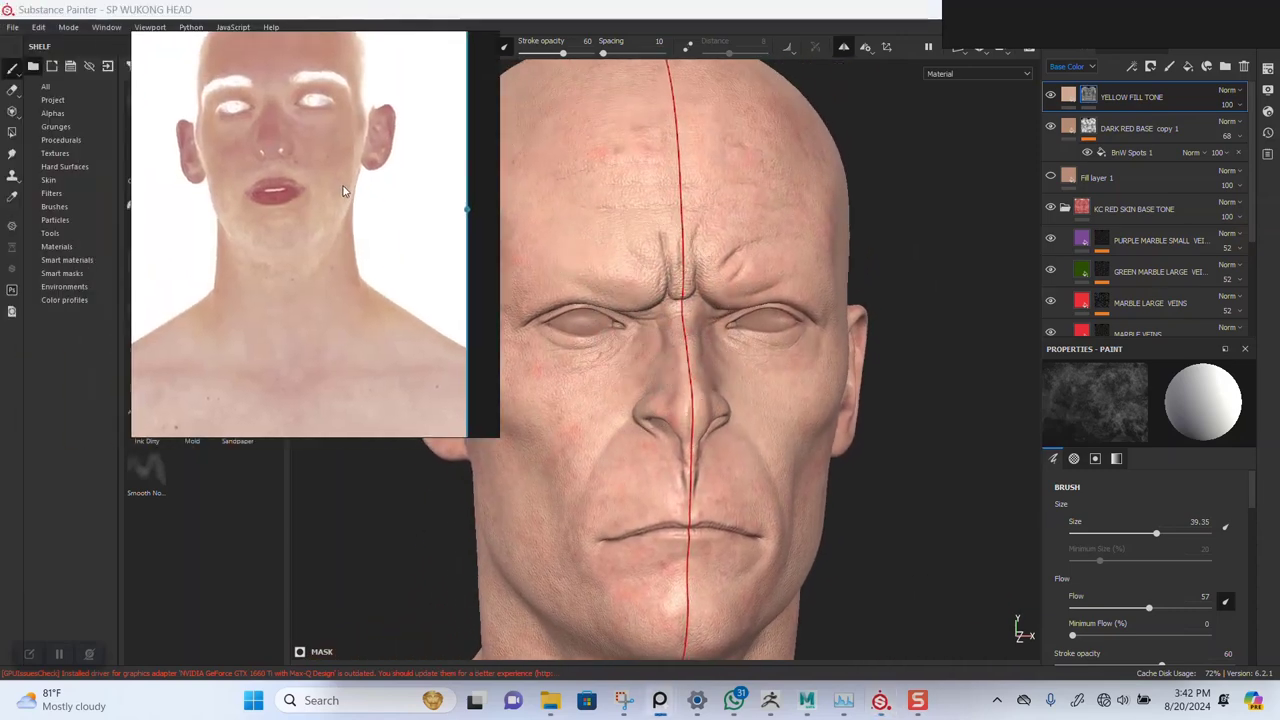
Examine the skin tones around the nose, mouth, chin and ears in the reference portrait and compare them with the painted head
scroll(315, 210, up, 4)
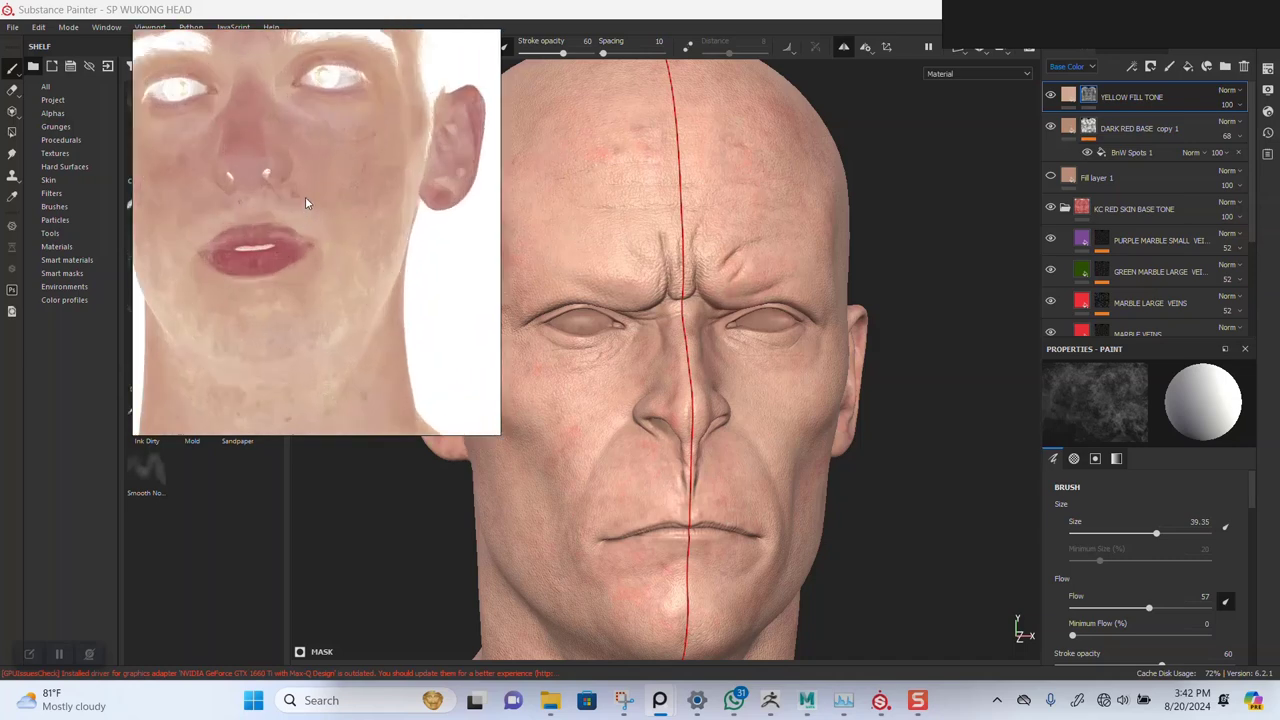
middle_drag(305, 197, 335, 297)
middle_drag(324, 236, 314, 269)
scroll(320, 250, down, 4)
scroll(311, 226, up, 2)
drag(313, 263, 313, 250)
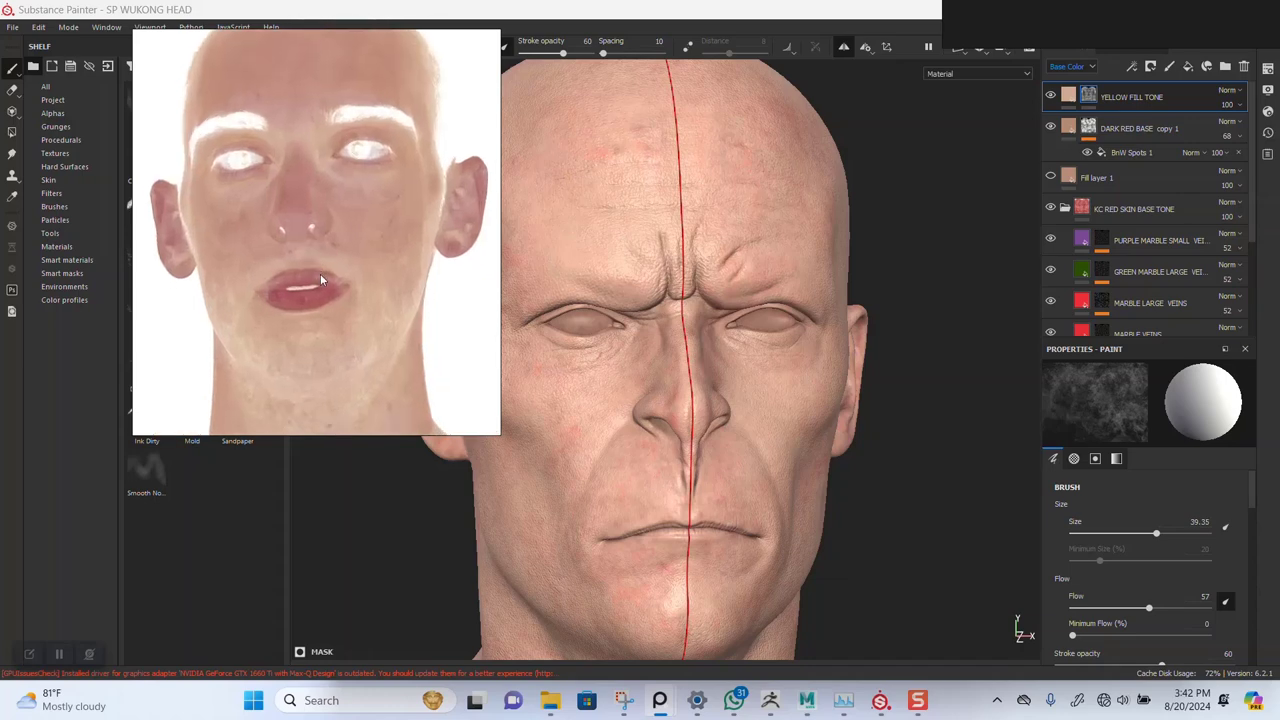
mouse_move(320, 274)
middle_down()
mouse_move(326, 289)
mouse_move(326, 252)
middle_up()
scroll(342, 308, up, 4)
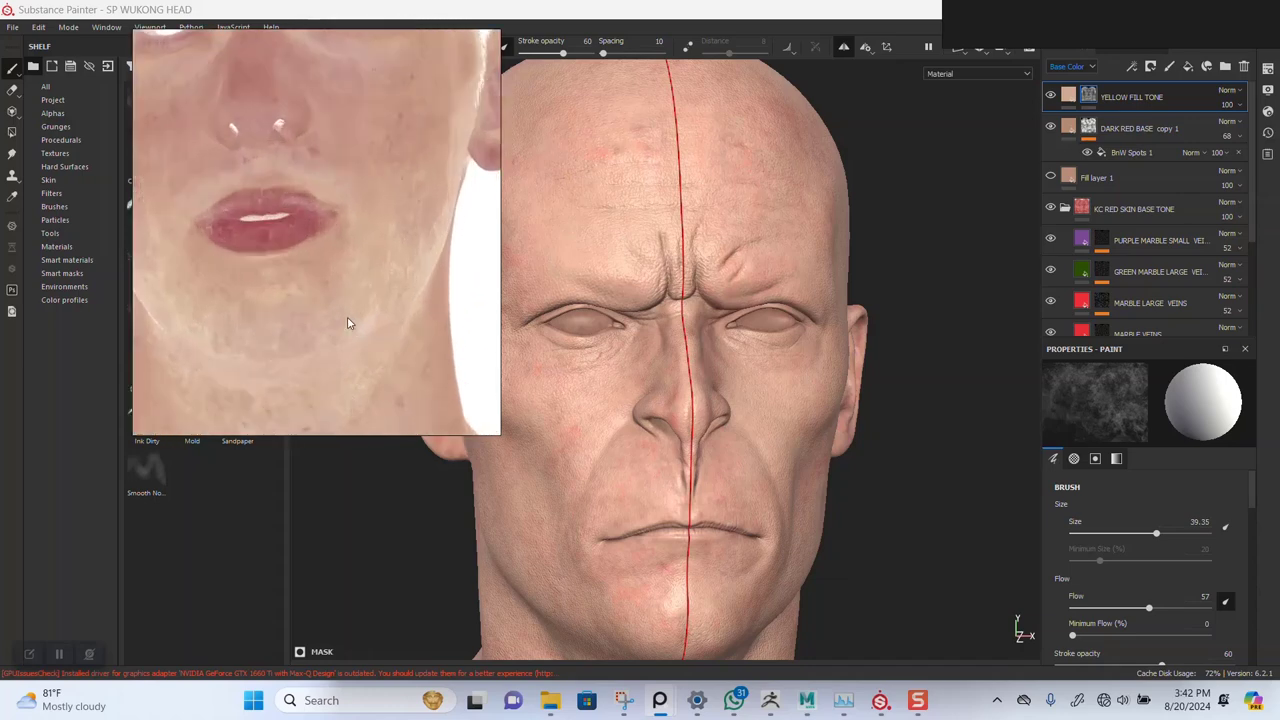
scroll(343, 309, down, 2)
scroll(342, 307, up, 2)
scroll(342, 307, up, 1)
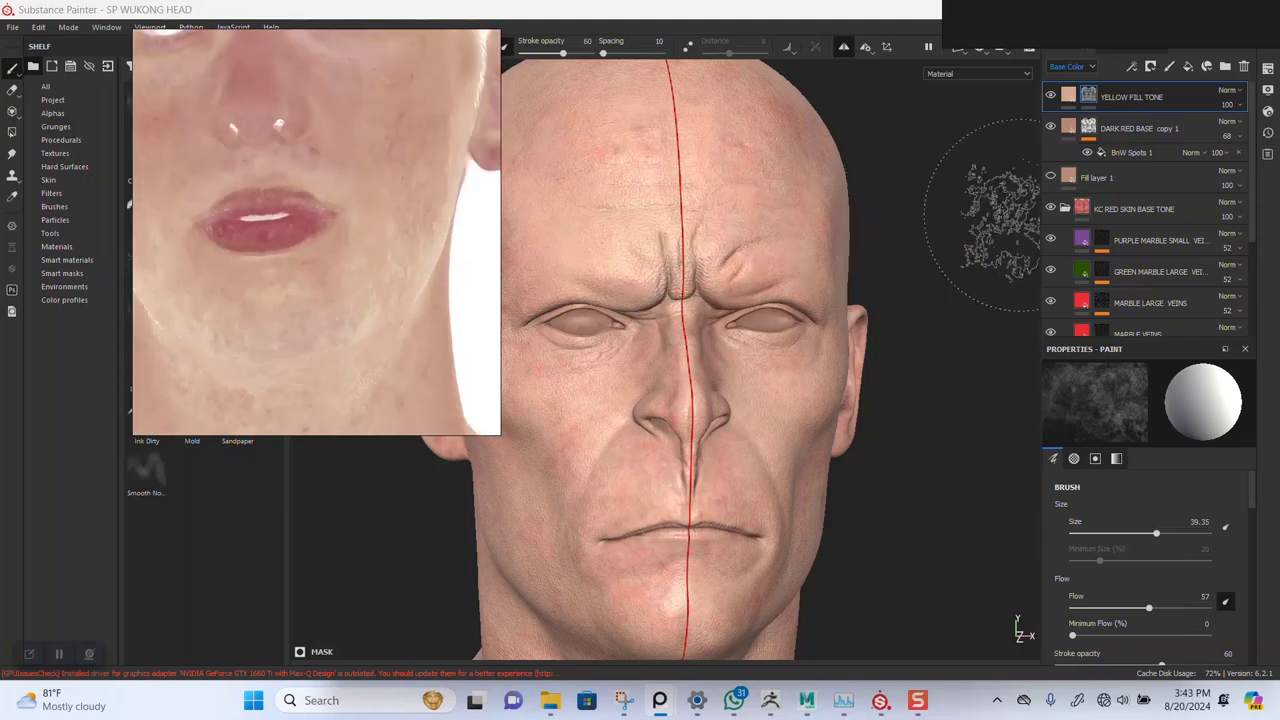
scroll(865, 288, down, 1)
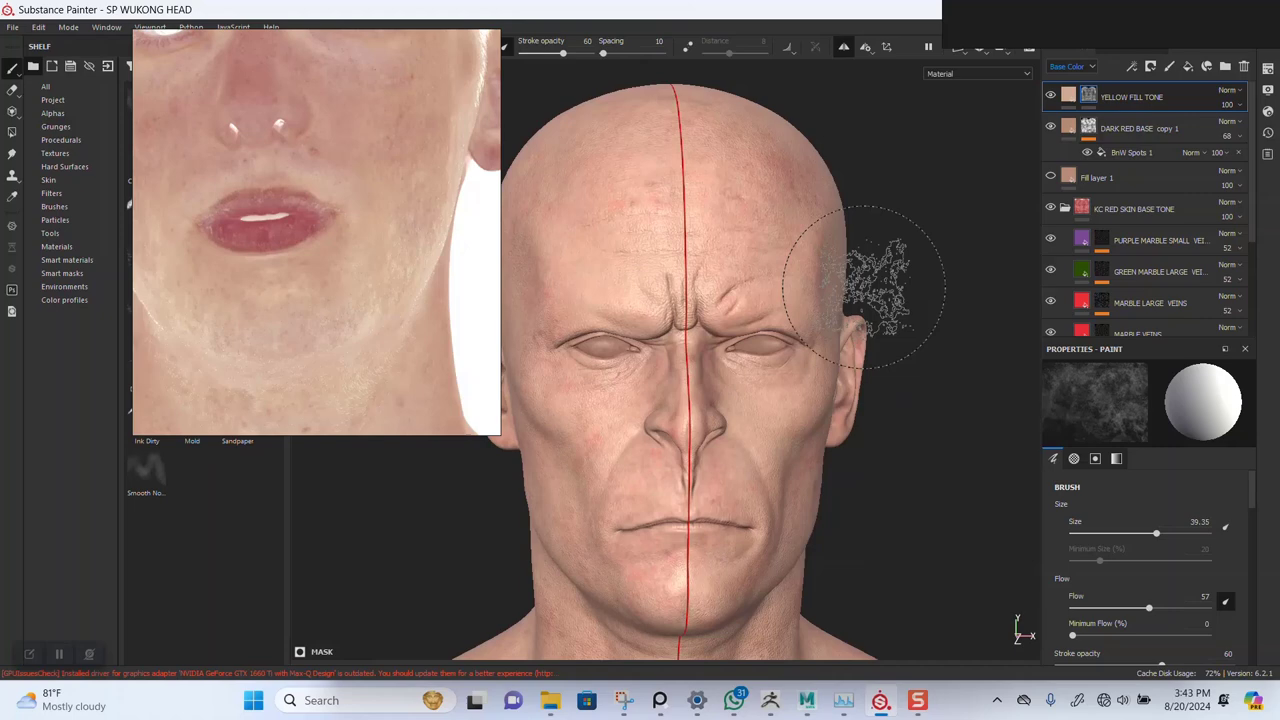
mouse_move(864, 287)
alt+mouse_down()
mouse_move(884, 284)
mouse_move(863, 281)
mouse_move(872, 264)
mouse_move(893, 292)
mouse_move(854, 289)
mouse_move(867, 290)
alt+mouse_up()
alt+middle_drag(867, 290, 883, 263)
mouse_move(812, 293)
alt+mouse_down()
mouse_move(809, 260)
mouse_move(823, 297)
mouse_move(834, 283)
alt+mouse_up()
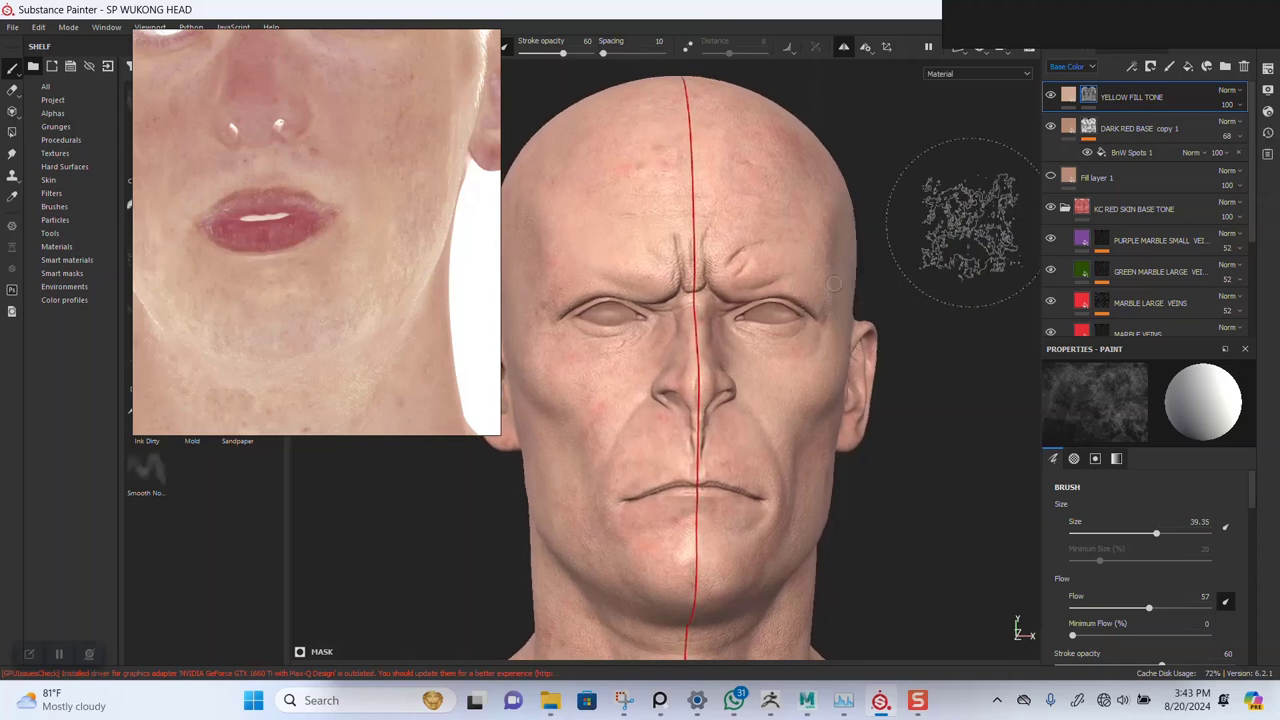
Duplicate the YELLOW FILL TONE layer and replace the copy's mask with a black mask
double_click(1123, 99)
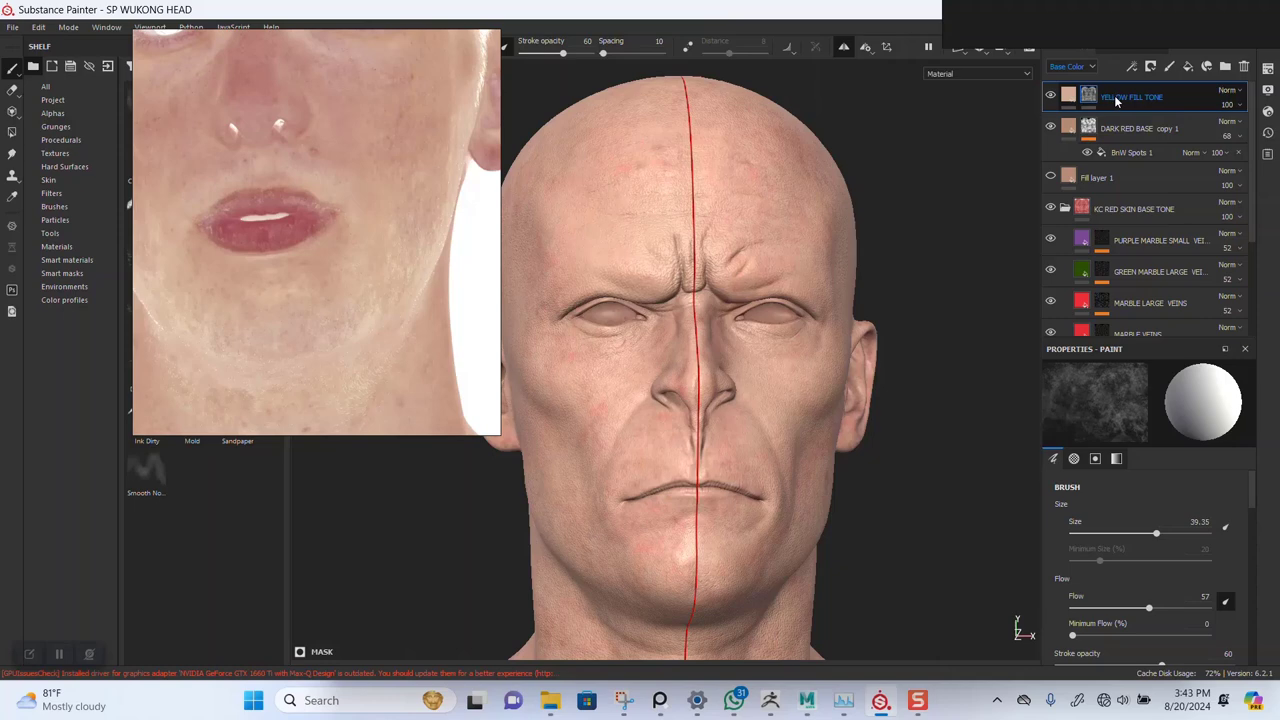
key(ctrl+d)
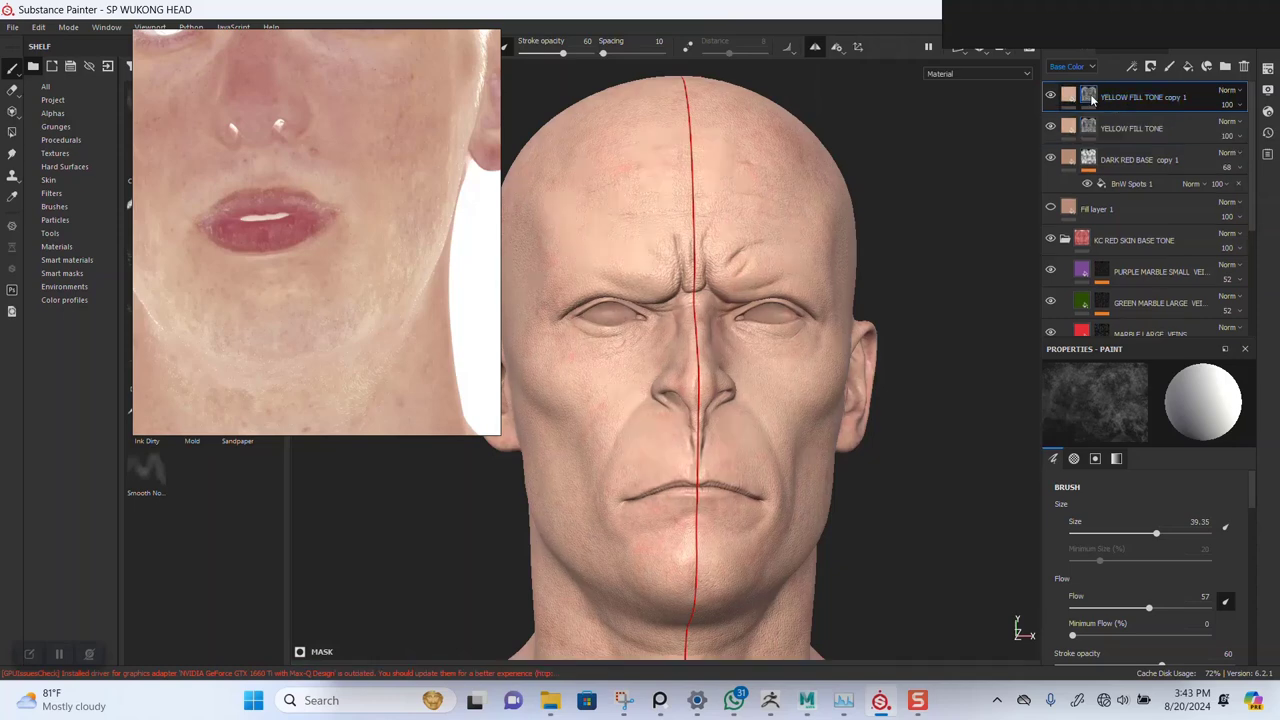
right_click(1092, 97)
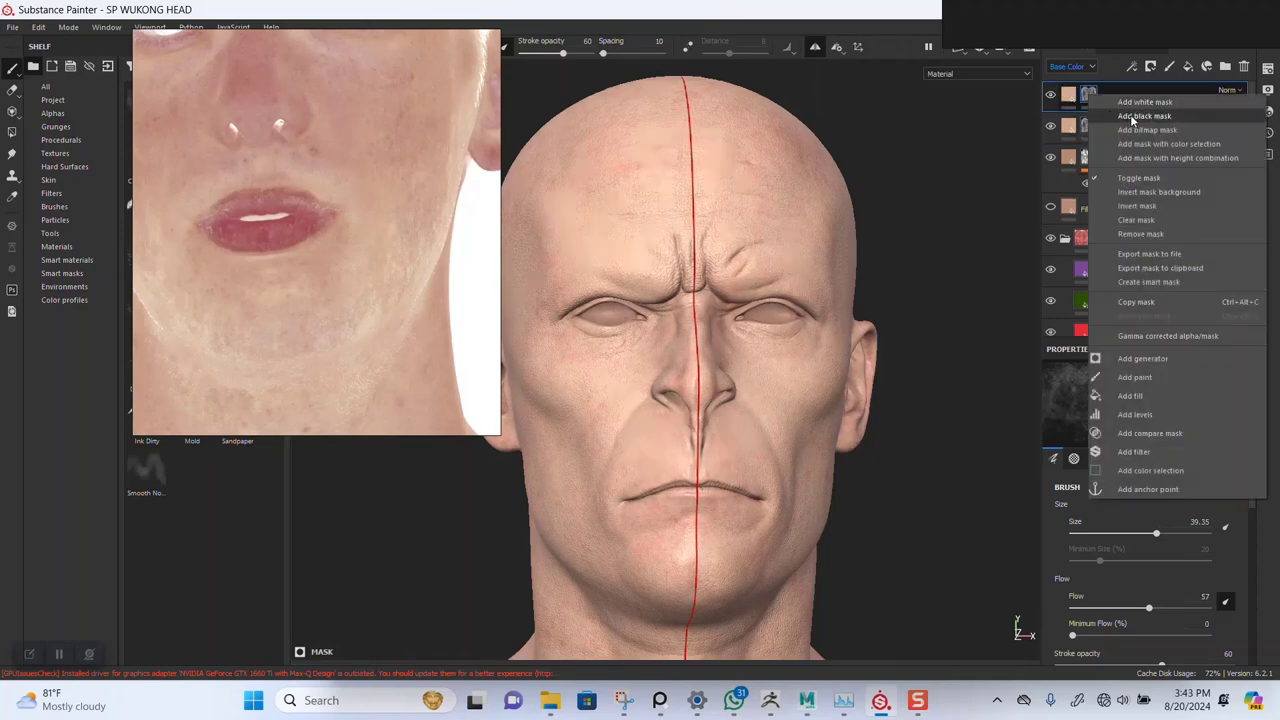
click(1132, 116)
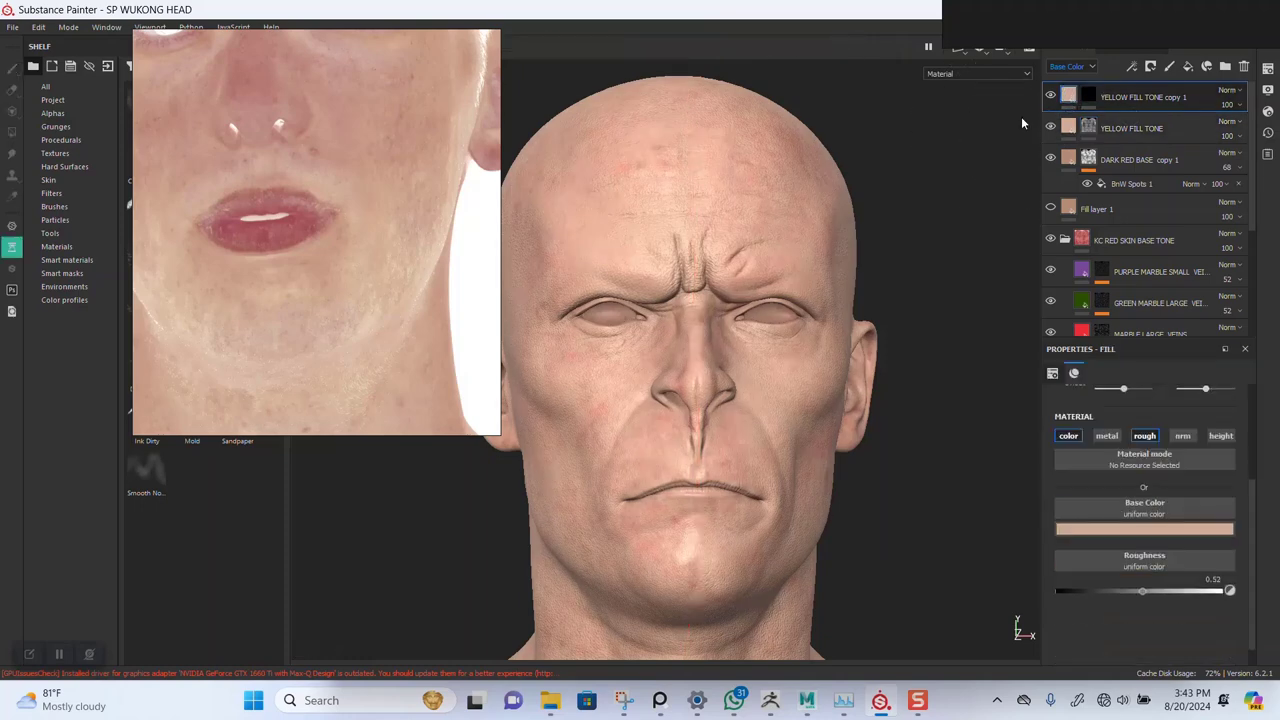
Sample the pale pink chest skin in the reference portrait as the base color of YELLOW FILL TONE copy 1
scroll(237, 246, down, 5)
drag(261, 239, 340, 200)
drag(304, 363, 313, 288)
scroll(313, 290, up, 2)
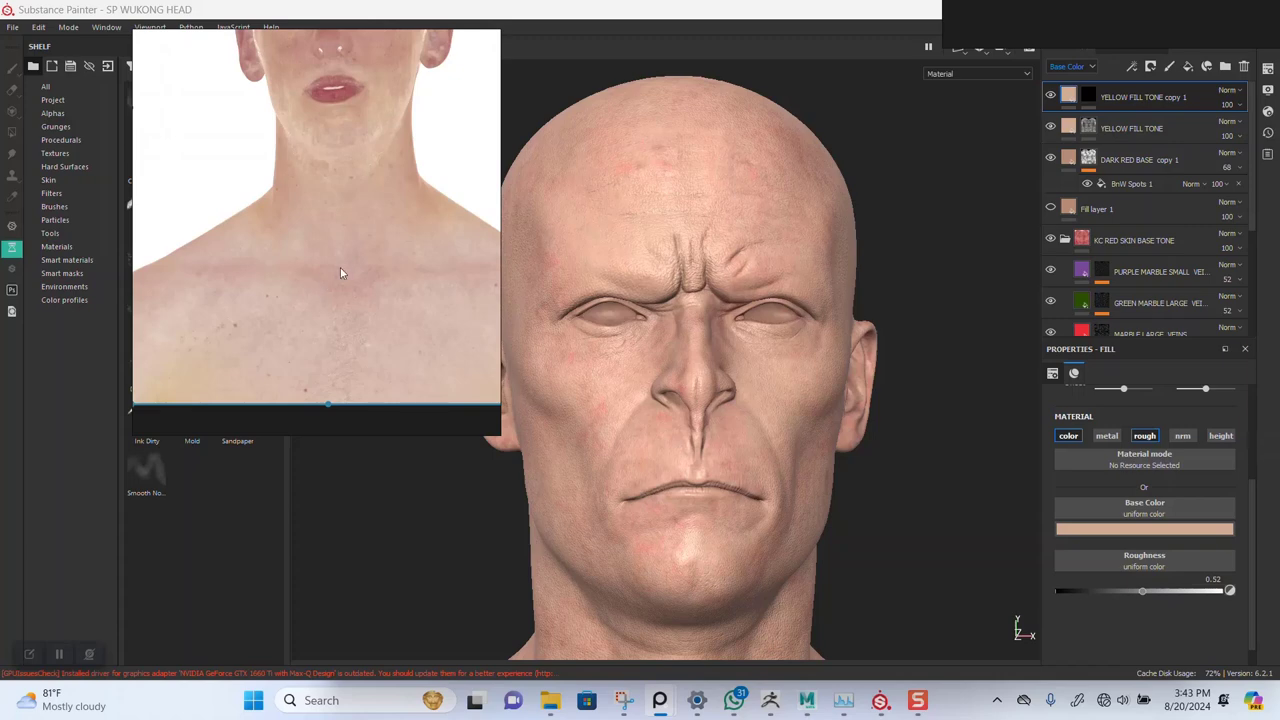
scroll(343, 279, down, 2)
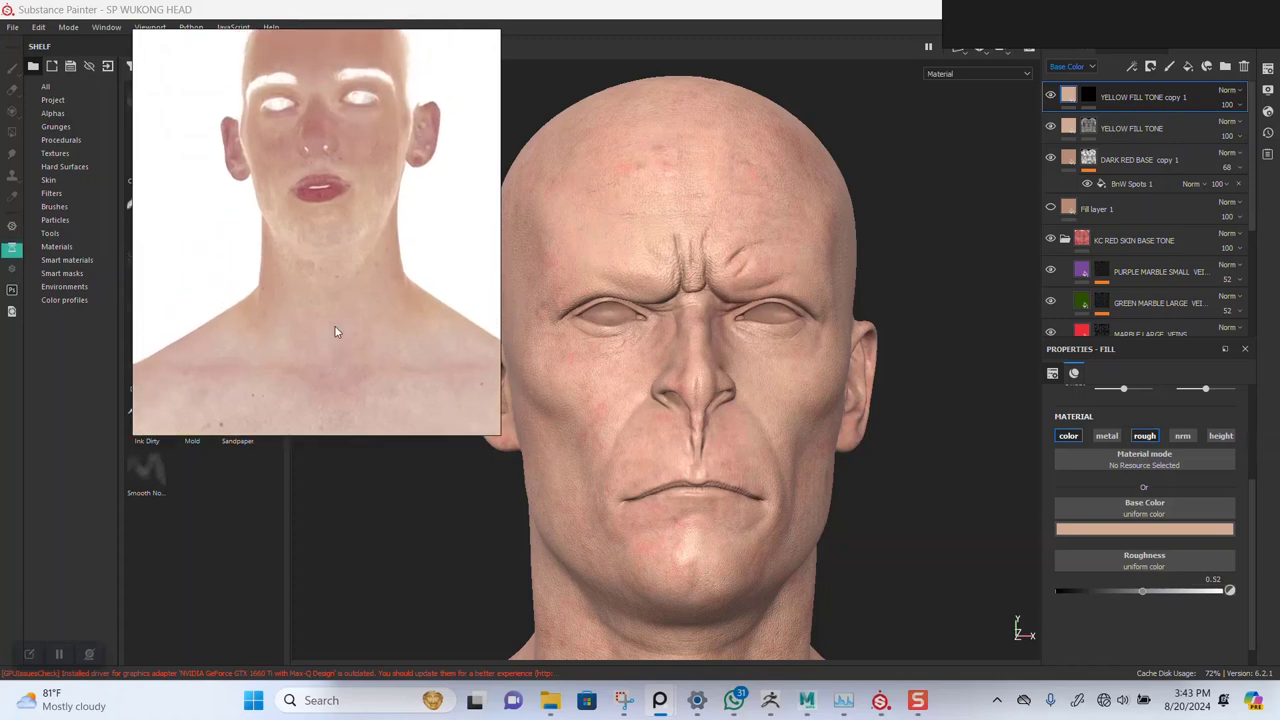
scroll(339, 310, up, 2)
scroll(337, 314, up, 3)
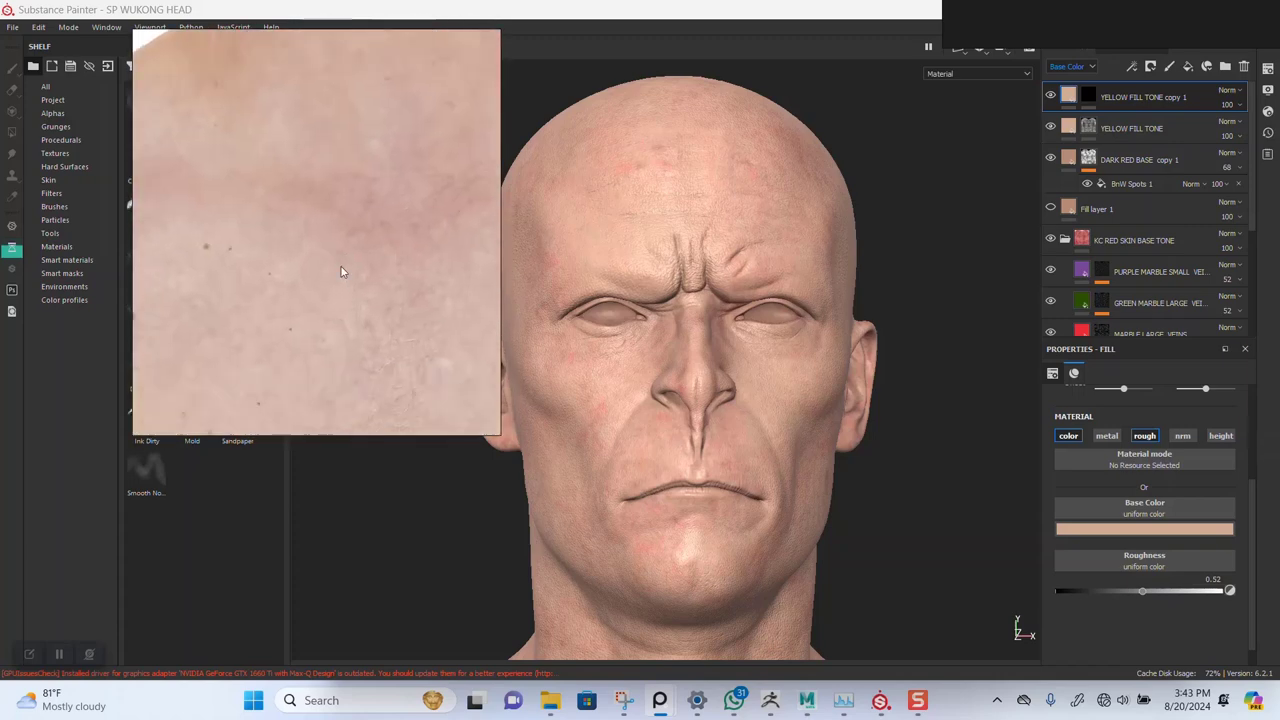
scroll(343, 271, down, 1)
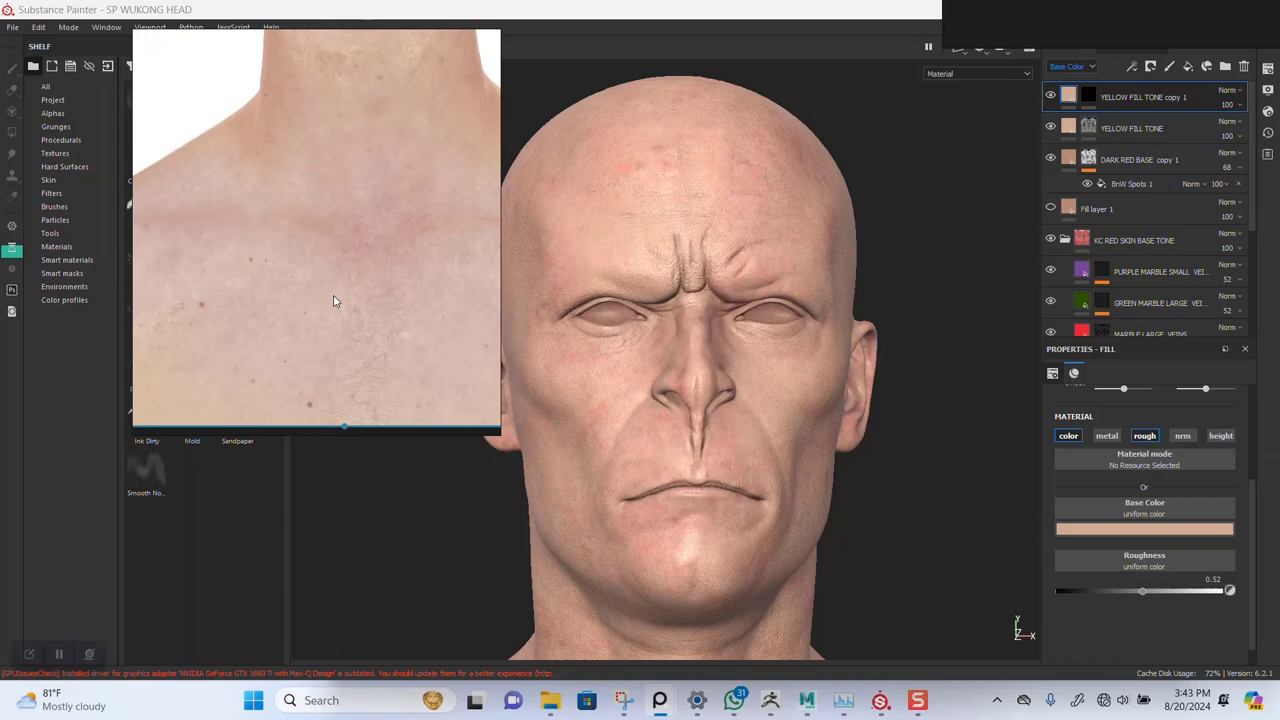
click(1135, 527)
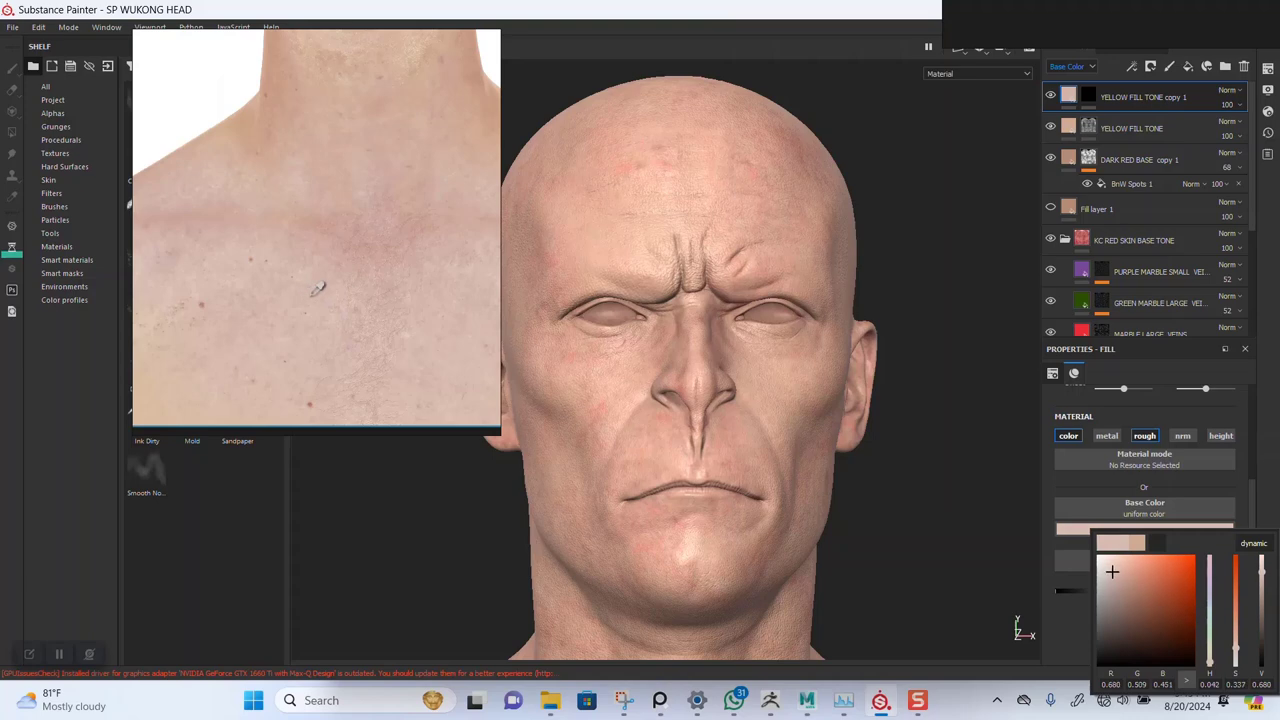
Hide YELLOW FILL TONE and DARK RED BASE copy 1, save the project and inspect the red skin base underneath
click(1051, 126)
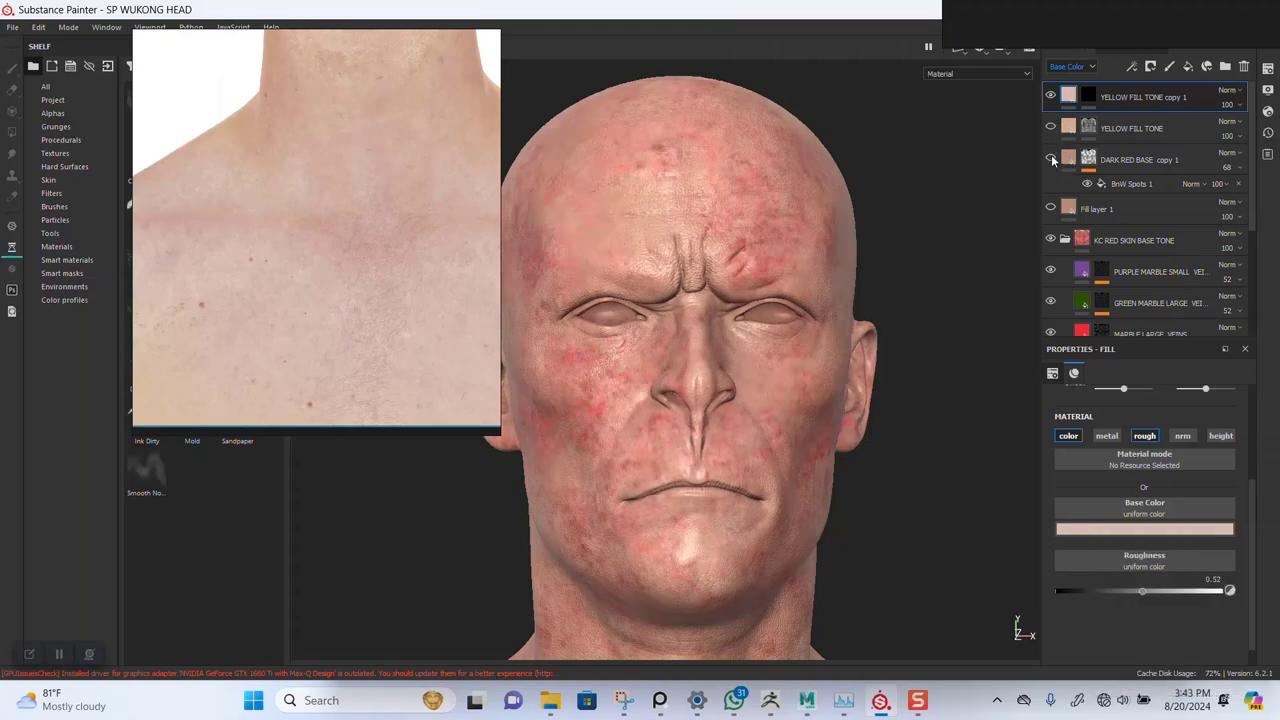
click(1051, 159)
key(ctrl+s)
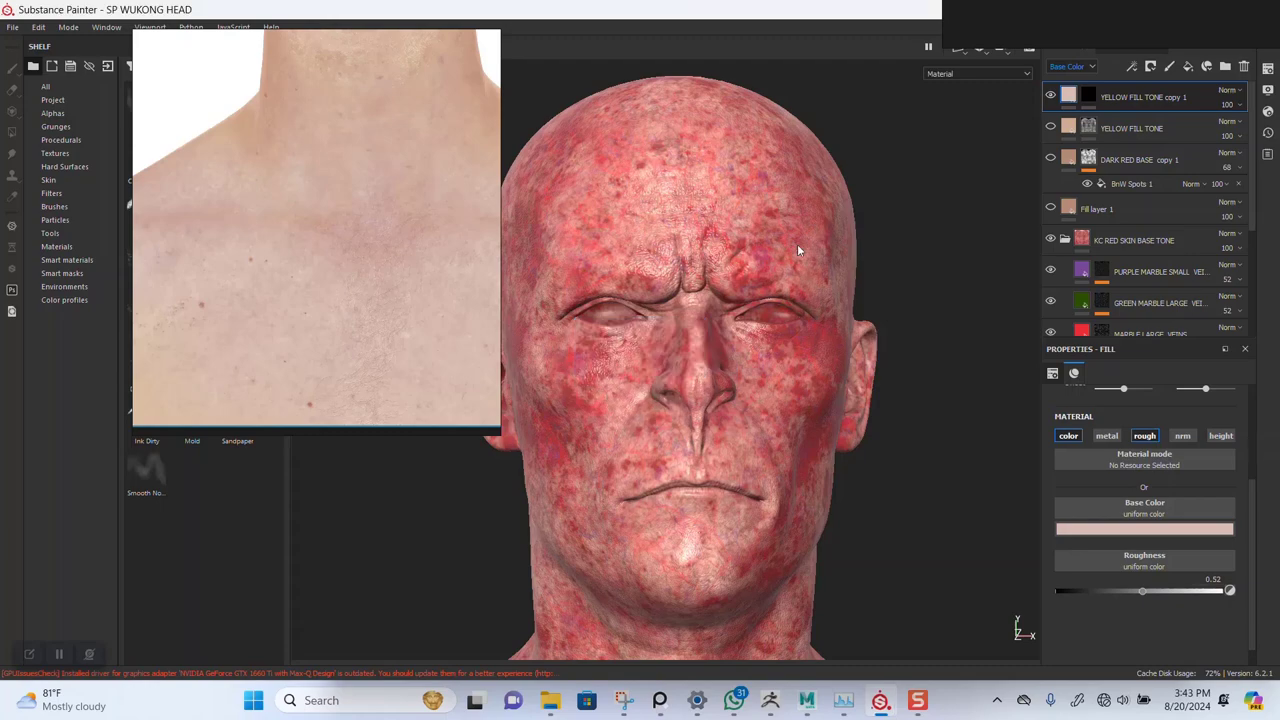
scroll(872, 290, up, 3)
scroll(872, 290, down, 1)
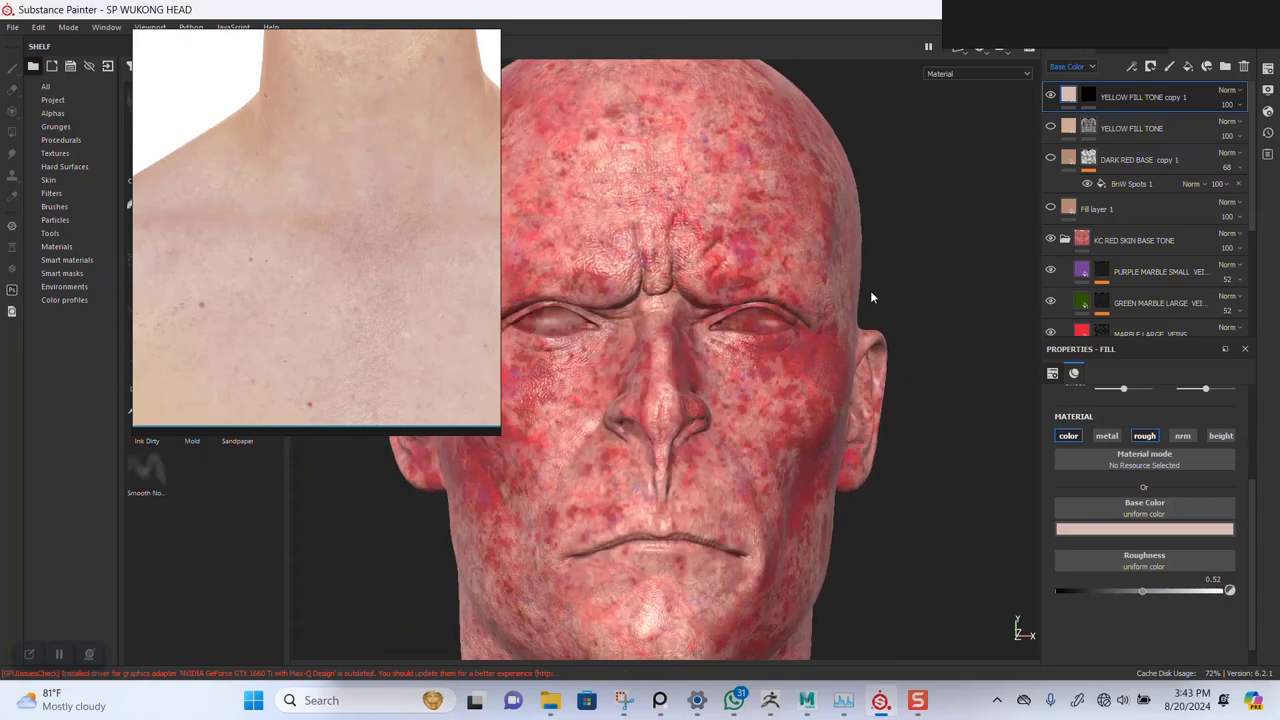
alt+drag(870, 290, 859, 274)
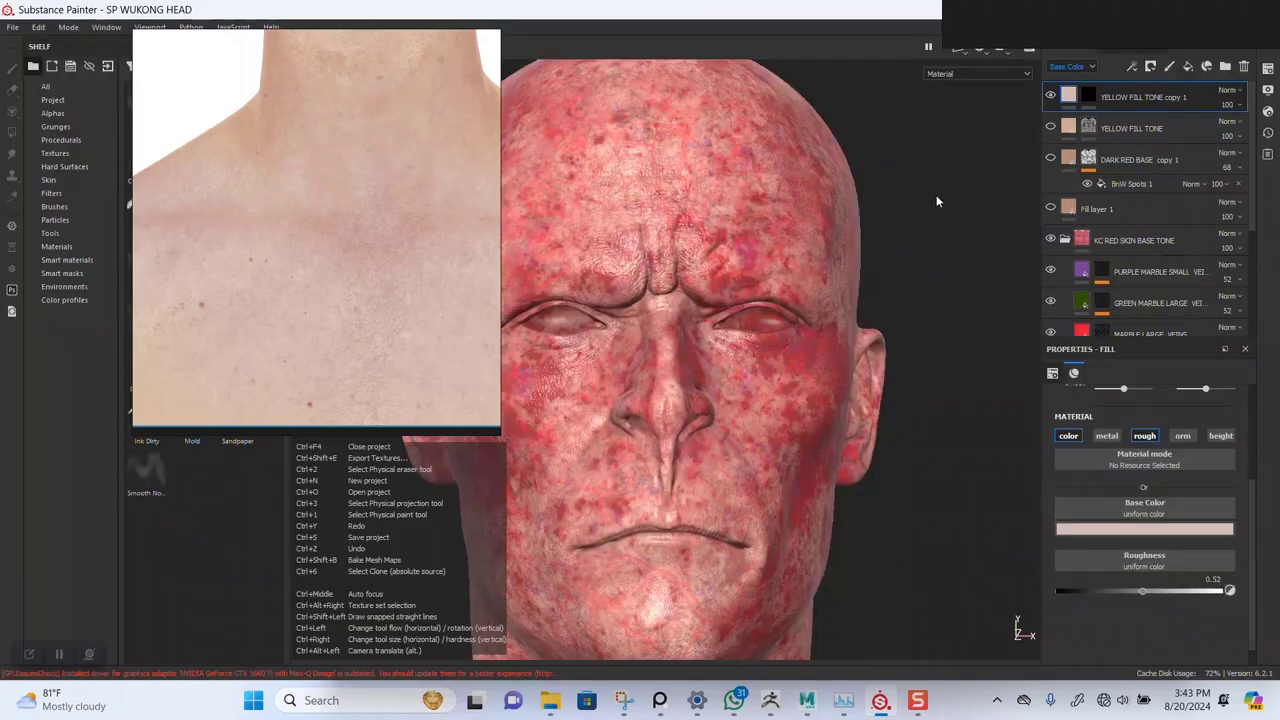
Collapse the KC RED SKIN BASE TONE folder, check the head with it hidden, and show the folder and both tone layers again
click(1086, 157)
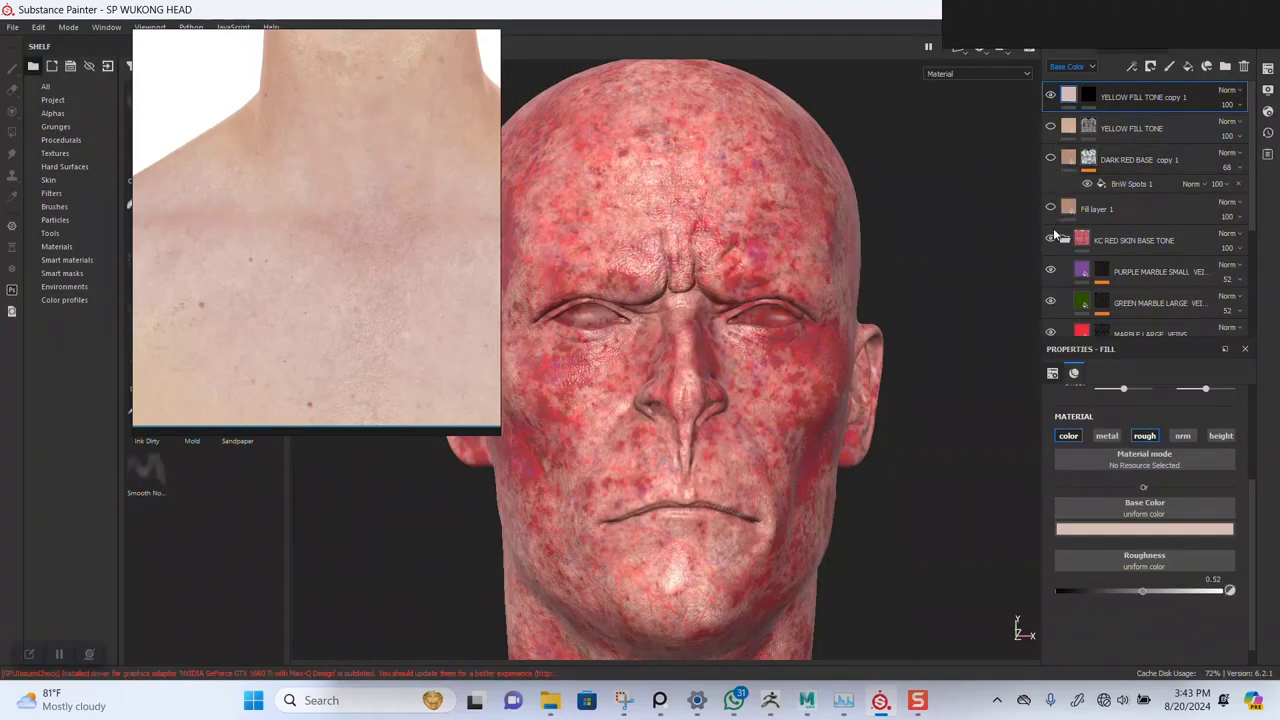
click(1064, 240)
click(1050, 240)
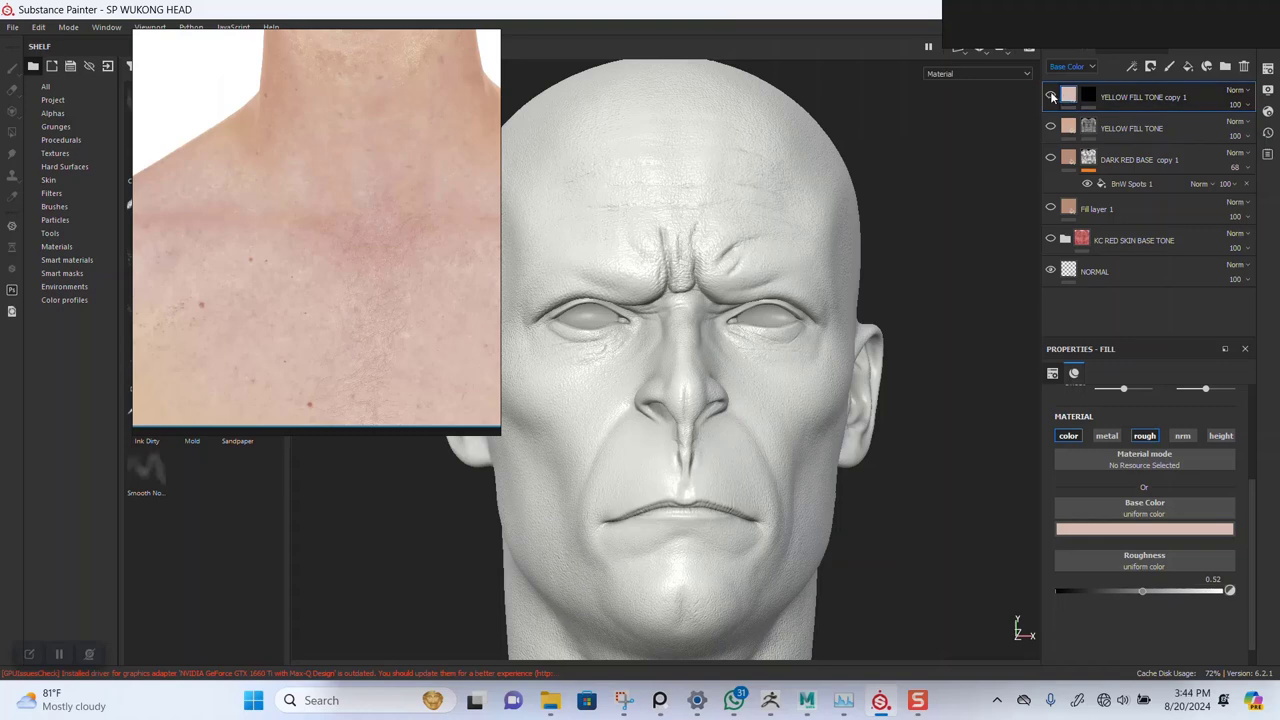
click(1088, 96)
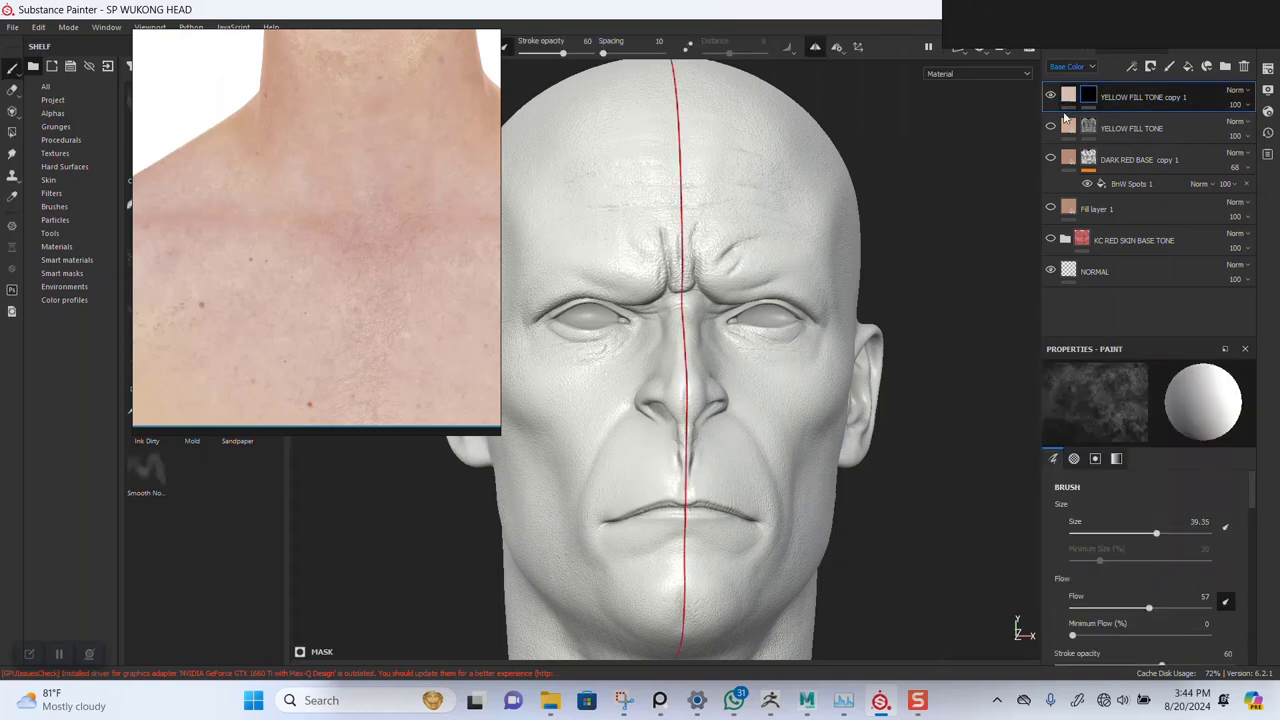
click(1050, 241)
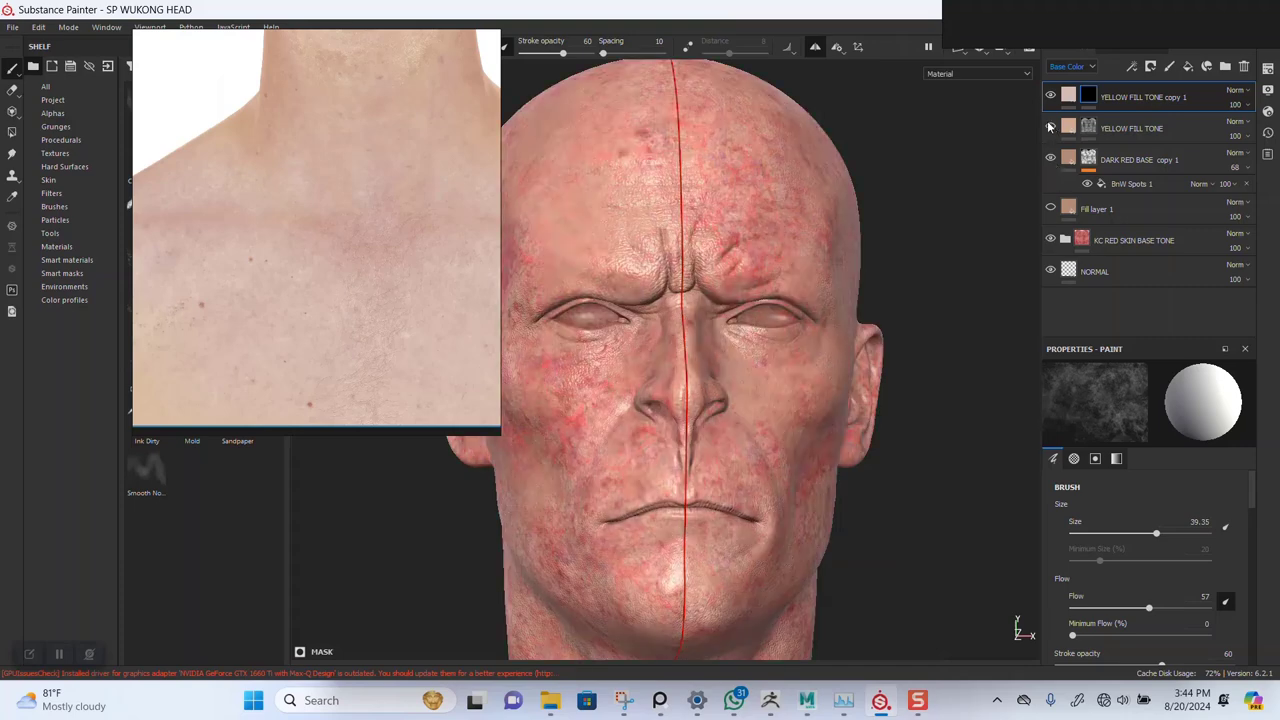
click(1050, 127)
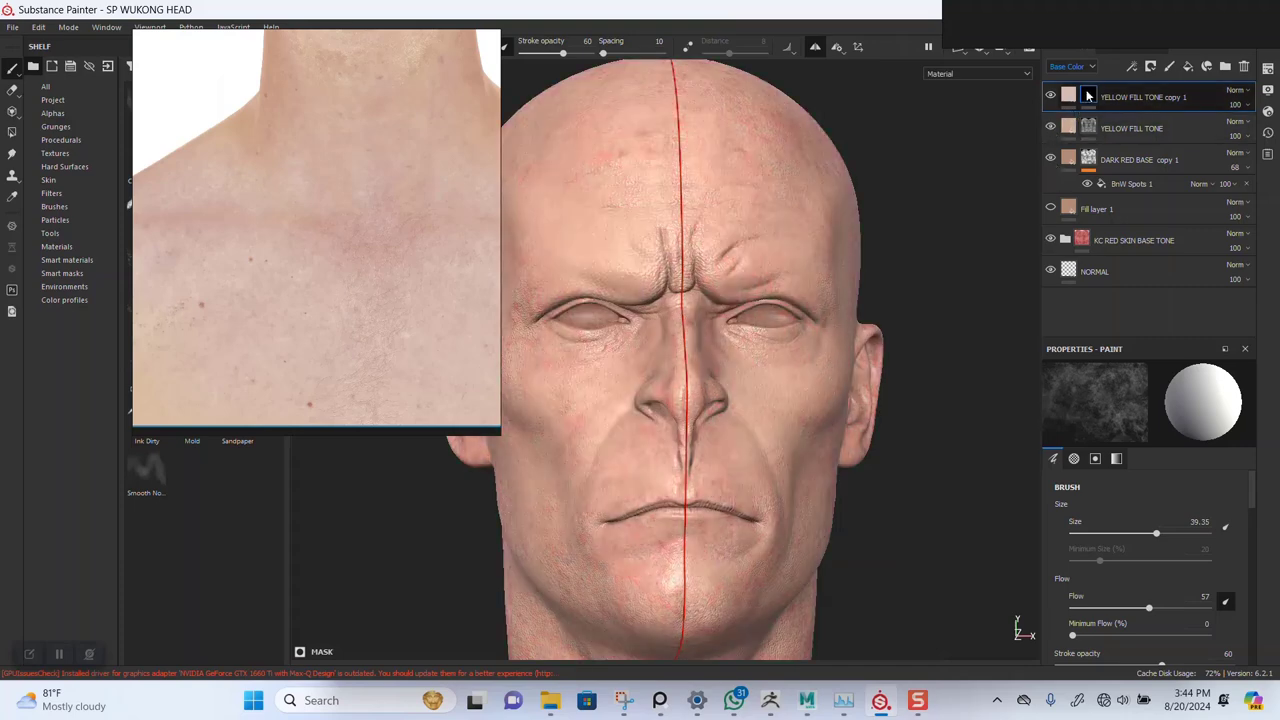
Remove the mask from YELLOW FILL TONE copy 1 and resample its base color from the reference portrait's chest skin
right_click(1088, 95)
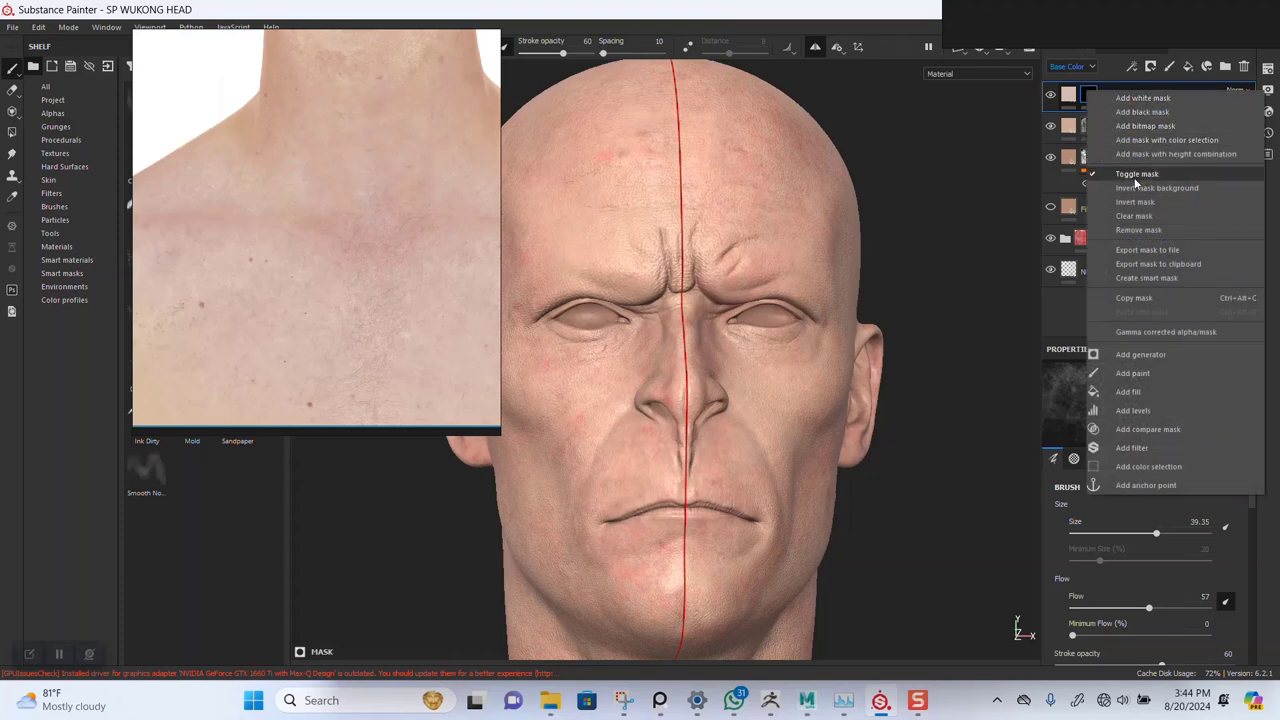
click(1138, 230)
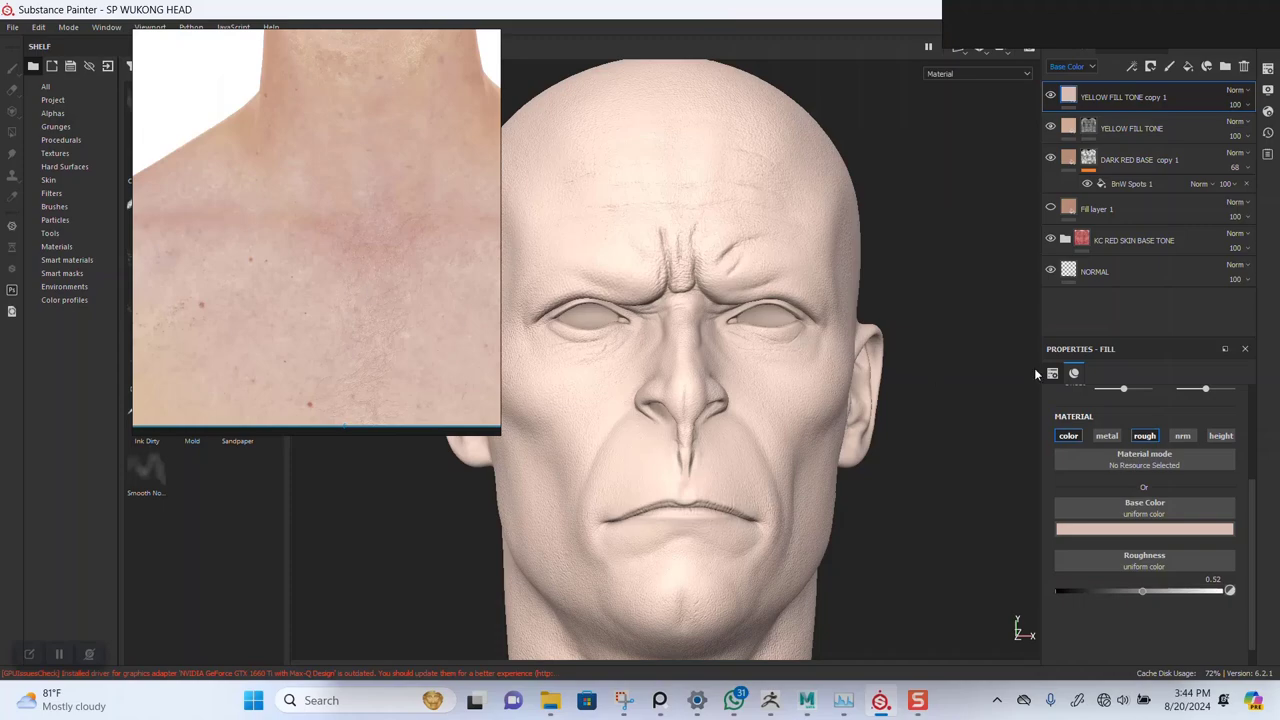
click(1106, 530)
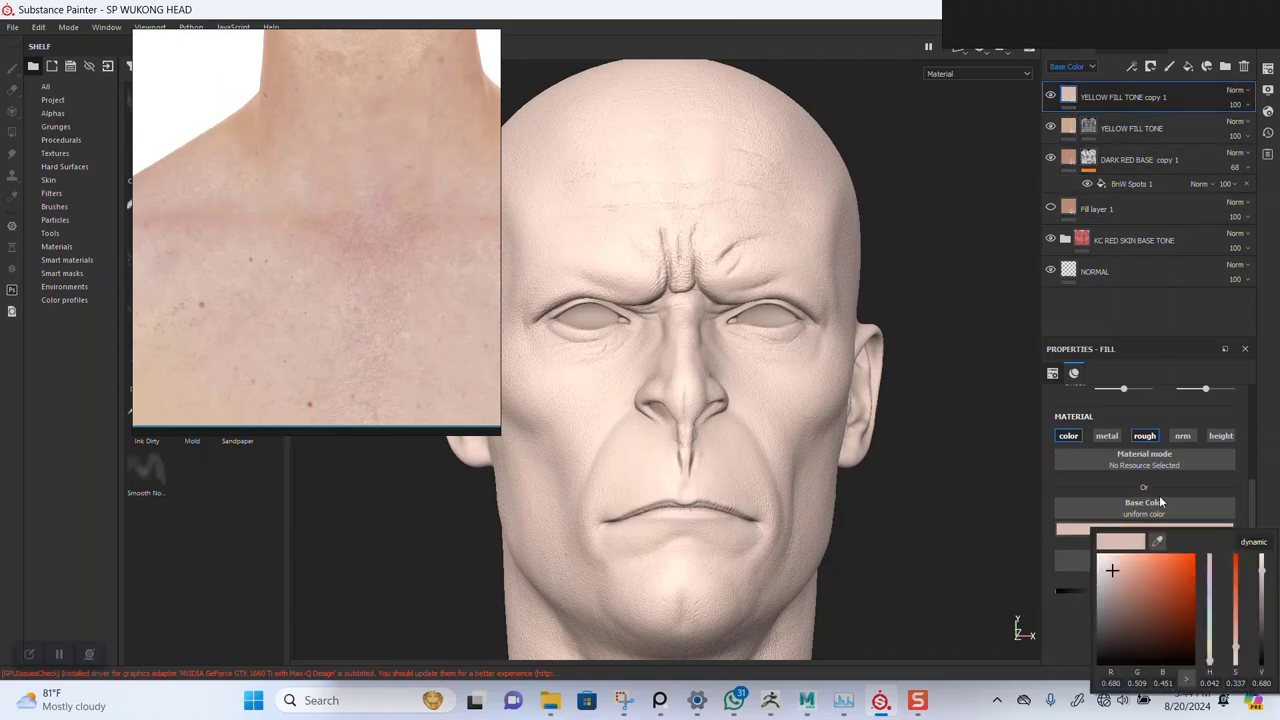
click(1158, 541)
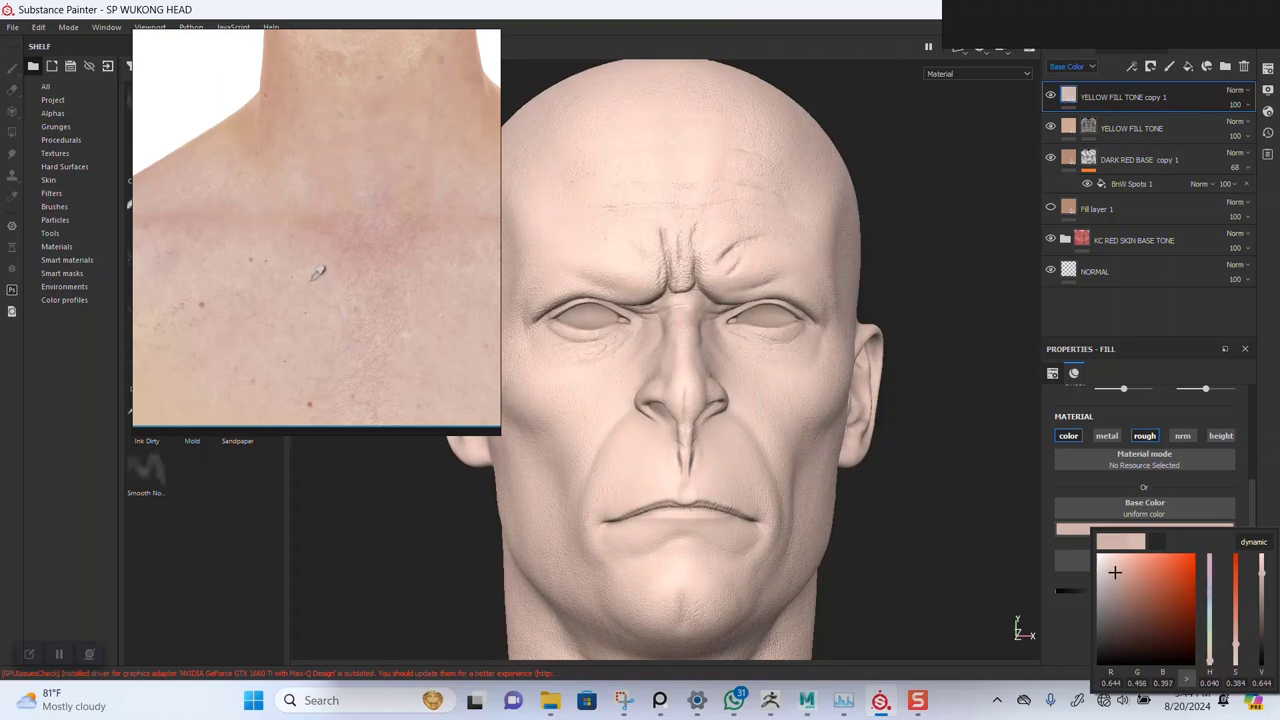
click(848, 464)
Compare the solid pink tone on the full bust with the face, neck and chest of the reference portrait
scroll(848, 464, down, 3)
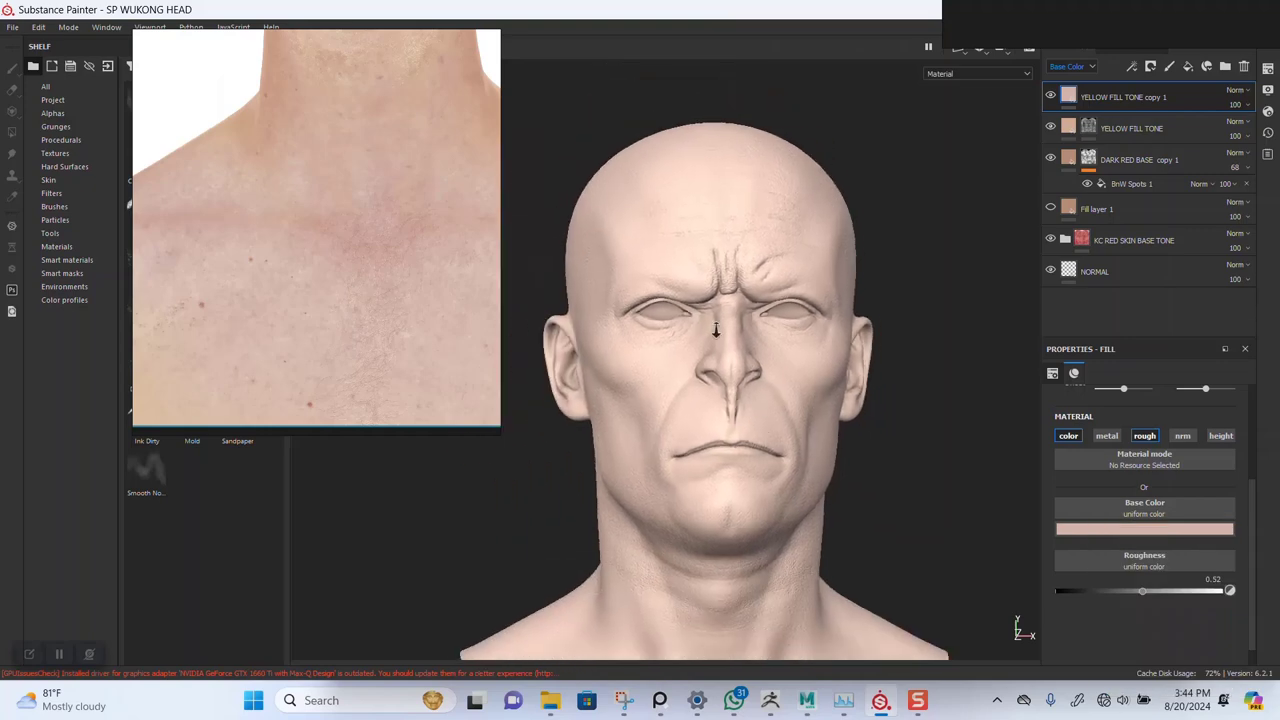
click(302, 268)
scroll(302, 268, down, 3)
scroll(305, 240, up, 5)
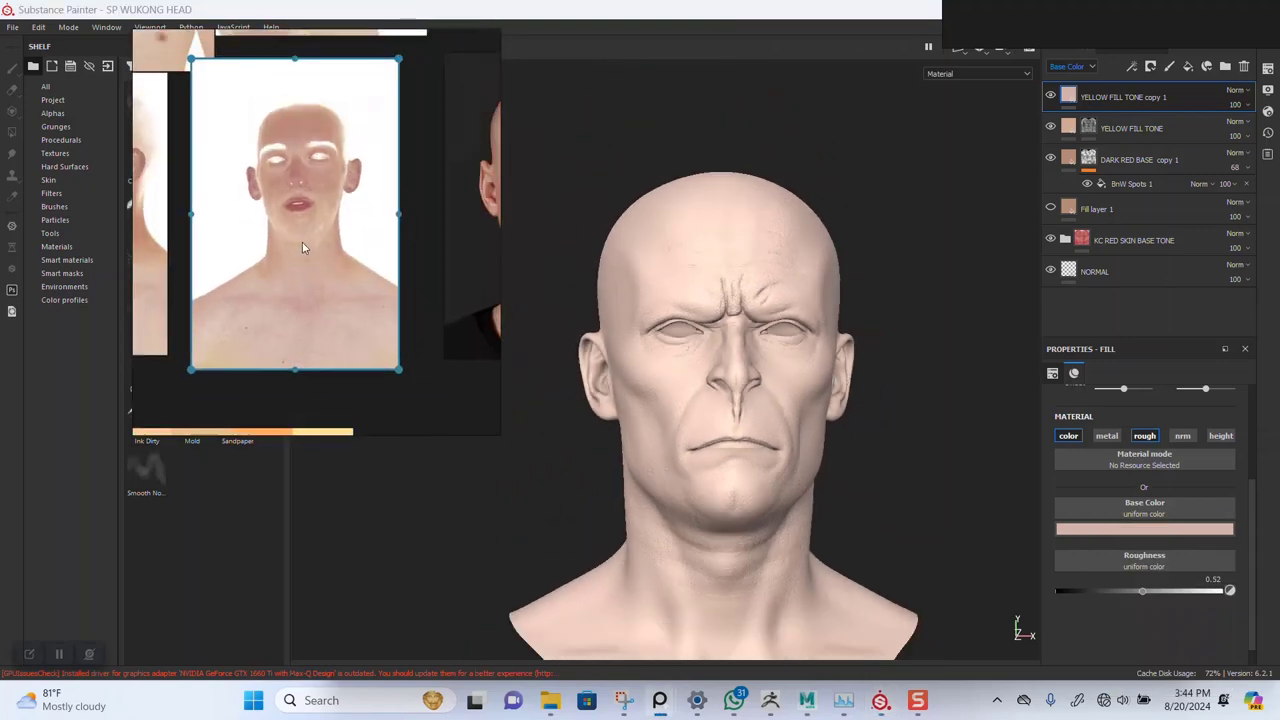
scroll(818, 480, up, 2)
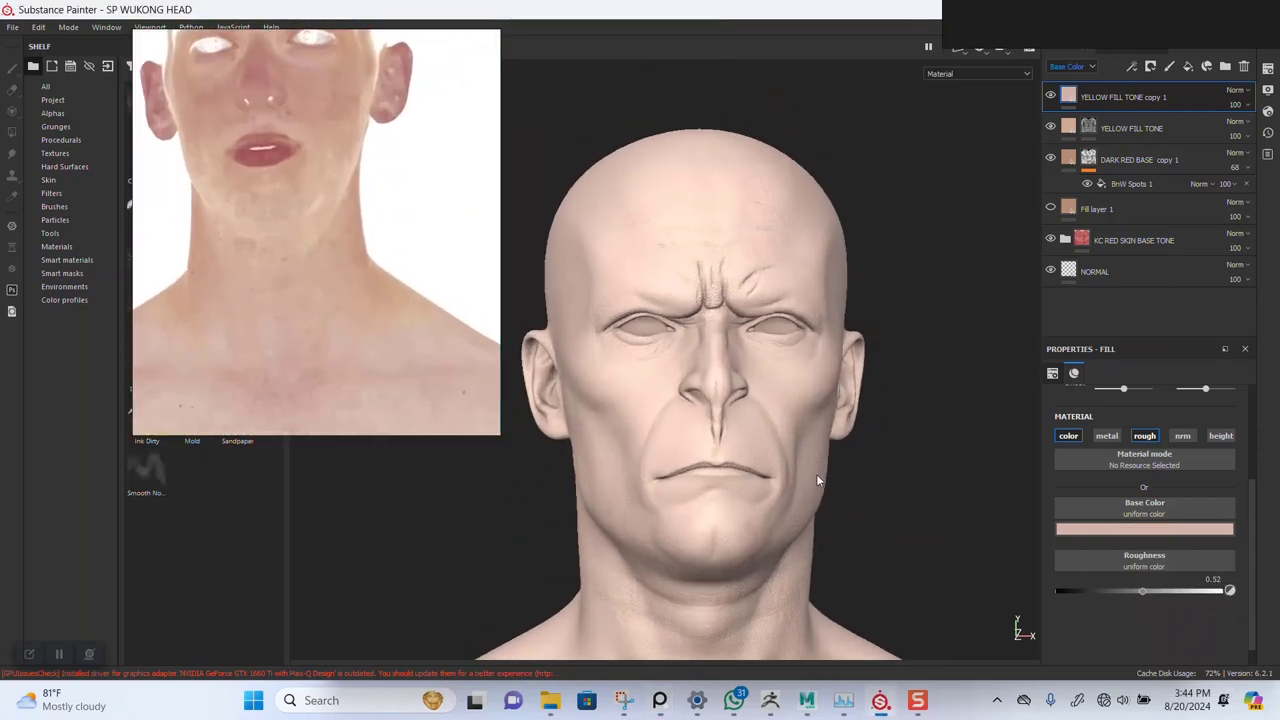
alt+drag(783, 383, 770, 413)
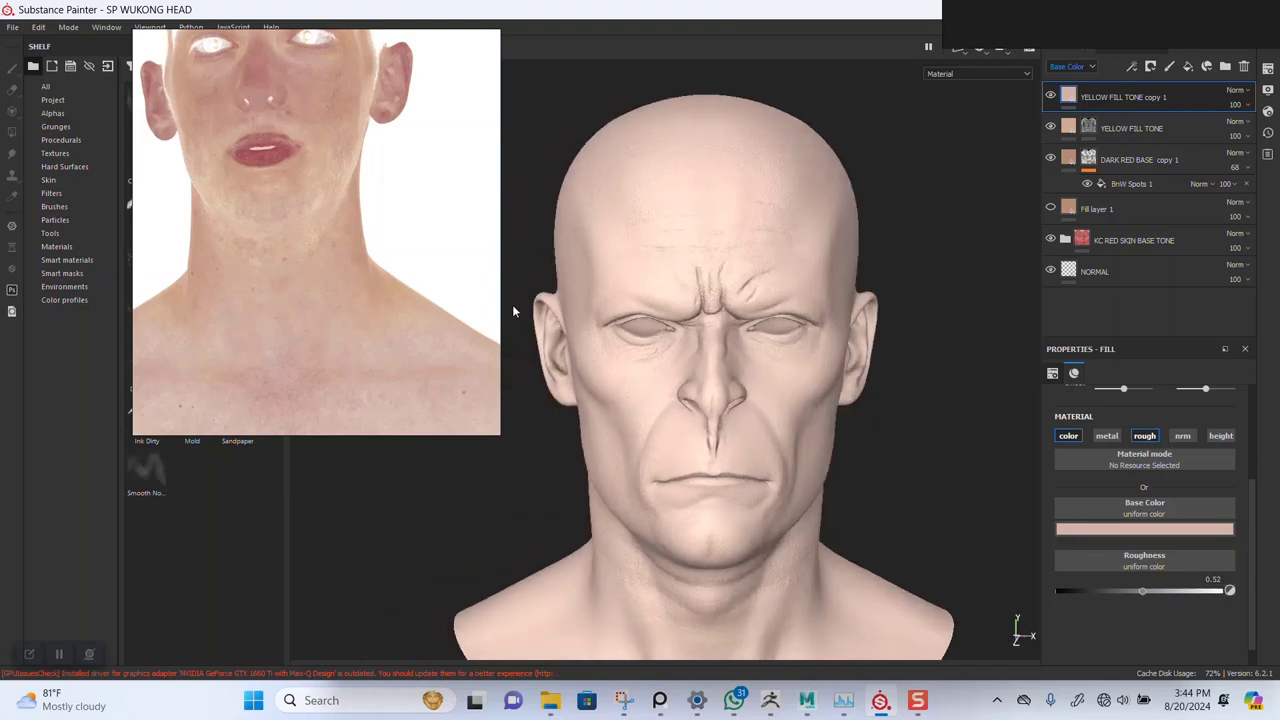
alt+drag(512, 311, 801, 313)
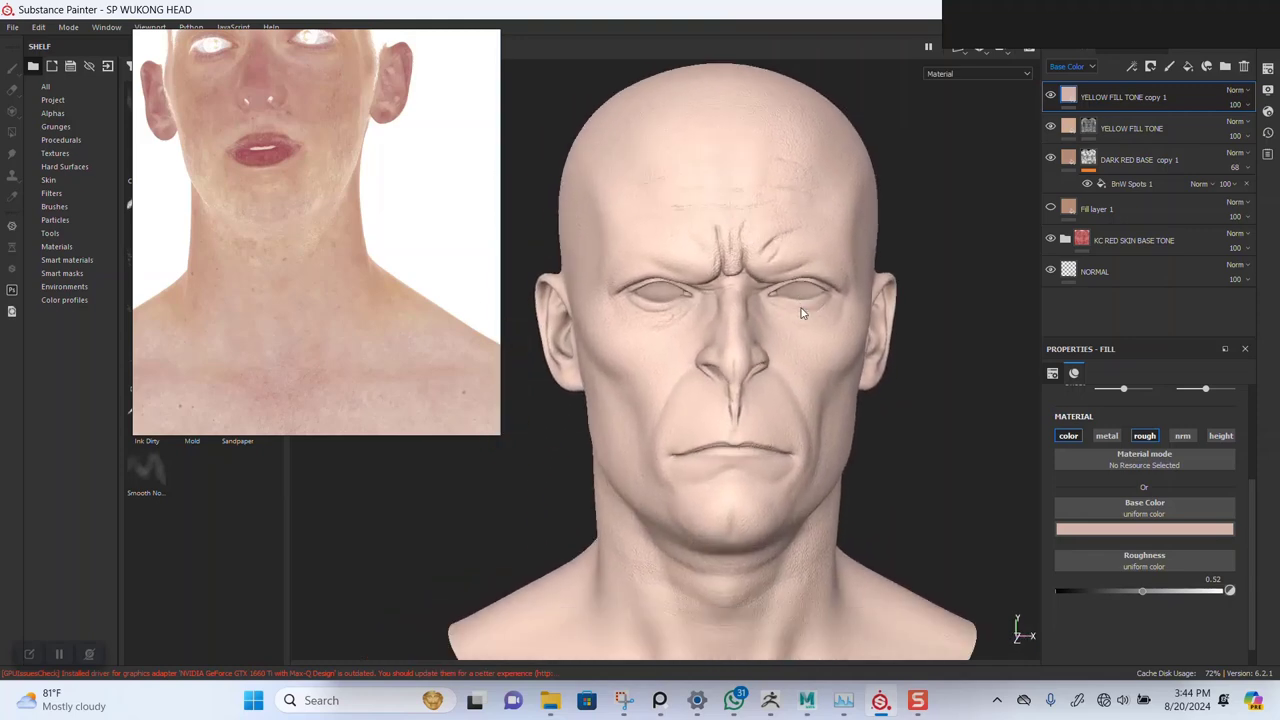
Add a black mask to YELLOW FILL TONE copy 1 and activate the paint brush
scroll(801, 313, up, 3)
right_click(1081, 99)
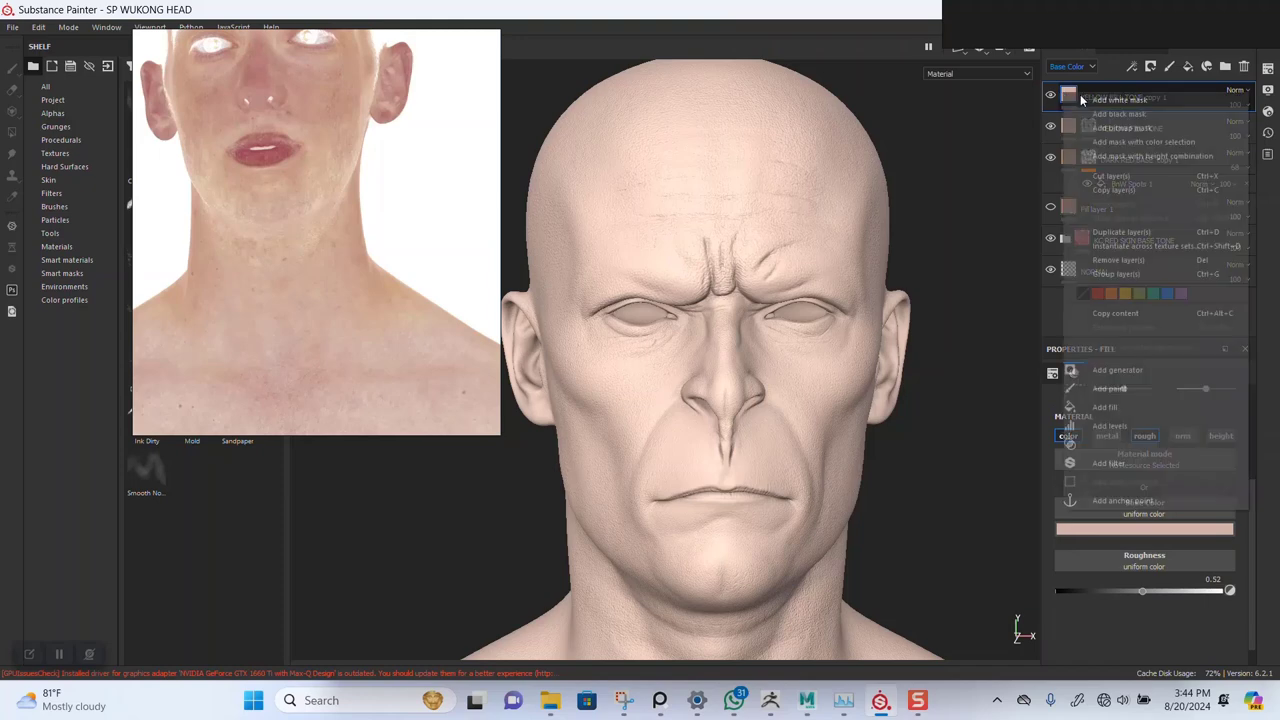
click(1119, 114)
key(1)
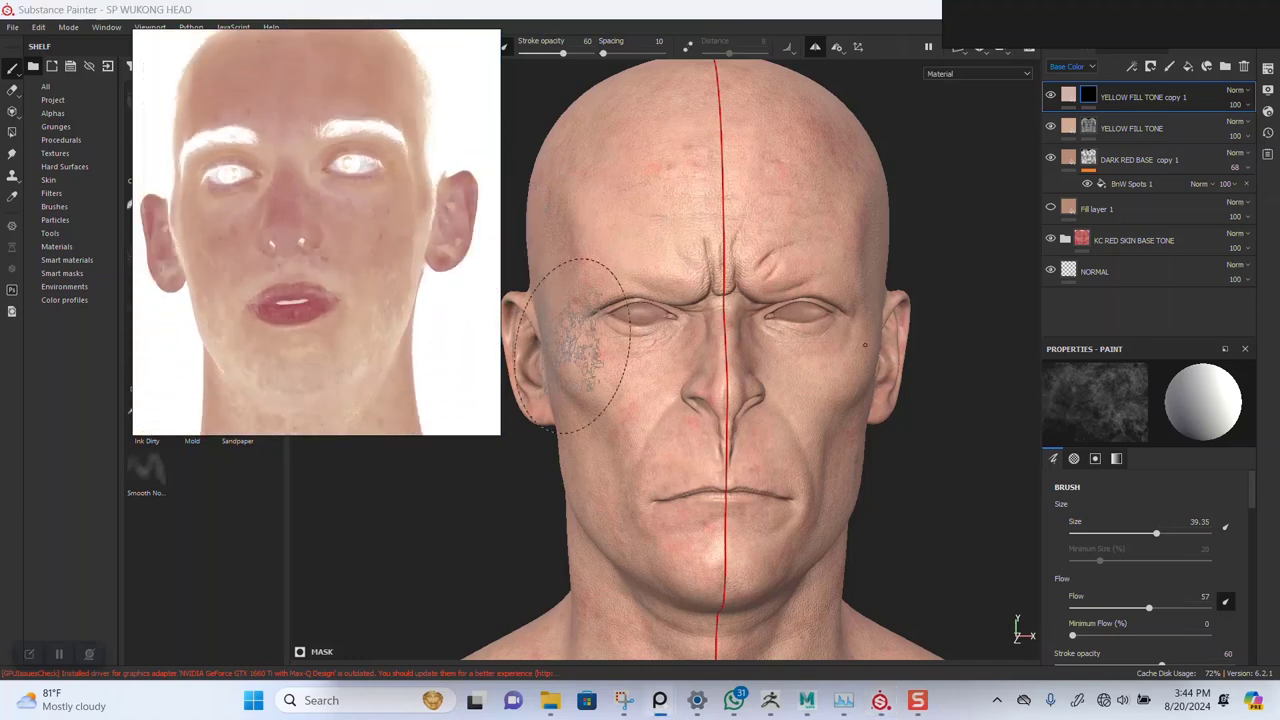
Reduce the brush size to 16.58, paint the pale pink tone into the mask under the eyes and check it in the Base Color channel
scroll(733, 290, up, 2)
scroll(748, 355, up, 4)
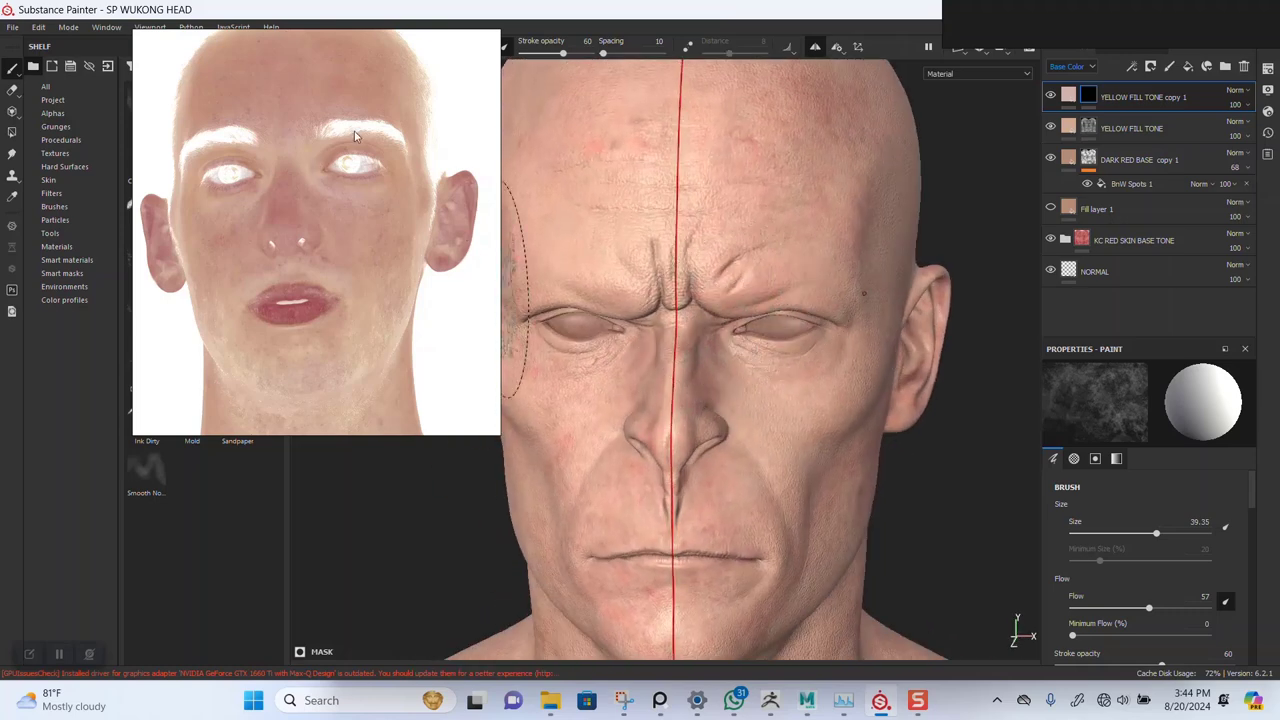
alt+right_drag(756, 335, 758, 465)
key(bracketleft)
key(bracketleft)
key(bracketleft)
key(bracketleft)
key(bracketleft)
key(bracketleft)
key(bracketleft)
key(bracketleft)
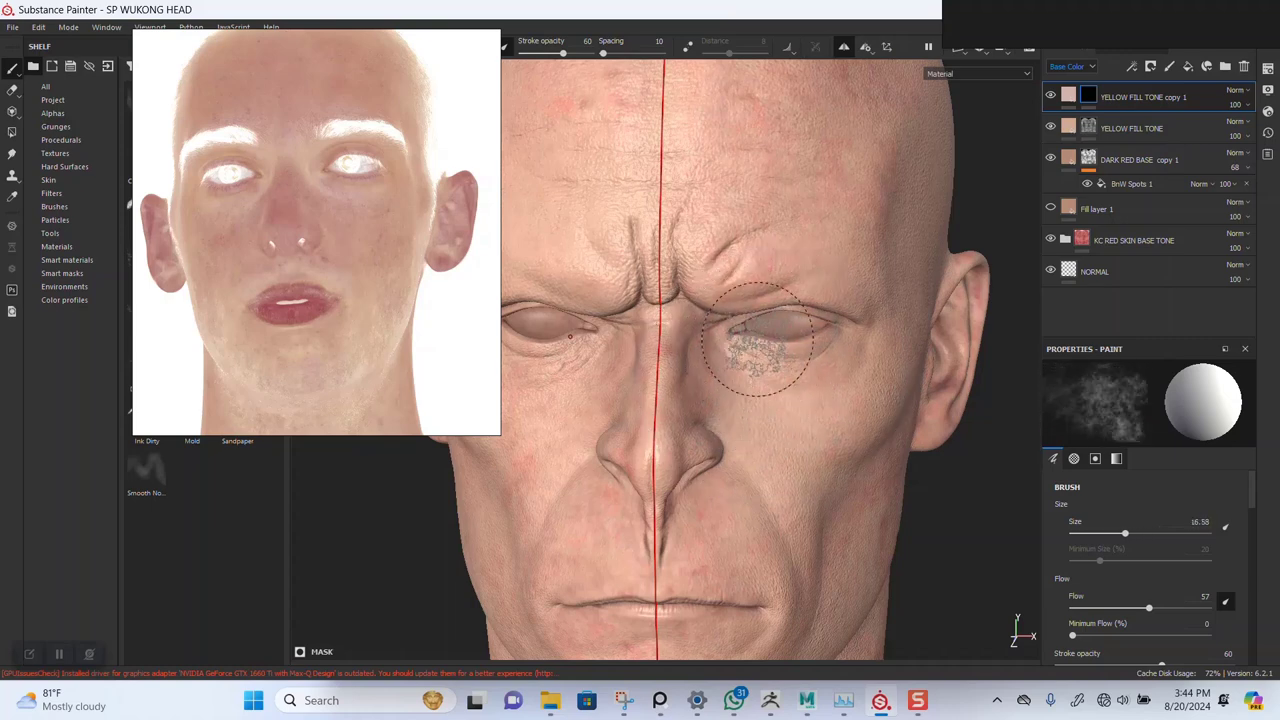
alt+drag(754, 372, 768, 328)
alt+middle_drag(773, 314, 710, 380)
alt+right_drag(710, 380, 730, 420)
alt+middle_drag(730, 417, 737, 447)
alt+right_drag(737, 447, 754, 482)
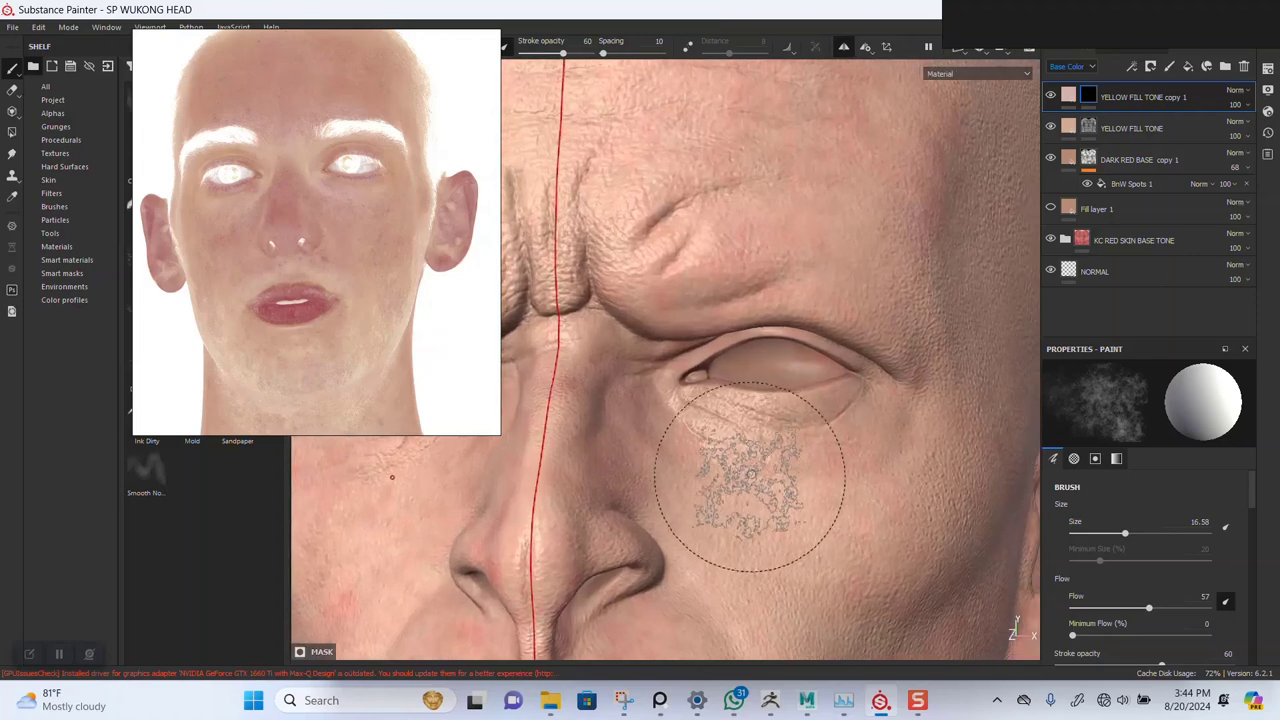
key(c)
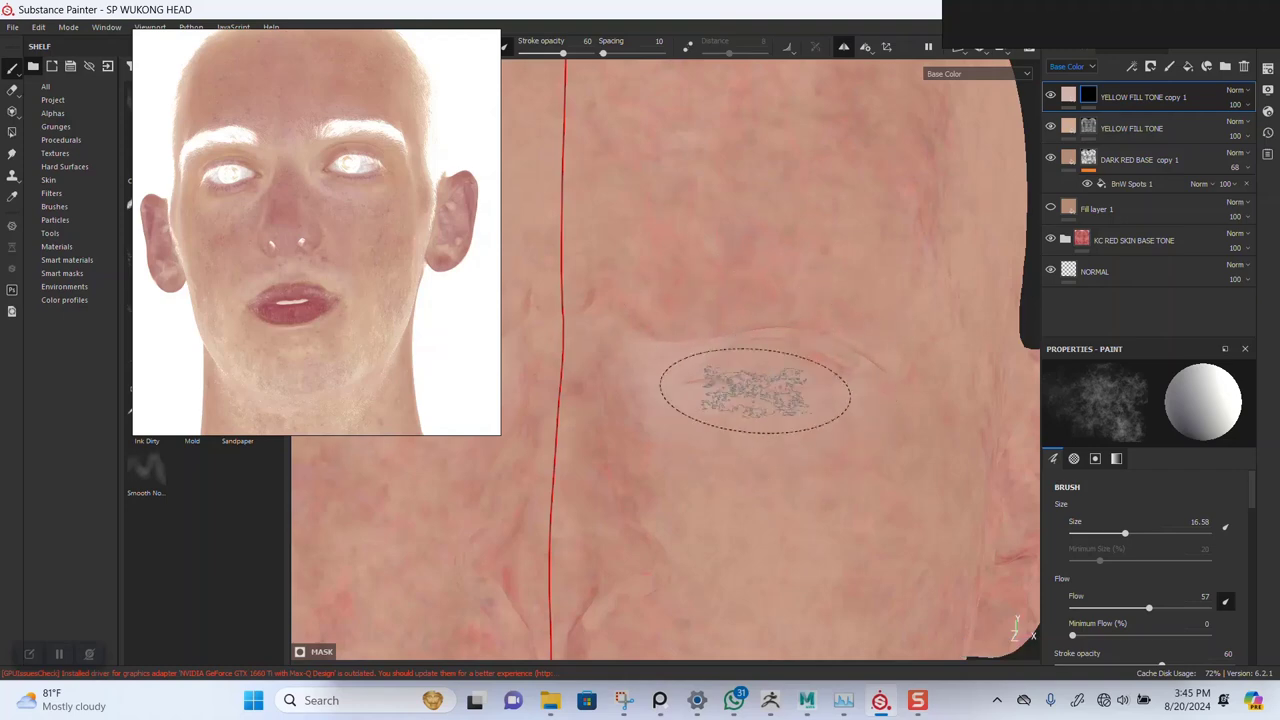
Return to the Material view and paint the pale pink tone around the mouth and chin
key(m)
alt+right_drag(766, 431, 730, 370)
alt+drag(786, 423, 723, 391)
alt+right_drag(723, 391, 735, 335)
mouse_move(788, 260)
alt+mouse_down()
mouse_move(783, 463)
mouse_move(814, 371)
mouse_move(790, 340)
alt+mouse_up()
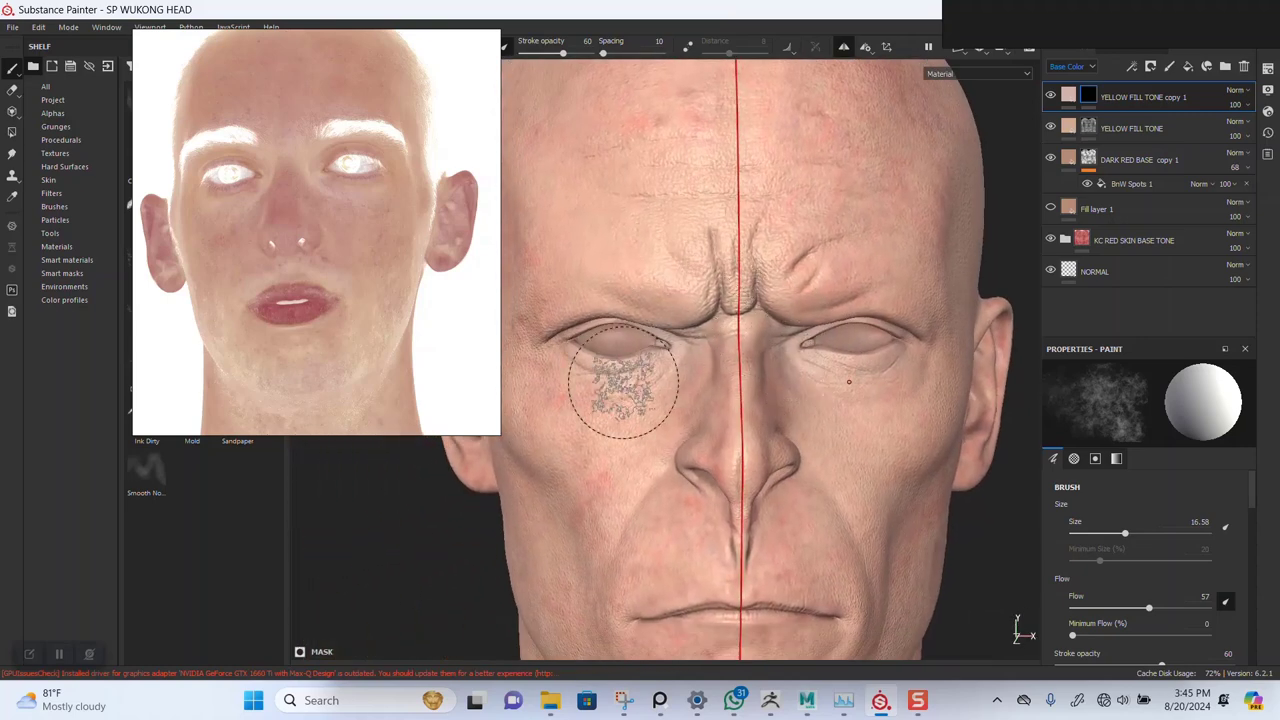
alt+right_drag(832, 372, 814, 291)
alt+middle_drag(811, 452, 780, 346)
alt+drag(825, 430, 850, 380)
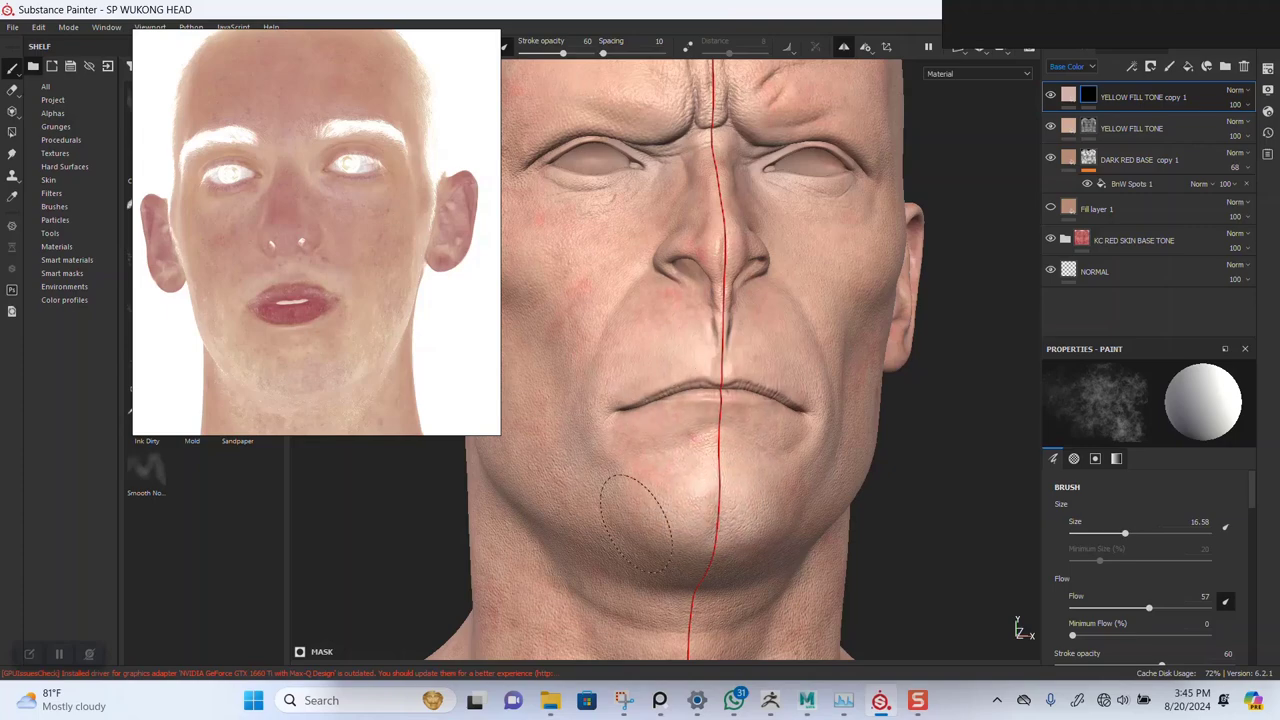
alt+drag(850, 510, 729, 431)
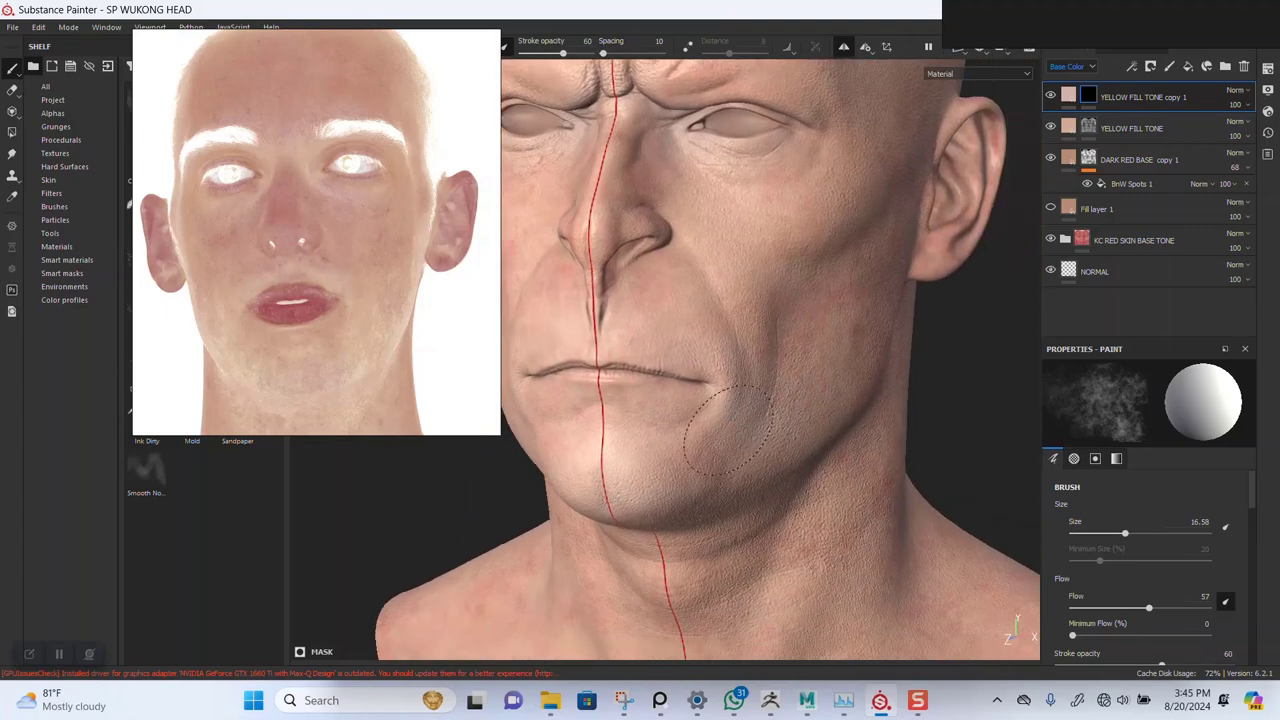
alt+drag(714, 497, 668, 420)
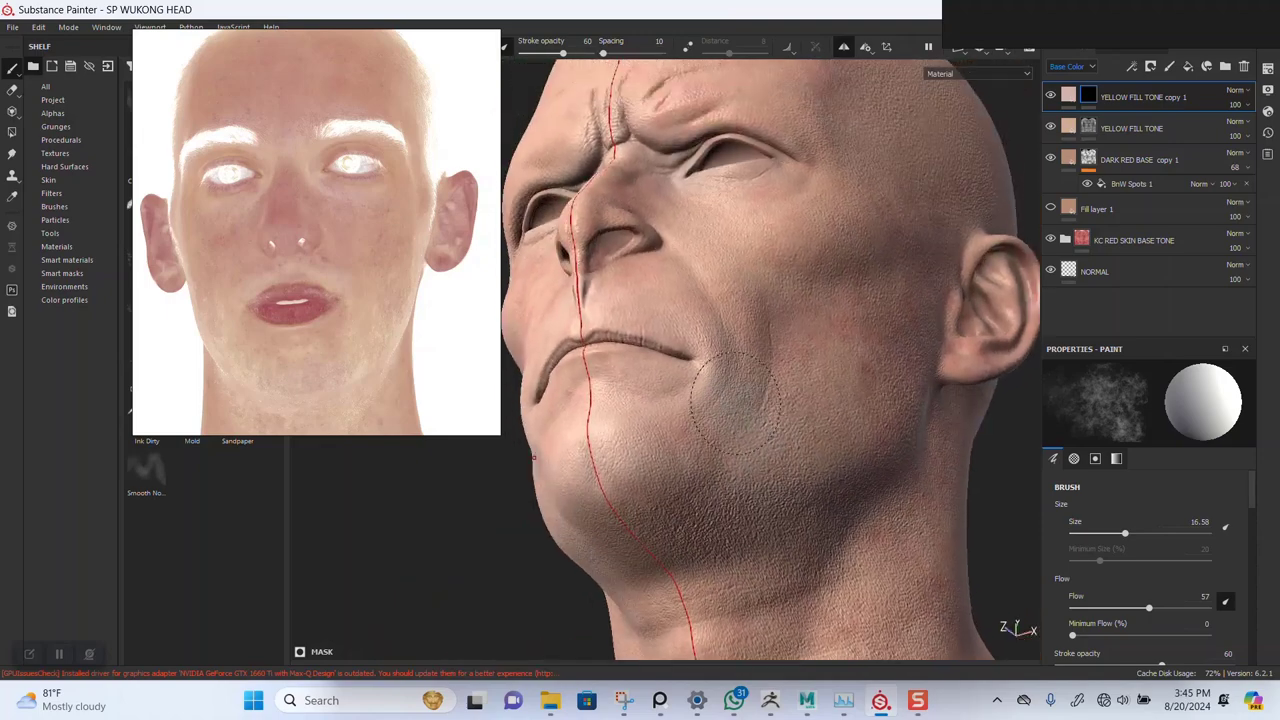
Enlarge the brush to size 25.73 and paint the pale pink tone over the lower cheeks, jaw and upper neck
alt+right_drag(700, 430, 788, 428)
mouse_move(878, 400)
shift+right_down()
mouse_move(774, 399)
mouse_move(786, 399)
shift+right_up()
key(])
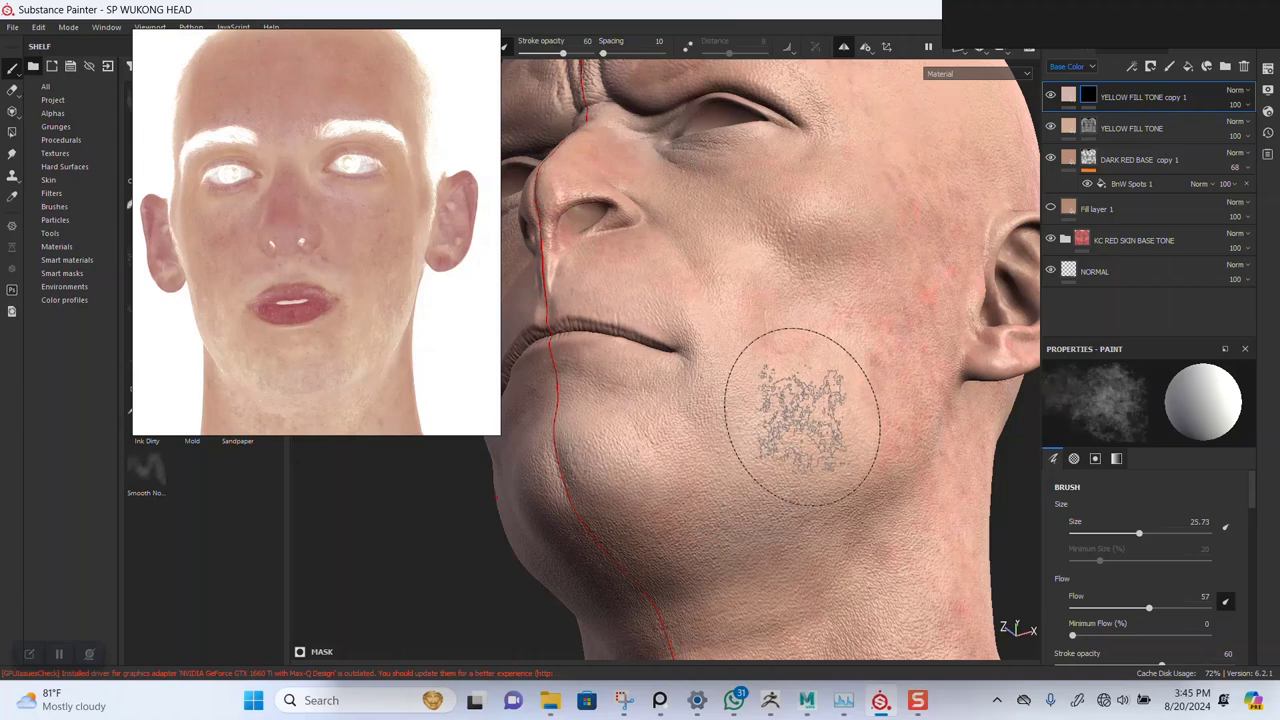
mouse_move(797, 410)
alt+mouse_down()
mouse_move(829, 263)
mouse_move(814, 400)
mouse_move(792, 455)
mouse_move(838, 430)
alt+mouse_up()
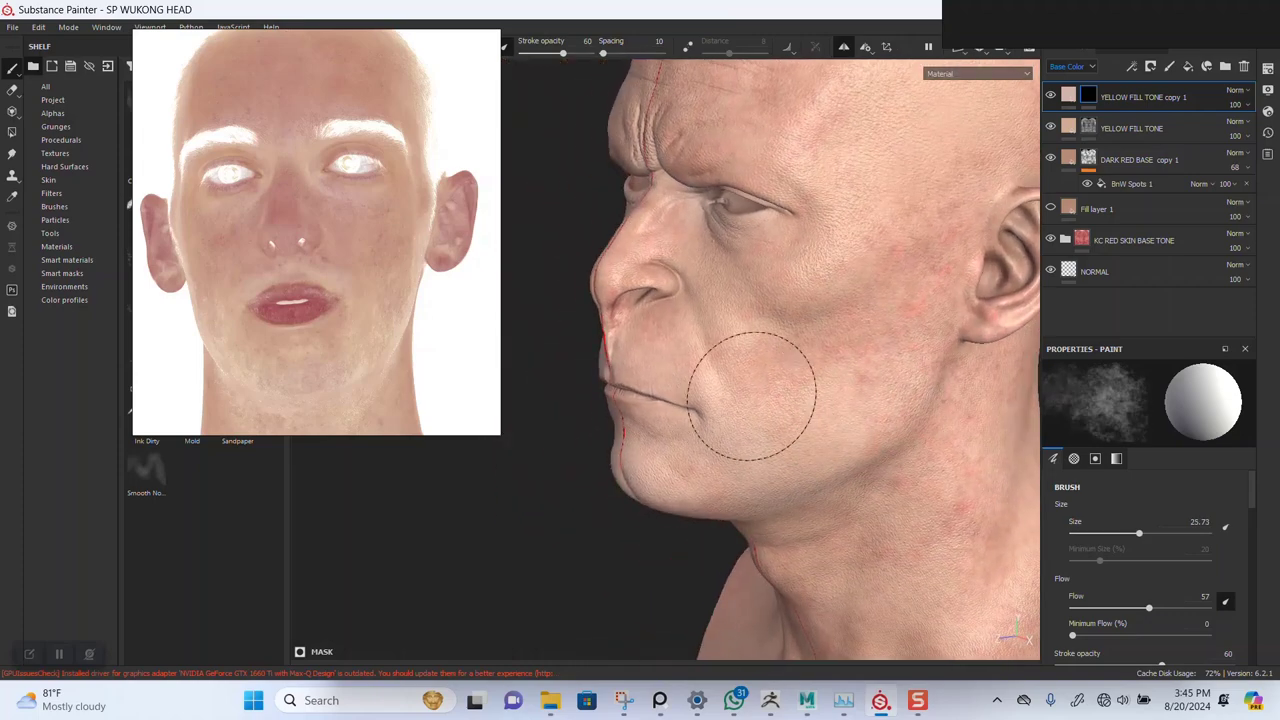
mouse_move(778, 553)
alt+mouse_down()
mouse_move(749, 371)
mouse_move(840, 342)
alt+mouse_up()
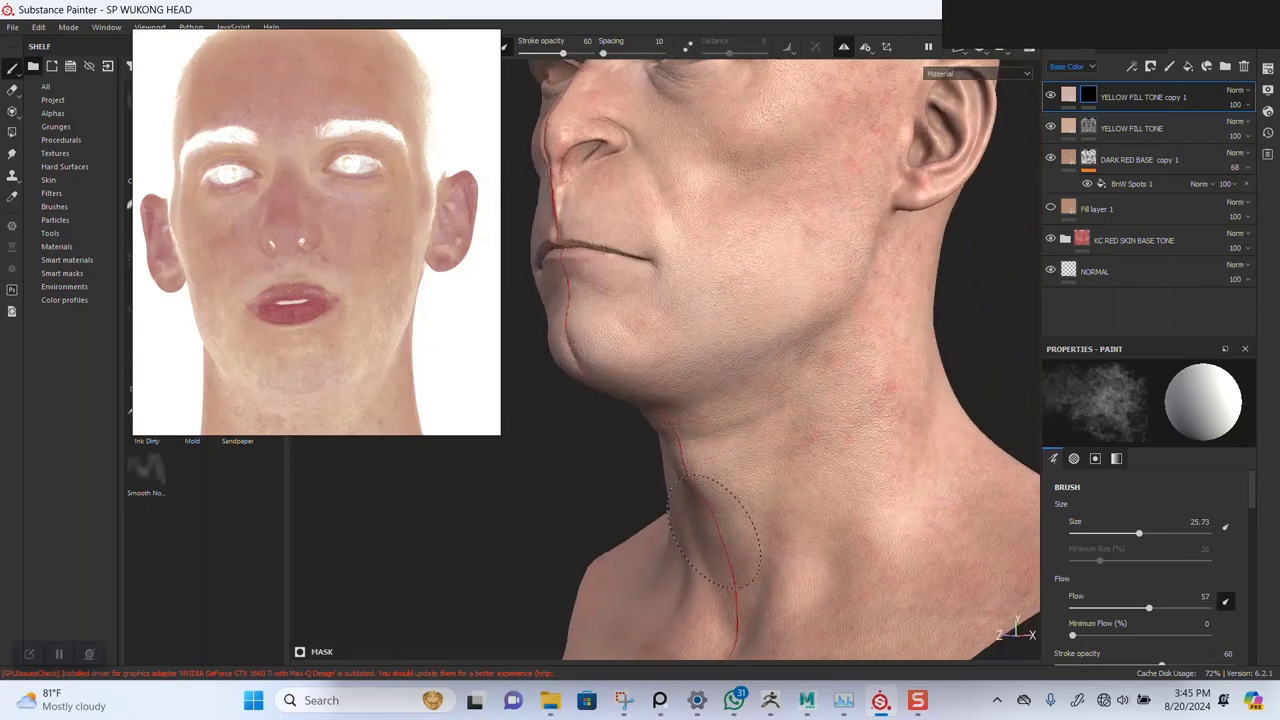
alt+drag(708, 490, 813, 383)
shift+right_drag(813, 384, 823, 389)
alt+middle_drag(784, 410, 838, 331)
Enlarge the brush to size 32.18 and paint the pale pink tone on the front of the neck, following the reference portrait's neck and chest
middle_drag(320, 332, 349, 190)
middle_drag(321, 358, 319, 230)
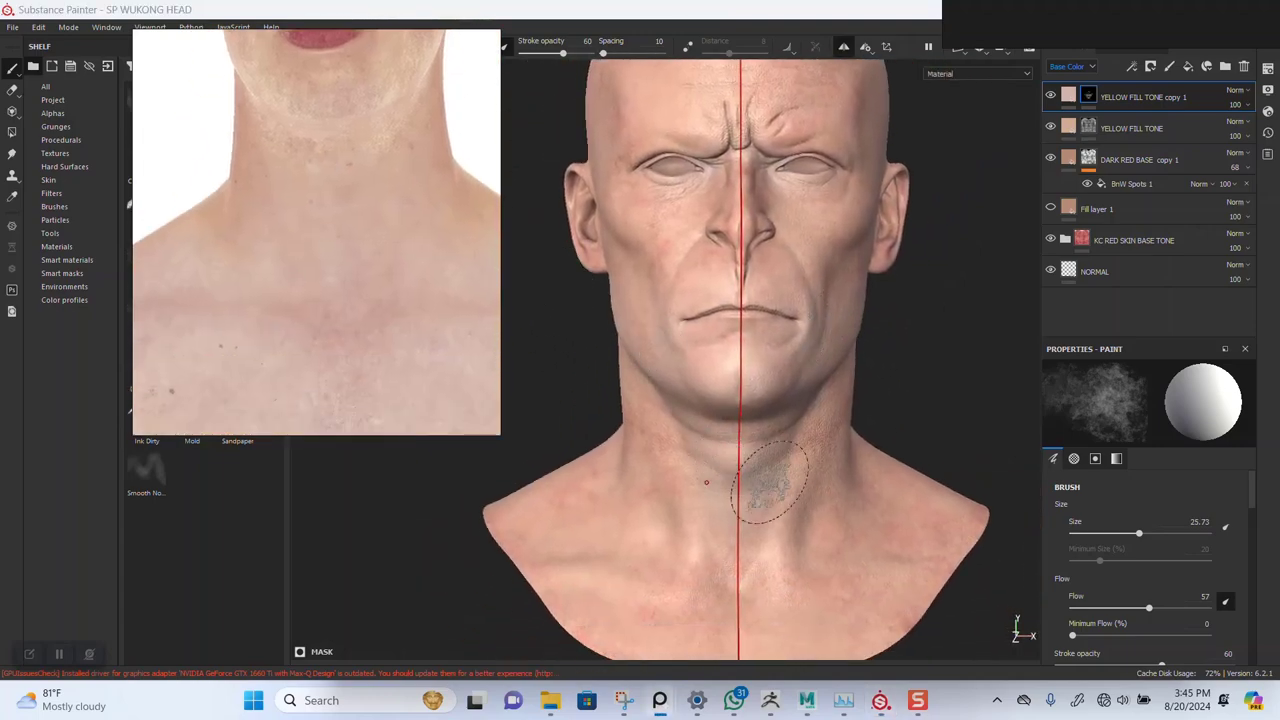
alt+drag(785, 417, 808, 391)
alt+middle_drag(808, 391, 818, 287)
key(bracketright)
key(bracketright)
key(bracketright)
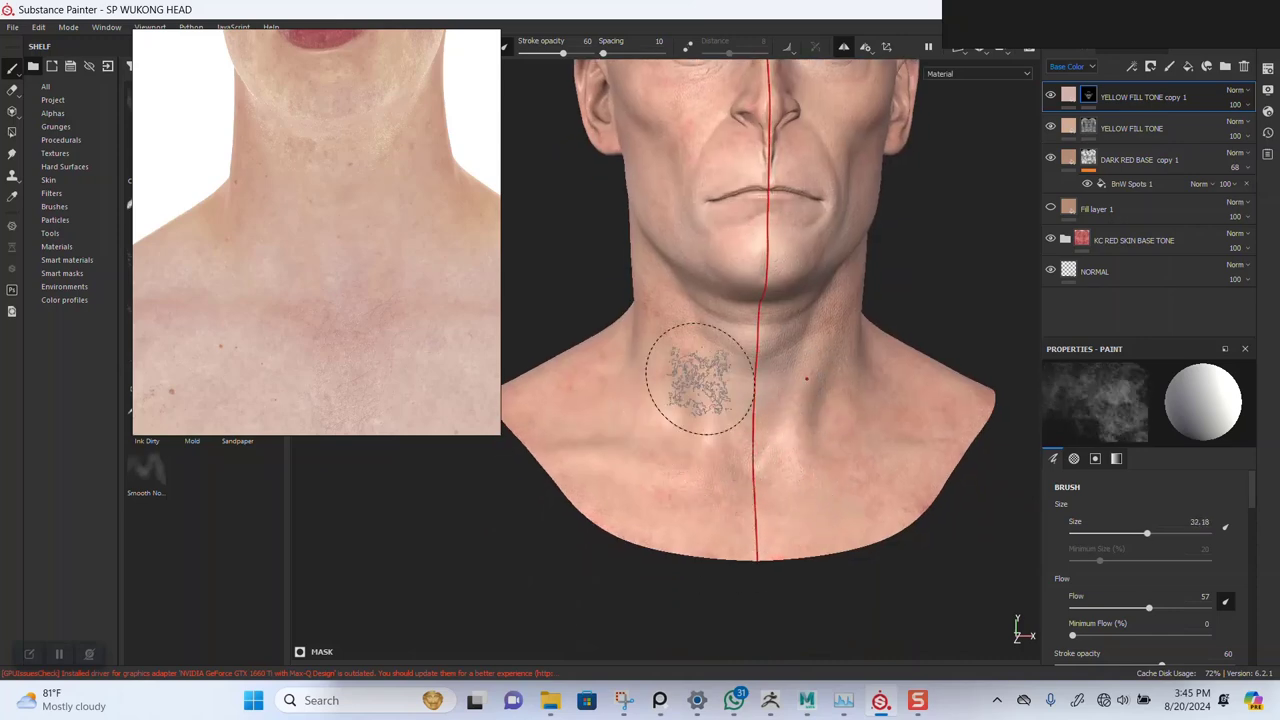
alt+drag(686, 371, 710, 372)
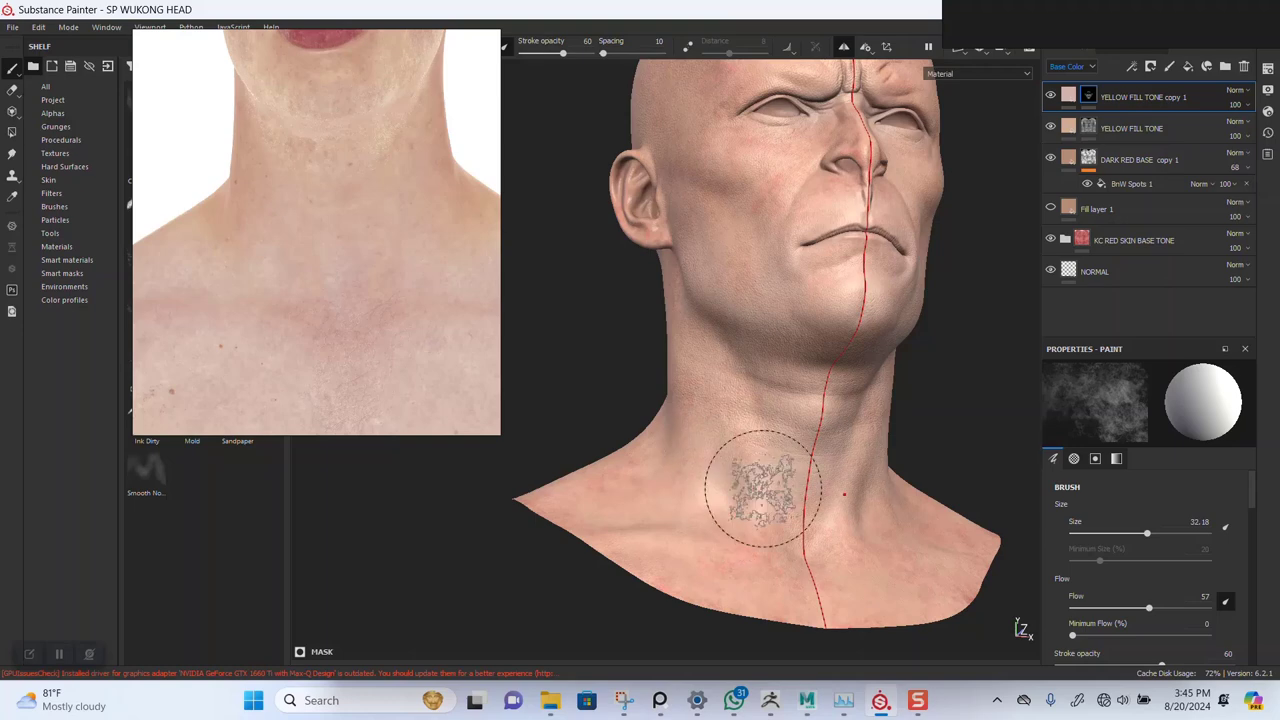
Paint the pale pink tone across the chest, collarbones and sides of the neck
alt+drag(782, 492, 781, 397)
alt+middle_drag(782, 397, 757, 356)
scroll(765, 375, up, 1)
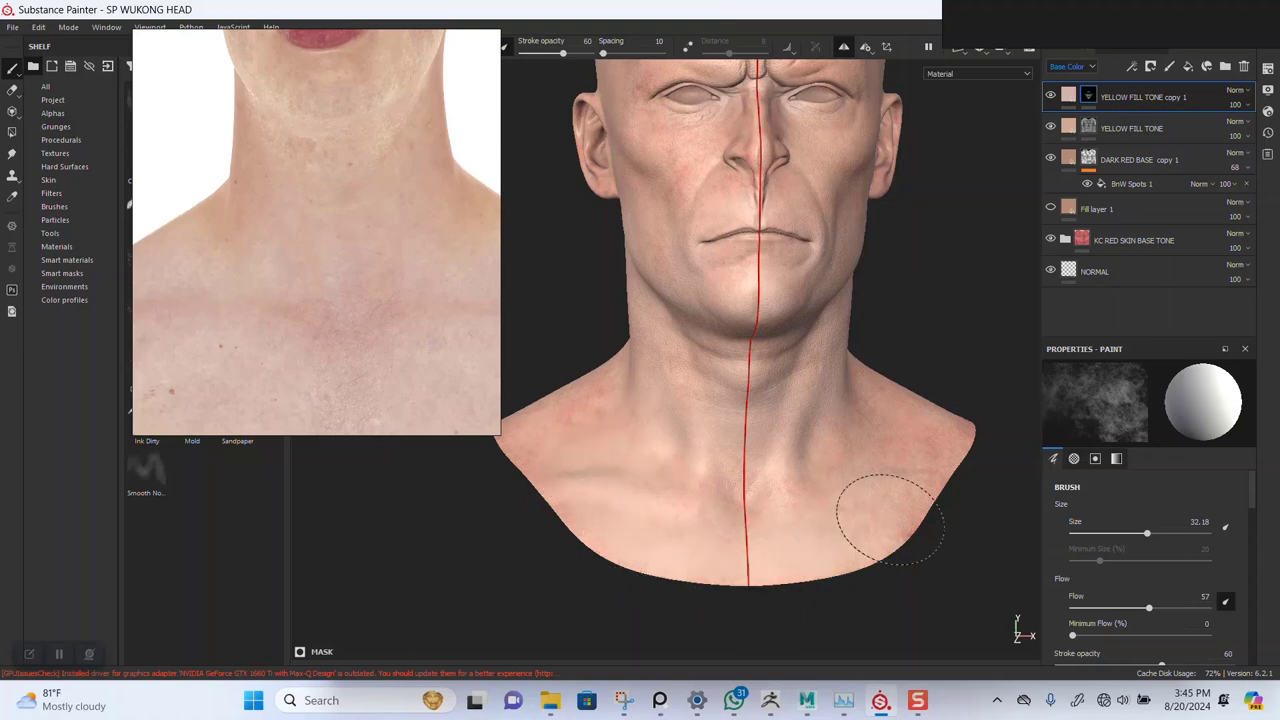
mouse_move(657, 535)
alt+mouse_down()
mouse_move(857, 457)
mouse_move(763, 406)
mouse_move(745, 370)
alt+mouse_up()
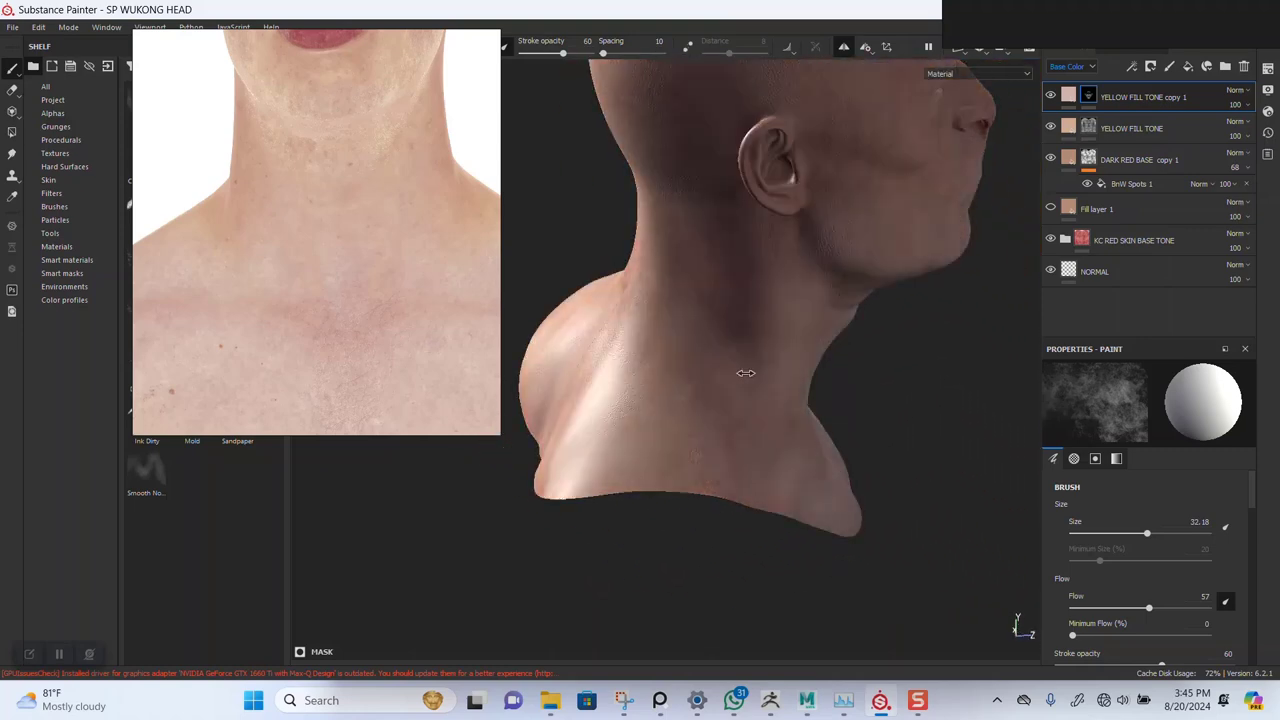
mouse_move(652, 352)
alt+mouse_down()
mouse_move(691, 340)
mouse_move(631, 423)
mouse_move(563, 297)
alt+mouse_up()
Examine the skin portraits and color swatches on the reference board, finishing on the front portrait's chest skin
scroll(332, 281, down, 7)
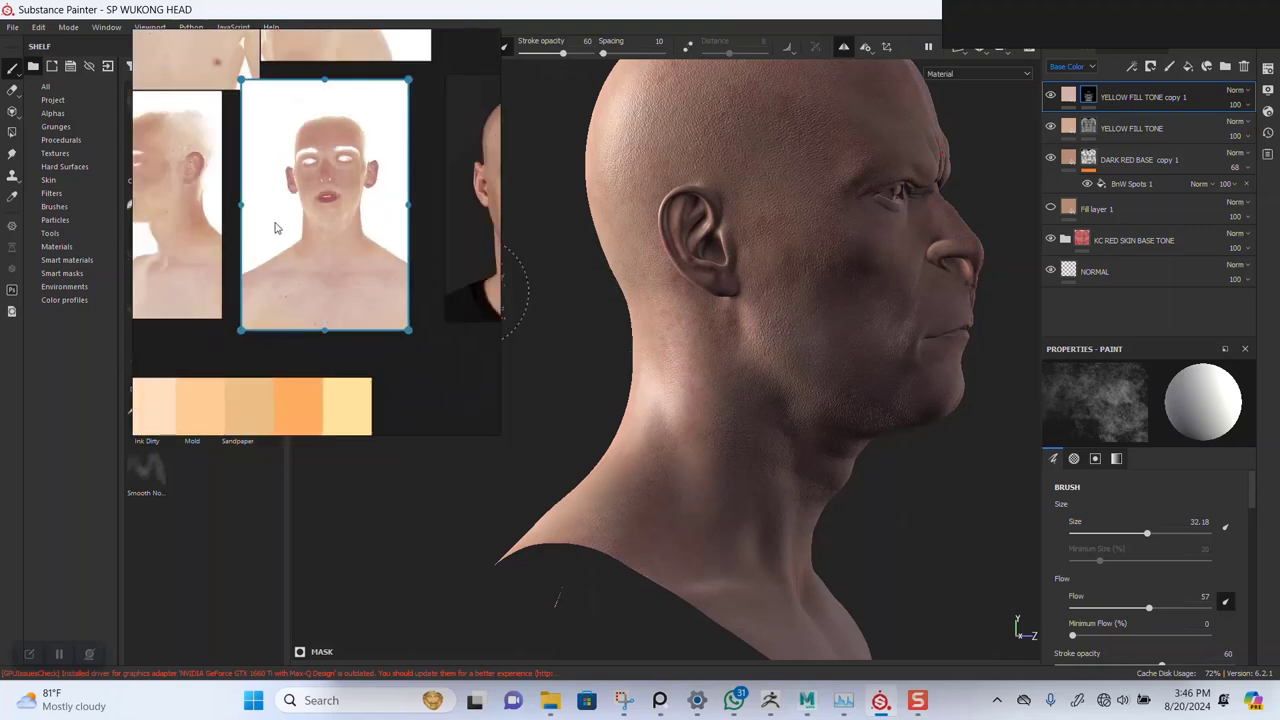
middle_drag(277, 229, 353, 299)
scroll(300, 280, down, 4)
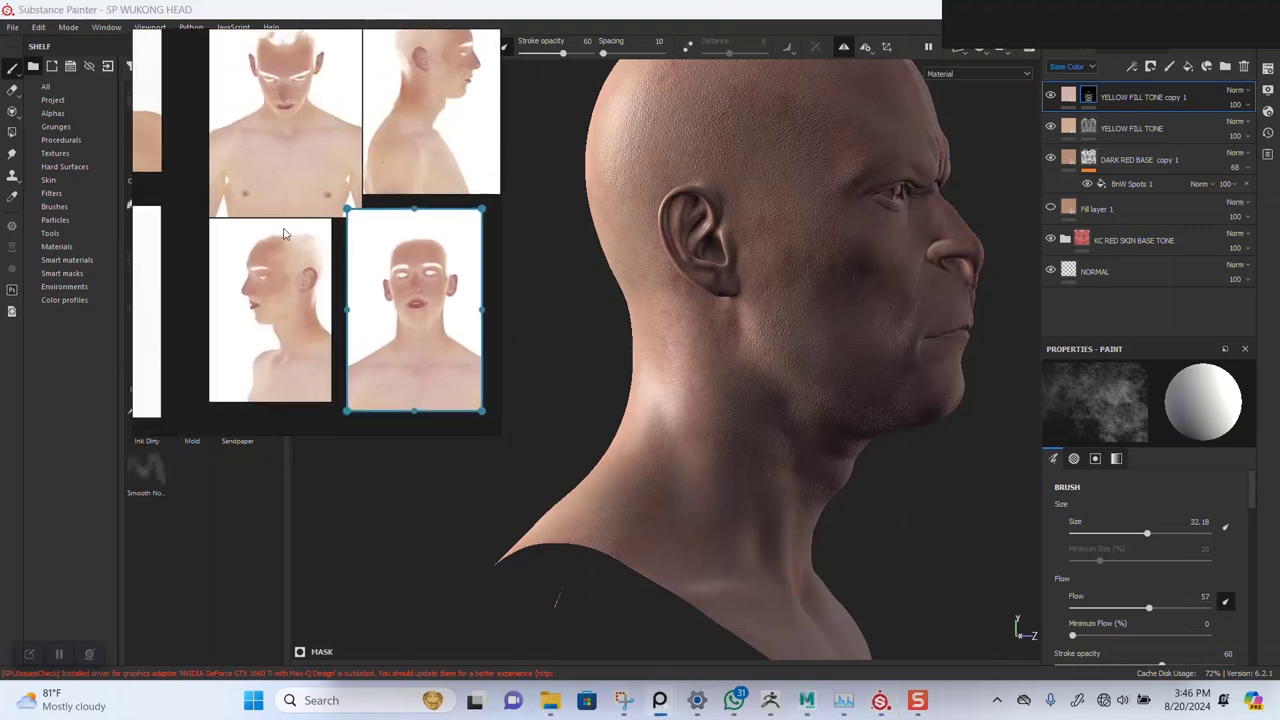
middle_drag(292, 246, 335, 158)
scroll(318, 273, down, 4)
scroll(318, 273, up, 3)
scroll(366, 266, up, 4)
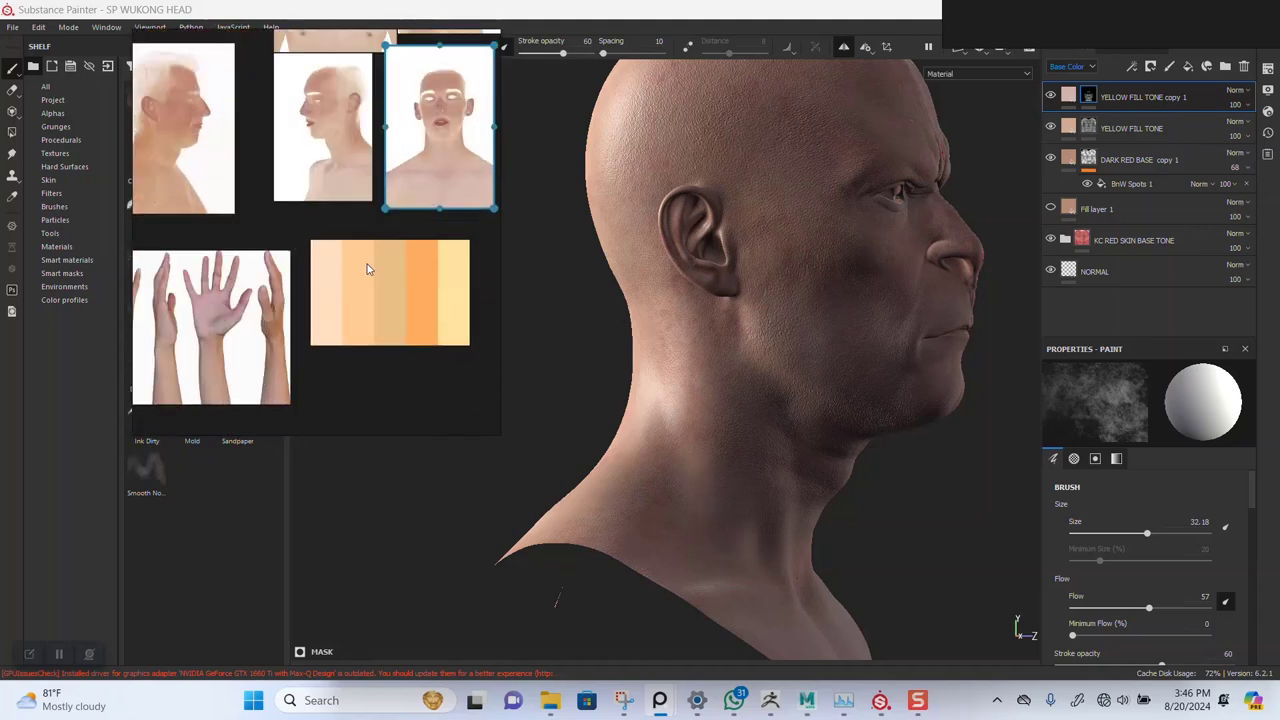
scroll(365, 291, down, 2)
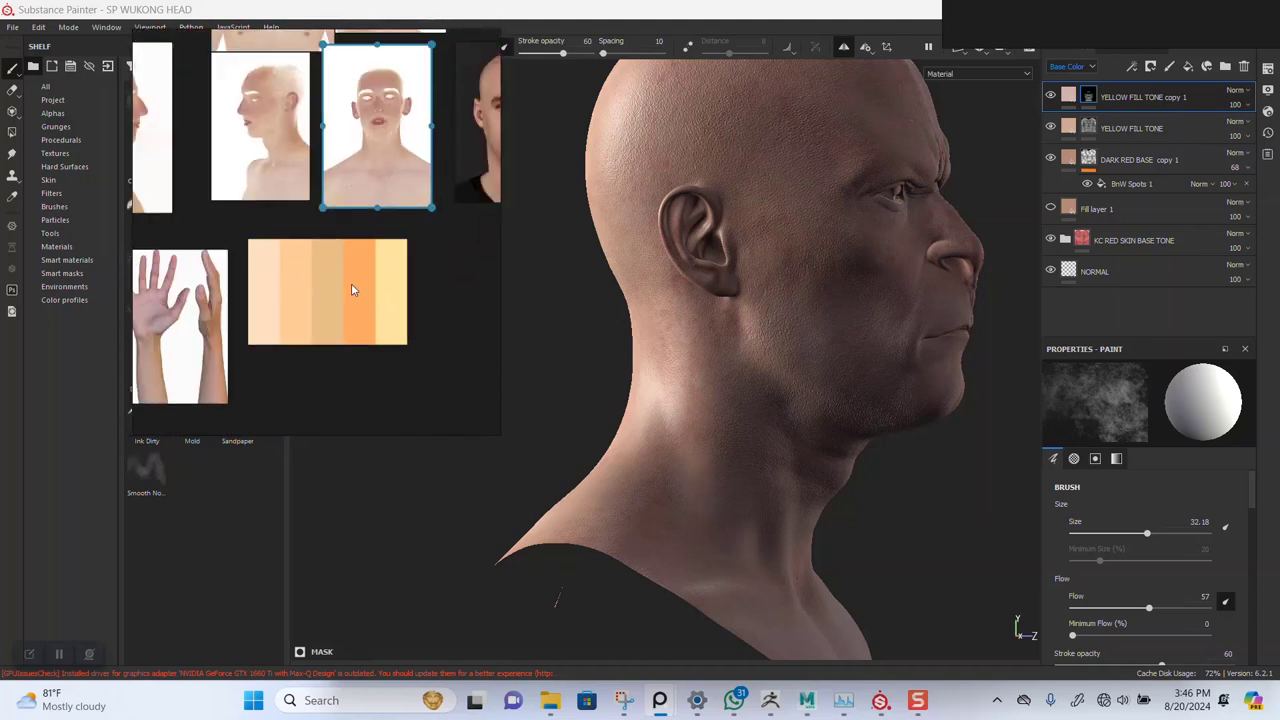
scroll(351, 287, down, 2)
scroll(351, 289, up, 4)
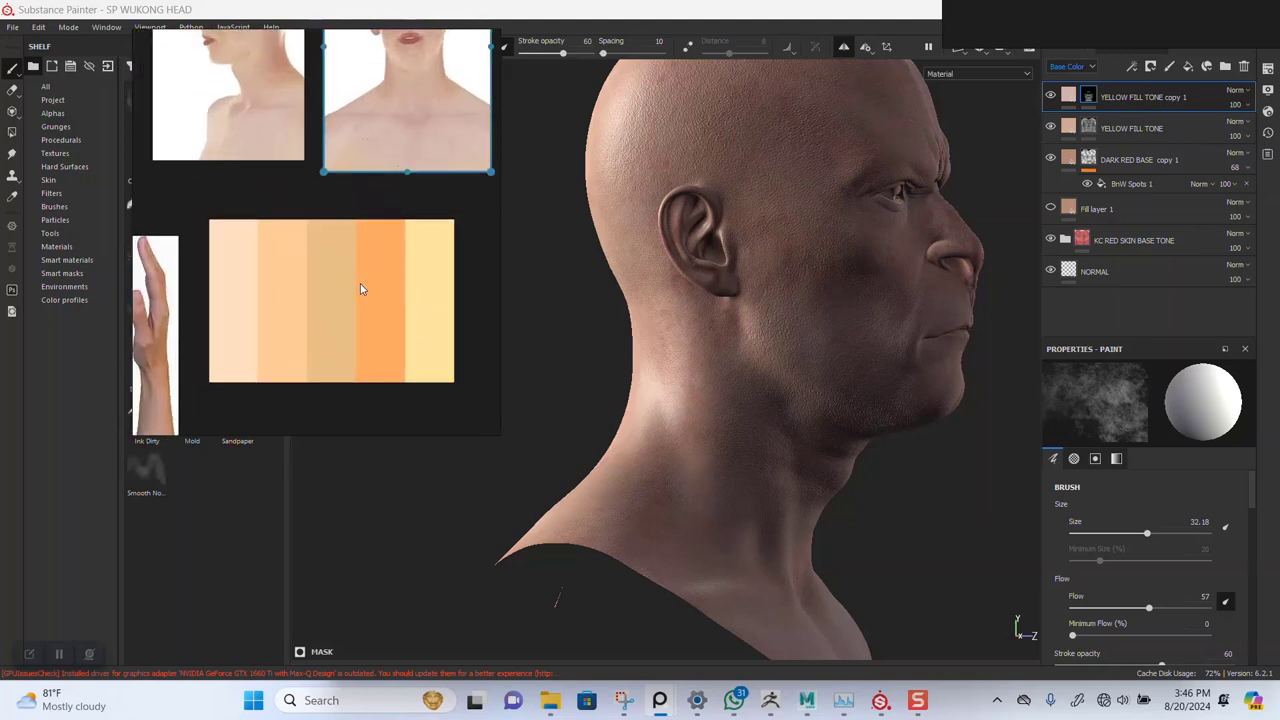
scroll(360, 289, down, 2)
middle_drag(354, 287, 410, 312)
middle_drag(402, 228, 347, 341)
middle_drag(371, 290, 331, 305)
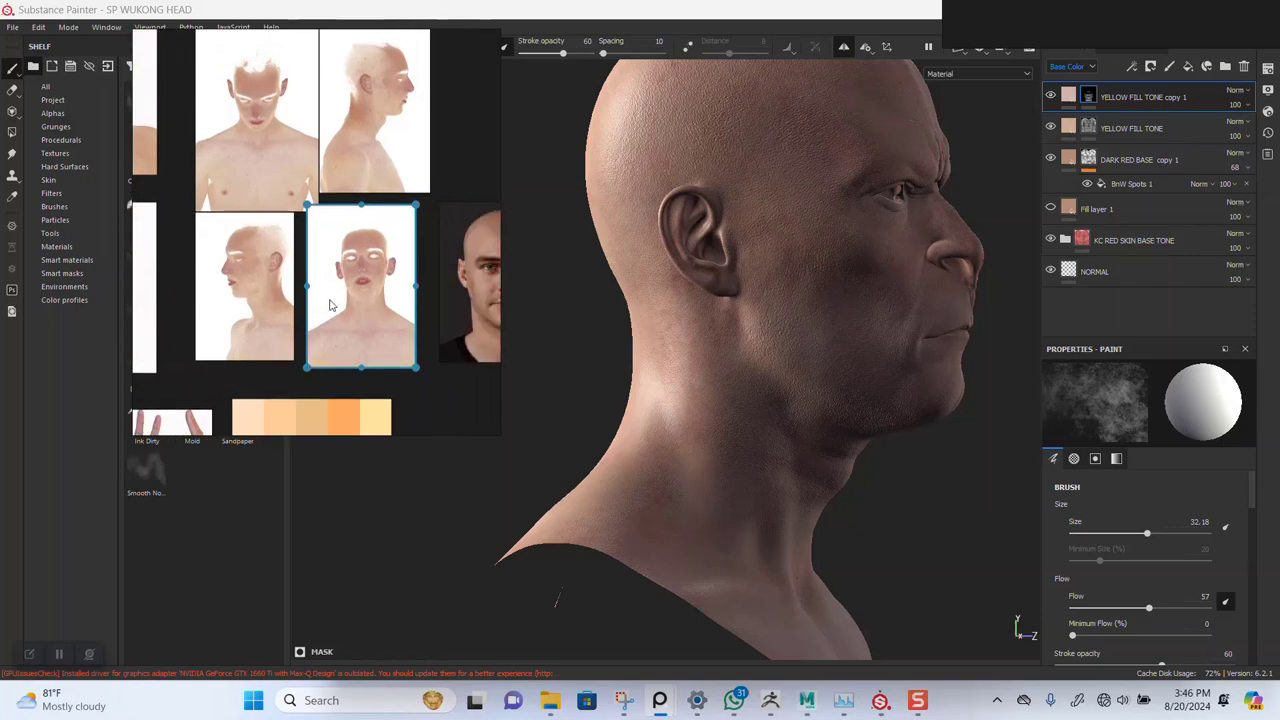
scroll(340, 178, up, 2)
middle_drag(250, 191, 312, 247)
scroll(314, 247, down, 7)
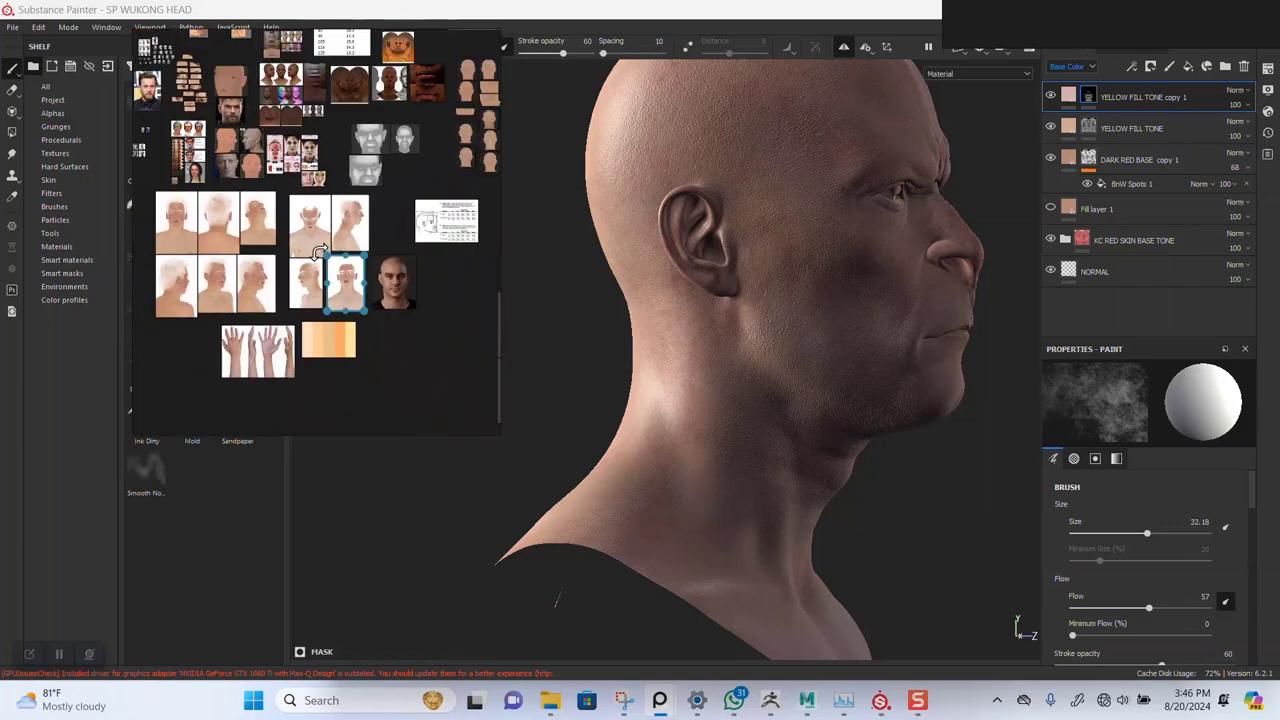
scroll(274, 284, up, 1)
scroll(288, 255, up, 6)
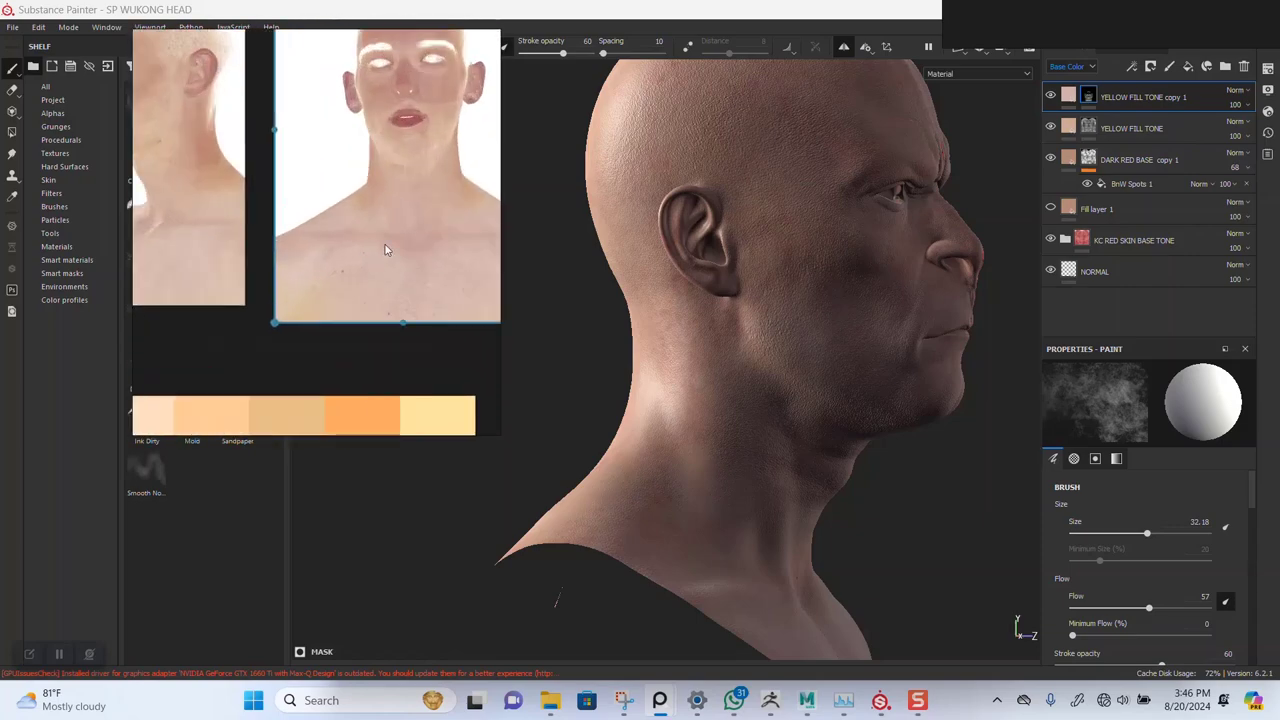
scroll(377, 249, up, 3)
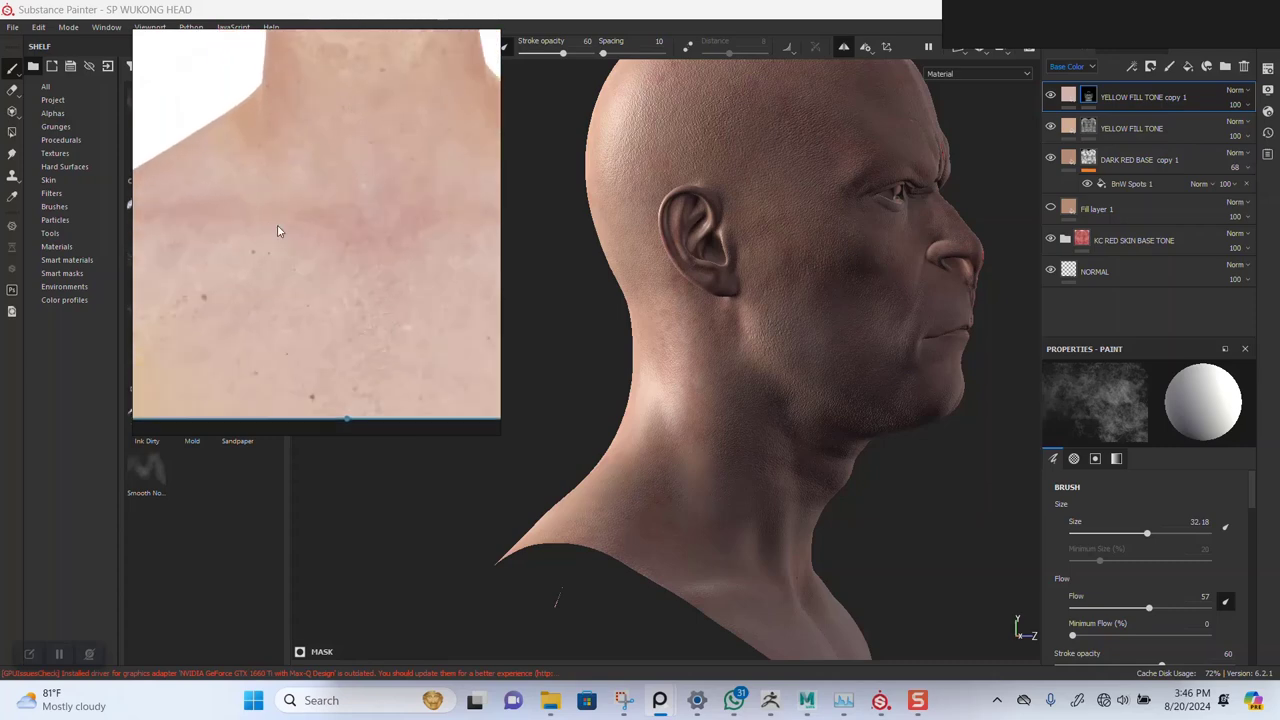
Show only the Base Color channel, set the brush size to 36.88 and paint the pale pink tone over the upper back and nape
mouse_move(728, 400)
alt+mouse_down()
mouse_move(829, 443)
mouse_move(789, 367)
mouse_move(763, 403)
alt+mouse_up()
key(c)
alt+right_drag(763, 403, 753, 430)
key(])
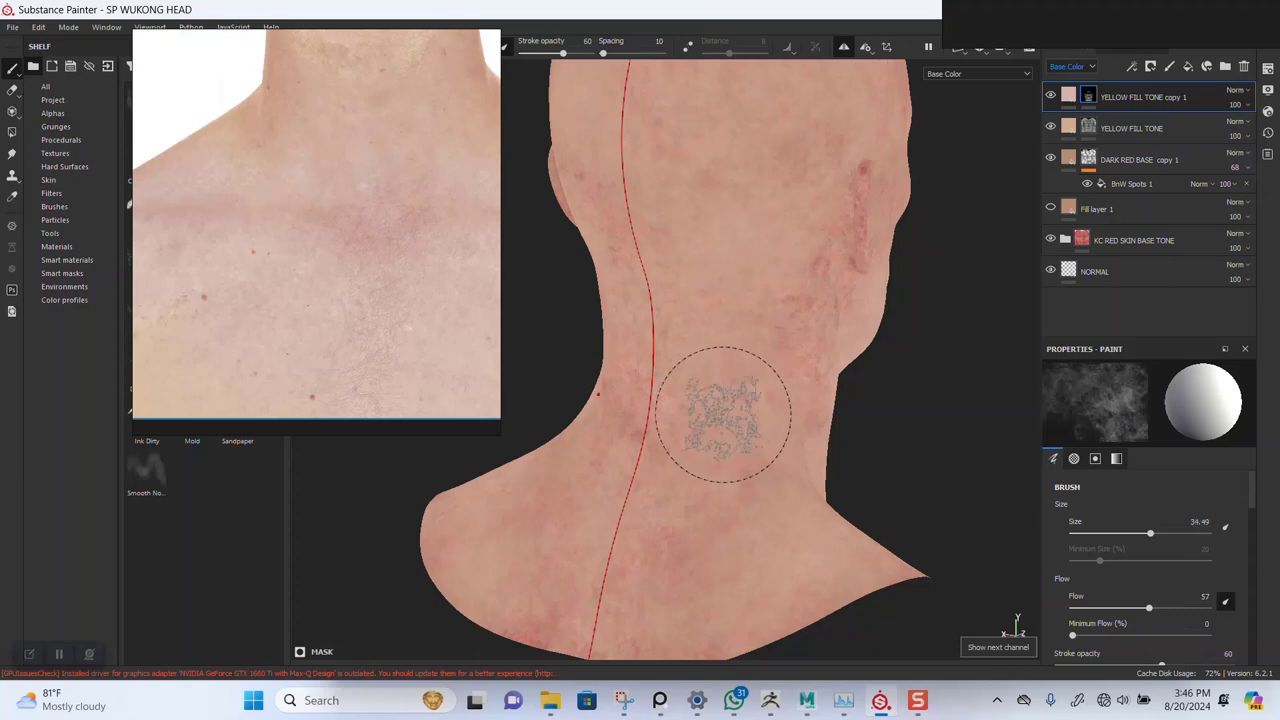
alt+drag(734, 551, 858, 452)
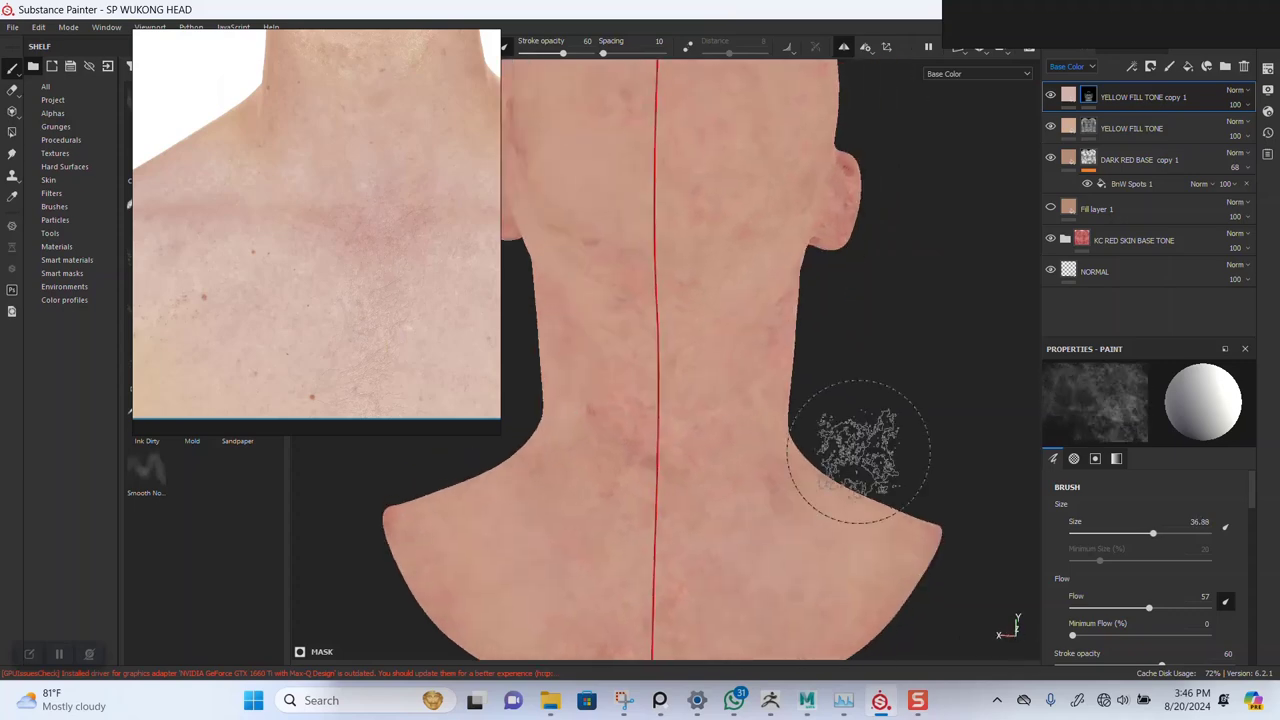
alt+middle_drag(858, 452, 906, 336)
alt+middle_drag(760, 459, 882, 508)
alt+right_drag(882, 508, 768, 426)
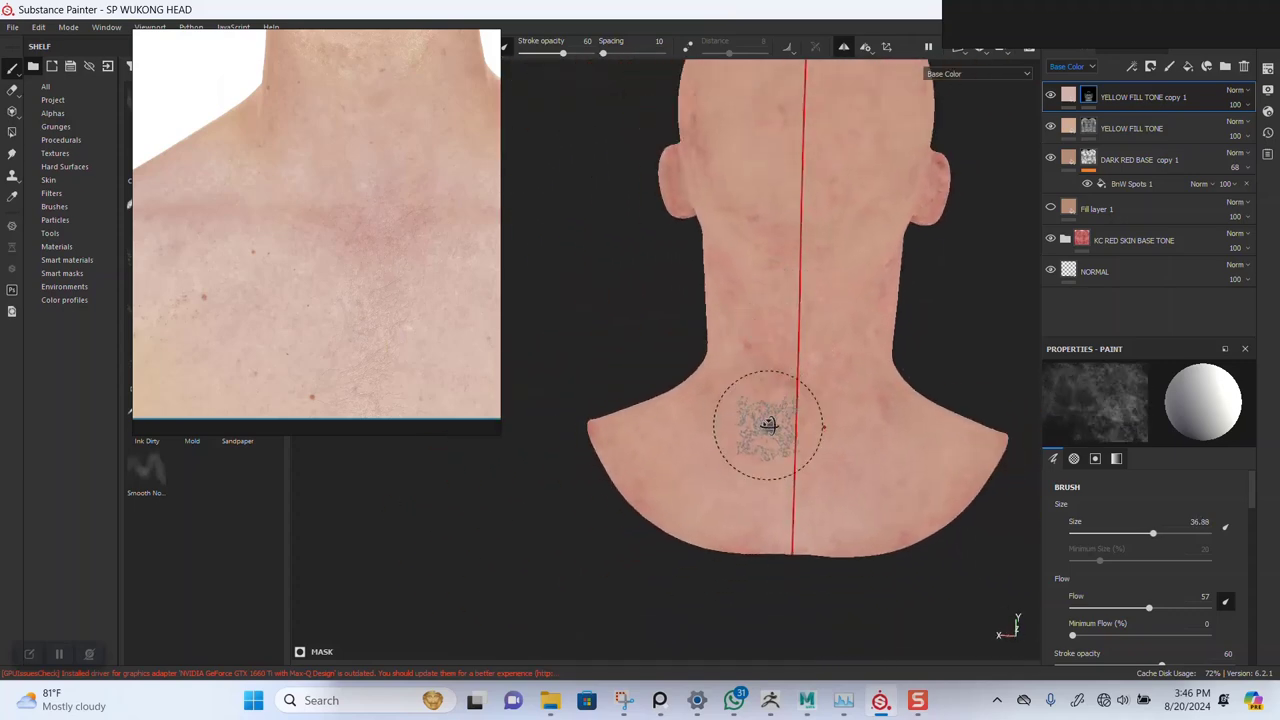
alt+drag(768, 424, 666, 427)
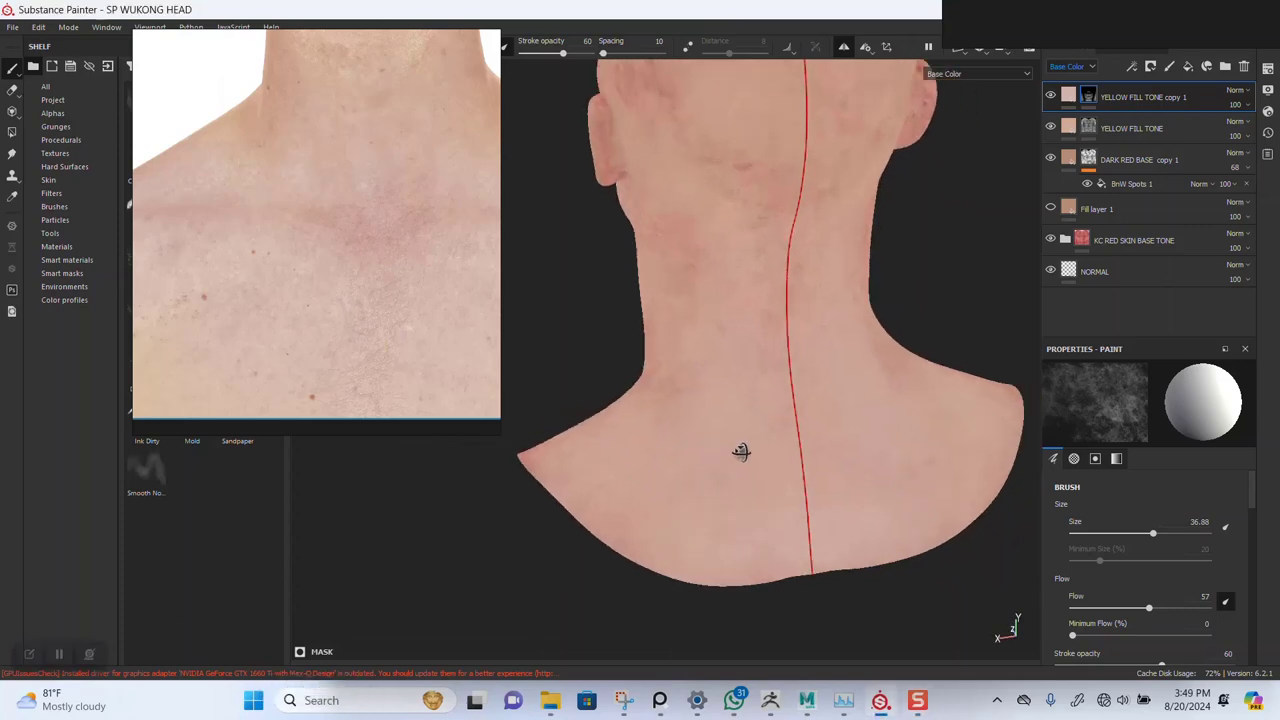
Paint the pale pink tone over the shoulders, the back of the head and the scalp
mouse_move(740, 451)
alt+mouse_down()
mouse_move(766, 434)
mouse_move(731, 443)
mouse_move(714, 397)
mouse_move(673, 402)
alt+mouse_up()
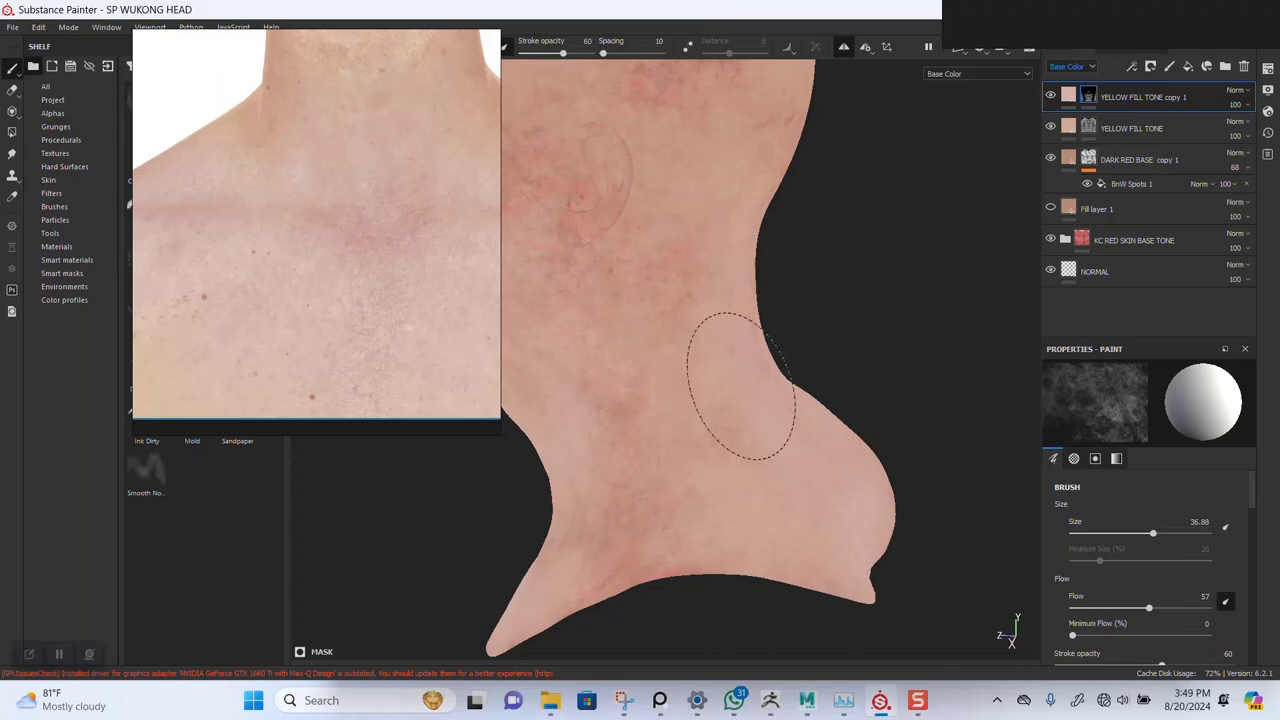
alt+drag(773, 585, 741, 428)
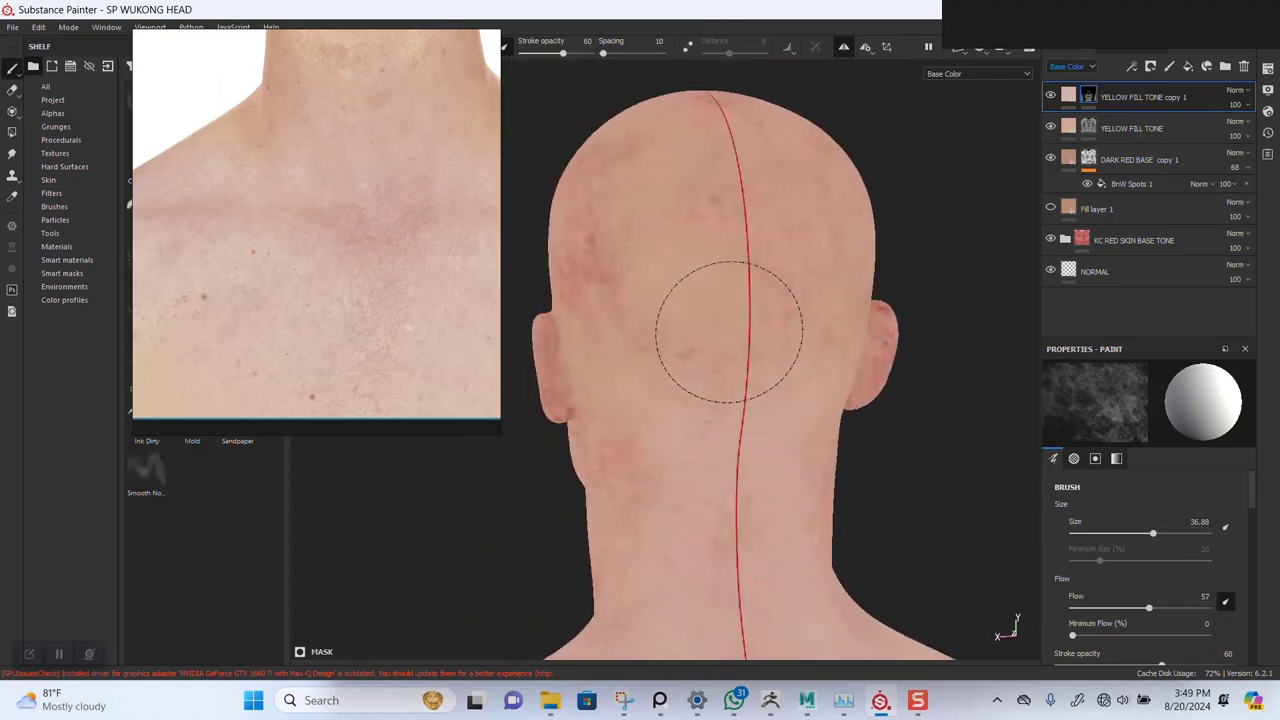
mouse_move(609, 229)
alt+mouse_down()
mouse_move(746, 300)
mouse_move(707, 385)
mouse_move(686, 371)
mouse_move(815, 297)
mouse_move(771, 500)
mouse_move(786, 386)
alt+mouse_up()
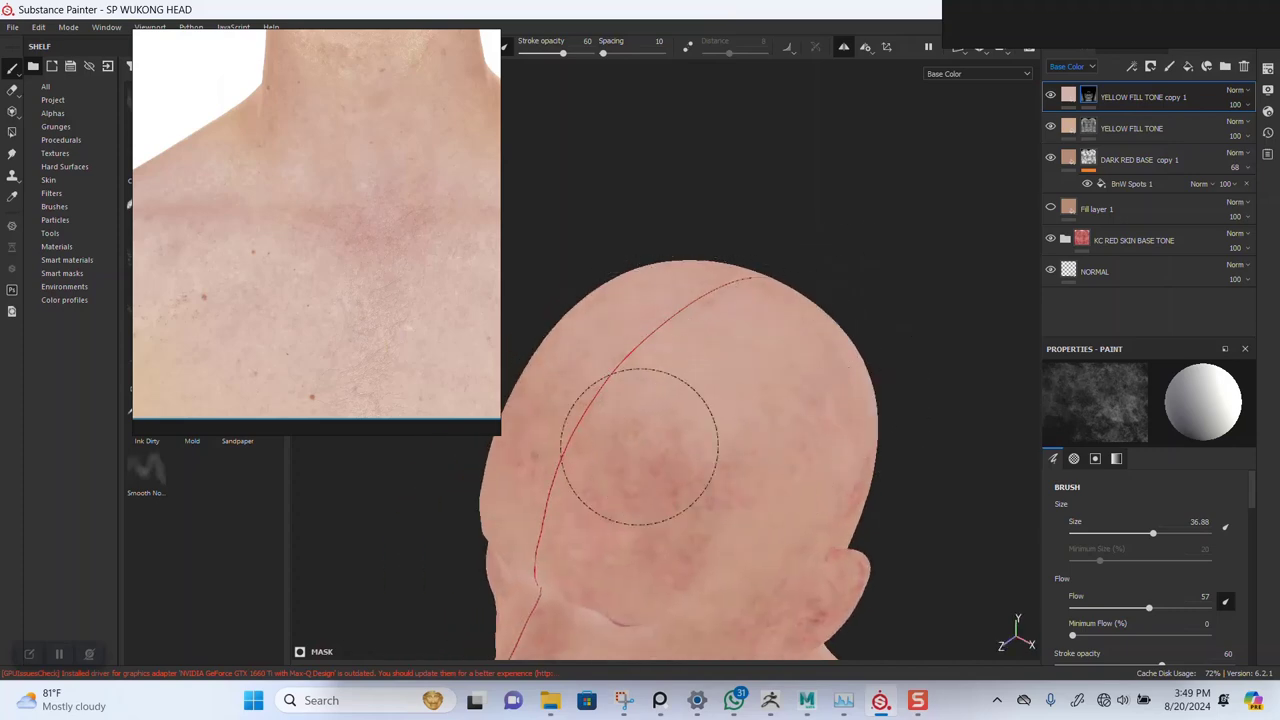
mouse_move(843, 457)
alt+mouse_down()
mouse_move(760, 306)
mouse_move(794, 415)
mouse_move(754, 403)
mouse_move(826, 369)
alt+mouse_up()
scroll(383, 263, down, 5)
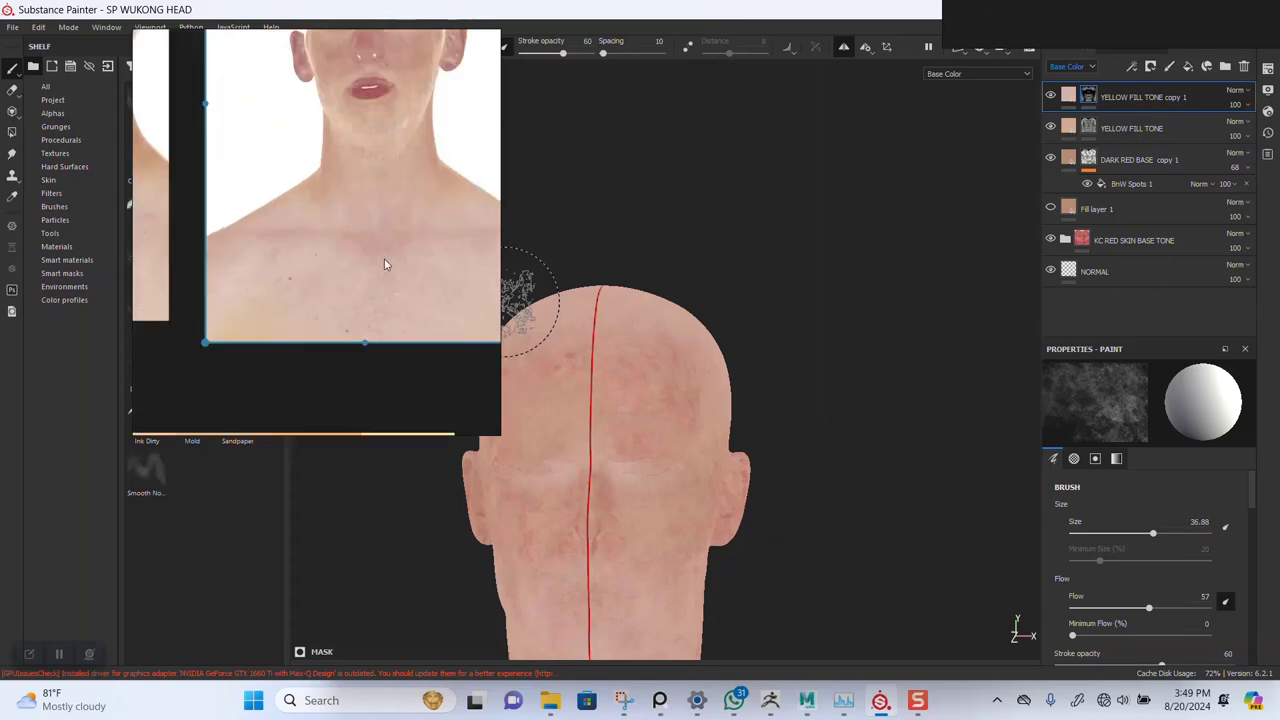
Check the front portrait's face on the reference board and dab the pale pink tone onto the back of the head
scroll(356, 218, up, 5)
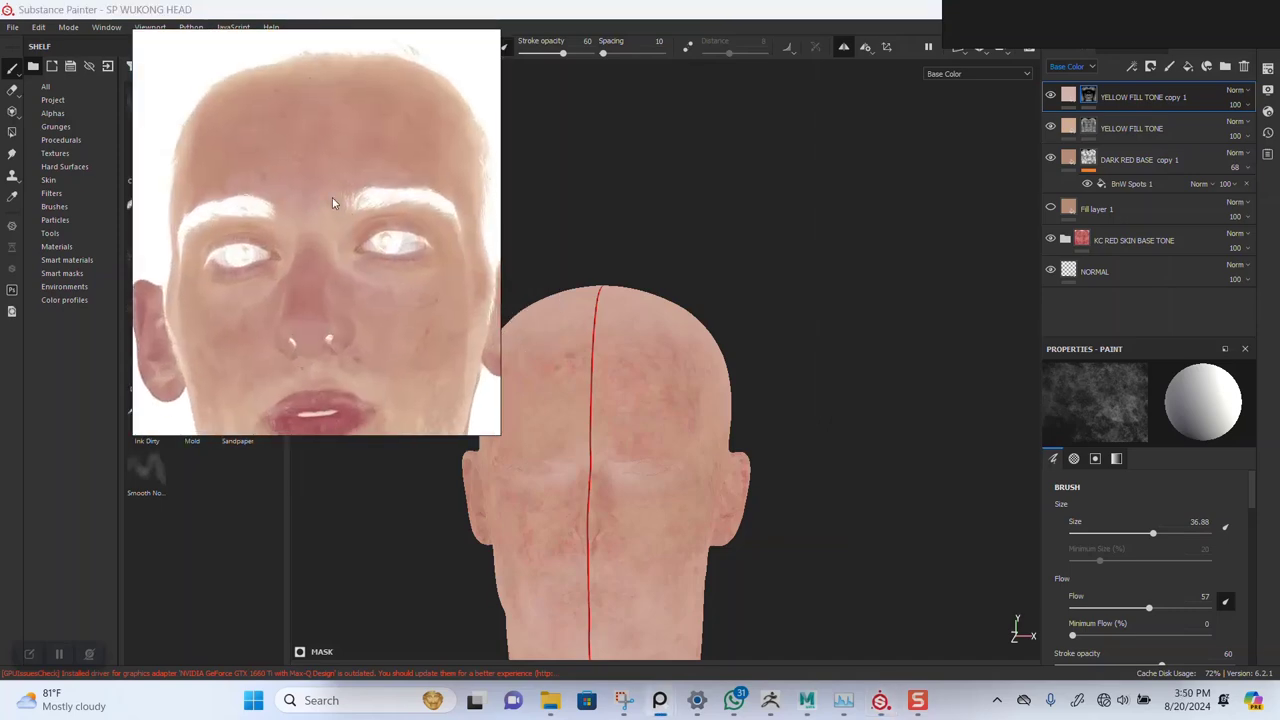
scroll(332, 197, down, 2)
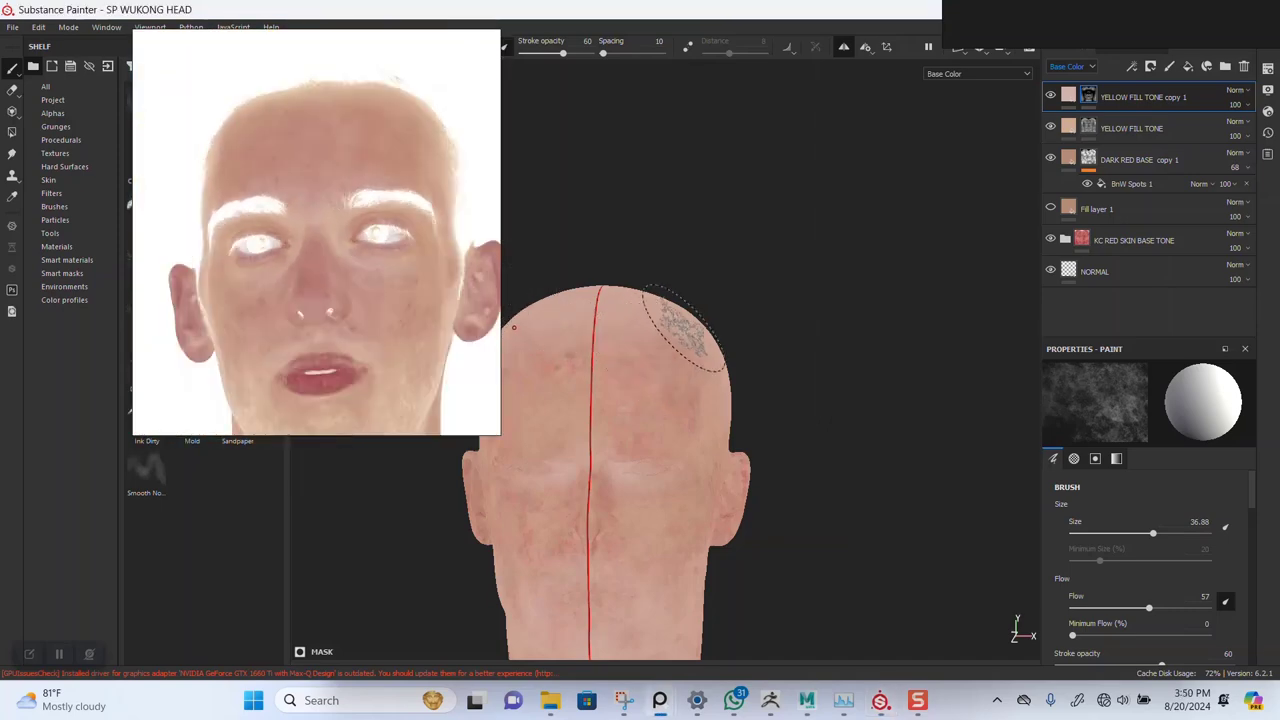
scroll(677, 329, up, 3)
alt+drag(832, 288, 791, 271)
alt+middle_drag(776, 262, 786, 288)
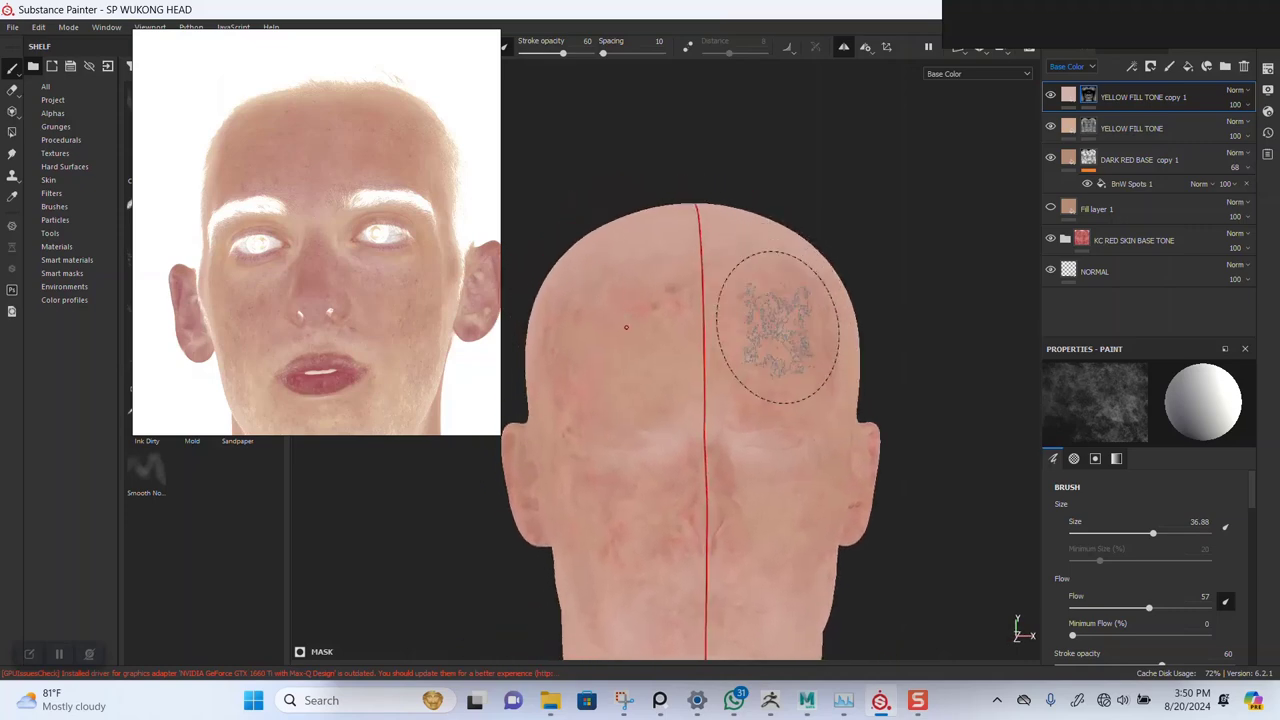
alt+right_drag(777, 326, 820, 354)
mouse_move(820, 354)
alt+mouse_down()
mouse_move(822, 399)
mouse_move(808, 409)
alt+mouse_up()
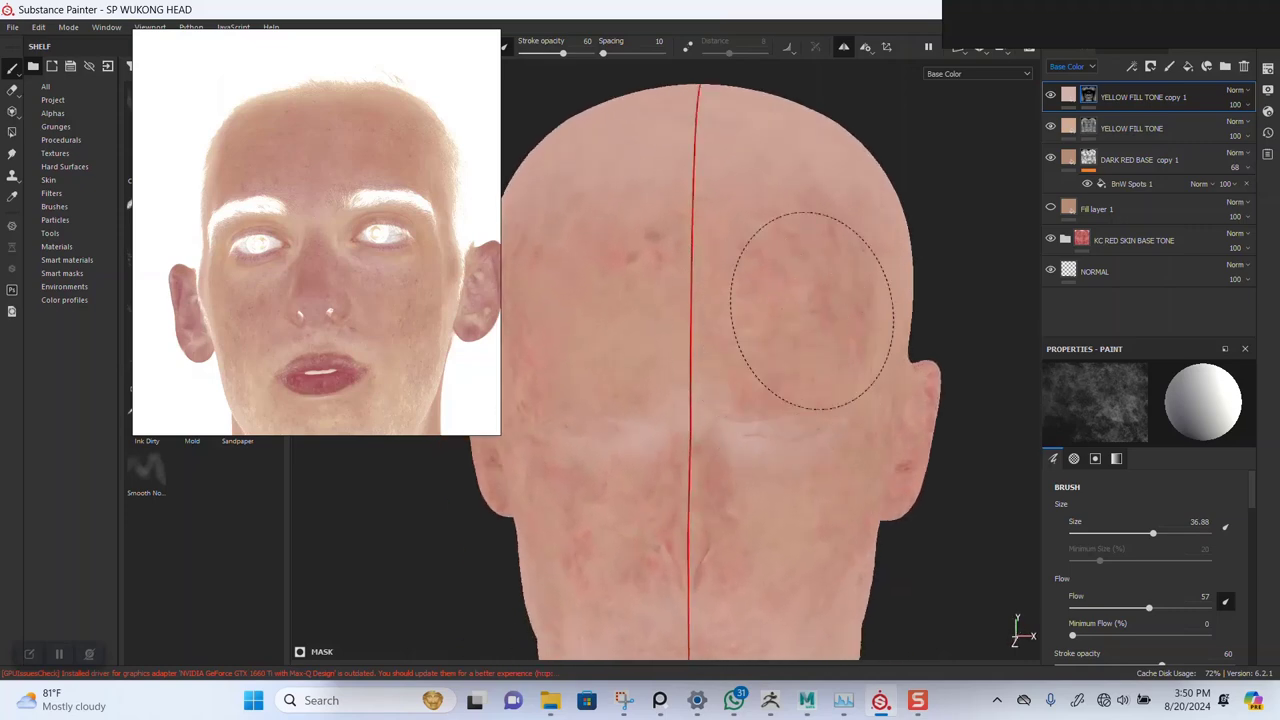
click(763, 371)
mouse_move(763, 371)
alt+mouse_down()
mouse_move(880, 314)
mouse_move(810, 362)
alt+mouse_up()
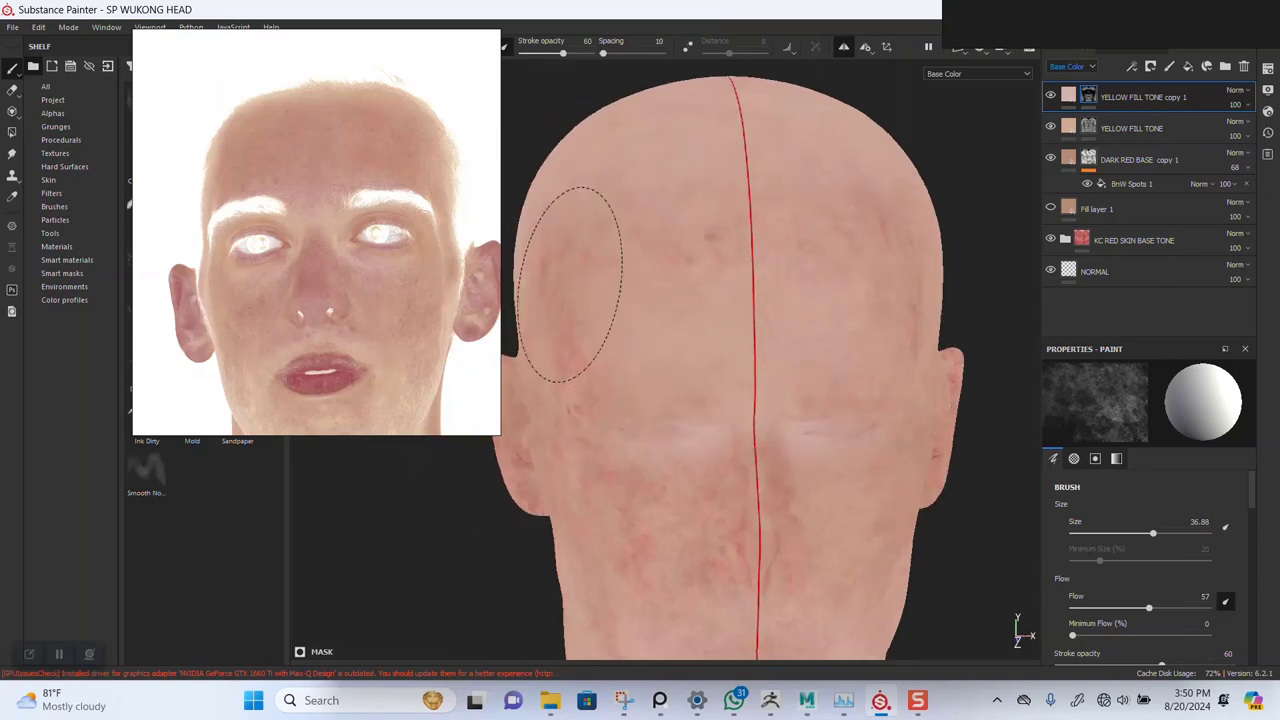
scroll(746, 372, down, 3)
scroll(746, 372, up, 5)
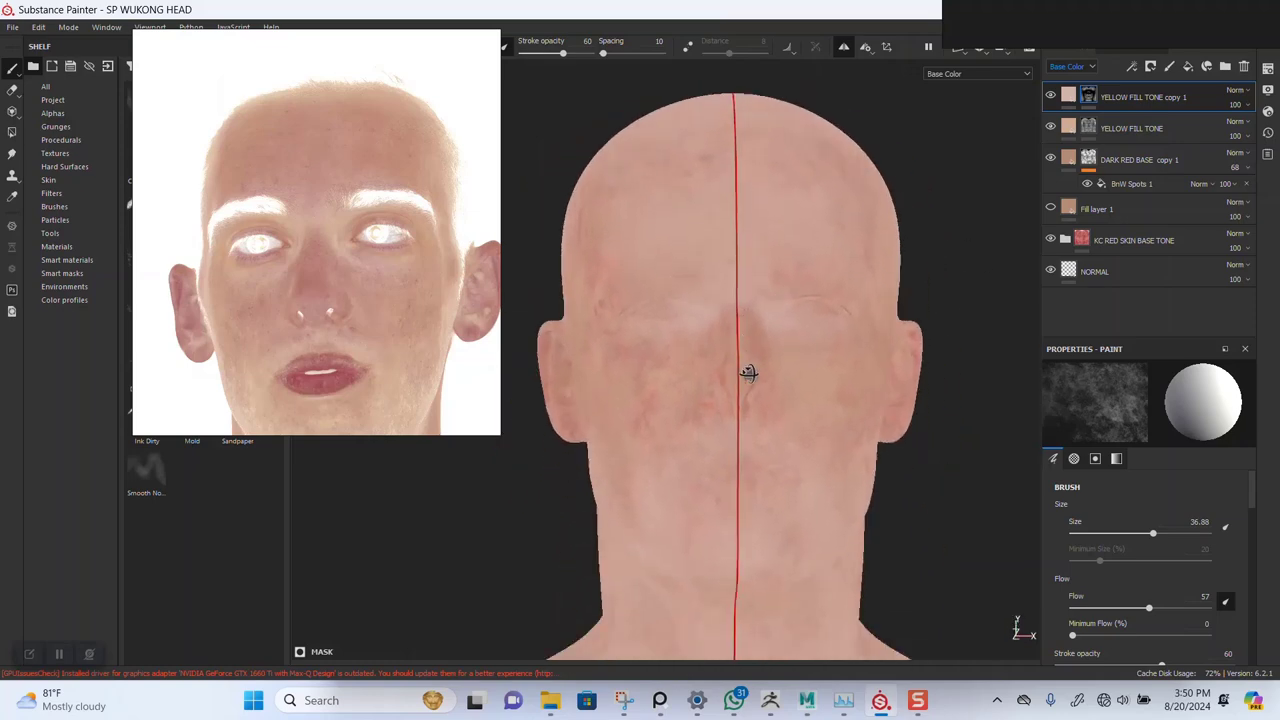
alt+right_drag(776, 425, 794, 363)
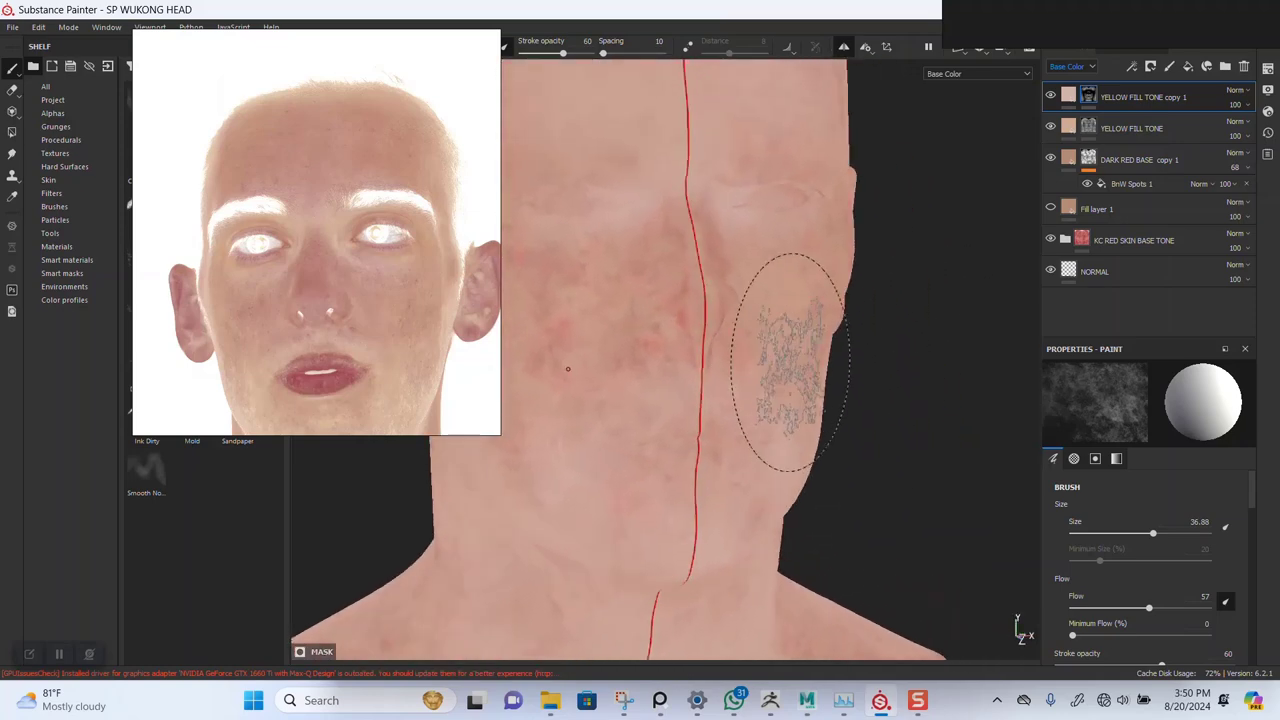
Paint the pale tone into the YELLOW FILL TONE copy 1 mask across the cheeks, jaw and side of the head
alt+middle_drag(794, 363, 823, 471)
alt+drag(823, 471, 696, 415)
alt+drag(688, 365, 745, 368)
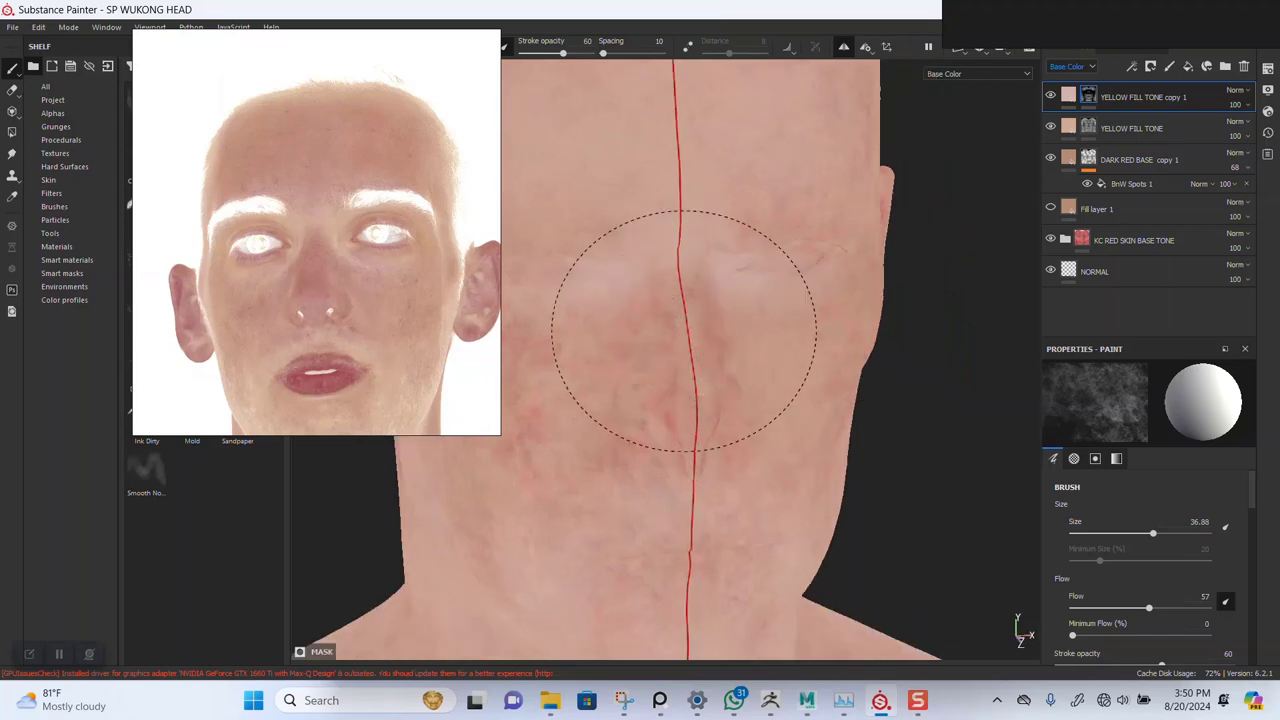
mouse_move(678, 430)
alt+mouse_down()
mouse_move(786, 457)
mouse_move(794, 391)
mouse_move(749, 443)
mouse_move(702, 466)
mouse_move(817, 437)
mouse_move(760, 423)
mouse_move(791, 420)
mouse_move(670, 483)
alt+mouse_up()
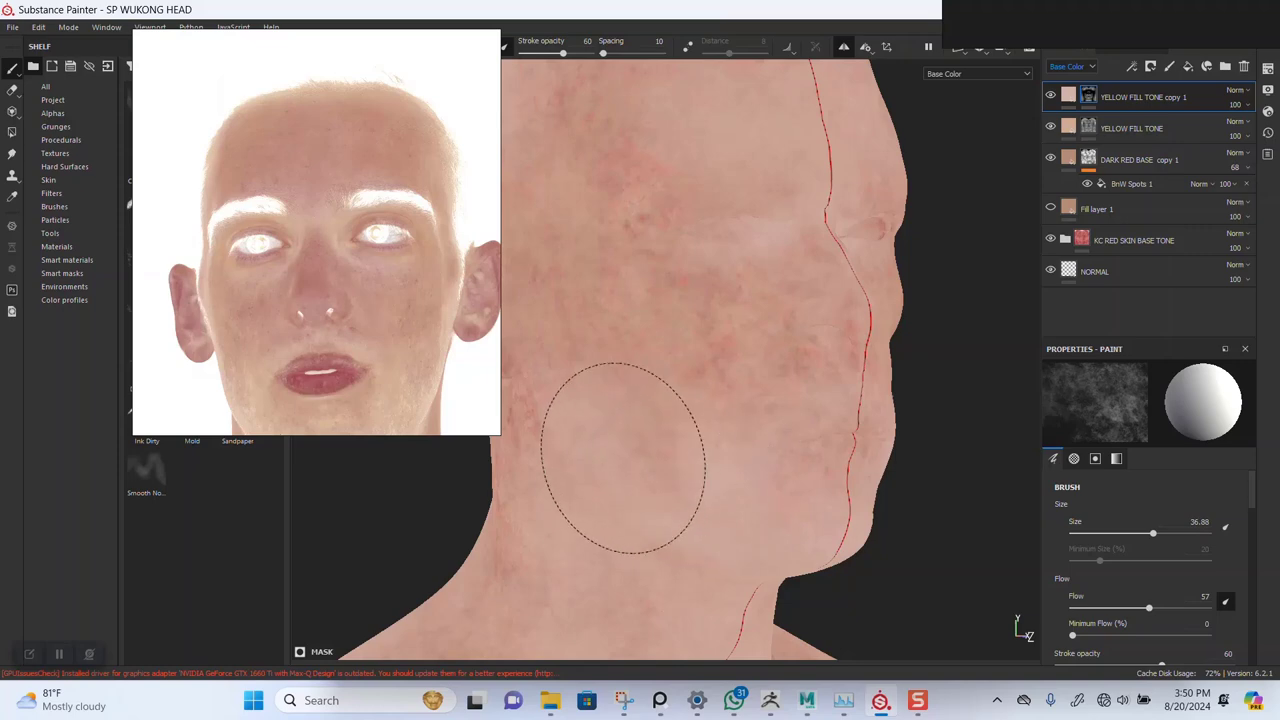
alt+drag(714, 409, 835, 465)
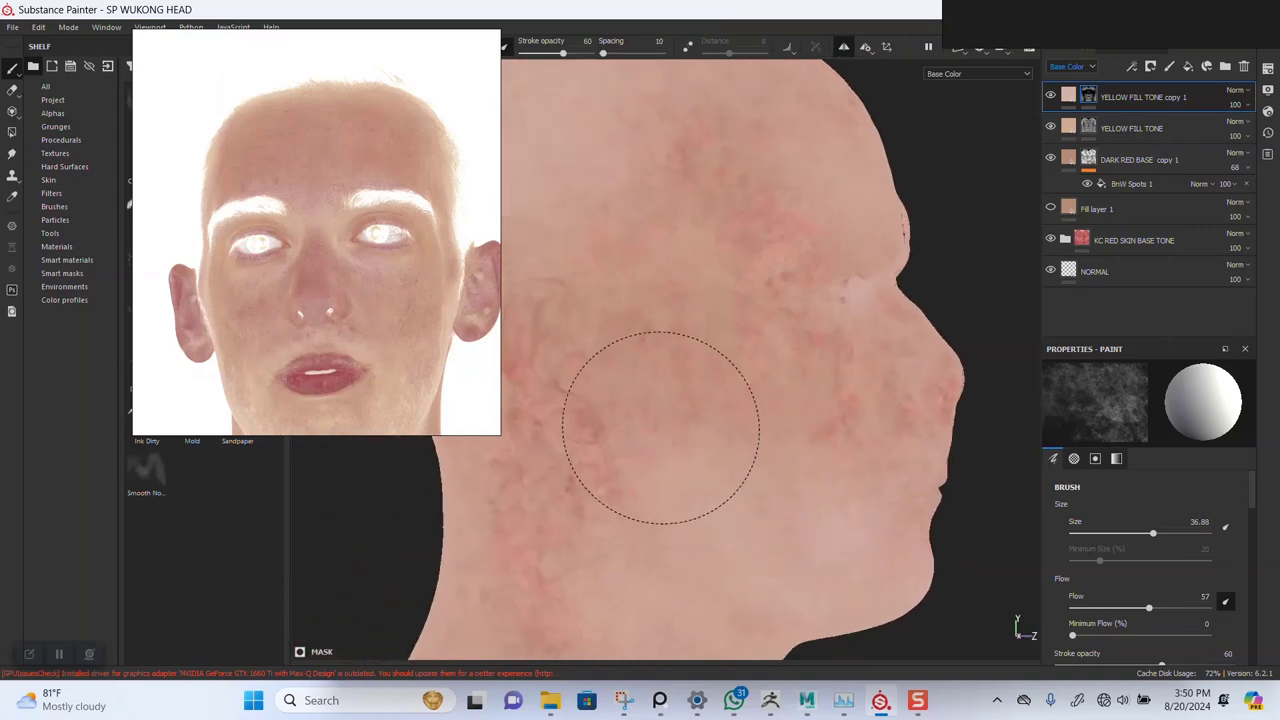
alt+right_drag(748, 469, 760, 411)
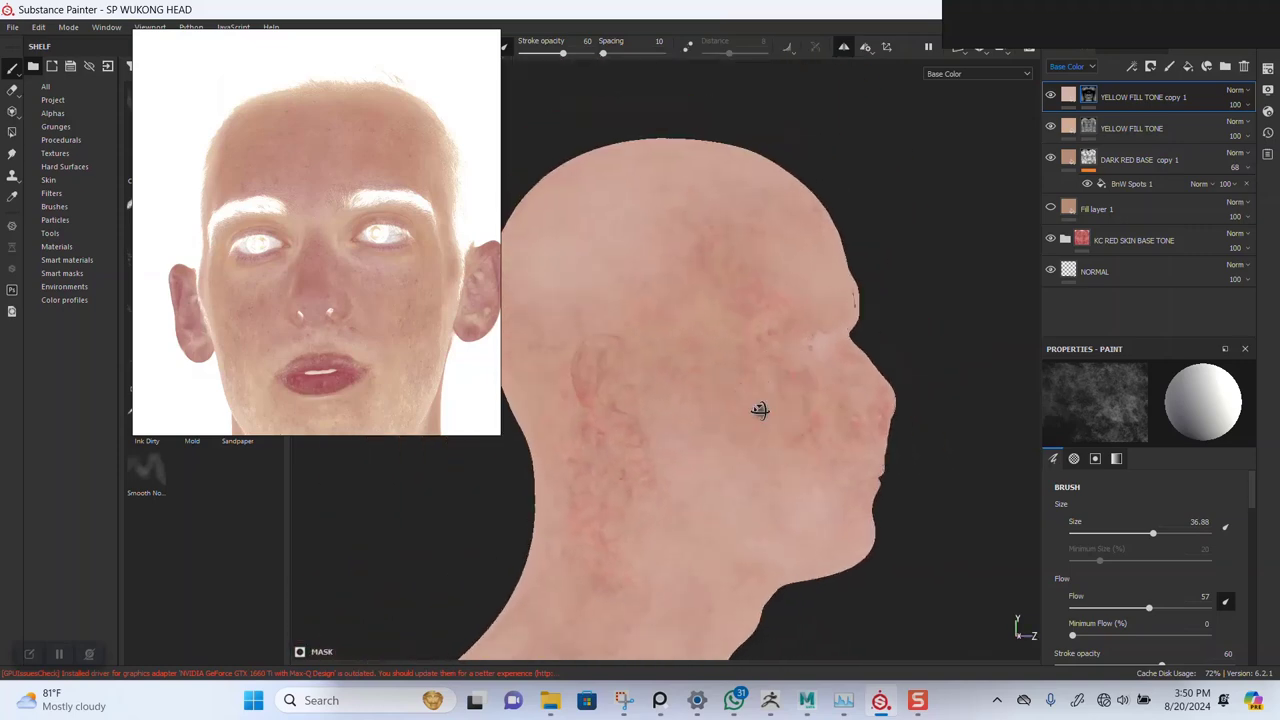
mouse_move(760, 411)
alt+mouse_down()
mouse_move(734, 406)
mouse_move(746, 426)
alt+mouse_up()
alt+middle_drag(746, 426, 873, 440)
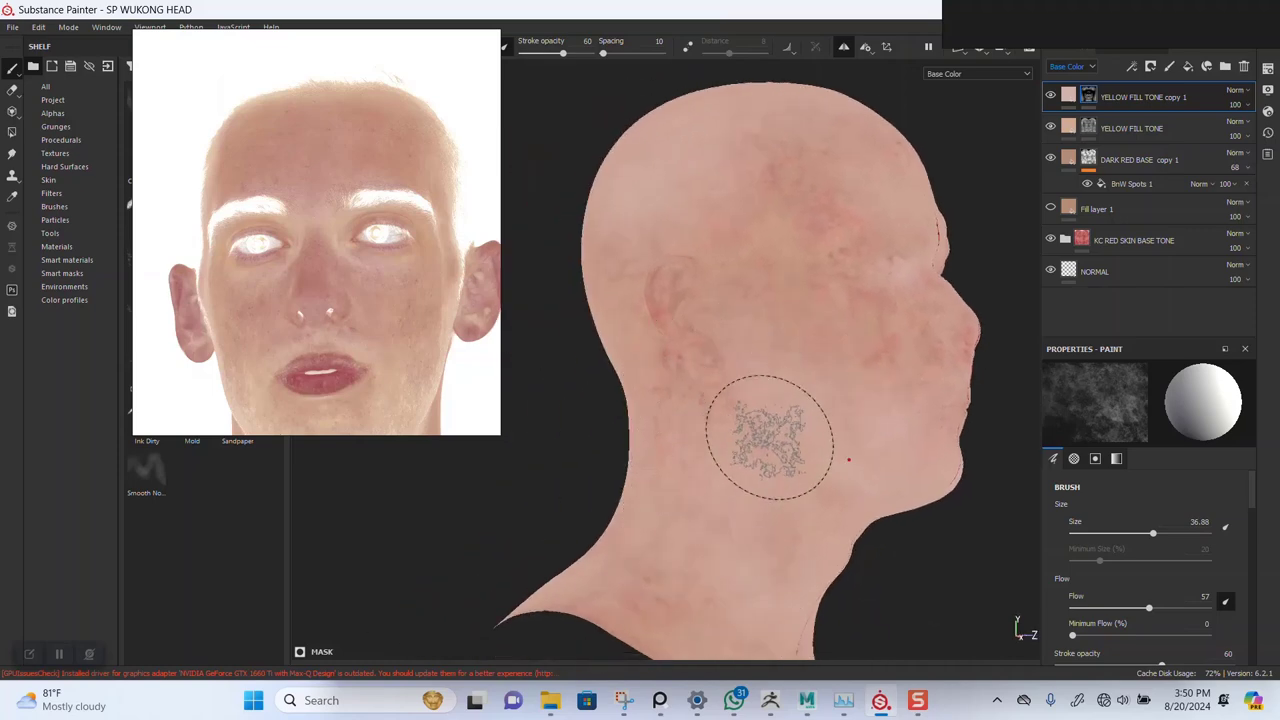
Show the head in Material display and paint black into the mask to tone down the pale areas on the face
key(m)
mouse_move(745, 415)
alt+mouse_down()
mouse_move(700, 366)
mouse_move(760, 430)
mouse_move(770, 385)
mouse_move(714, 428)
alt+mouse_up()
alt+middle_drag(772, 382, 677, 371)
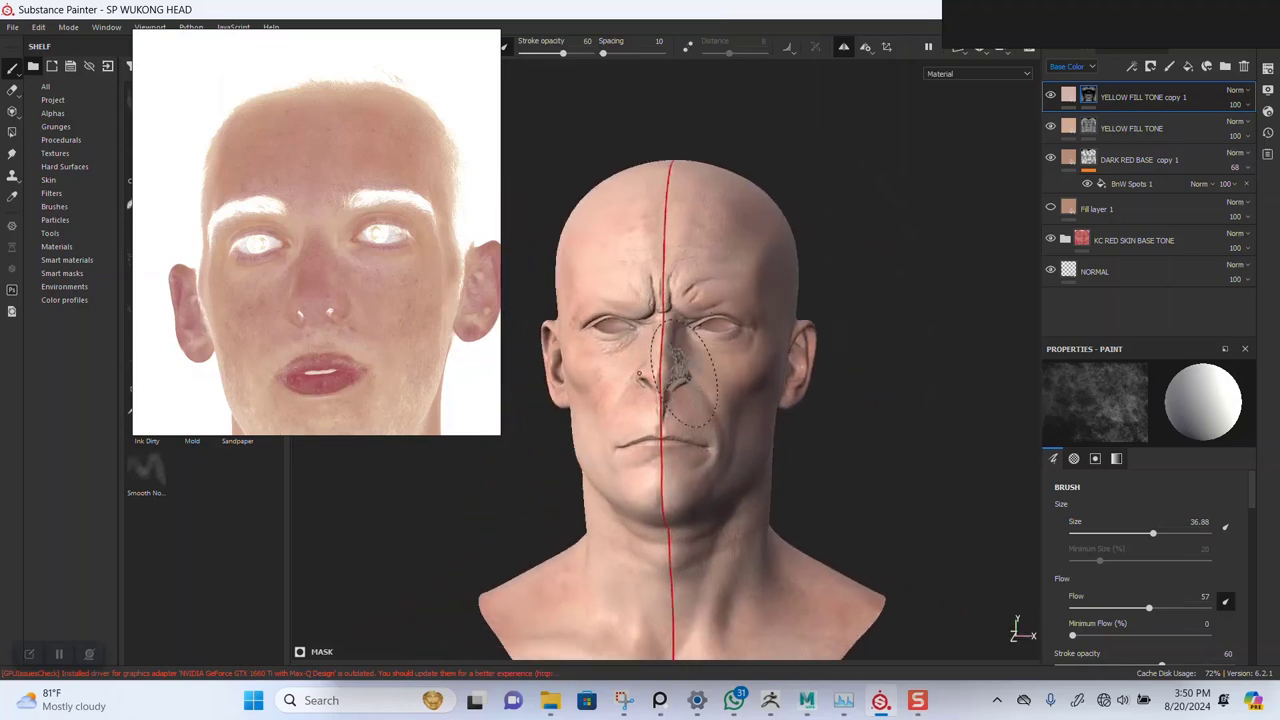
alt+right_drag(677, 371, 746, 482)
alt+middle_drag(700, 414, 662, 371)
alt+right_drag(662, 371, 766, 417)
mouse_move(800, 397)
alt+mouse_down()
mouse_move(750, 423)
mouse_move(780, 410)
mouse_move(806, 346)
mouse_move(785, 400)
alt+mouse_up()
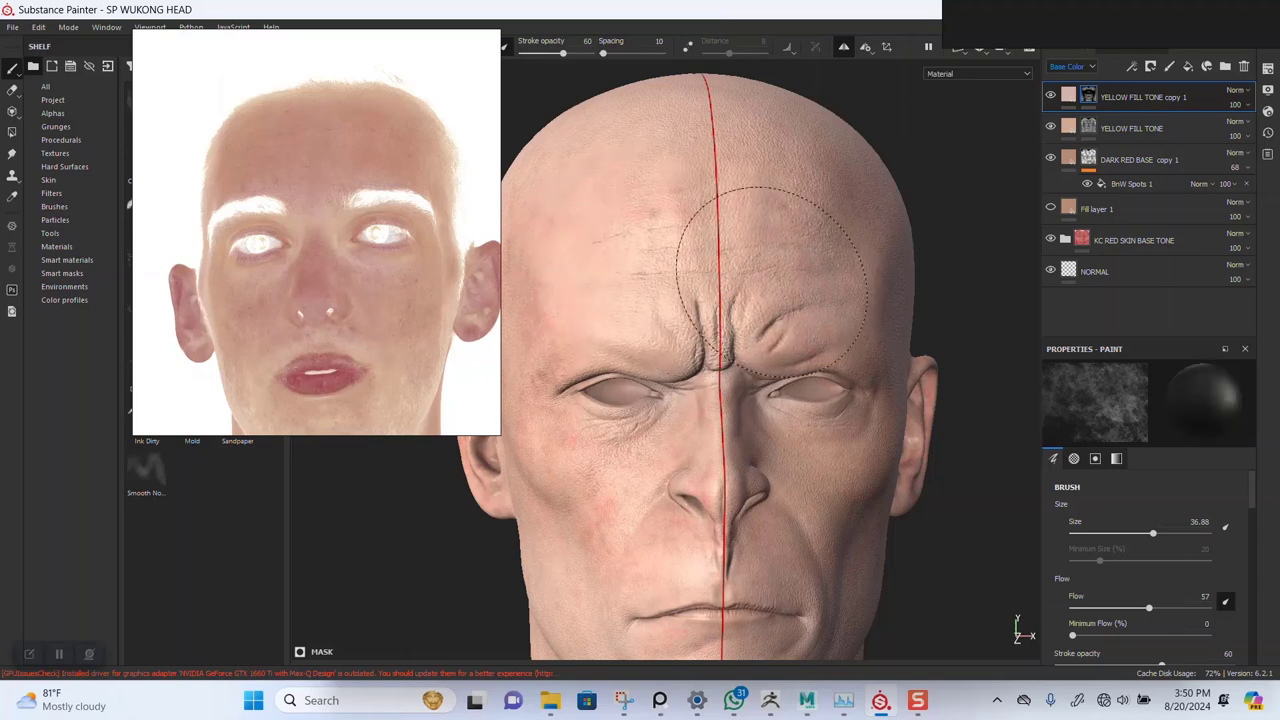
Compare the head's overall skin tone with the chin, neck and shoulder colouring in the reference photo
alt+right_drag(832, 325, 755, 385)
alt+middle_drag(755, 385, 726, 345)
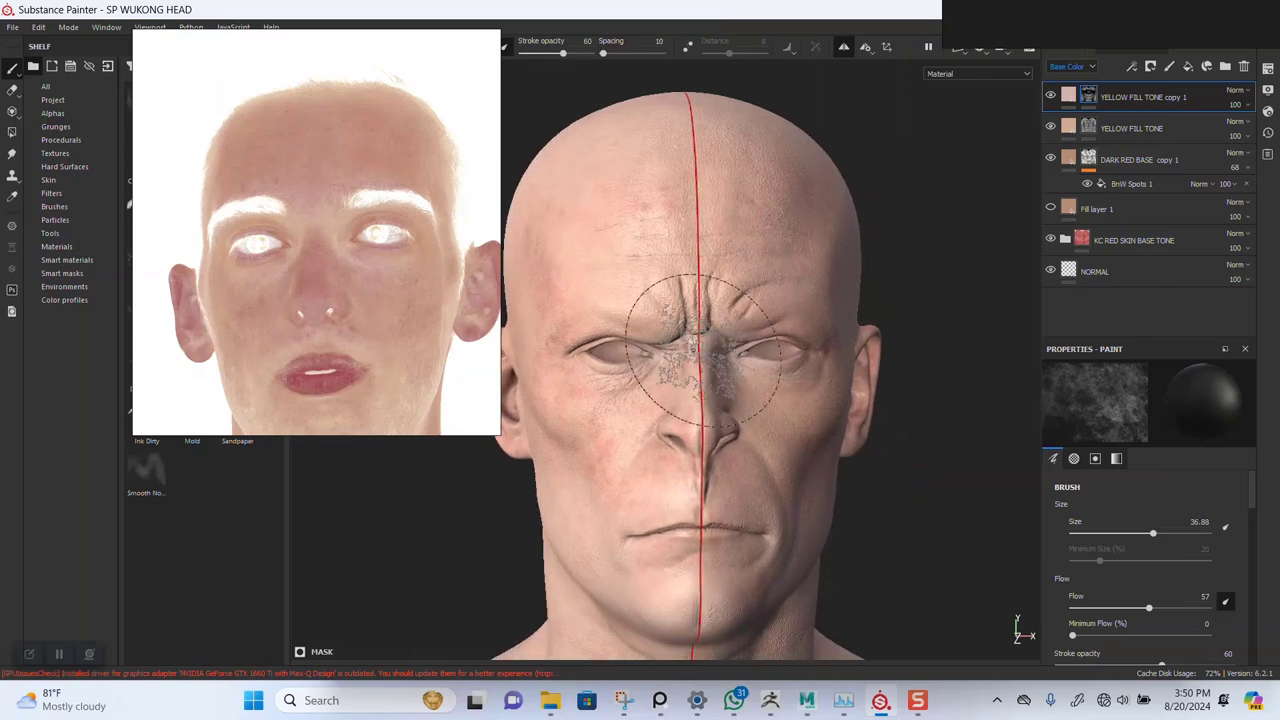
alt+right_drag(790, 240, 750, 265)
alt+middle_drag(716, 335, 706, 257)
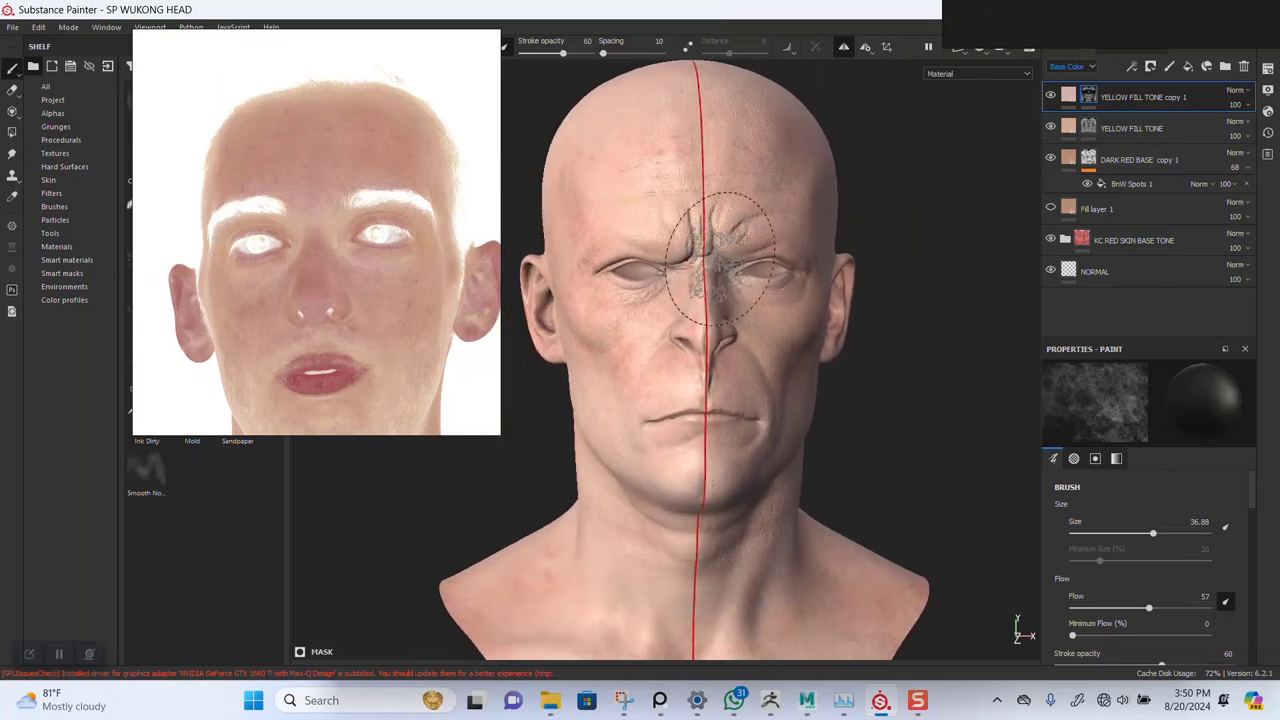
alt+right_drag(706, 257, 722, 326)
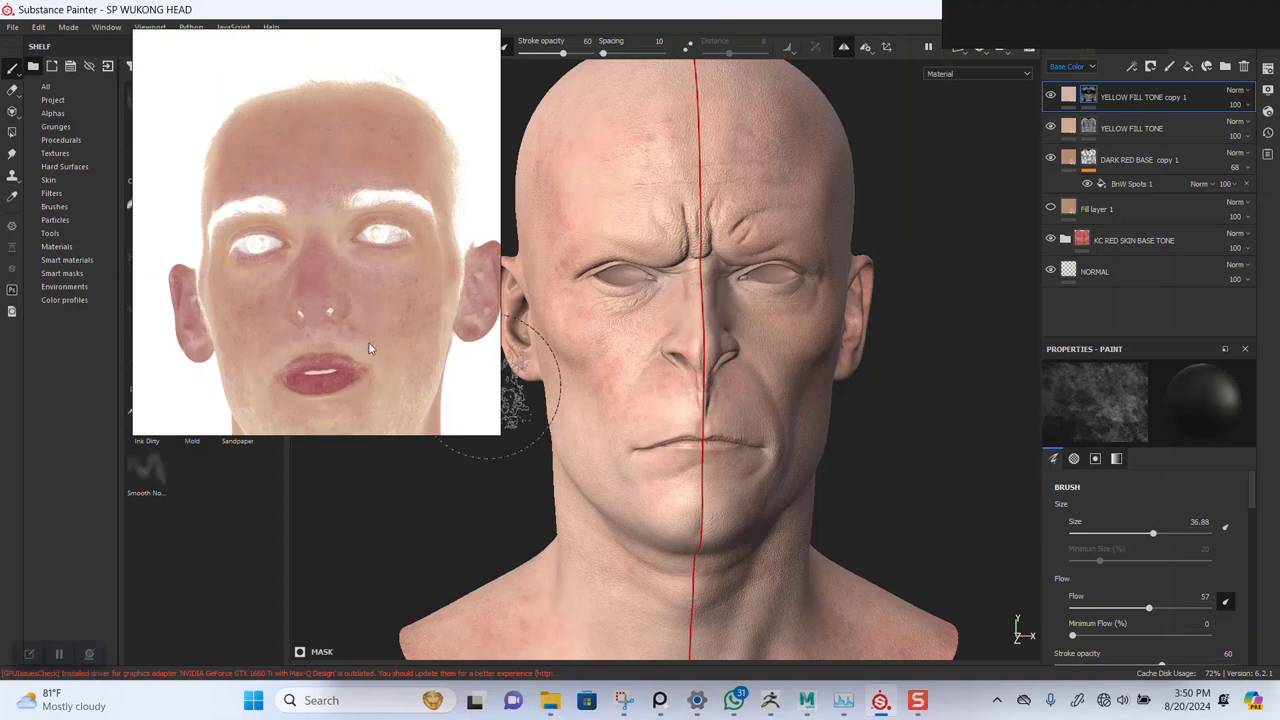
scroll(366, 349, down, 3)
scroll(369, 281, up, 5)
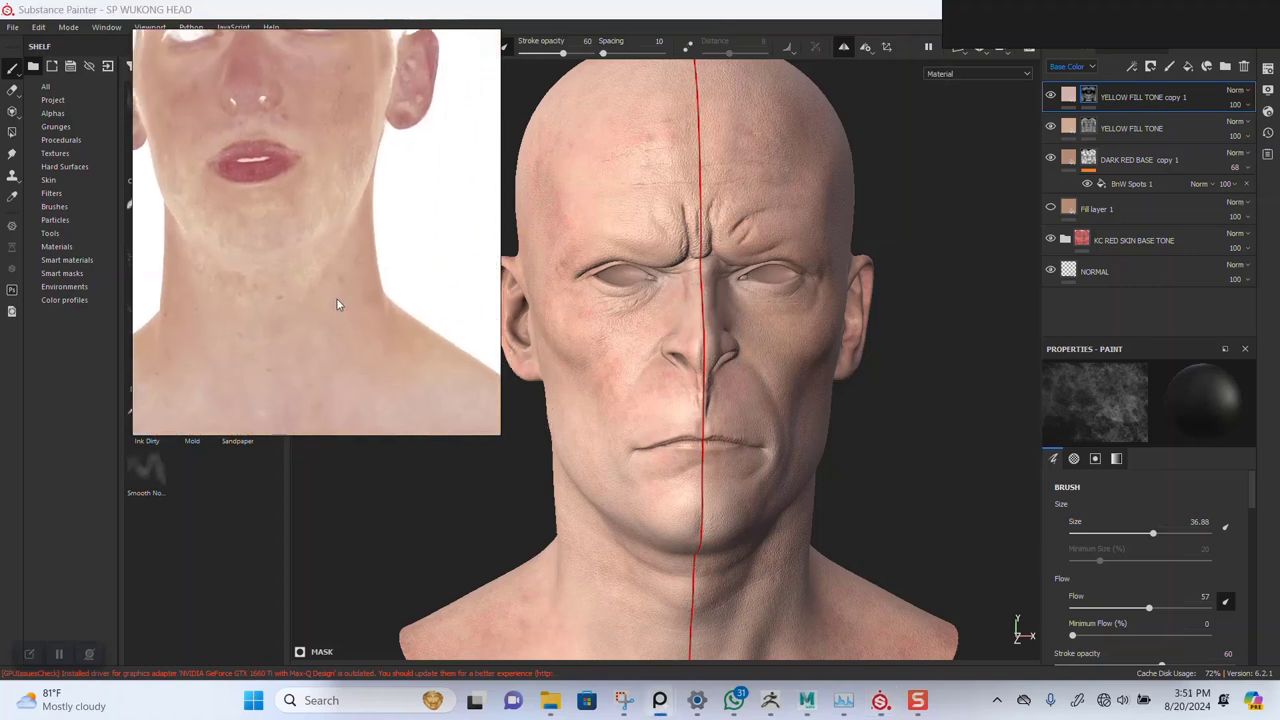
middle_drag(366, 304, 326, 247)
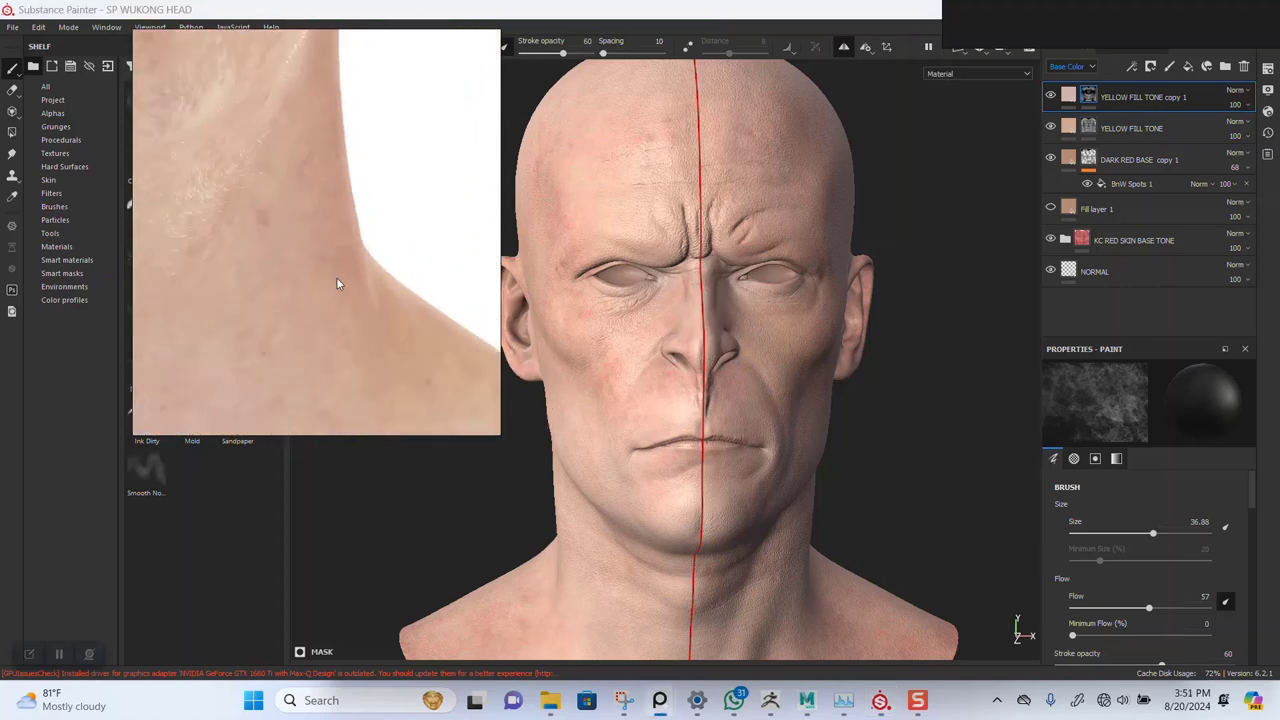
middle_drag(396, 356, 359, 273)
scroll(336, 274, down, 4)
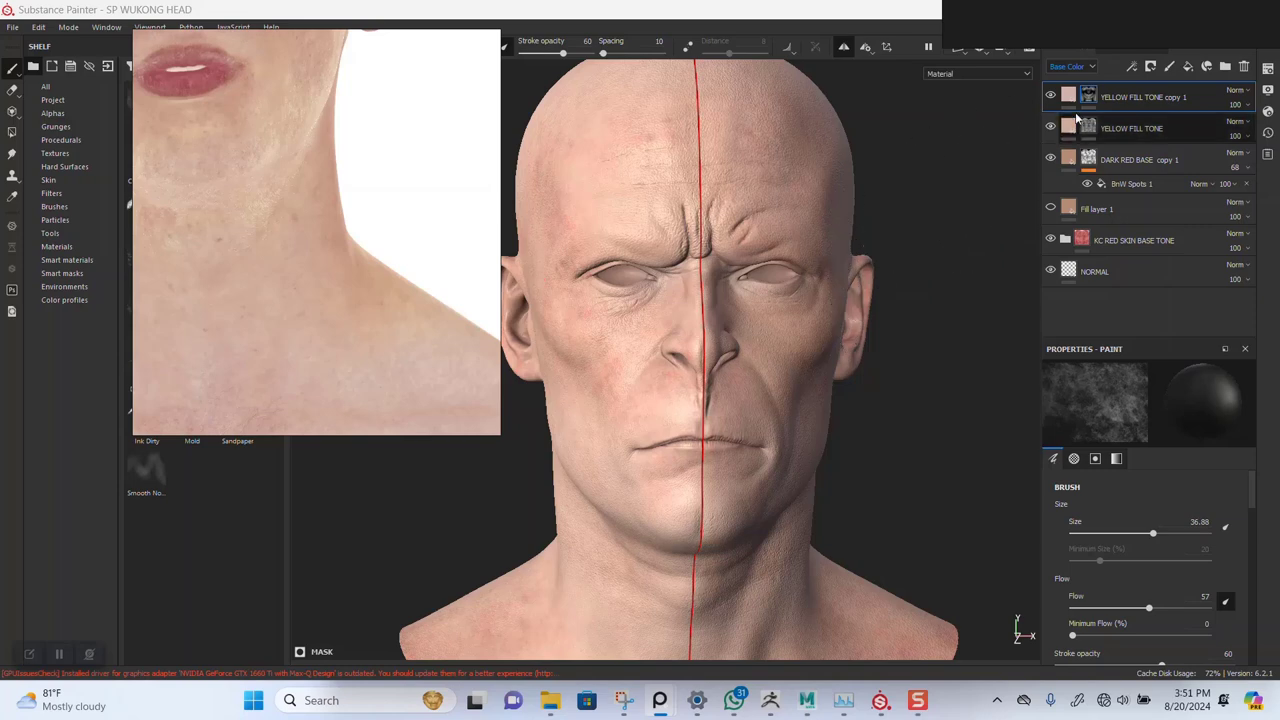
Rename the YELLOW FILL TONE copy 1 layer as PALE WHITE FILL TONE
double_click(1140, 97)
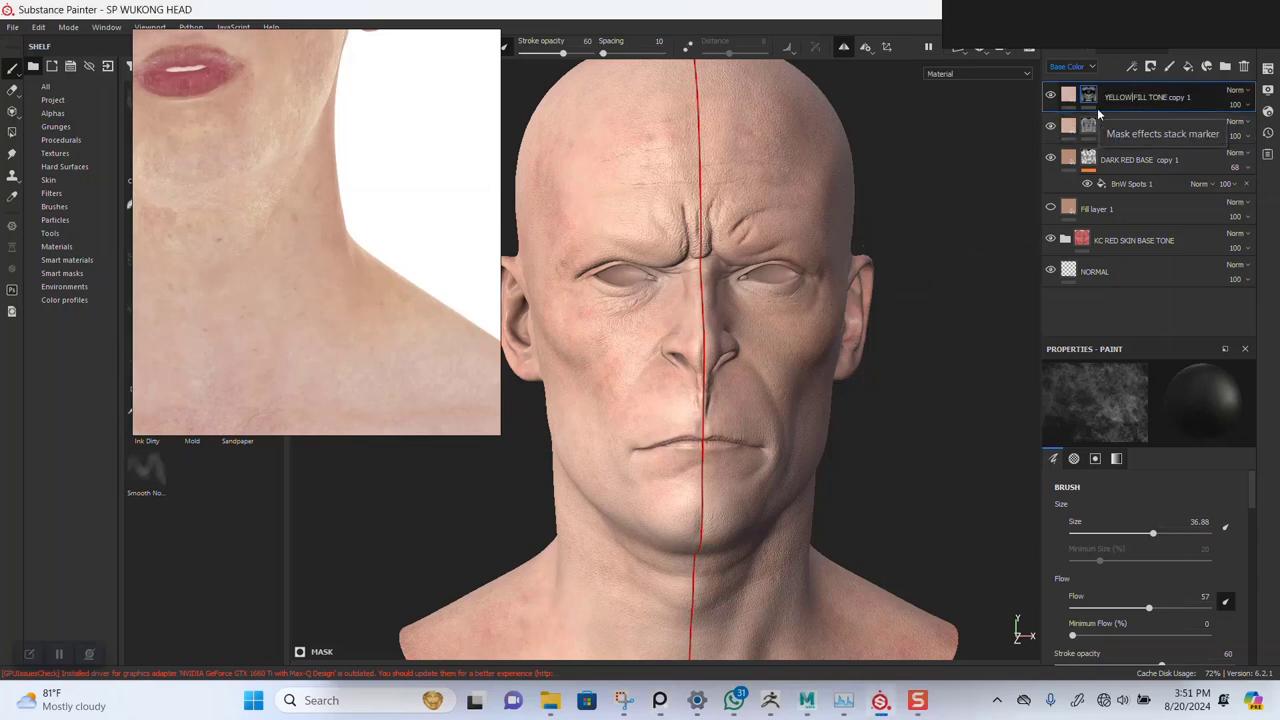
key(BackSpace)
key(BackSpace)
key(BackSpace)
key(BackSpace)
key(BackSpace)
key(BackSpace)
text(PALE WHITE)
key(Return)
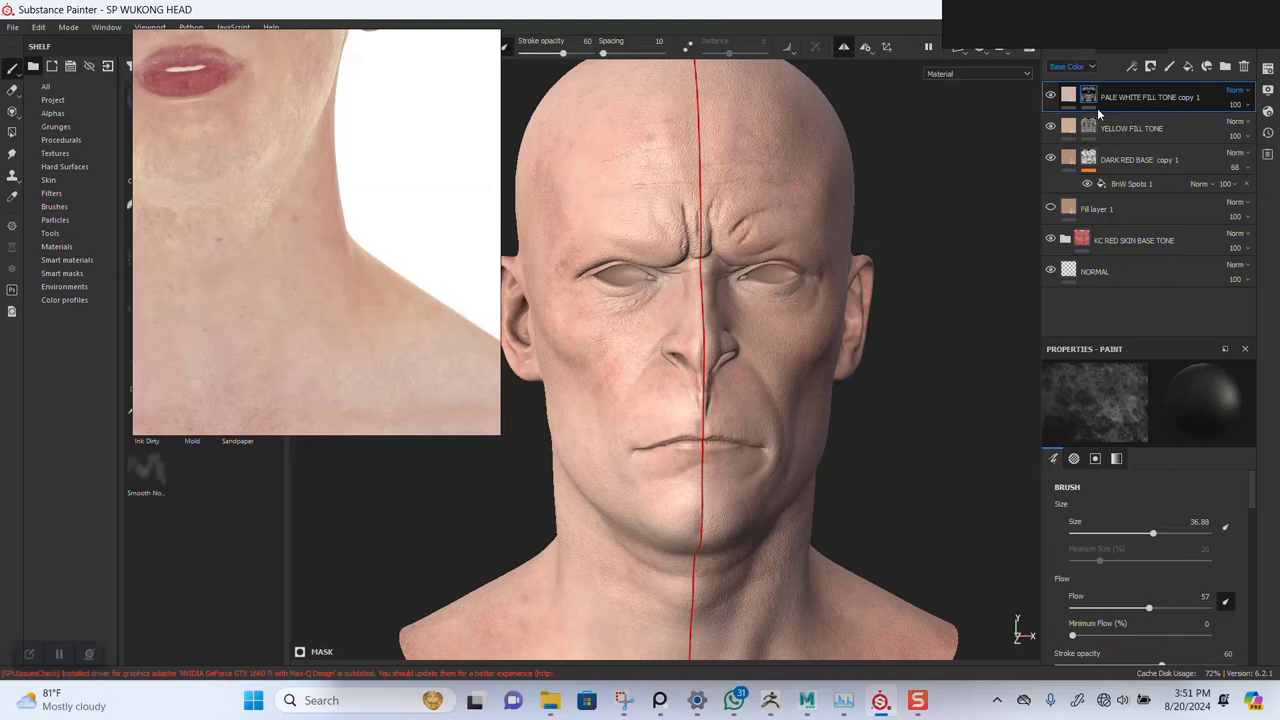
double_click(1181, 98)
key(shift+Home)
key(BackSpace)
key(Return)
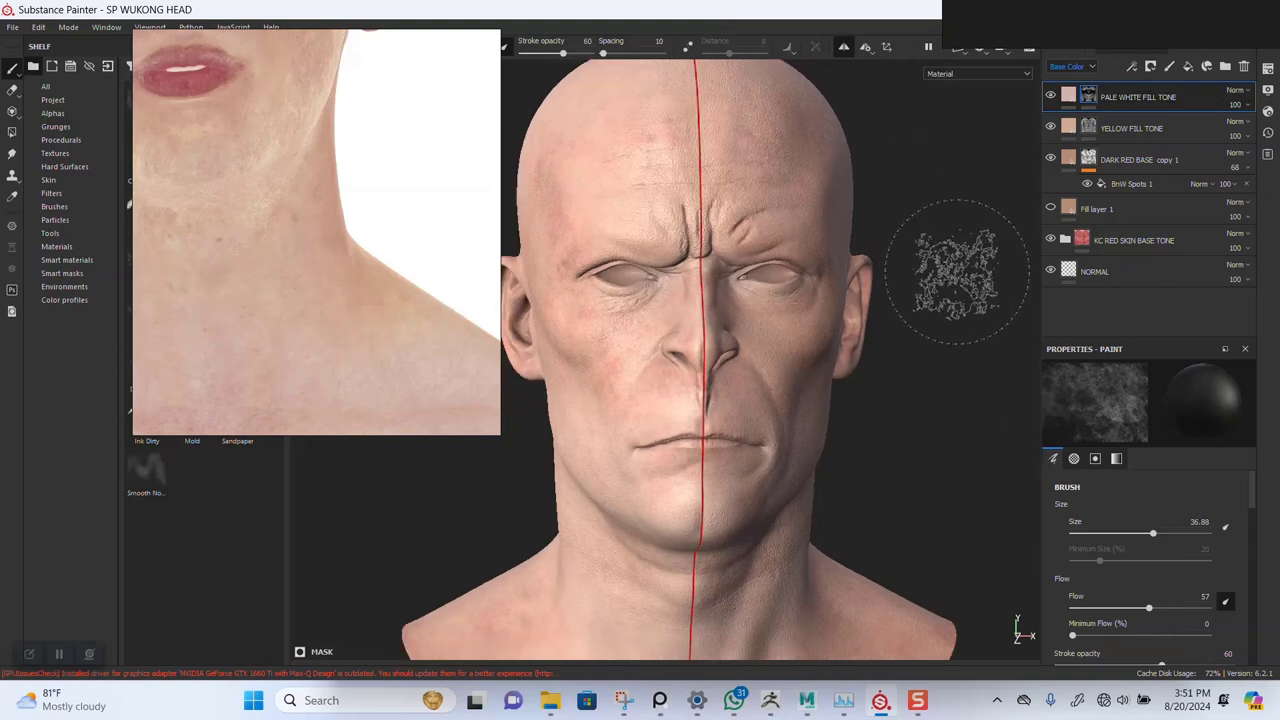
Examine the colouring around the eyes, nose, lips and chin in the reference photo against the sculpted face
scroll(929, 229, up, 3)
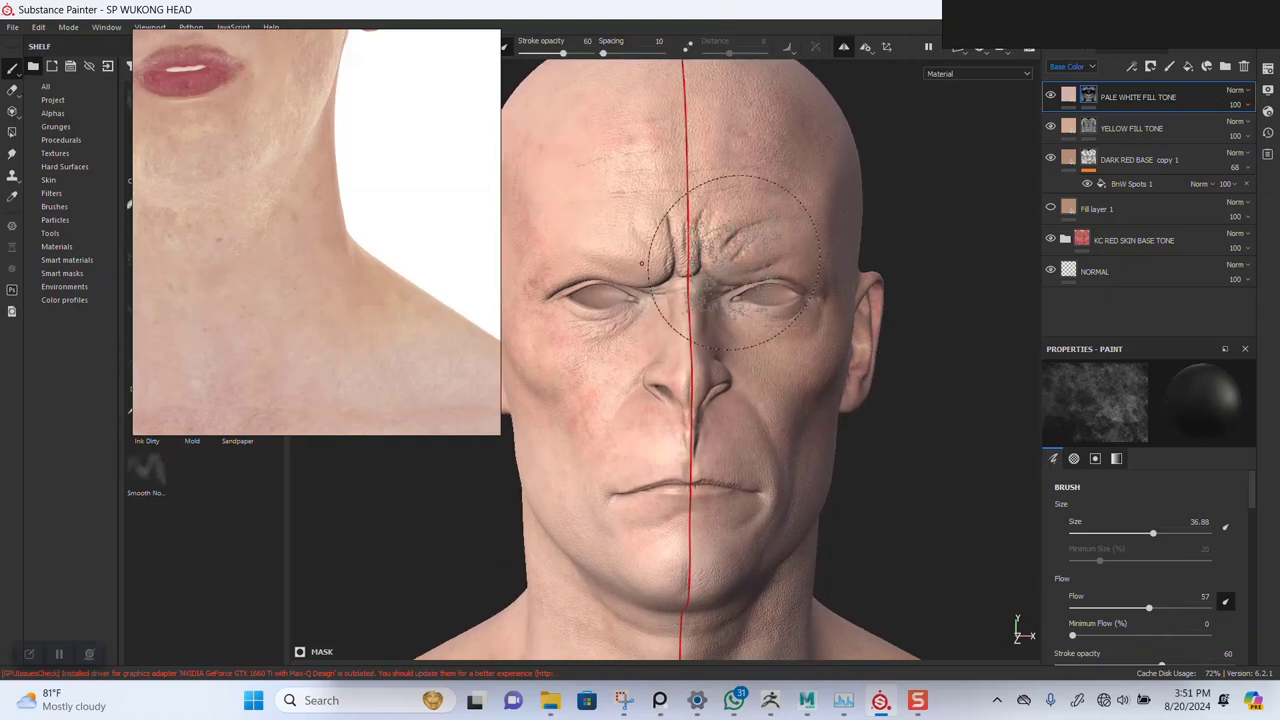
mouse_move(812, 280)
alt+mouse_down()
mouse_move(837, 266)
mouse_move(829, 287)
alt+mouse_up()
scroll(289, 245, down, 3)
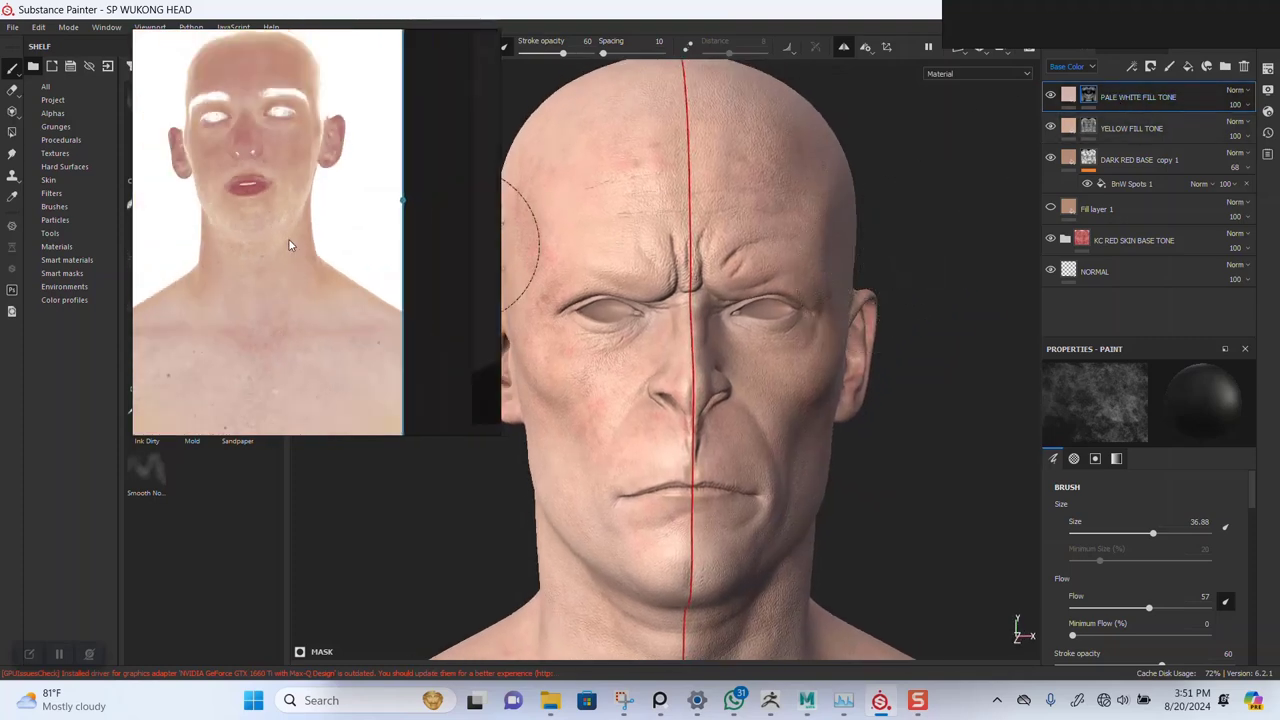
scroll(290, 240, up, 5)
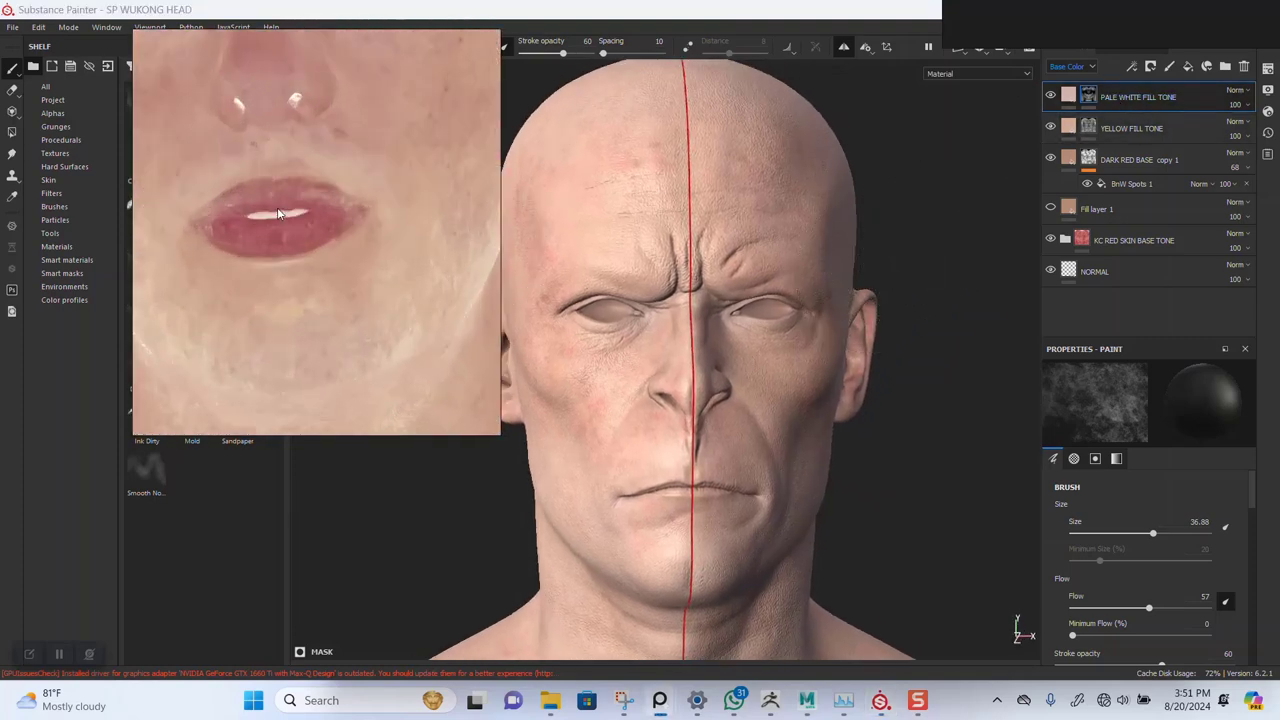
scroll(277, 207, down, 3)
middle_drag(335, 196, 332, 234)
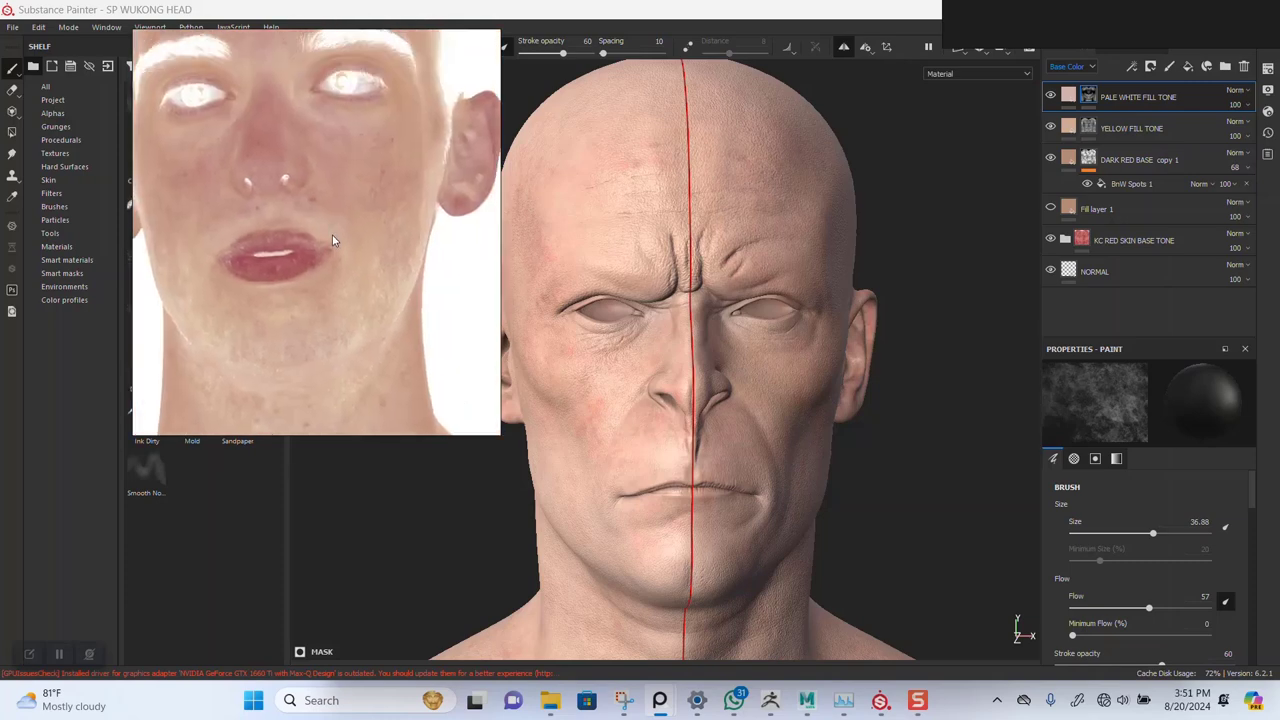
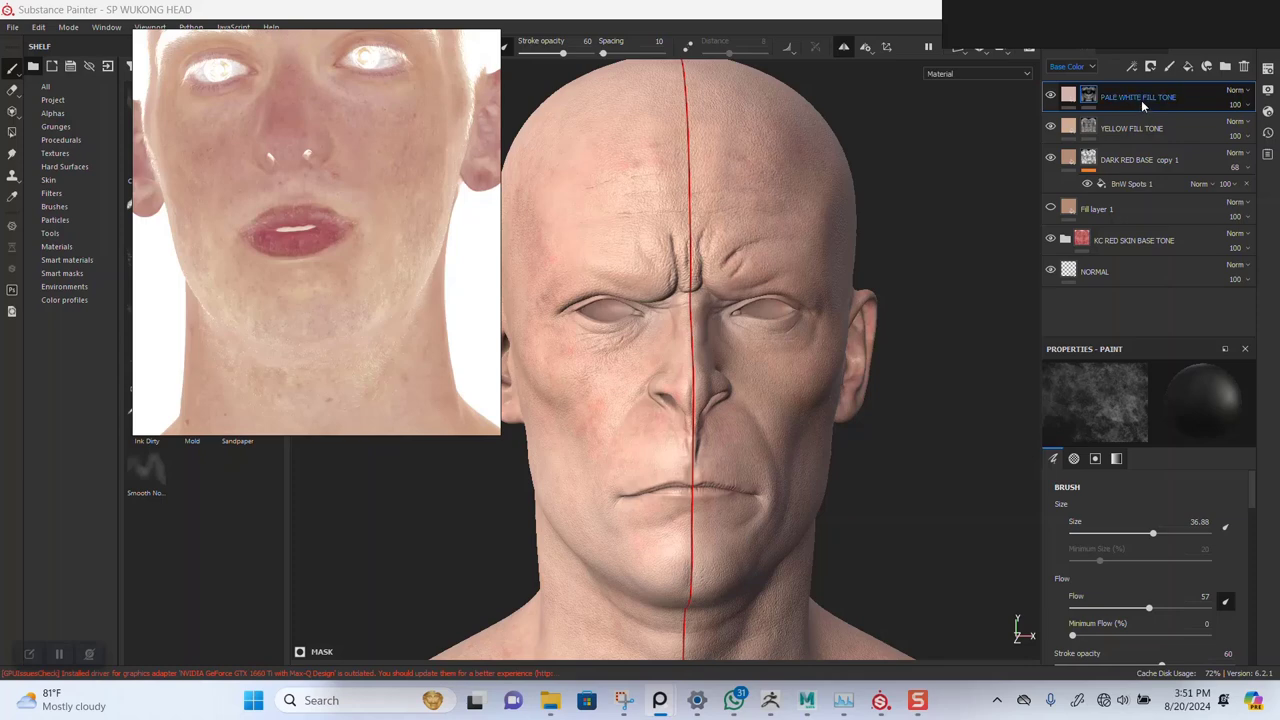
Duplicate the PALE WHITE FILL TONE layer and reset the copy's mask to solid black
key(ctrl+d)
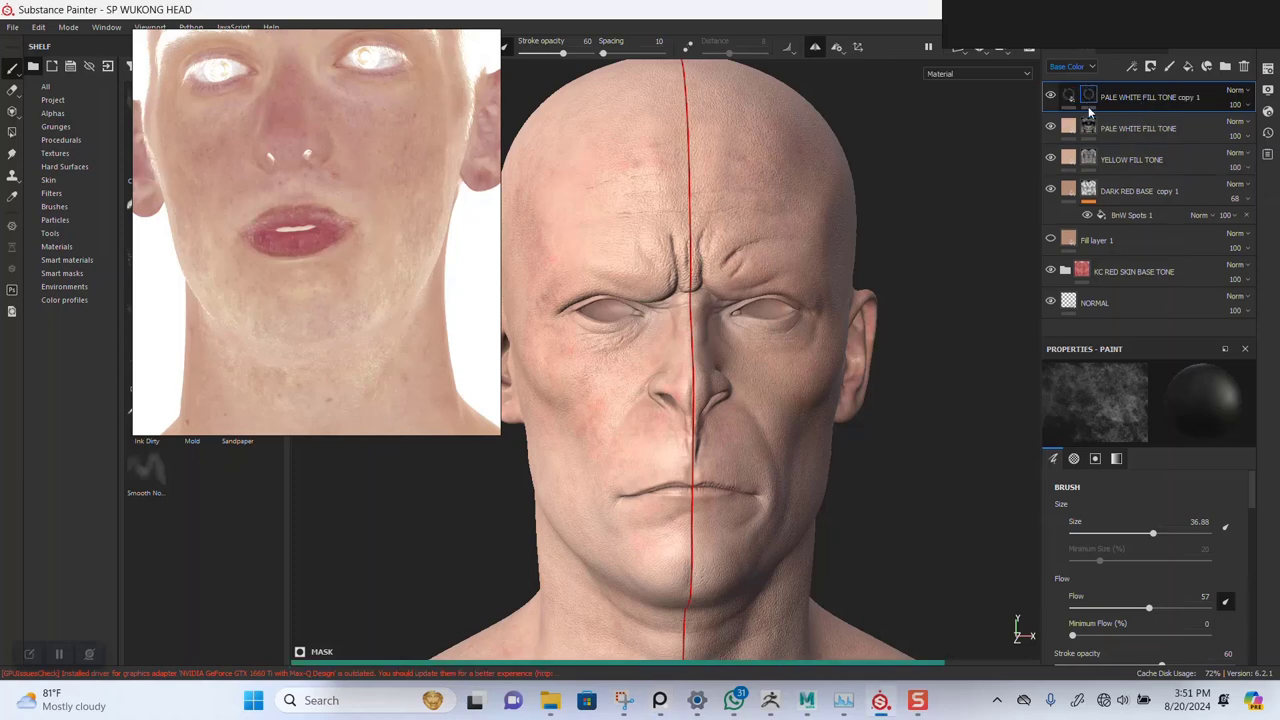
right_click(1092, 97)
click(1080, 97)
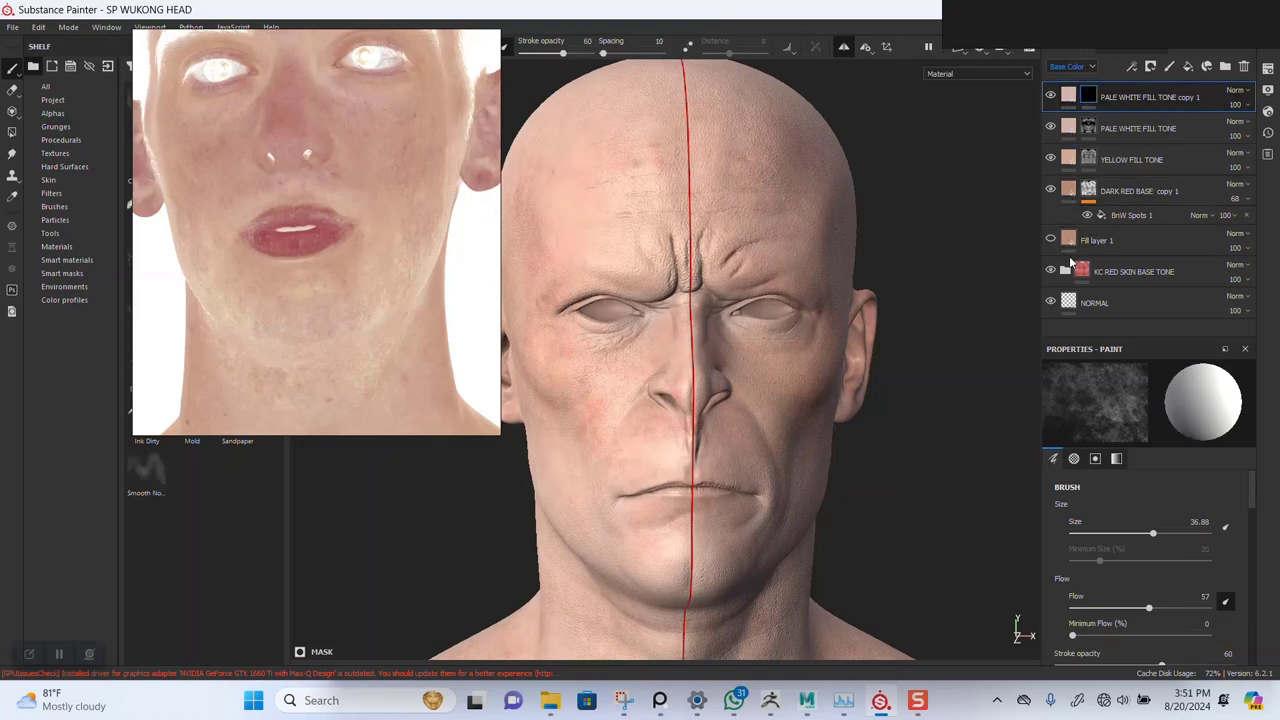
Set the copied fill layer's base color to the purple sampled from the purple marble veins layer in KC RED SKIN BASE TONE
click(1065, 270)
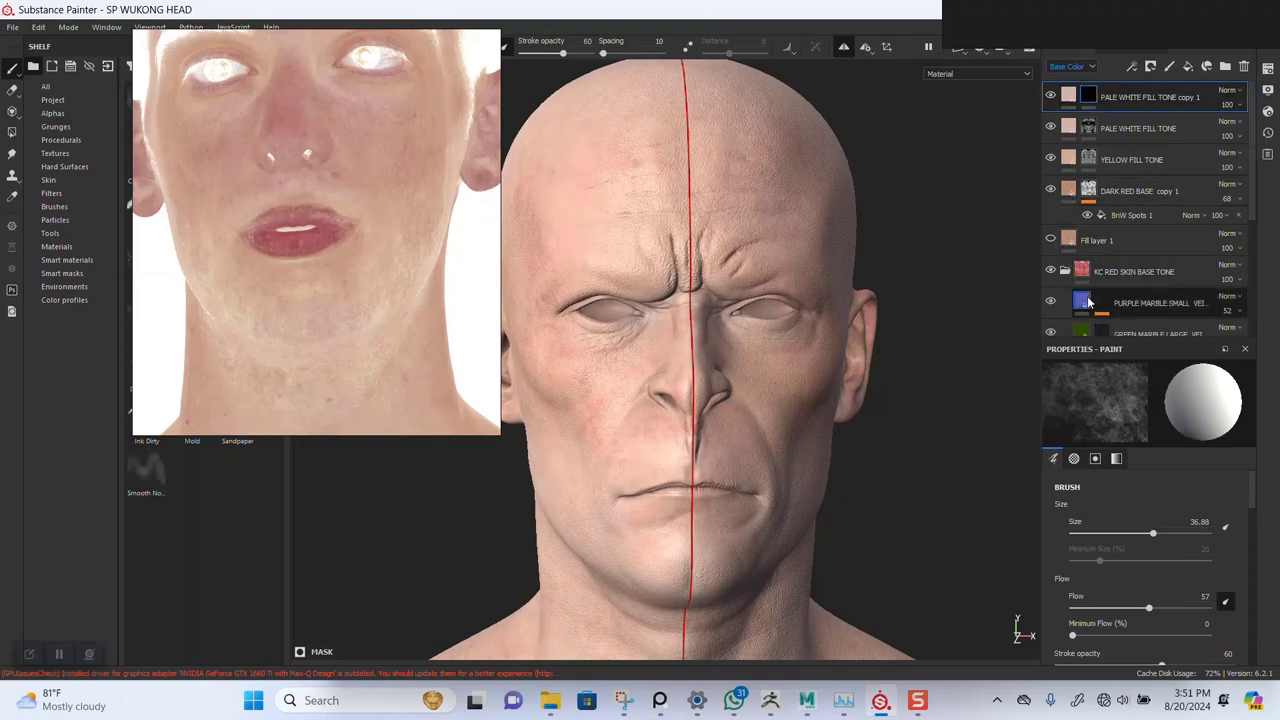
click(1068, 96)
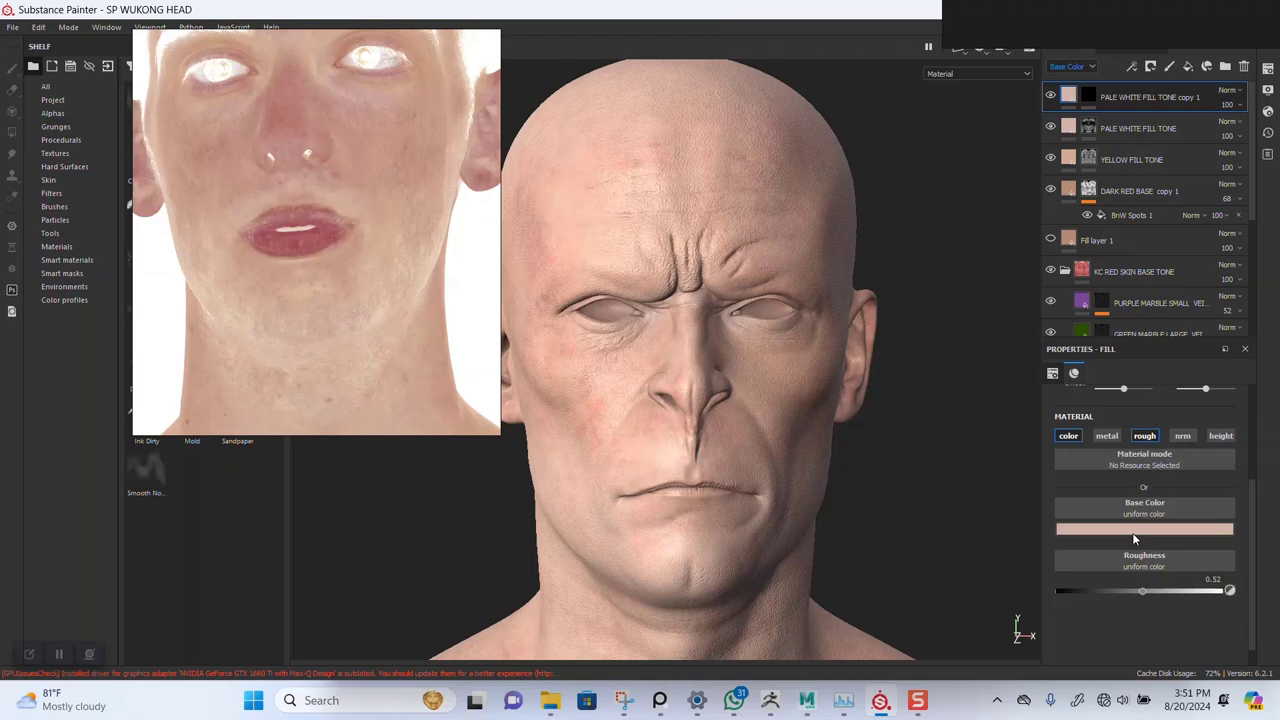
click(1134, 530)
click(1166, 538)
click(1084, 303)
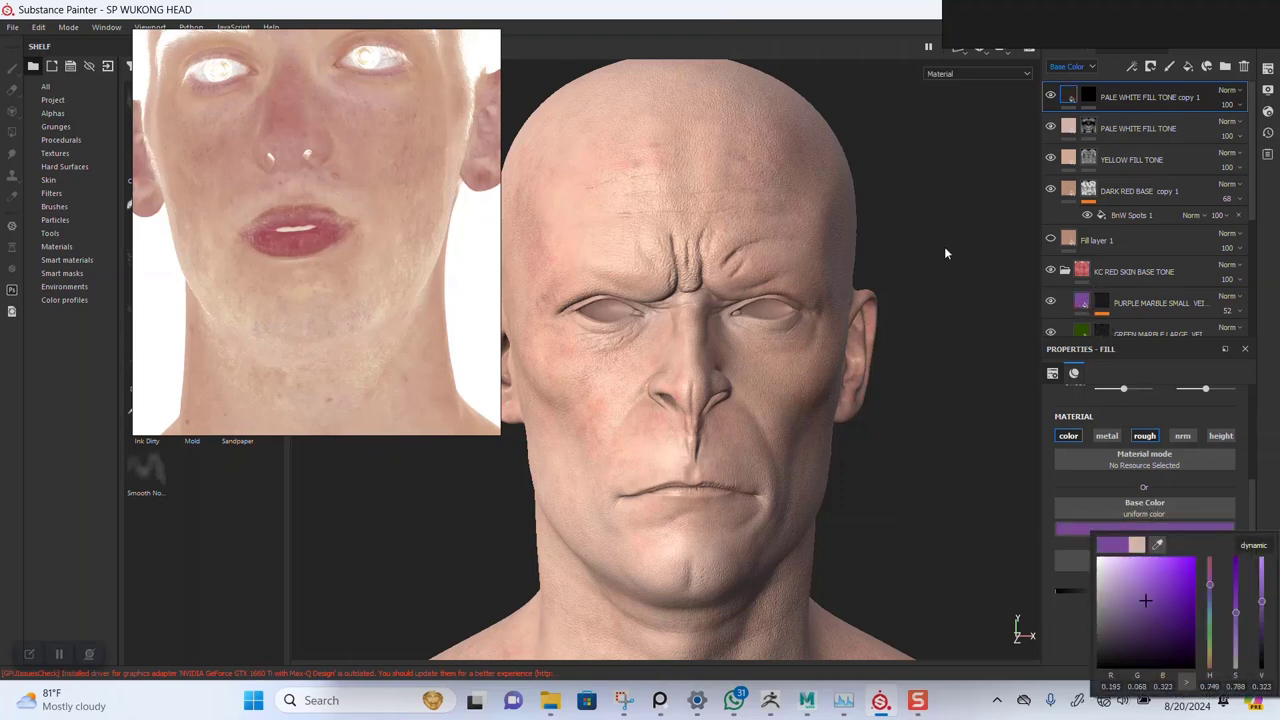
Select the purple copy's black mask for painting, display only the Base Color channel and reduce the brush size to 13.48
click(1088, 96)
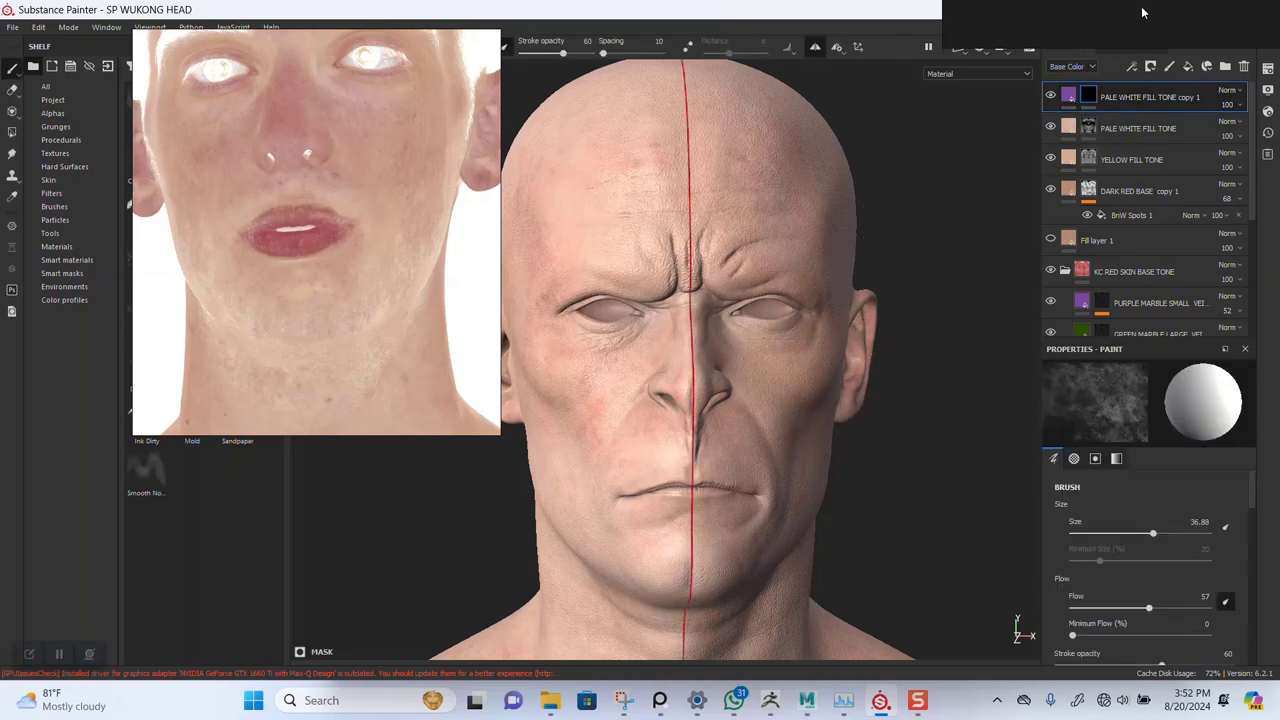
mouse_move(1126, 97)
mouse_down()
mouse_move(1126, 129)
mouse_move(1137, 94)
mouse_up()
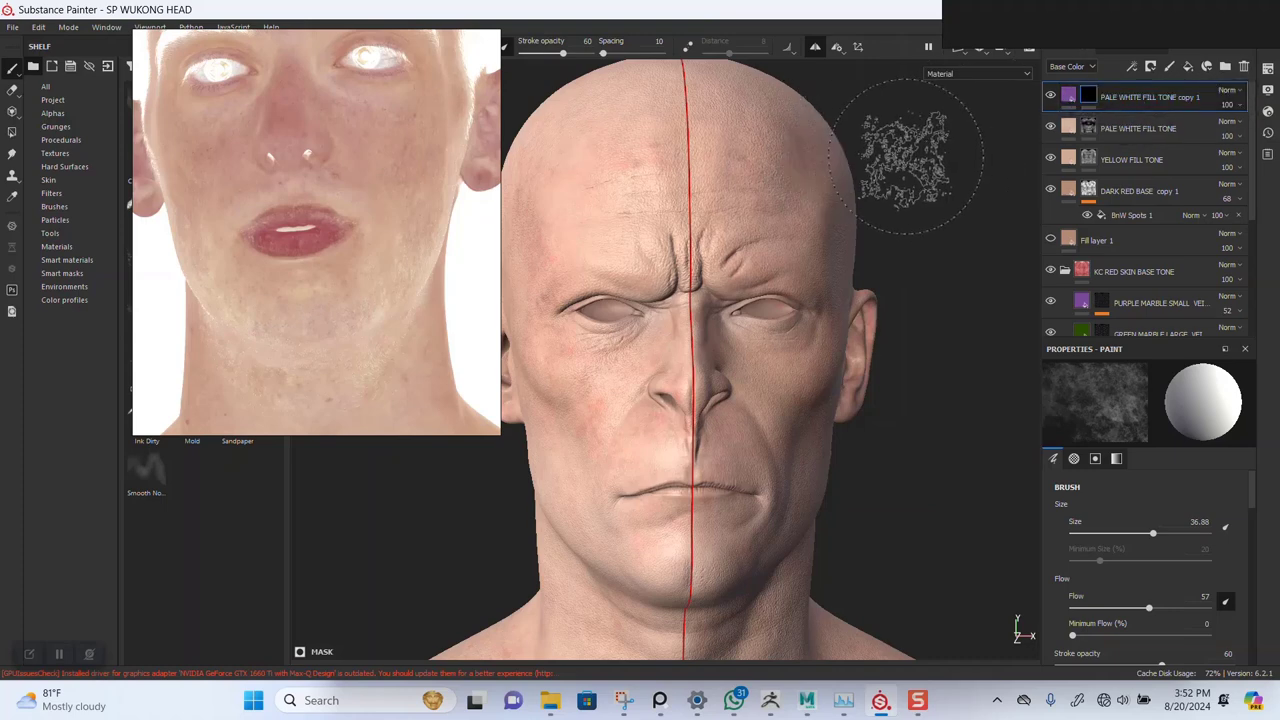
alt+middle_drag(680, 351, 692, 435)
alt+right_drag(692, 435, 763, 381)
alt+middle_drag(740, 335, 745, 288)
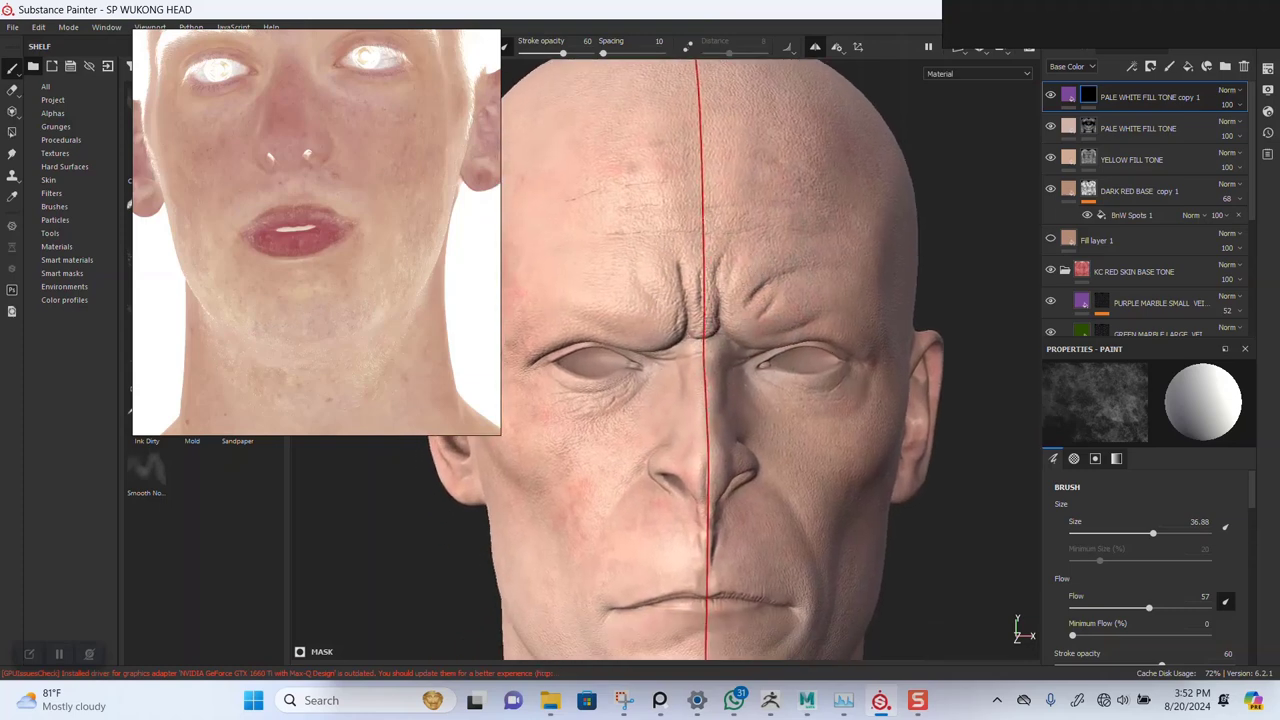
key(c)
alt+right_drag(763, 323, 787, 418)
alt+drag(787, 420, 761, 424)
ctrl+right_drag(760, 422, 600, 391)
key(bracketleft)
key(bracketleft)
key(bracketleft)
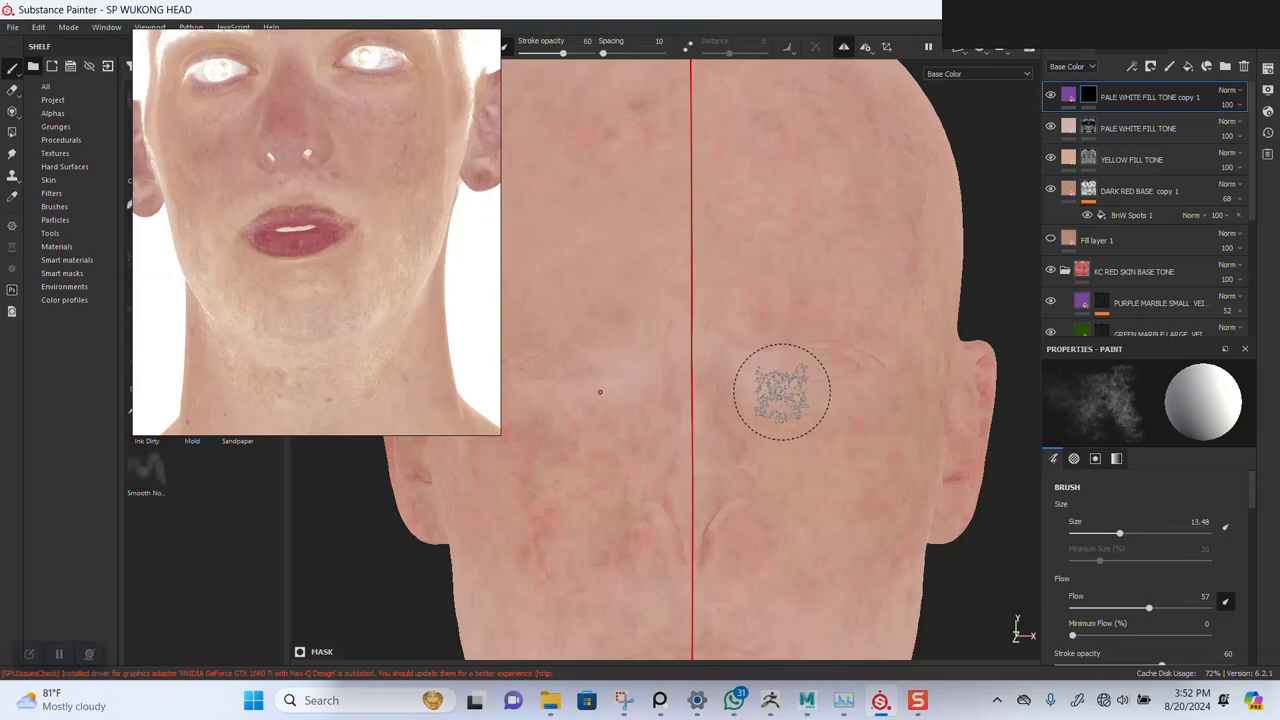
Paint a faint purple tint around both eyes and beside the nose with a brush size of 12.05
alt+middle_drag(818, 416, 777, 337)
mouse_move(777, 337)
alt+right_down()
mouse_move(791, 384)
mouse_move(823, 394)
alt+right_up()
alt+drag(823, 394, 757, 394)
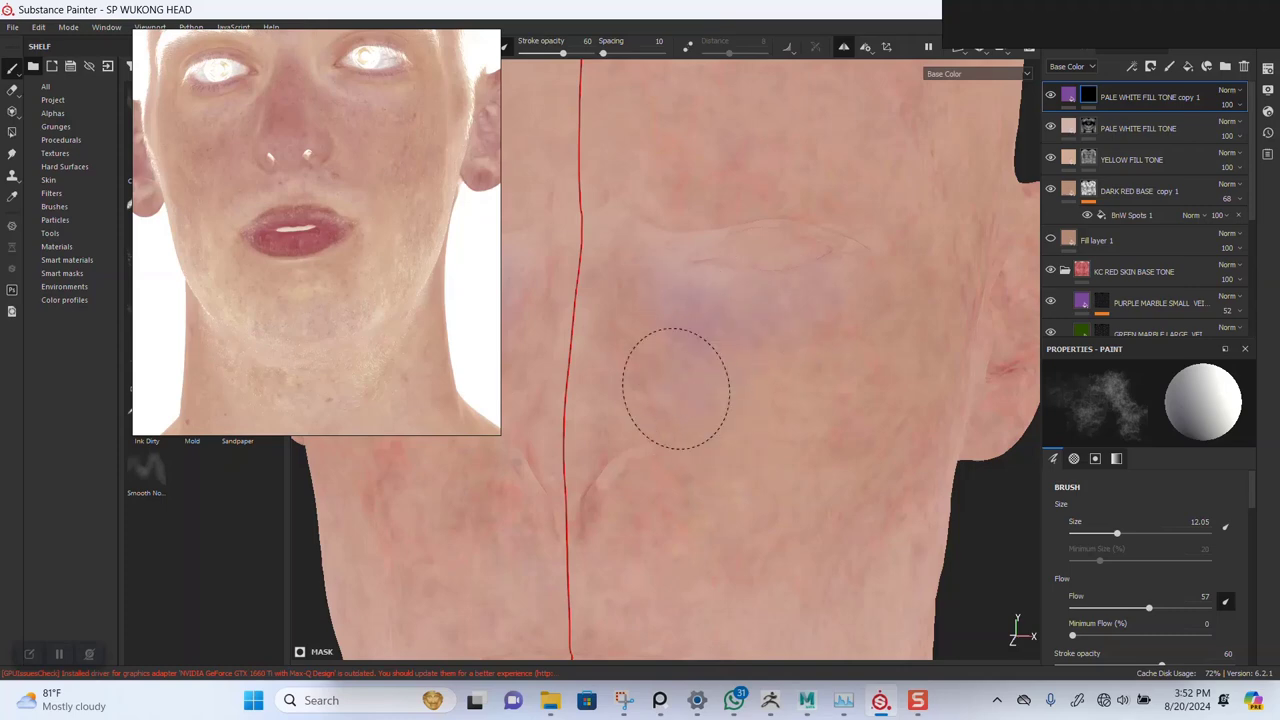
mouse_move(820, 514)
alt+mouse_down()
mouse_move(794, 354)
mouse_move(760, 340)
alt+mouse_up()
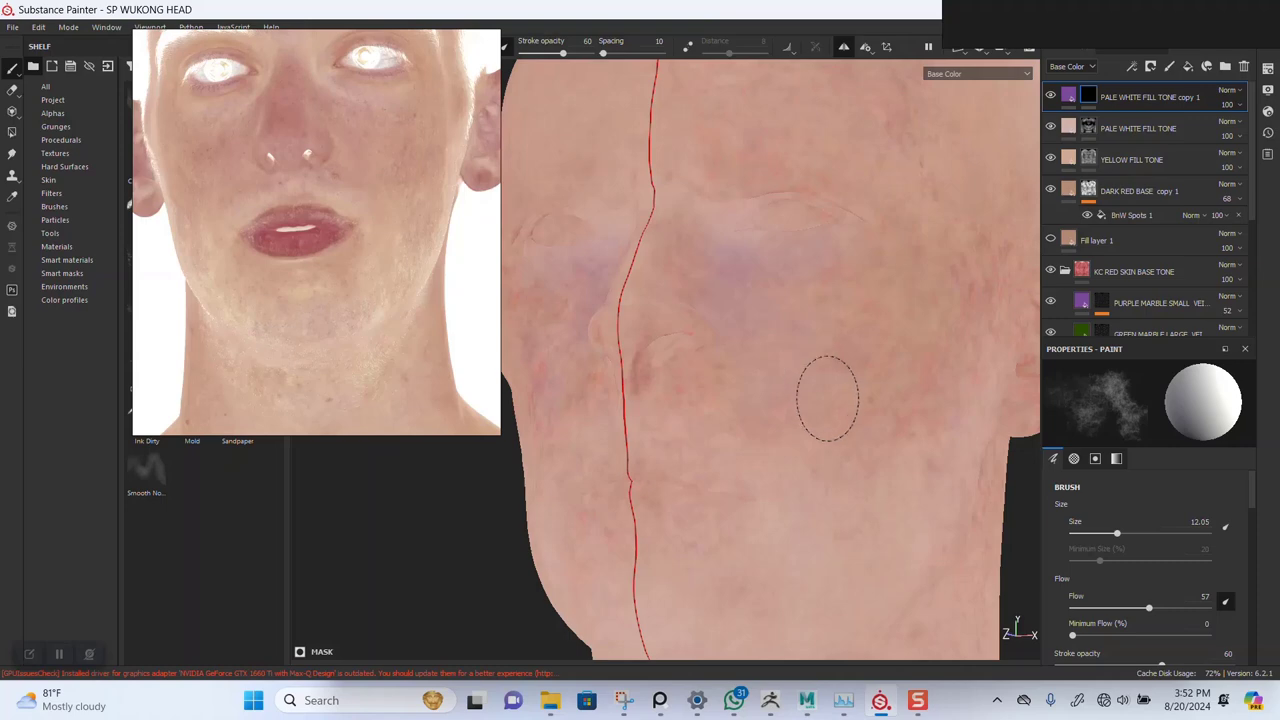
mouse_move(899, 417)
alt+mouse_down()
mouse_move(849, 366)
mouse_move(803, 377)
mouse_move(809, 357)
mouse_move(857, 388)
mouse_move(894, 371)
mouse_move(857, 449)
mouse_move(870, 442)
alt+mouse_up()
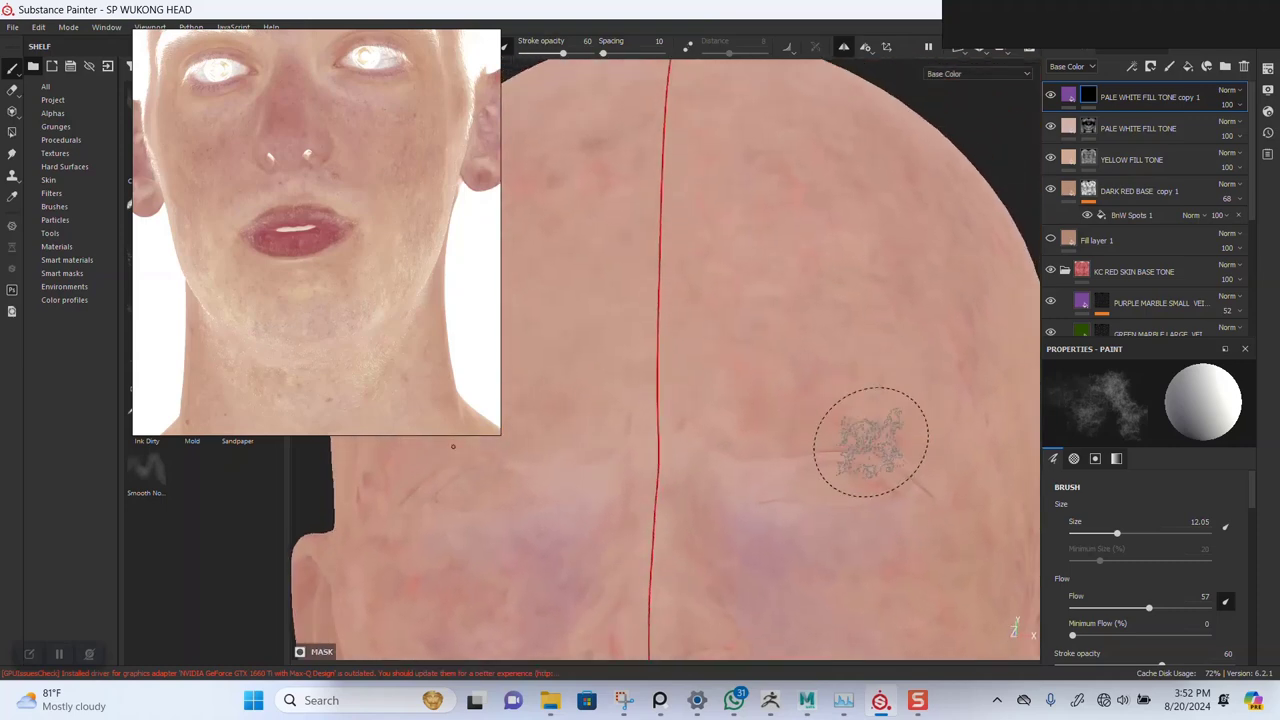
Paint a soft purple tint along both sides of the jaw and on the chin with a brush size of 18.25
mouse_move(883, 528)
alt+mouse_down()
mouse_move(903, 260)
mouse_move(937, 326)
mouse_move(937, 394)
mouse_move(880, 408)
mouse_move(846, 378)
mouse_move(840, 409)
mouse_move(843, 314)
alt+mouse_up()
key(bracketright)
key(bracketright)
key(bracketright)
key(bracketright)
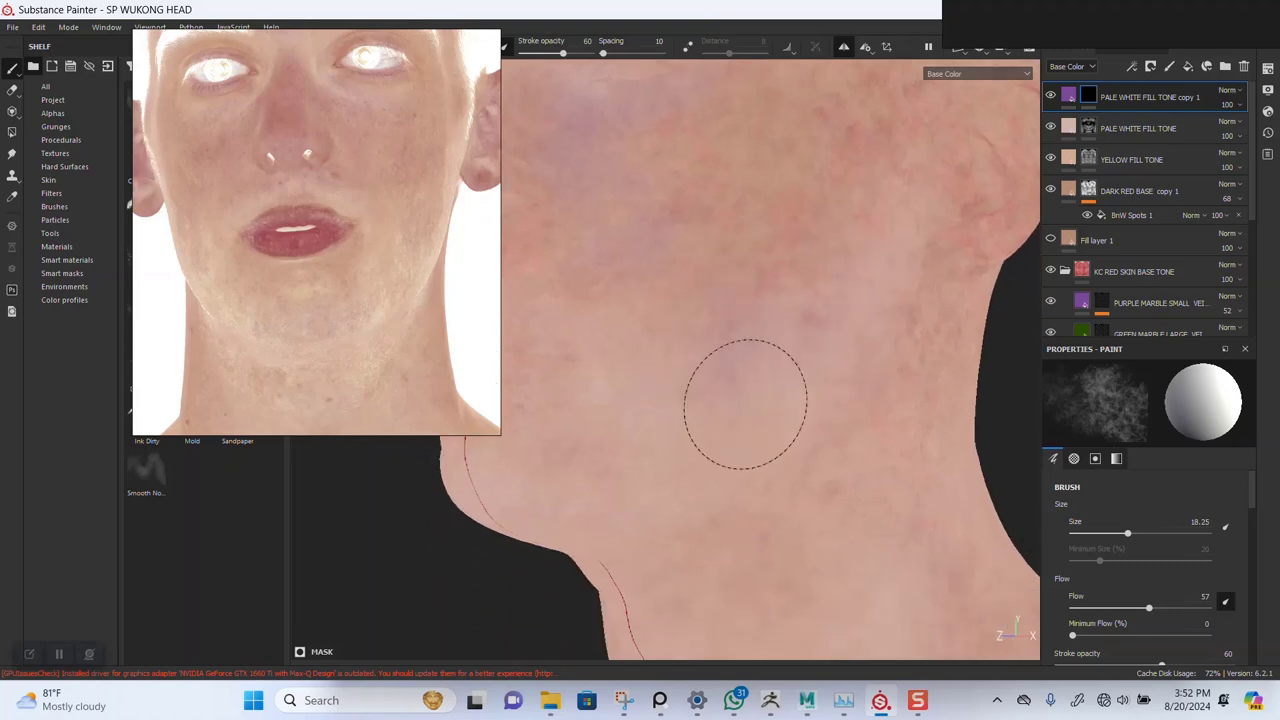
alt+drag(766, 431, 792, 449)
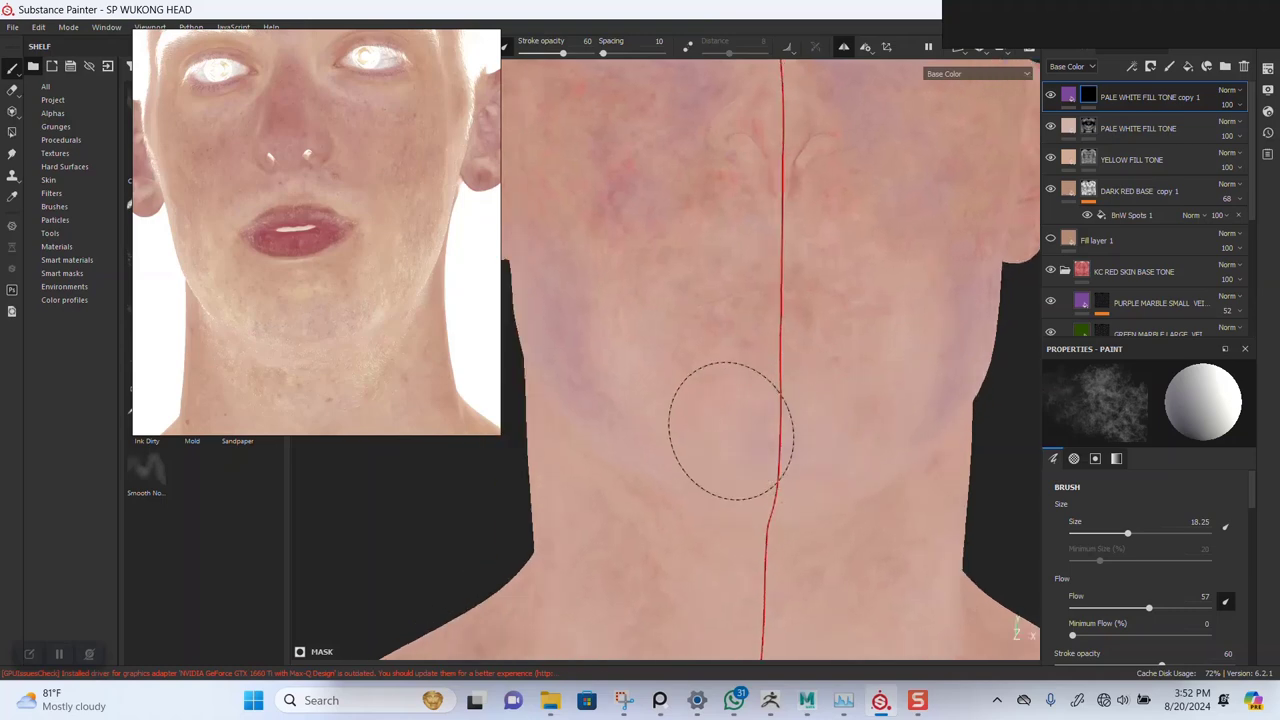
scroll(858, 404, down, 2)
alt+middle_drag(842, 329, 851, 292)
alt+middle_drag(655, 168, 671, 290)
alt+drag(671, 290, 723, 291)
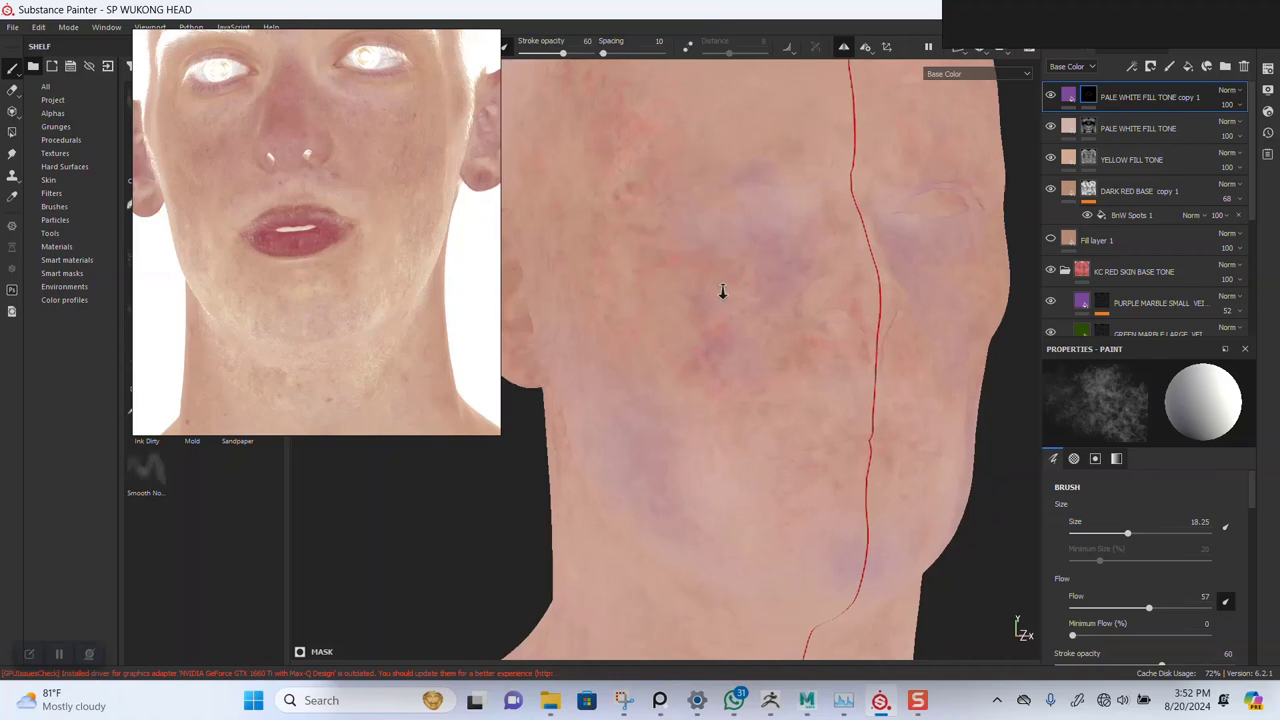
Extend the faint purple tint over the cheeks and the area between the nose and mouth
alt+right_drag(723, 291, 760, 312)
alt+middle_drag(840, 230, 686, 200)
alt+drag(686, 200, 595, 215)
alt+middle_drag(690, 430, 697, 310)
alt+right_drag(697, 310, 701, 327)
alt+drag(701, 327, 765, 318)
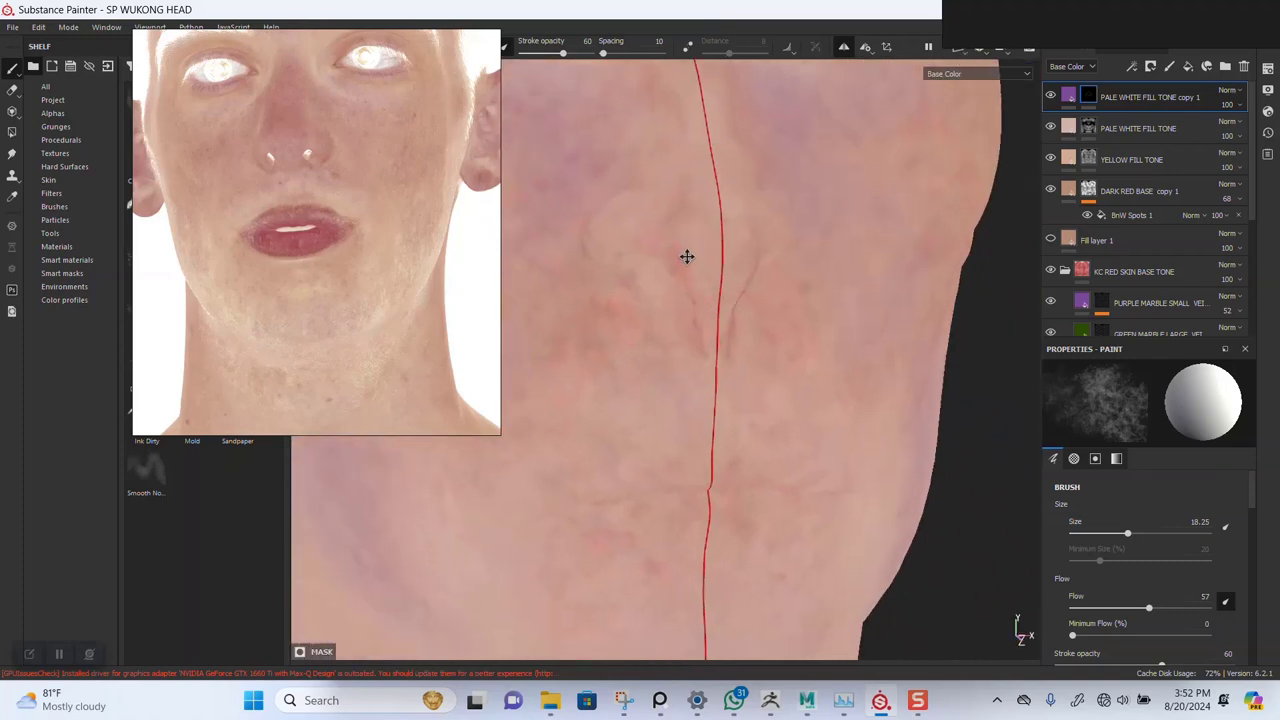
alt+middle_drag(686, 257, 748, 240)
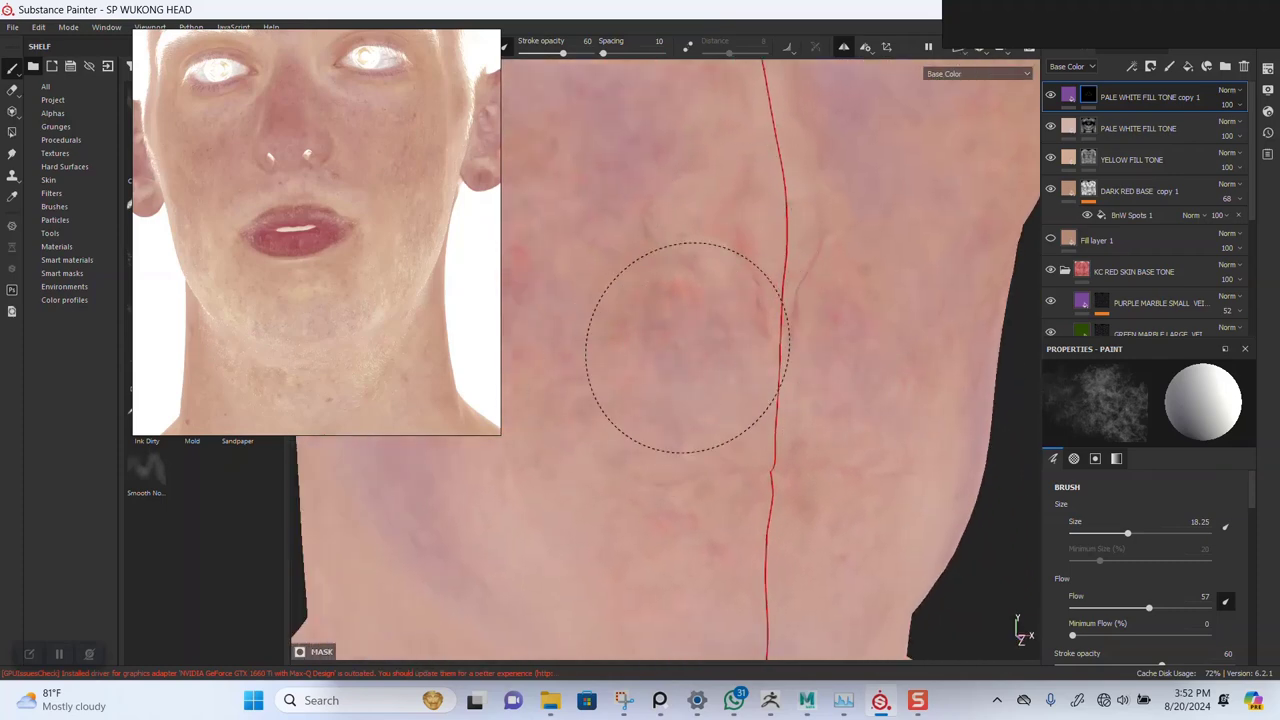
alt+drag(728, 180, 817, 188)
alt+middle_drag(817, 188, 760, 435)
alt+drag(760, 400, 690, 420)
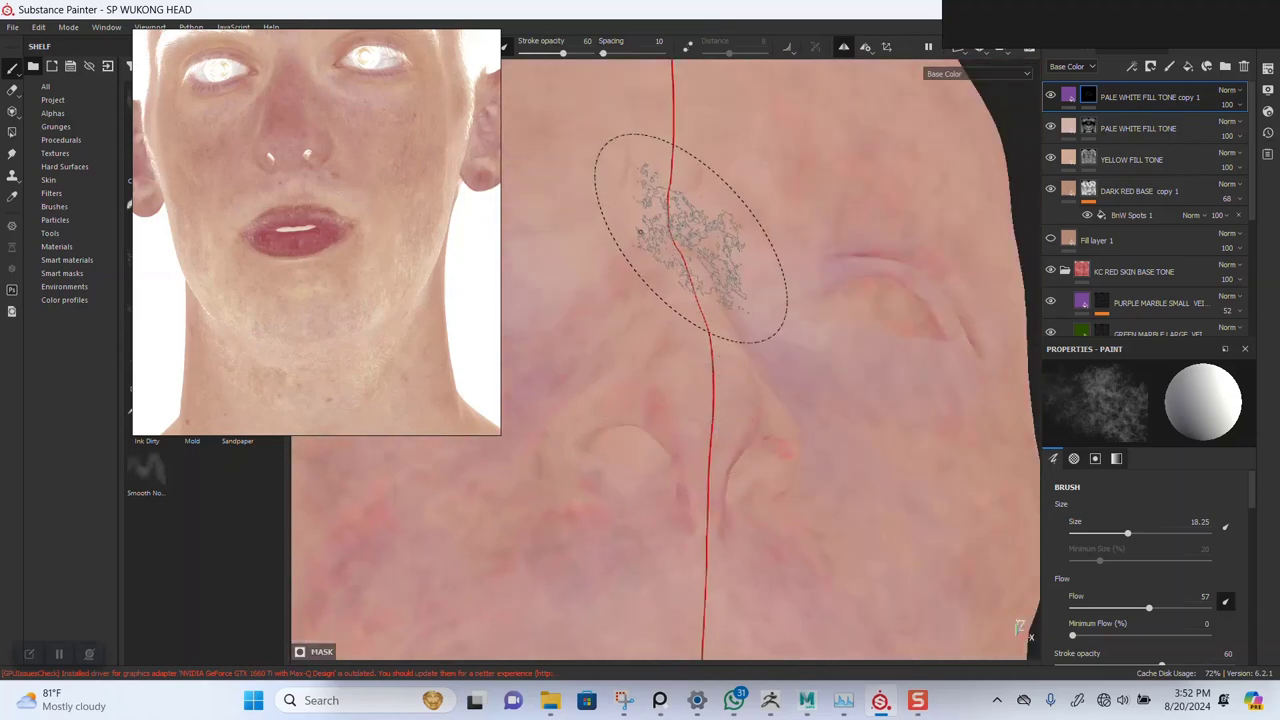
Reduce the brush size to 7.13 and touch up the purple tint around the nose and upper lip
key(bracketleft)
key(bracketleft)
key(bracketleft)
key(bracketleft)
key(bracketleft)
key(bracketleft)
key(bracketleft)
key(bracketleft)
key(bracketleft)
alt+drag(724, 398, 740, 428)
alt+middle_drag(740, 390, 817, 229)
mouse_move(800, 385)
alt+mouse_down()
mouse_move(789, 420)
mouse_move(787, 402)
alt+mouse_up()
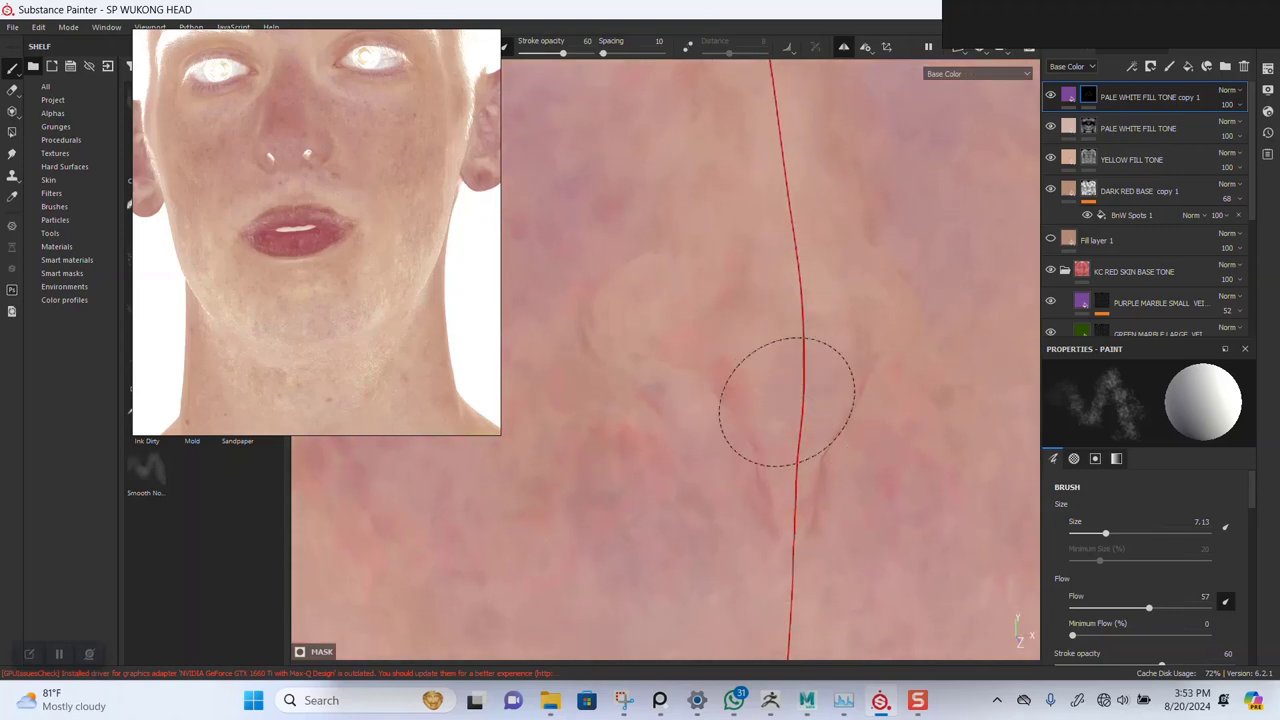
Bring the reference photo's neck and chest into view and enlarge the brush to 23.74
alt+right_drag(830, 400, 789, 86)
alt+right_drag(780, 290, 754, 189)
mouse_move(735, 298)
alt+mouse_down()
mouse_move(782, 276)
mouse_move(577, 280)
alt+mouse_up()
alt+drag(668, 288, 690, 308)
alt+middle_drag(688, 322, 705, 253)
middle_drag(268, 325, 286, 52)
middle_drag(329, 322, 328, 262)
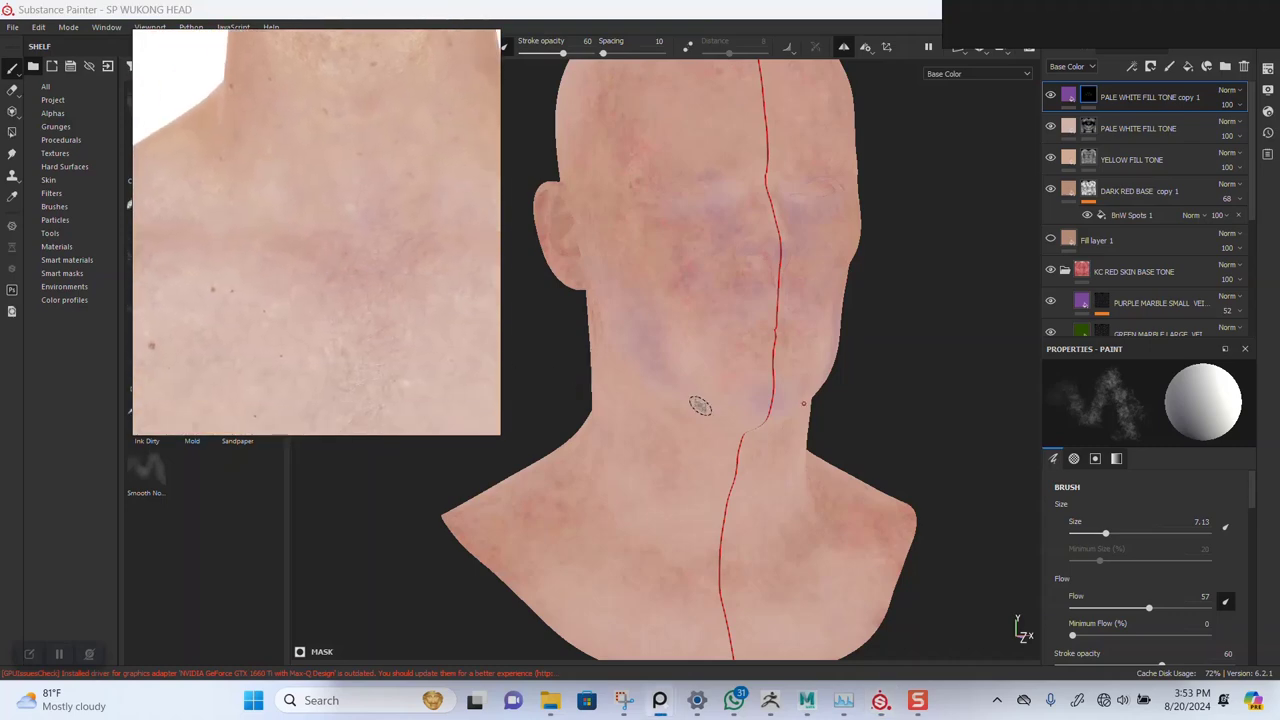
alt+right_drag(634, 473, 698, 392)
alt+drag(698, 392, 667, 391)
key(bracketright)
ctrl+right_drag(722, 432, 731, 437)
Paint faint purple patches on the front of the neck below the chin
mouse_move(610, 430)
alt+right_down()
mouse_move(666, 394)
mouse_move(696, 325)
alt+right_up()
mouse_move(699, 375)
alt+middle_down()
mouse_move(715, 428)
mouse_move(662, 348)
alt+middle_up()
mouse_move(664, 360)
alt+right_down()
mouse_move(716, 548)
mouse_move(698, 516)
mouse_move(727, 510)
alt+right_up()
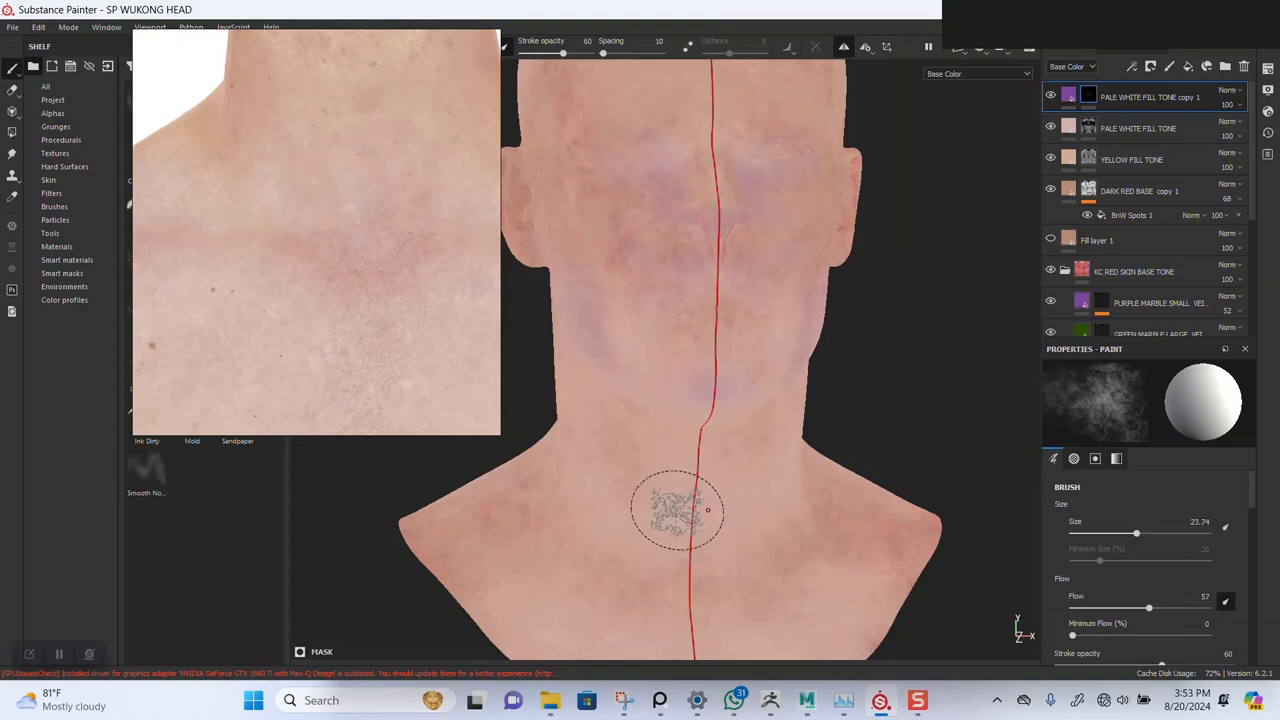
alt+middle_drag(695, 508, 703, 350)
alt+right_drag(703, 350, 675, 445)
alt+middle_drag(657, 448, 726, 430)
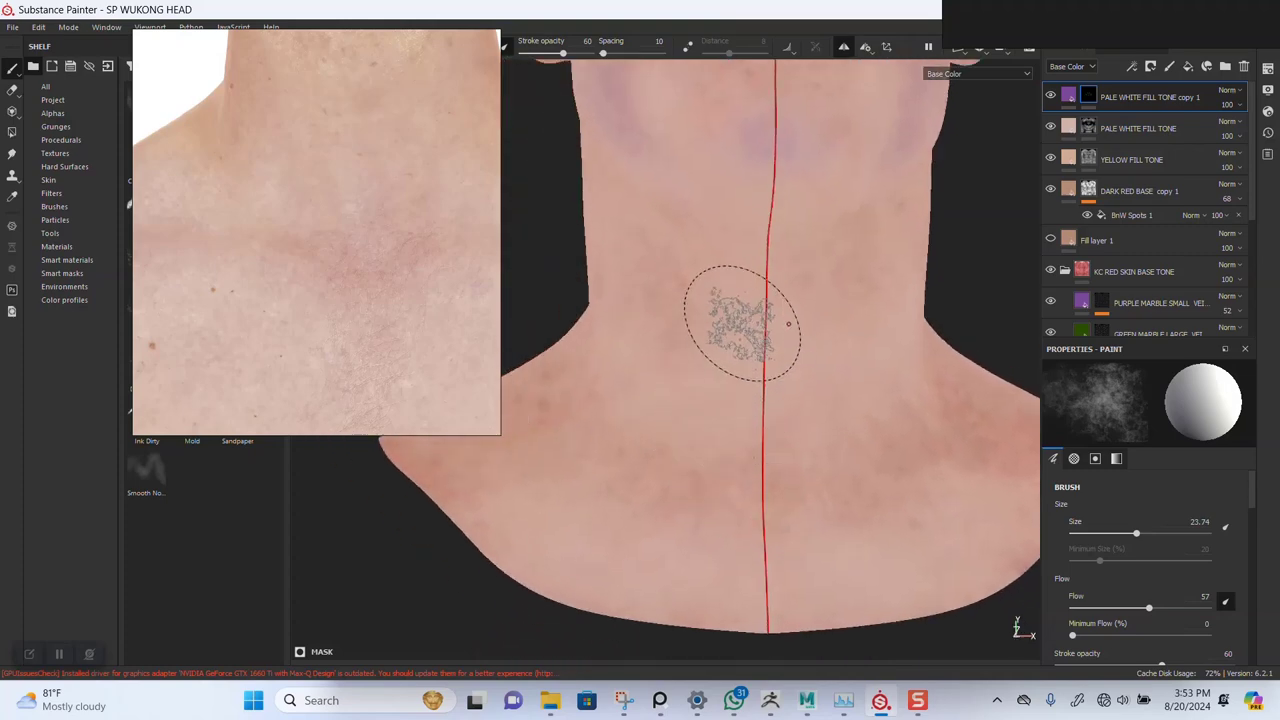
alt+drag(743, 323, 757, 367)
mouse_move(660, 451)
alt+mouse_down()
mouse_move(815, 515)
mouse_move(754, 480)
mouse_move(671, 480)
alt+mouse_up()
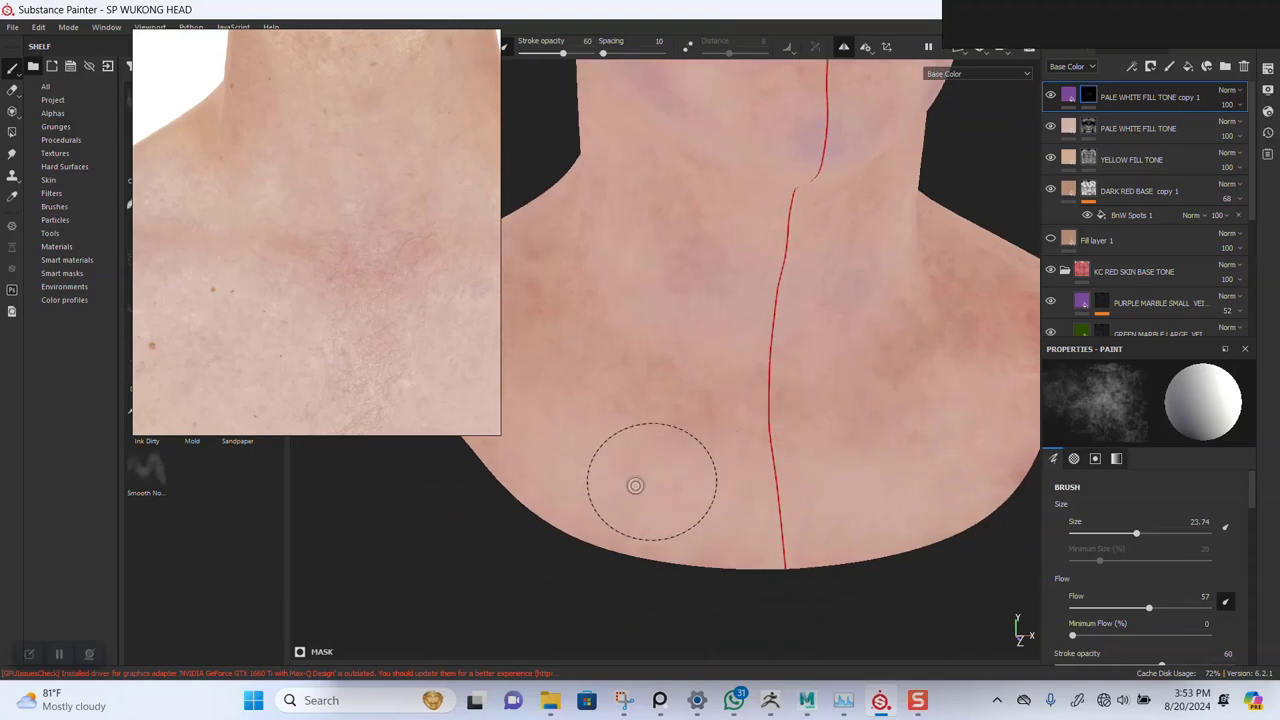
Continue the faint purple tint across the chest, shoulders and side of the neck
alt+drag(640, 414, 709, 448)
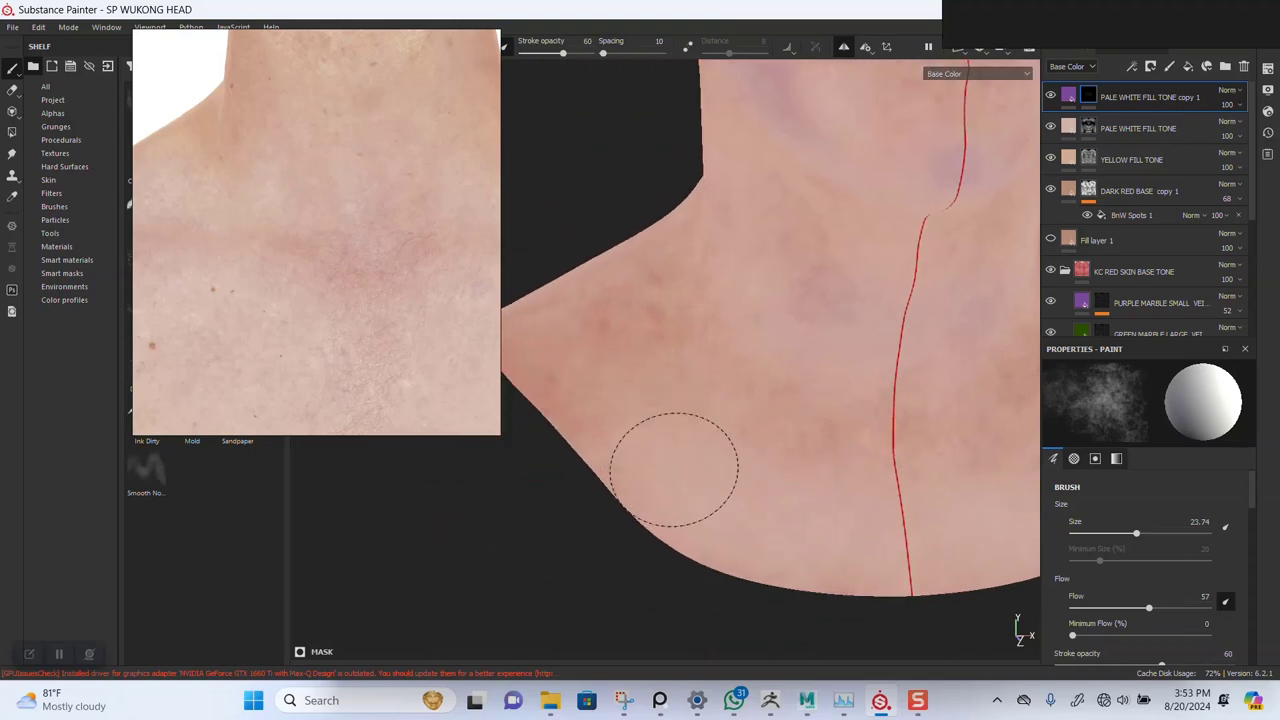
mouse_move(909, 471)
alt+mouse_down()
mouse_move(786, 514)
mouse_move(874, 391)
alt+mouse_up()
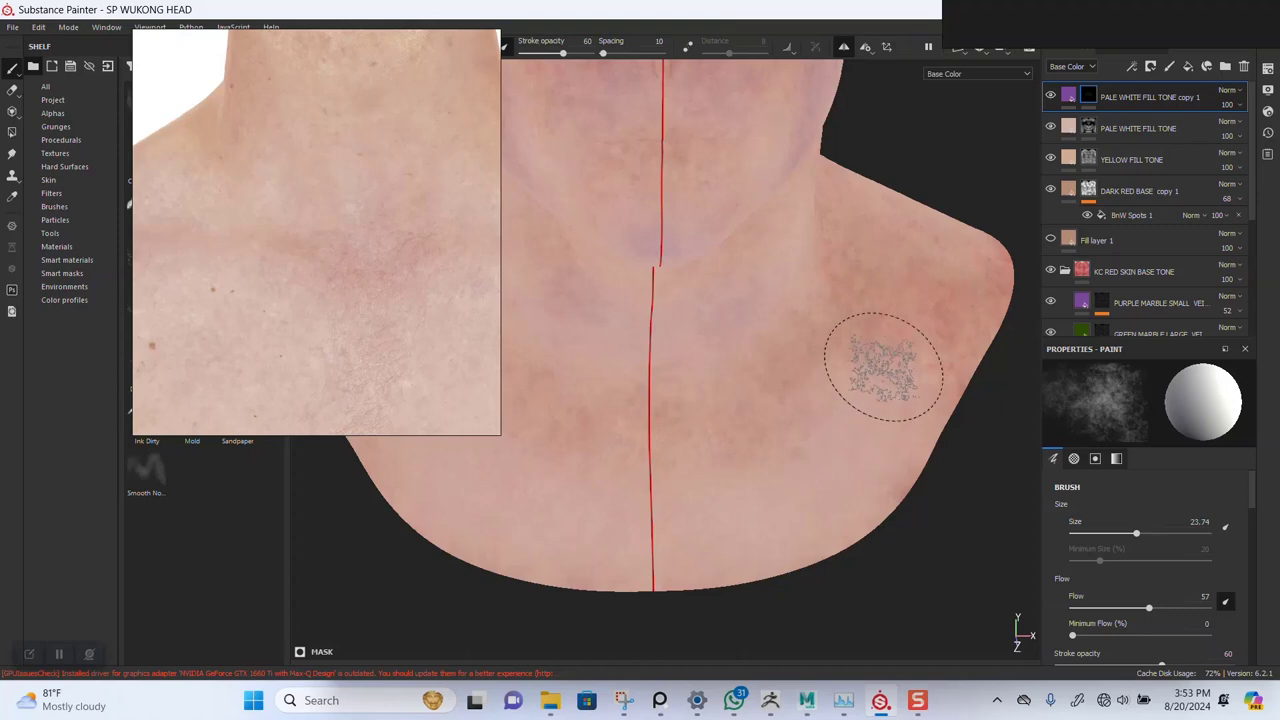
mouse_move(782, 290)
alt+mouse_down()
mouse_move(843, 306)
mouse_move(594, 326)
alt+mouse_up()
alt+middle_drag(670, 264, 684, 334)
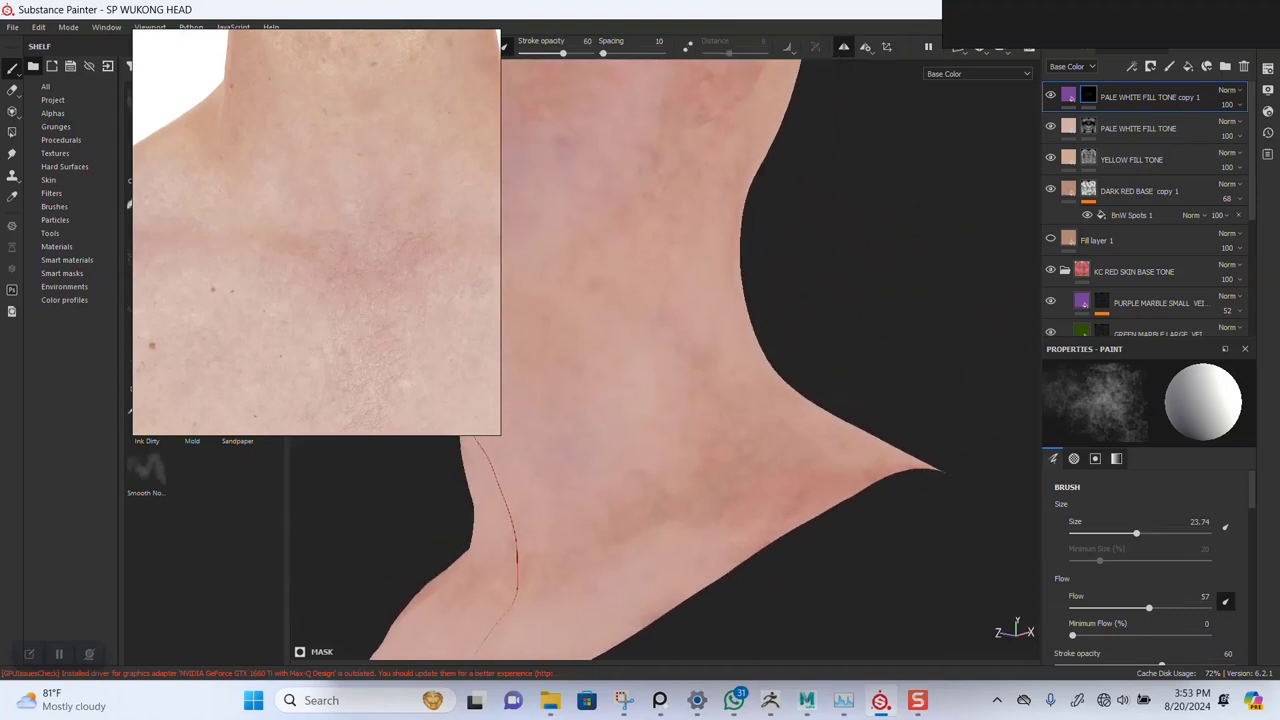
alt+drag(600, 210, 645, 353)
mouse_move(650, 505)
alt+mouse_down()
mouse_move(711, 331)
mouse_move(653, 430)
alt+mouse_up()
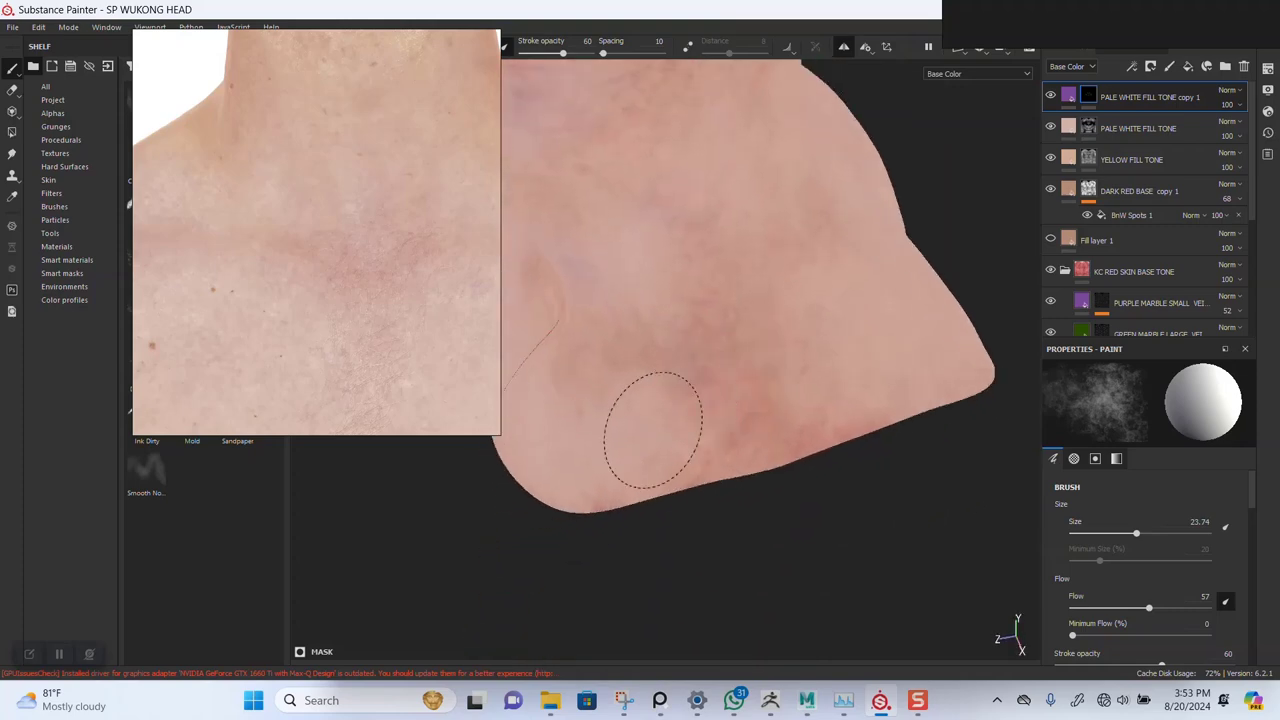
Paint light purple patches over the back of the neck, the back of the head and the scalp
mouse_move(843, 195)
alt+mouse_down()
mouse_move(686, 251)
mouse_move(635, 288)
alt+mouse_up()
mouse_move(663, 429)
alt+mouse_down()
mouse_move(749, 223)
mouse_move(808, 229)
alt+mouse_up()
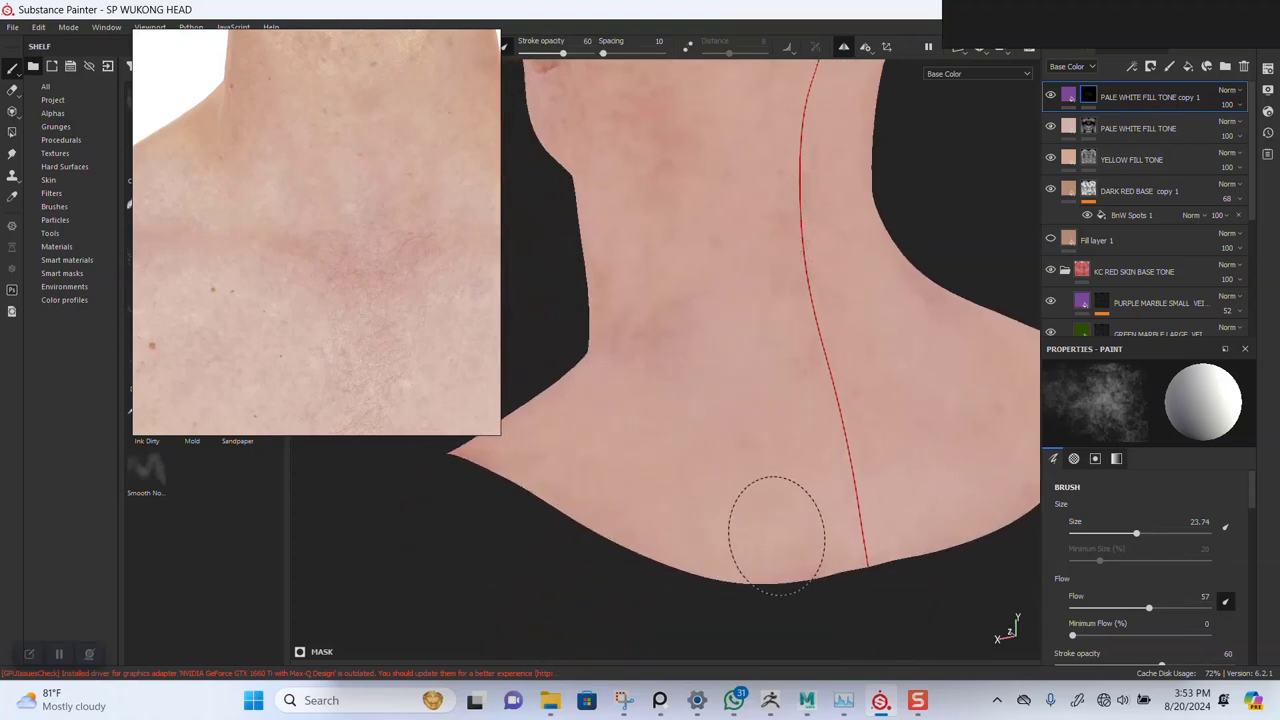
alt+drag(791, 343, 722, 490)
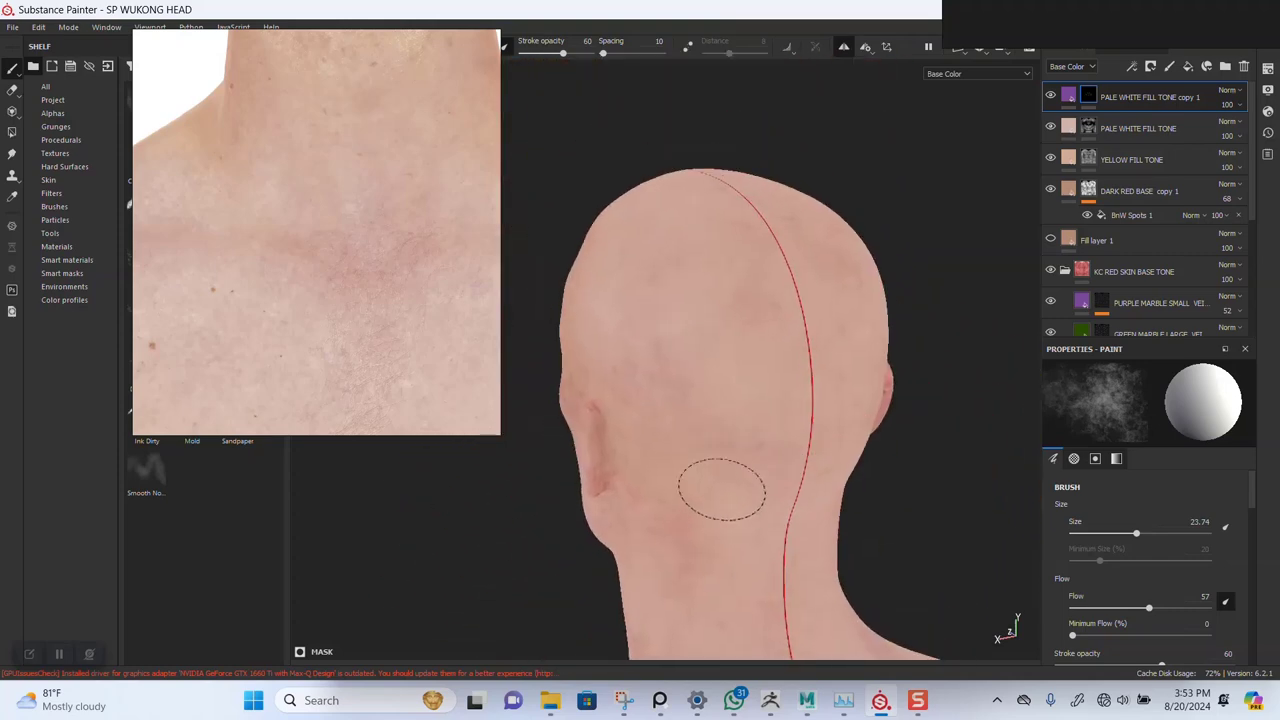
mouse_move(716, 350)
alt+mouse_down()
mouse_move(780, 306)
mouse_move(805, 335)
mouse_move(829, 314)
alt+mouse_up()
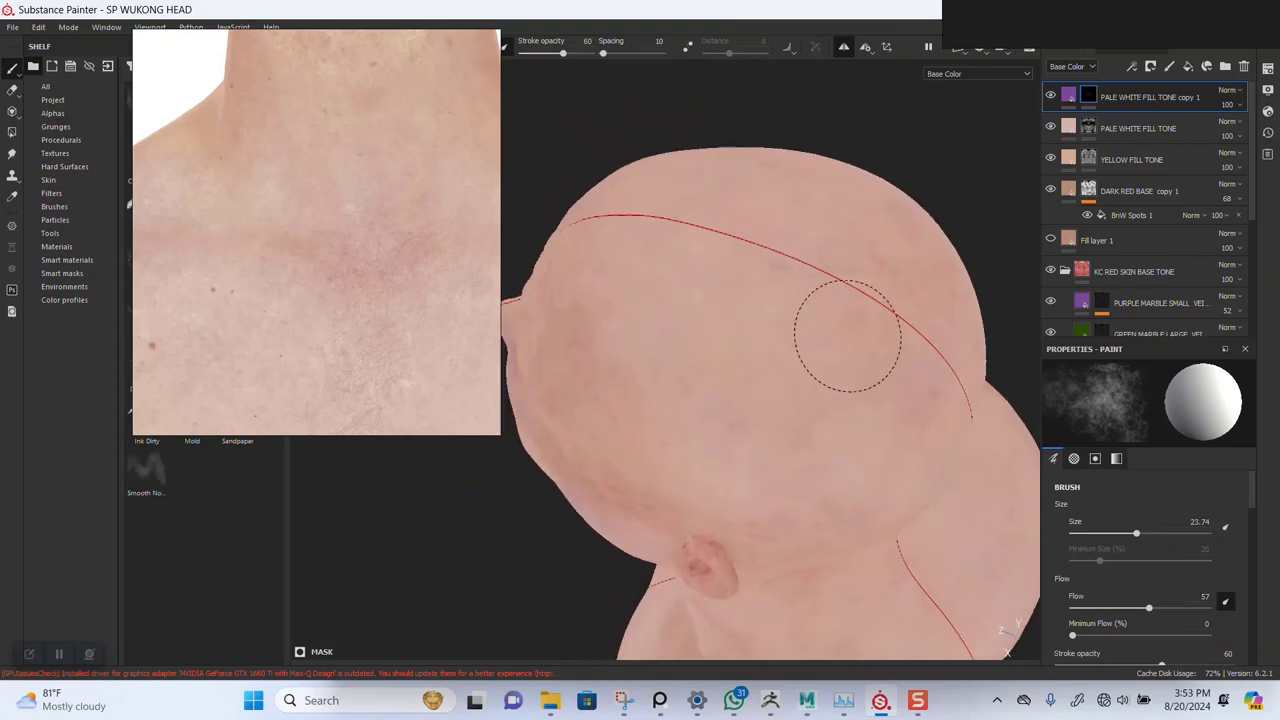
Switch the viewport from Base Color to the full material display and check the face from the front
key(m)
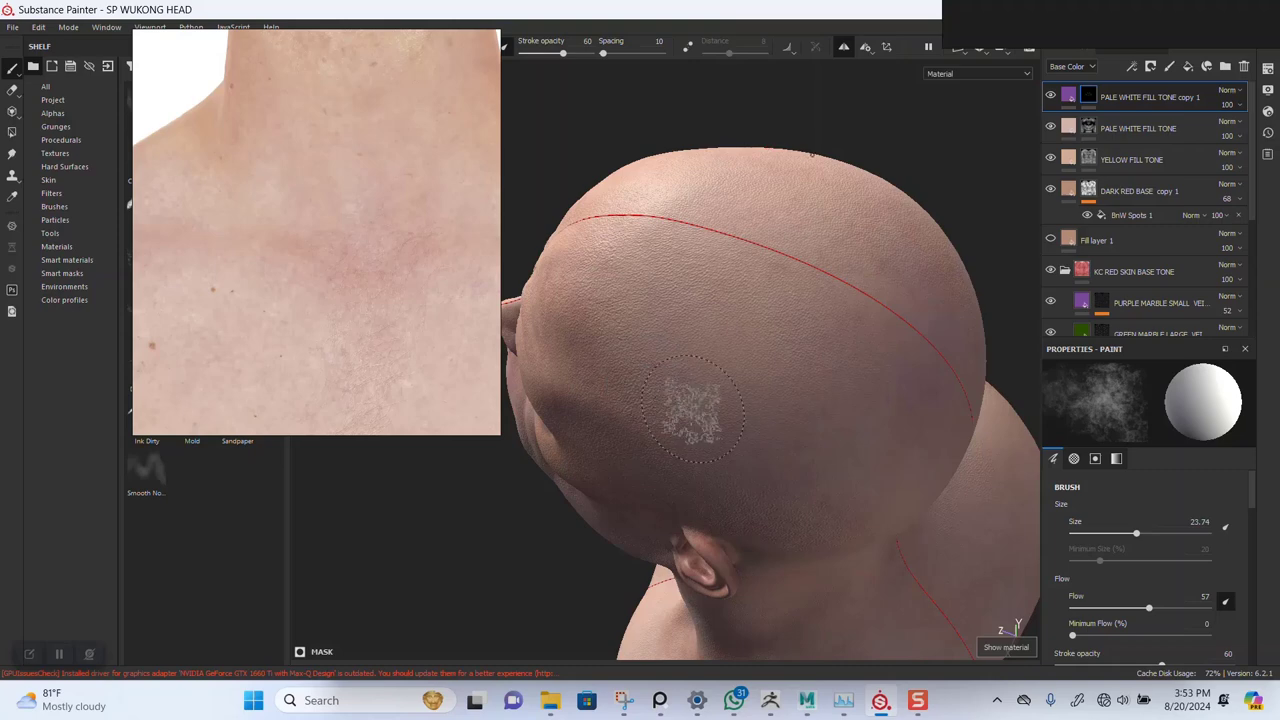
mouse_move(700, 445)
alt+mouse_down()
mouse_move(756, 349)
mouse_move(840, 350)
alt+mouse_up()
alt+middle_drag(694, 440, 766, 460)
alt+right_drag(766, 460, 766, 403)
alt+middle_drag(766, 403, 766, 331)
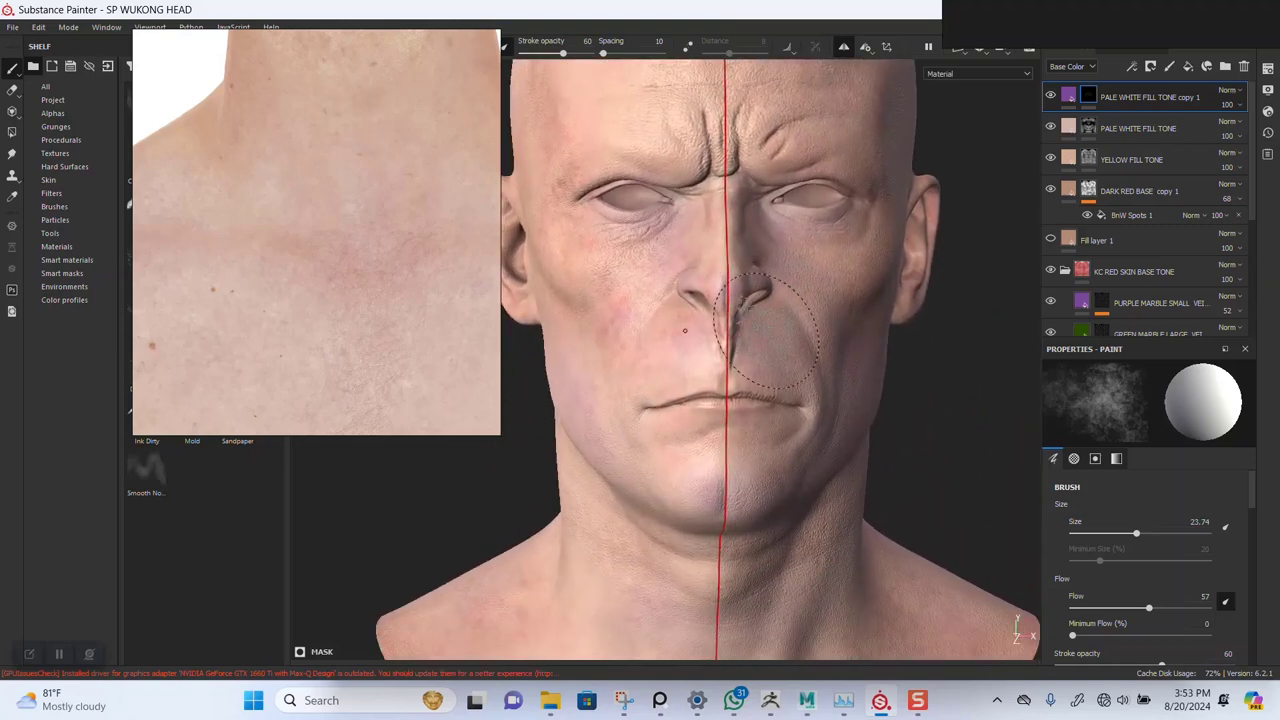
Move the purple fill layer below PALE WHITE FILL TONE and set its opacity to 61
scroll(783, 352, down, 5)
drag(1137, 101, 1135, 146)
mouse_move(826, 400)
alt+middle_down()
mouse_move(824, 324)
mouse_move(849, 406)
alt+middle_up()
alt+drag(881, 347, 926, 328)
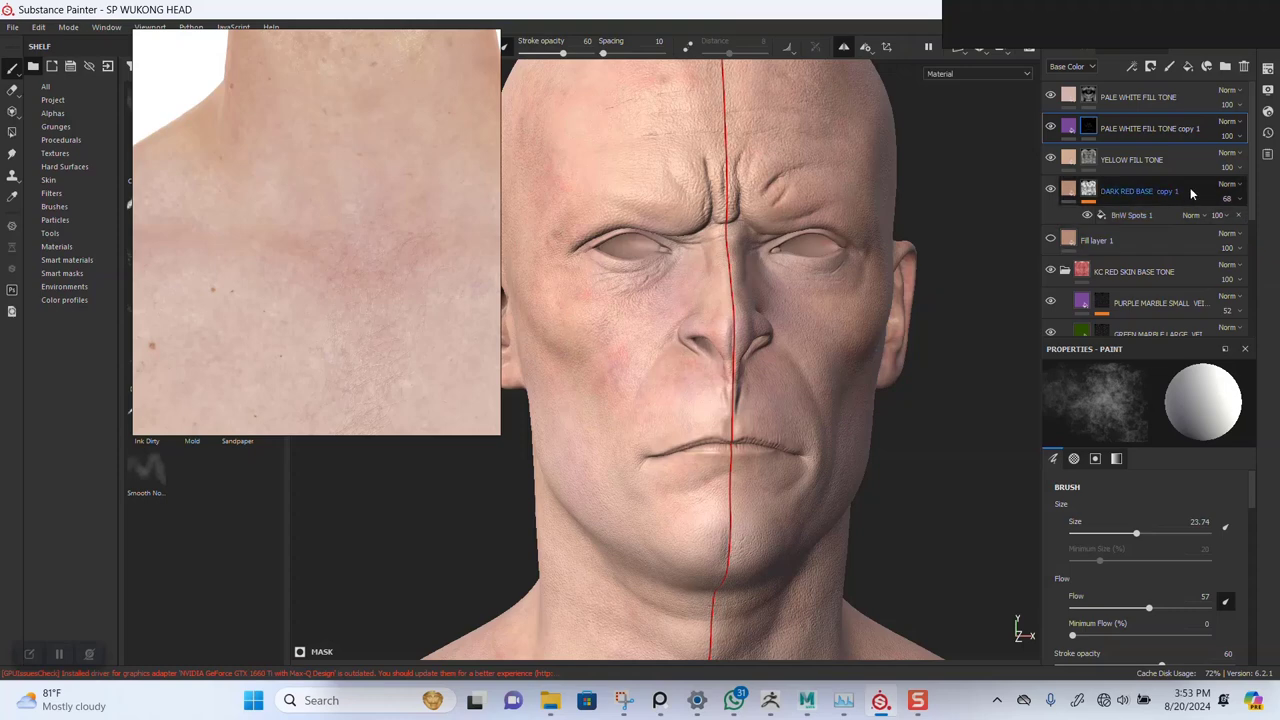
click(1251, 161)
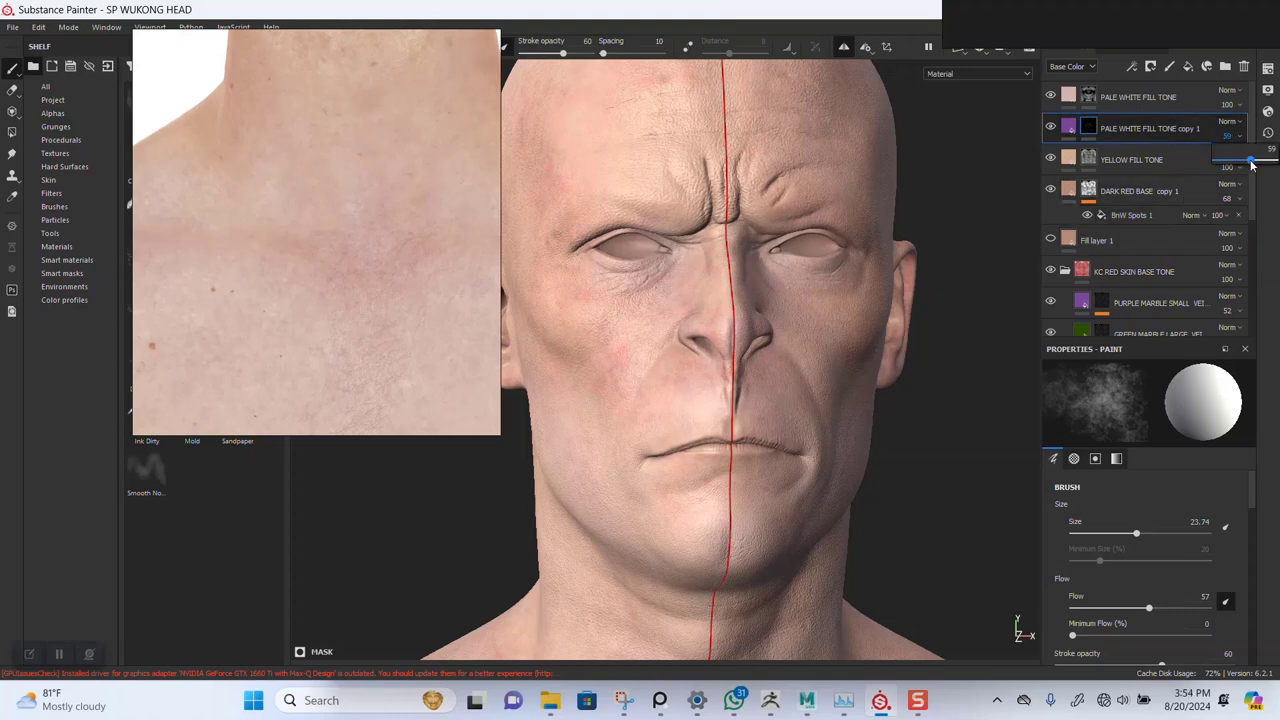
alt+right_drag(686, 380, 757, 358)
alt+middle_drag(757, 358, 768, 220)
alt+middle_drag(814, 432, 786, 342)
alt+right_drag(786, 342, 706, 348)
alt+middle_drag(706, 348, 728, 435)
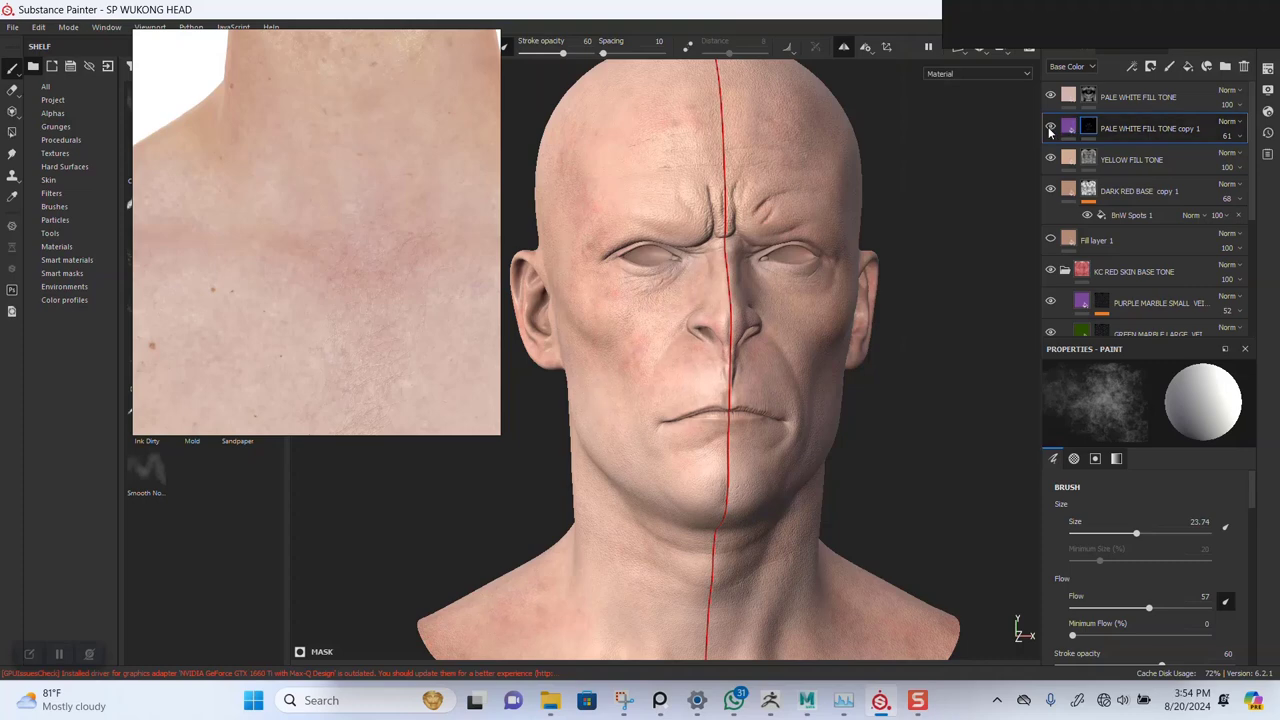
Examine the reference photo's face and chest tones and the skin colour palette beneath it on the reference board
scroll(288, 277, down, 3)
click(548, 295)
click(348, 243)
middle_drag(348, 243, 377, 274)
scroll(234, 368, up, 2)
scroll(306, 343, down, 3)
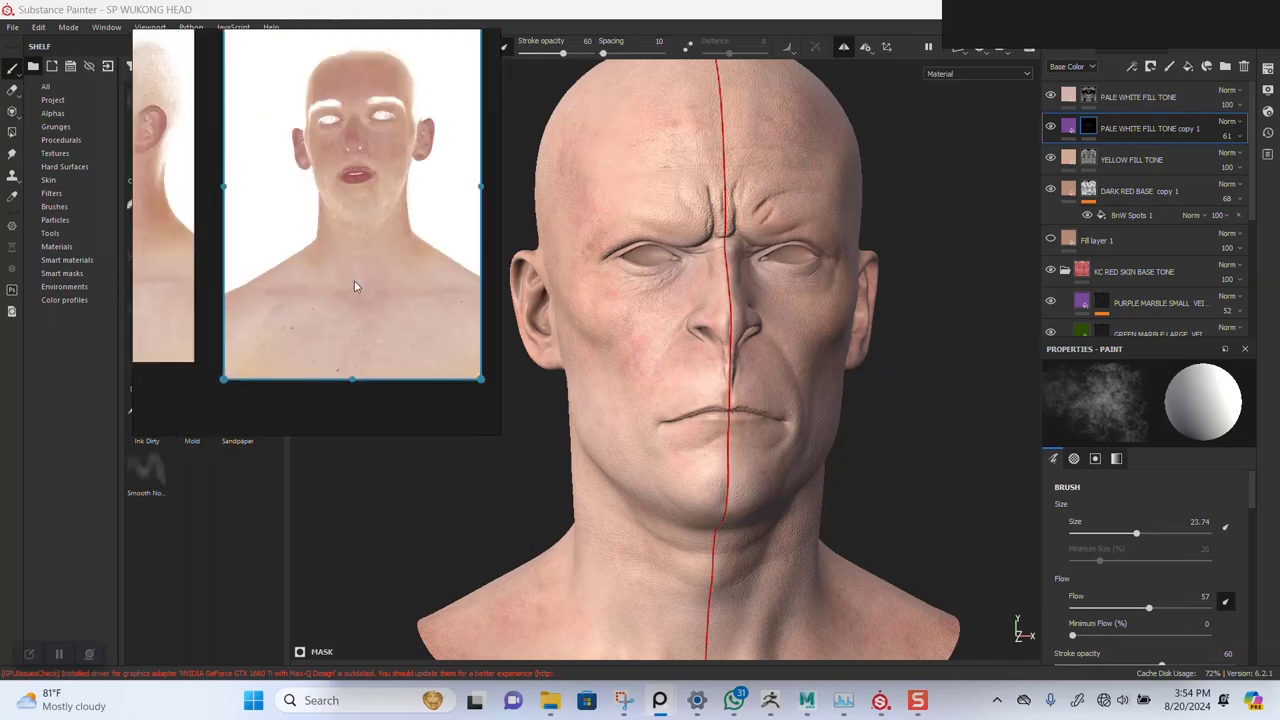
scroll(351, 283, up, 4)
middle_drag(357, 168, 412, 45)
middle_drag(300, 400, 424, 146)
scroll(333, 273, up, 5)
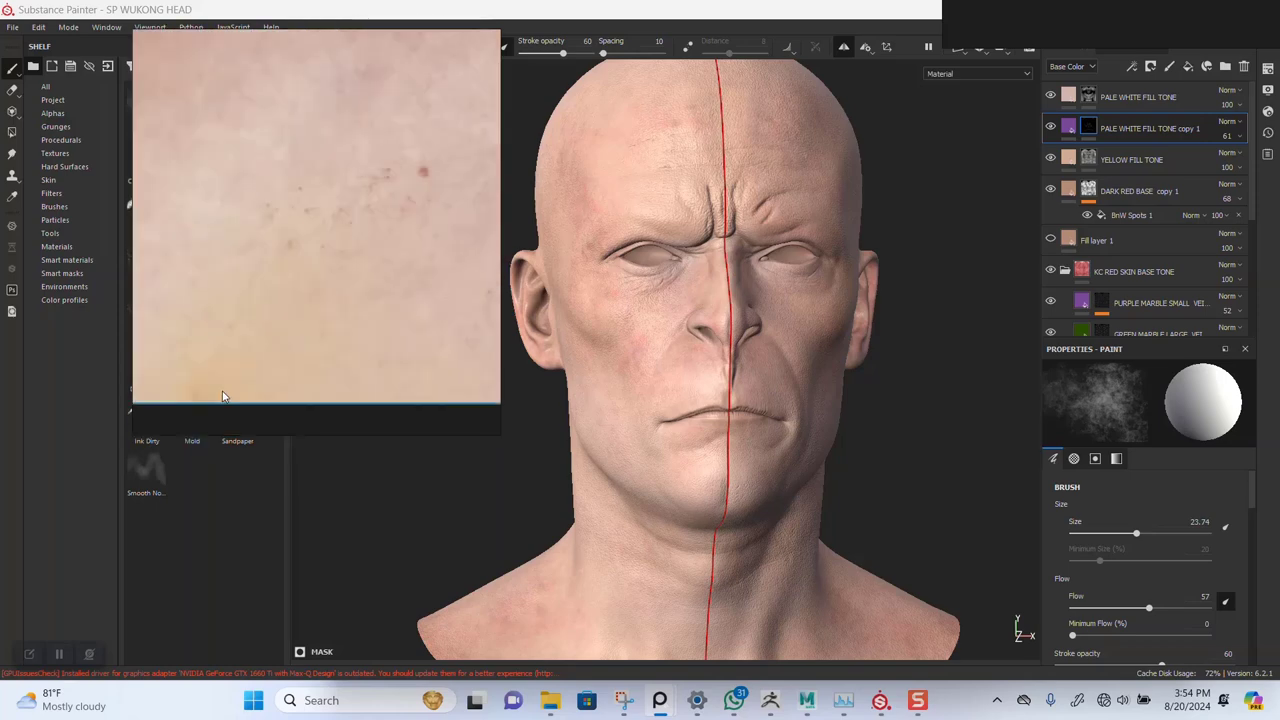
scroll(240, 413, down, 6)
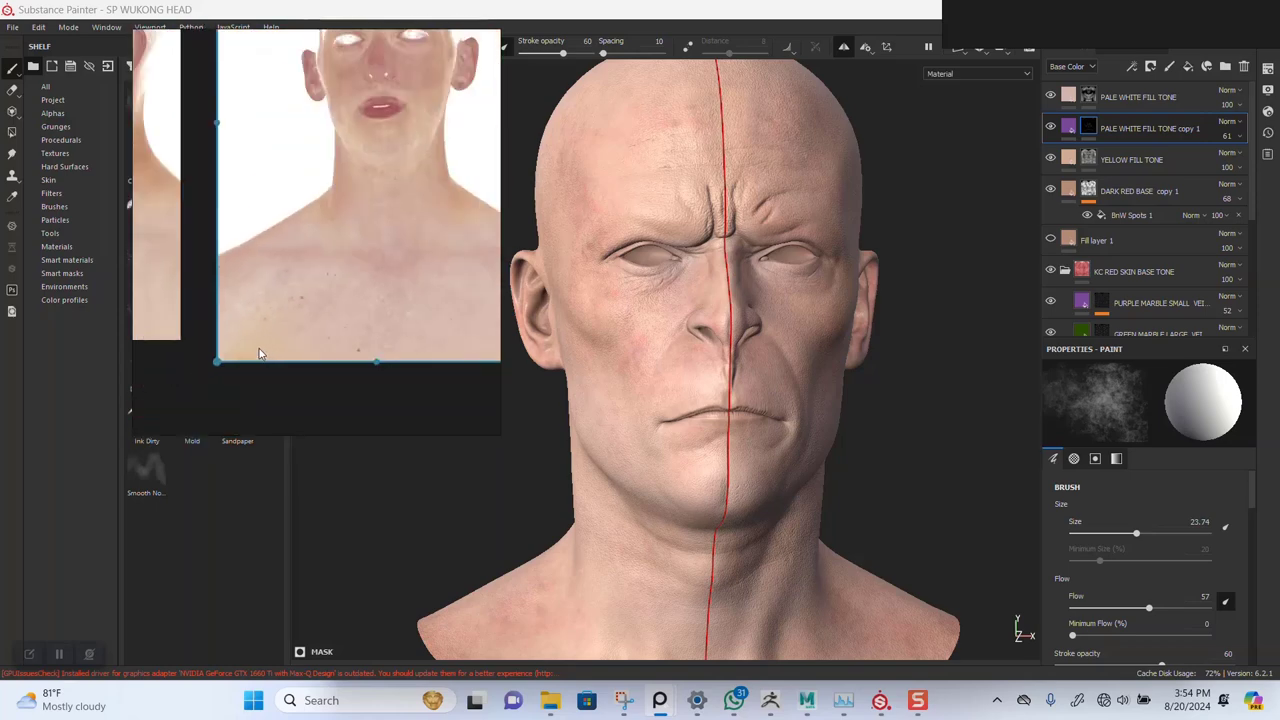
mouse_move(338, 247)
middle_down()
mouse_move(326, 163)
mouse_move(354, 297)
middle_up()
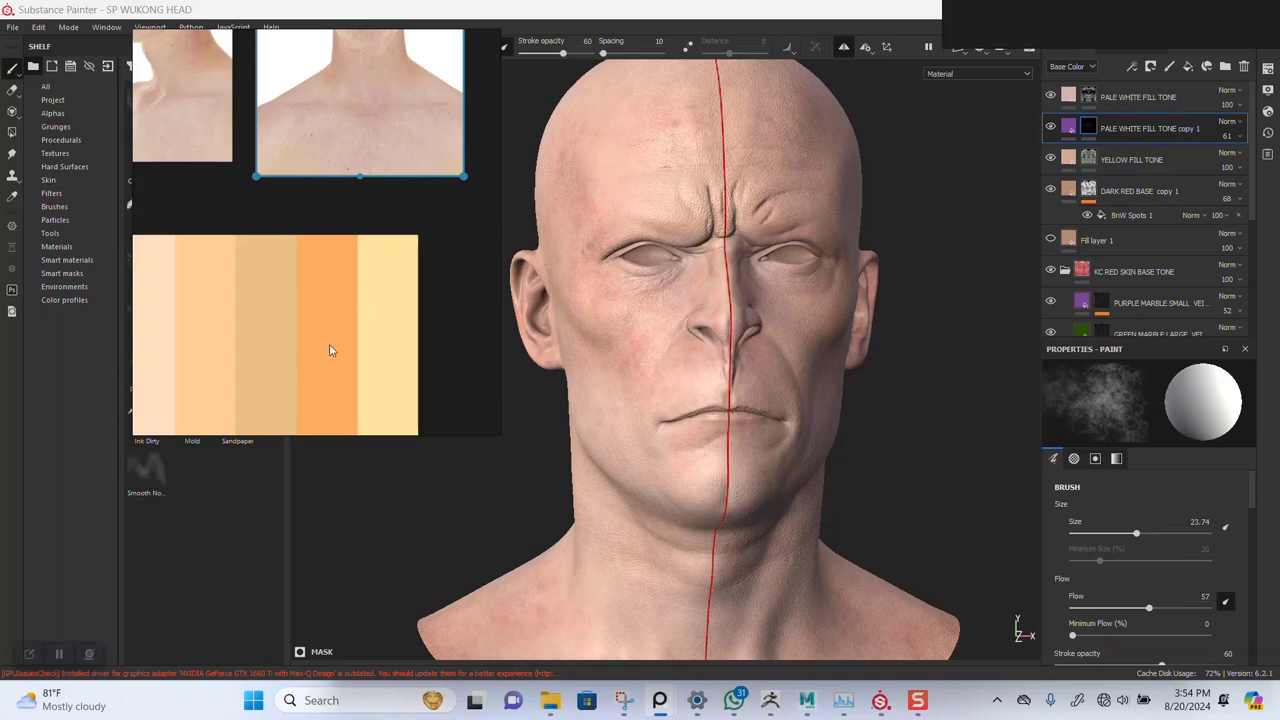
scroll(316, 360, down, 3)
scroll(319, 354, up, 2)
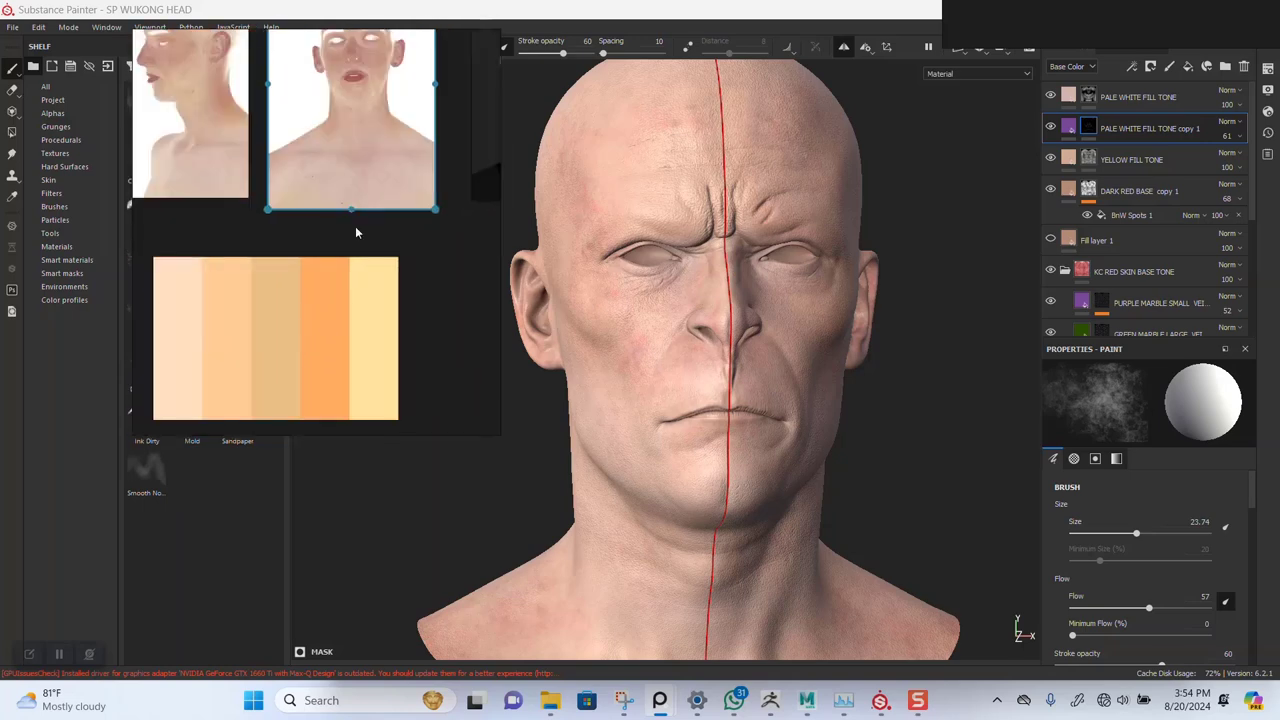
drag(355, 232, 339, 306)
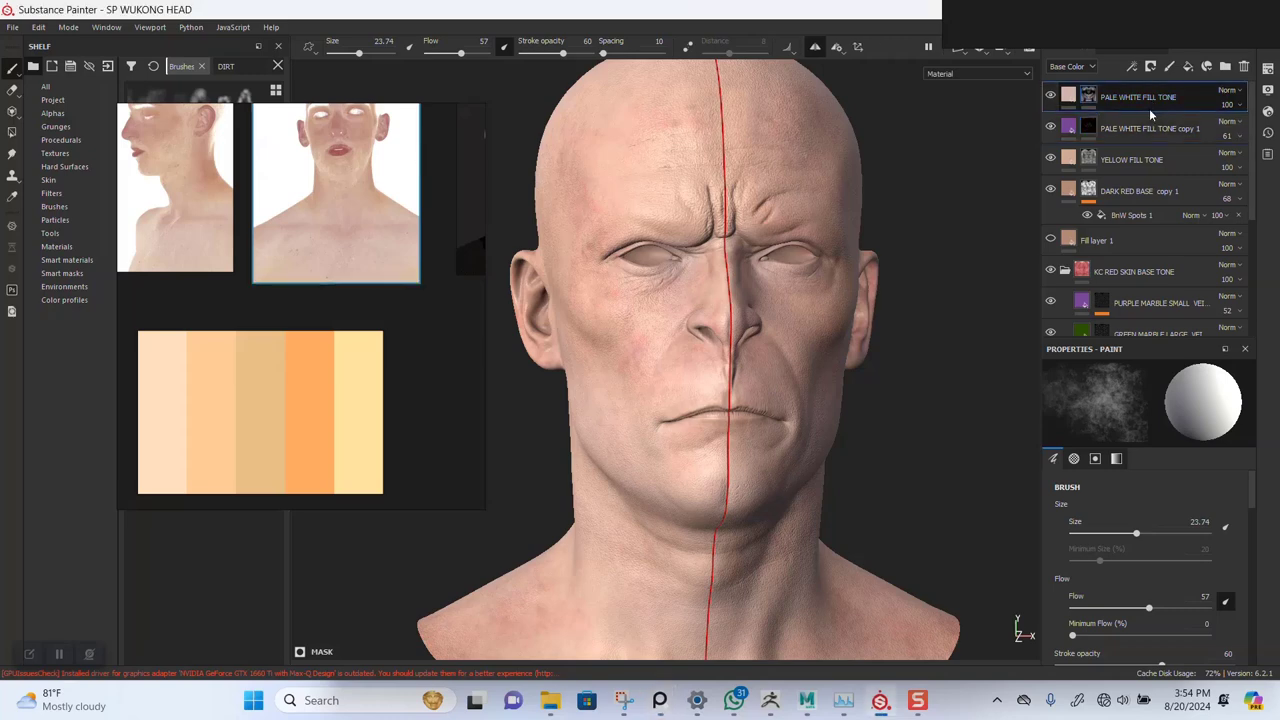
Rename the purple fill layer as PURPLE PATCHES FILL TONE
double_click(1122, 131)
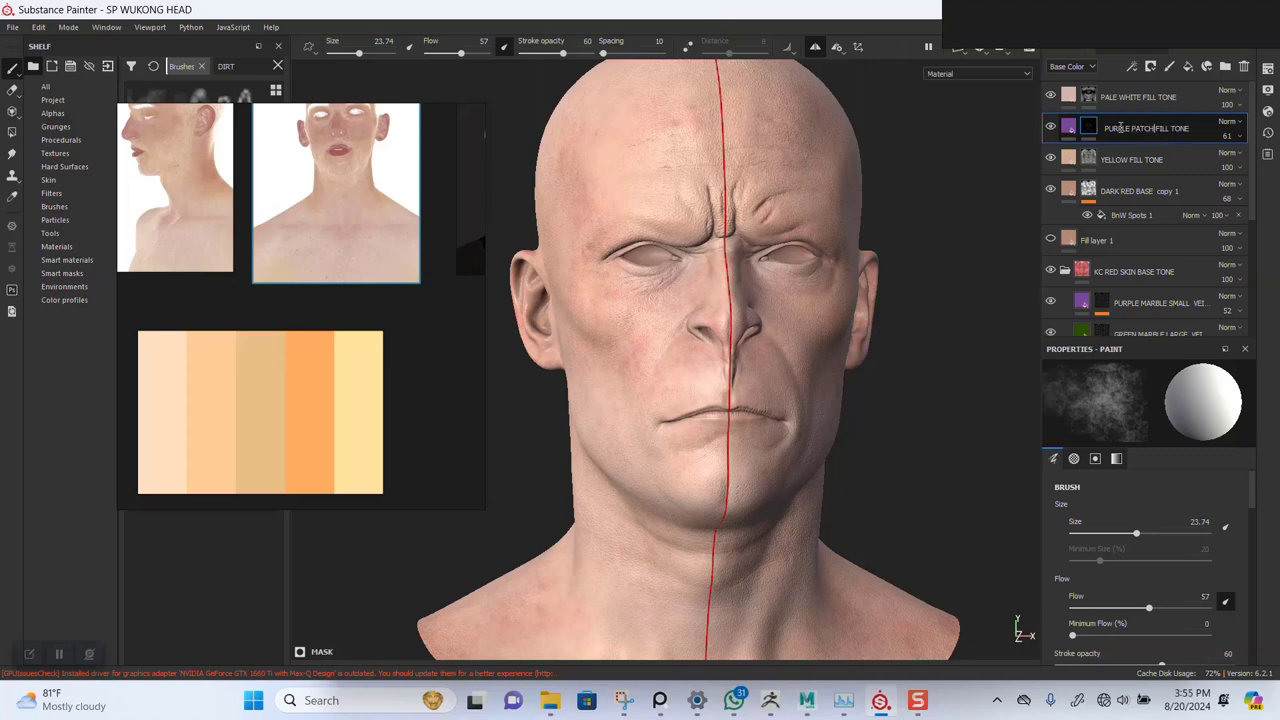
key(Return)
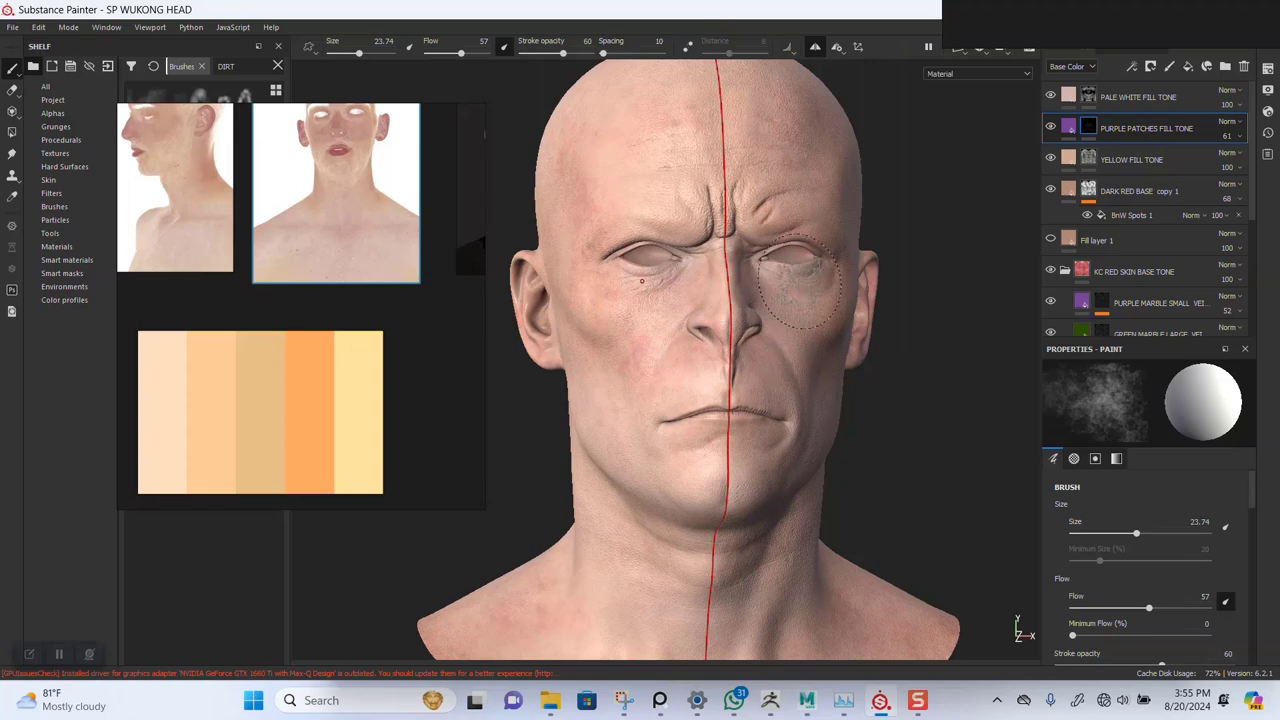
Duplicate the PALE WHITE FILL TONE layer above the purple patches layer
alt+middle_drag(739, 435, 730, 454)
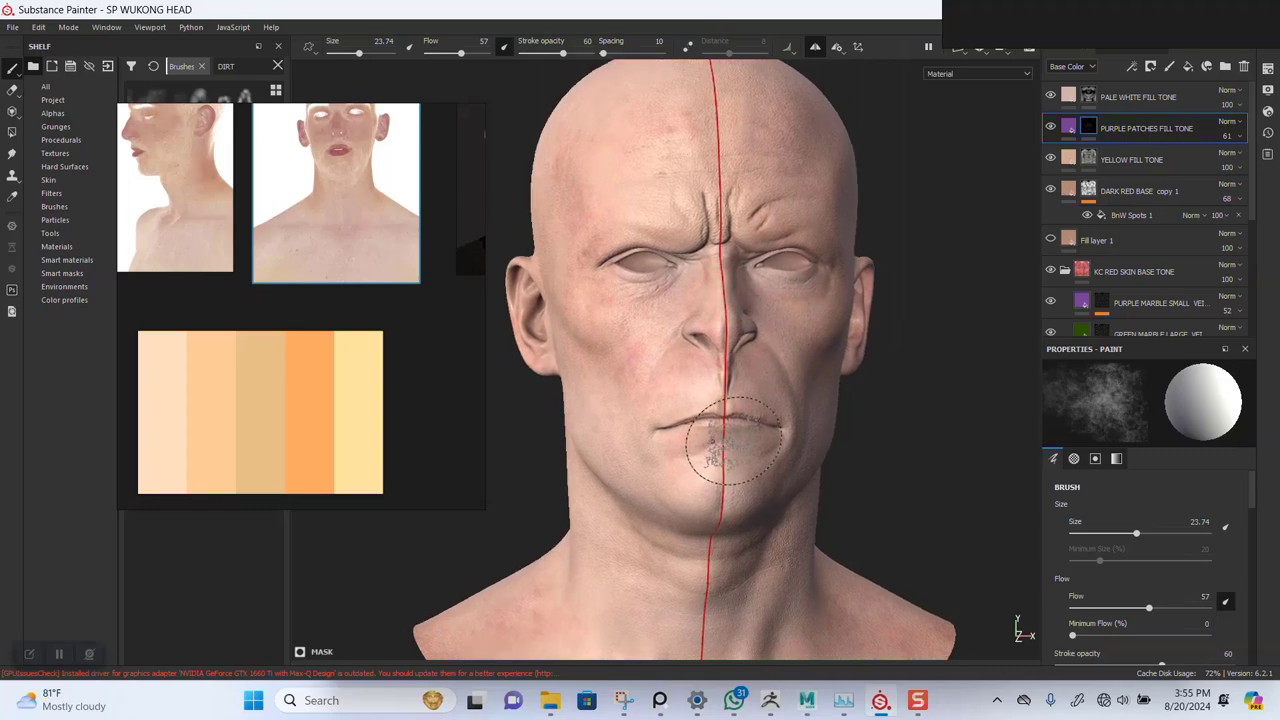
alt+right_drag(837, 351, 797, 445)
mouse_move(833, 382)
alt+mouse_down()
mouse_move(875, 368)
mouse_move(850, 353)
alt+mouse_up()
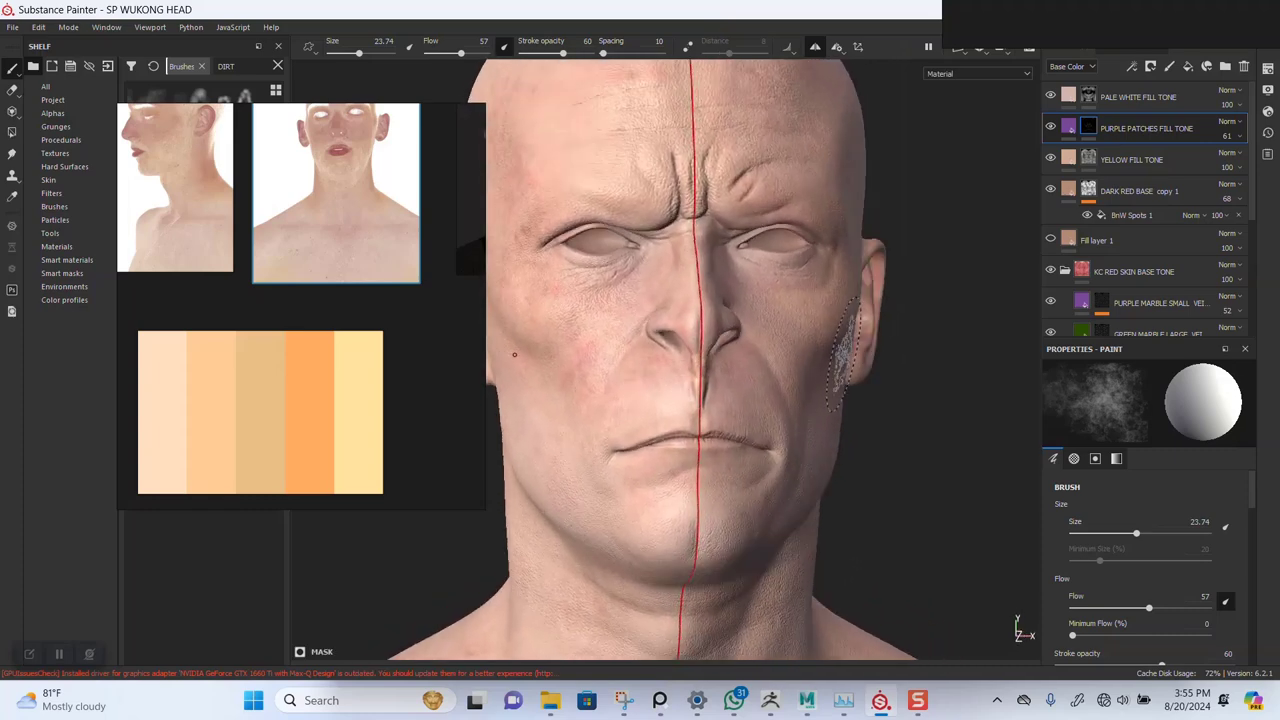
alt+middle_drag(815, 366, 834, 400)
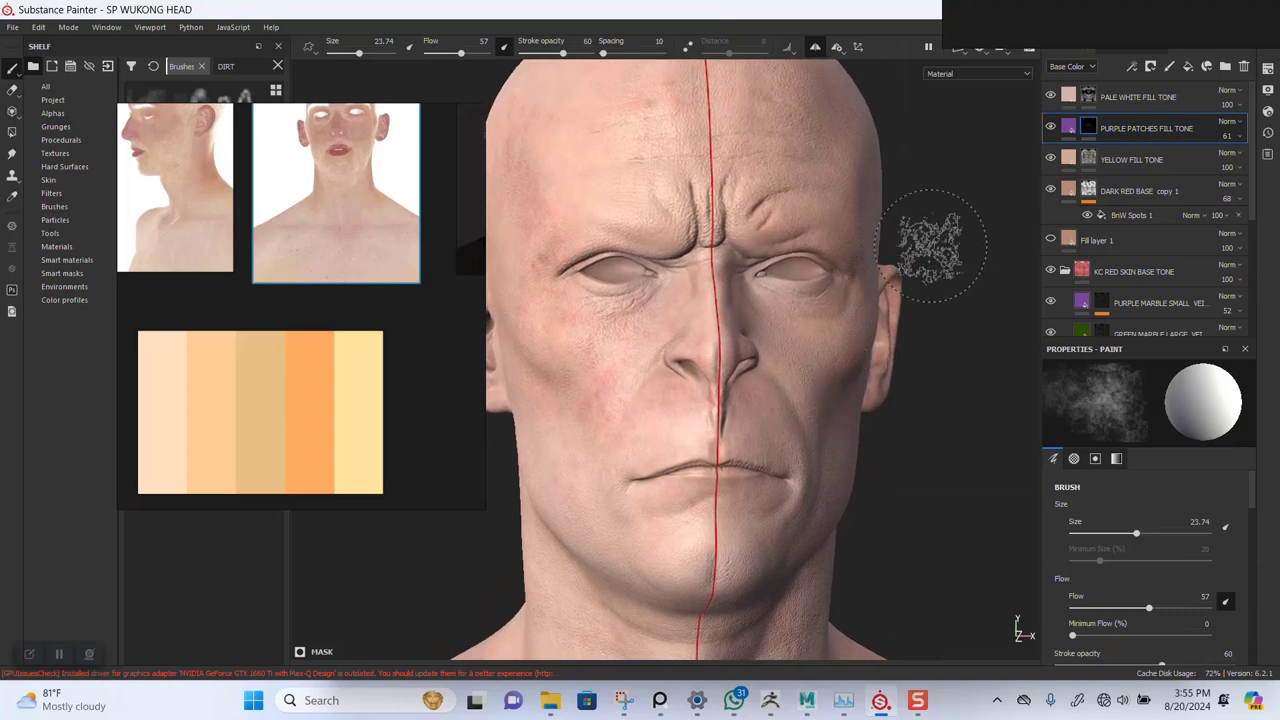
alt+drag(766, 263, 600, 243)
click(1132, 100)
key(ctrl+d)
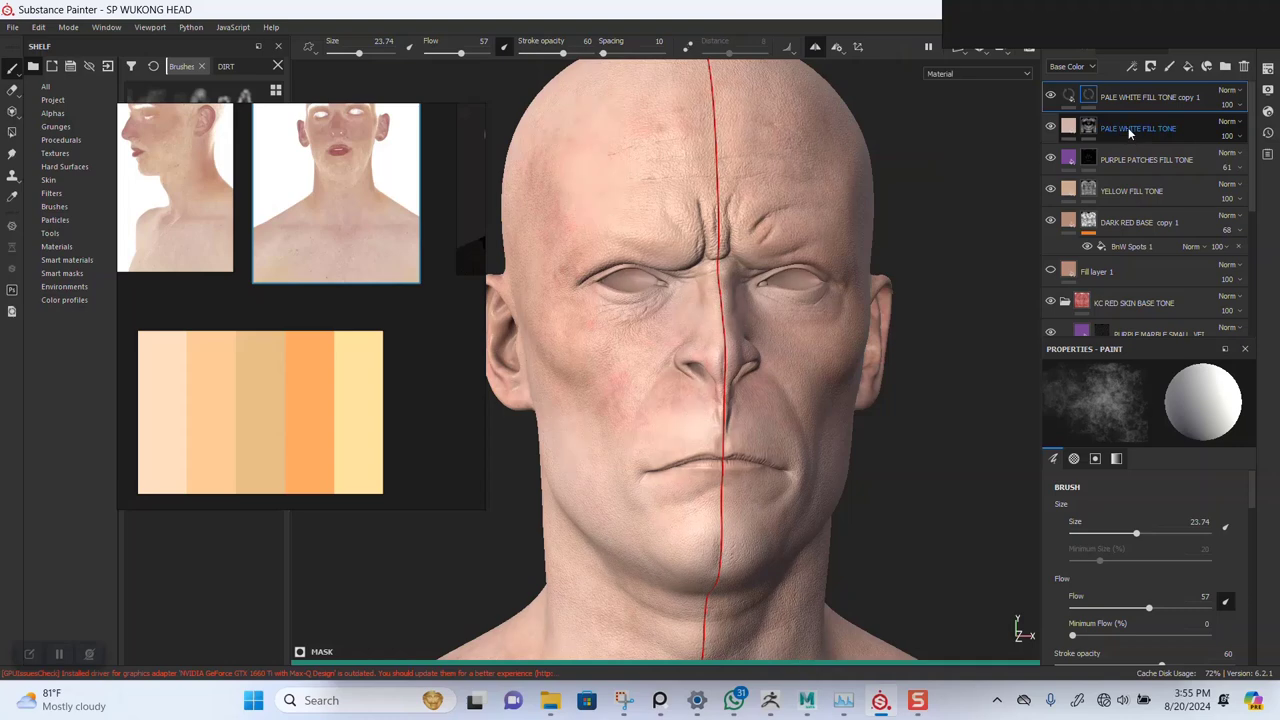
Replace the hand-painted mask on PALE WHITE FILL TONE copy 1 with a black mask
right_click(1091, 101)
click(1101, 117)
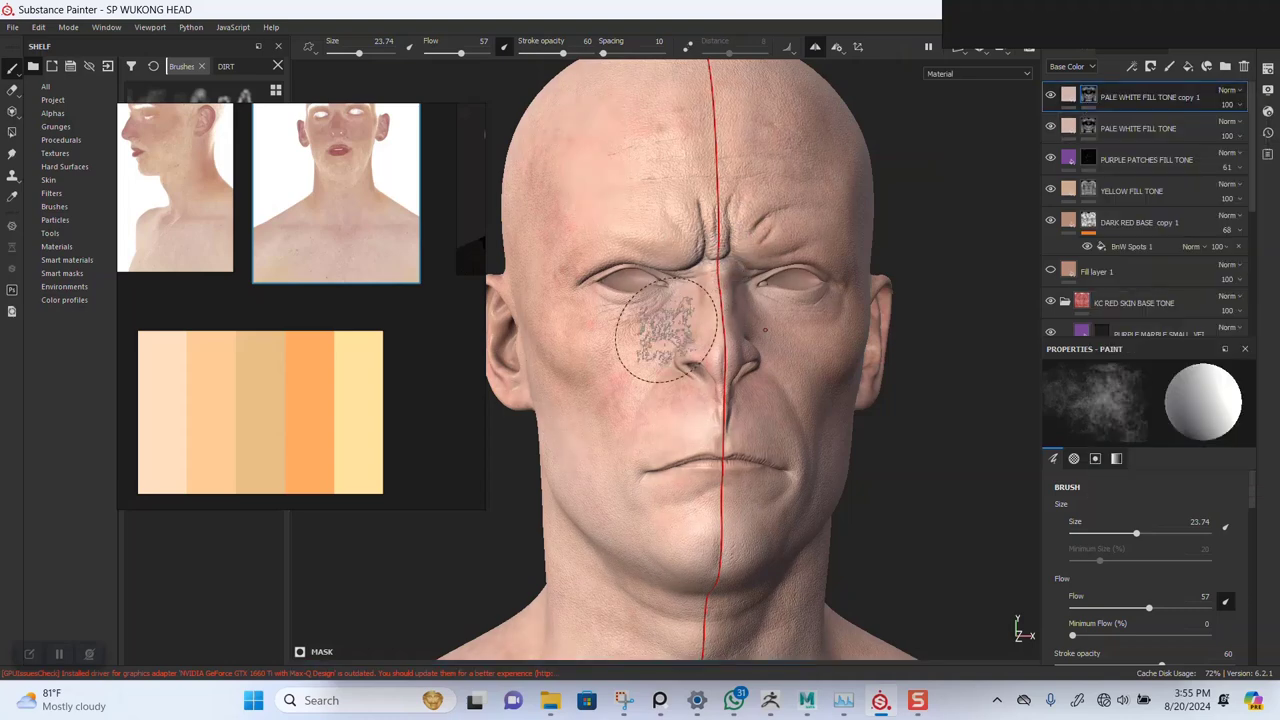
scroll(683, 386, down, 2)
alt+middle_drag(683, 386, 662, 320)
scroll(711, 330, down, 1)
Set the base colour of PALE WHITE FILL TONE copy 1 to the light orange swatch, second in the reference palette
right_drag(304, 228, 343, 196)
drag(343, 200, 350, 200)
click(1068, 95)
scroll(325, 268, up, 5)
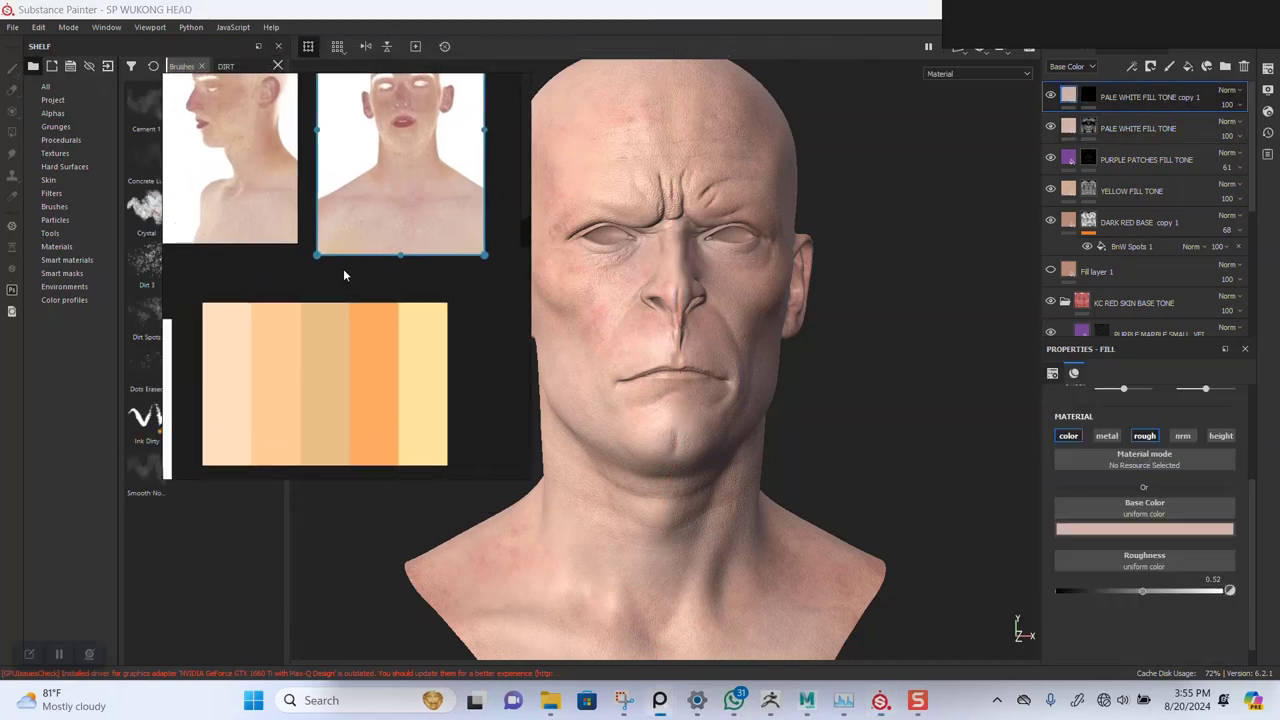
middle_drag(336, 285, 326, 217)
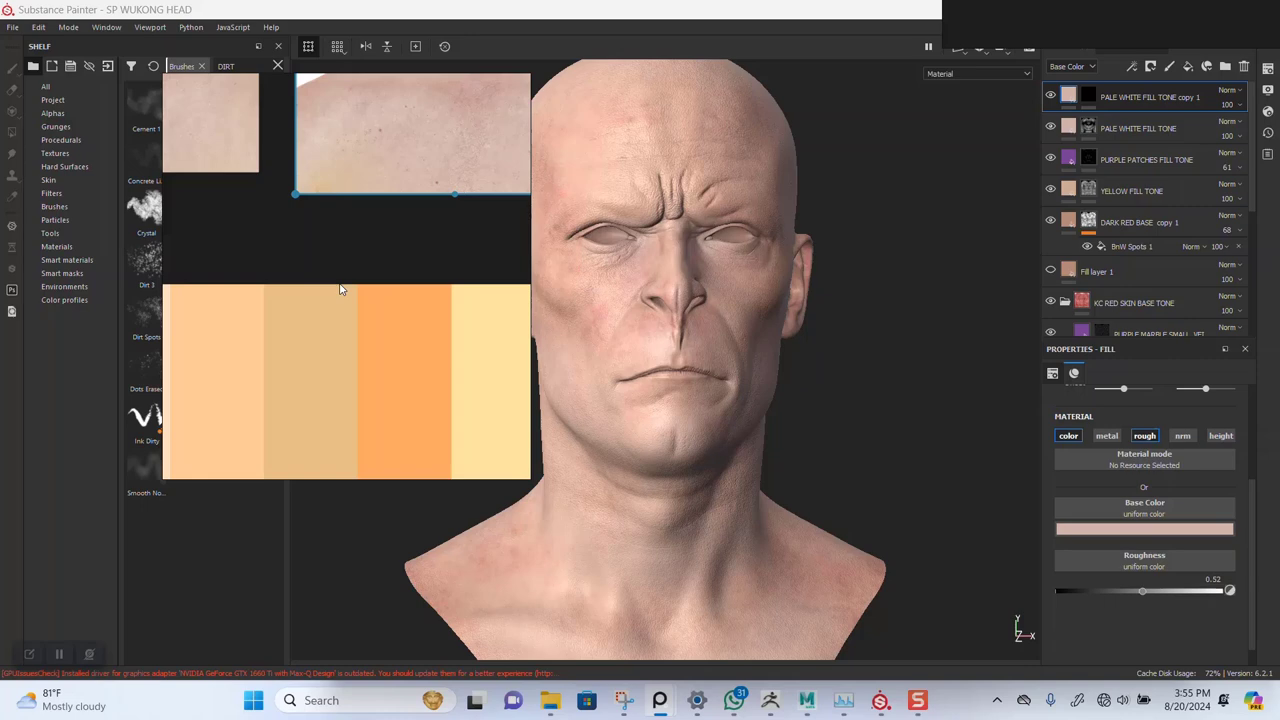
scroll(343, 285, down, 2)
click(1107, 530)
click(1157, 542)
click(417, 371)
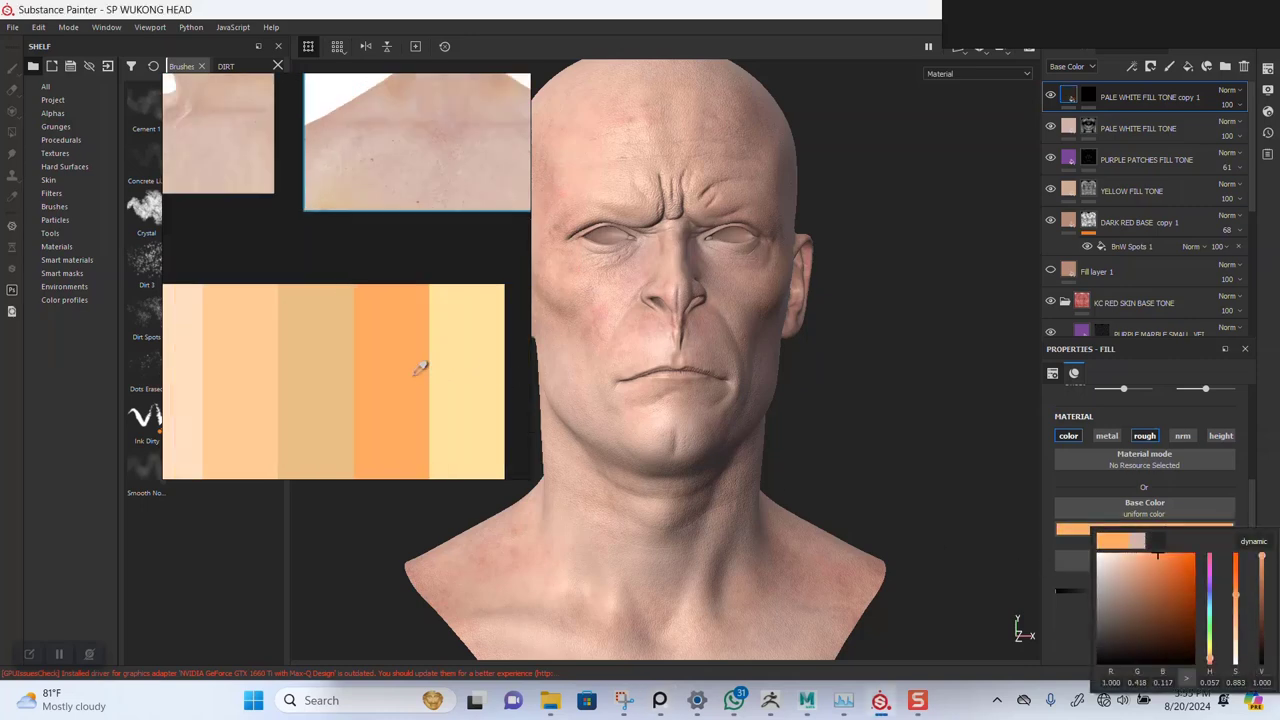
click(341, 364)
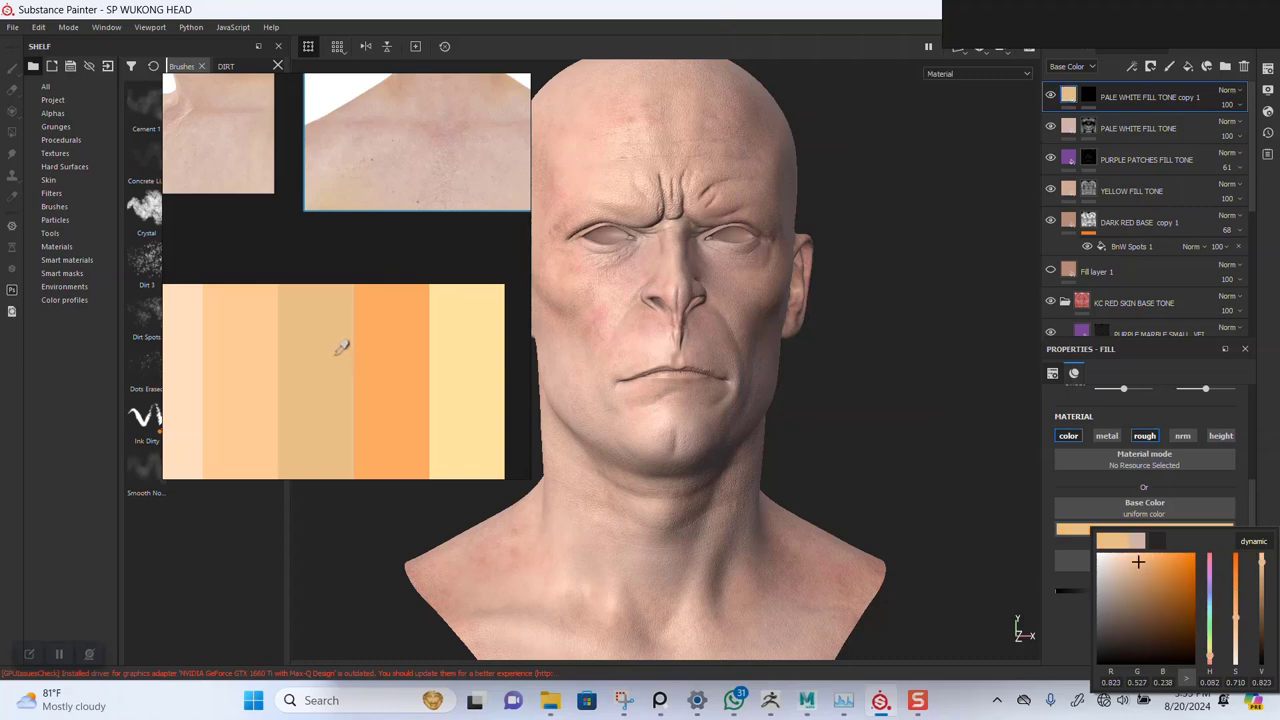
drag(341, 347, 341, 194)
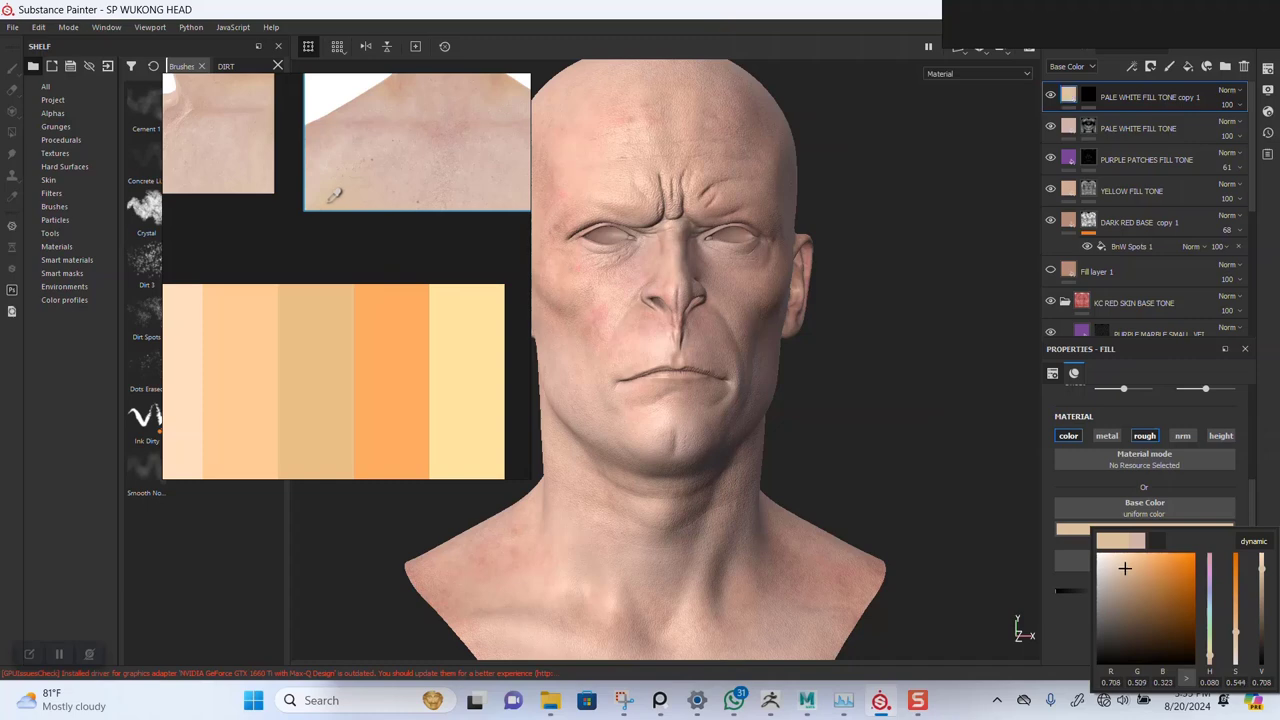
drag(333, 218, 263, 329)
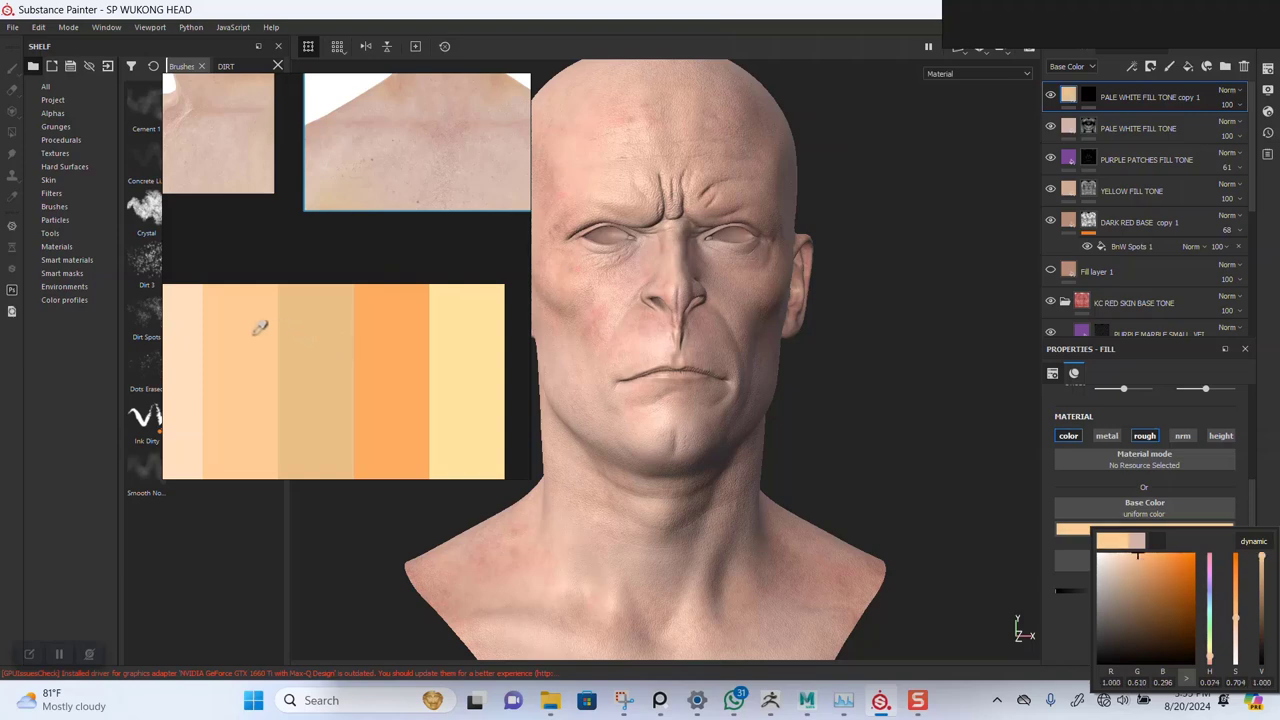
click(886, 374)
Examine the skin tones around the lips, chin and jaw on the front-facing head scan reference
right_drag(407, 303, 334, 332)
scroll(340, 297, down, 5)
middle_drag(346, 130, 313, 217)
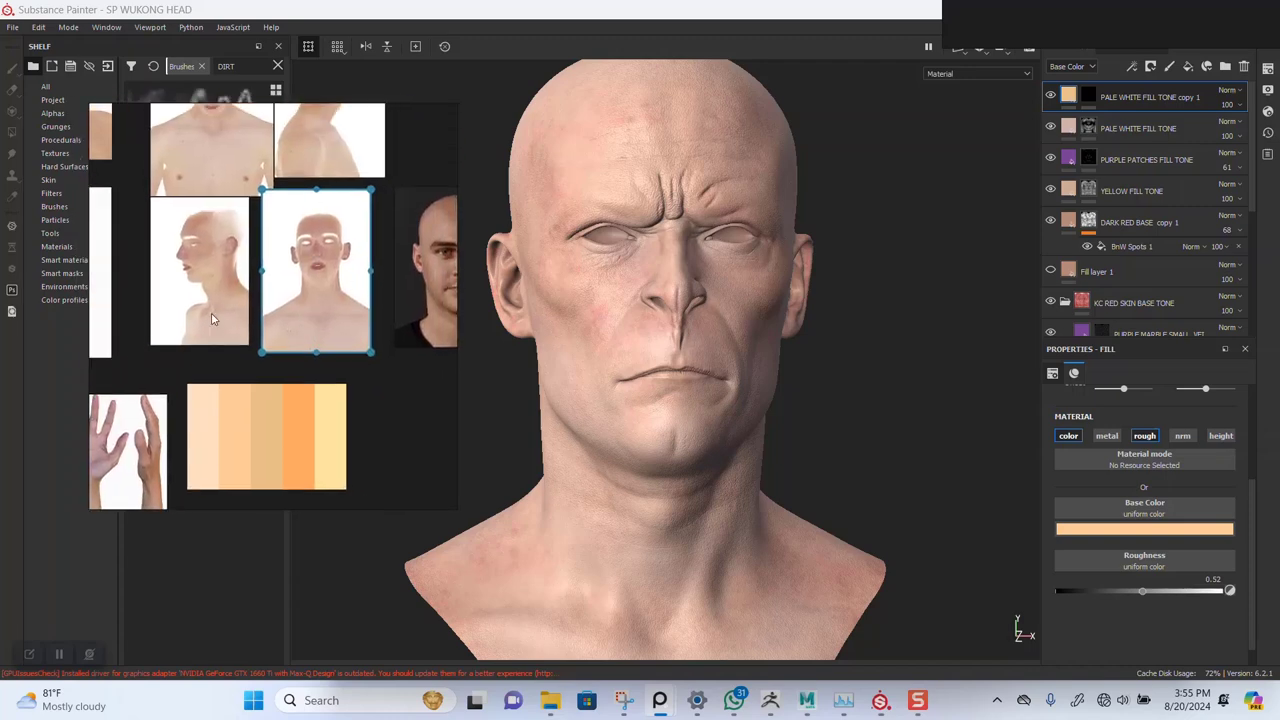
scroll(212, 318, up, 5)
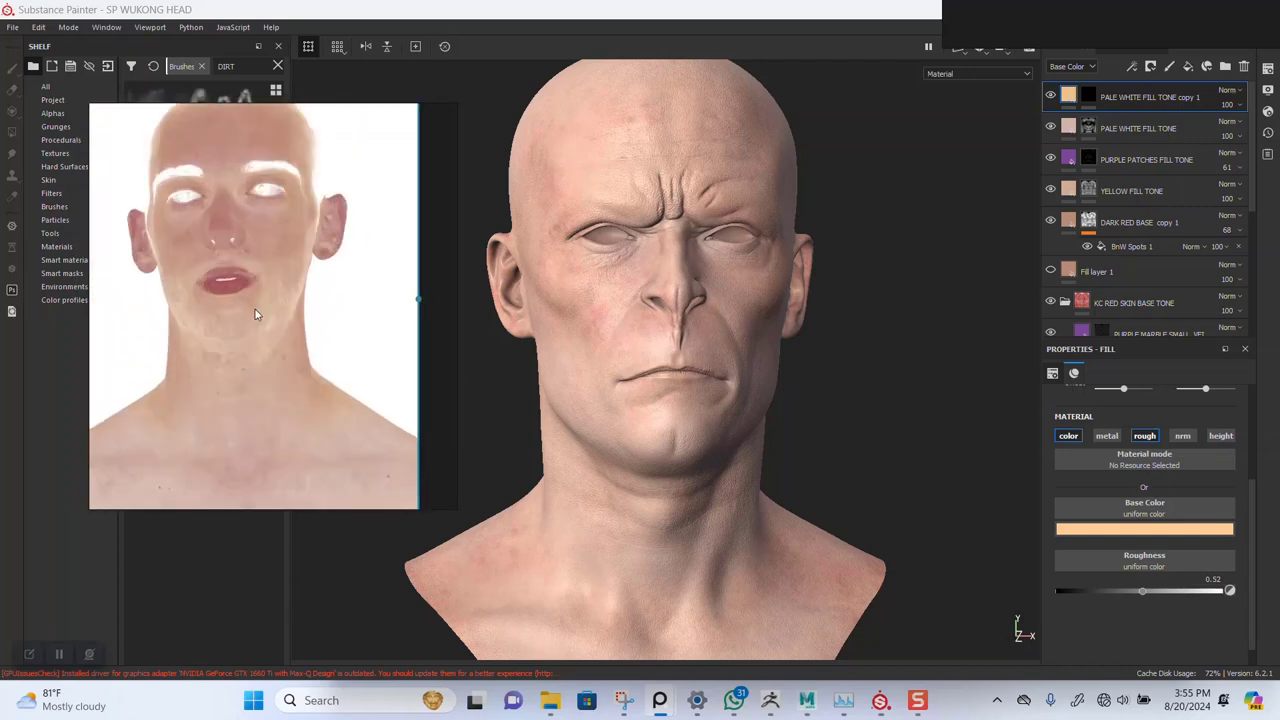
scroll(275, 274, up, 5)
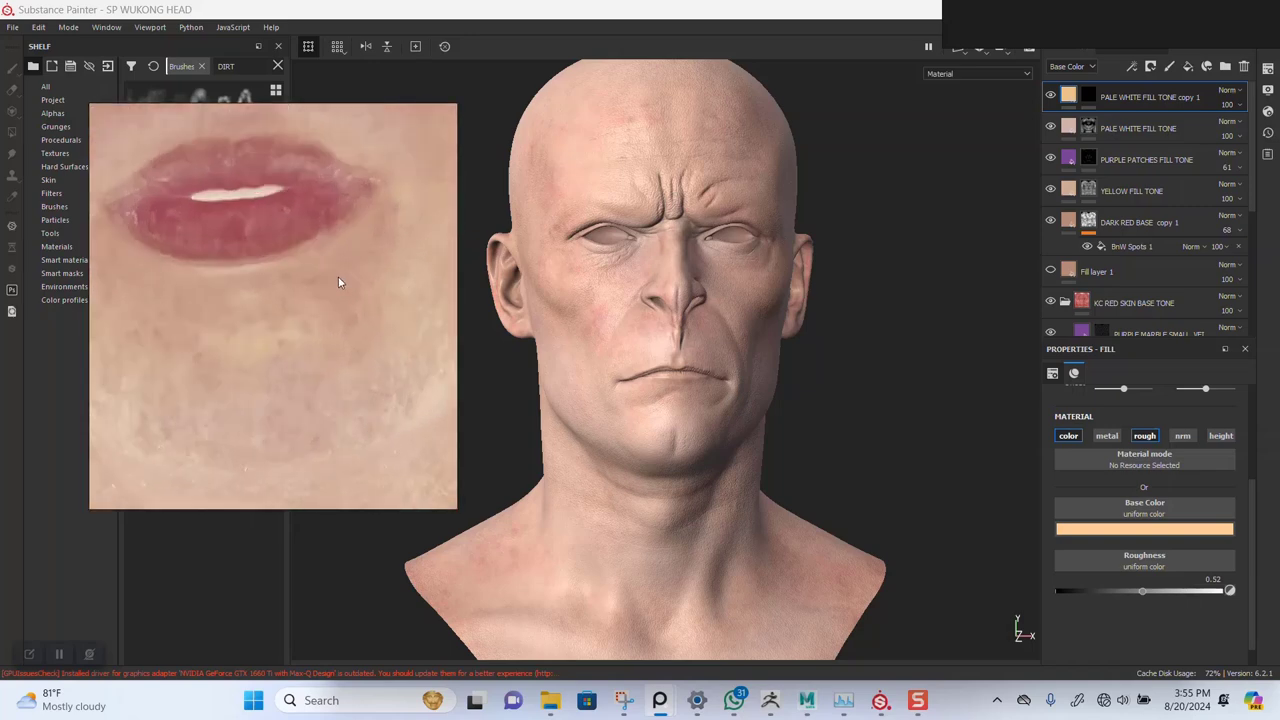
scroll(298, 310, up, 1)
scroll(249, 344, down, 3)
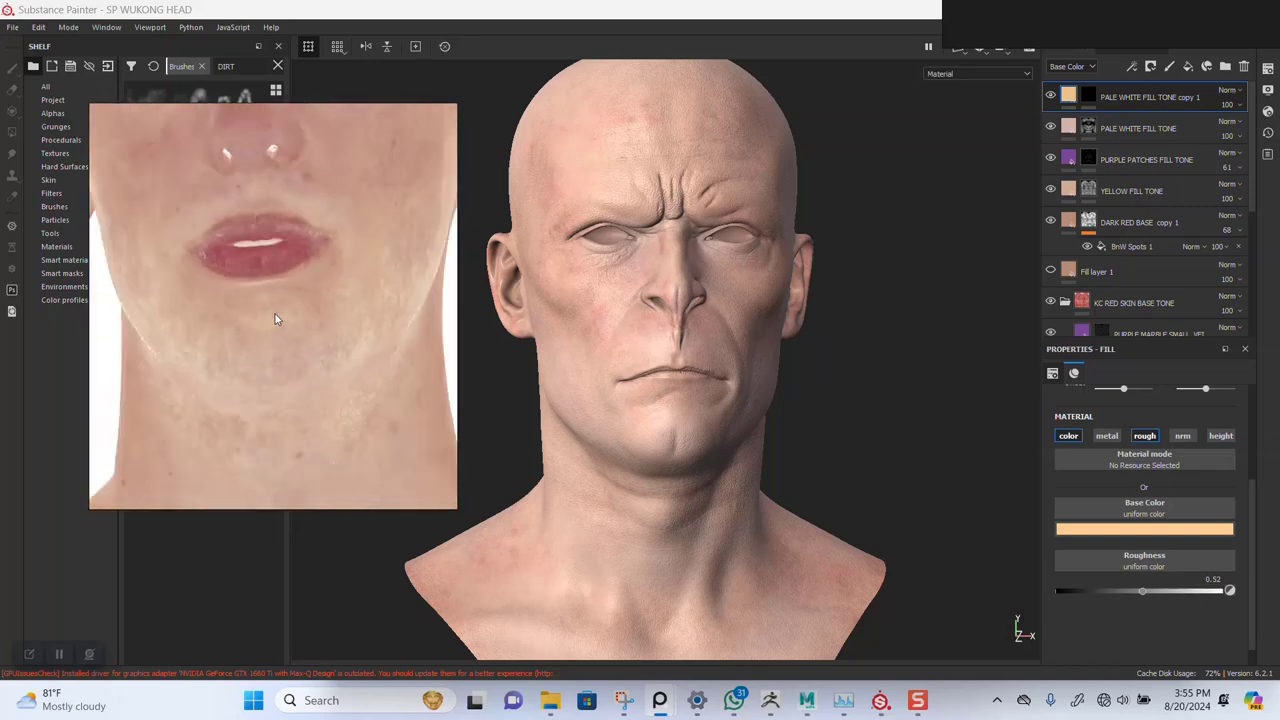
Mark the yellowish areas around the mouth, chin, jaw, neck and beside the ear on the front reference with the Draw tool
right_click(249, 315)
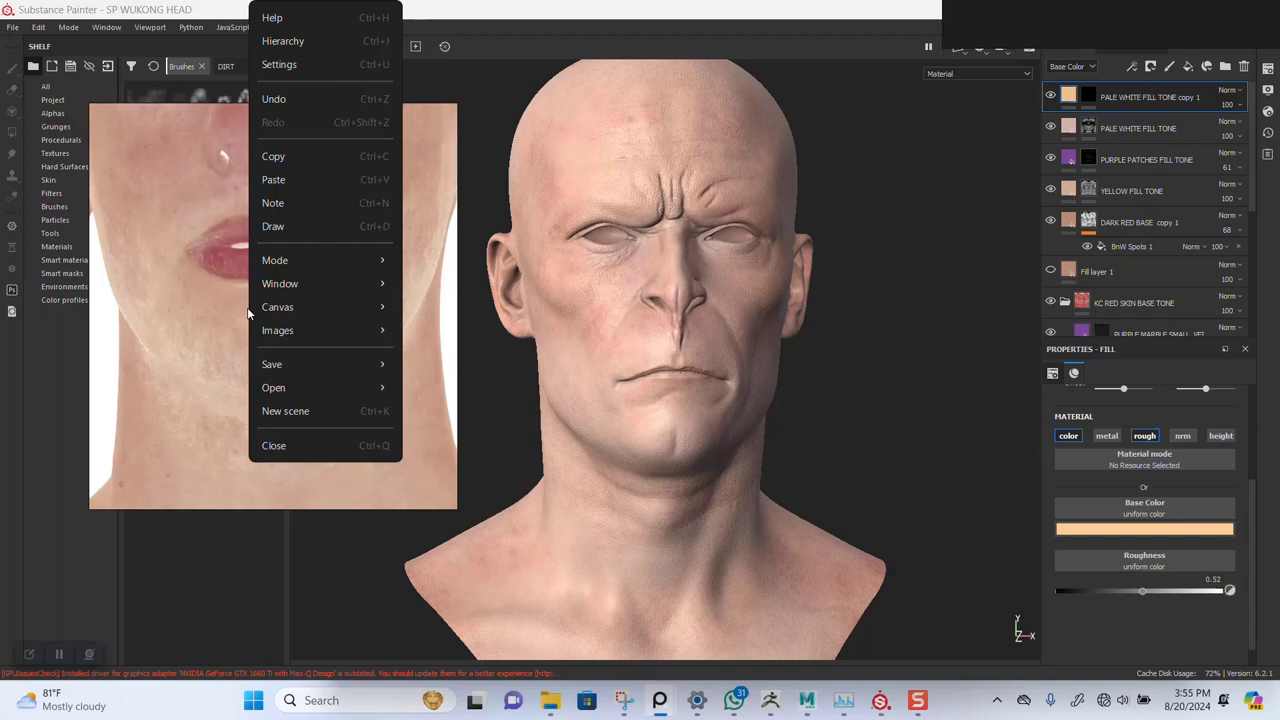
click(297, 228)
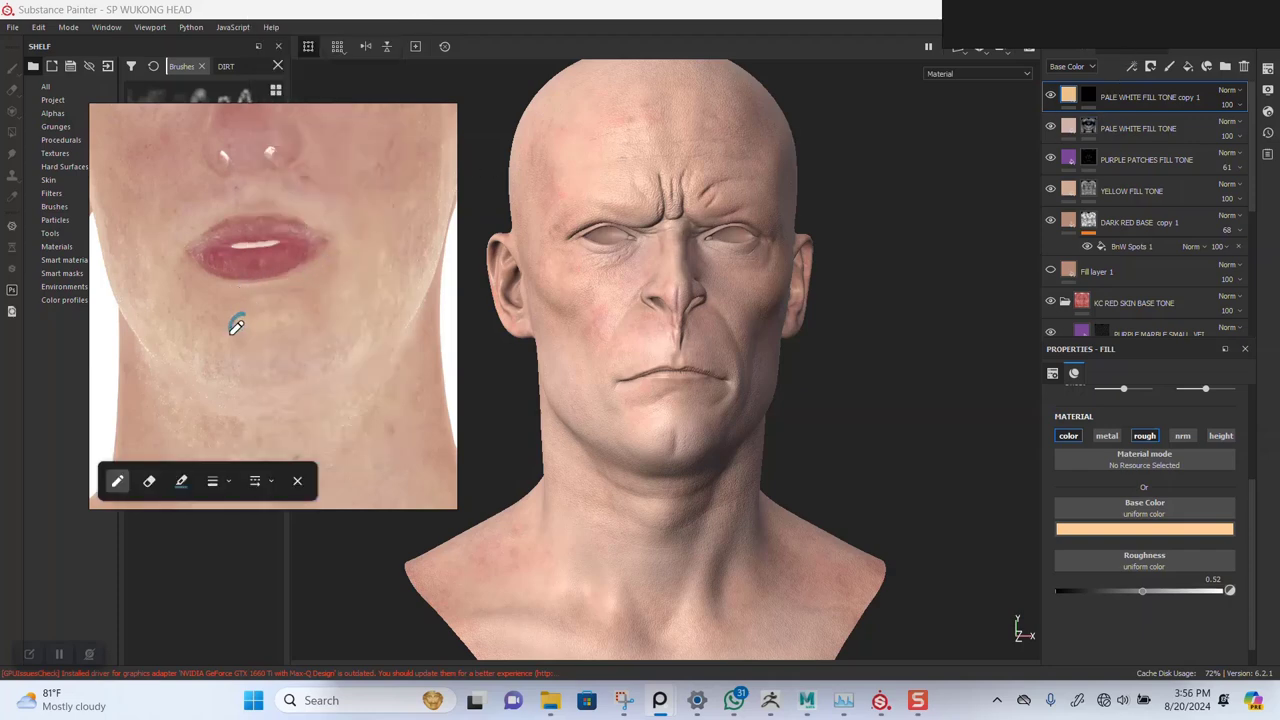
mouse_move(348, 268)
mouse_down()
mouse_move(403, 337)
mouse_move(383, 214)
mouse_move(332, 210)
mouse_up()
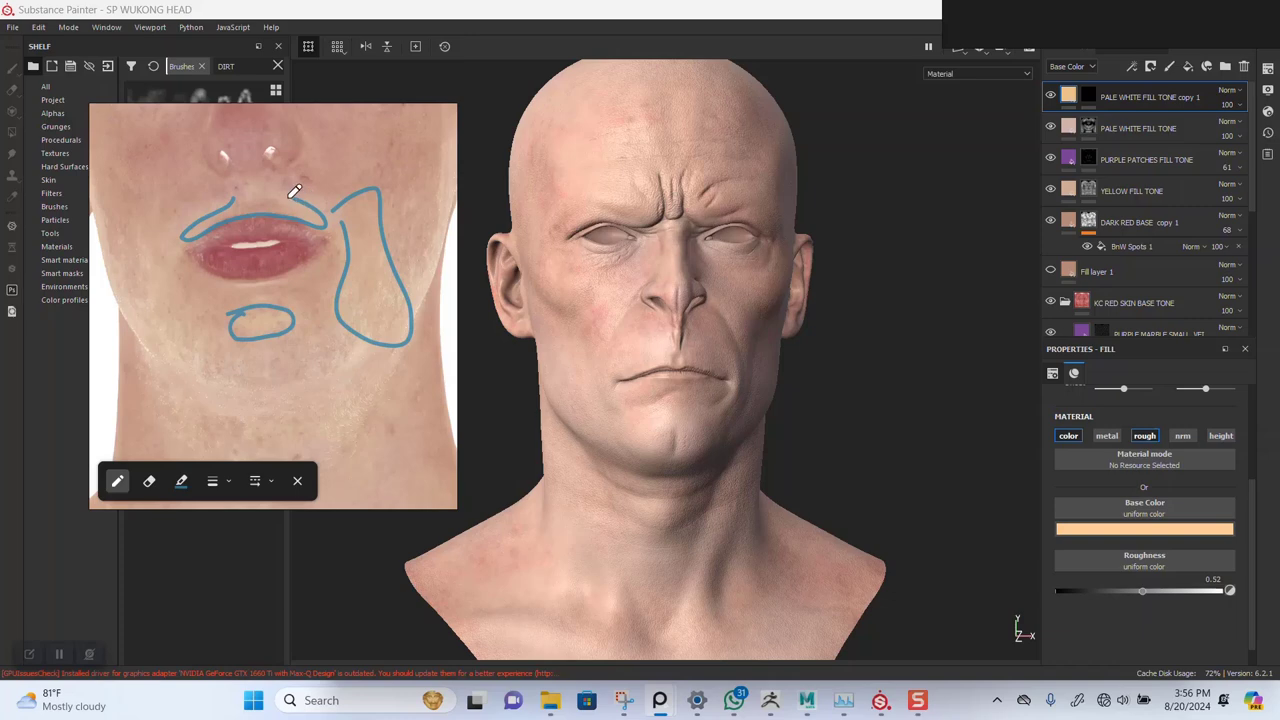
mouse_move(172, 227)
mouse_down()
mouse_move(205, 312)
mouse_move(144, 248)
mouse_up()
mouse_move(384, 371)
mouse_down()
mouse_move(348, 466)
mouse_move(379, 373)
mouse_up()
scroll(320, 228, up, 1)
scroll(343, 220, down, 5)
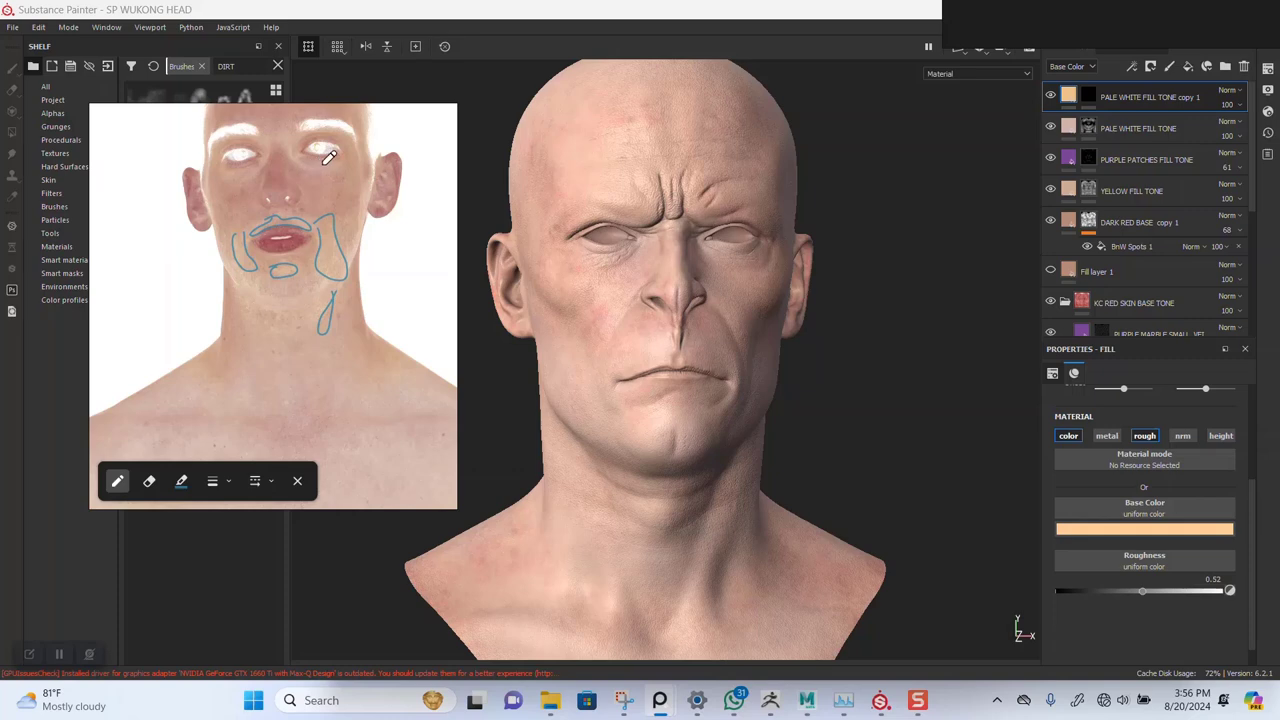
drag(358, 258, 358, 178)
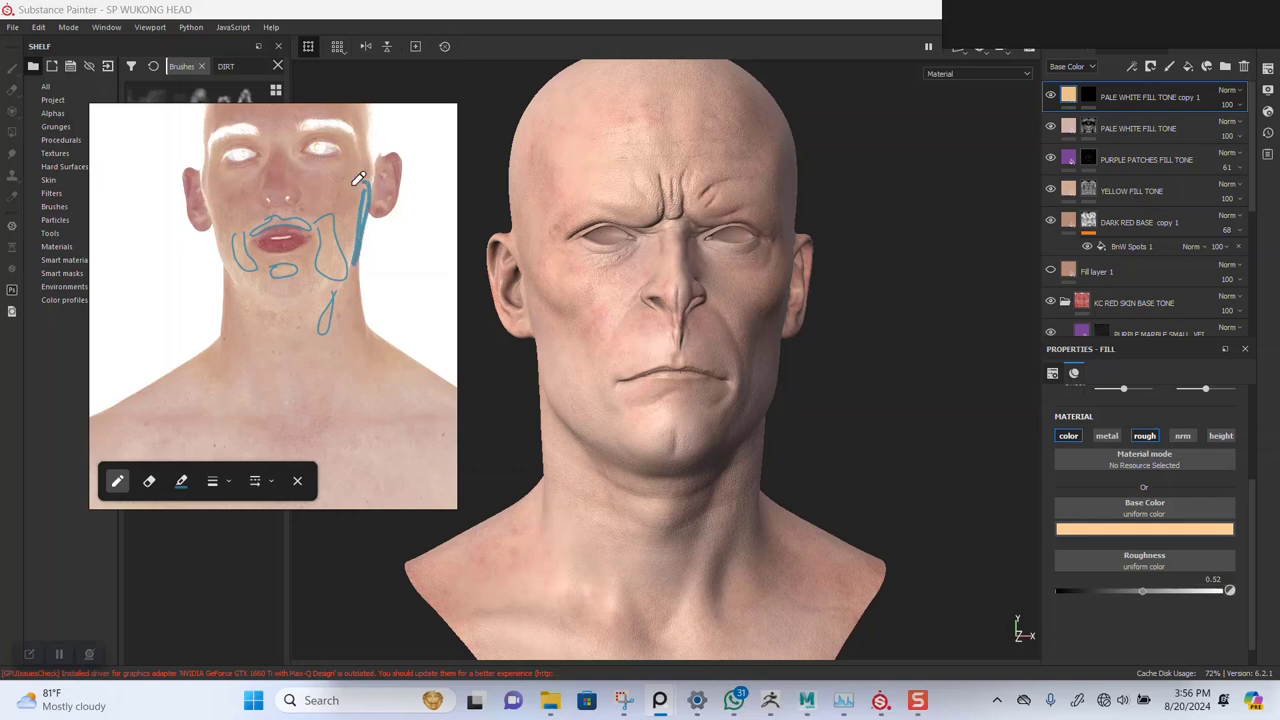
Outline the yellowish areas below the jaw, beside the mouth and in front of the ear on the profile reference
scroll(335, 296, down, 3)
middle_drag(274, 292, 457, 299)
scroll(267, 281, up, 5)
middle_drag(311, 307, 238, 289)
mouse_move(248, 299)
mouse_down()
mouse_move(234, 343)
mouse_move(296, 313)
mouse_move(256, 304)
mouse_up()
mouse_move(151, 243)
mouse_down()
mouse_move(184, 264)
mouse_move(172, 210)
mouse_up()
mouse_move(299, 207)
mouse_down()
mouse_move(320, 218)
mouse_move(297, 199)
mouse_up()
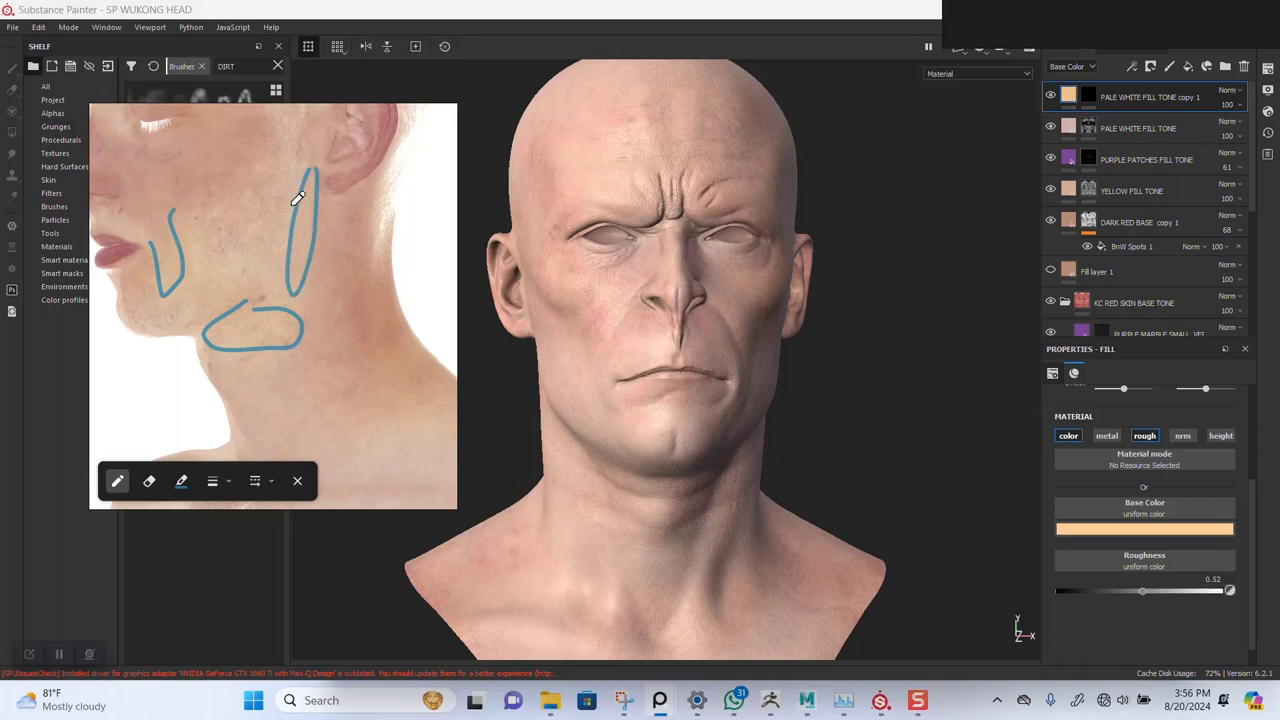
Outline the yellowish area where the neck meets the shoulder on the profile reference
middle_drag(292, 205, 314, 390)
middle_drag(311, 336, 282, 340)
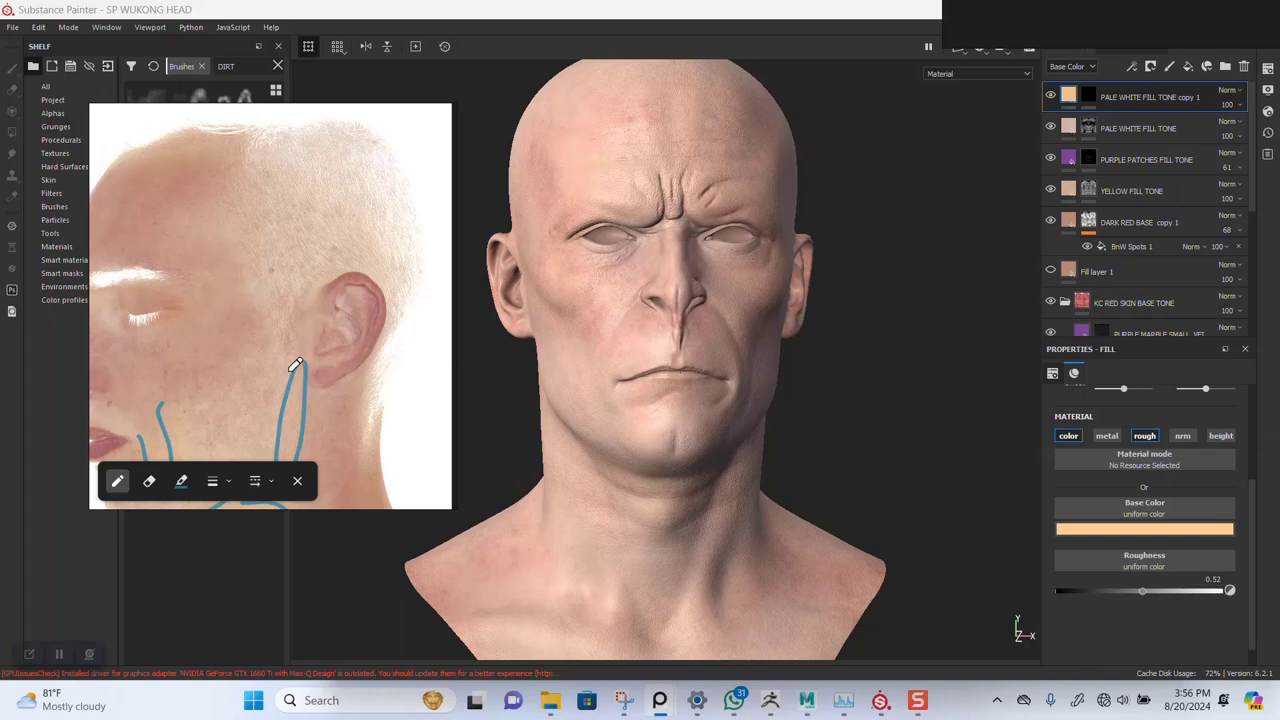
scroll(295, 366, down, 7)
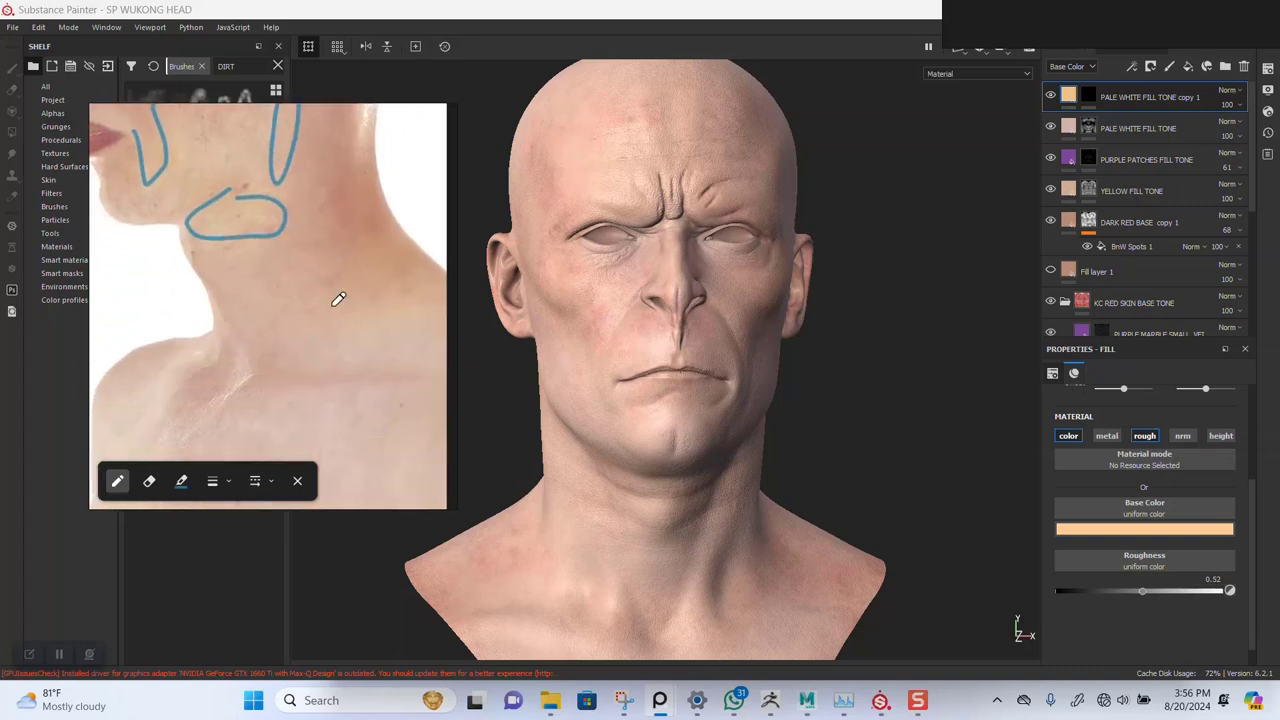
ctrl+scroll(338, 299, up, 5)
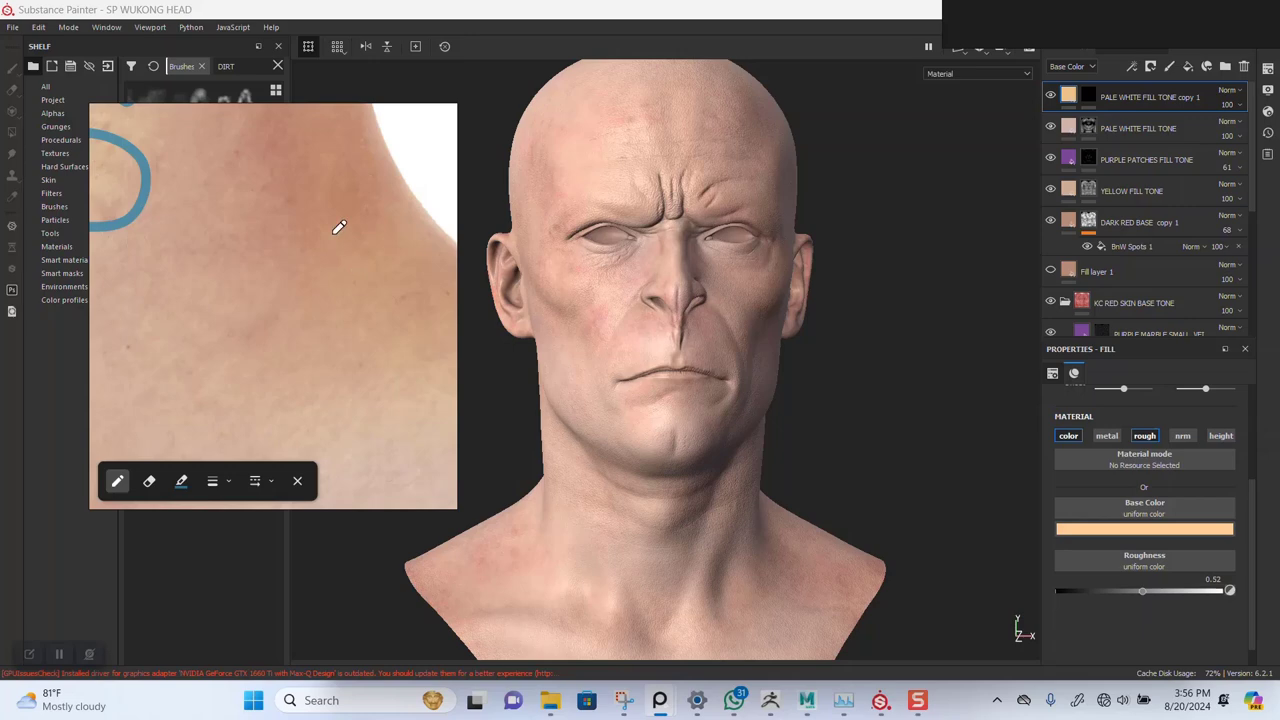
ctrl+scroll(330, 315, down, 5)
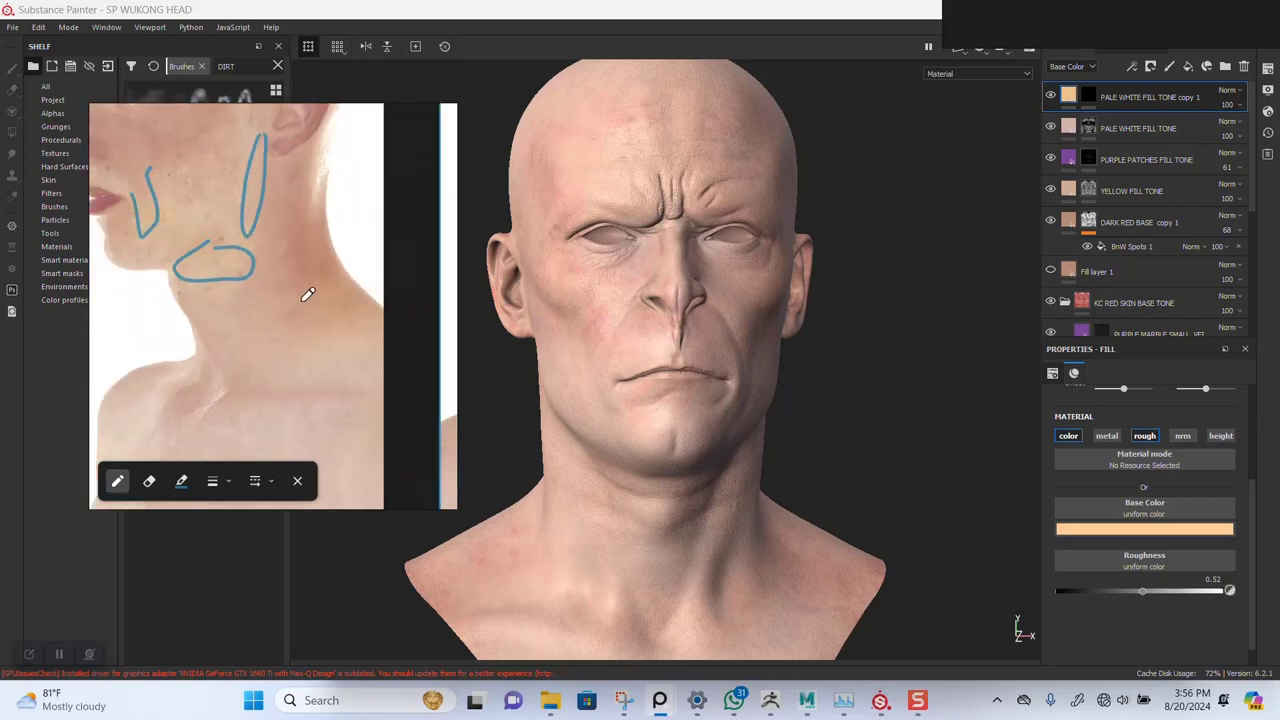
drag(300, 278, 330, 345)
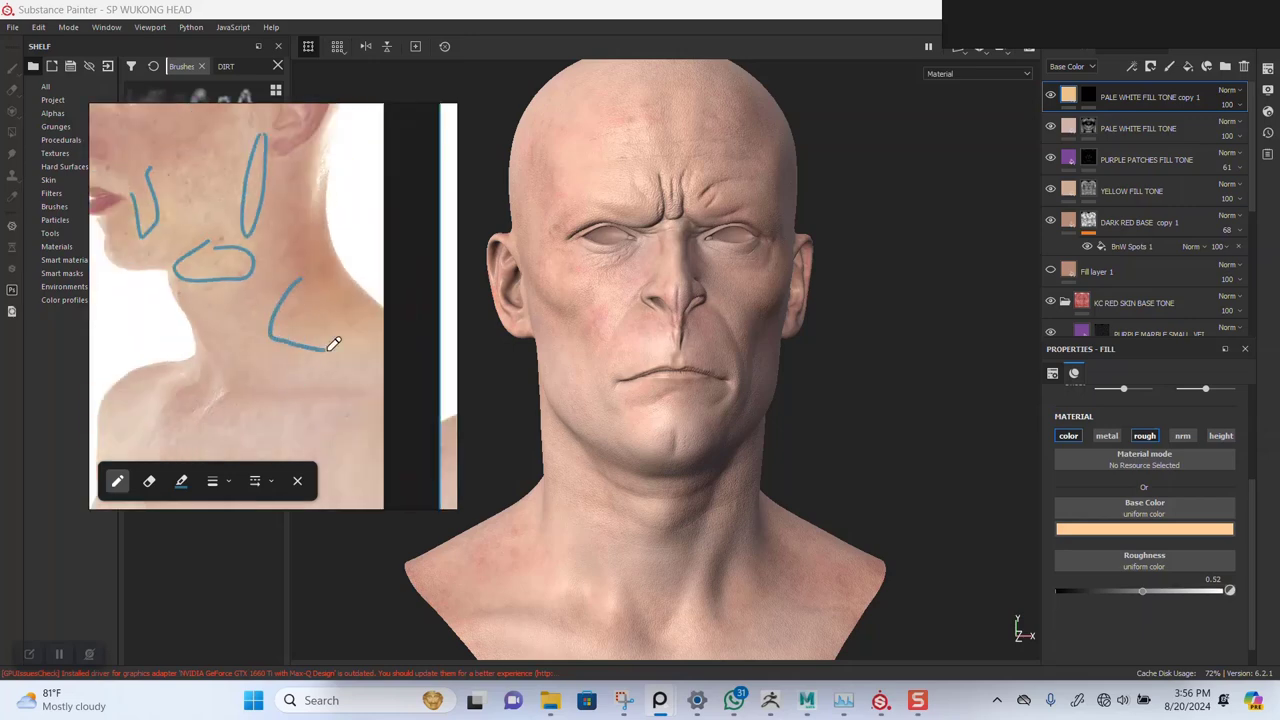
drag(384, 304, 228, 282)
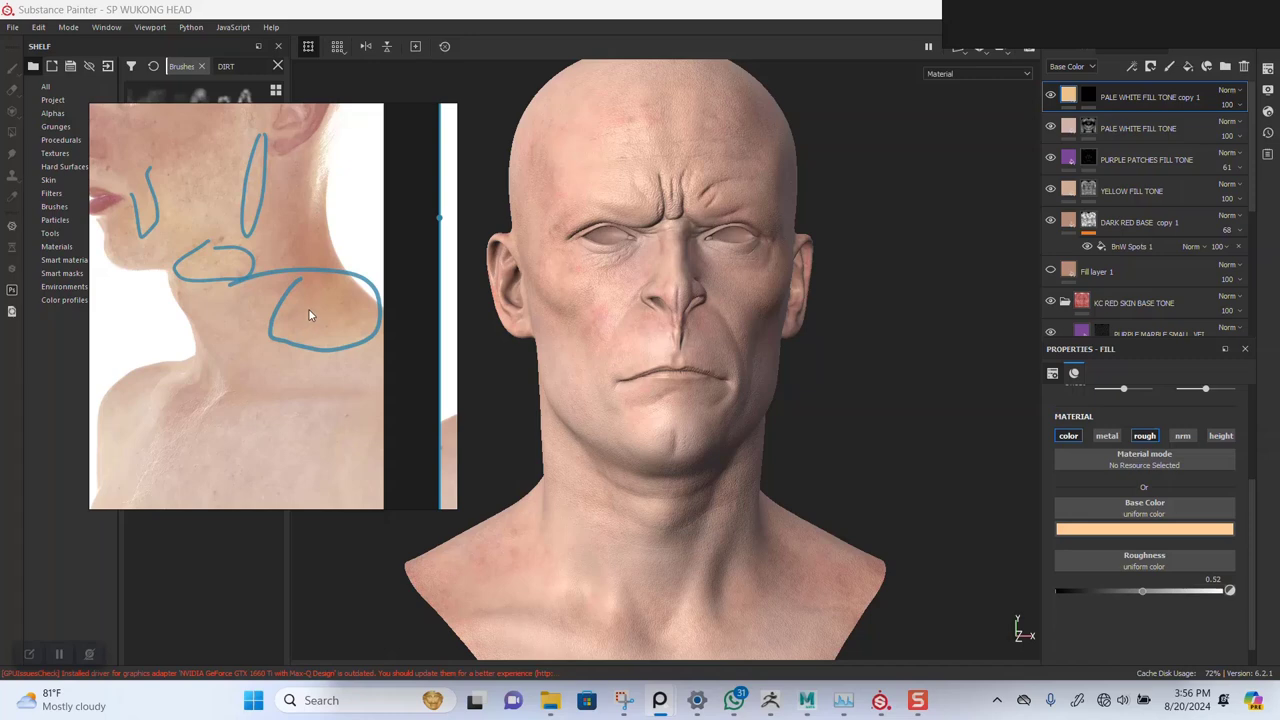
Compare the skin tone areas on the profile and front reference photos
scroll(308, 215, down, 4)
middle_drag(440, 300, 287, 303)
scroll(287, 303, up, 2)
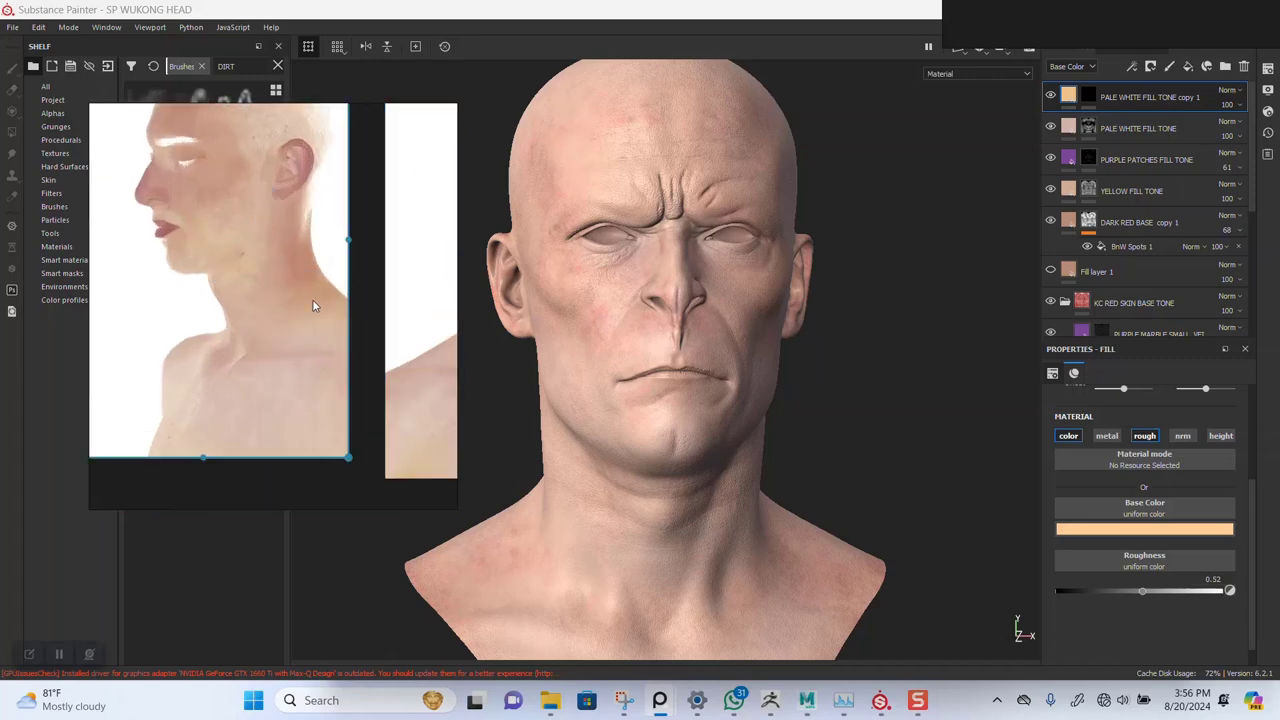
scroll(312, 299, down, 3)
scroll(305, 292, up, 3)
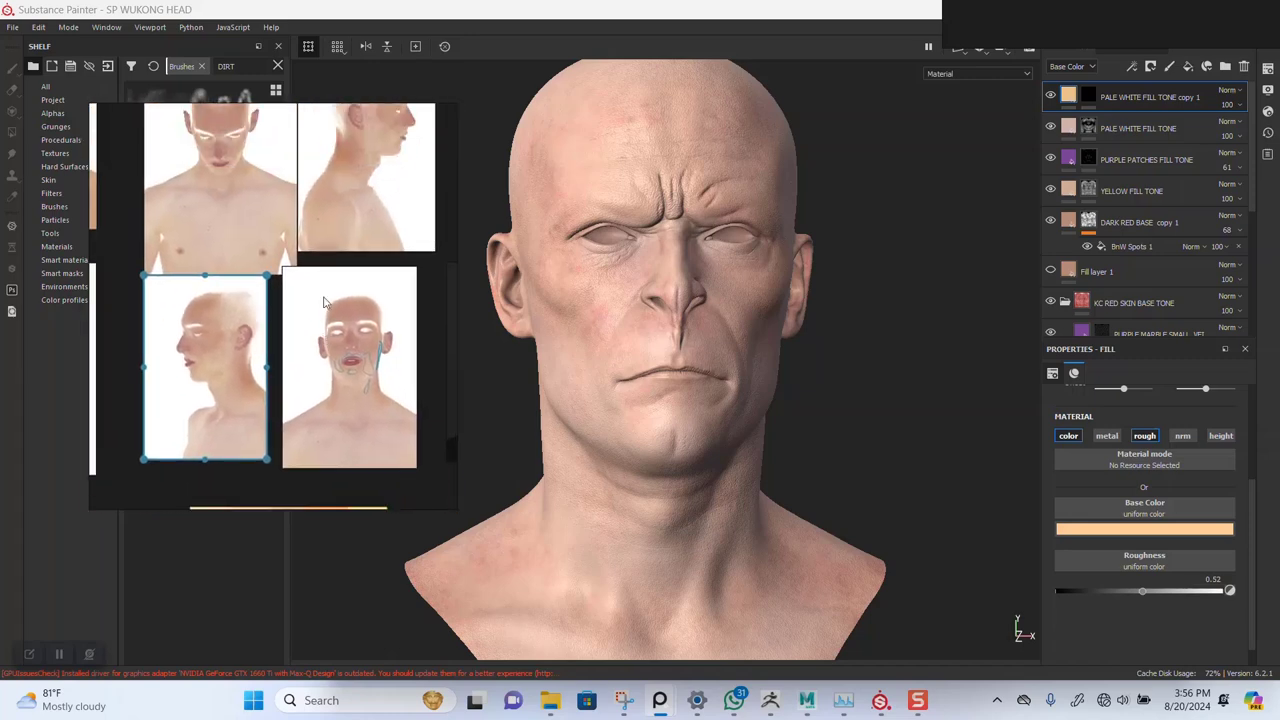
scroll(318, 343, up, 4)
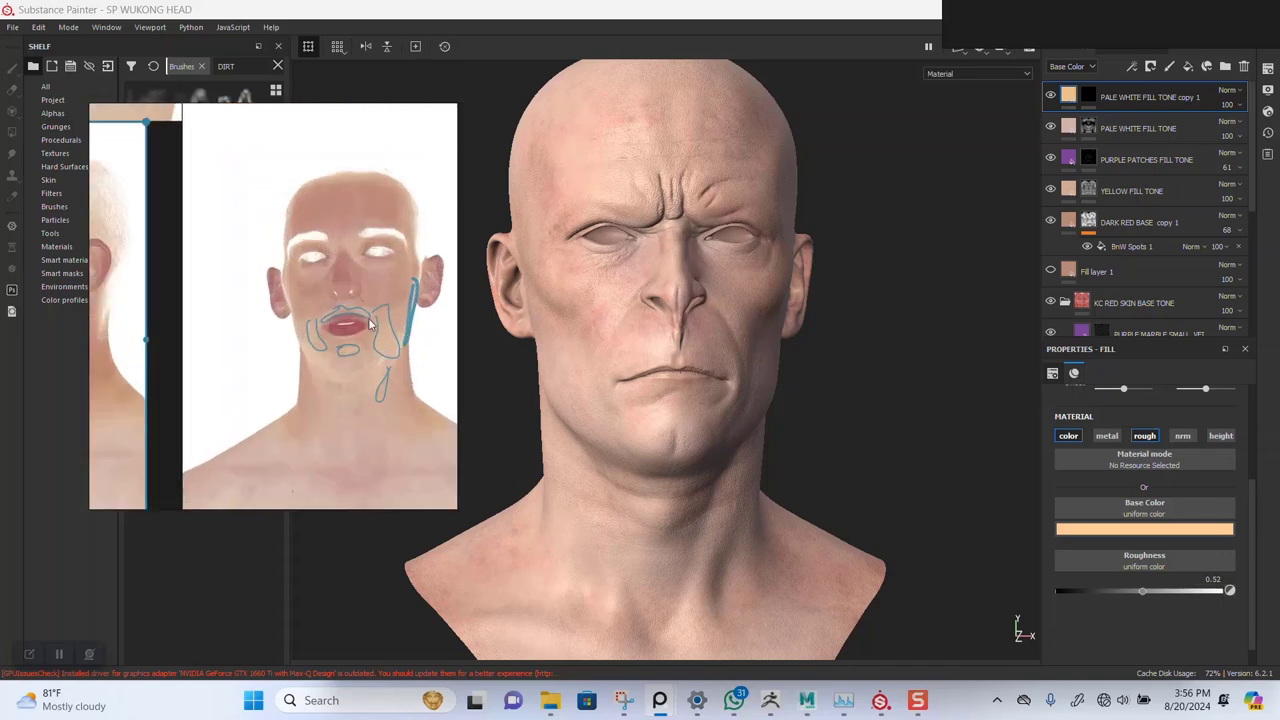
scroll(381, 345, down, 1)
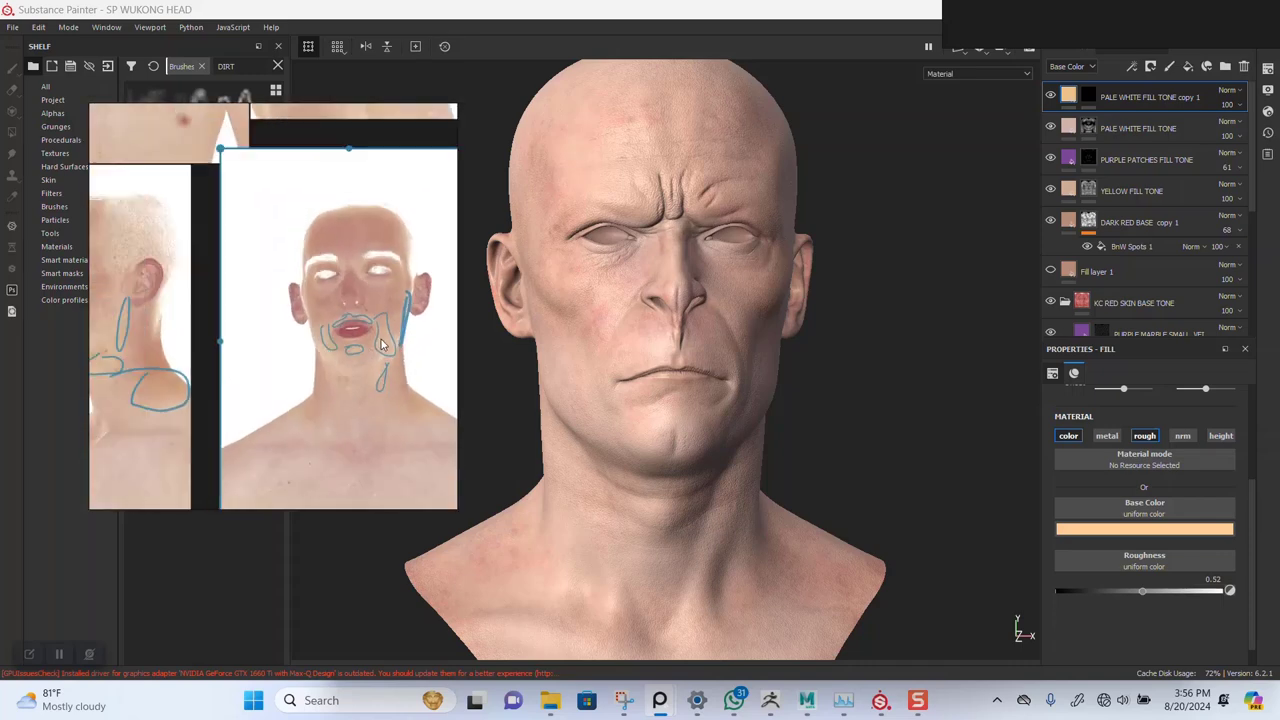
Erase the drawn outlines from the front and profile references and leave drawing mode
right_click(366, 332)
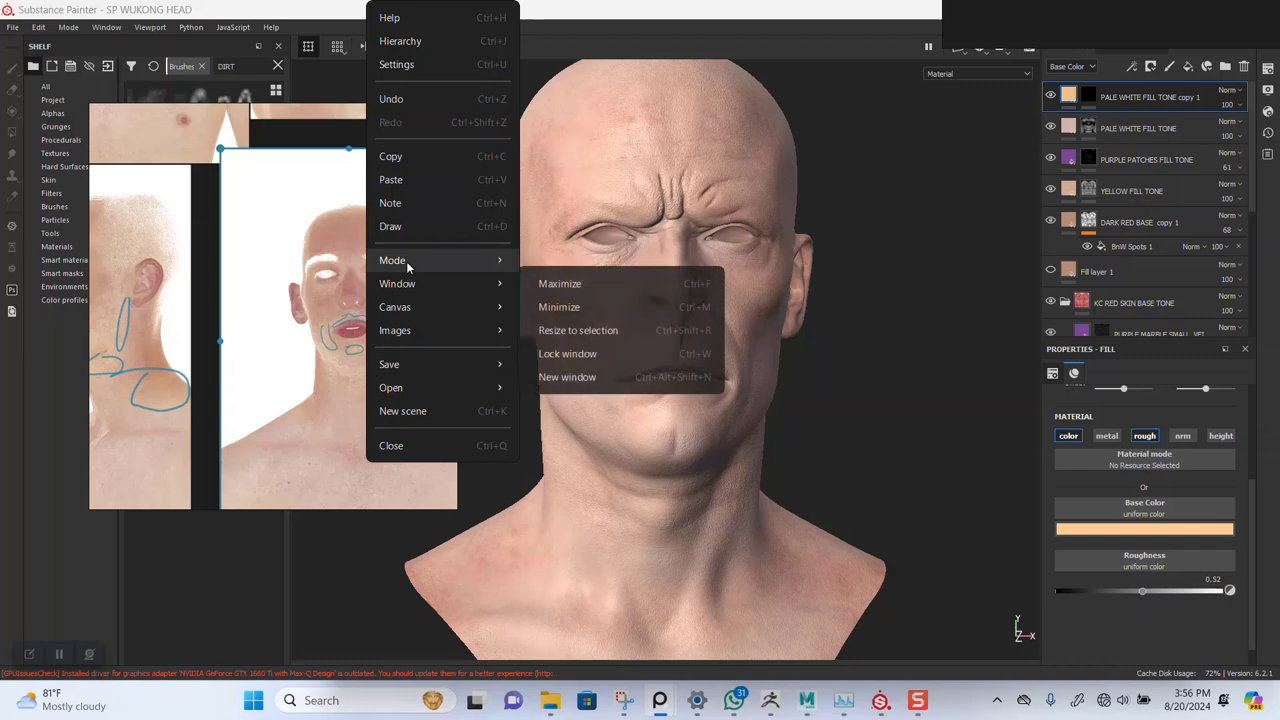
click(410, 227)
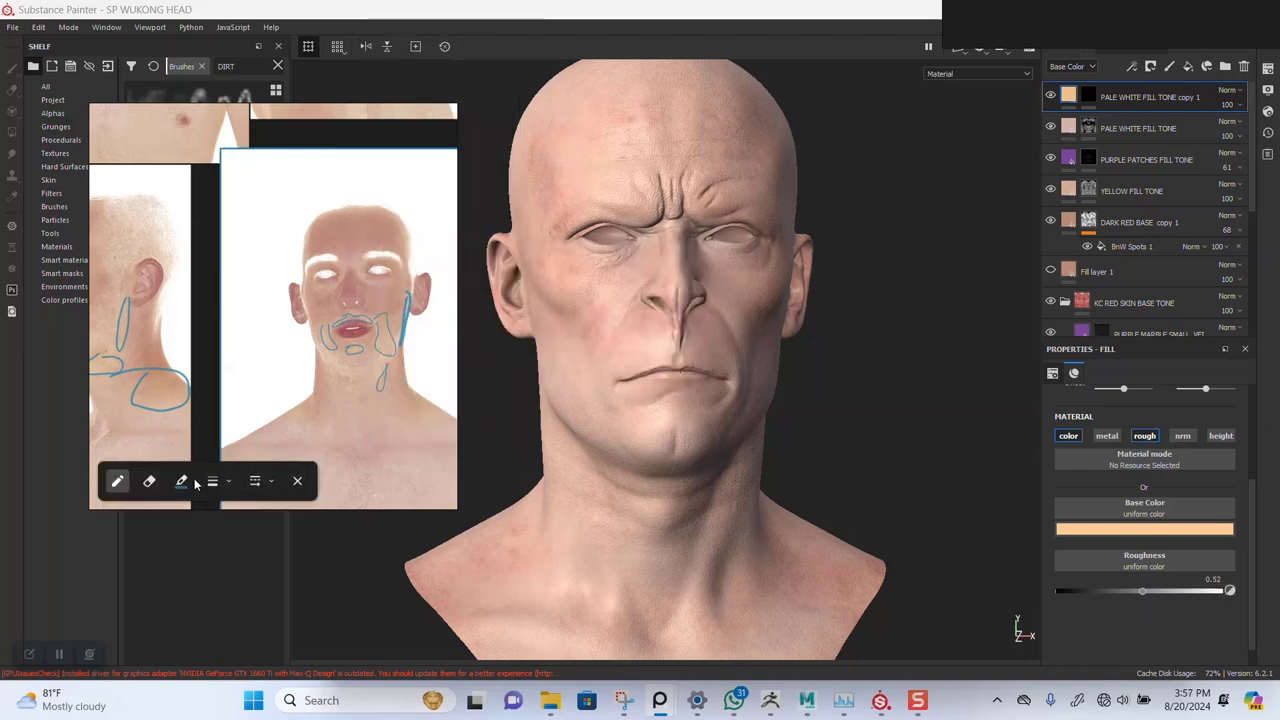
click(149, 482)
mouse_move(374, 297)
mouse_down()
mouse_move(397, 374)
mouse_move(409, 337)
mouse_move(317, 352)
mouse_up()
mouse_move(111, 340)
mouse_down()
mouse_move(134, 289)
mouse_move(99, 353)
mouse_up()
scroll(272, 358, down, 1)
middle_drag(160, 329, 245, 329)
click(297, 481)
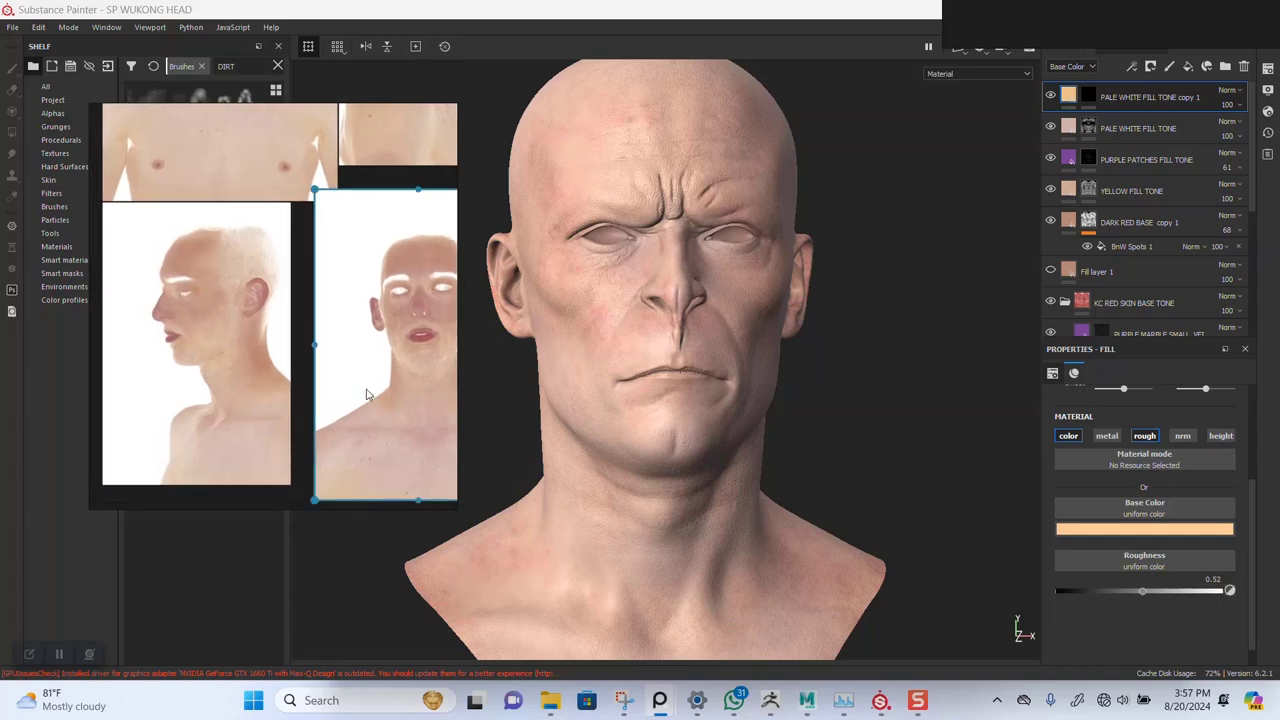
Frame the front reference's face and the Wukong head for a side-by-side comparison of their tones
click(308, 354)
middle_drag(412, 334, 311, 330)
scroll(311, 330, up, 5)
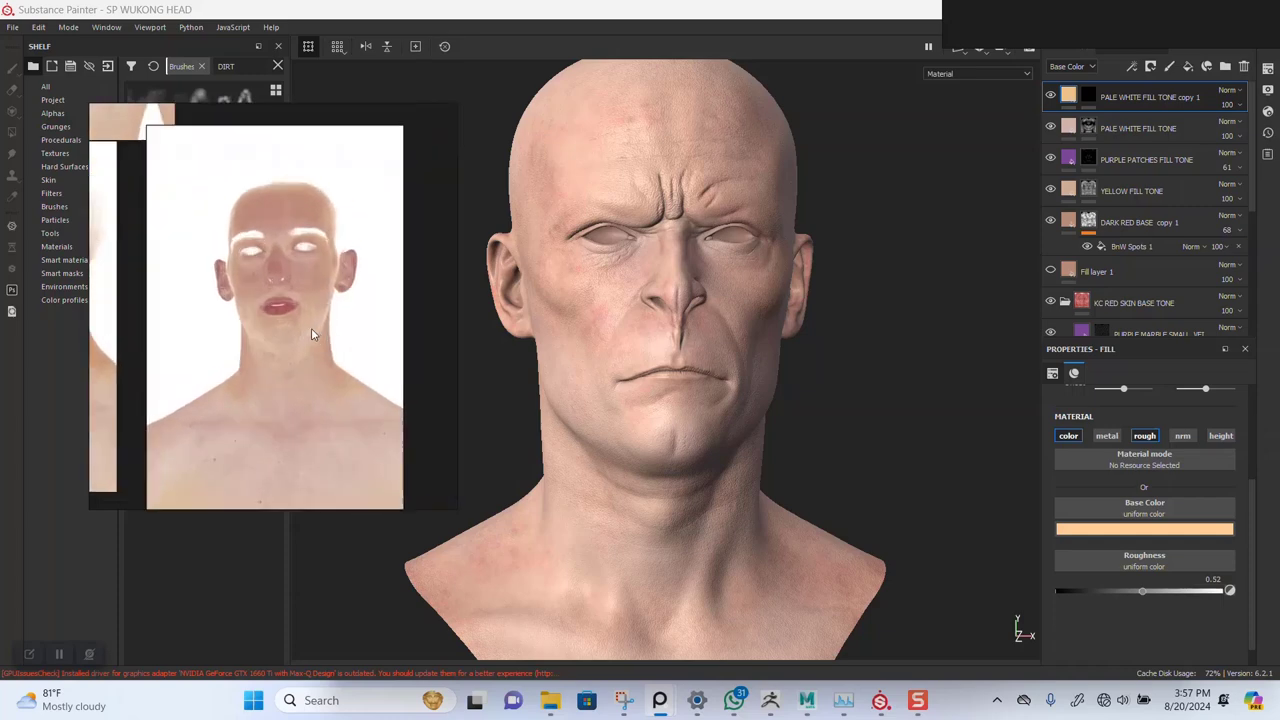
drag(307, 330, 323, 393)
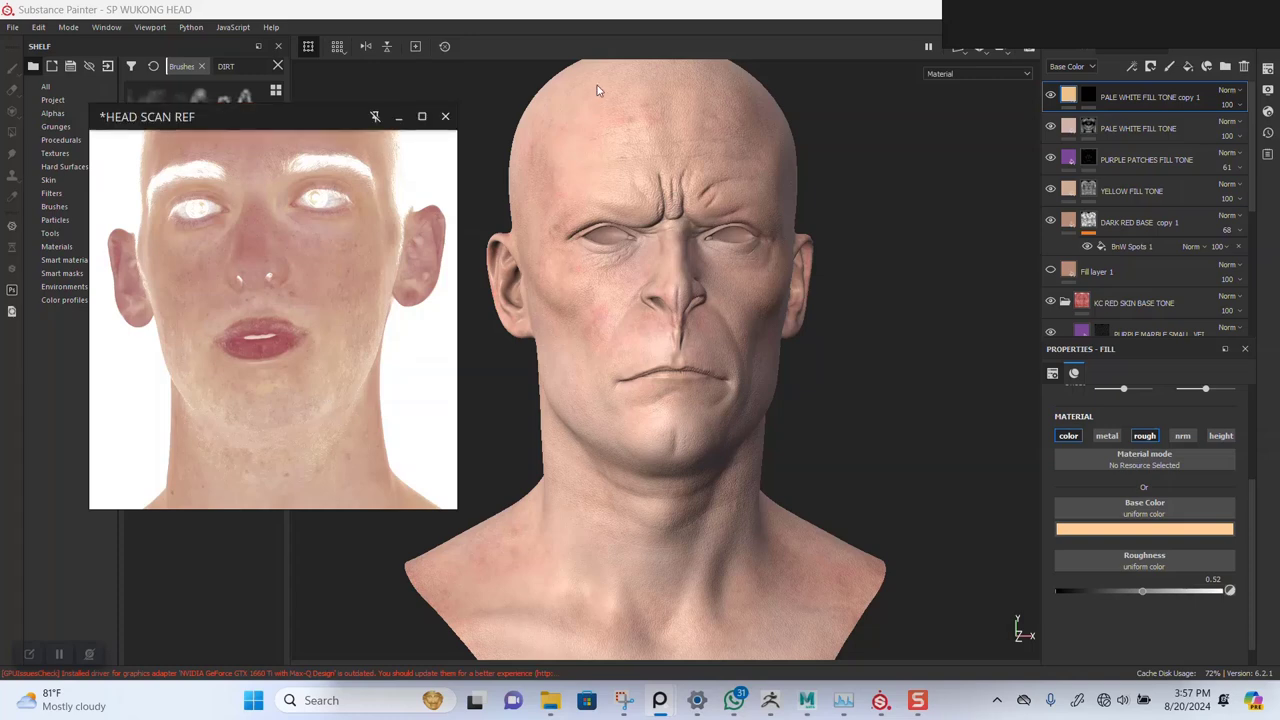
alt+right_drag(838, 362, 861, 336)
alt+middle_drag(861, 336, 888, 385)
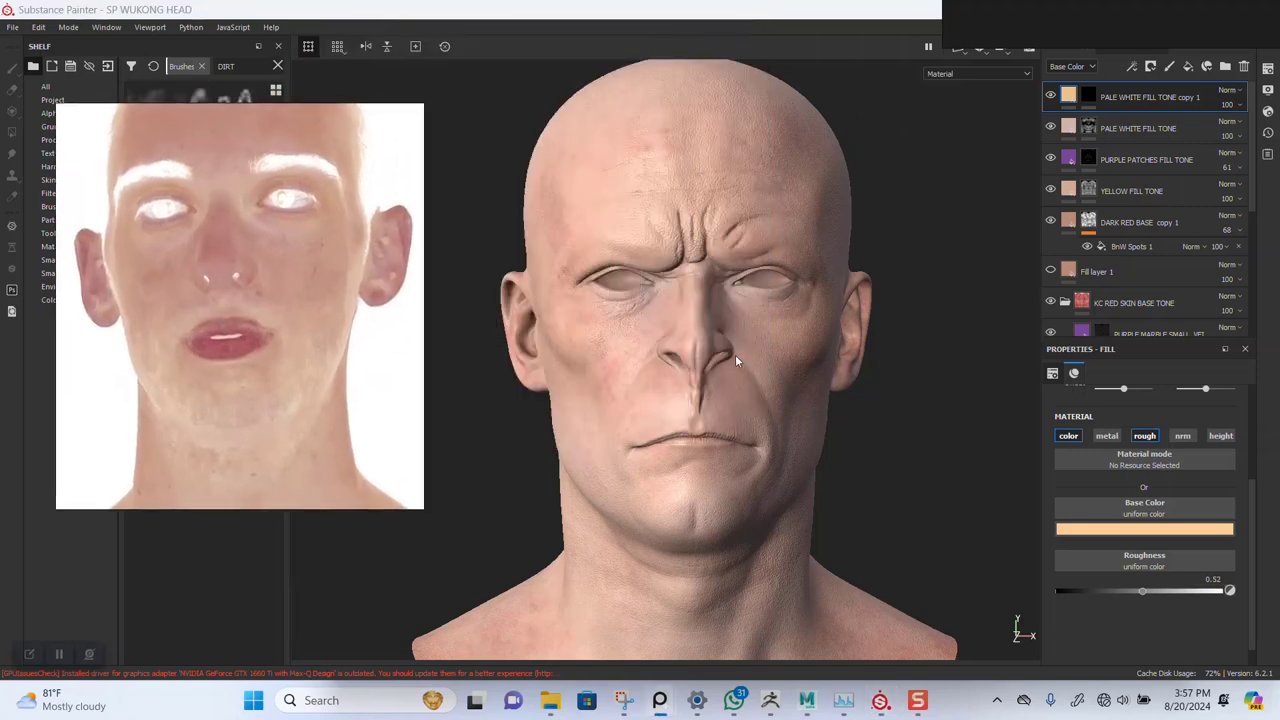
Move the reference window clear of the brush shelf and select the Dirt 3 brush
scroll(761, 436, up, 2)
drag(221, 383, 585, 258)
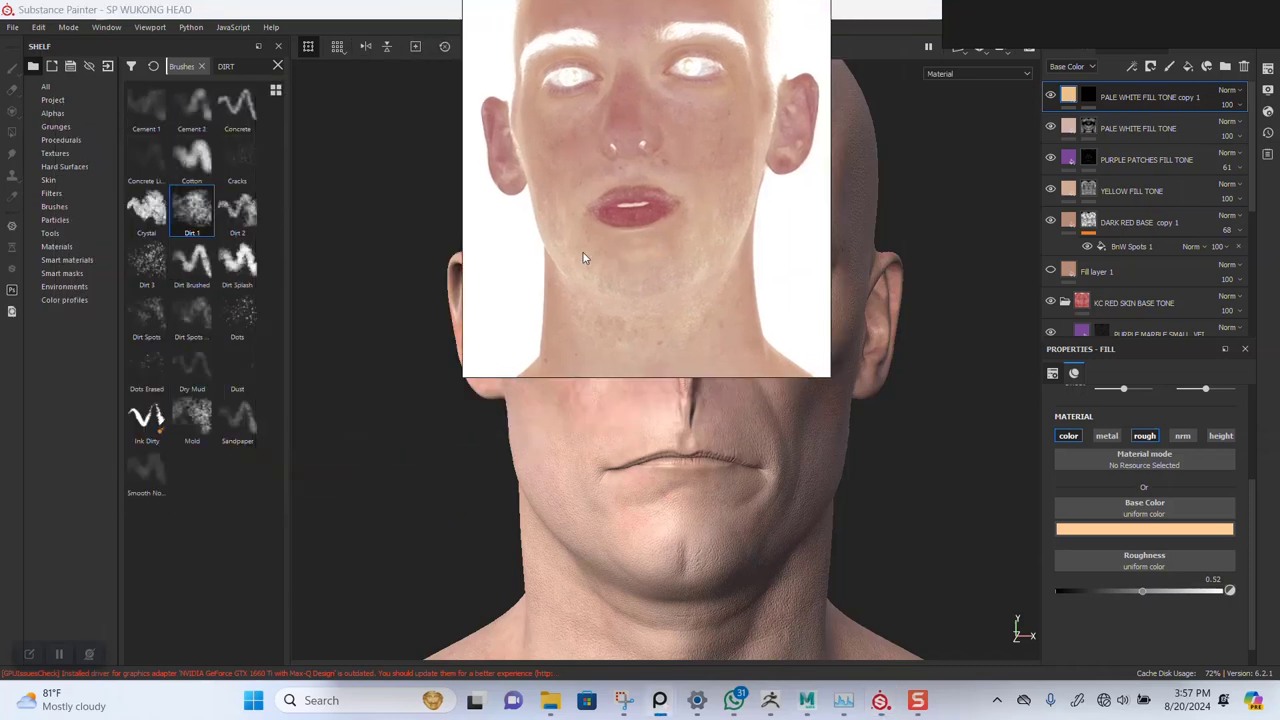
click(149, 268)
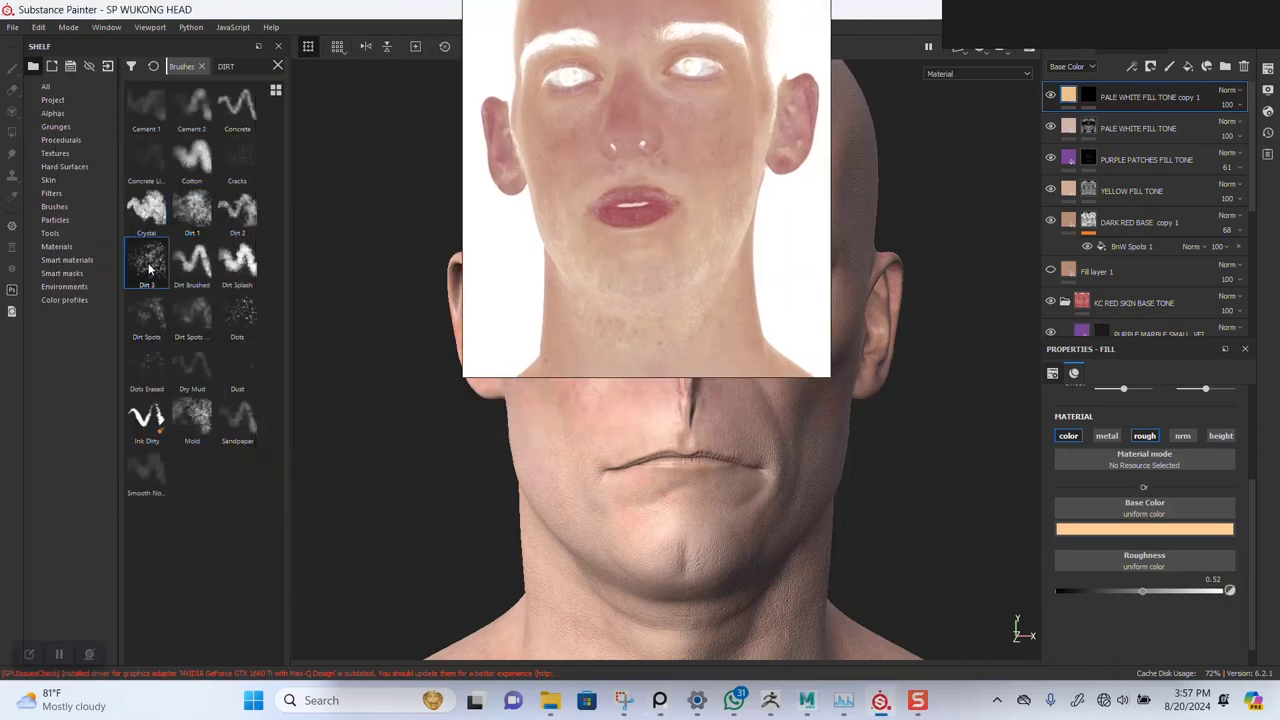
Move the reference window clear of the head and activate the mask of the PALE WHITE FILL TONE copy 1 layer
drag(559, 253, 132, 337)
mouse_move(666, 244)
alt+right_down()
mouse_move(814, 302)
mouse_move(772, 396)
alt+right_up()
click(1088, 96)
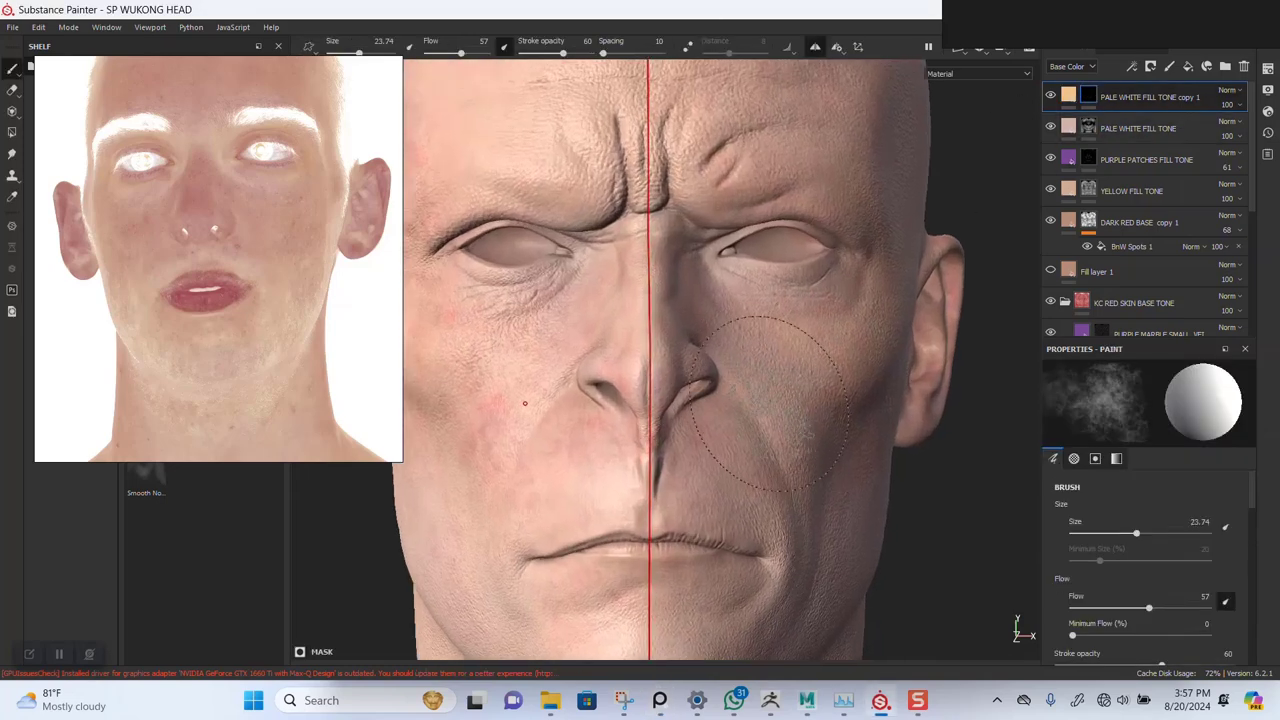
alt+middle_drag(720, 390, 745, 342)
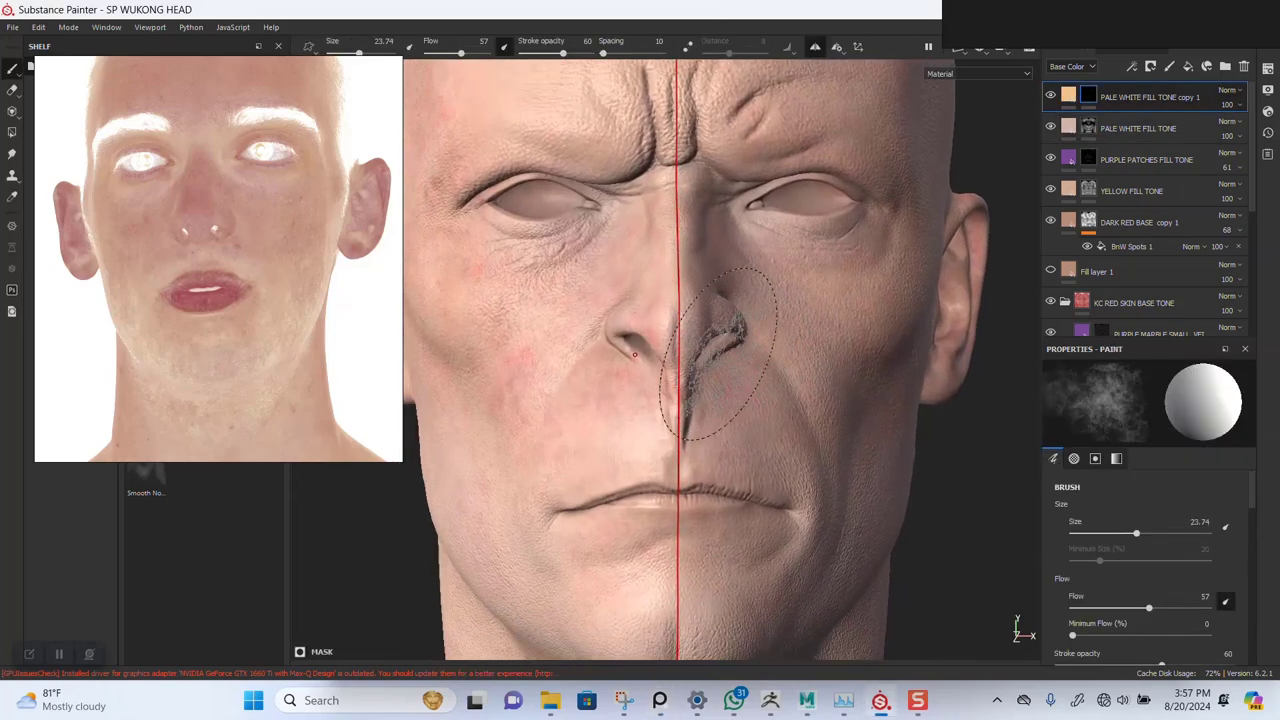
Display only the base color channel on the head and turn off symmetry painting
key(c)
alt+middle_drag(691, 434, 691, 330)
alt+right_drag(691, 330, 690, 521)
alt+middle_drag(677, 454, 677, 416)
click(821, 49)
alt+middle_drag(675, 330, 675, 258)
Shrink the brush to 14.99 and paint the pale yellow tone into the mask over the chin area
key(bracketleft)
key(bracketleft)
key(bracketleft)
key(bracketleft)
key(bracketleft)
alt+right_drag(680, 380, 691, 412)
mouse_move(646, 316)
mouse_down()
mouse_move(636, 349)
mouse_move(597, 320)
mouse_move(708, 334)
mouse_move(743, 296)
mouse_up()
mouse_move(743, 296)
alt+mouse_down()
mouse_move(803, 323)
mouse_move(755, 351)
mouse_move(798, 336)
alt+mouse_up()
mouse_move(735, 312)
mouse_down()
mouse_move(691, 297)
mouse_move(552, 310)
mouse_move(658, 296)
mouse_move(791, 332)
mouse_move(774, 331)
mouse_move(757, 277)
mouse_move(706, 322)
mouse_up()
click(738, 305)
mouse_move(740, 335)
mouse_down()
mouse_move(763, 363)
mouse_move(769, 412)
mouse_move(780, 237)
mouse_move(720, 226)
mouse_move(786, 186)
mouse_move(806, 471)
mouse_move(863, 234)
mouse_move(862, 300)
mouse_move(800, 351)
mouse_move(730, 370)
mouse_up()
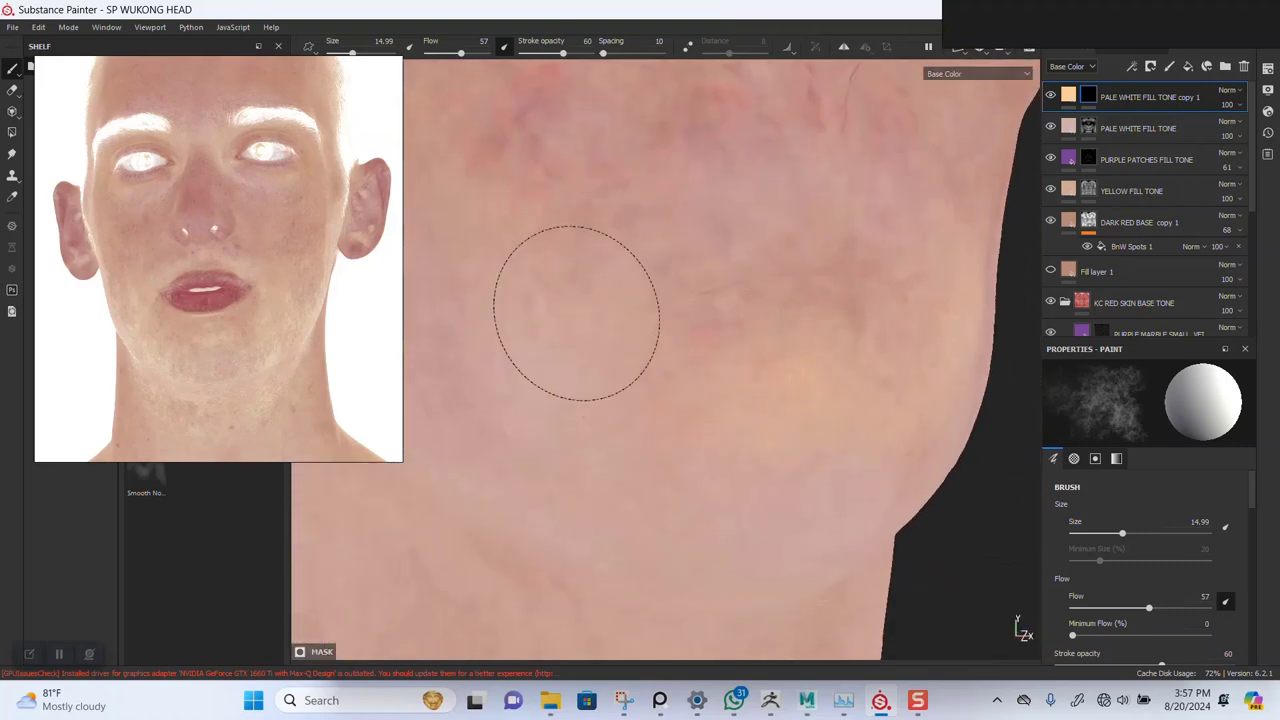
Reduce the brush to 5.15 and paint the pale yellow tone around the lids of the character's left eye
mouse_move(571, 414)
alt+mouse_down()
mouse_move(741, 240)
mouse_move(711, 303)
mouse_move(737, 274)
mouse_move(724, 320)
mouse_move(734, 369)
mouse_move(749, 271)
mouse_move(735, 333)
mouse_move(663, 363)
mouse_move(674, 371)
mouse_move(651, 409)
mouse_move(708, 386)
alt+mouse_up()
alt+middle_drag(708, 386, 660, 400)
mouse_move(690, 335)
alt+right_down()
mouse_move(714, 397)
mouse_move(716, 540)
alt+right_up()
alt+right_drag(717, 291, 700, 580)
mouse_move(700, 380)
alt+right_down()
mouse_move(664, 449)
mouse_move(575, 429)
mouse_move(626, 430)
alt+right_up()
alt+drag(637, 432, 661, 335)
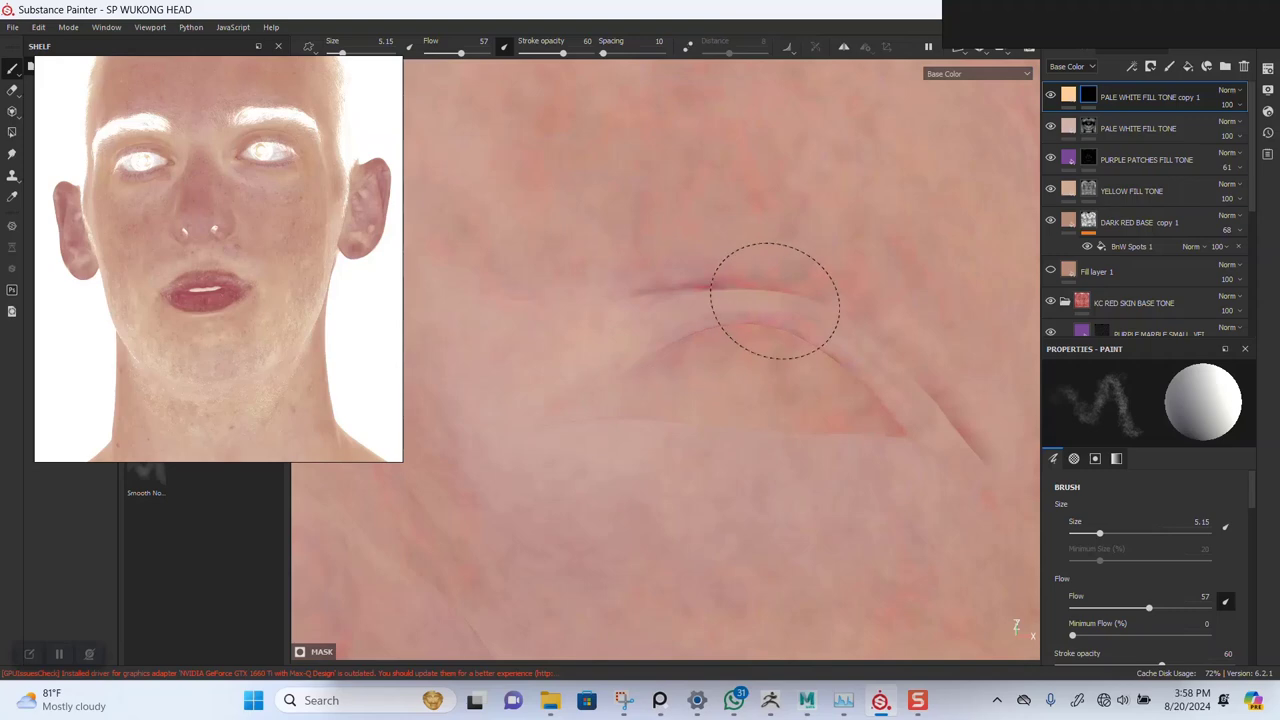
mouse_move(871, 423)
alt+mouse_down()
mouse_move(803, 429)
mouse_move(712, 462)
mouse_move(746, 360)
alt+mouse_up()
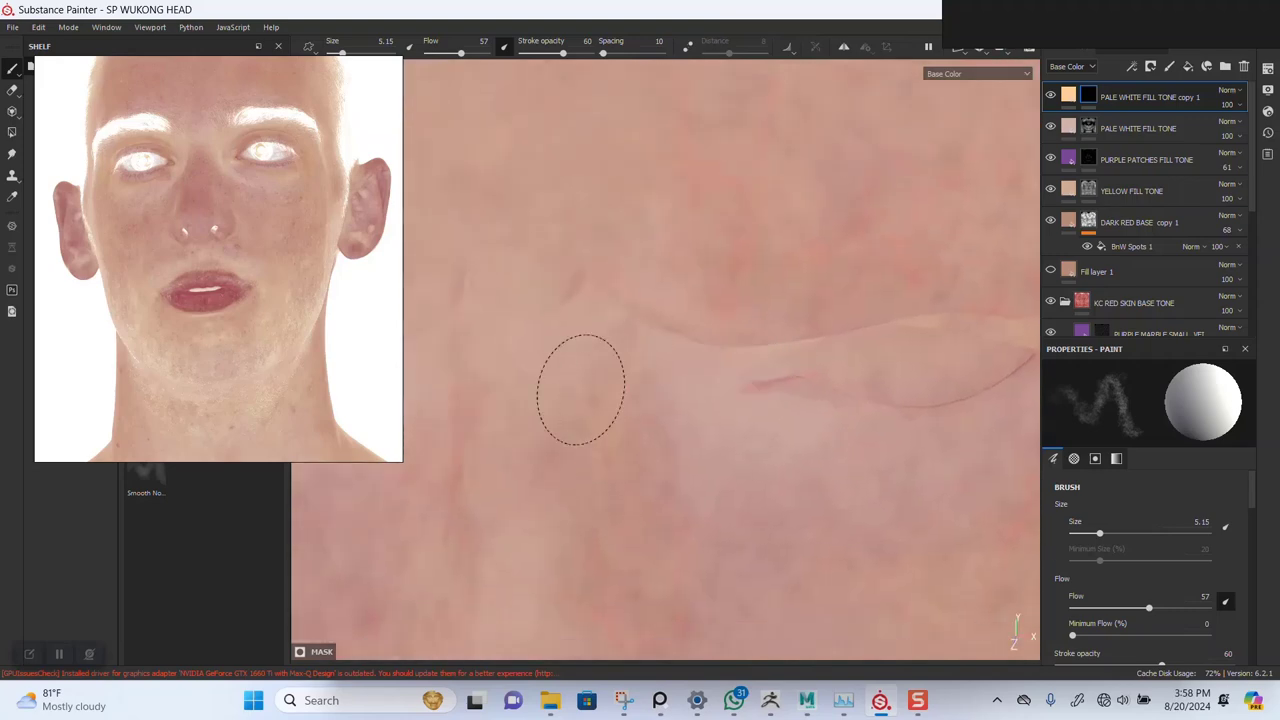
Paint the pale yellow tone around the character's right eye, its inner corner and the bridge of the nose
alt+drag(700, 471, 737, 331)
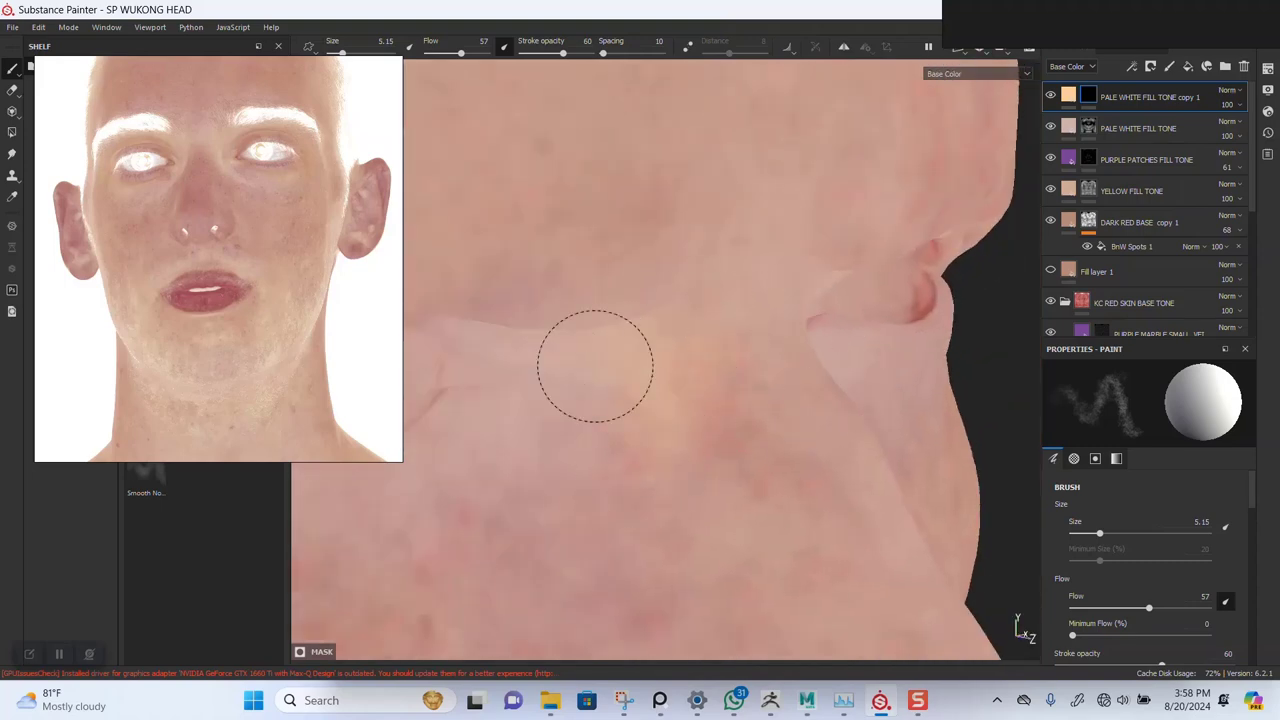
scroll(640, 363, down, 2)
alt+drag(686, 360, 720, 337)
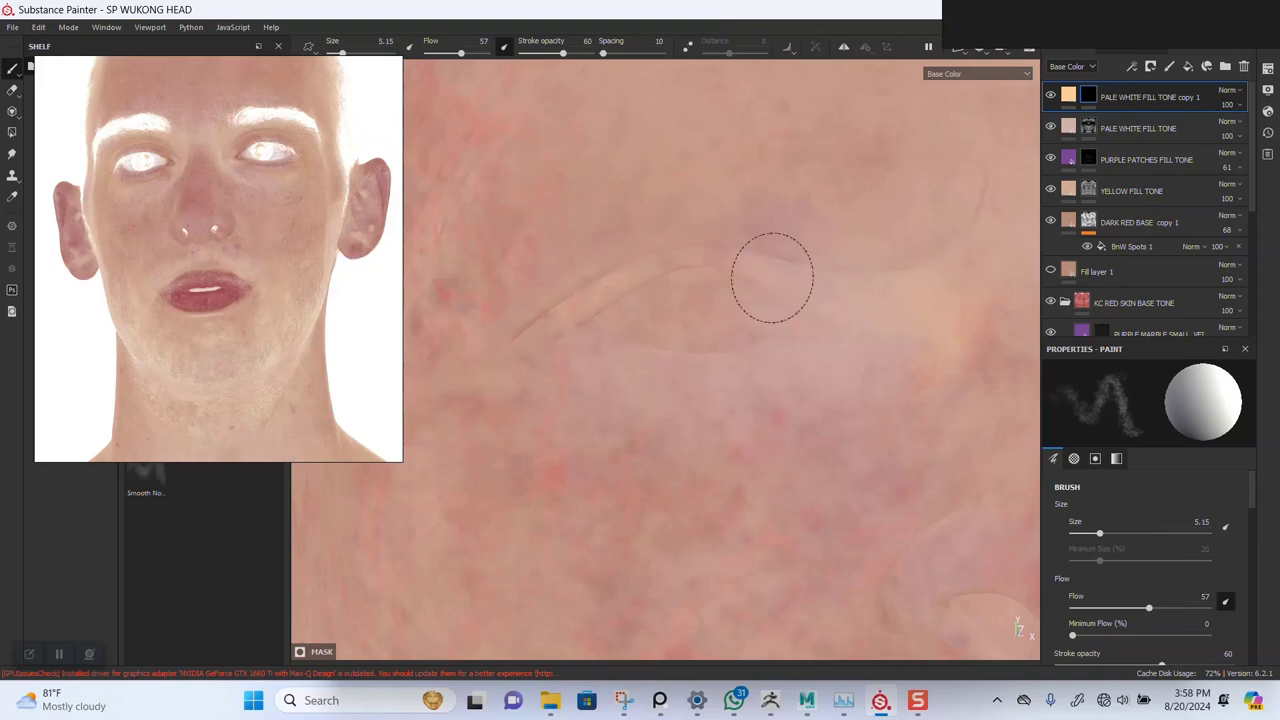
alt+drag(828, 333, 737, 409)
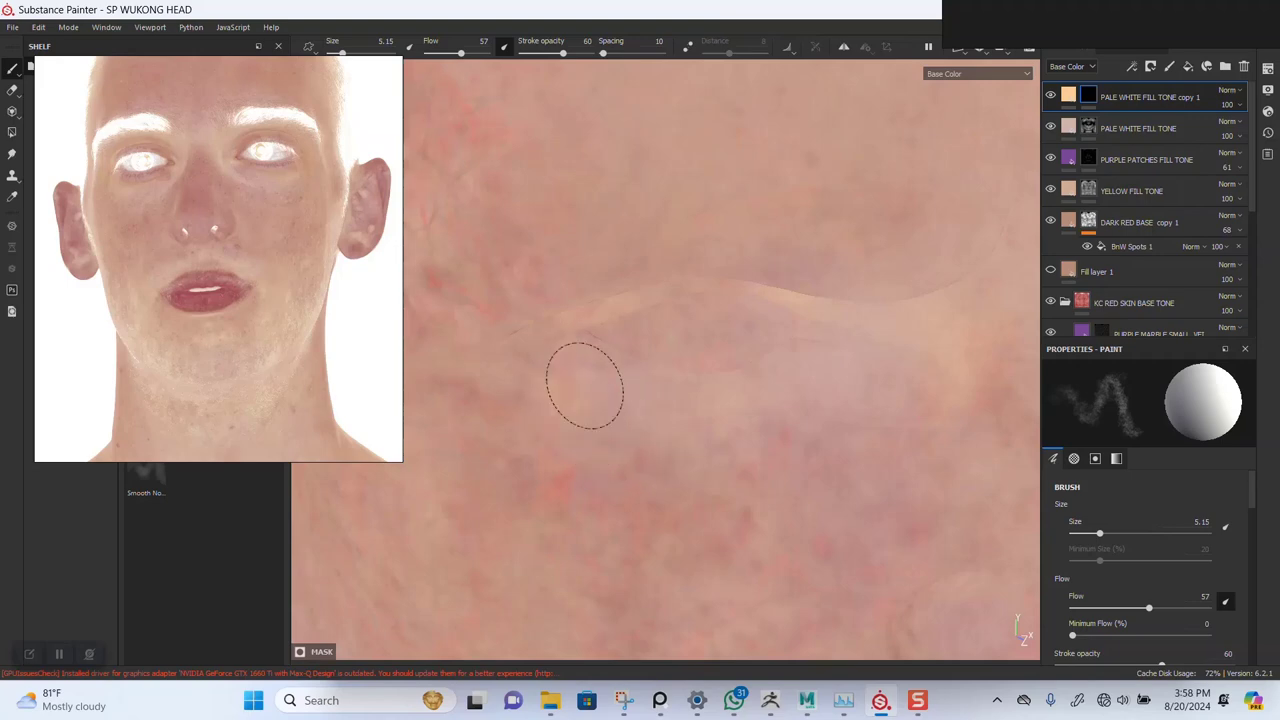
alt+right_drag(743, 455, 717, 220)
alt+middle_drag(740, 302, 706, 246)
mouse_move(706, 246)
alt+mouse_down()
mouse_move(783, 294)
mouse_move(653, 433)
alt+mouse_up()
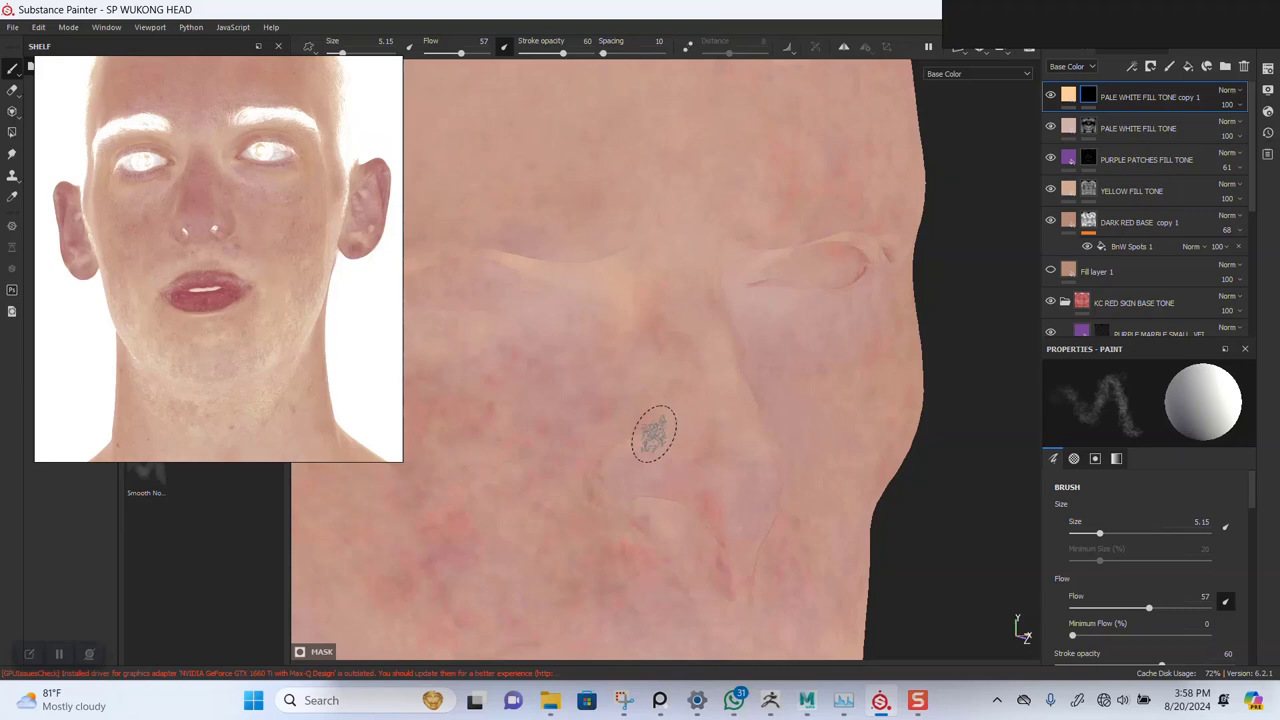
alt+drag(780, 411, 674, 425)
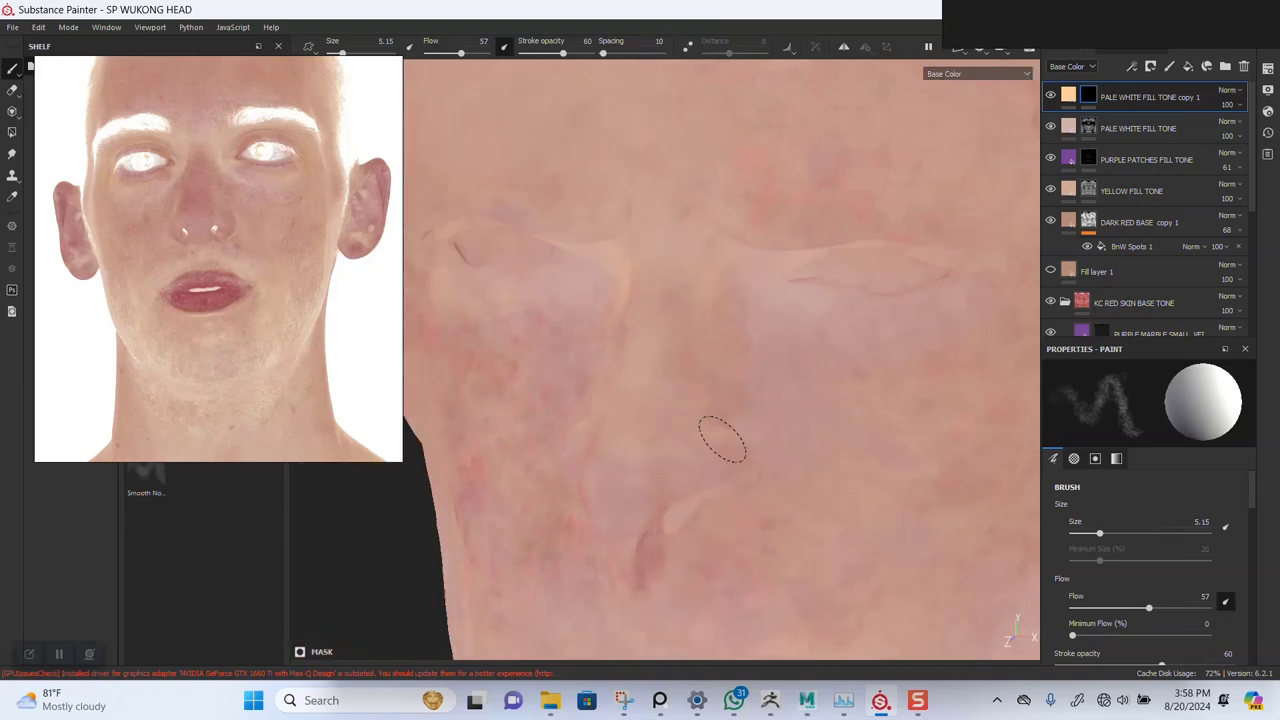
Enlarge the brush to 10.7 and raise its stroke spacing to 23
scroll(749, 286, down, 6)
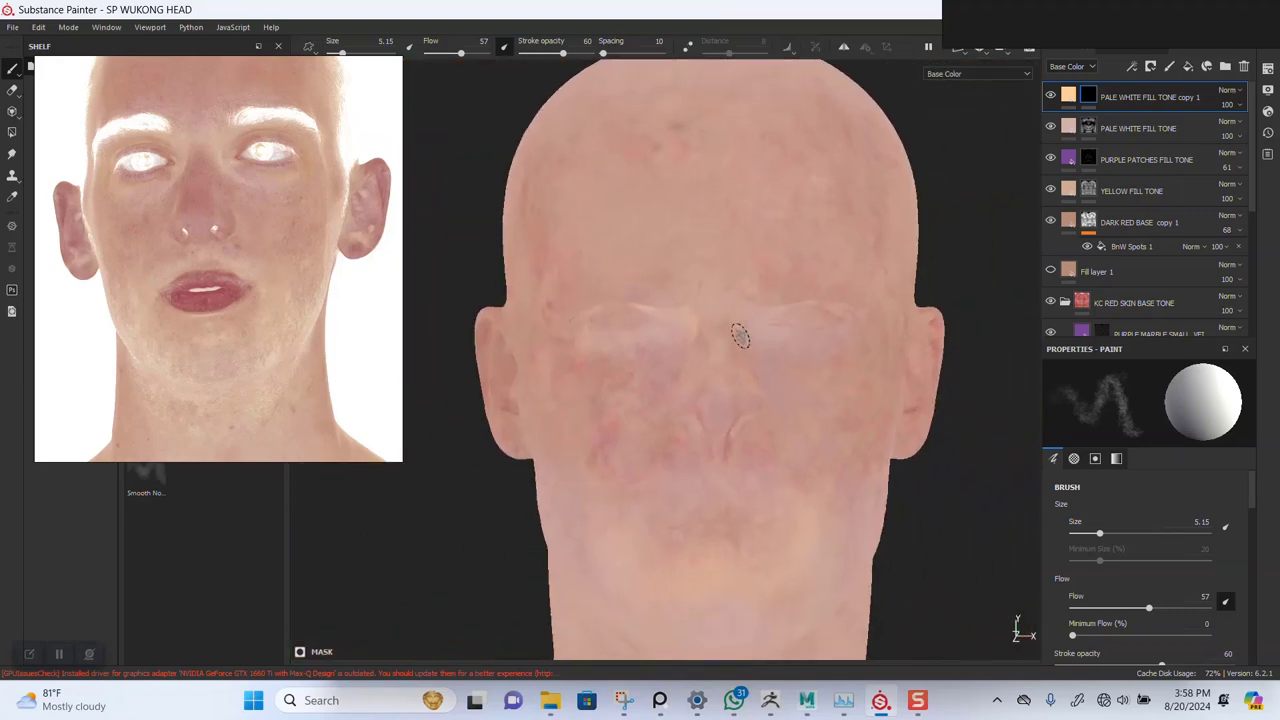
key(bracketright)
key(bracketright)
key(bracketright)
key(bracketright)
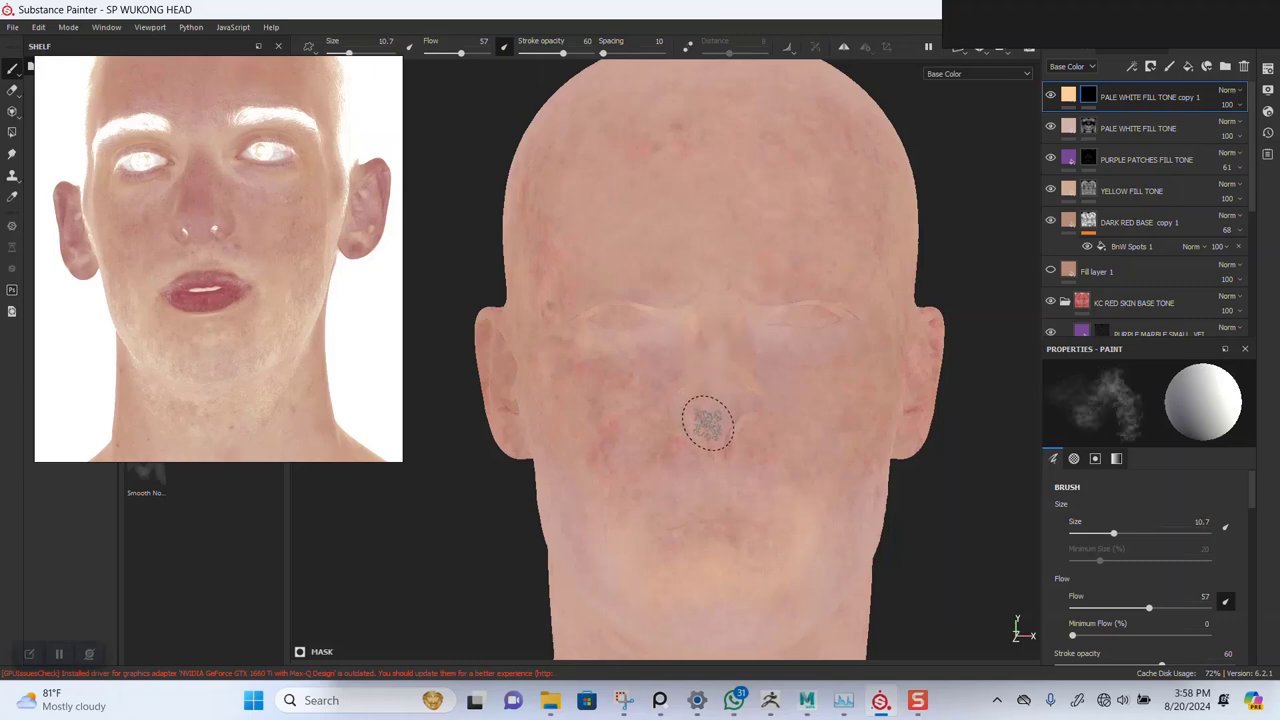
alt+drag(708, 423, 753, 373)
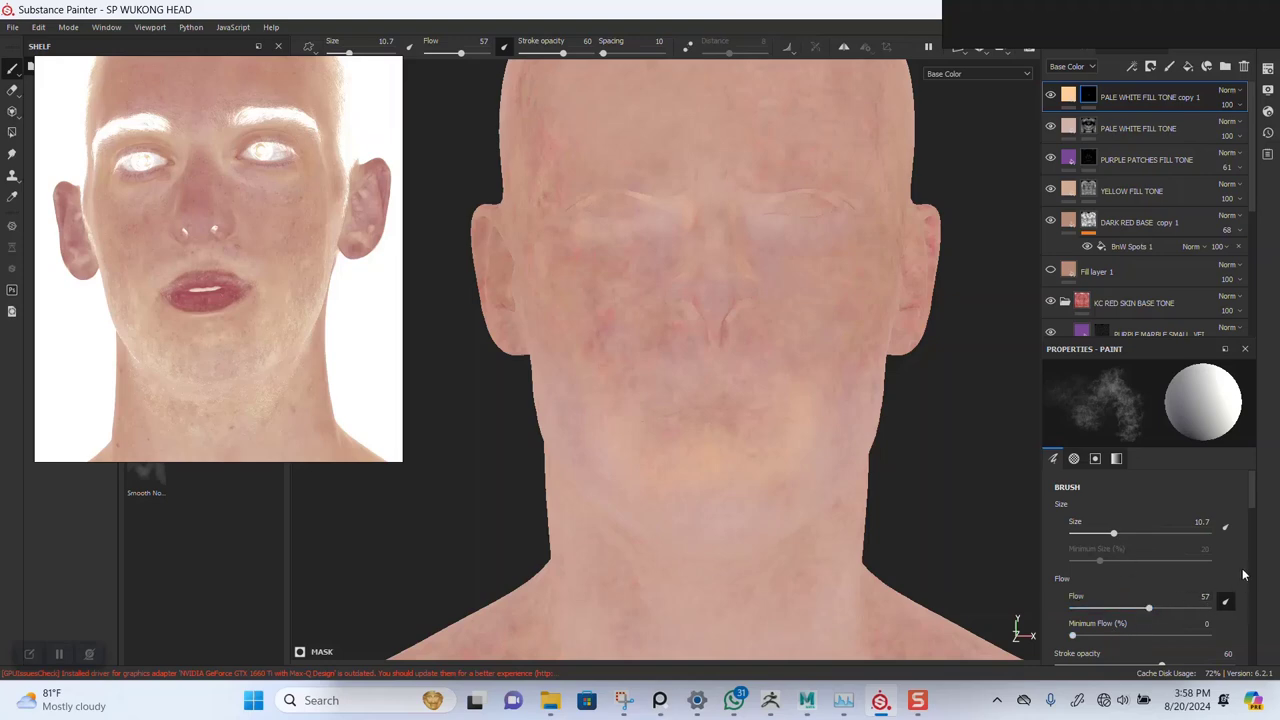
scroll(1249, 522, down, 3)
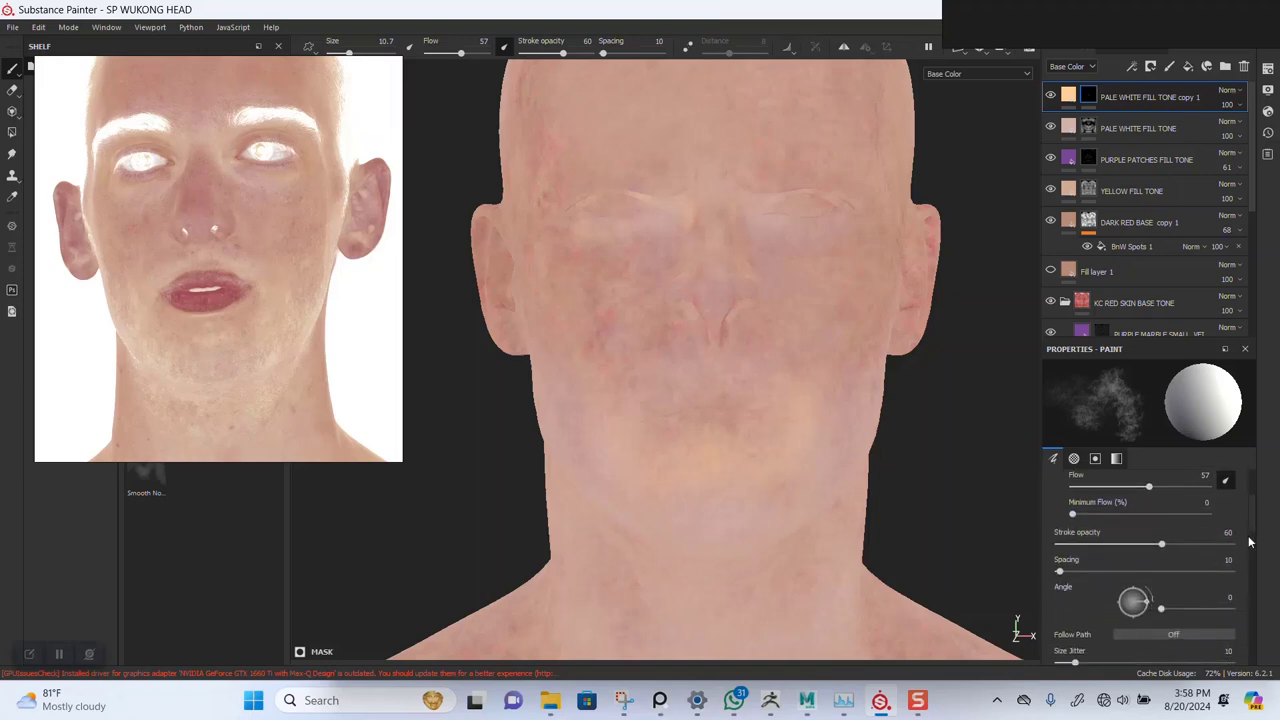
drag(1106, 577, 1068, 586)
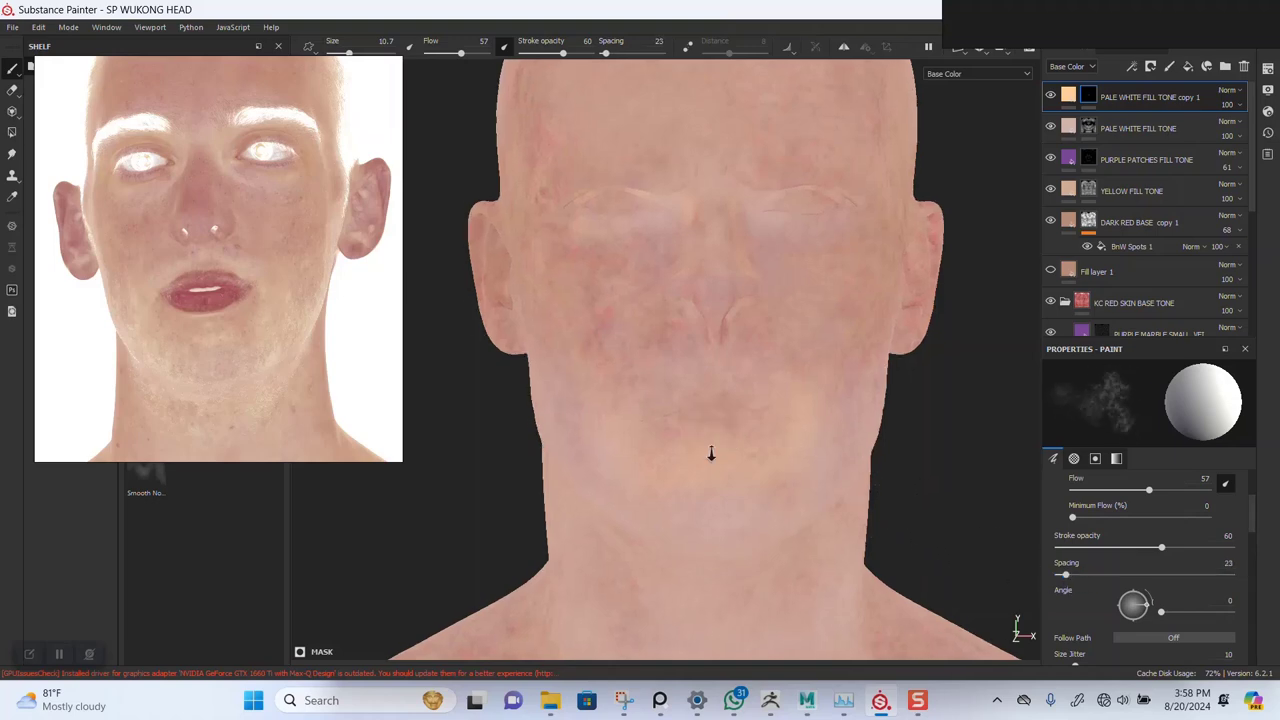
Enlarge the brush to 14.99 and paint the pale yellow tone over the jaw, under the chin and down the front of the neck
scroll(709, 457, up, 4)
key(bracketright)
key(bracketright)
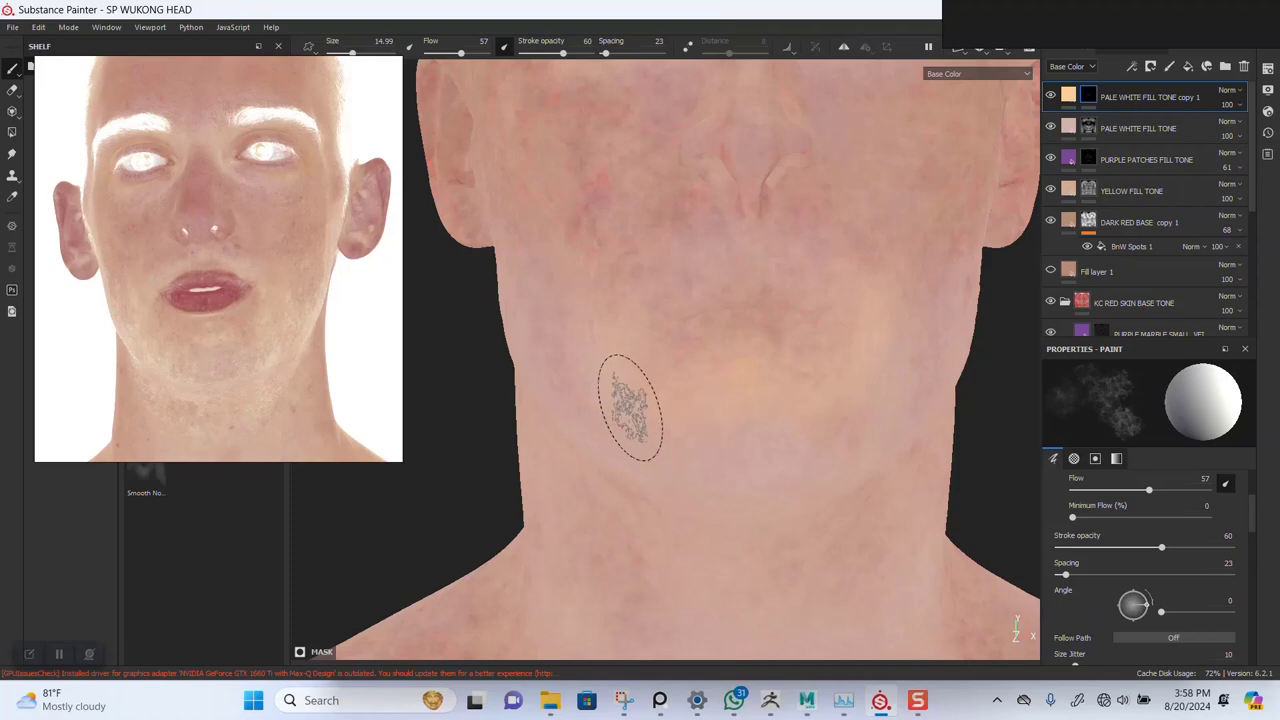
mouse_move(540, 417)
alt+mouse_down()
mouse_move(565, 345)
mouse_move(690, 385)
alt+mouse_up()
mouse_move(690, 385)
alt+middle_down()
mouse_move(624, 380)
mouse_move(677, 349)
alt+middle_up()
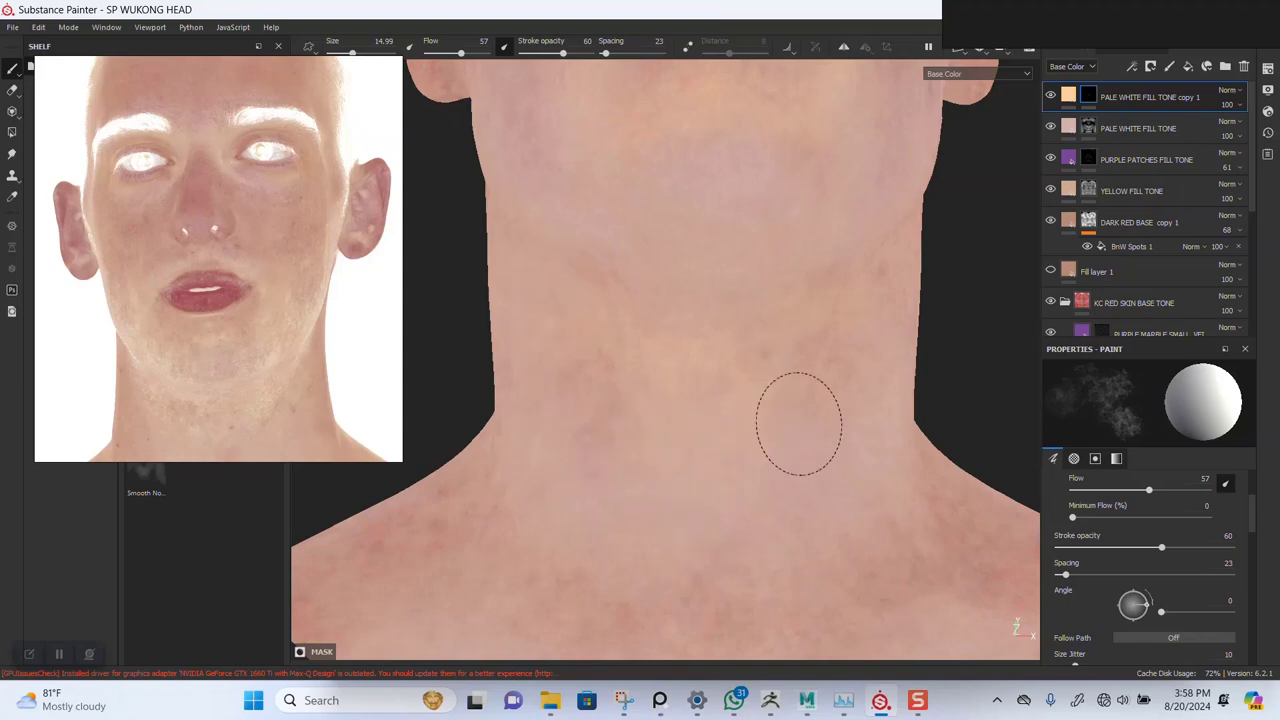
mouse_move(691, 315)
alt+mouse_down()
mouse_move(731, 391)
mouse_move(763, 354)
mouse_move(714, 354)
mouse_move(729, 324)
alt+mouse_up()
alt+right_drag(730, 324, 651, 591)
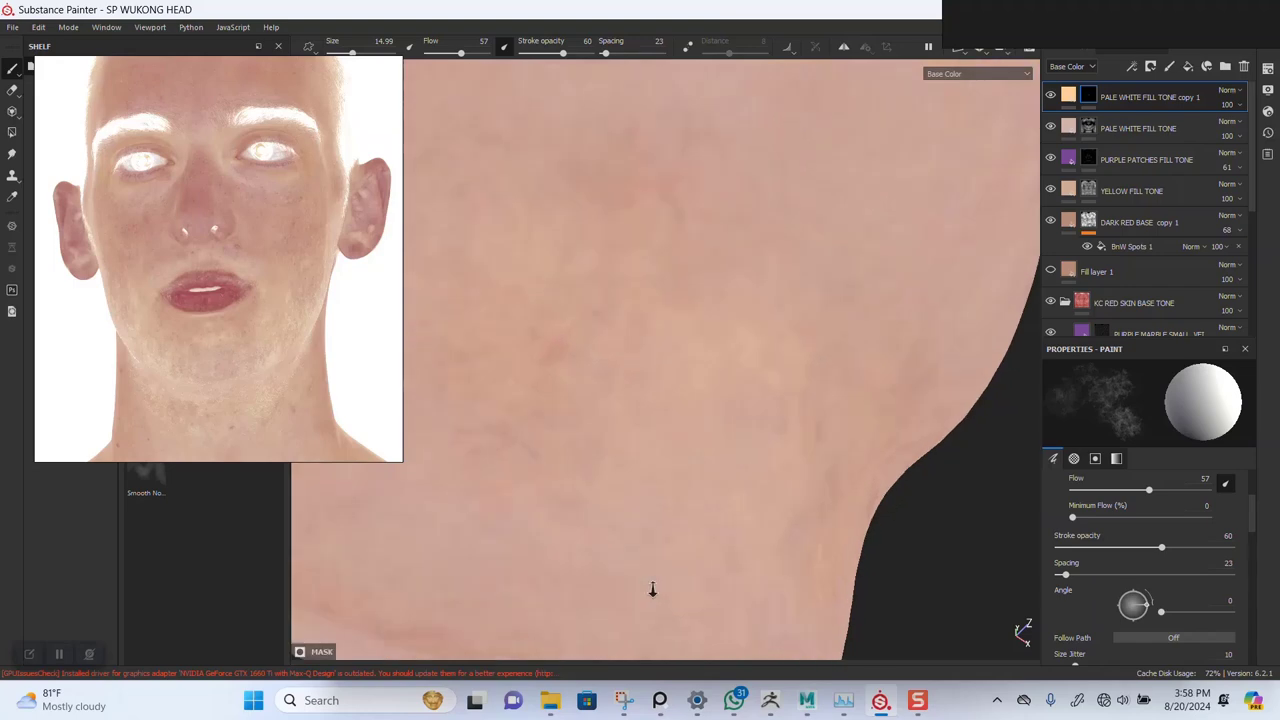
alt+drag(701, 431, 699, 512)
alt+right_drag(699, 512, 650, 330)
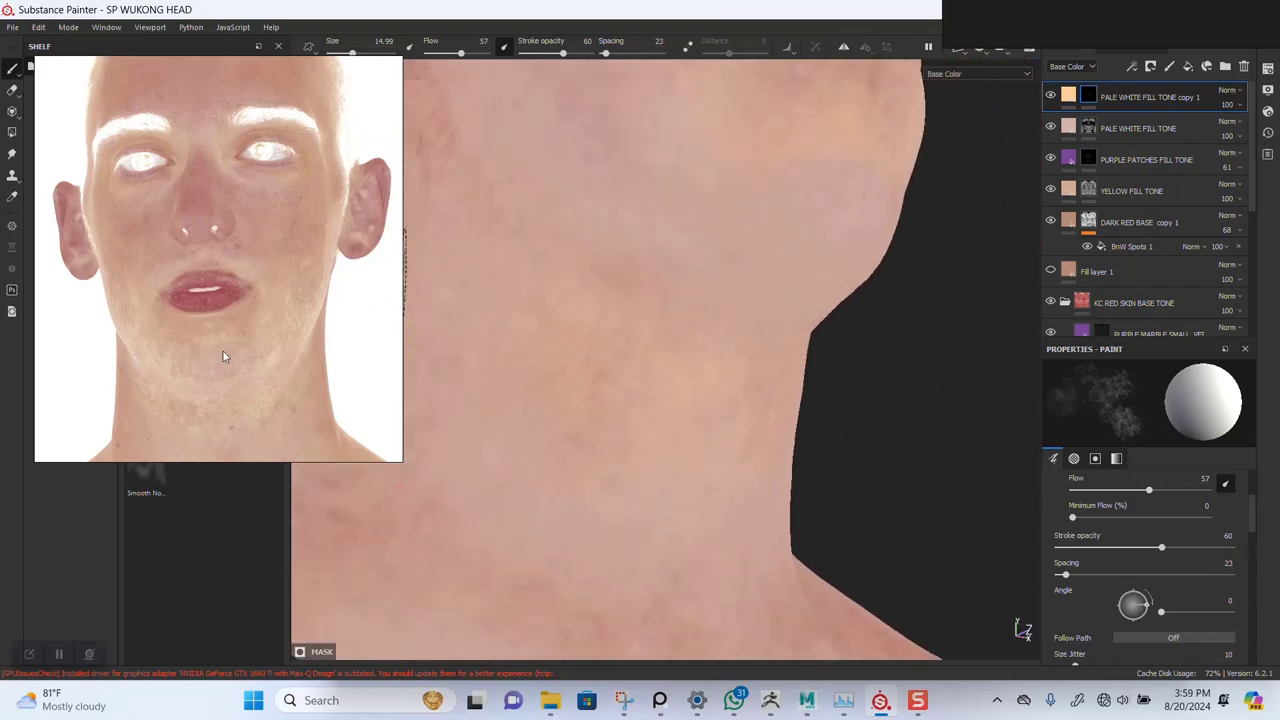
Bring the front reference's neck and shoulders into view and extend the pale yellow tone toward the base of the model's neck
middle_drag(194, 428, 213, 291)
alt+drag(627, 365, 548, 404)
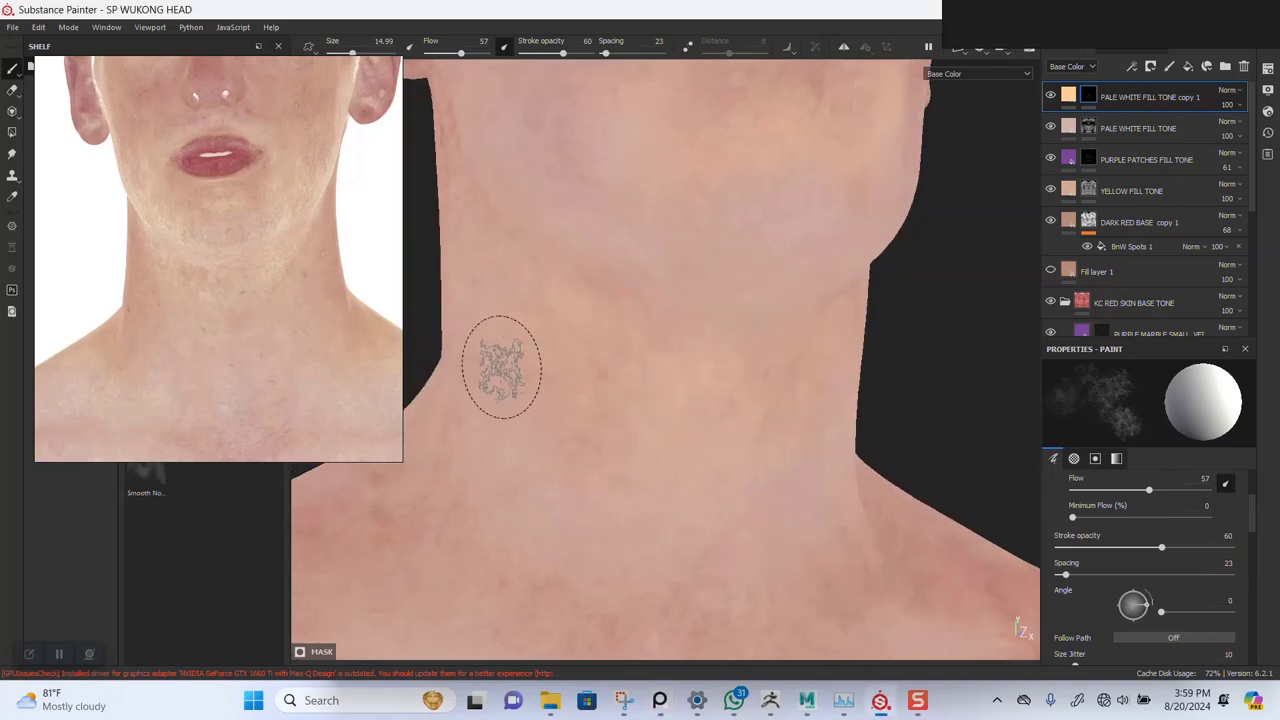
alt+right_drag(557, 423, 627, 342)
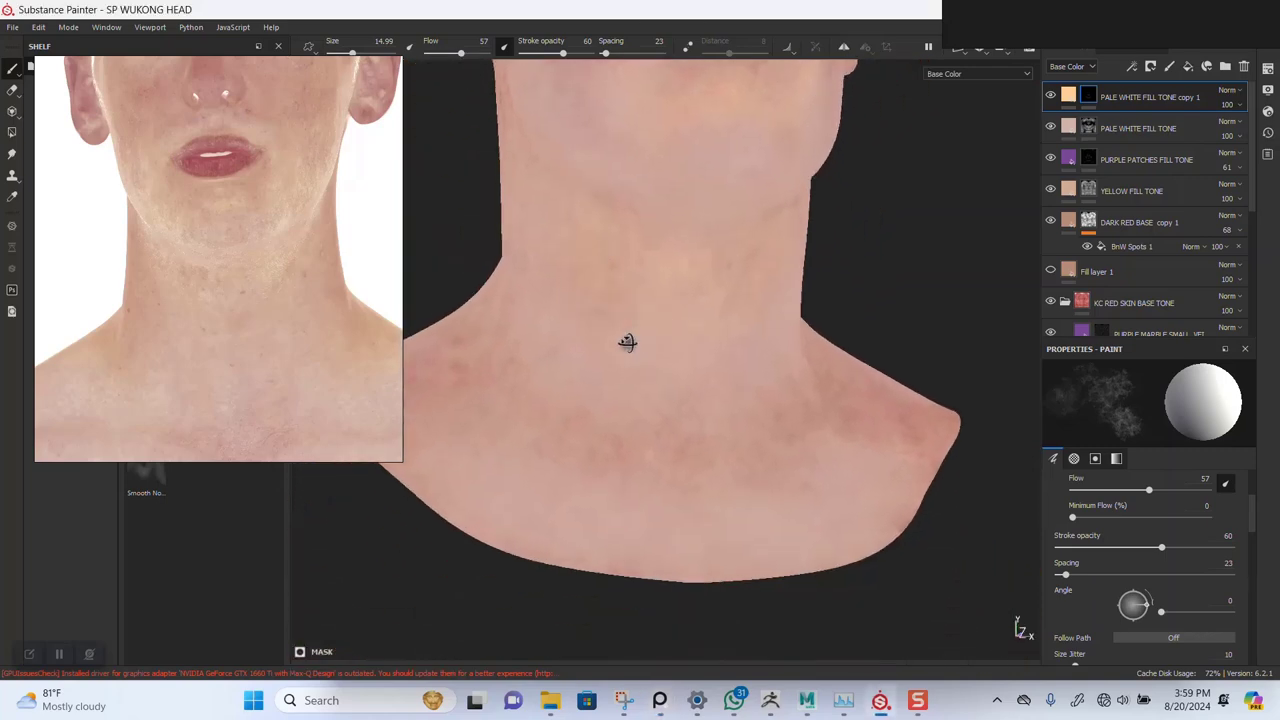
alt+middle_drag(626, 334, 683, 327)
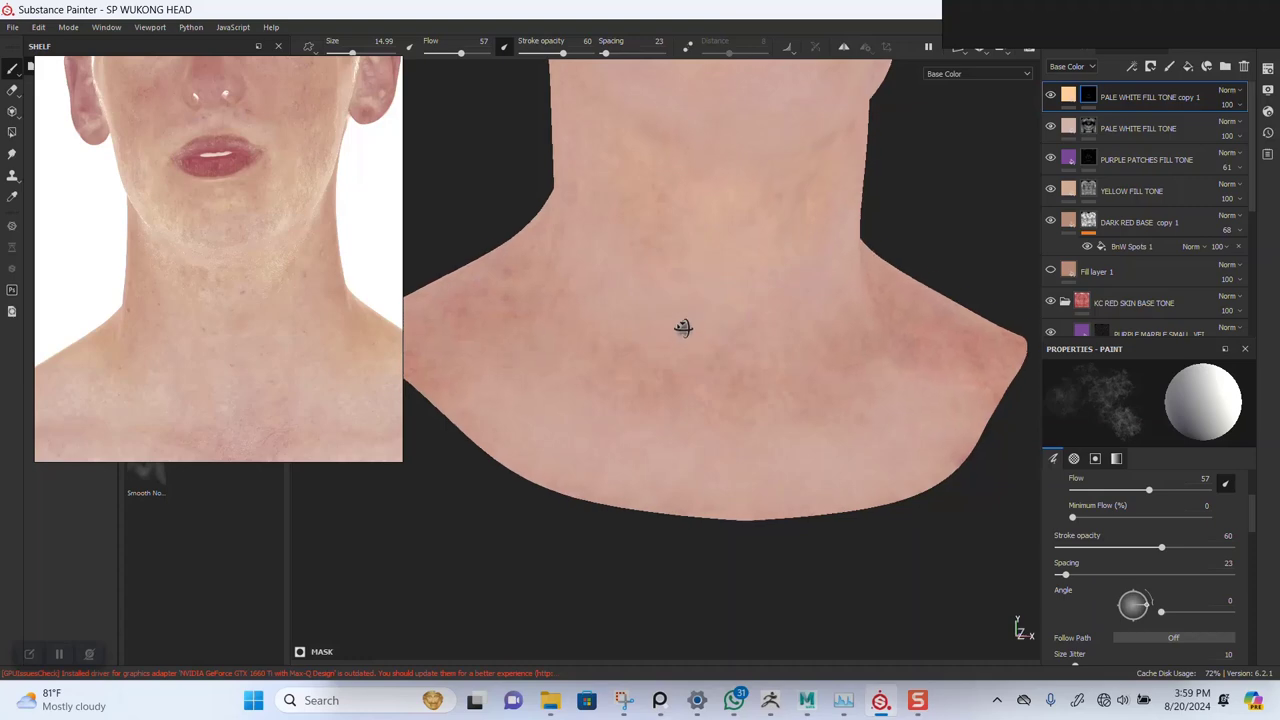
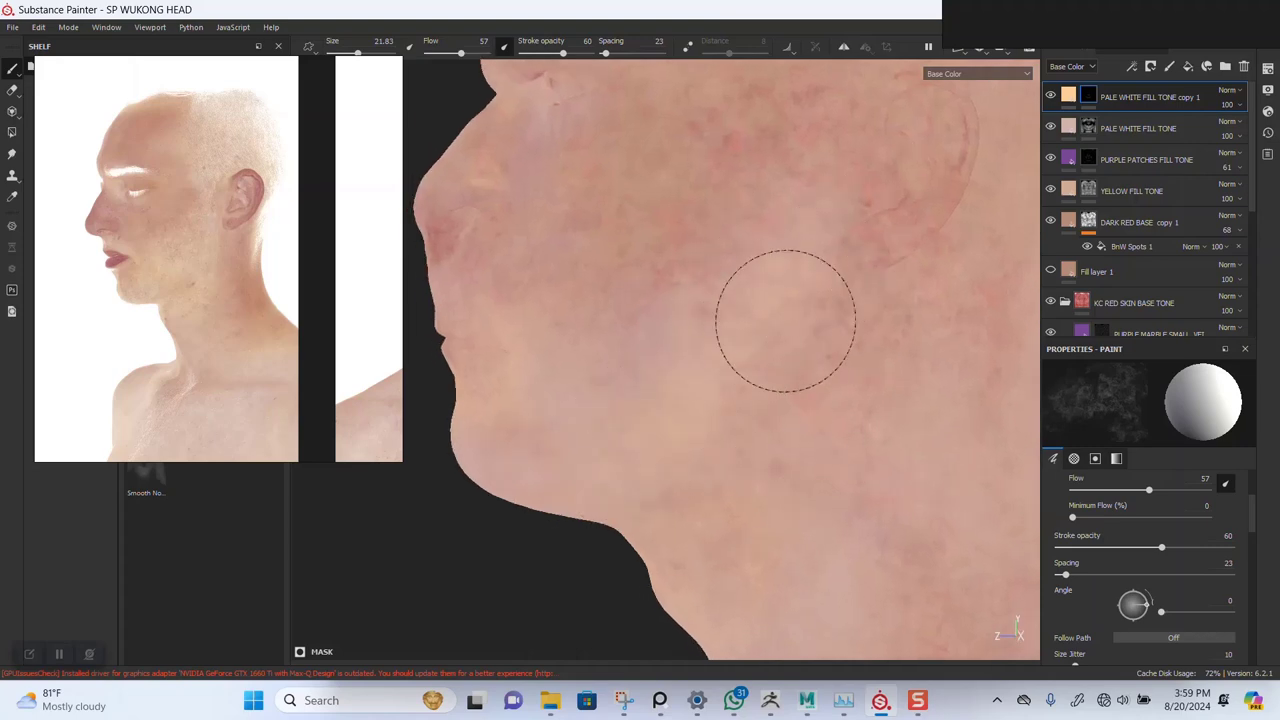
Paint the pale yellow tone over the left side of the neck and shoulder with the 21.83 brush, following the profile reference
scroll(700, 500, down, 5)
mouse_move(694, 405)
alt+mouse_down()
mouse_move(817, 449)
mouse_move(817, 466)
mouse_move(871, 371)
mouse_move(654, 394)
alt+mouse_up()
scroll(767, 417, up, 2)
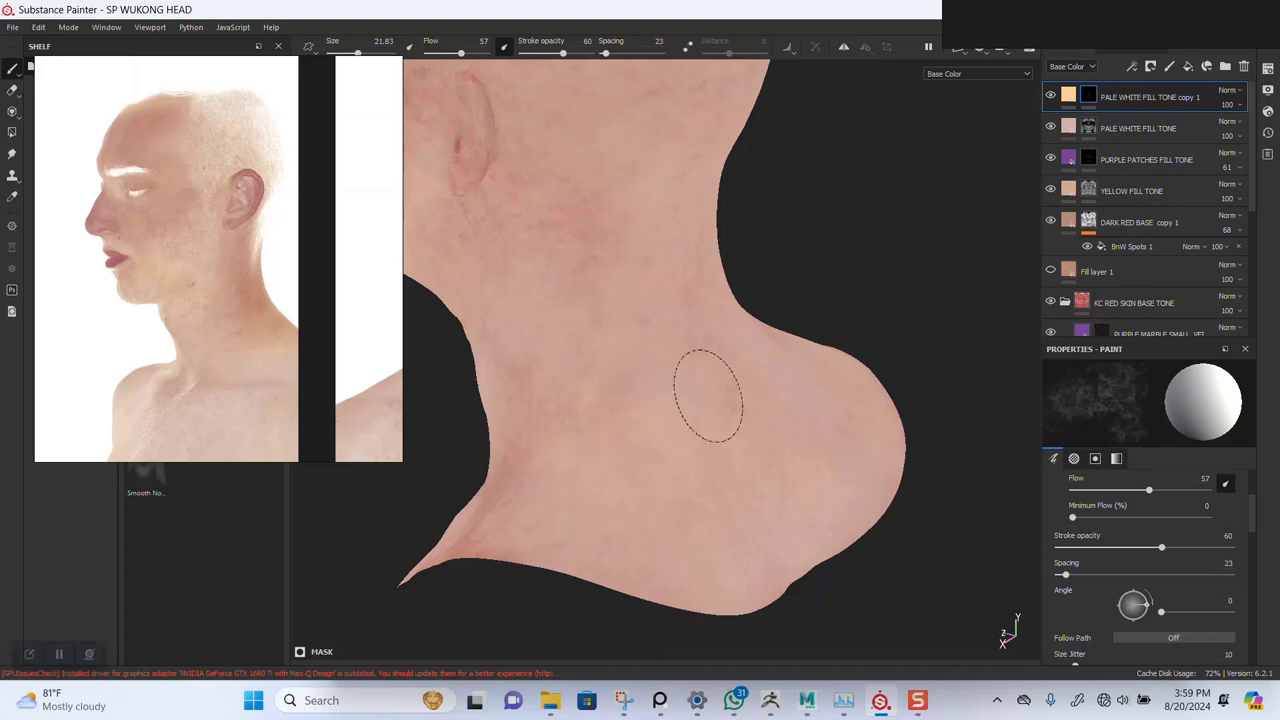
mouse_move(833, 381)
alt+mouse_down()
mouse_move(709, 371)
mouse_move(829, 351)
mouse_move(714, 406)
mouse_move(747, 382)
alt+mouse_up()
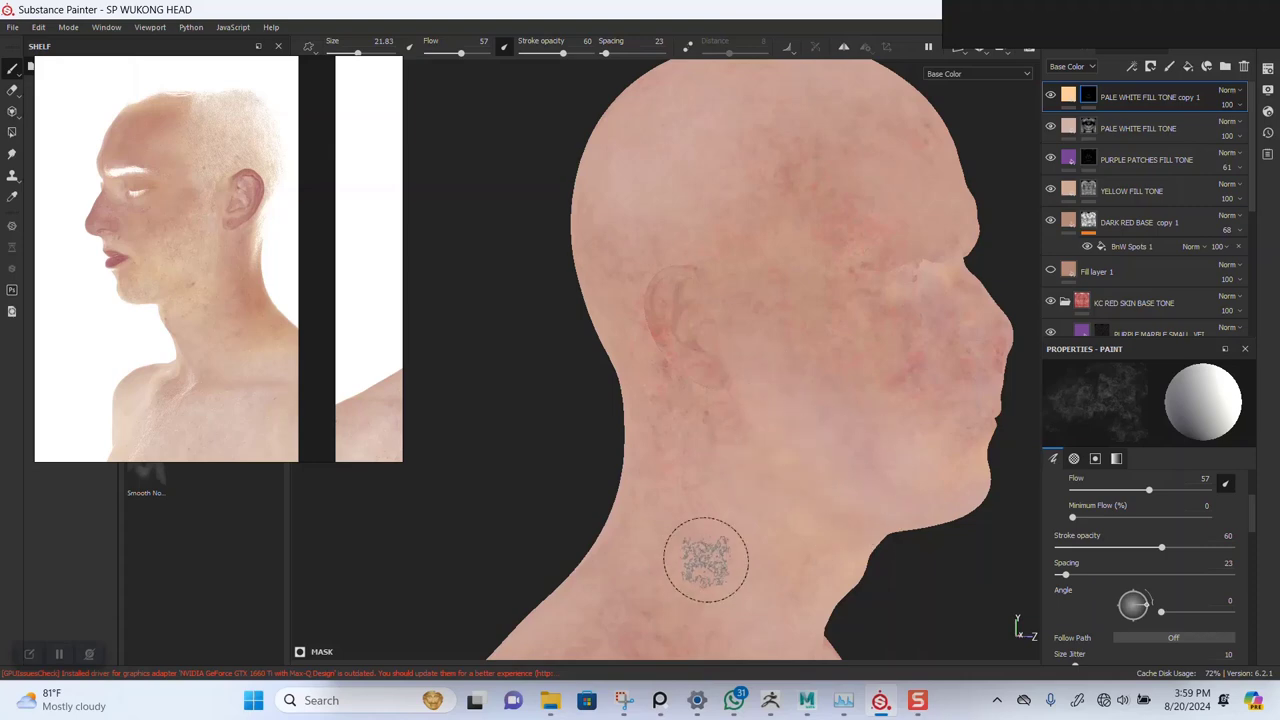
Paint the pale yellow tone along the right side of the neck and down to the shoulder
mouse_move(708, 560)
alt+mouse_down()
mouse_move(668, 433)
mouse_move(686, 463)
mouse_move(734, 391)
alt+mouse_up()
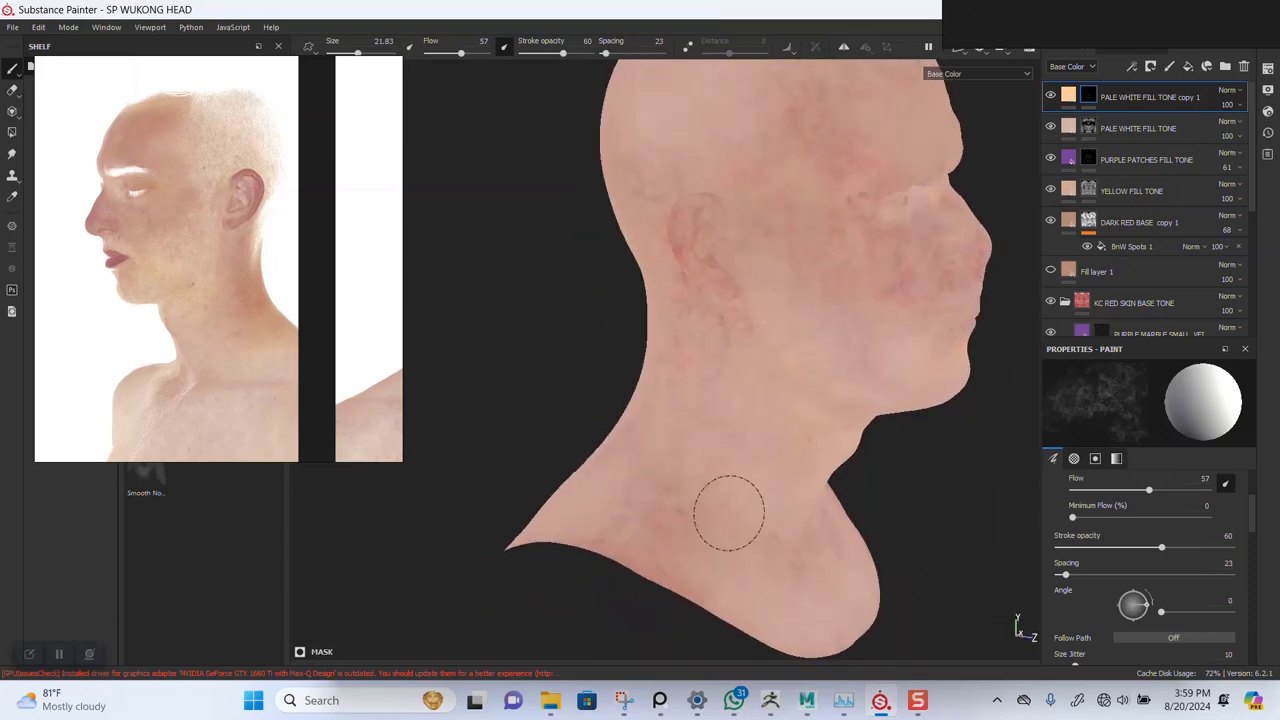
alt+drag(700, 520, 809, 326)
alt+right_drag(809, 326, 797, 354)
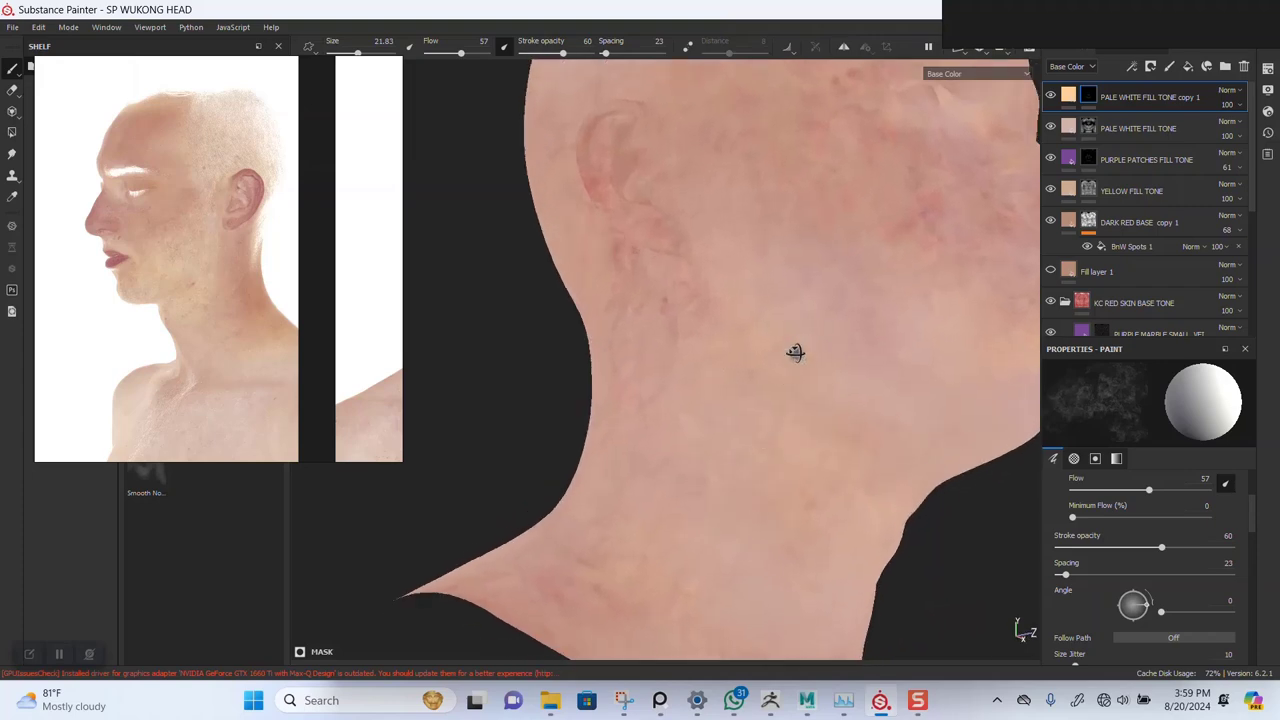
alt+drag(797, 354, 890, 388)
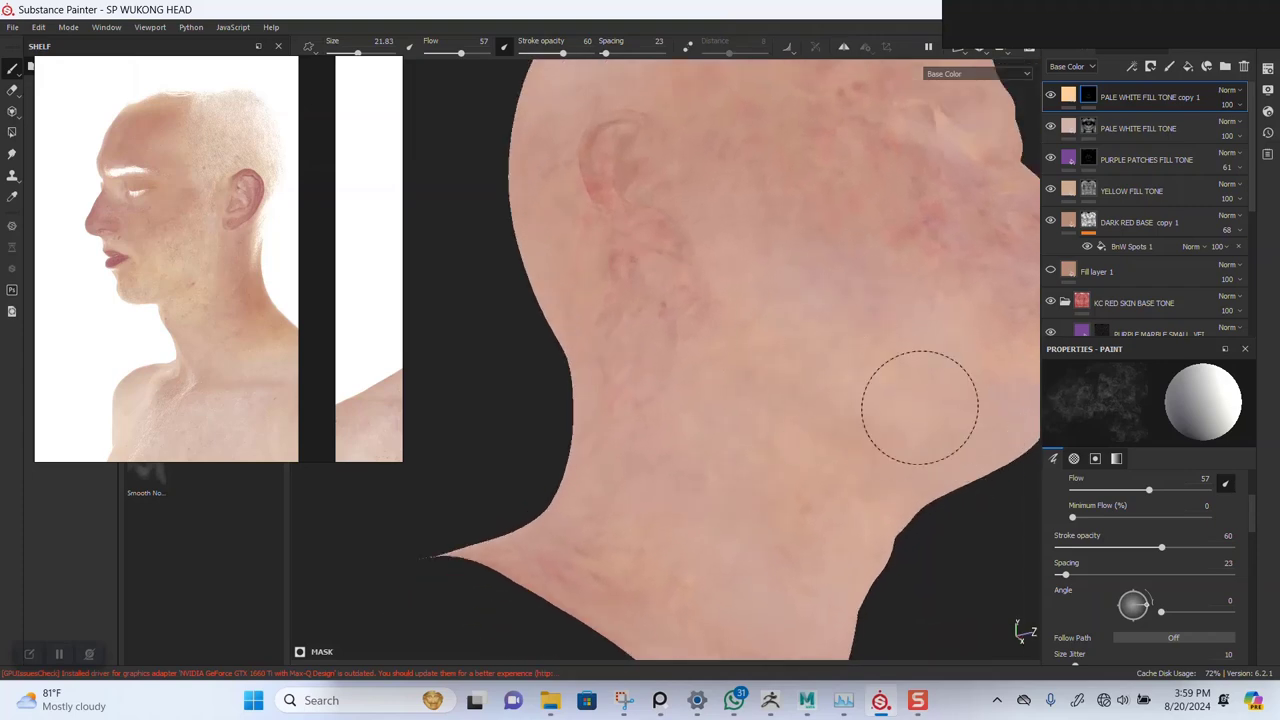
mouse_move(729, 471)
alt+mouse_down()
mouse_move(683, 429)
mouse_move(626, 420)
mouse_move(625, 528)
alt+mouse_up()
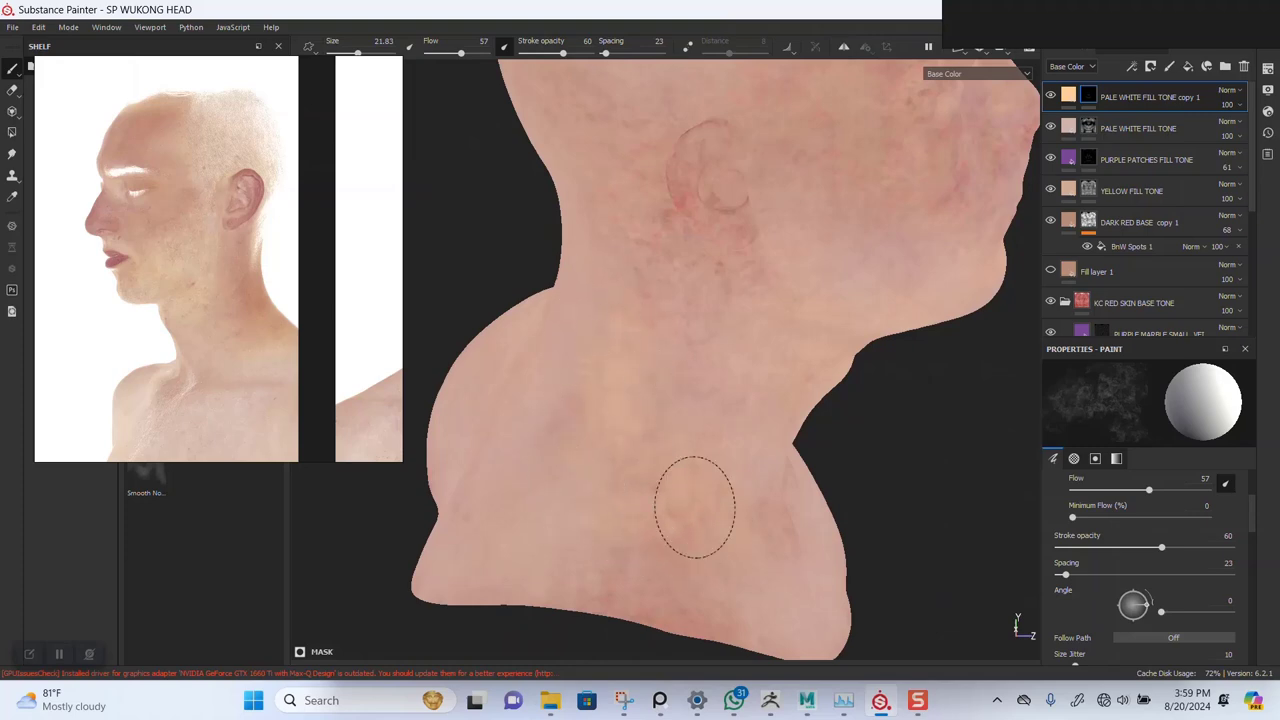
Add the pale yellow tone over the front of the shoulders and across the nape and upper back
mouse_move(740, 515)
alt+mouse_down()
mouse_move(649, 371)
mouse_move(720, 417)
mouse_move(634, 463)
mouse_move(639, 414)
mouse_move(600, 540)
mouse_move(617, 517)
alt+mouse_up()
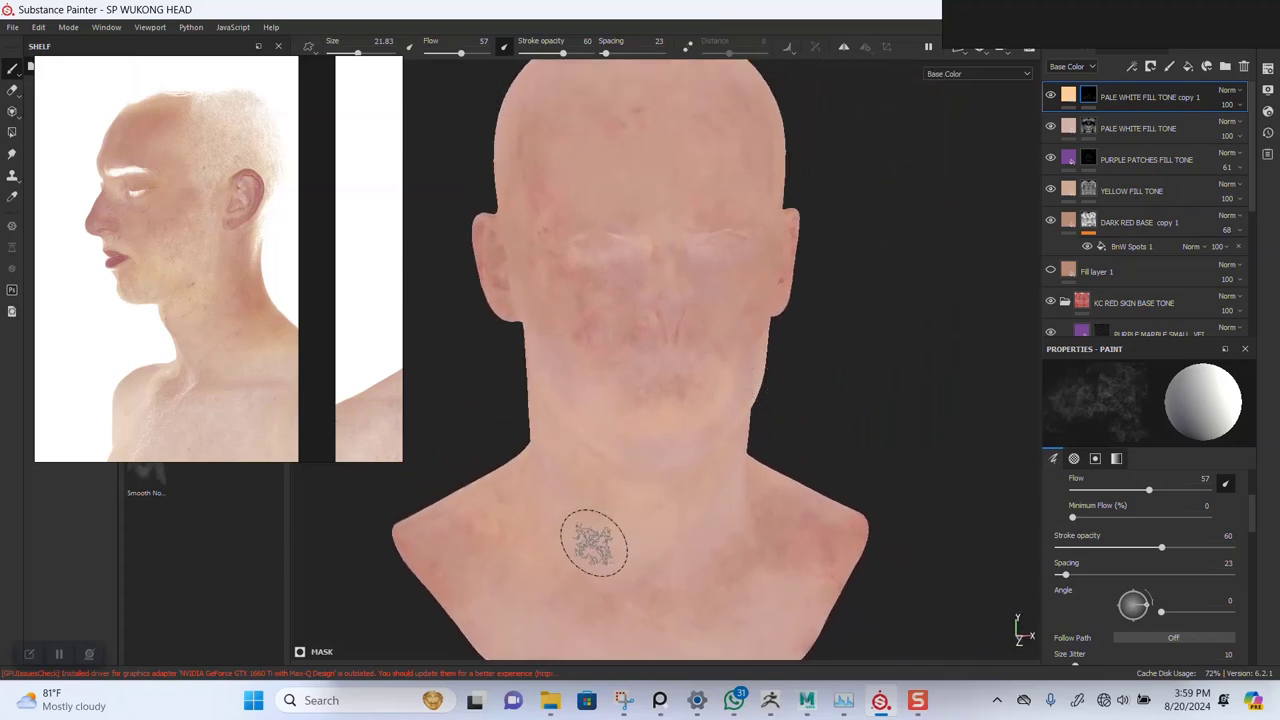
mouse_move(640, 455)
alt+mouse_down()
mouse_move(603, 406)
mouse_move(573, 410)
mouse_move(867, 345)
alt+mouse_up()
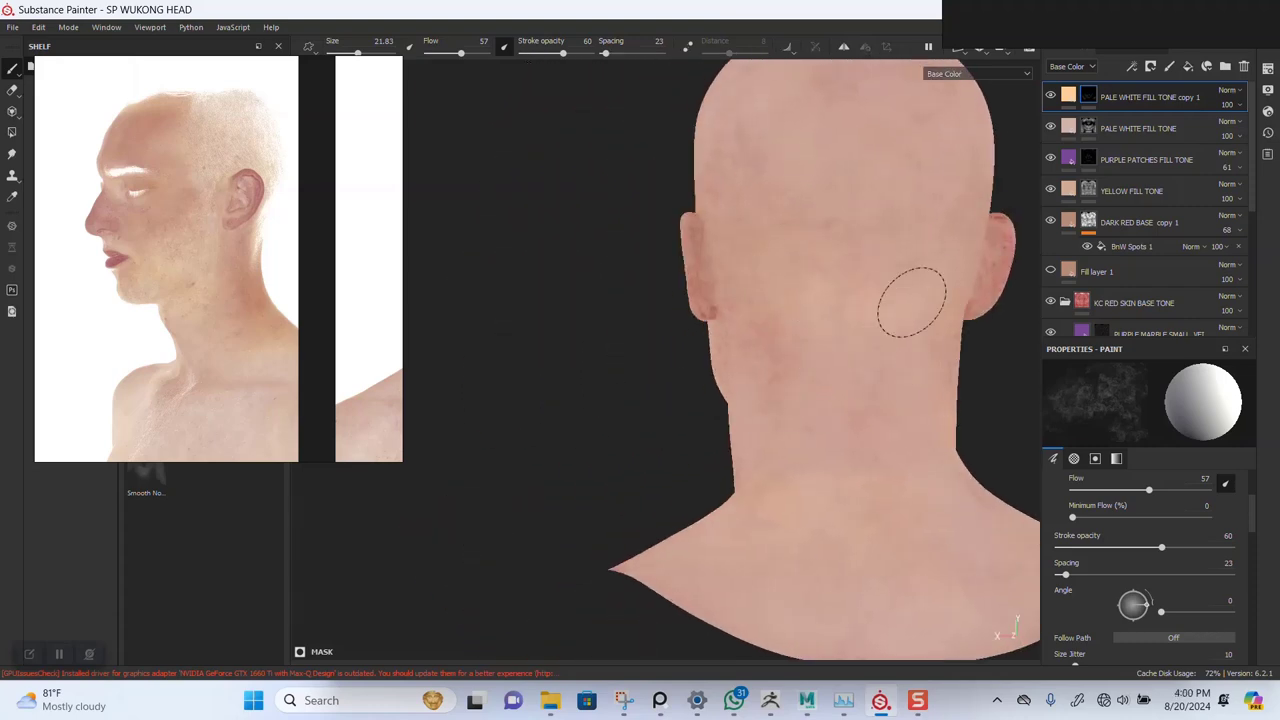
alt+drag(826, 550, 952, 562)
Switch to the shaded material view and examine the painted tones on the neck and face under rotated lighting
key(m)
alt+drag(803, 451, 660, 426)
alt+right_drag(660, 426, 694, 426)
shift+right_drag(839, 464, 766, 454)
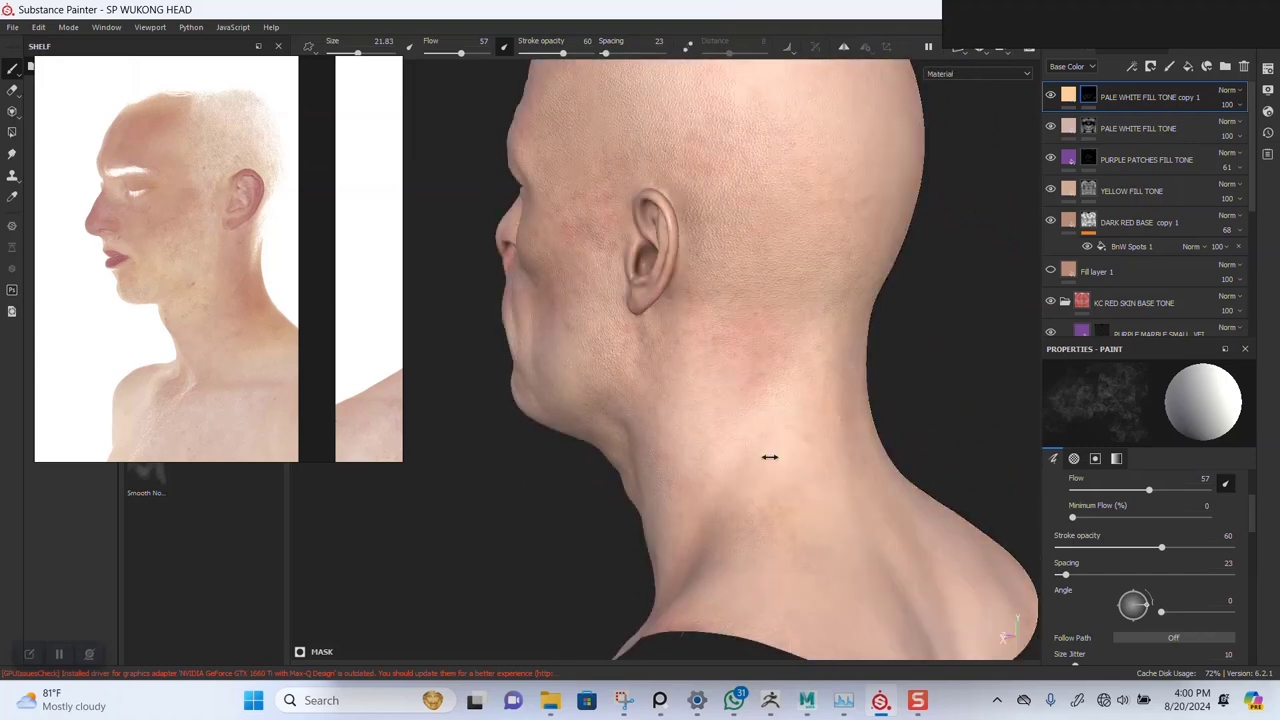
alt+drag(763, 463, 850, 470)
mouse_move(623, 397)
alt+mouse_down()
mouse_move(713, 405)
mouse_move(743, 471)
mouse_move(748, 448)
alt+mouse_up()
mouse_move(879, 438)
shift+right_down()
mouse_move(797, 440)
mouse_move(817, 452)
mouse_move(797, 392)
shift+right_up()
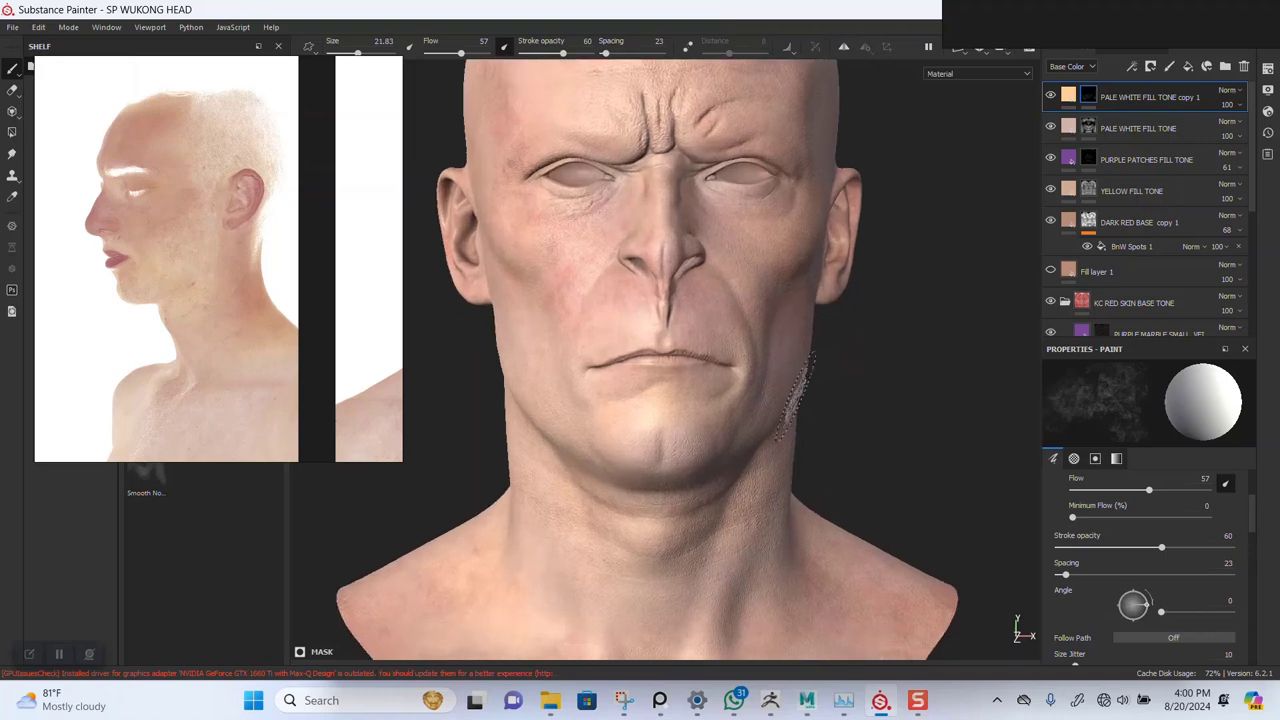
Reduce the PALE WHITE FILL TONE copy 1 layer's opacity to 57 while checking the front of the head
alt+middle_drag(767, 245, 738, 390)
alt+drag(738, 390, 759, 432)
mouse_move(725, 531)
alt+middle_down()
mouse_move(791, 340)
mouse_move(795, 285)
alt+middle_up()
mouse_move(787, 345)
alt+mouse_down()
mouse_move(746, 377)
mouse_move(762, 385)
alt+mouse_up()
alt+middle_drag(795, 412, 771, 449)
alt+middle_drag(775, 385, 768, 470)
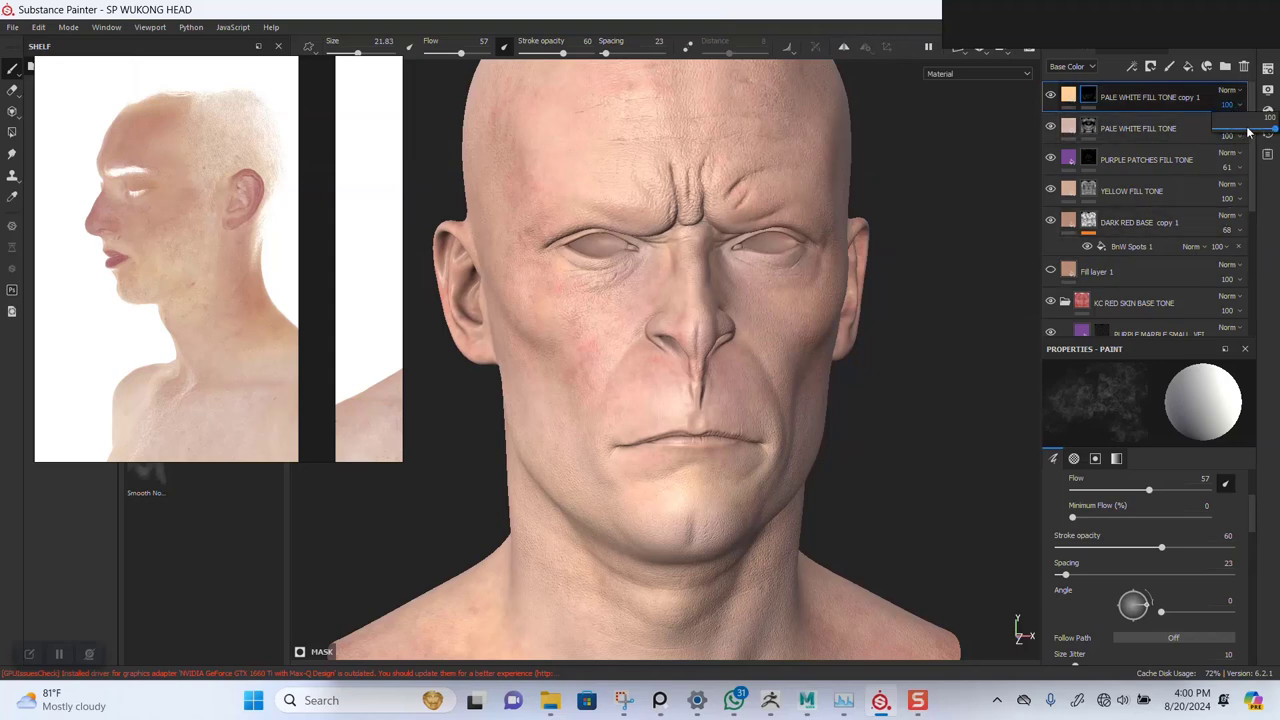
click(1250, 130)
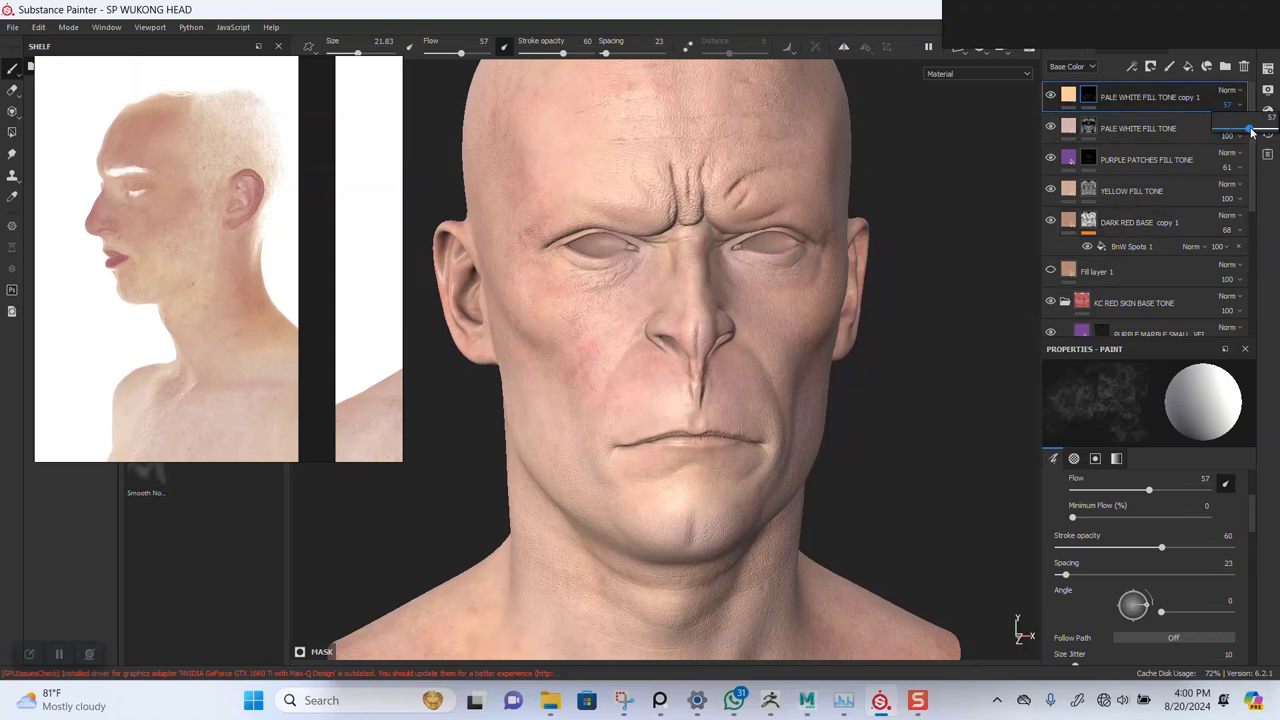
Lower the PALE WHITE FILL TONE copy 1 layer's opacity to 34 while checking the neck and the whole head
alt+middle_drag(908, 357, 820, 219)
alt+right_drag(822, 219, 786, 284)
alt+middle_drag(786, 284, 809, 320)
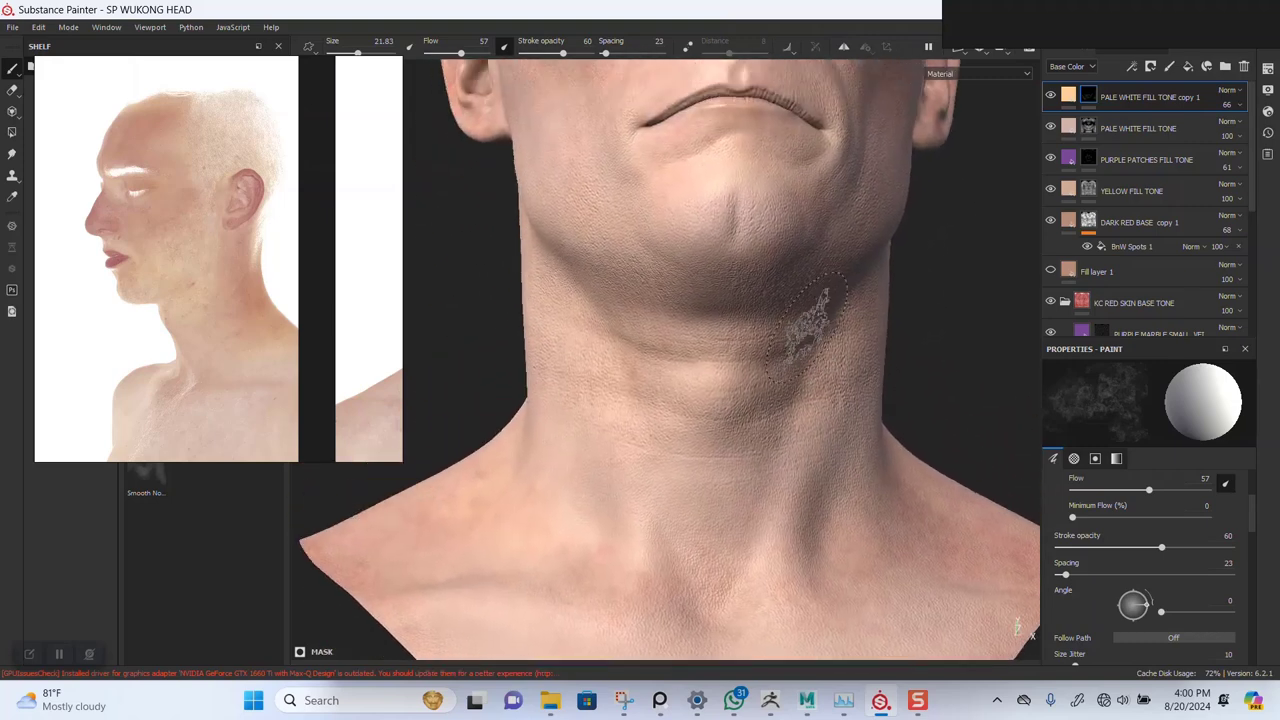
alt+drag(809, 320, 917, 273)
click(1242, 107)
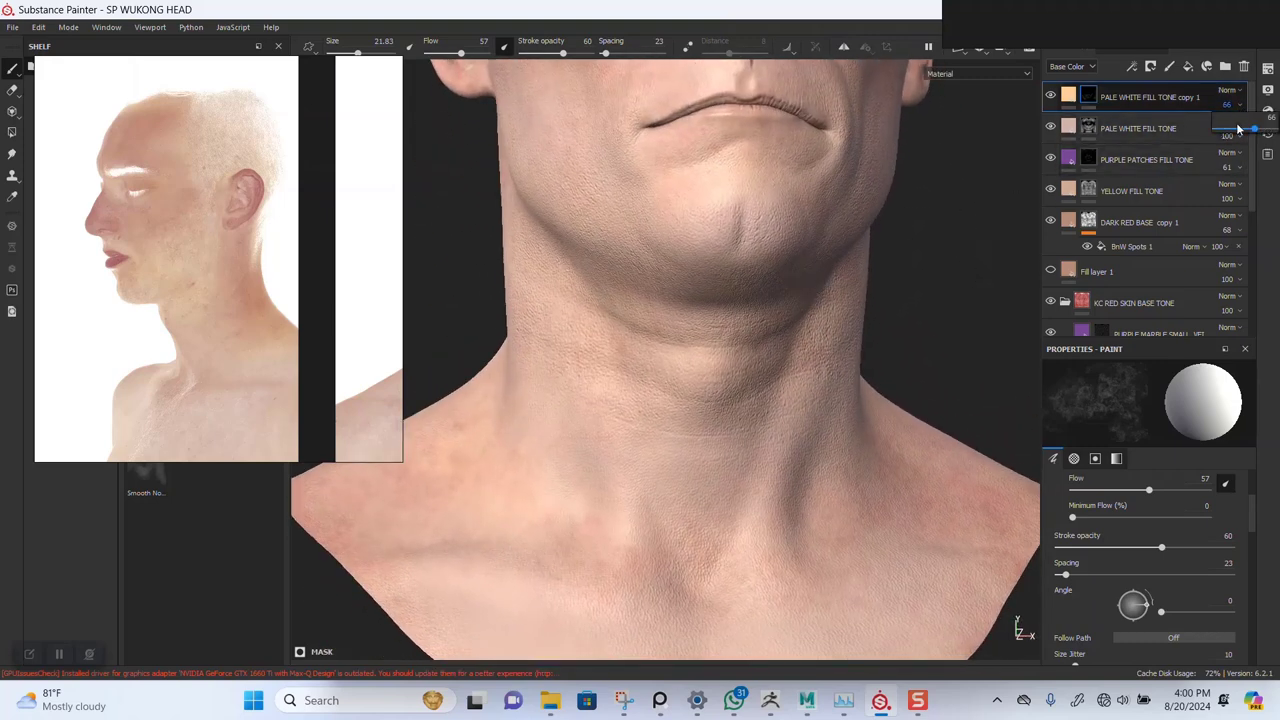
drag(1204, 141, 1234, 143)
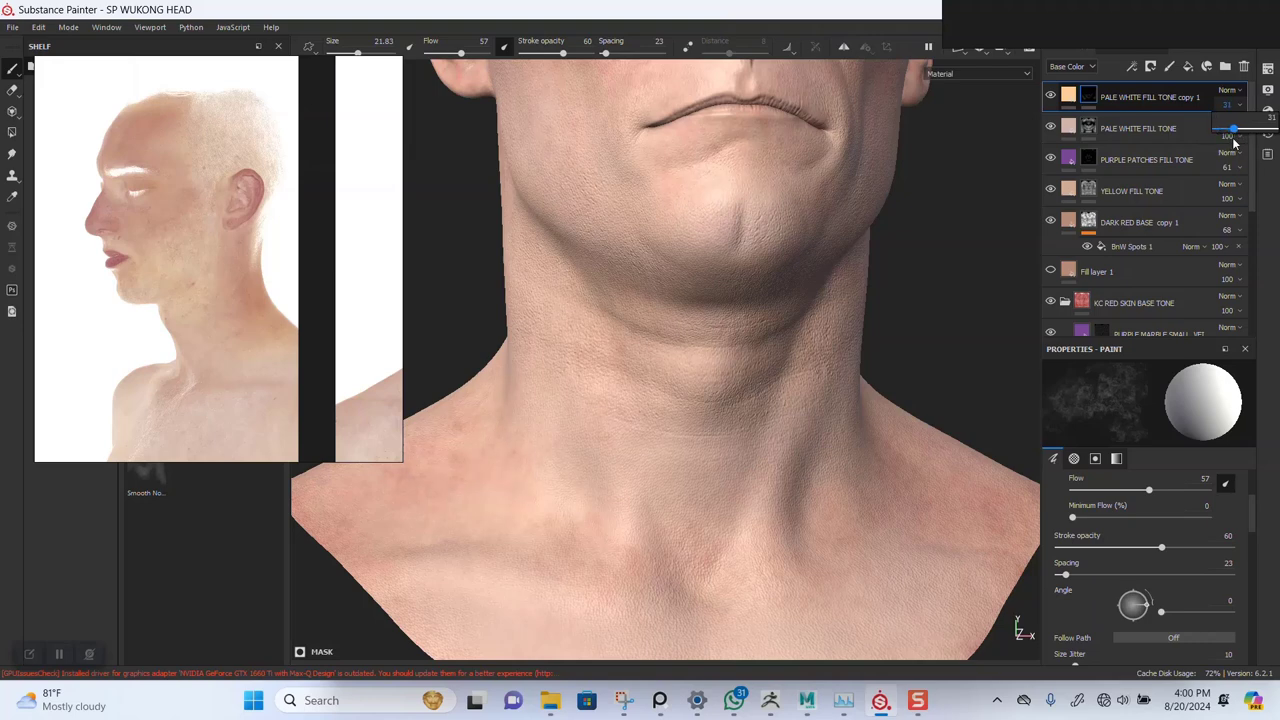
alt+right_drag(940, 380, 815, 130)
alt+middle_drag(815, 130, 760, 315)
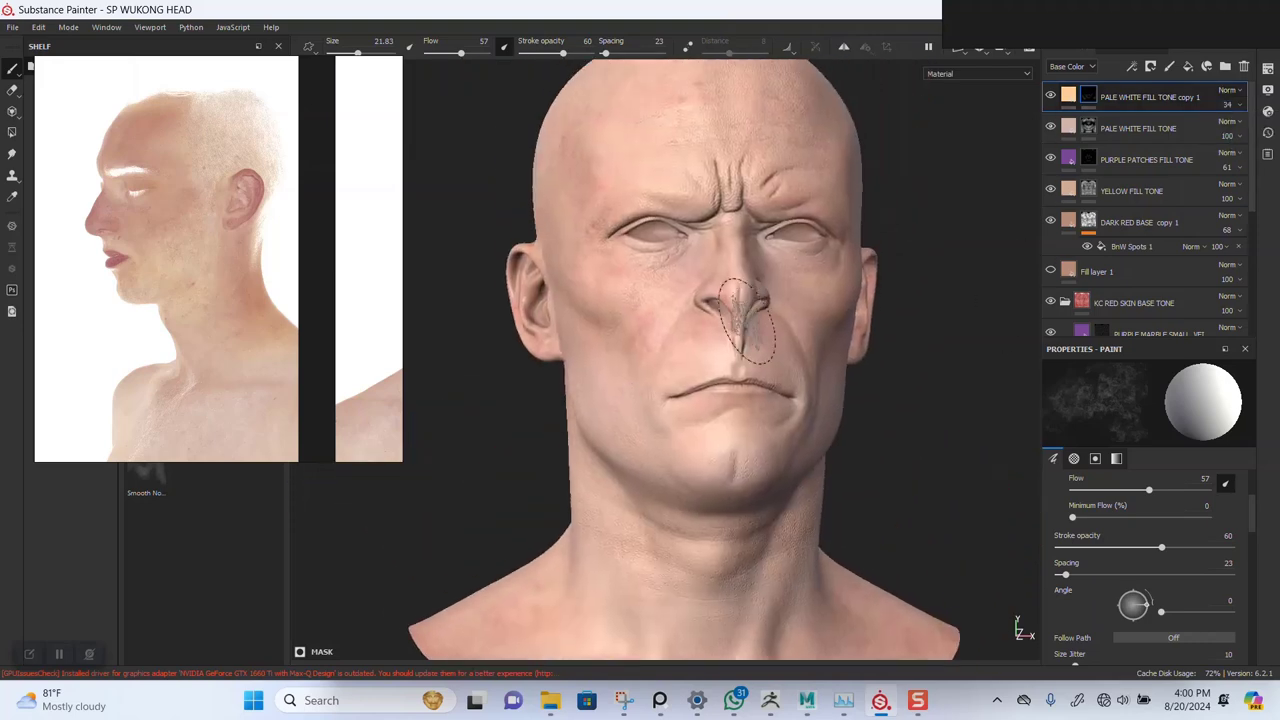
alt+drag(760, 310, 706, 271)
mouse_move(706, 271)
alt+middle_down()
mouse_move(684, 313)
mouse_move(699, 253)
alt+middle_up()
alt+middle_drag(692, 335, 665, 316)
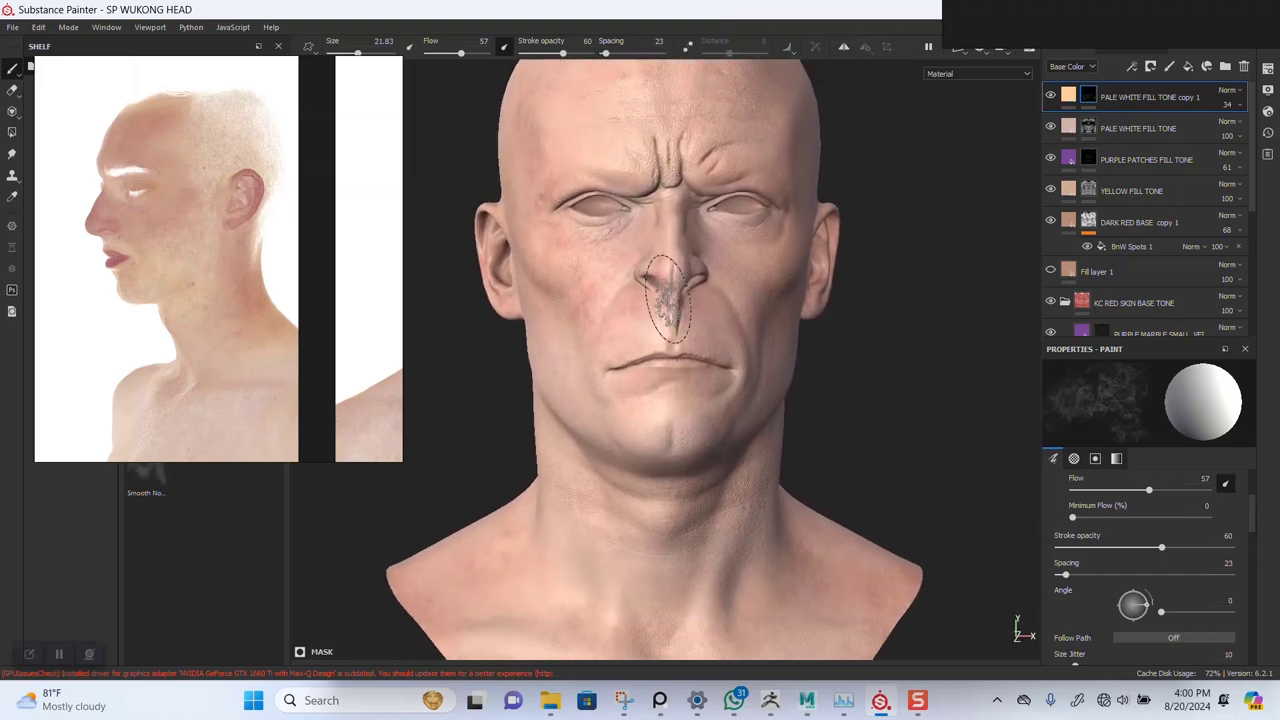
Move the reference photo off the brush shelf and try the Dots and Dots Erased brushes over the face
right_drag(300, 328, 341, 330)
drag(340, 330, 1088, 323)
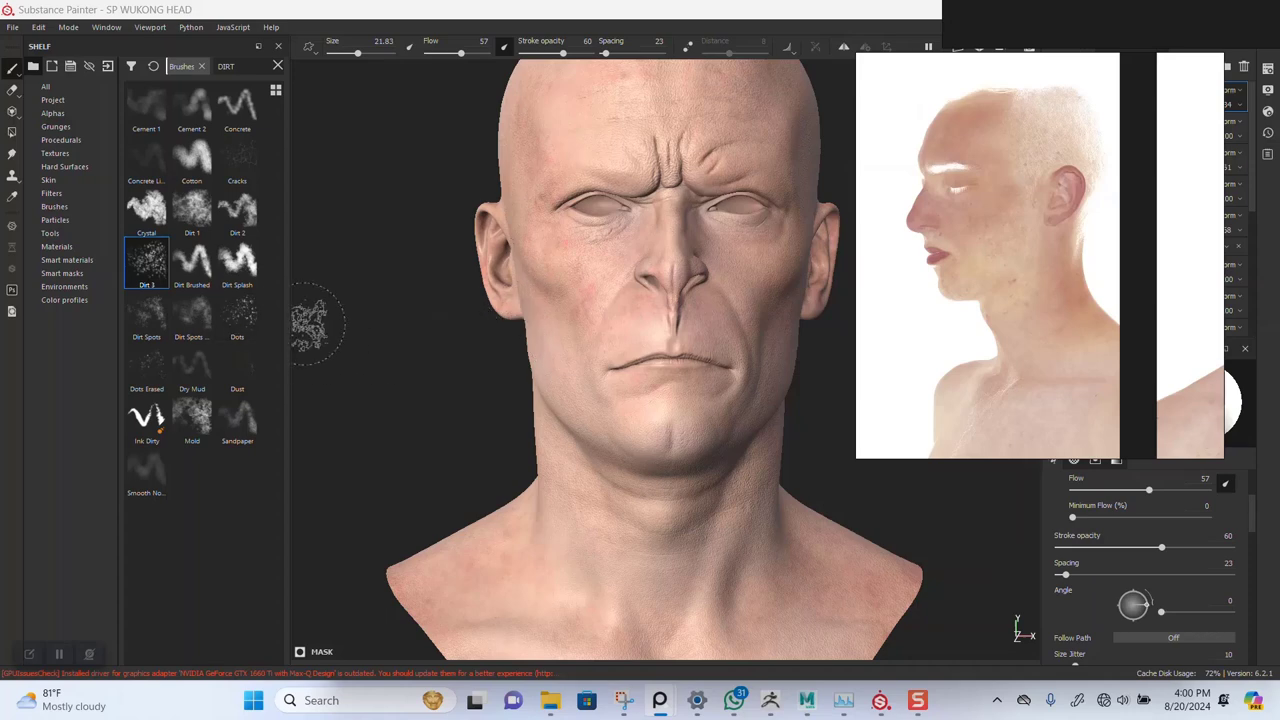
click(240, 323)
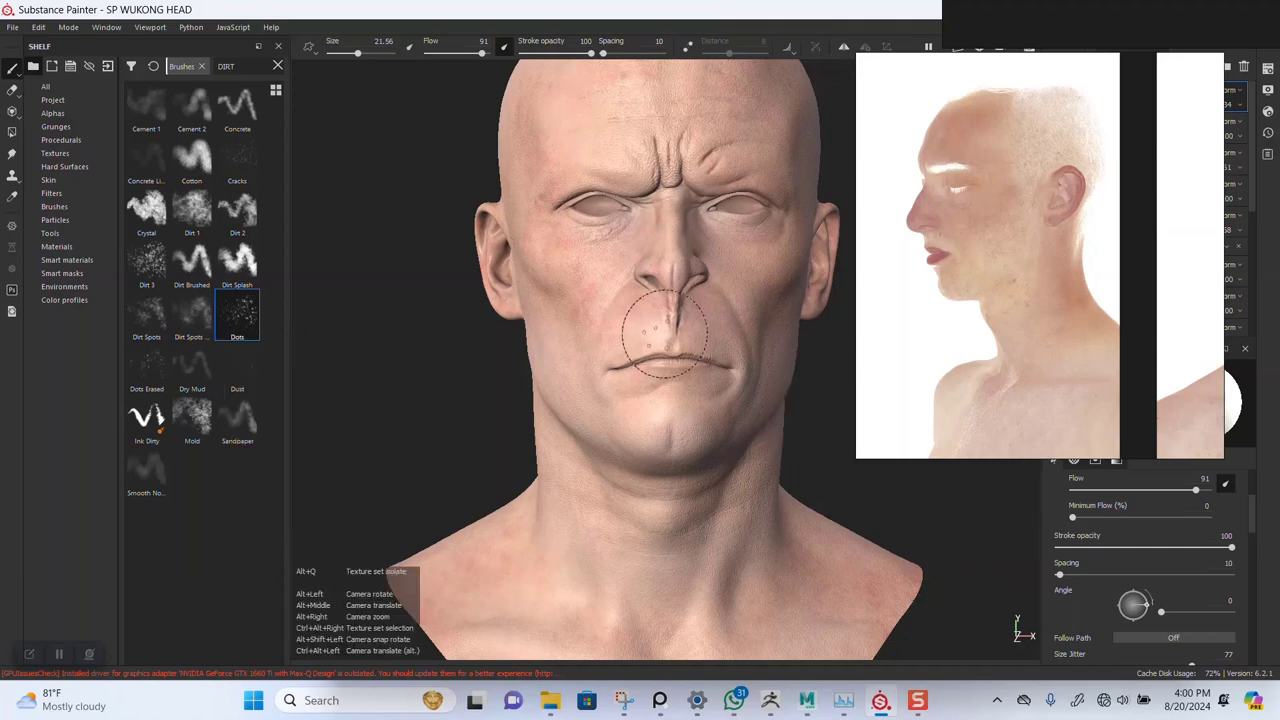
scroll(640, 420, up, 6)
alt+middle_drag(636, 409, 621, 504)
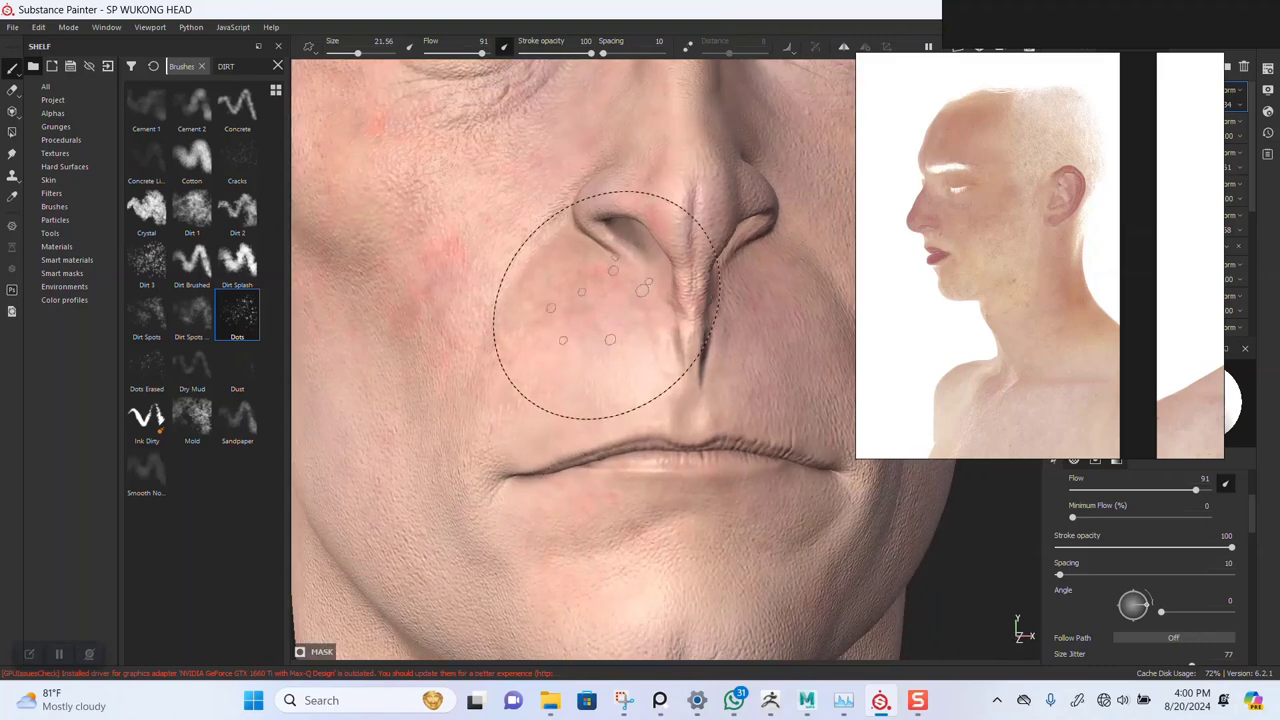
click(145, 367)
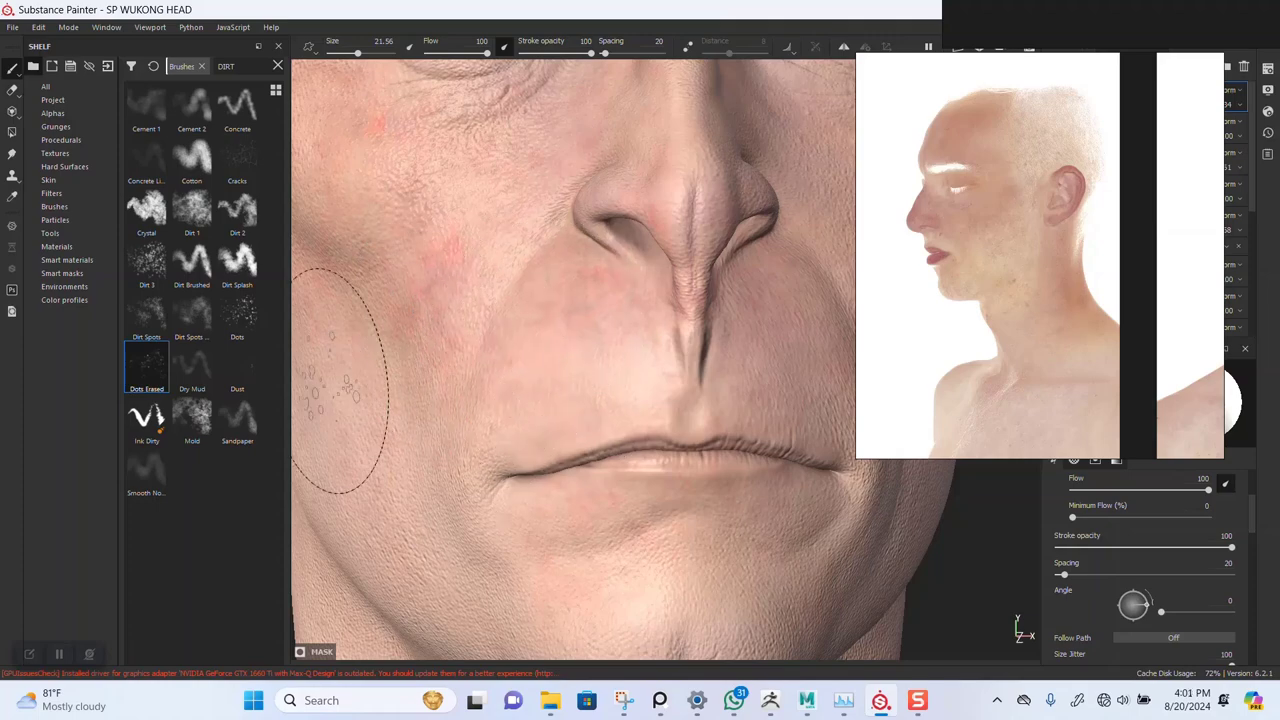
scroll(455, 420, down, 3)
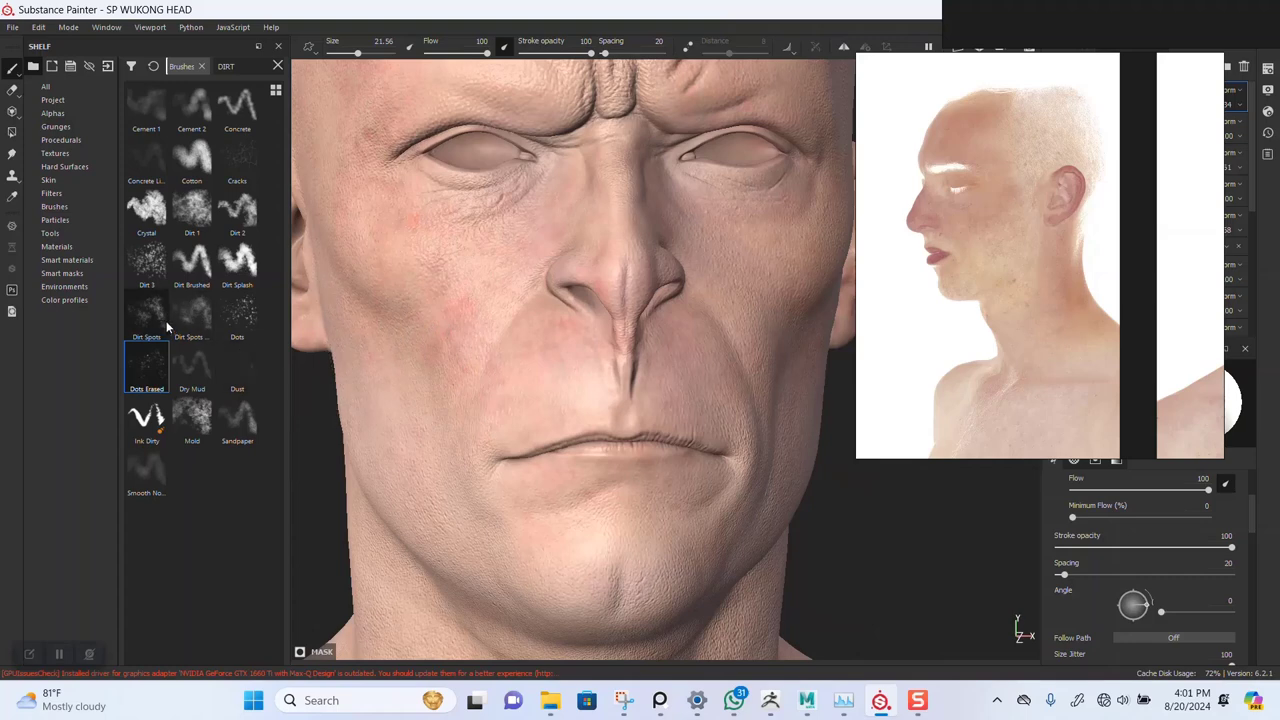
mouse_move(155, 325)
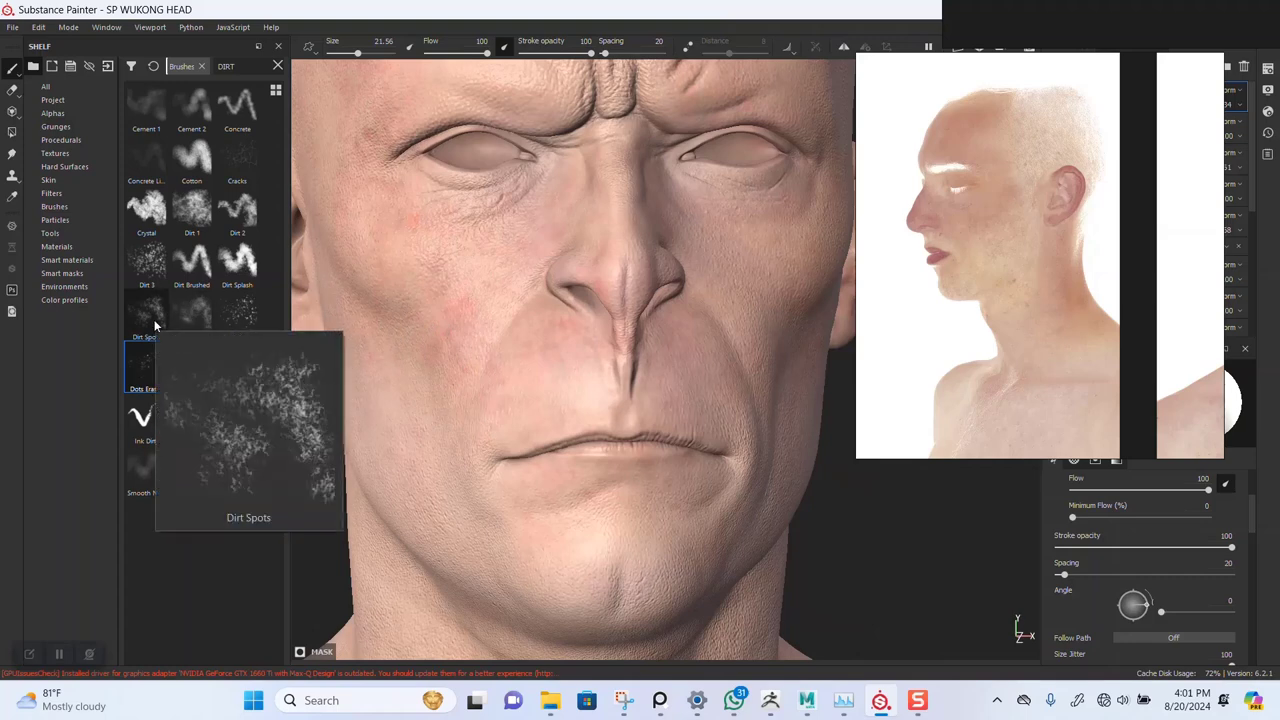
mouse_move(243, 312)
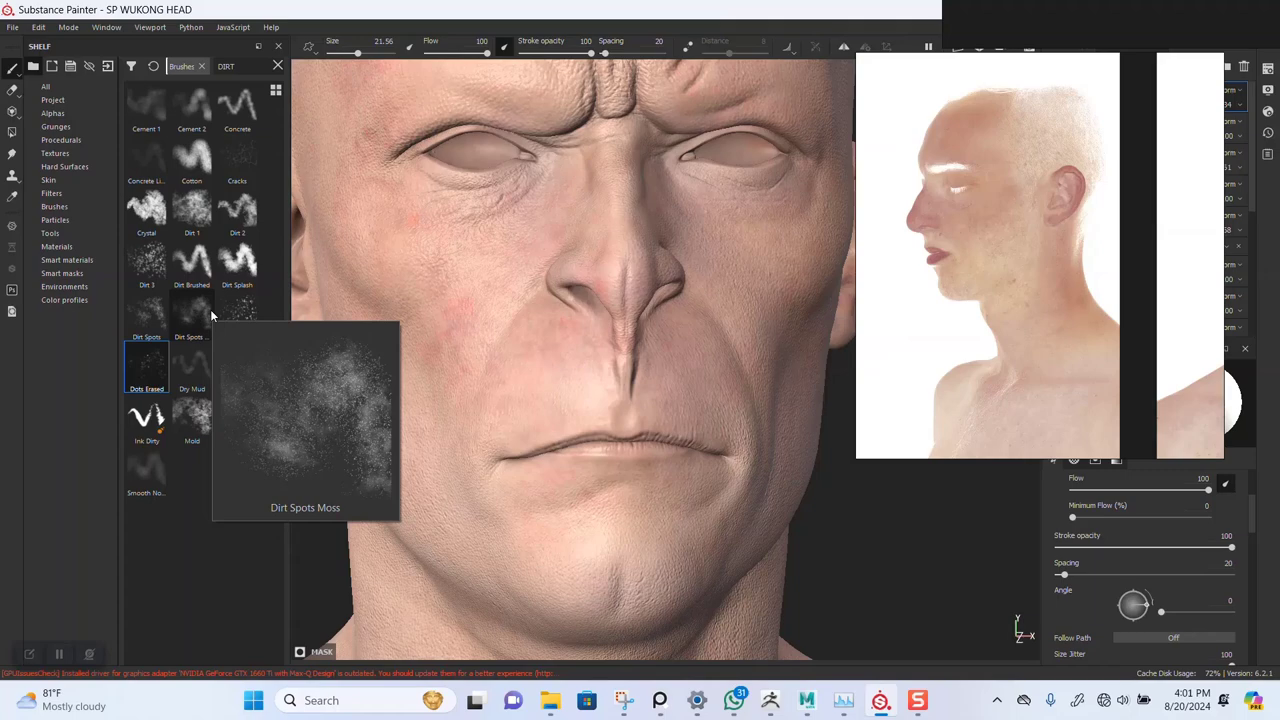
alt+right_drag(598, 376, 591, 309)
alt+middle_drag(591, 309, 589, 340)
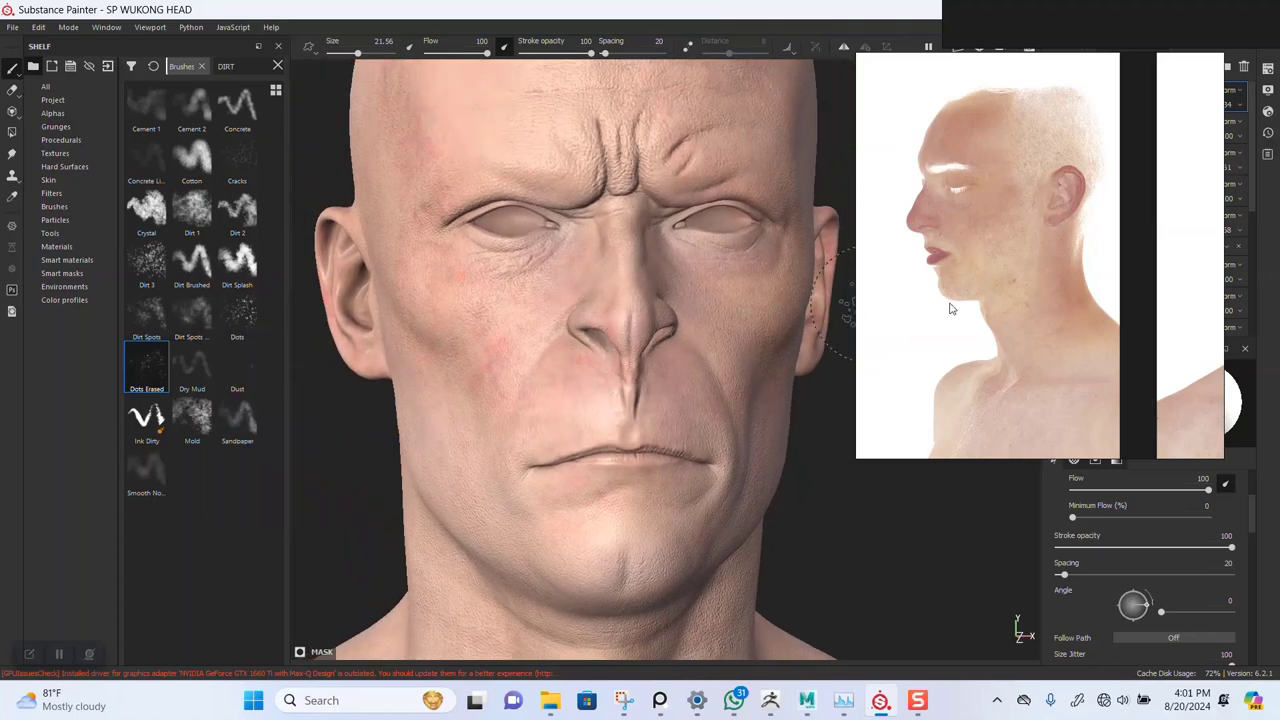
alt+right_drag(547, 322, 533, 276)
Place the reference photo beside the head and enlarge its neck area
right_drag(1062, 323, 163, 302)
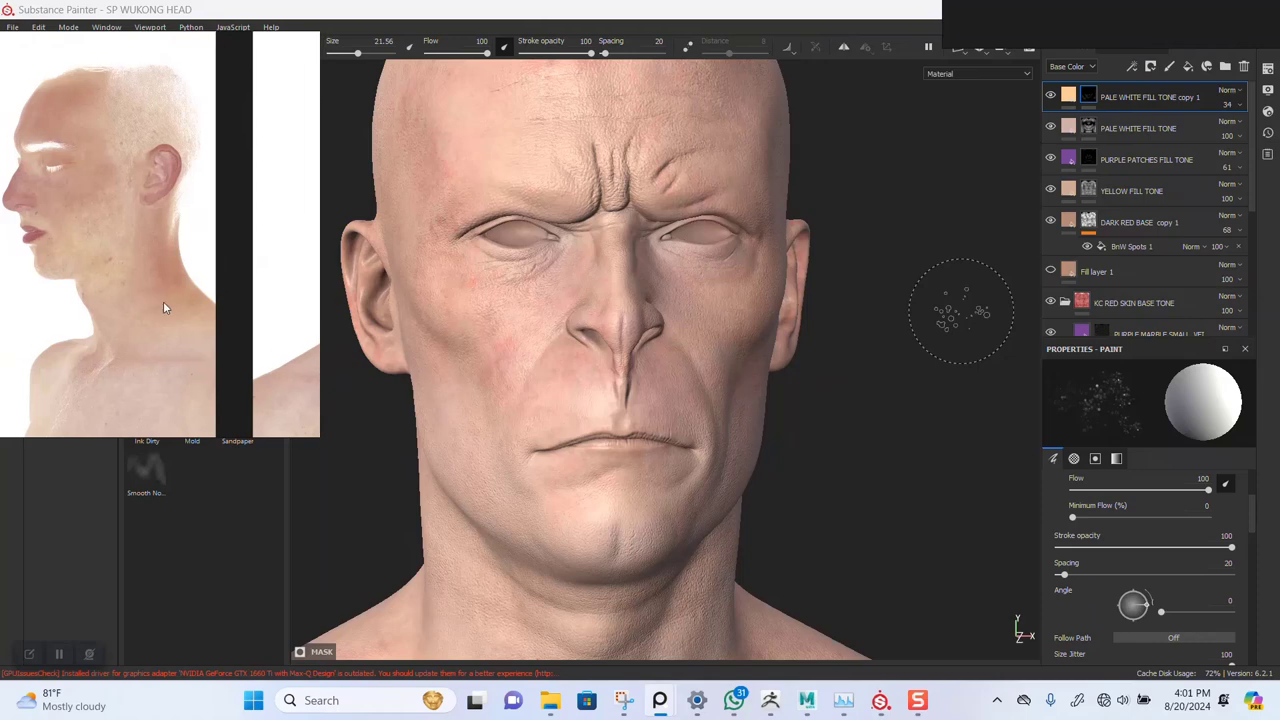
scroll(167, 298, up, 6)
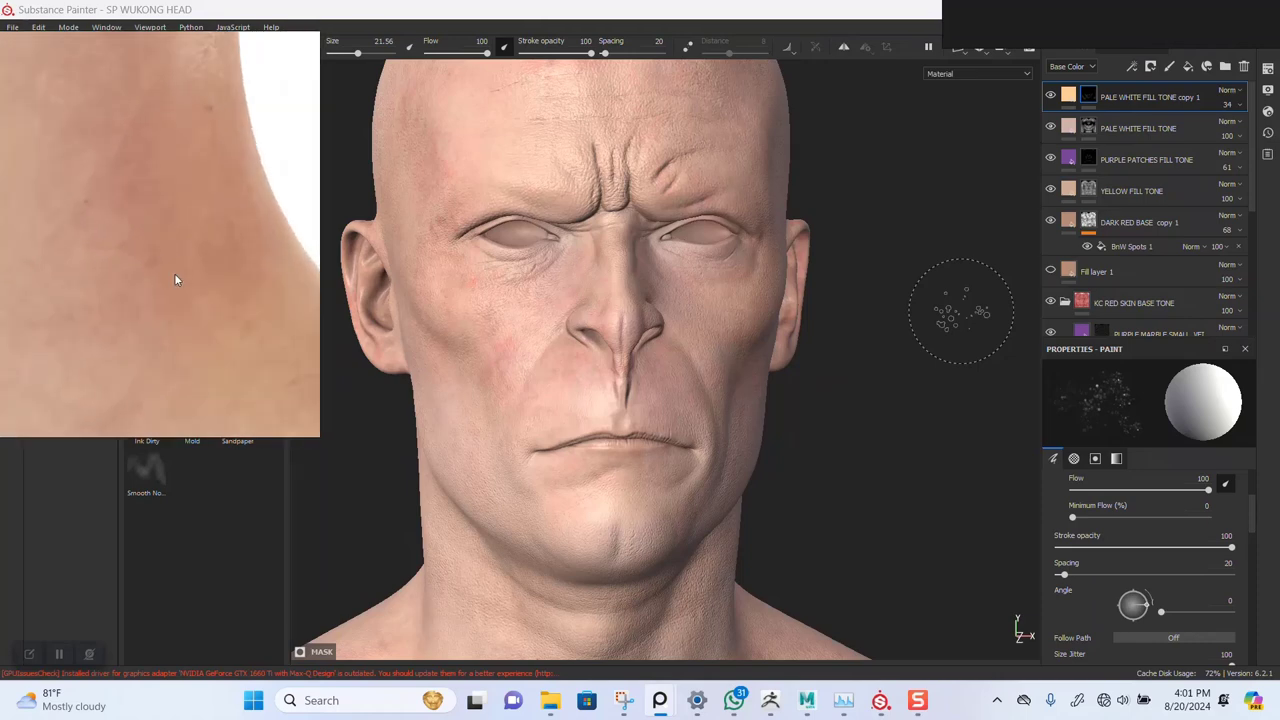
scroll(603, 315, down, 4)
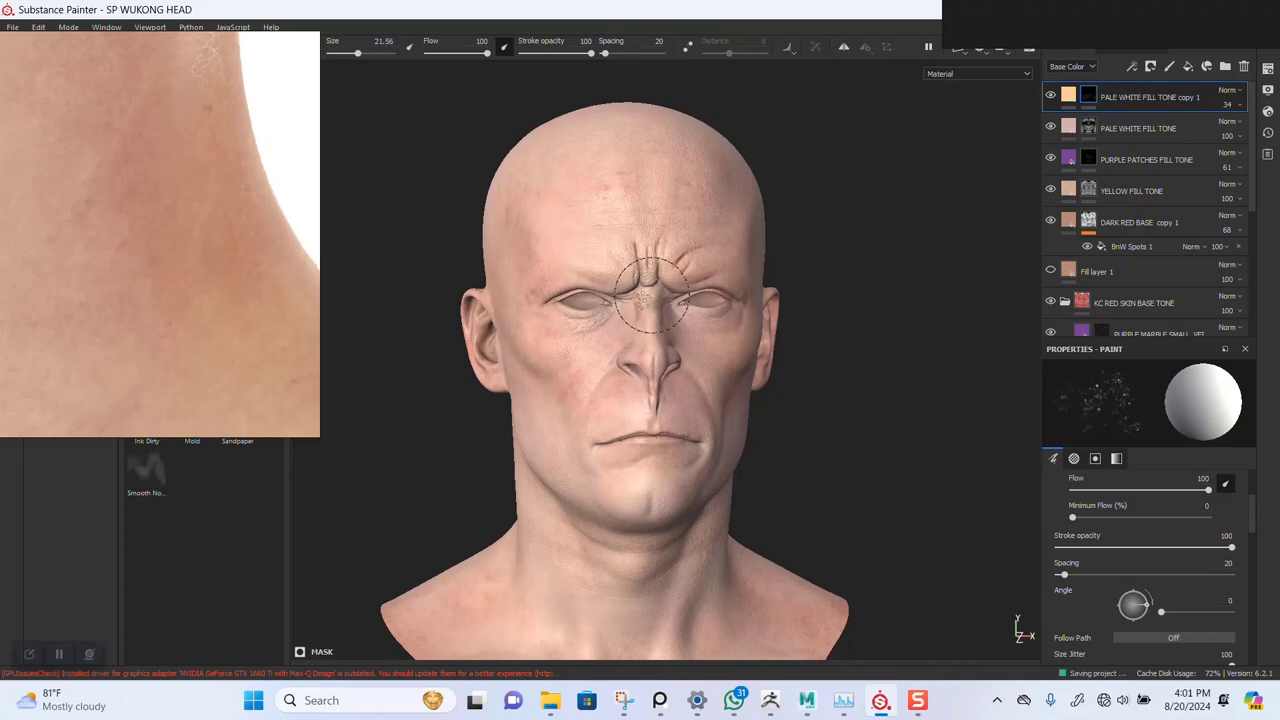
Rename the PALE WHITE FILL TONE copy 1 layer as YELLOW PATHCES FILL TONE
double_click(1128, 97)
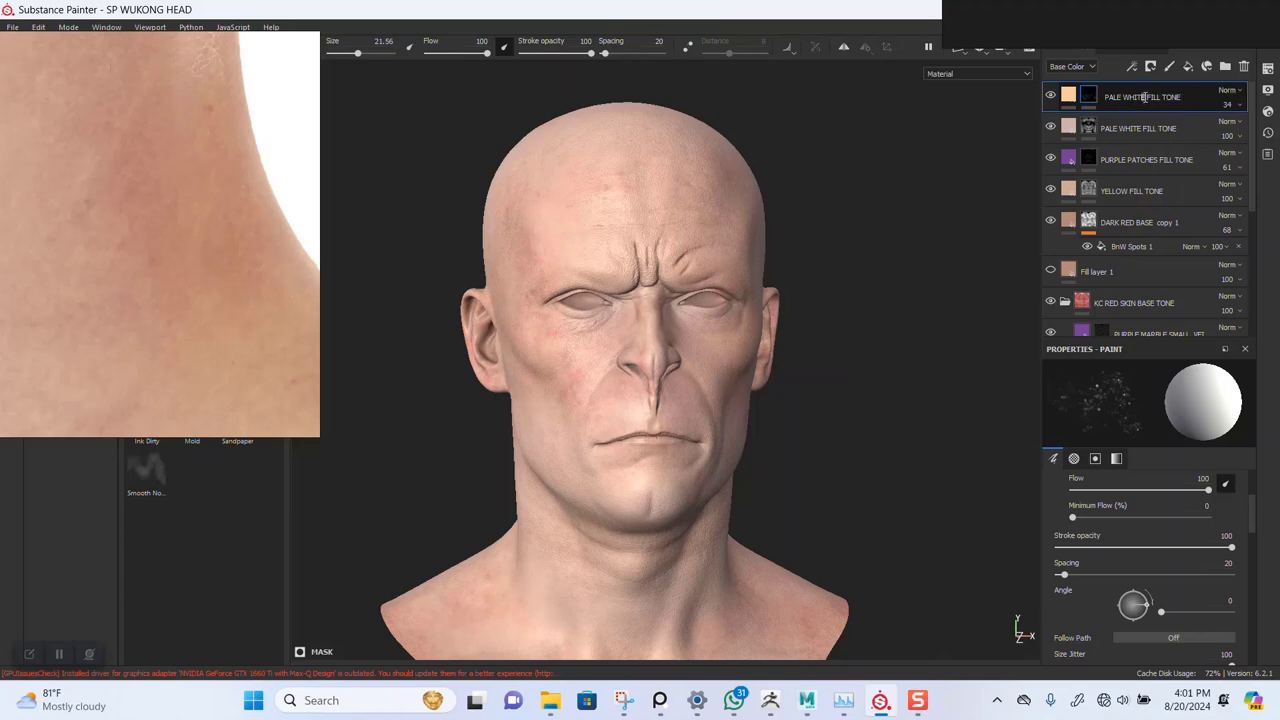
key(BackSpace)
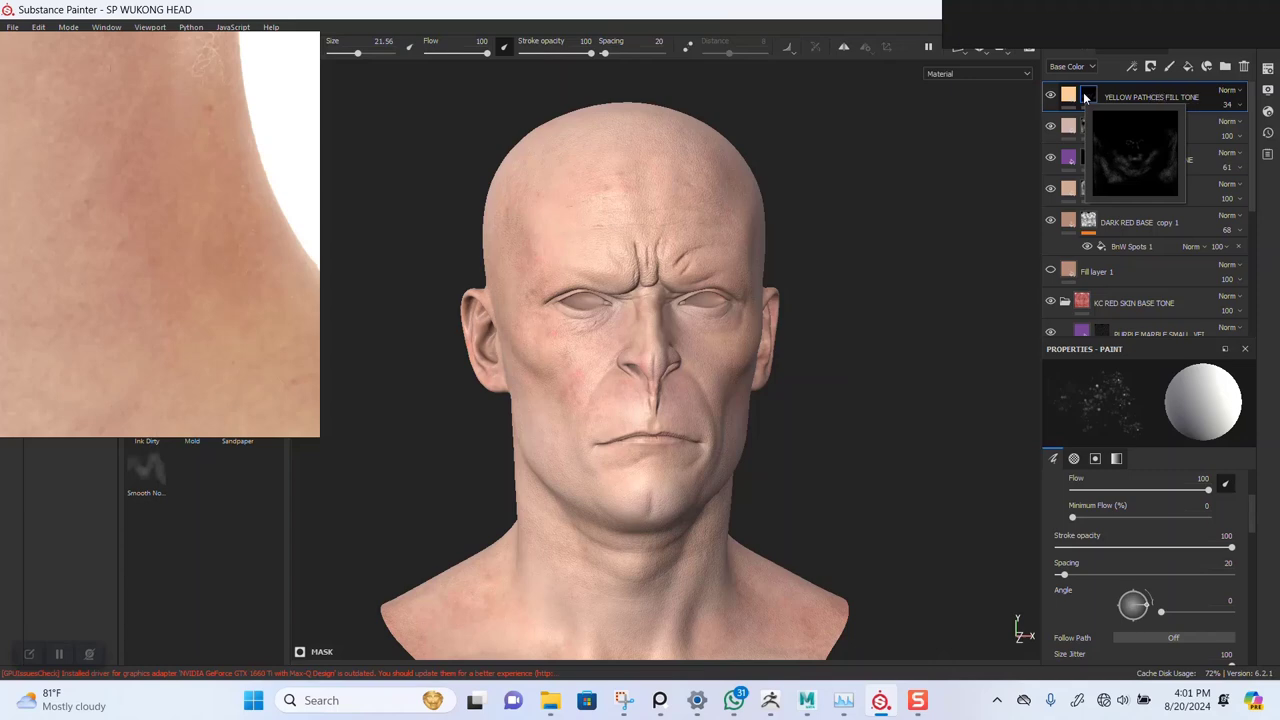
key(Return)
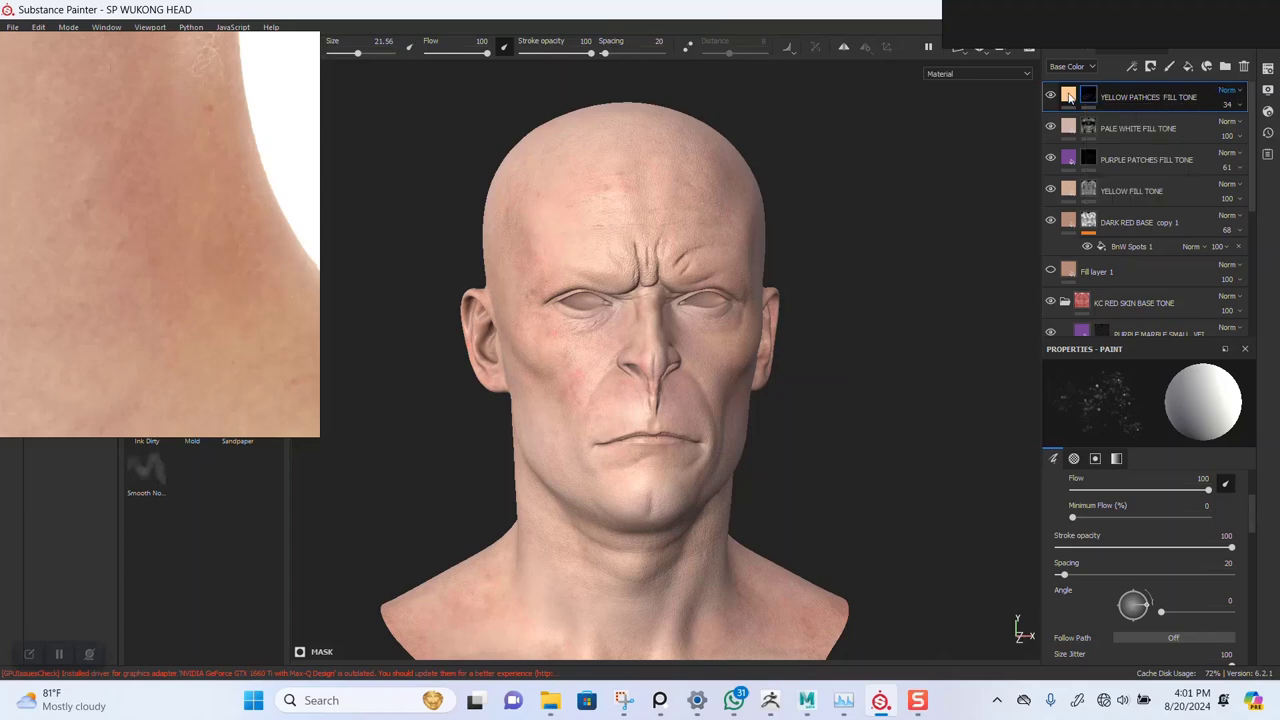
Duplicate the yellow patches layer, change YELLOW to BROWN in the copy's name, and give it a fresh black mask
key(ctrl+d)
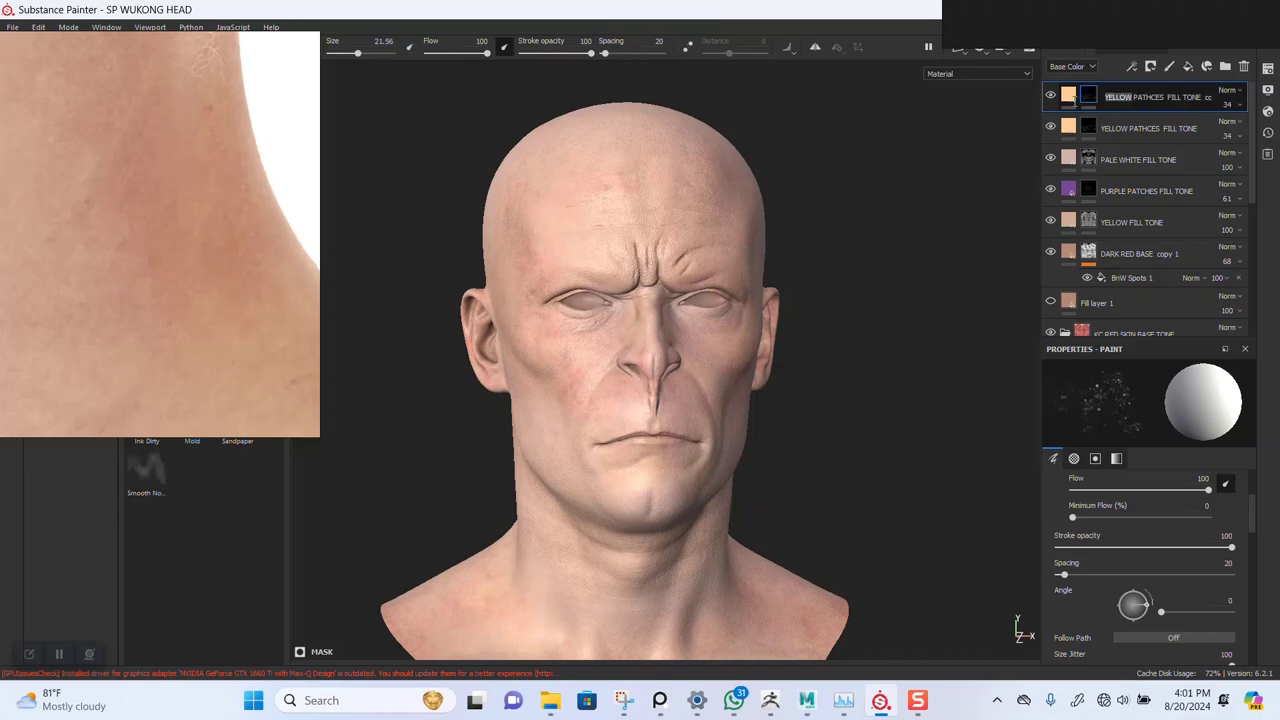
mouse_move(1075, 104)
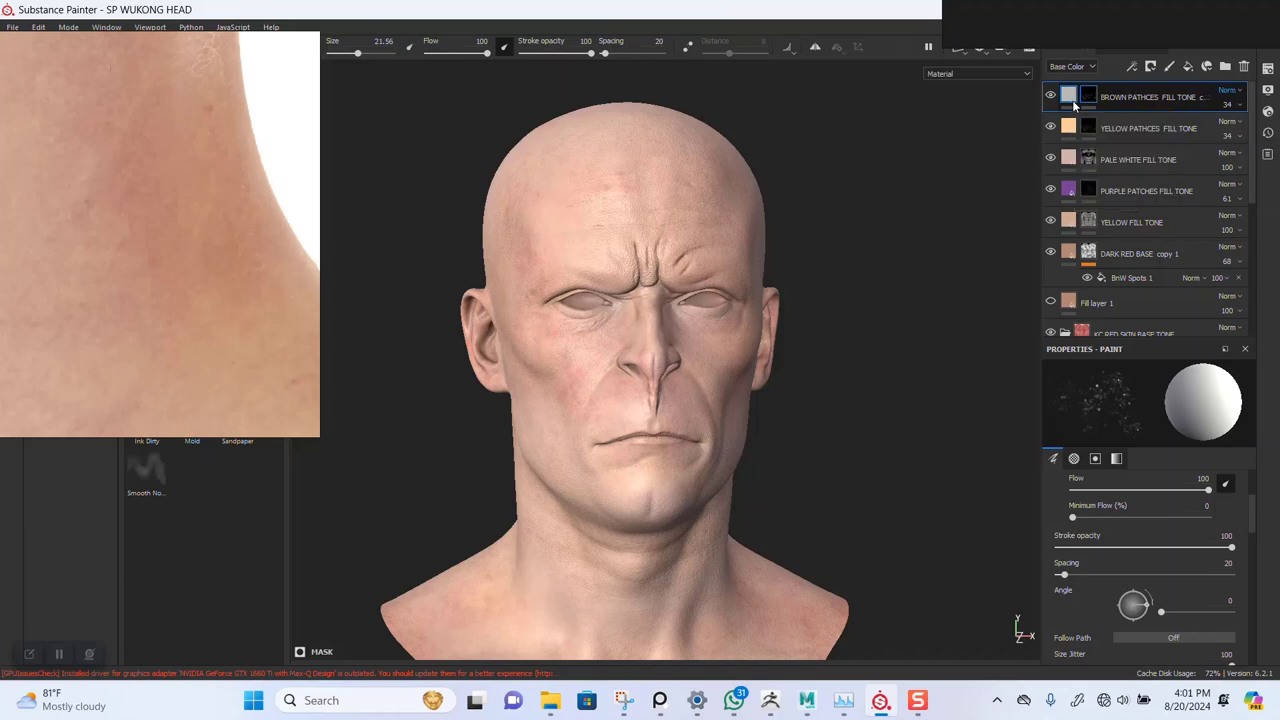
right_click(1090, 100)
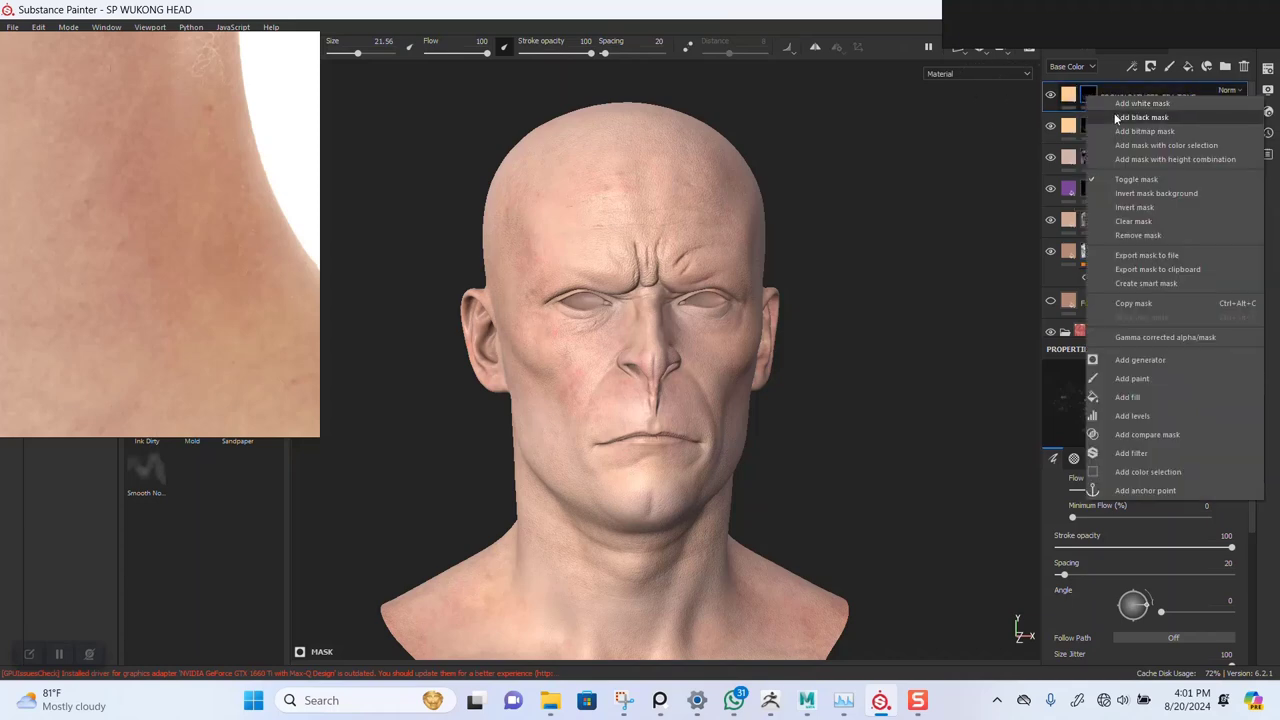
key(Escape)
middle_drag(623, 454, 623, 436)
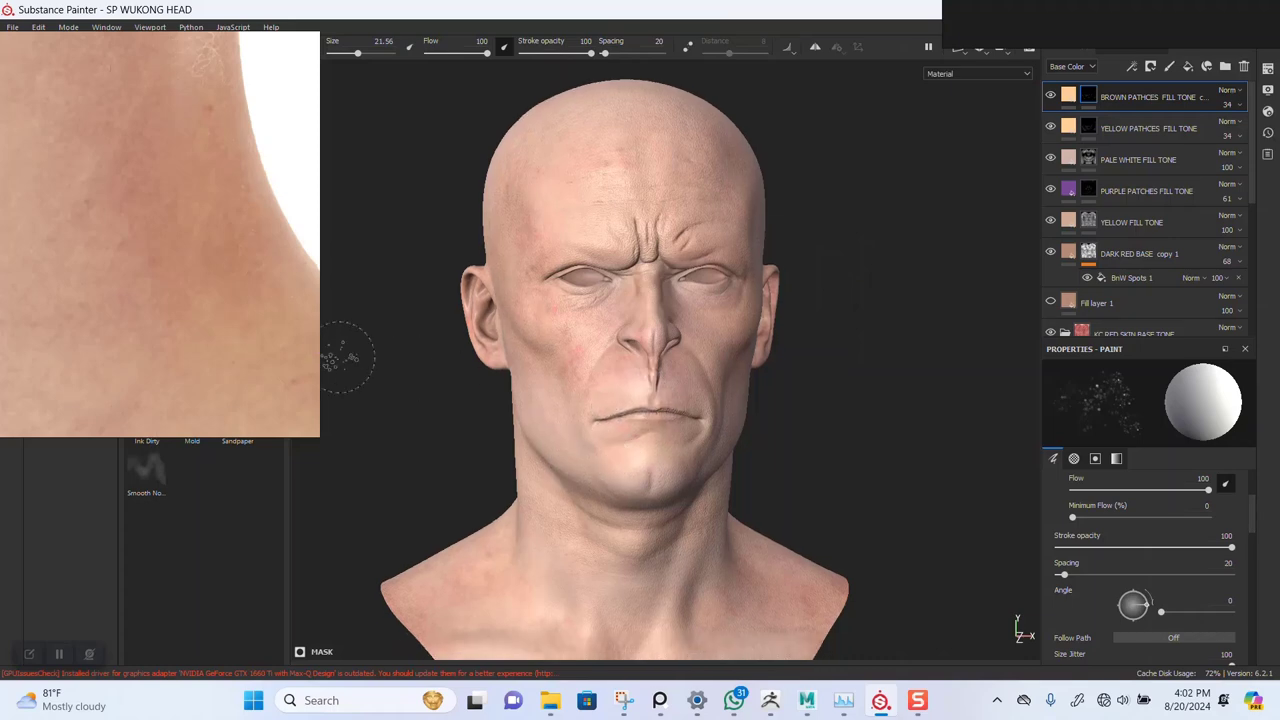
Set the brown patches layer's base colour to a brown skin tone sampled from the neck in the reference photo
click(1062, 95)
click(1108, 530)
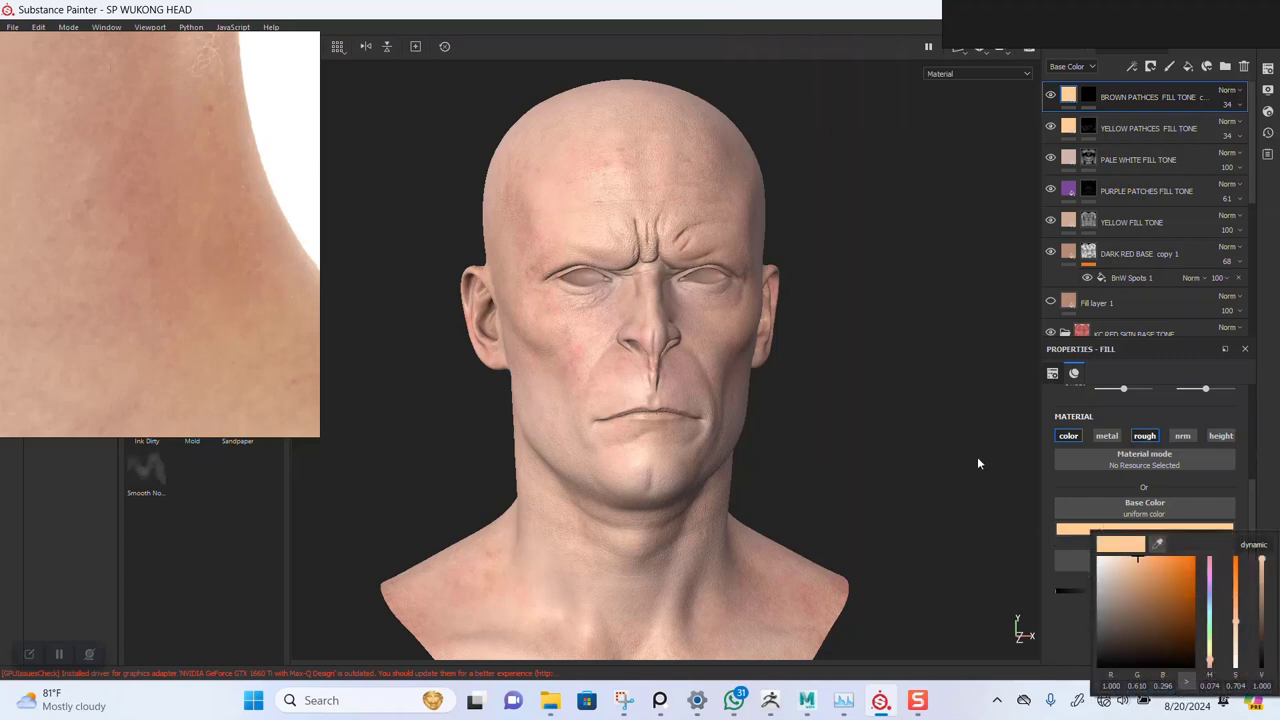
click(1160, 546)
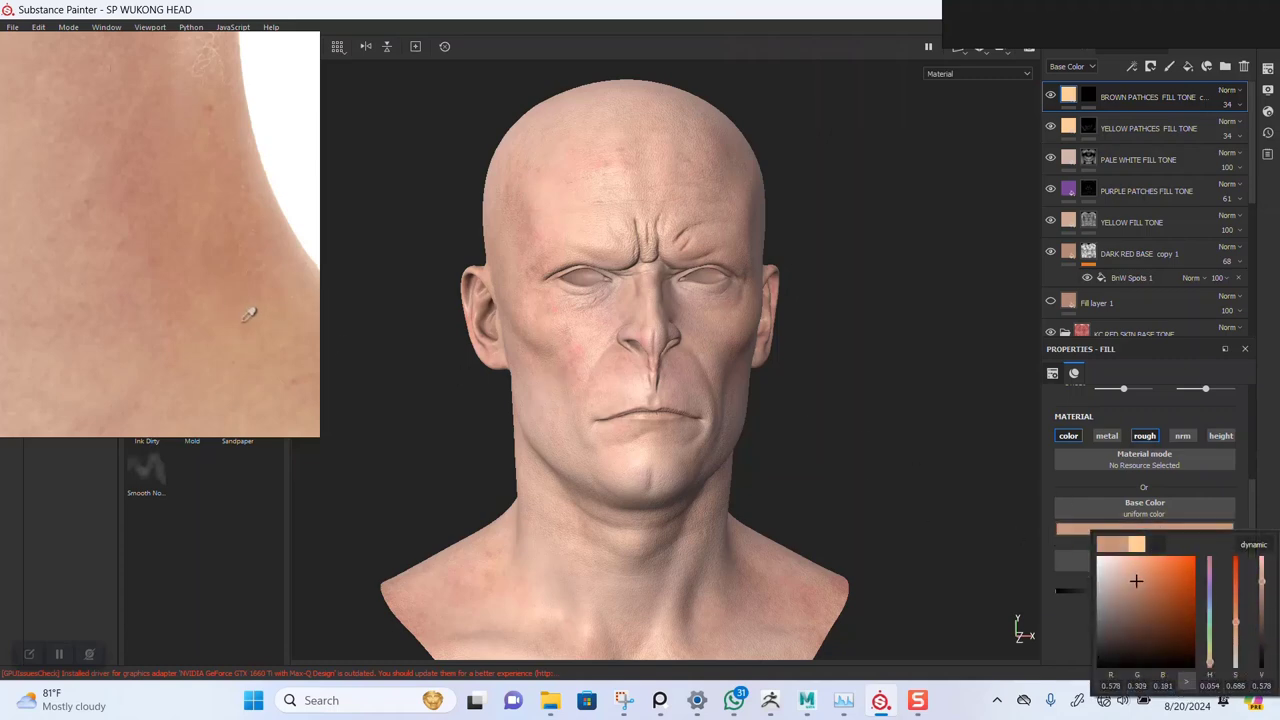
click(872, 416)
Display only the base colour on the model and move the reference photo off the brush shelf
alt+drag(870, 462, 784, 369)
key(c)
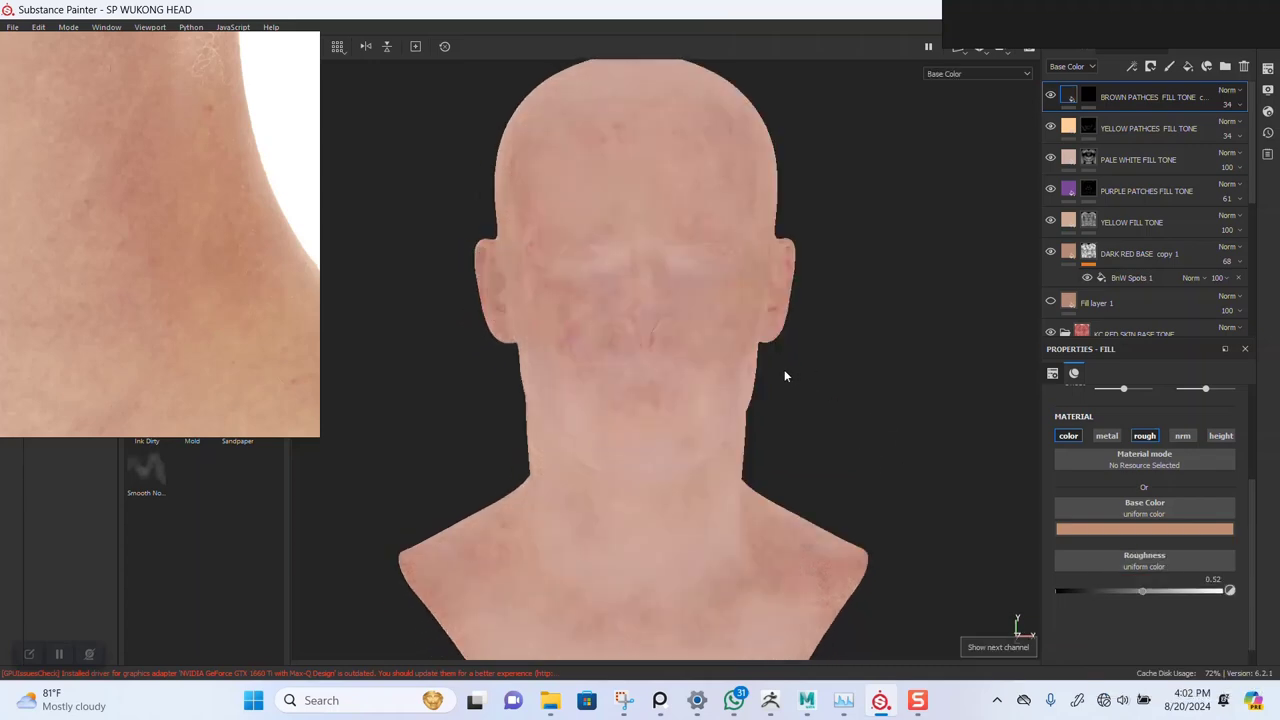
right_drag(80, 340, 681, 173)
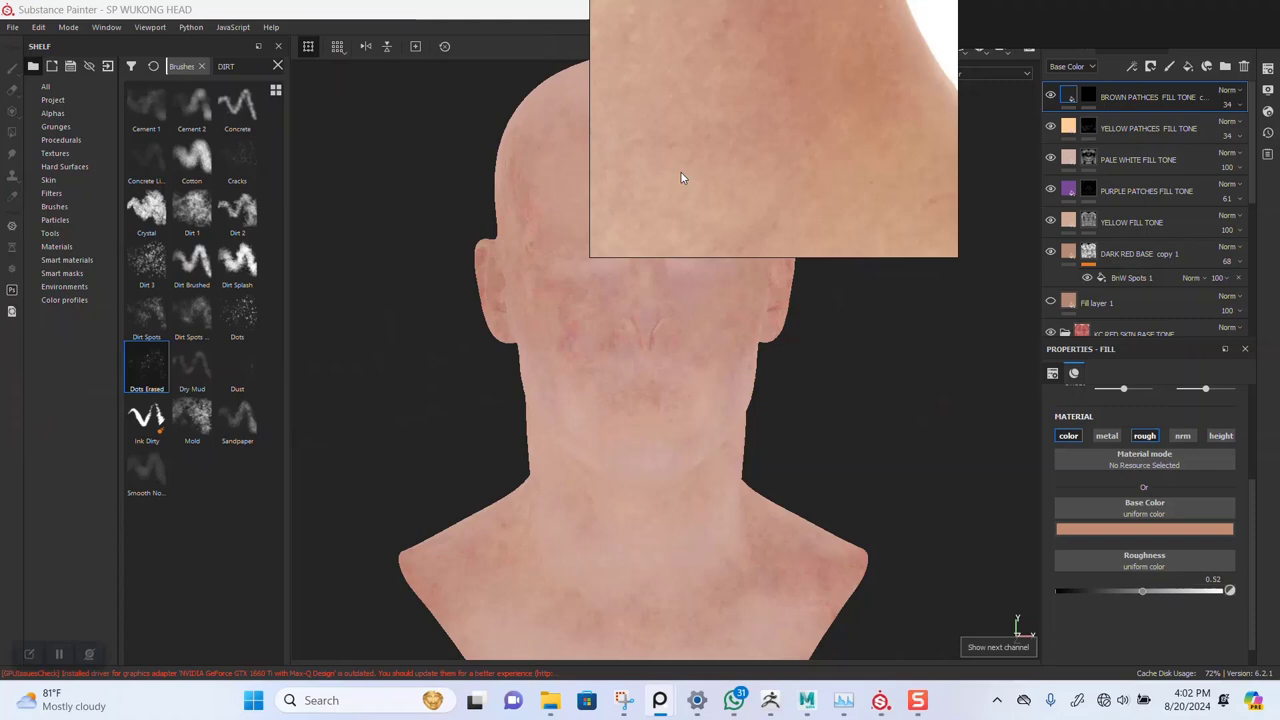
Prepare the brown patches layer's mask for painting with the Dots brush and set the layer's opacity to 100
click(240, 320)
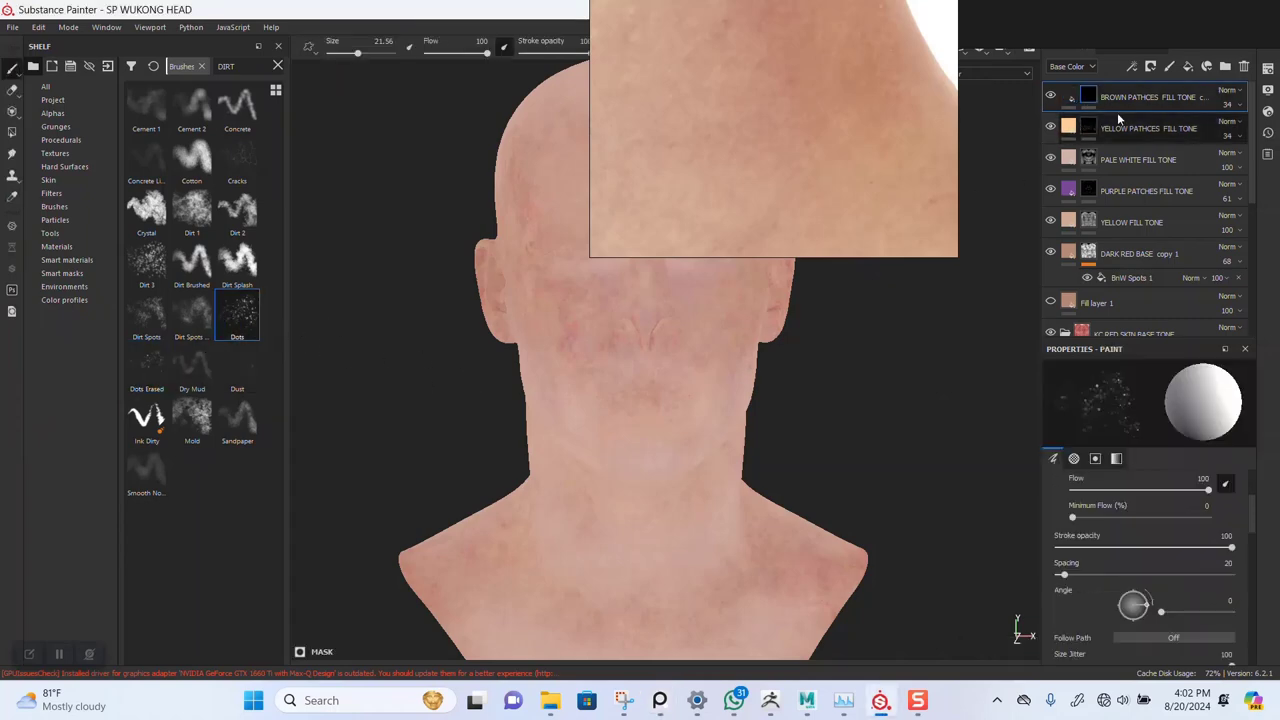
key(1)
drag(1252, 133, 1262, 133)
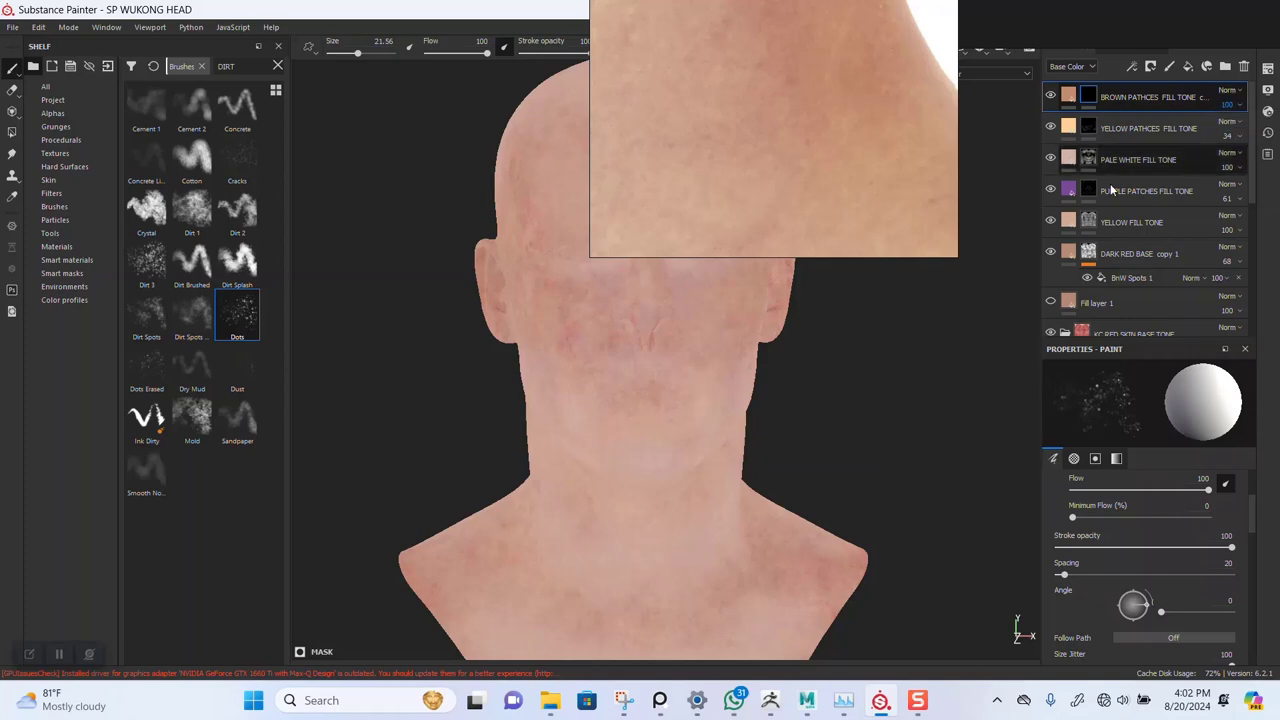
Try a dab of the Dots brush around the mouth on the brown patches mask, and undo it
scroll(680, 537, up, 5)
scroll(570, 395, up, 2)
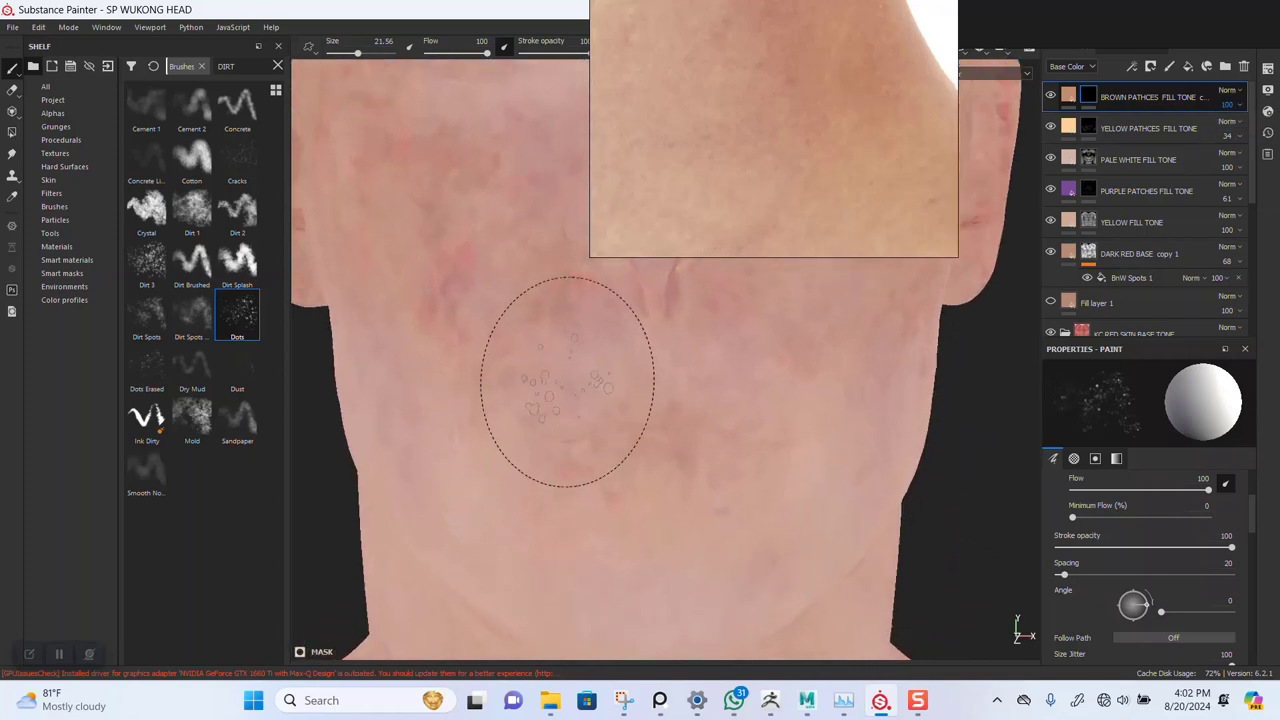
scroll(563, 343, up, 3)
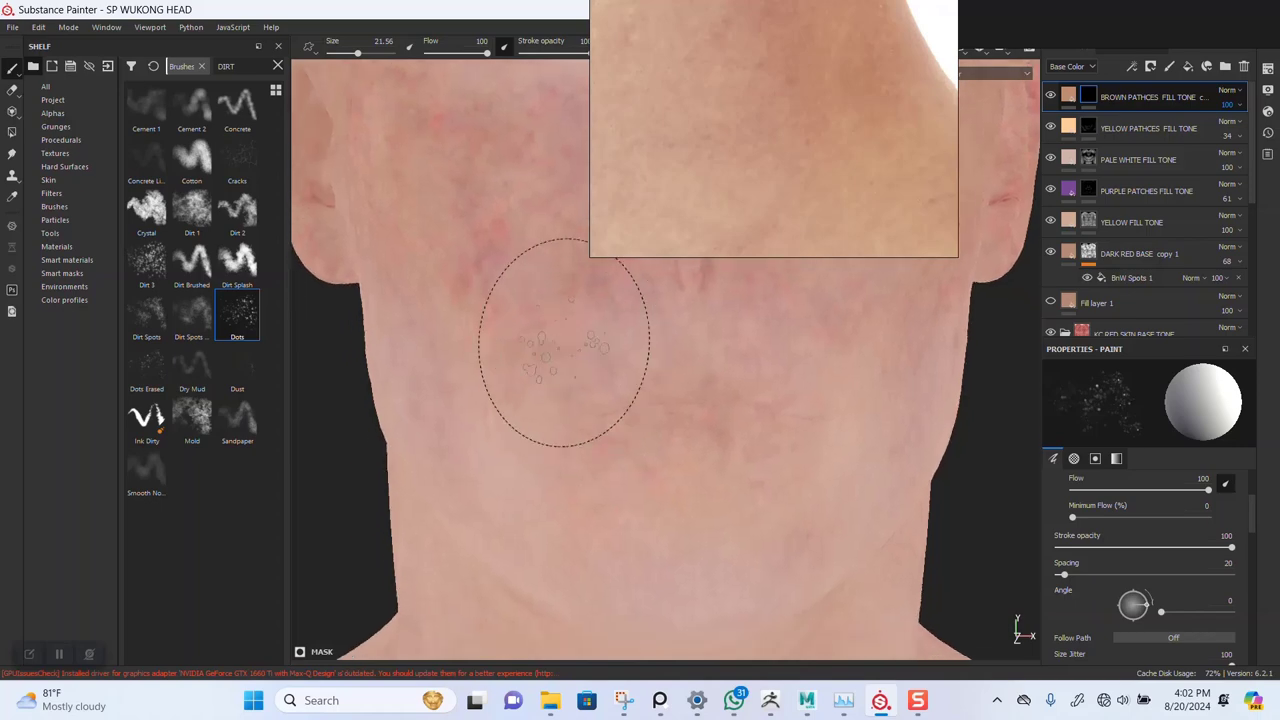
alt+drag(585, 450, 640, 432)
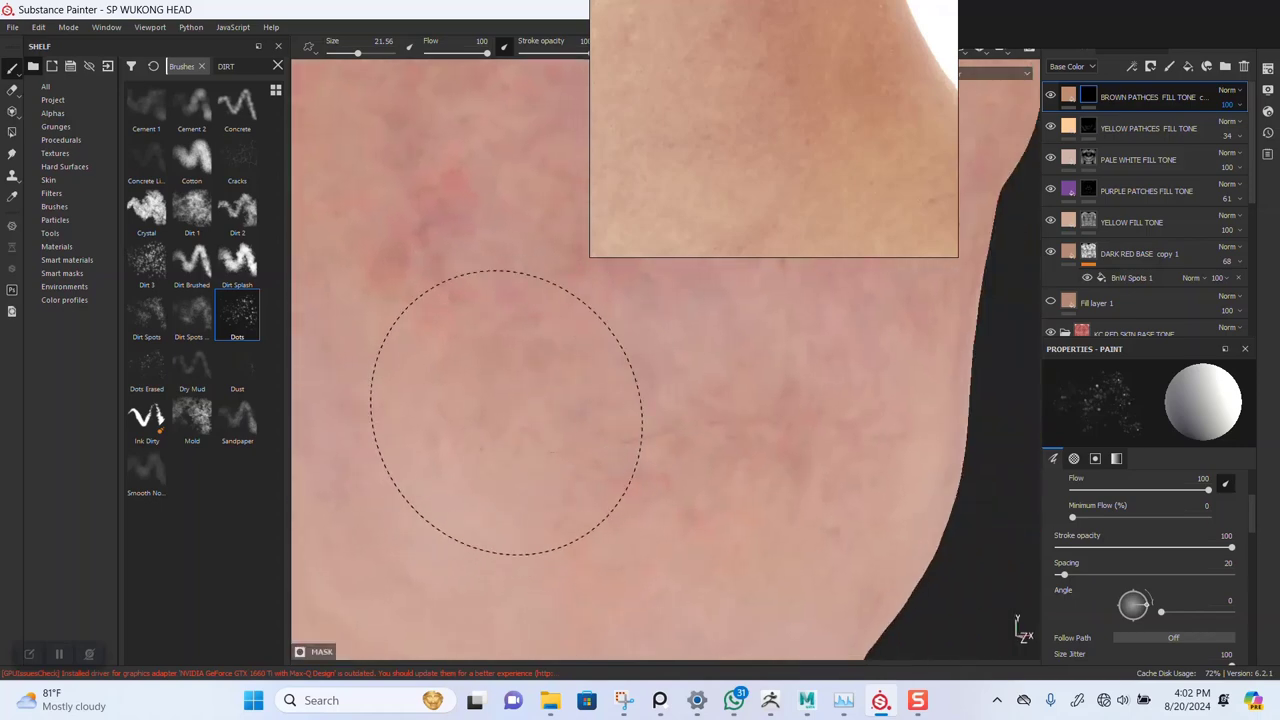
click(663, 438)
key(ctrl)
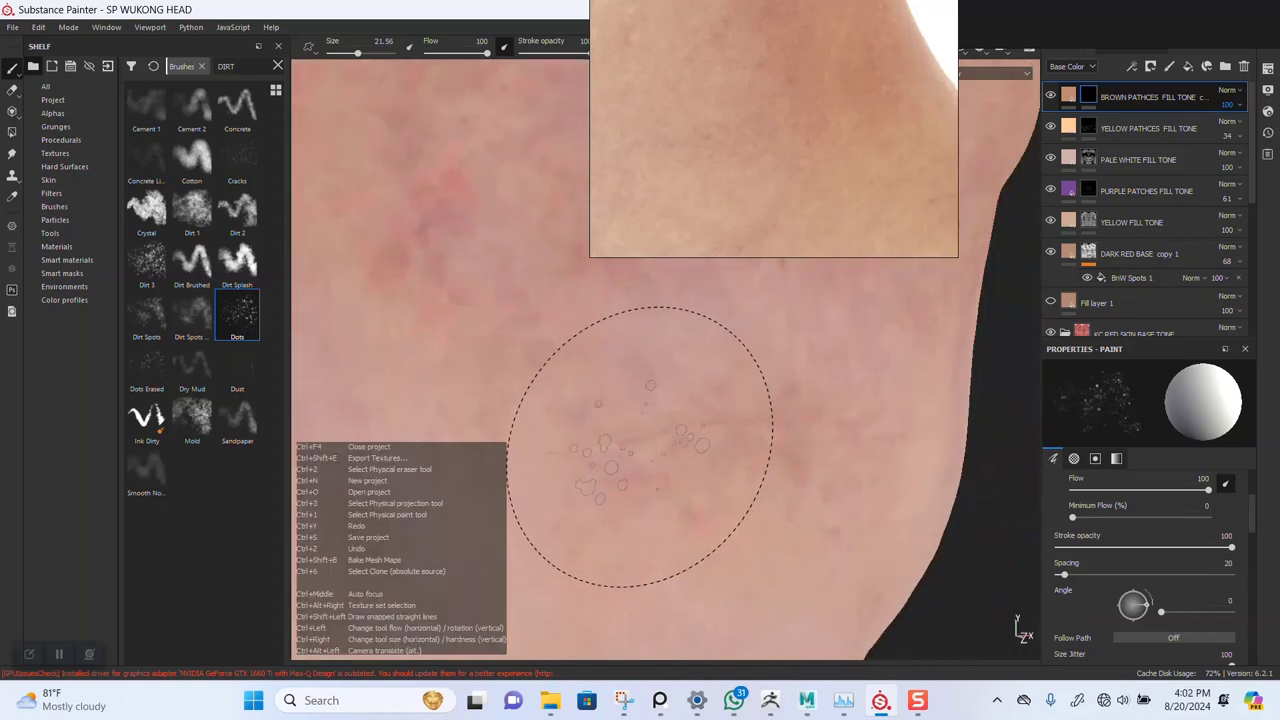
key(ctrl+z)
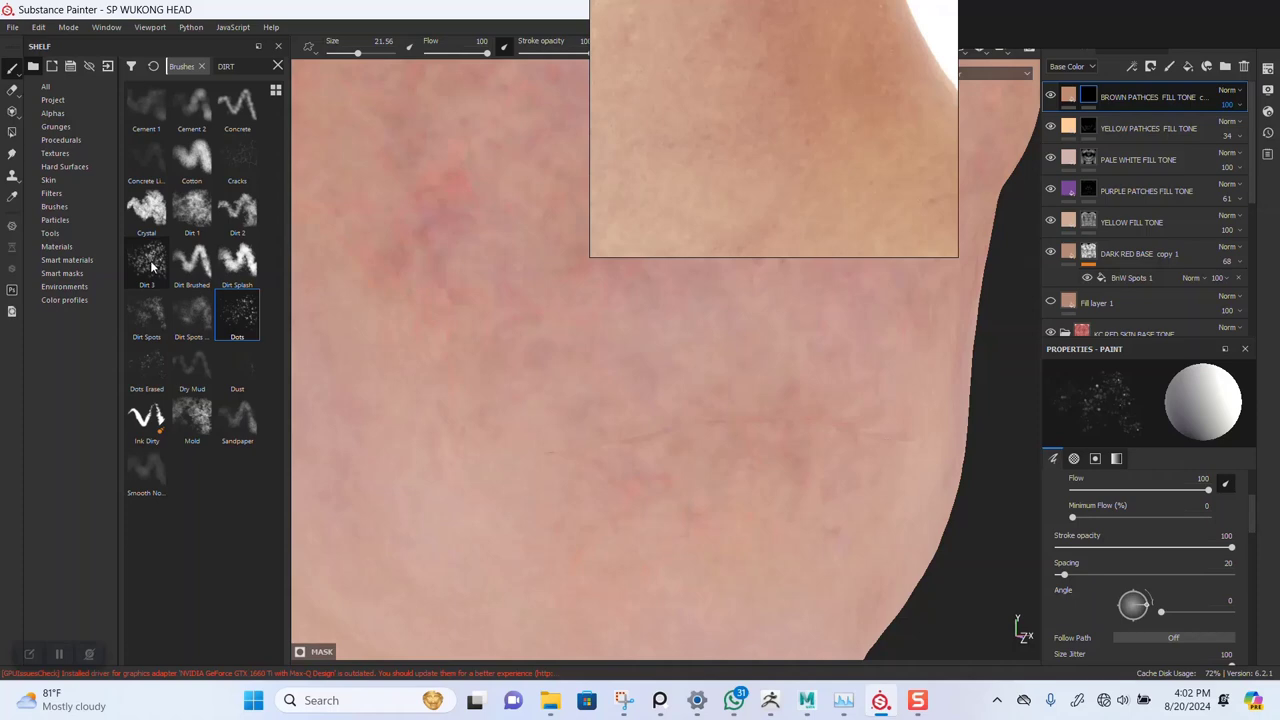
Switch to the Dirt Spots brush at size 12.75 for painting the brown patches mask around the mouth and chin
click(199, 322)
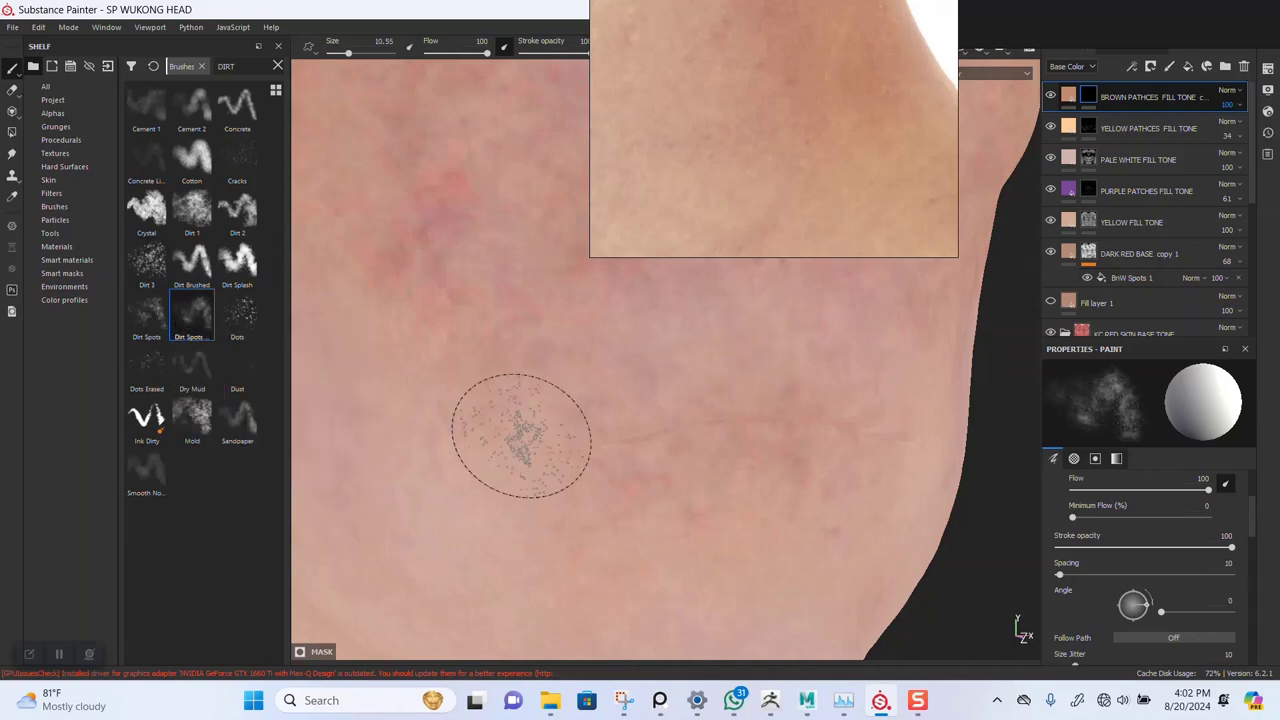
mouse_move(524, 440)
alt+right_down()
mouse_move(546, 480)
mouse_move(640, 496)
alt+right_up()
mouse_move(548, 450)
alt+mouse_down()
mouse_move(654, 477)
mouse_move(641, 468)
alt+mouse_up()
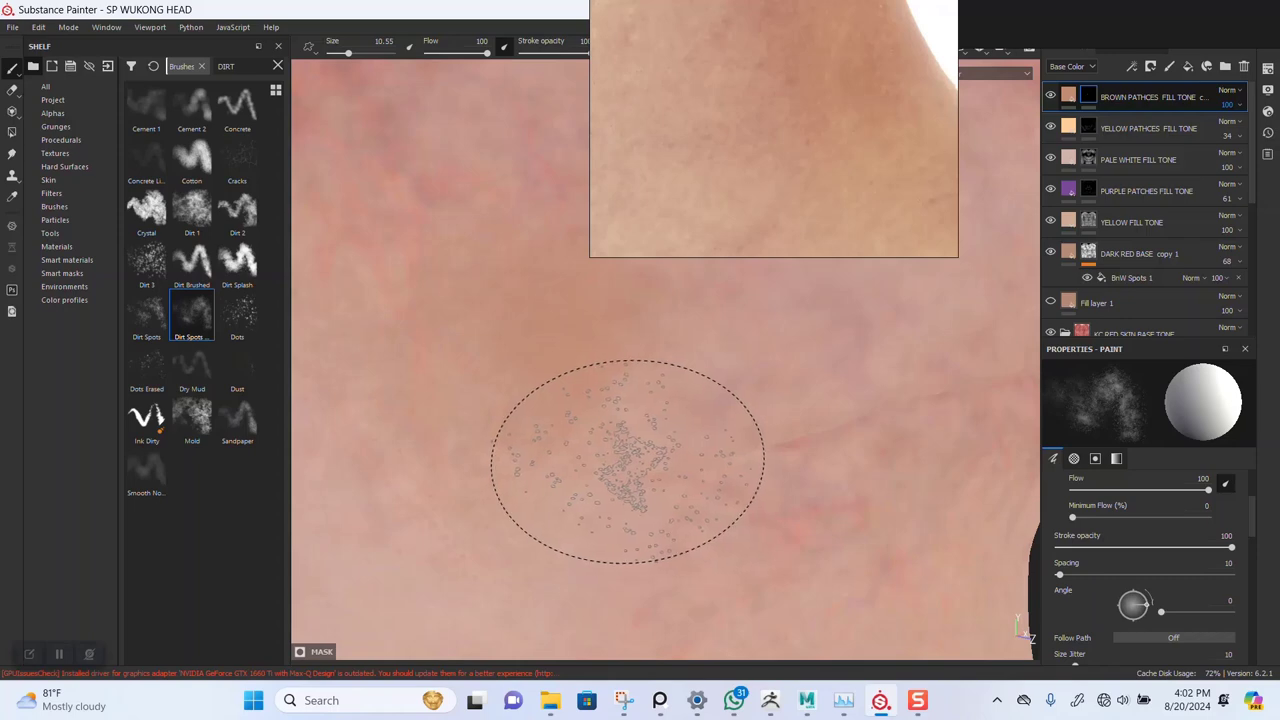
alt+right_drag(612, 472, 586, 445)
alt+middle_drag(586, 445, 666, 446)
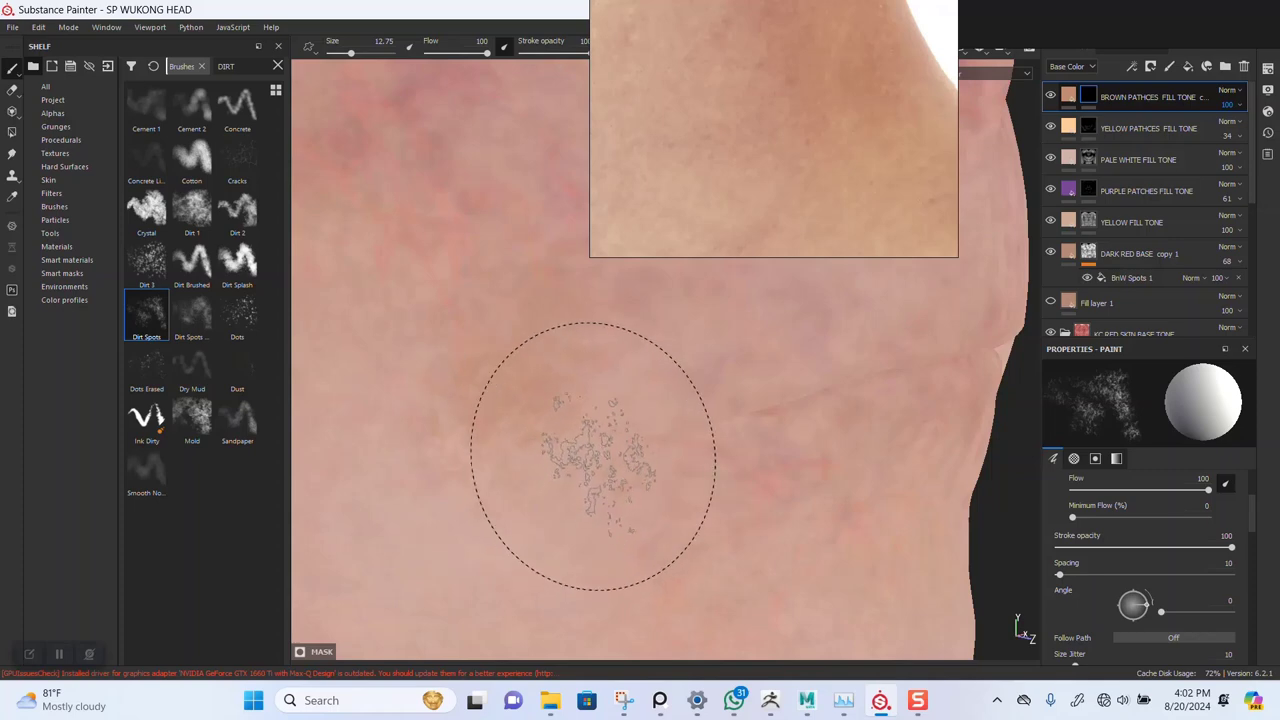
scroll(546, 420, down, 2)
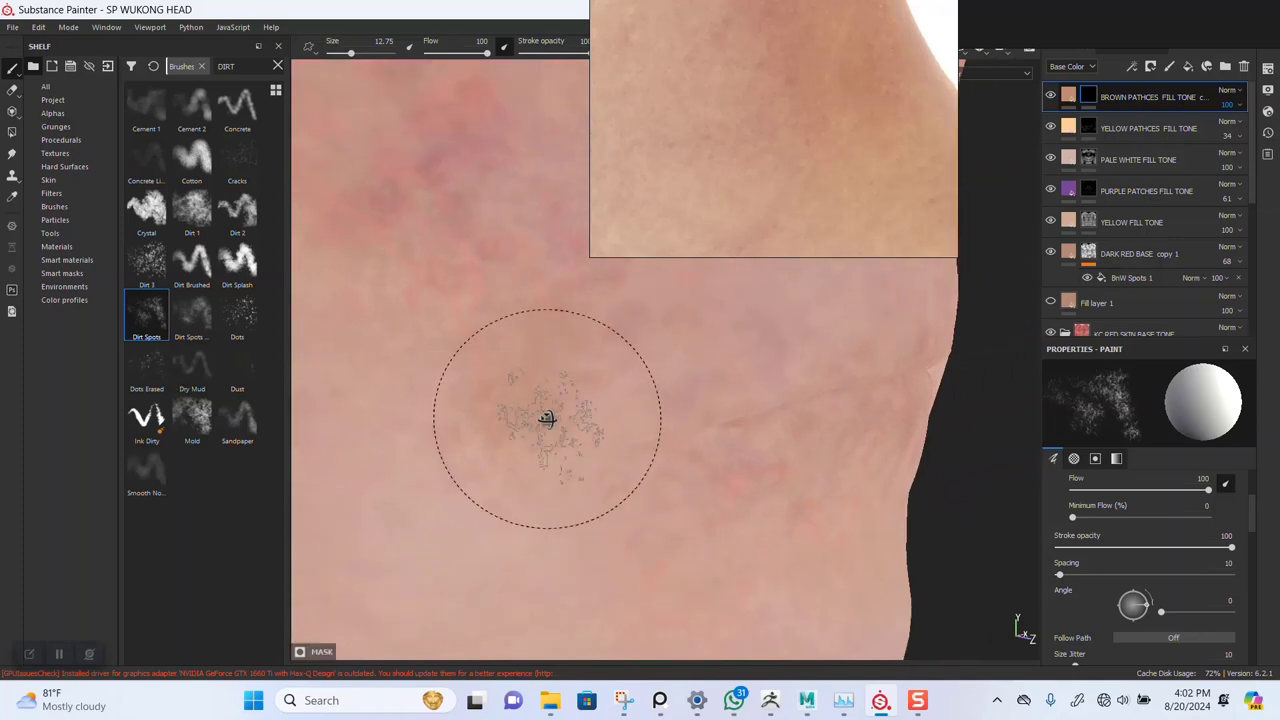
alt+drag(547, 420, 554, 428)
scroll(556, 430, up, 2)
alt+right_drag(620, 463, 614, 263)
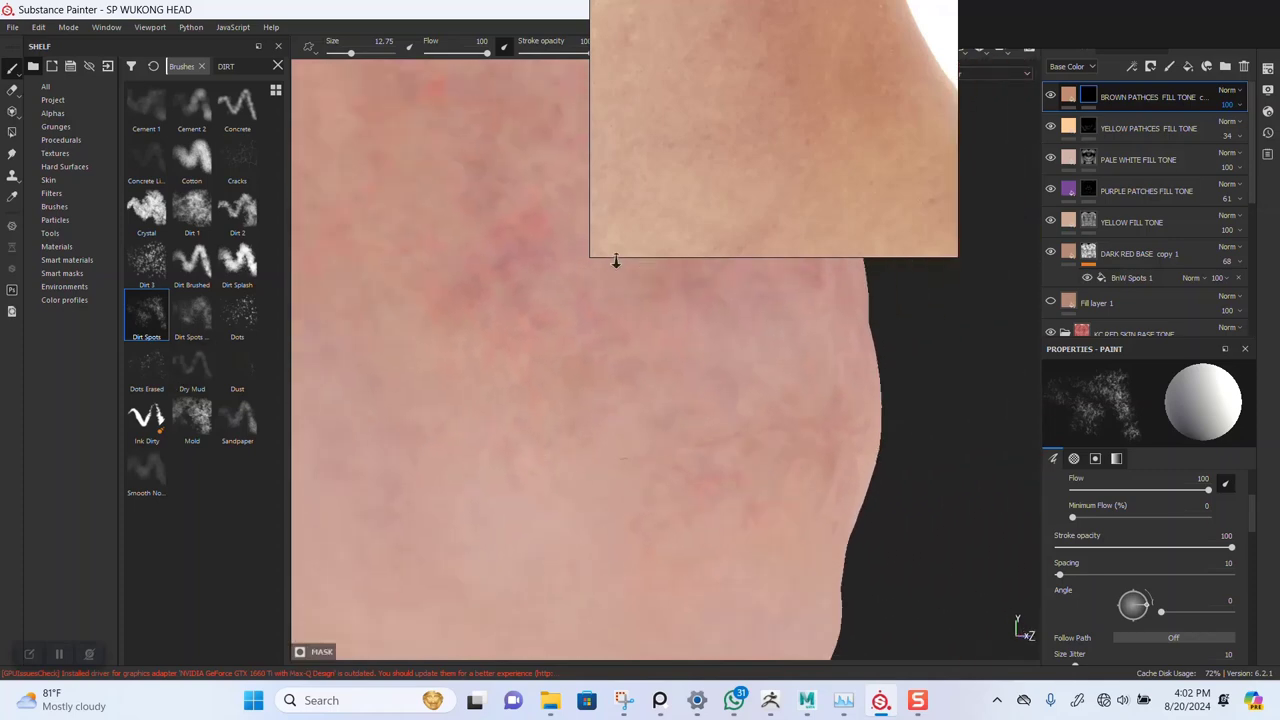
mouse_move(600, 430)
alt+right_down()
mouse_move(574, 383)
mouse_move(574, 320)
alt+right_up()
alt+drag(609, 403, 660, 400)
Move the reference photo off the model, turn on symmetry painting and set the Dirt Spots brush size to 19.11
drag(673, 163, 918, 163)
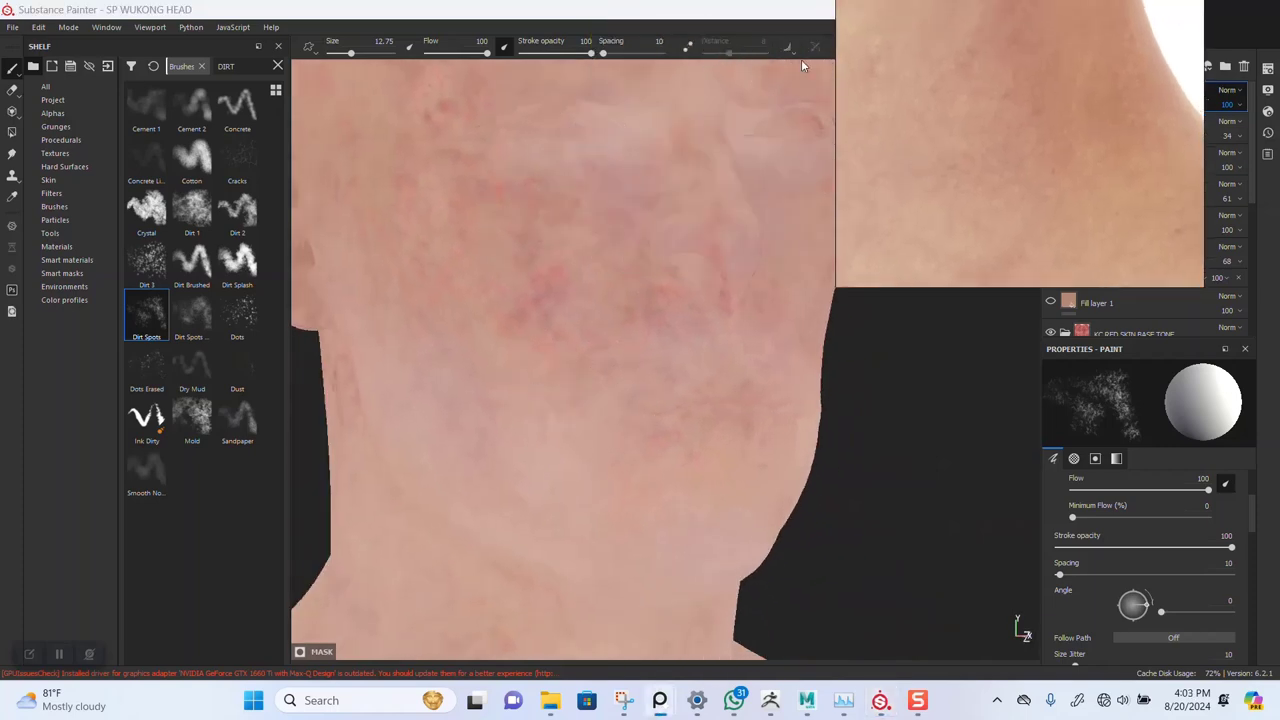
right_drag(850, 92, 976, 94)
click(843, 51)
alt+drag(726, 314, 653, 305)
ctrl+right_drag(639, 312, 639, 307)
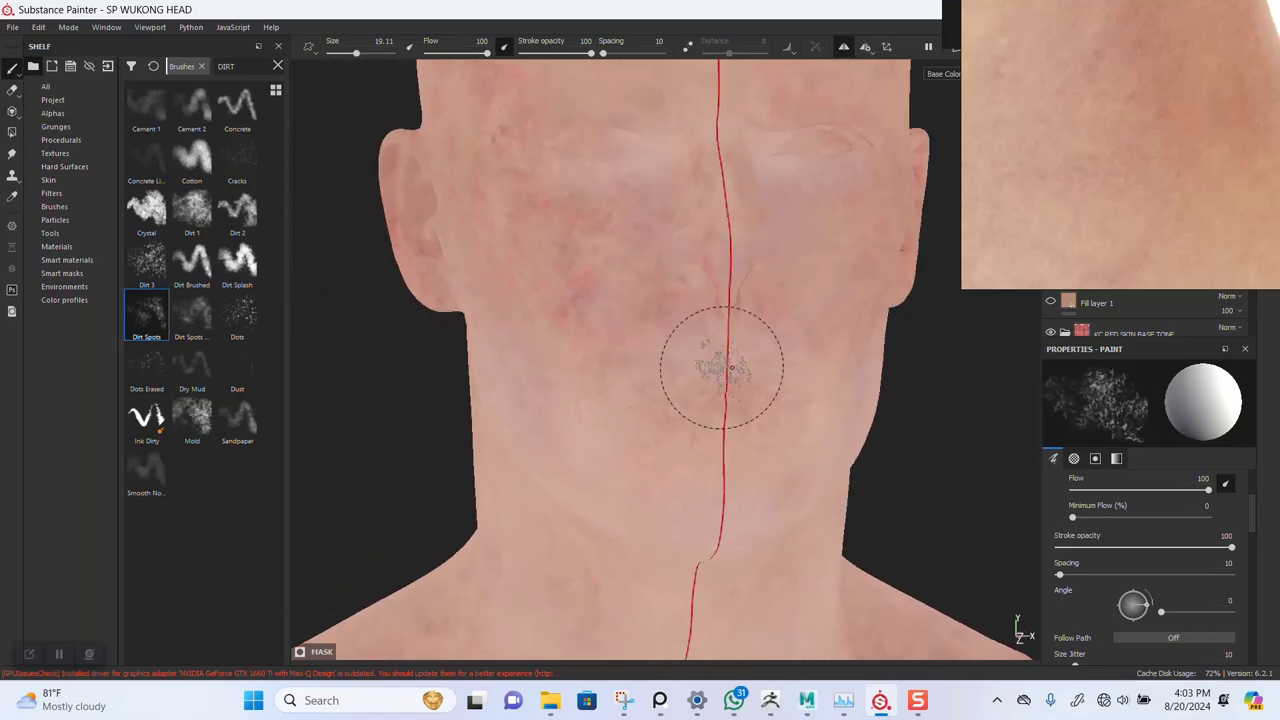
Place the reference board beside the head and frame the front-view face photo in it
drag(1067, 199, 309, 390)
scroll(311, 385, down, 6)
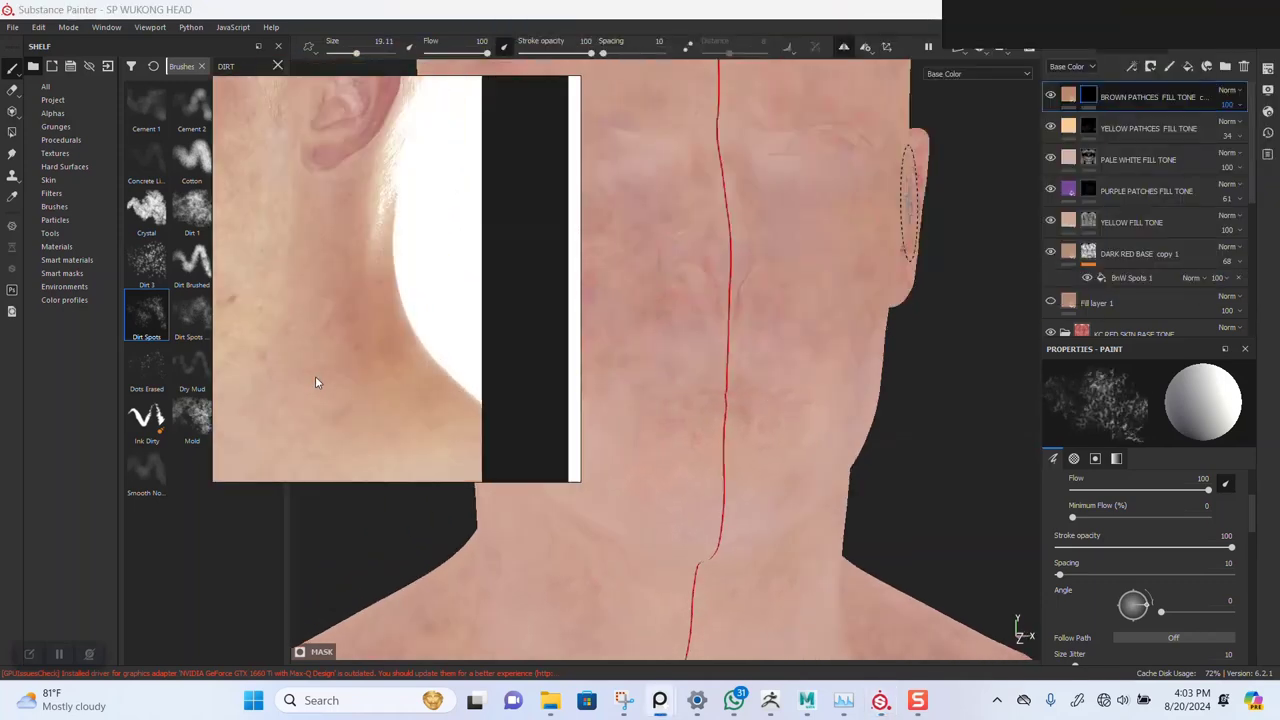
right_drag(341, 355, 267, 328)
middle_drag(269, 317, 382, 277)
drag(382, 282, 222, 283)
scroll(277, 325, down, 3)
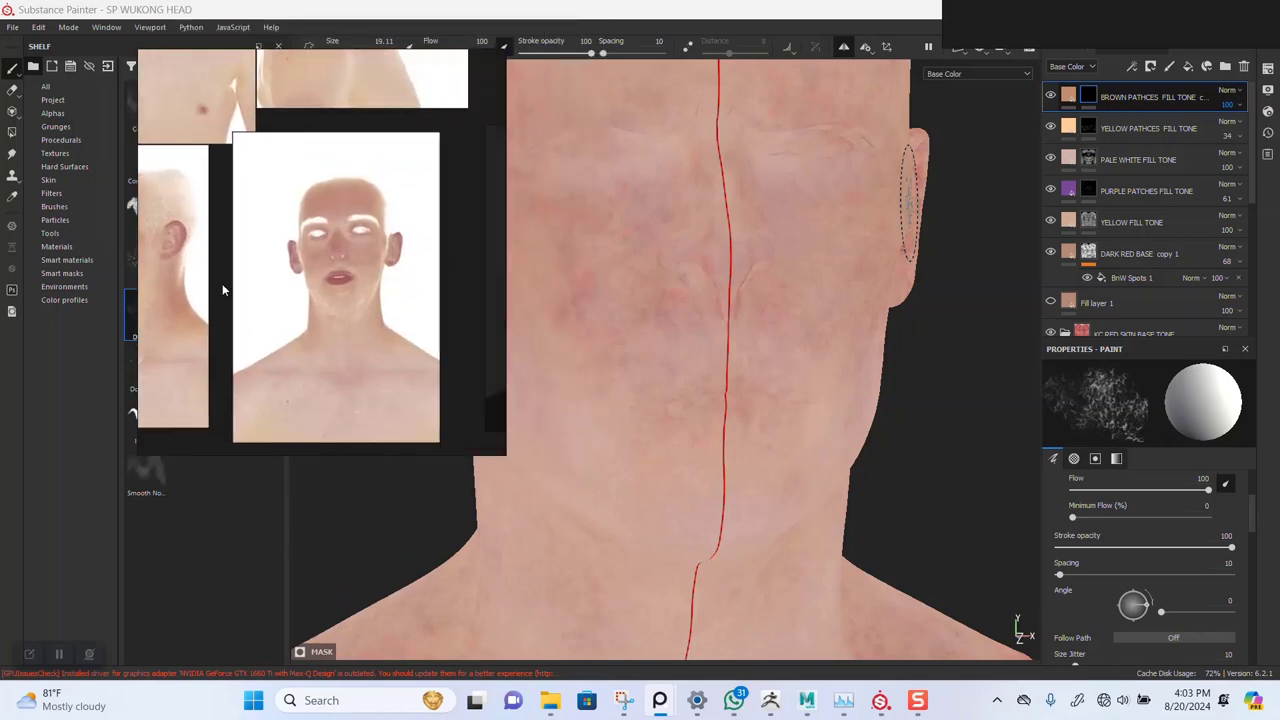
scroll(326, 274, up, 3)
scroll(335, 266, up, 1)
middle_drag(355, 250, 291, 267)
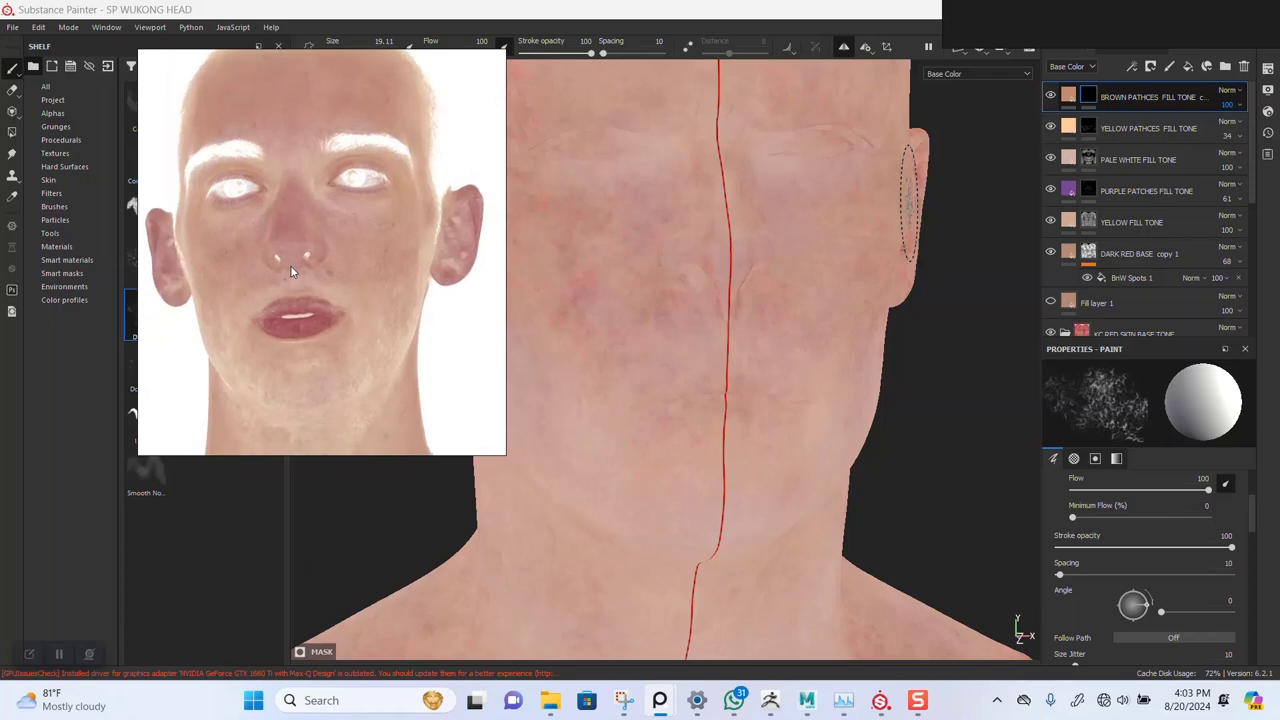
Paint brown patches symmetrically across the forehead on the brown patches mask, following the reference face
alt+drag(662, 372, 782, 251)
scroll(802, 273, up, 1)
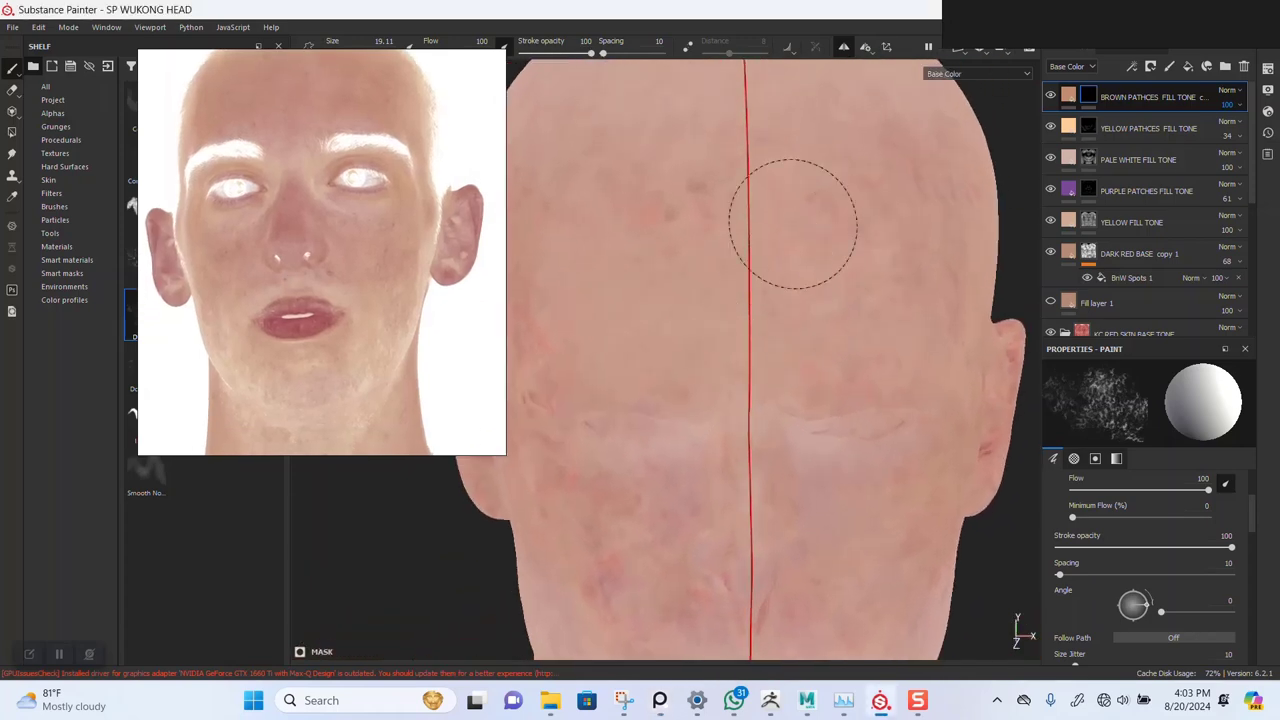
scroll(698, 279, up, 1)
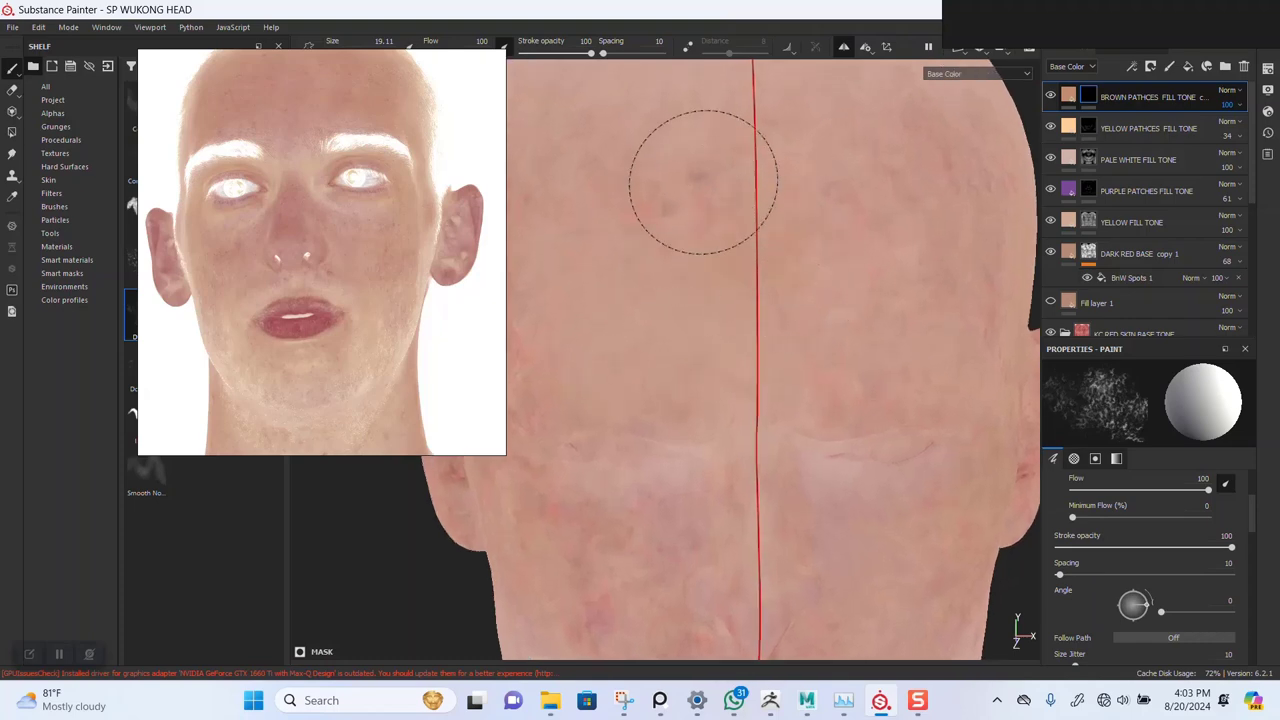
alt+drag(650, 290, 695, 212)
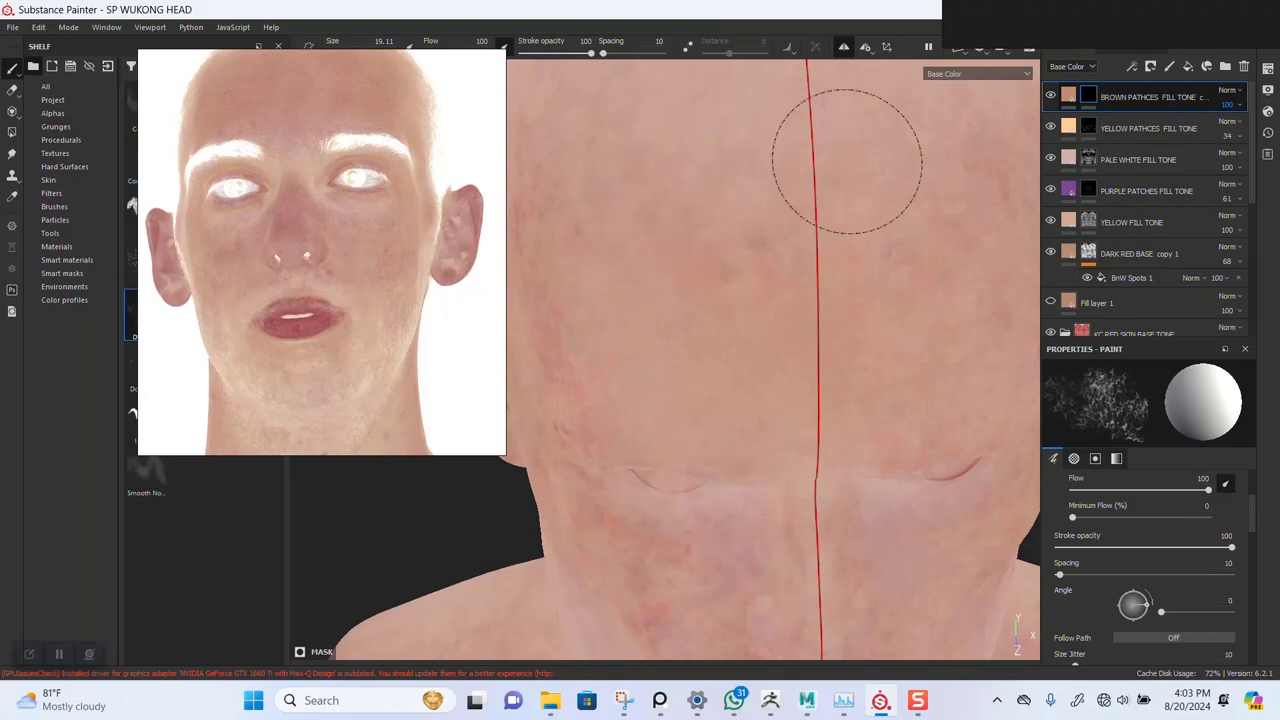
scroll(836, 200, down, 3)
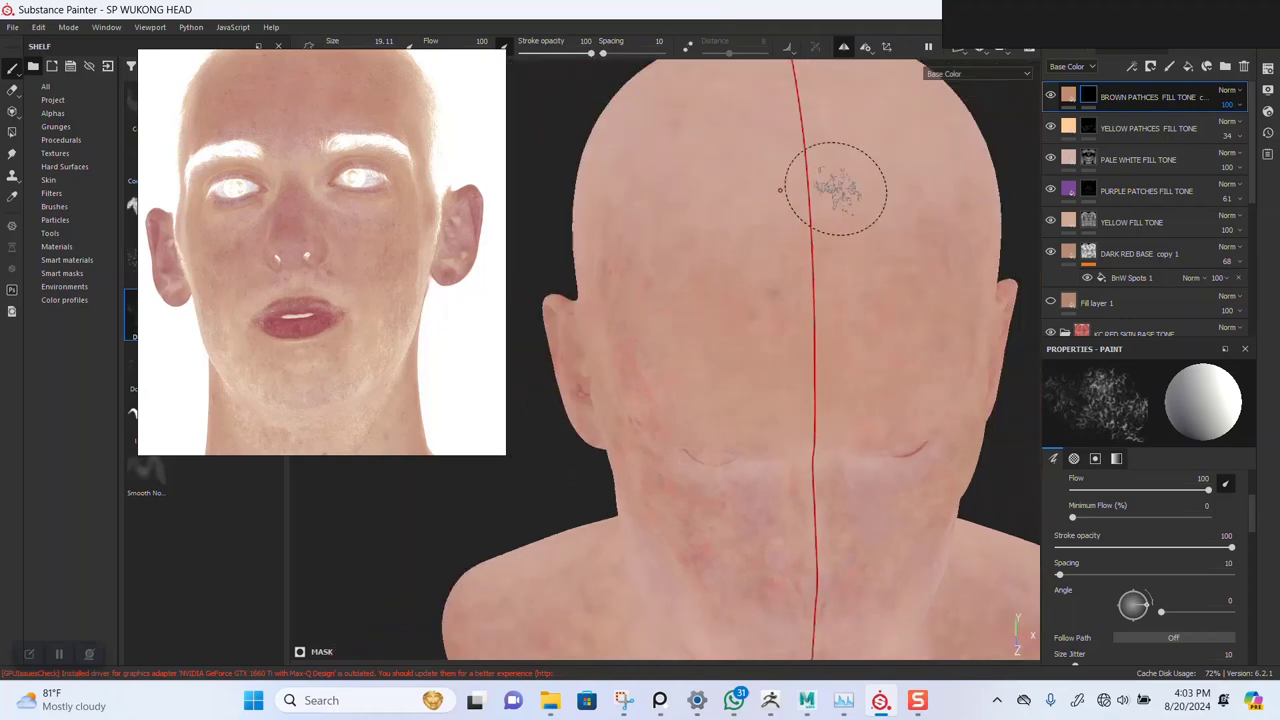
alt+middle_drag(823, 386, 725, 326)
alt+drag(725, 360, 741, 290)
alt+middle_drag(869, 280, 769, 246)
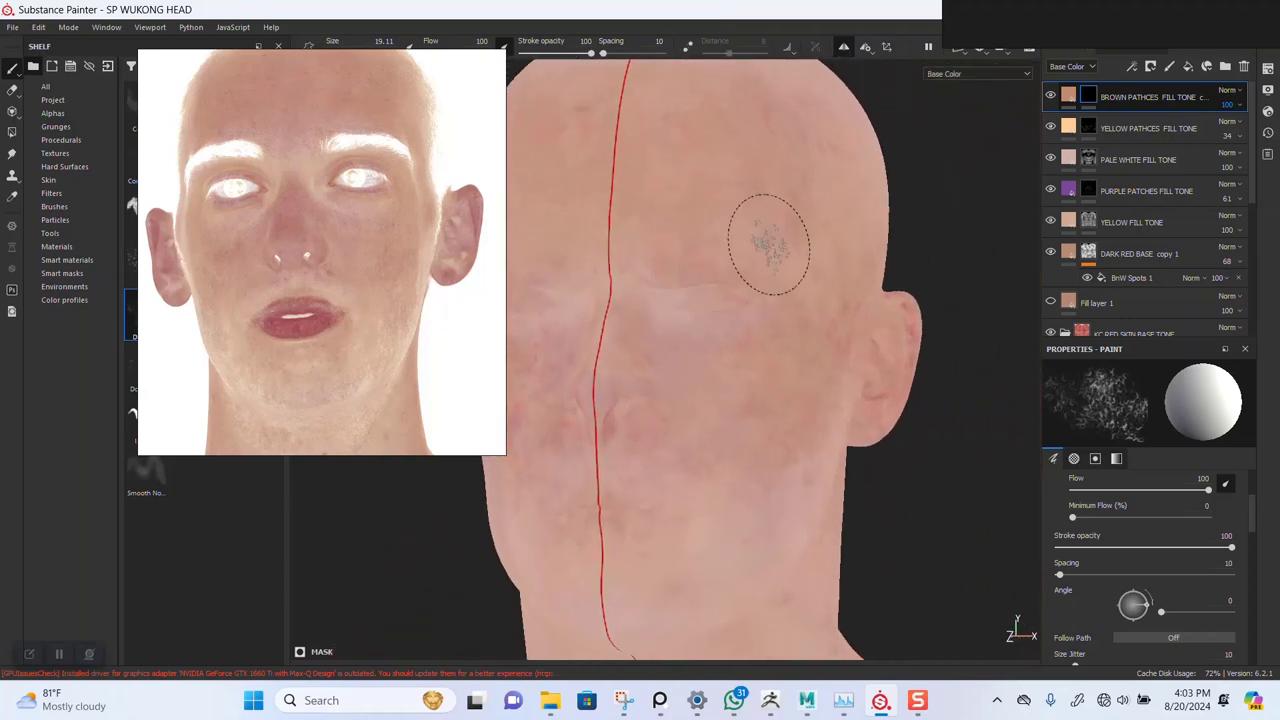
Paint brown patches over the temple, upper cheek and side of the head on the brown patches mask
alt+drag(769, 246, 770, 283)
alt+drag(673, 190, 677, 391)
alt+drag(689, 280, 773, 267)
scroll(773, 267, up, 3)
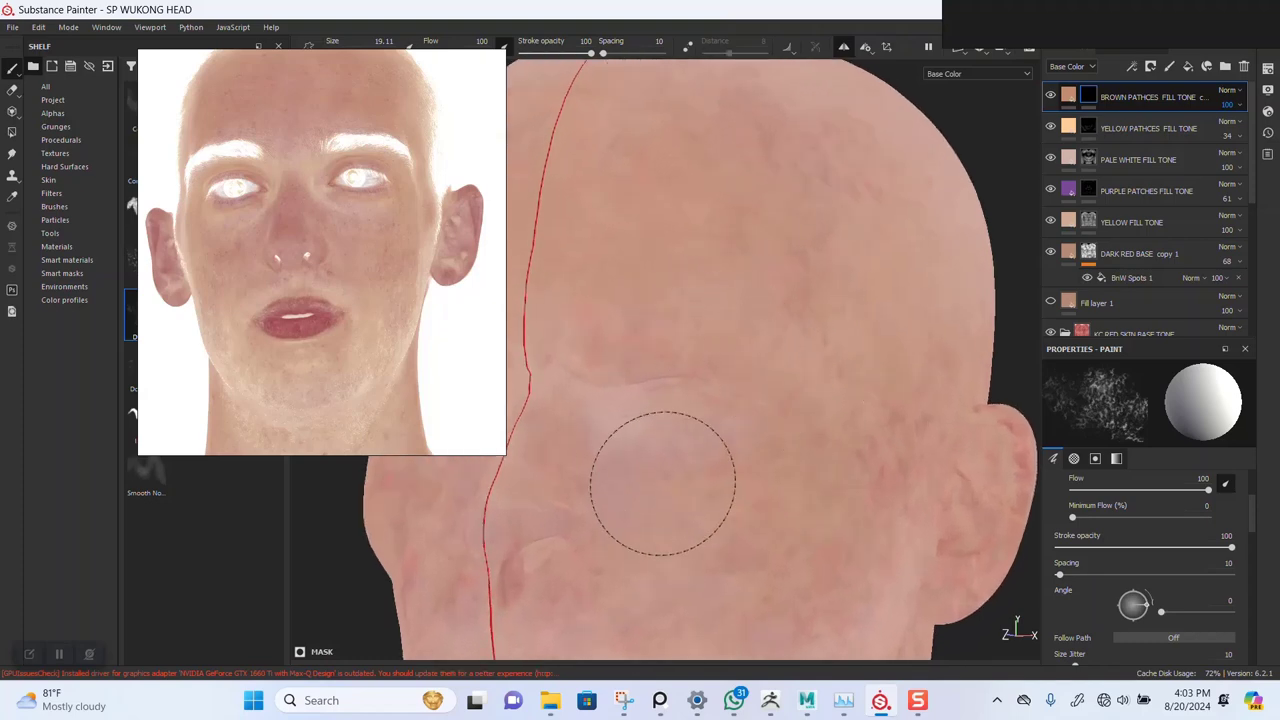
alt+right_drag(815, 320, 825, 240)
alt+middle_drag(828, 425, 823, 311)
alt+drag(823, 311, 745, 335)
alt+middle_drag(825, 346, 640, 368)
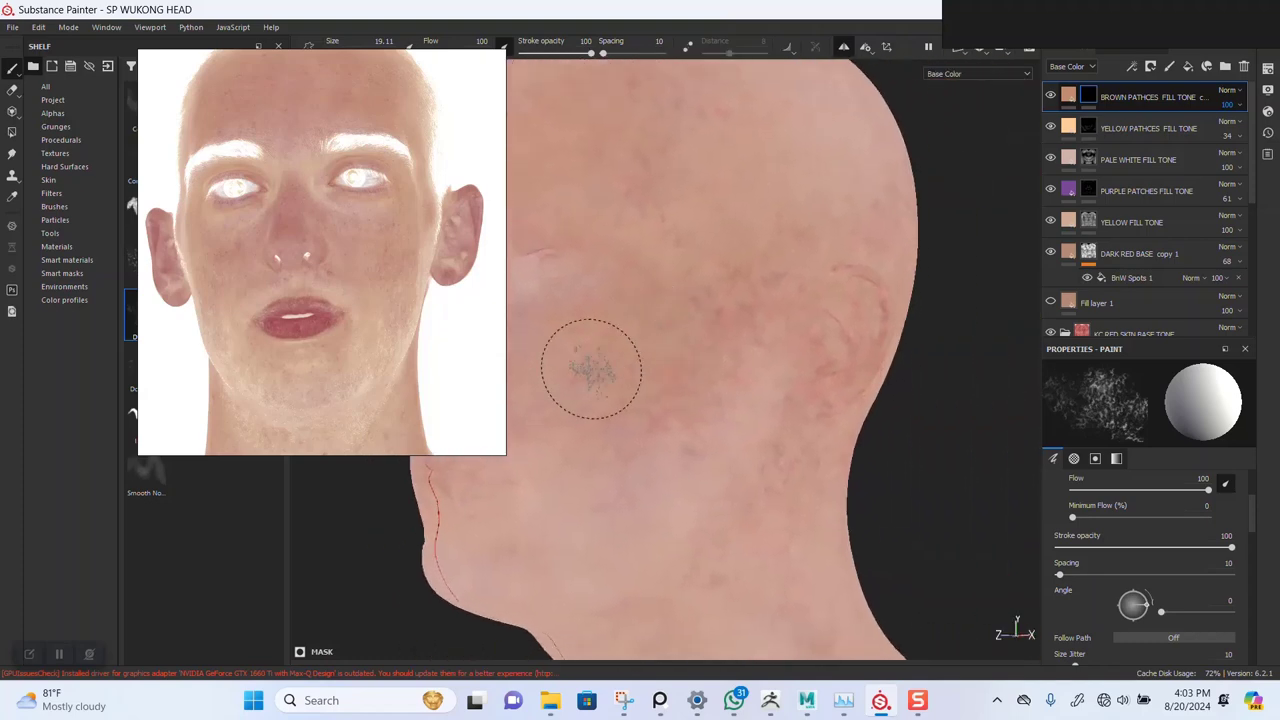
Show the neck in the reference photo, enlarge the brush to 28.86 and paint brown patches down the side of the neck
middle_drag(331, 441, 351, 272)
alt+right_drag(683, 440, 689, 362)
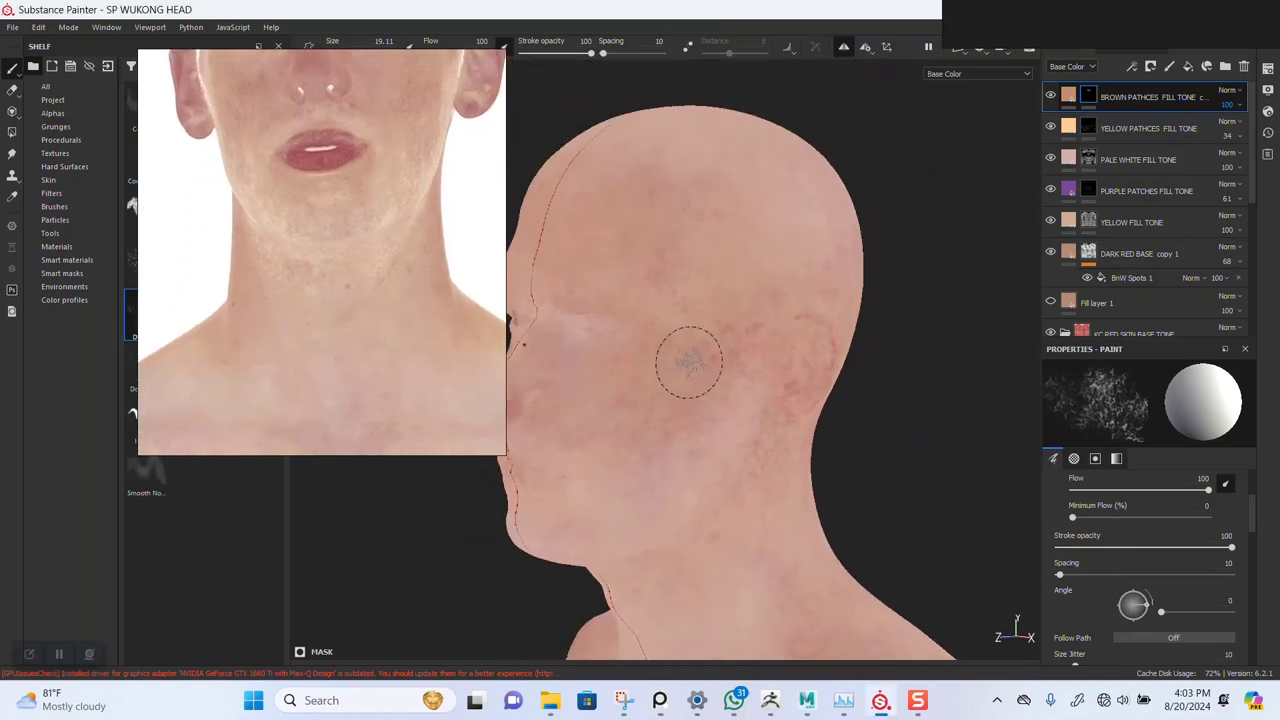
key(bracketright)
key(bracketright)
key(bracketright)
key(bracketright)
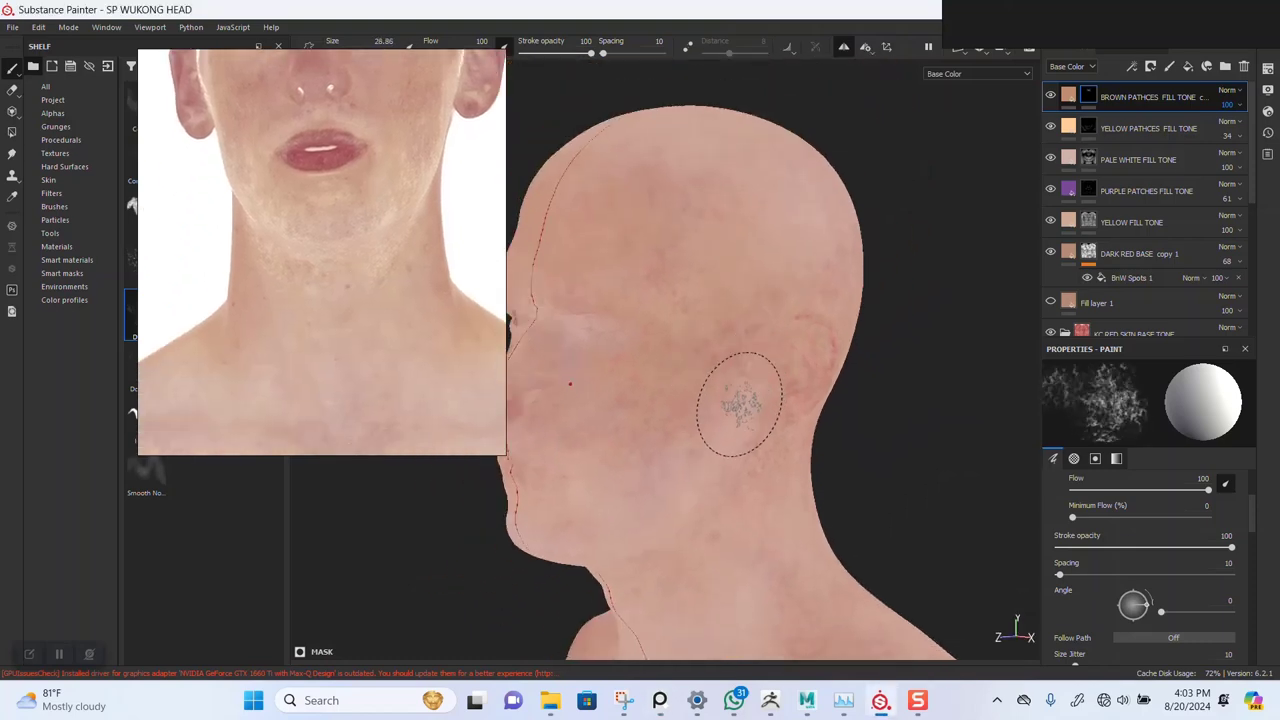
alt+drag(734, 451, 701, 456)
alt+middle_drag(761, 500, 757, 371)
alt+right_drag(757, 371, 818, 470)
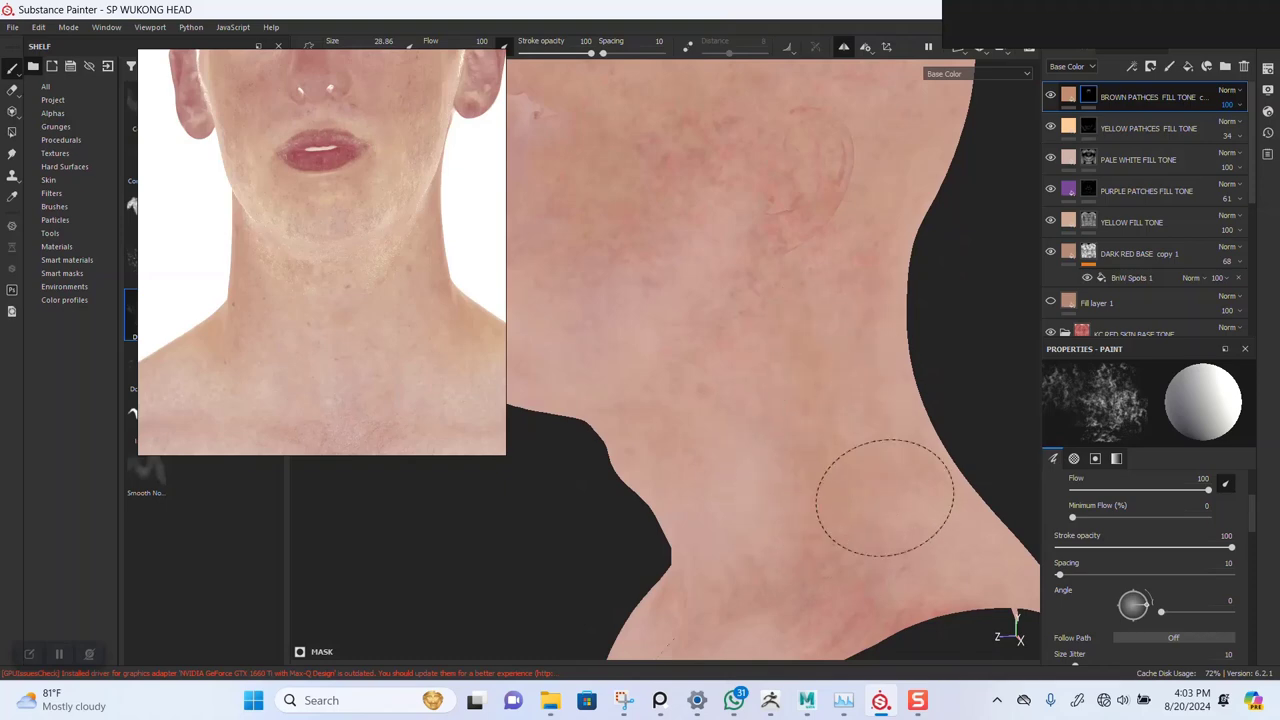
mouse_move(886, 514)
alt+mouse_down()
mouse_move(863, 437)
mouse_move(891, 414)
mouse_move(813, 437)
alt+mouse_up()
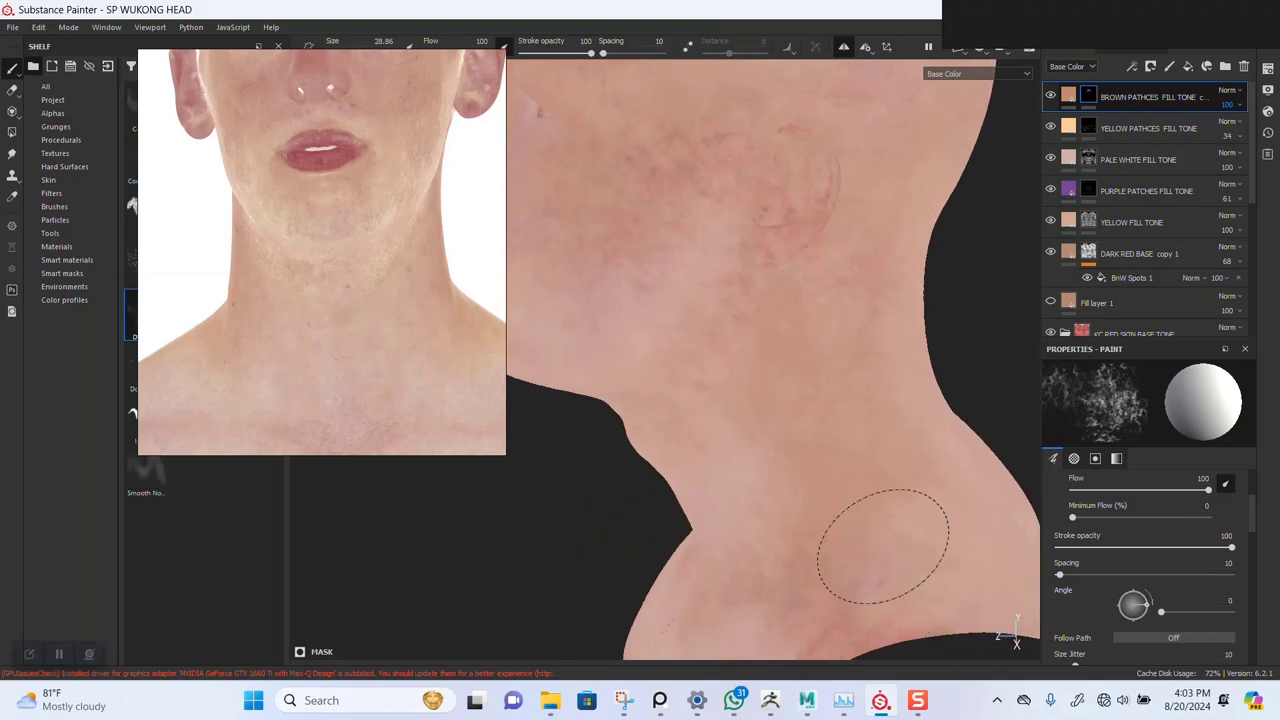
scroll(865, 318, down, 4)
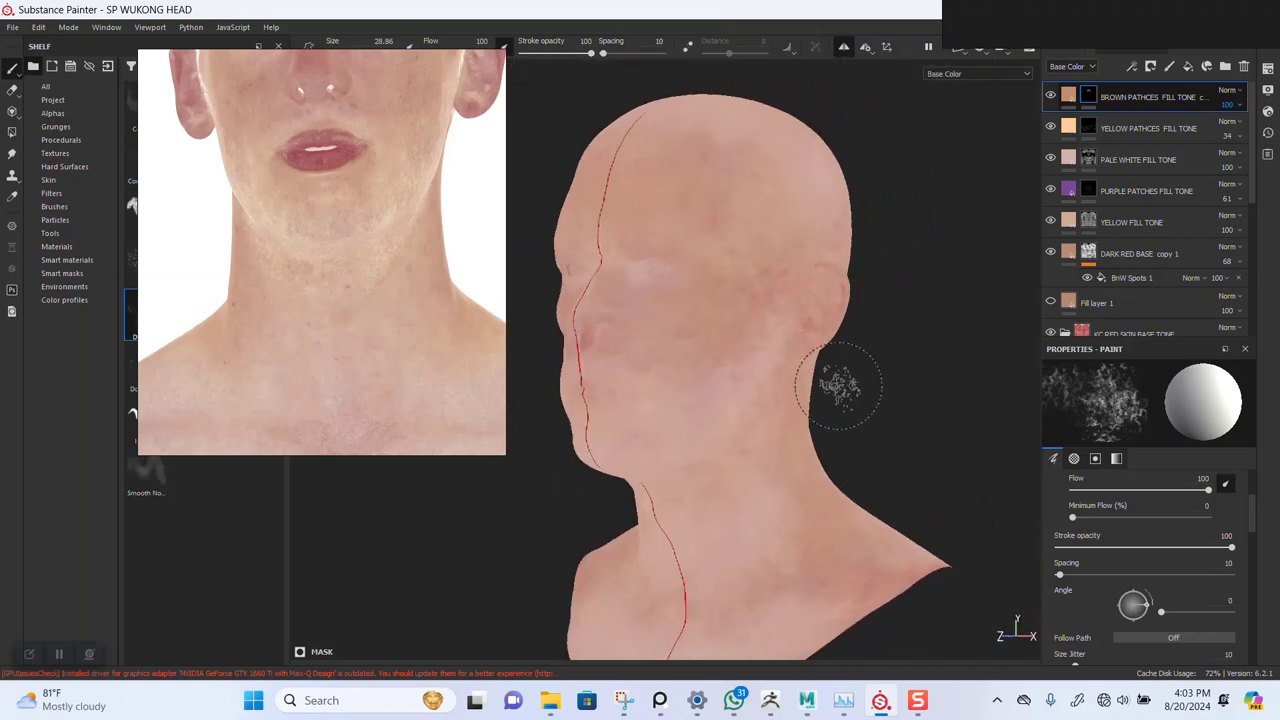
Consult the chest area of the reference photo and extend the brown patches over the neck and shoulders
middle_drag(366, 392, 422, 322)
alt+drag(826, 422, 880, 410)
alt+drag(820, 377, 880, 385)
alt+middle_drag(815, 391, 837, 391)
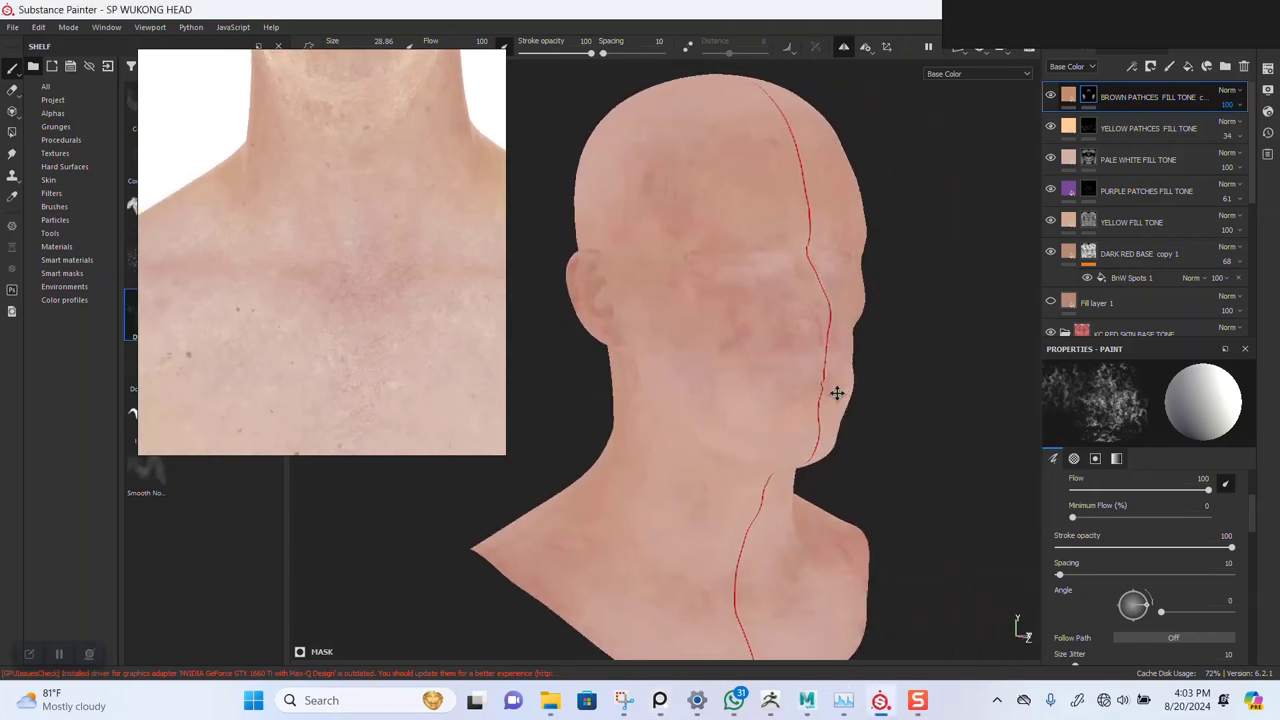
scroll(832, 395, up, 3)
alt+drag(740, 468, 805, 468)
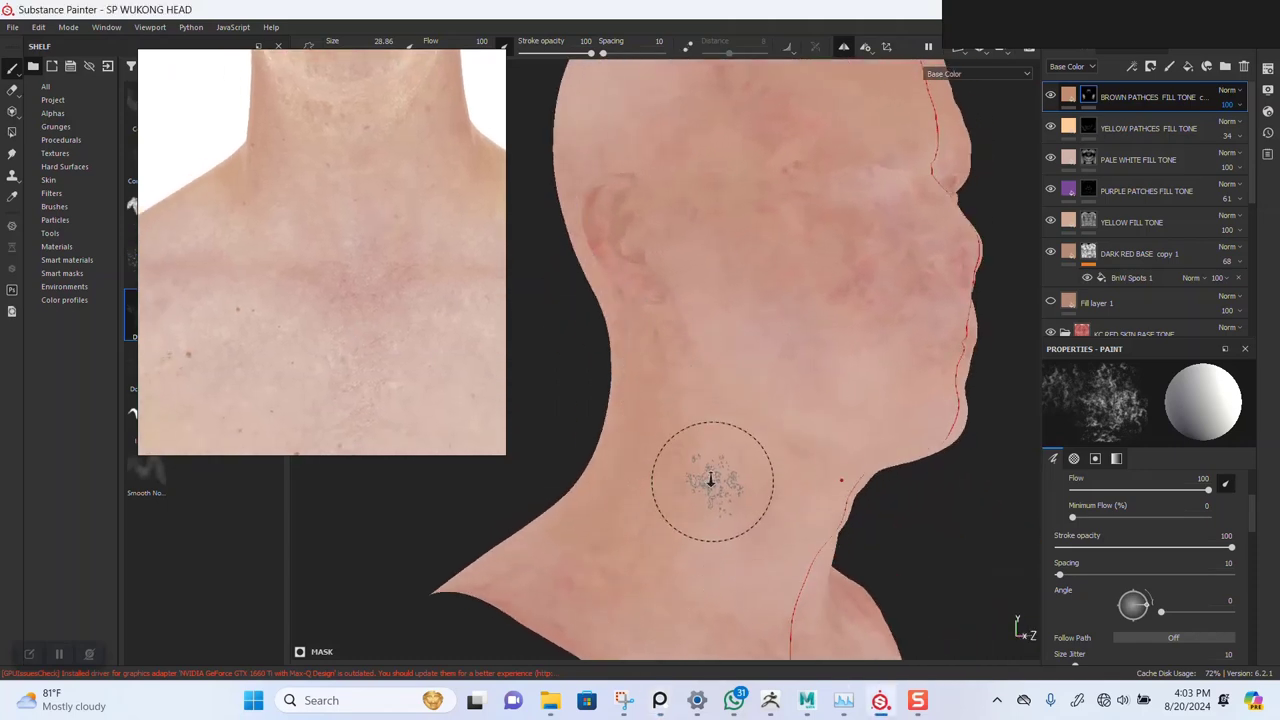
scroll(697, 486, down, 2)
scroll(245, 249, up, 5)
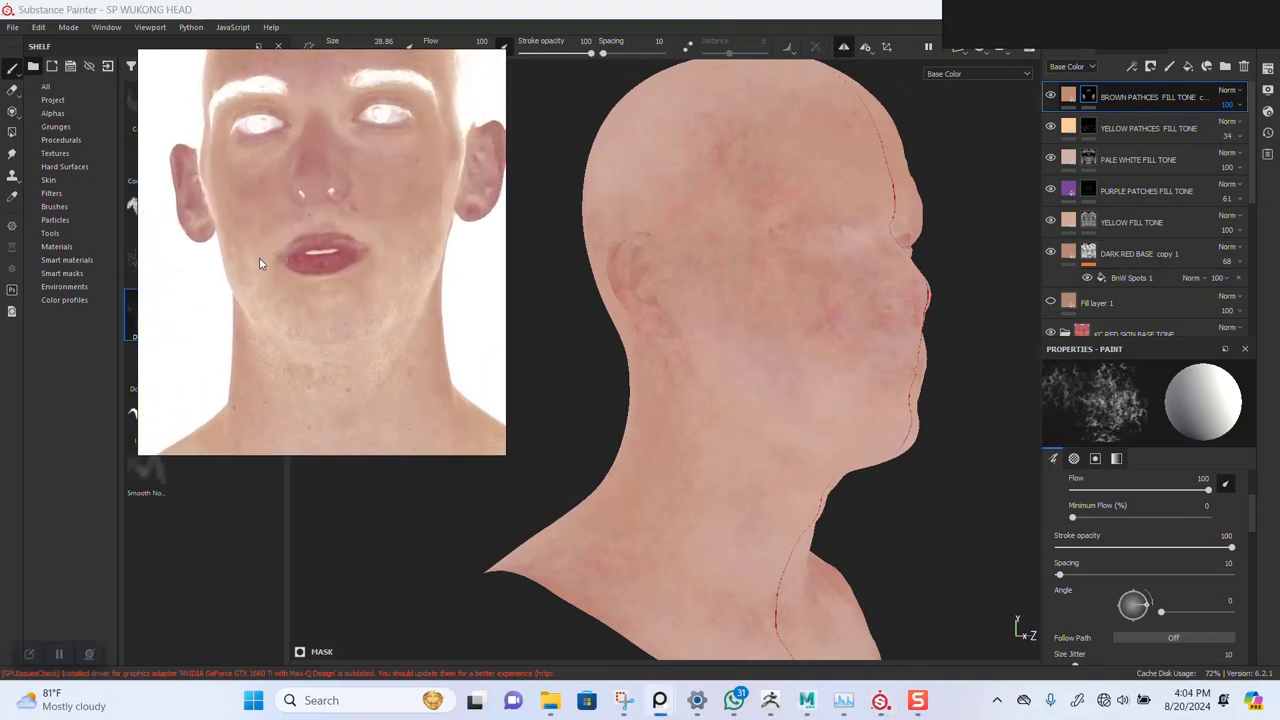
Paint brown patches around the nose, mouth and chin, matching the front-view reference face
alt+drag(935, 388, 863, 389)
scroll(766, 510, up, 2)
alt+middle_drag(863, 389, 791, 383)
scroll(868, 441, up, 2)
alt+drag(791, 383, 771, 337)
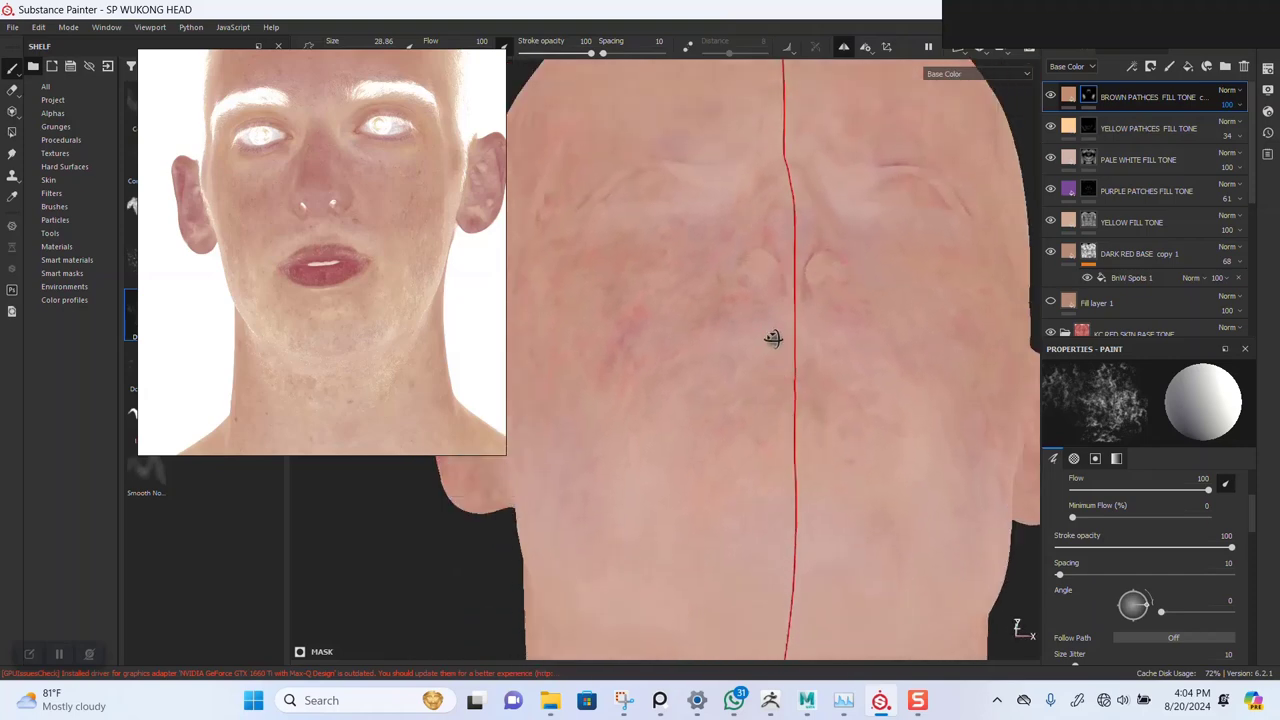
alt+right_drag(771, 337, 774, 400)
alt+middle_drag(774, 400, 797, 449)
alt+drag(797, 449, 781, 460)
alt+right_drag(781, 460, 781, 525)
mouse_move(781, 525)
alt+mouse_down()
mouse_move(765, 455)
mouse_move(694, 463)
alt+mouse_up()
alt+right_drag(667, 458, 771, 257)
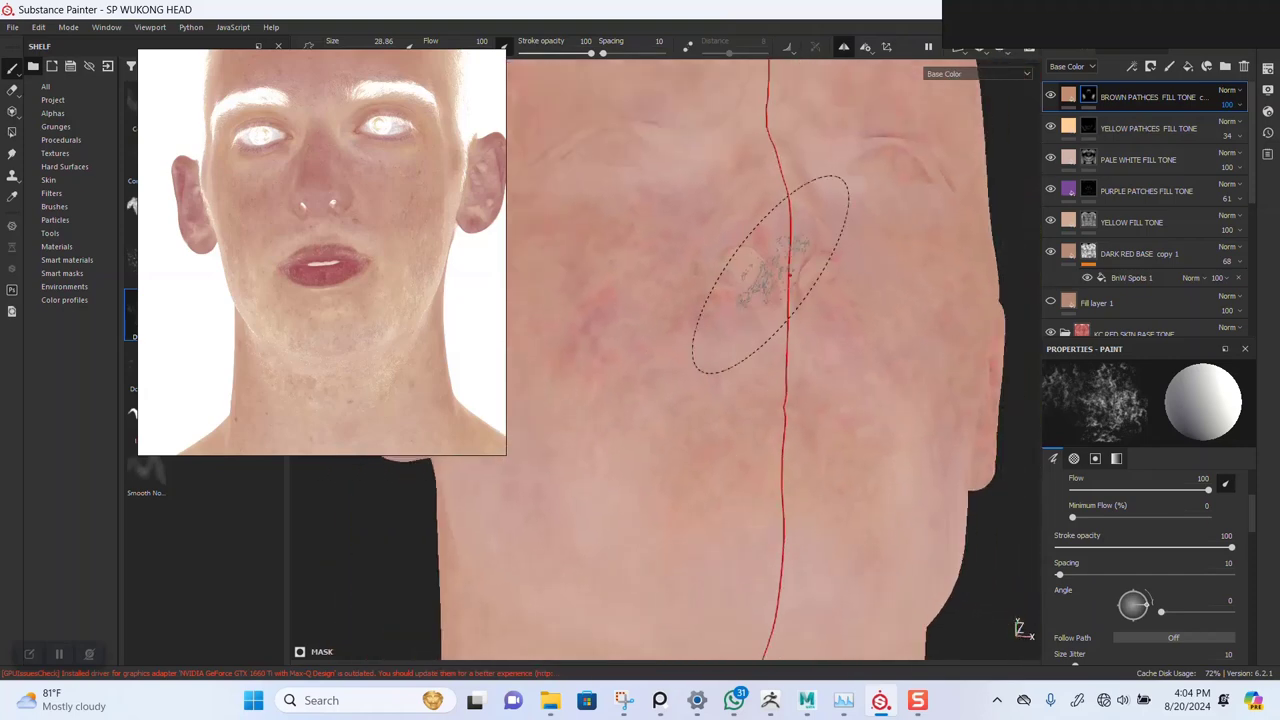
Paint brown patches over the cheek and the area in front of the ear
alt+drag(771, 257, 737, 294)
alt+right_drag(737, 294, 728, 375)
alt+middle_drag(728, 375, 749, 414)
alt+drag(749, 414, 715, 400)
mouse_move(715, 400)
alt+middle_down()
mouse_move(774, 381)
mouse_move(763, 340)
alt+middle_up()
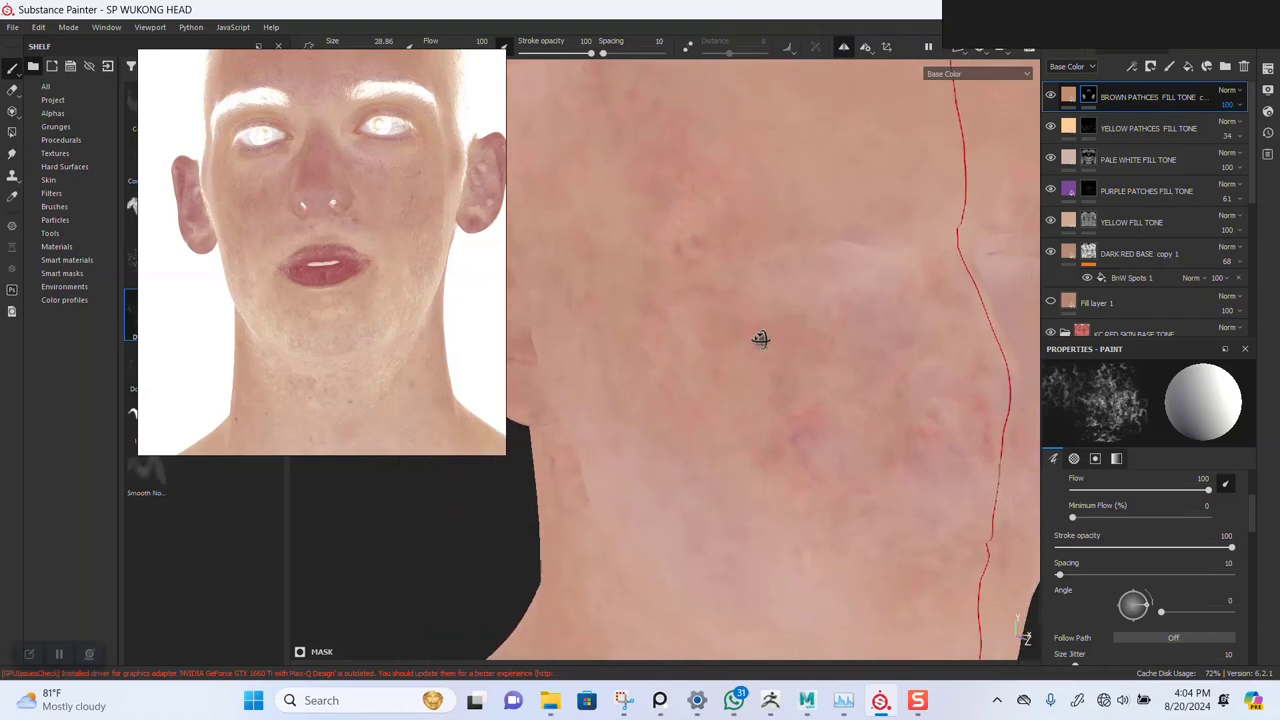
alt+drag(763, 340, 700, 328)
alt+middle_drag(700, 328, 760, 331)
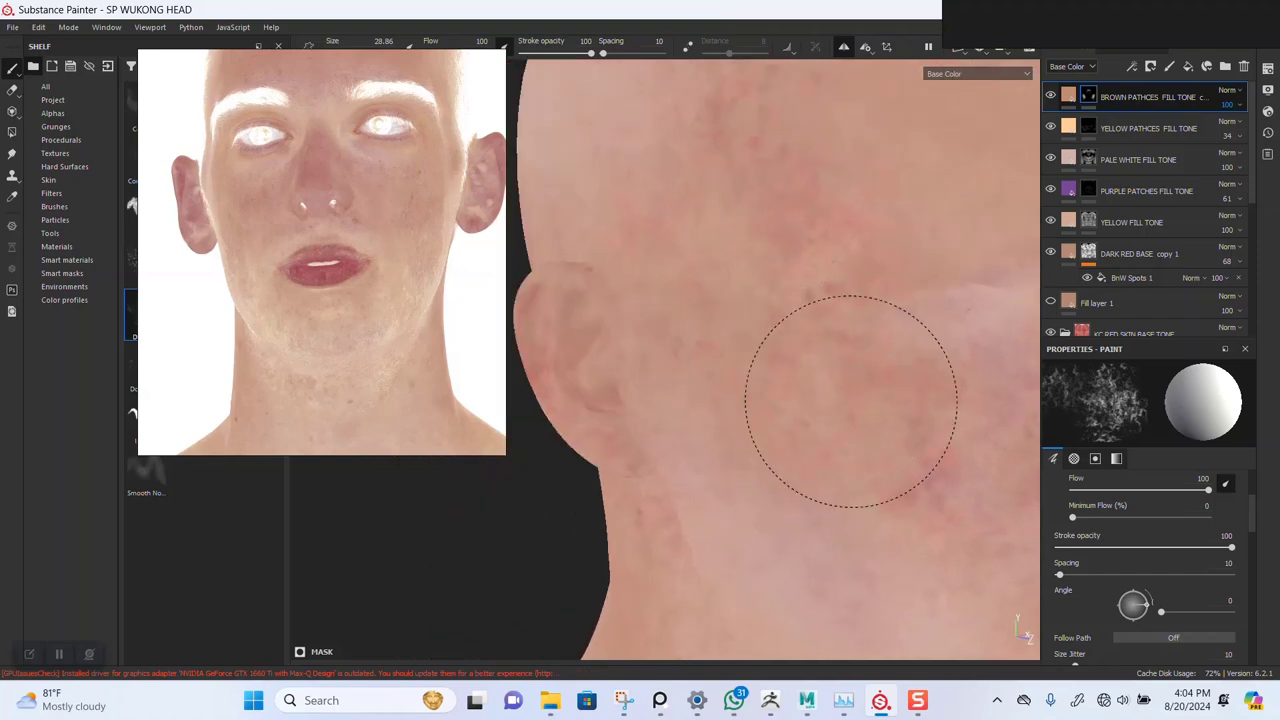
Display the full material on the model and compare the head with the face and neck in the reference photo
mouse_move(828, 543)
alt+mouse_down()
mouse_move(729, 302)
mouse_move(809, 351)
mouse_move(651, 386)
mouse_move(760, 365)
mouse_move(737, 357)
mouse_move(771, 449)
mouse_move(829, 346)
alt+mouse_up()
alt+drag(643, 244, 700, 306)
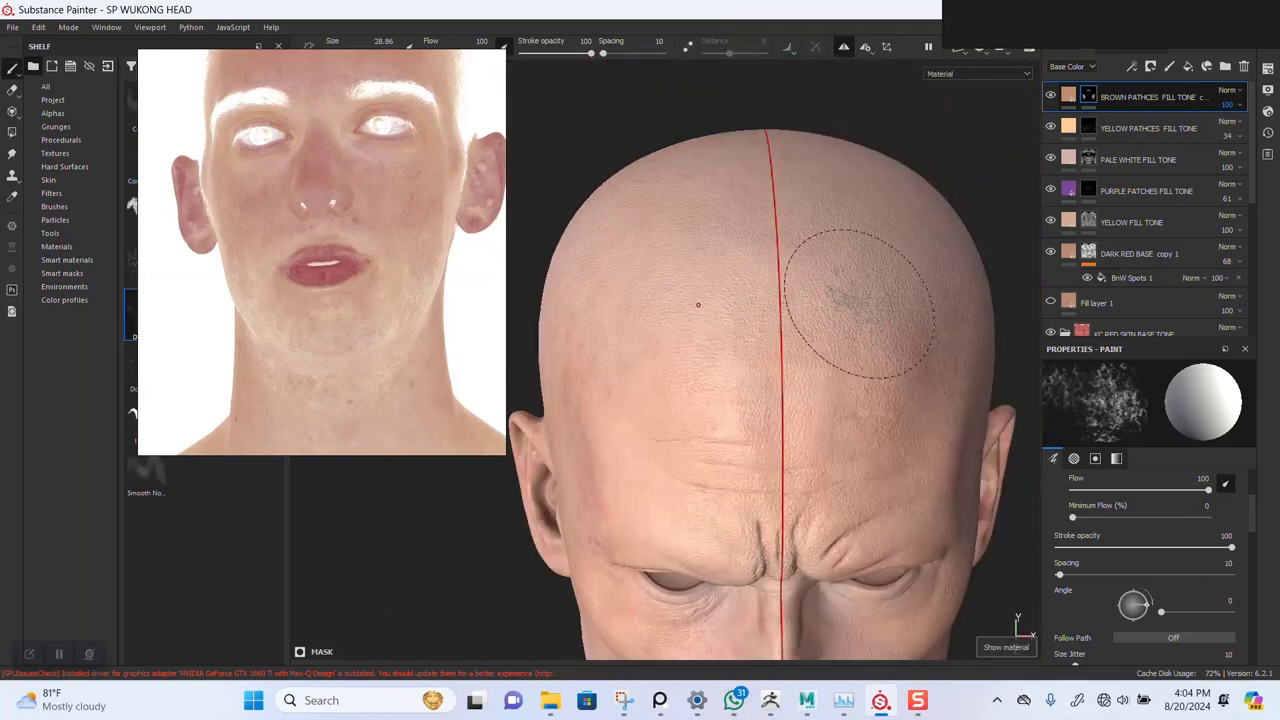
mouse_move(766, 463)
alt+mouse_down()
mouse_move(789, 240)
mouse_move(812, 278)
mouse_move(765, 330)
mouse_move(720, 355)
mouse_move(622, 363)
alt+mouse_up()
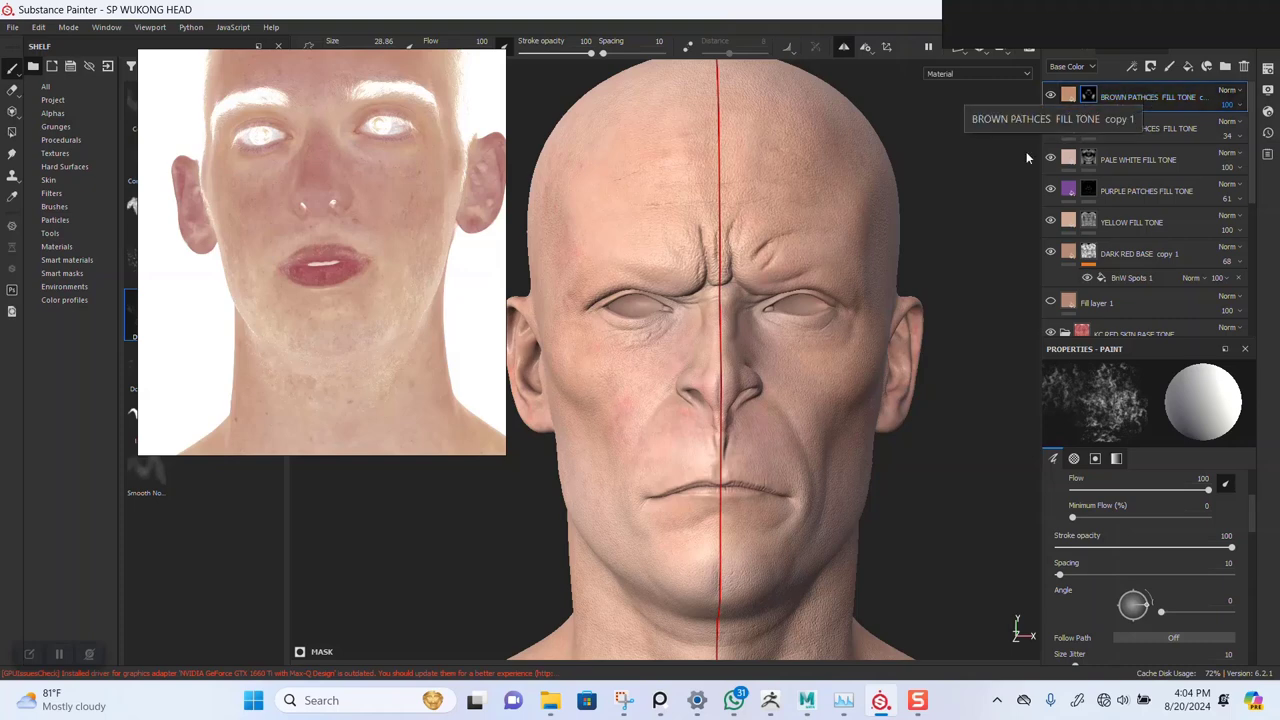
middle_drag(349, 382, 295, 287)
drag(363, 370, 343, 357)
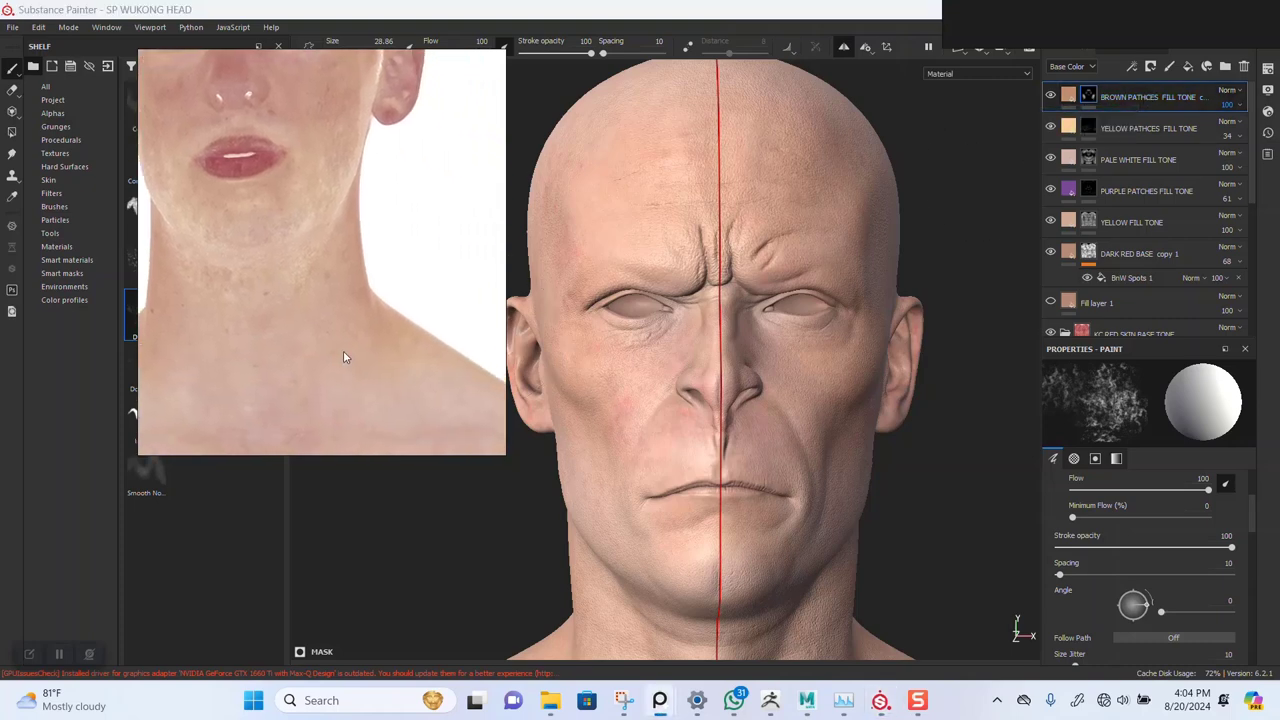
Move the brown patches layer directly below the purple patches layer and check its effect on the jaw and neck
drag(1138, 99, 1131, 200)
scroll(617, 488, down, 2)
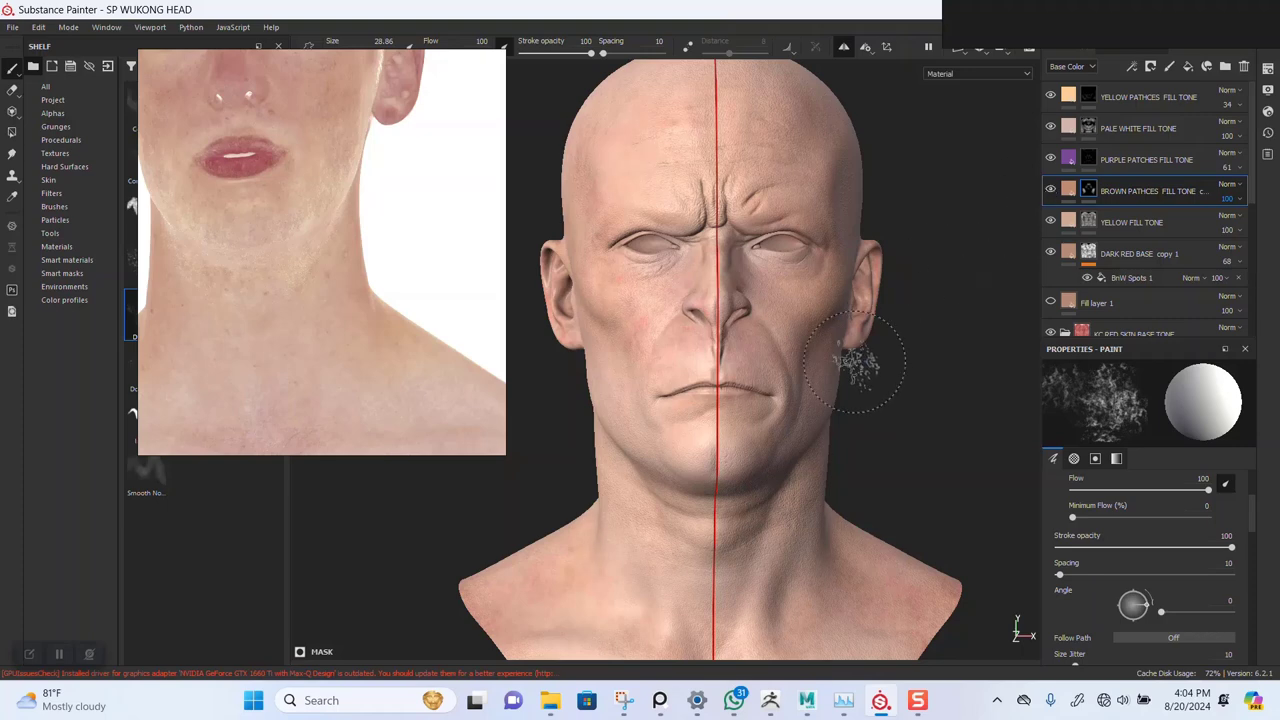
alt+middle_drag(854, 361, 852, 305)
scroll(822, 445, up, 3)
alt+middle_drag(800, 468, 869, 417)
alt+drag(869, 417, 930, 180)
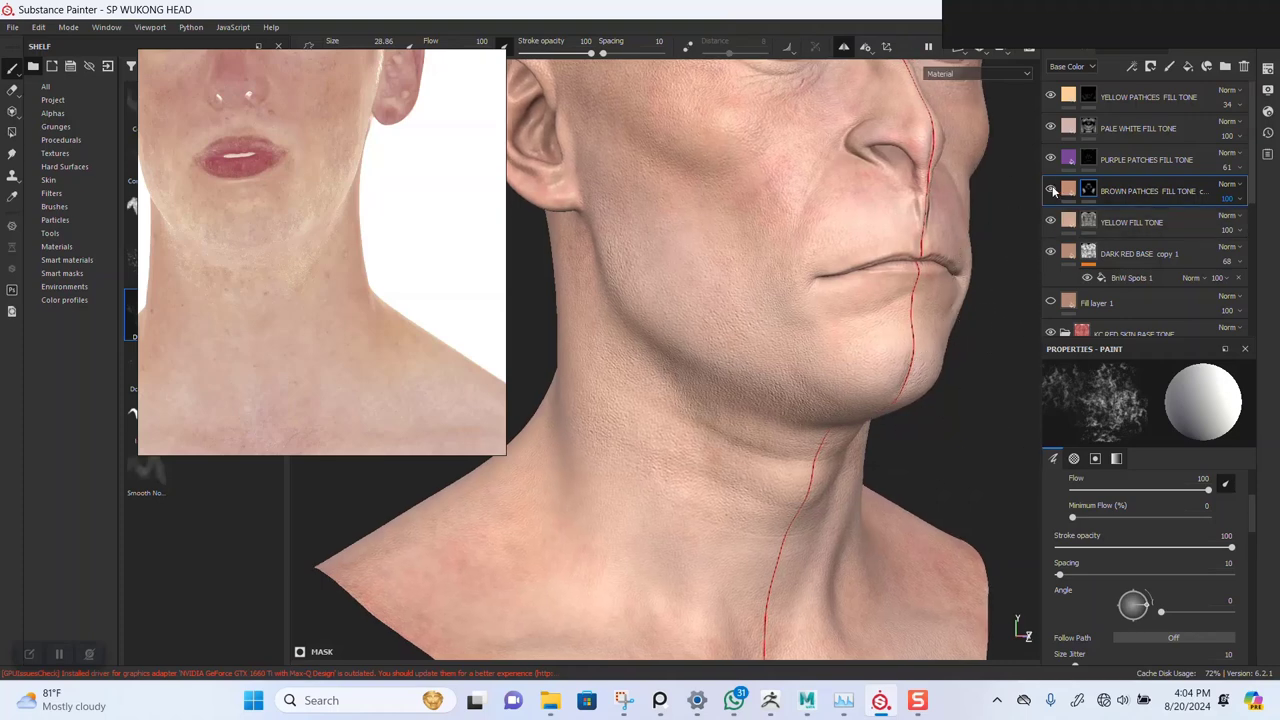
key(f)
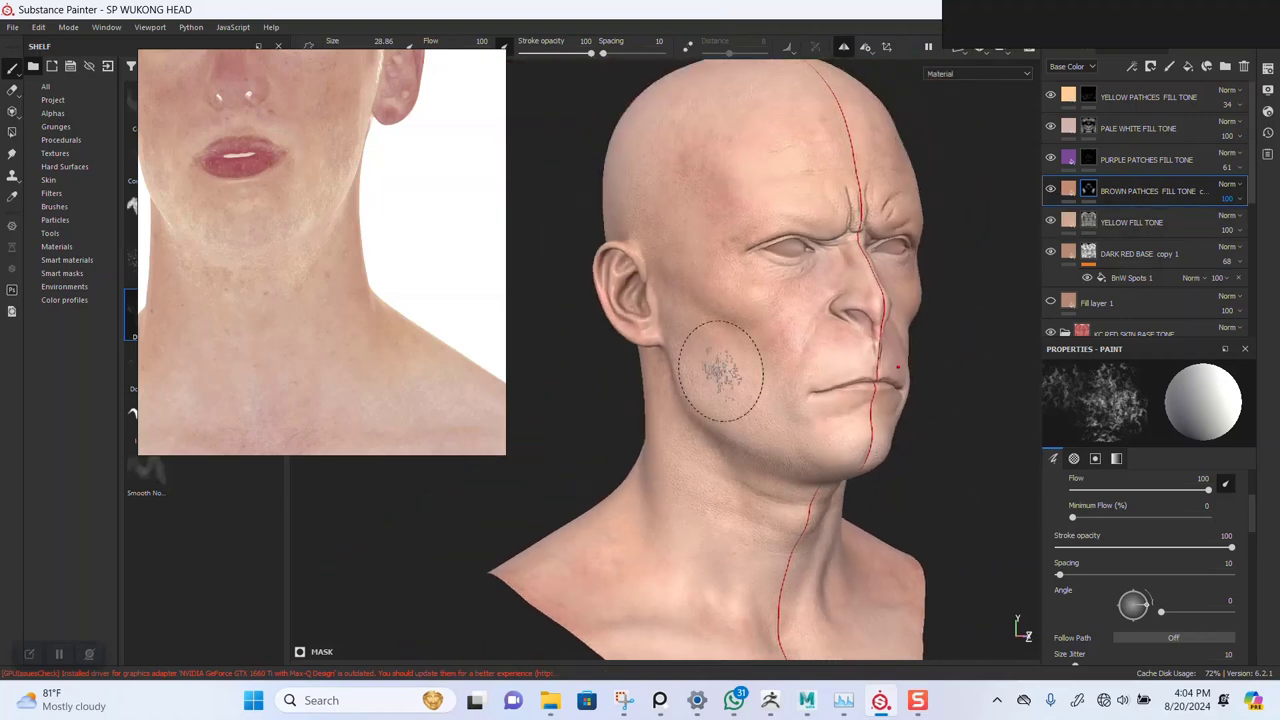
Examine the brown patches around the nose, mouth and cheeks of the head close up and from the front
scroll(790, 430, up, 2)
mouse_move(852, 418)
alt+middle_down()
mouse_move(790, 425)
mouse_move(778, 468)
alt+middle_up()
scroll(770, 469, up, 3)
alt+drag(764, 469, 788, 397)
alt+right_drag(788, 397, 766, 640)
scroll(759, 401, up, 2)
mouse_move(776, 394)
alt+middle_down()
mouse_move(789, 431)
mouse_move(757, 443)
alt+middle_up()
scroll(757, 443, up, 3)
alt+drag(757, 443, 776, 464)
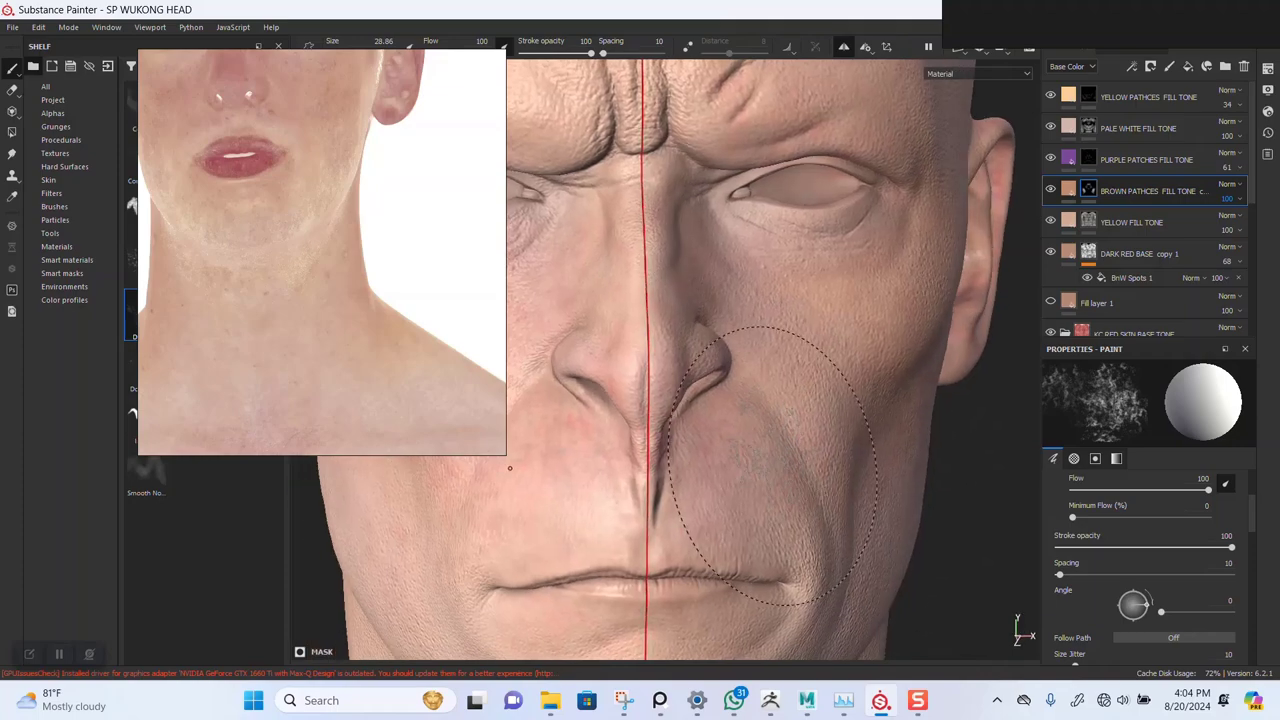
mouse_move(772, 464)
alt+middle_down()
mouse_move(834, 400)
mouse_move(847, 404)
alt+middle_up()
scroll(780, 449, down, 2)
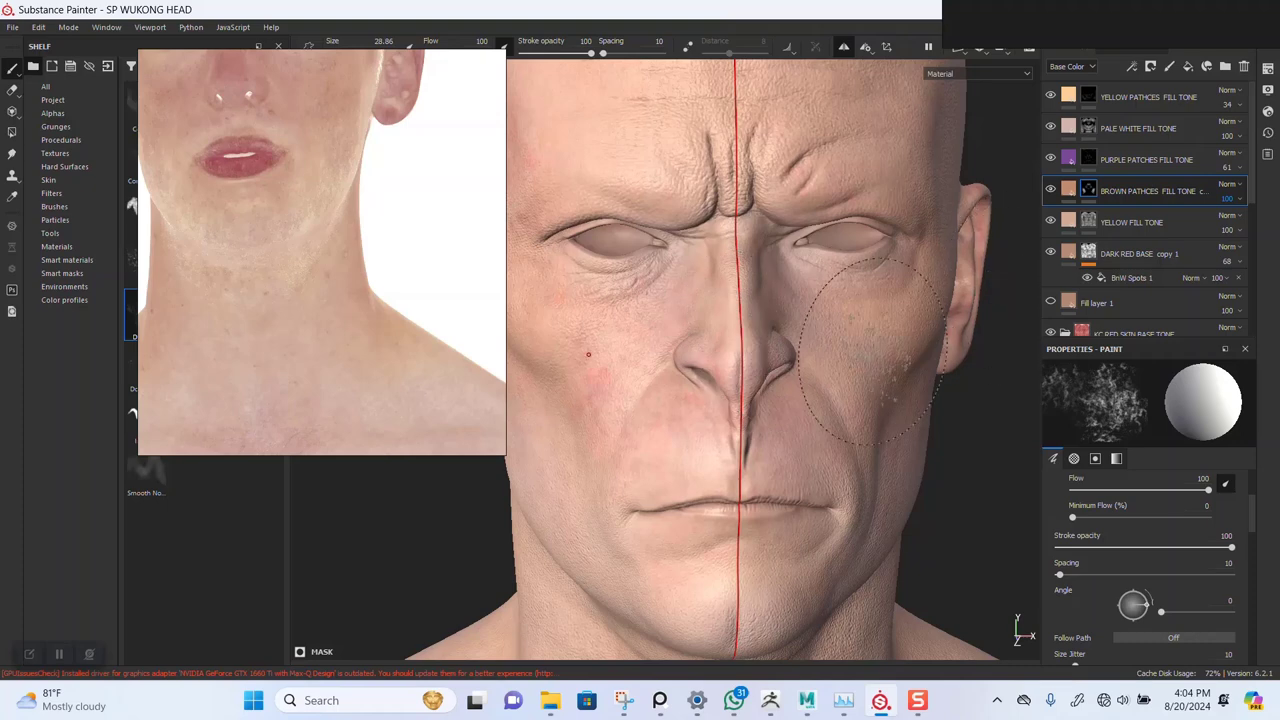
alt+drag(870, 350, 829, 380)
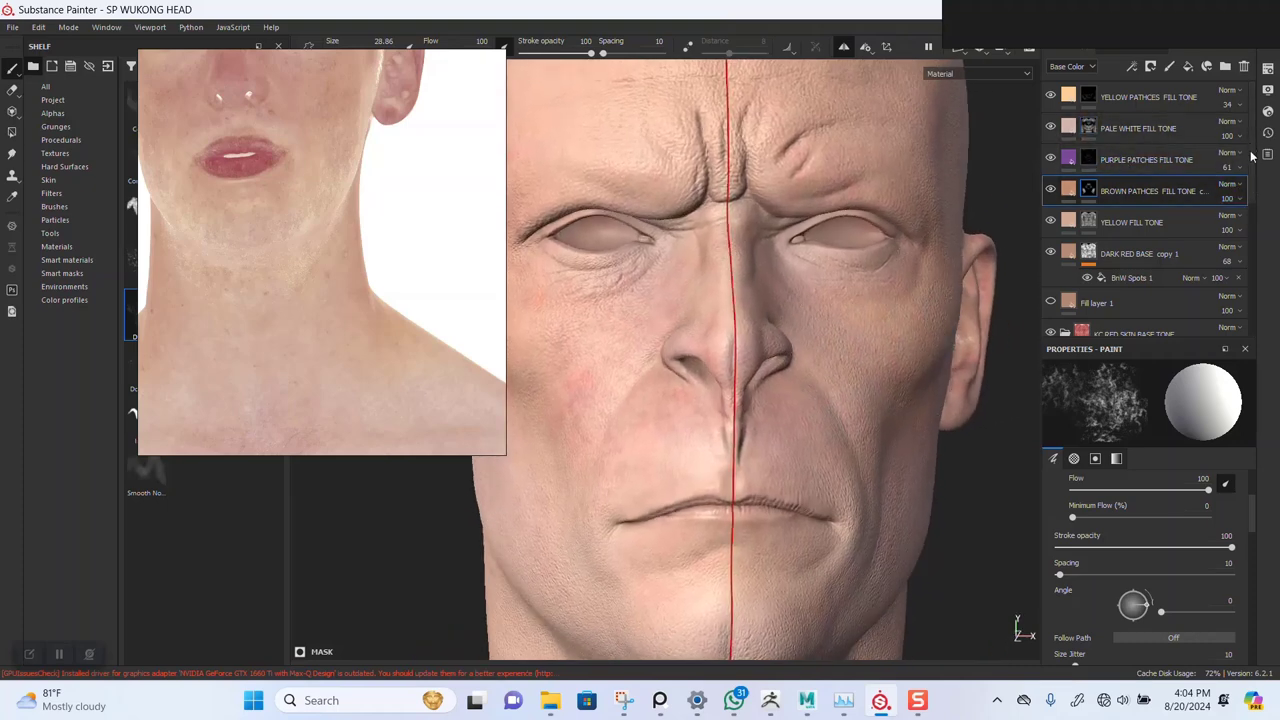
Activate the mask of the yellow patches fill layer with the Dirt 1 brush, keeping the reference photo clear of the face
click(1090, 226)
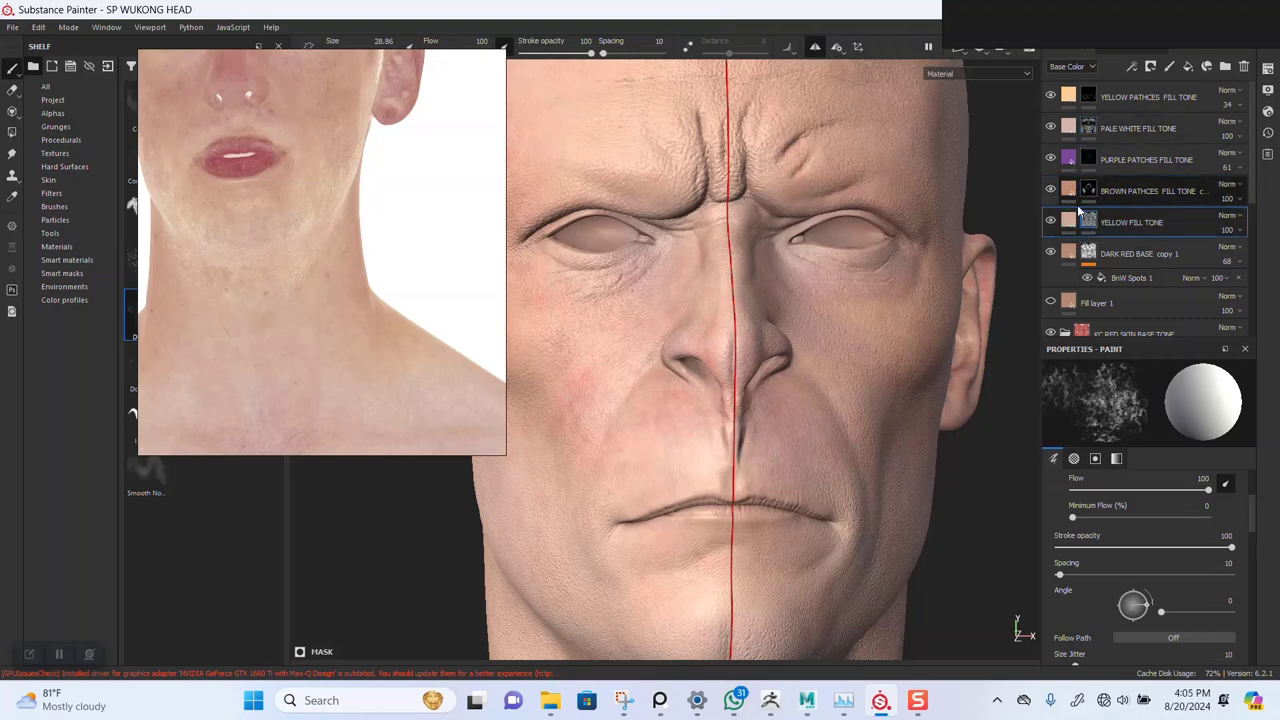
click(1089, 96)
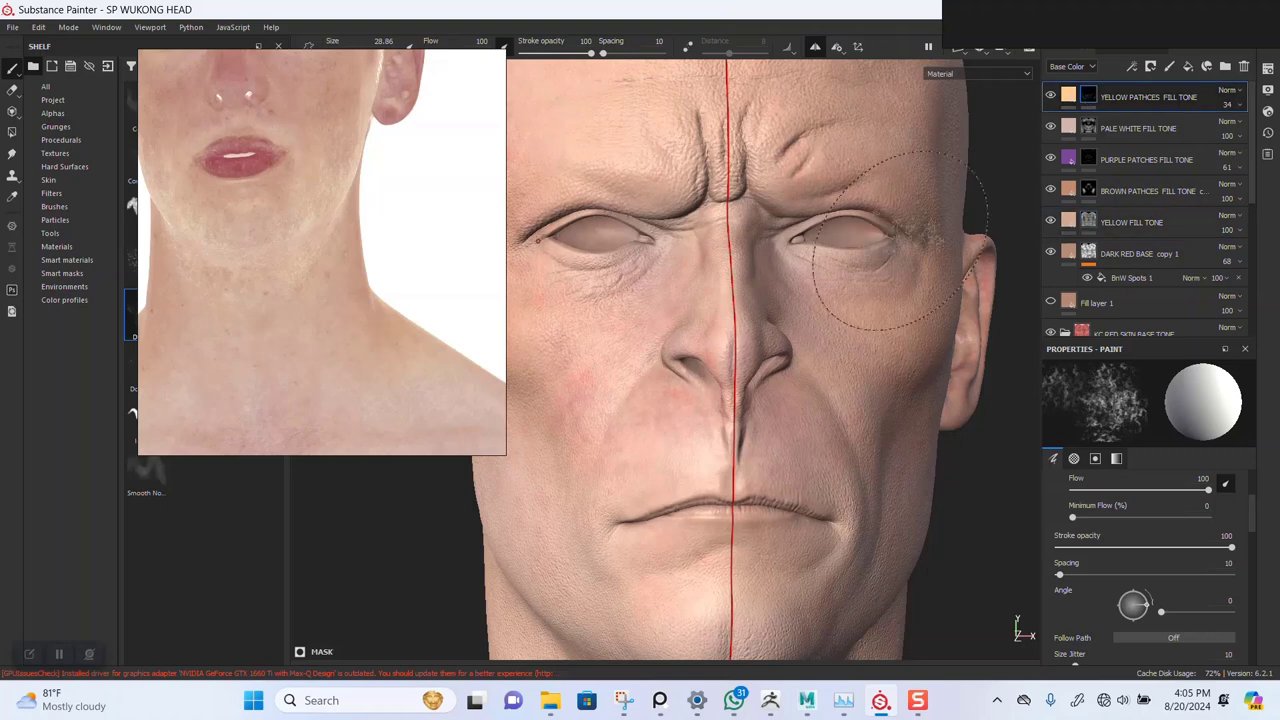
scroll(732, 382, up, 2)
drag(177, 305, 365, 268)
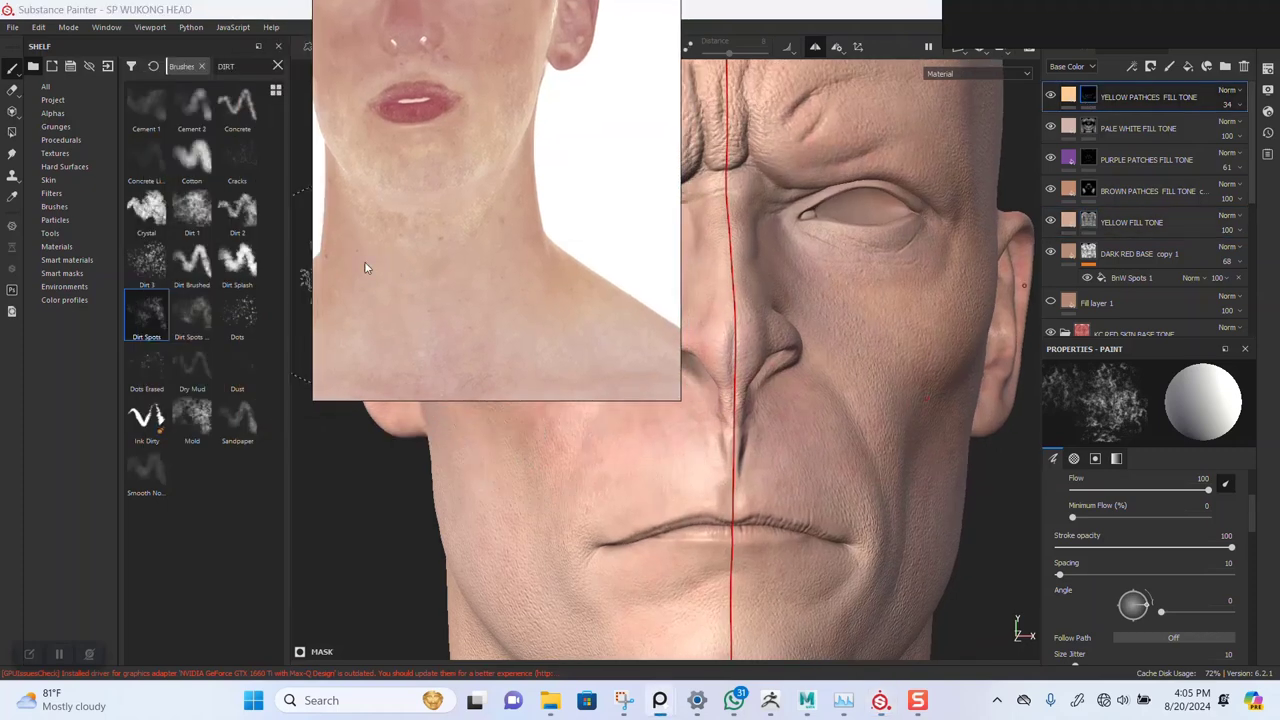
click(188, 221)
right_drag(514, 325, 174, 309)
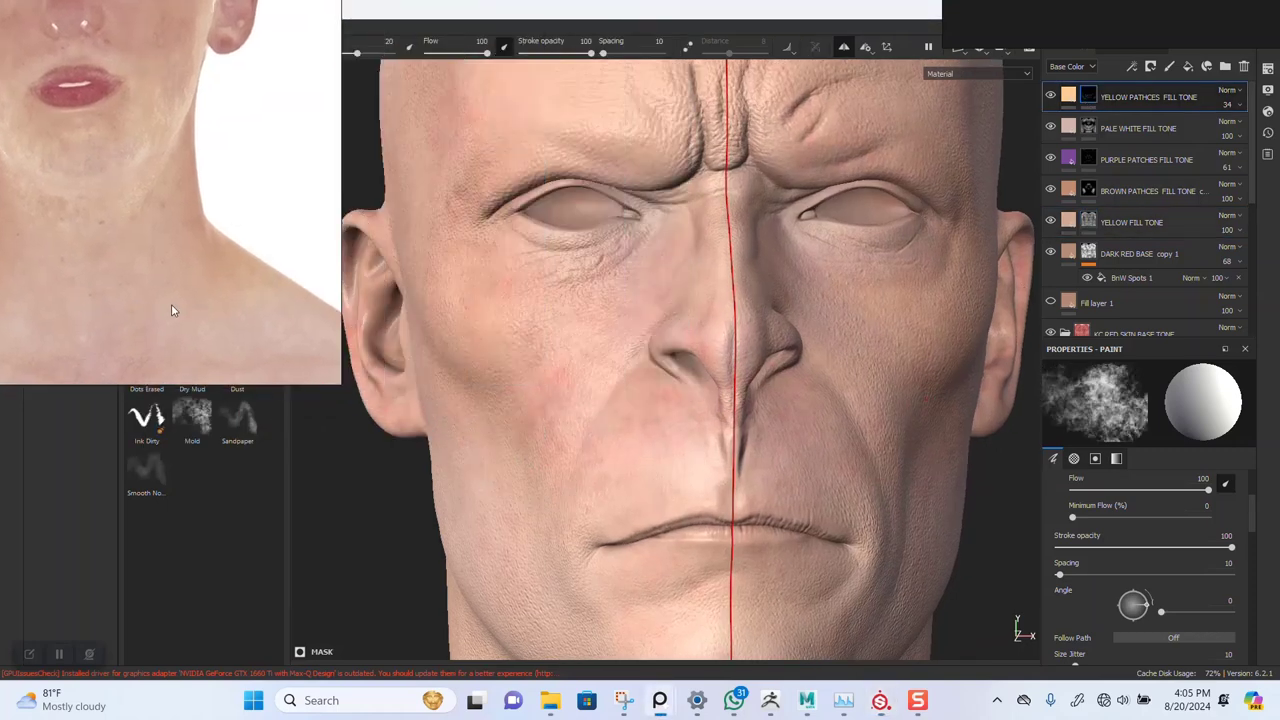
Set the brush's stroke opacity to 37 and its flow to 27
alt+drag(654, 420, 724, 502)
scroll(724, 502, up, 2)
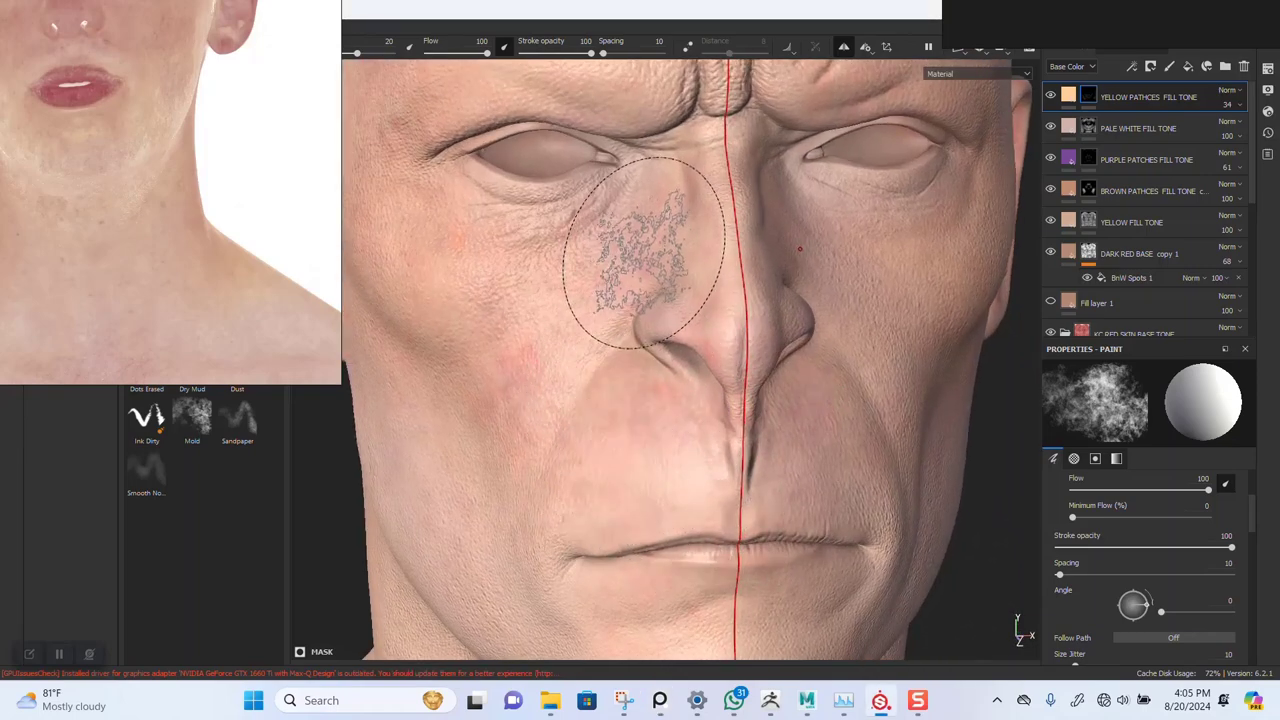
drag(573, 55, 550, 55)
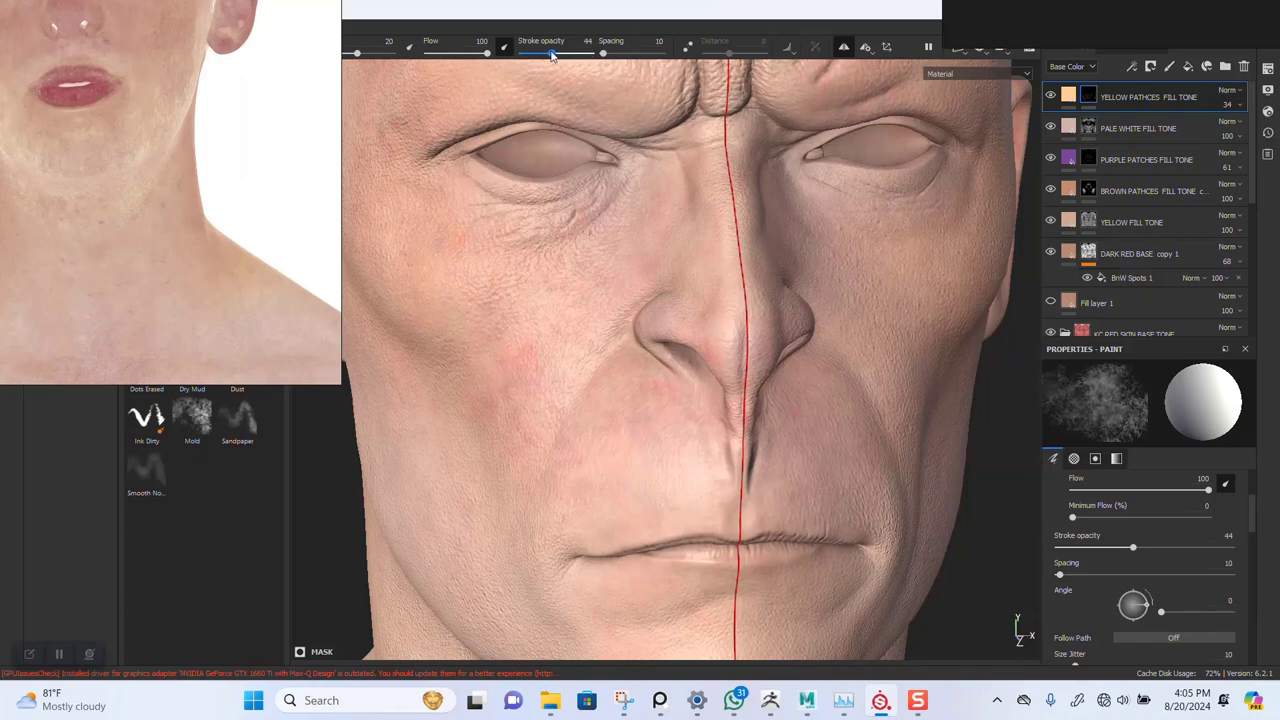
drag(470, 57, 442, 56)
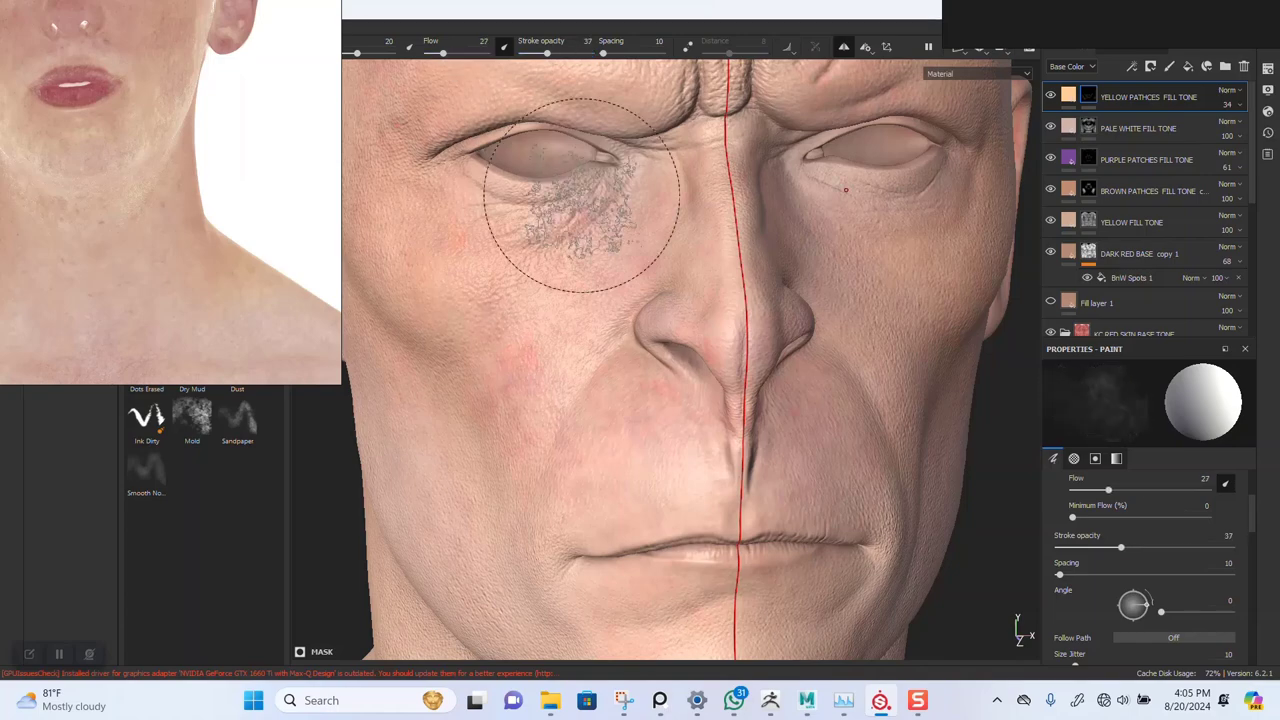
Paint soft yellow patches over the face, forehead and temple, raising the stroke opacity to 56
mouse_move(640, 280)
alt+mouse_down()
mouse_move(685, 384)
mouse_move(722, 366)
mouse_move(700, 310)
mouse_move(700, 240)
mouse_move(730, 225)
alt+mouse_up()
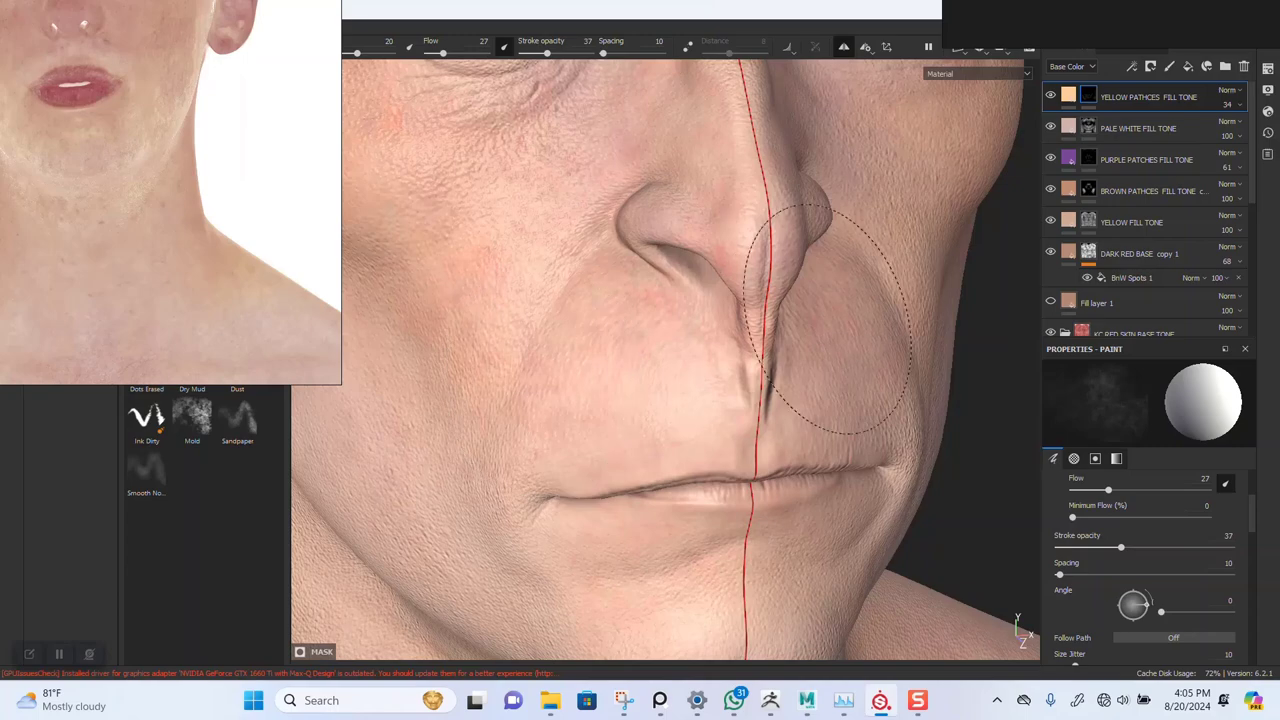
alt+right_drag(659, 325, 674, 197)
alt+middle_drag(674, 197, 660, 340)
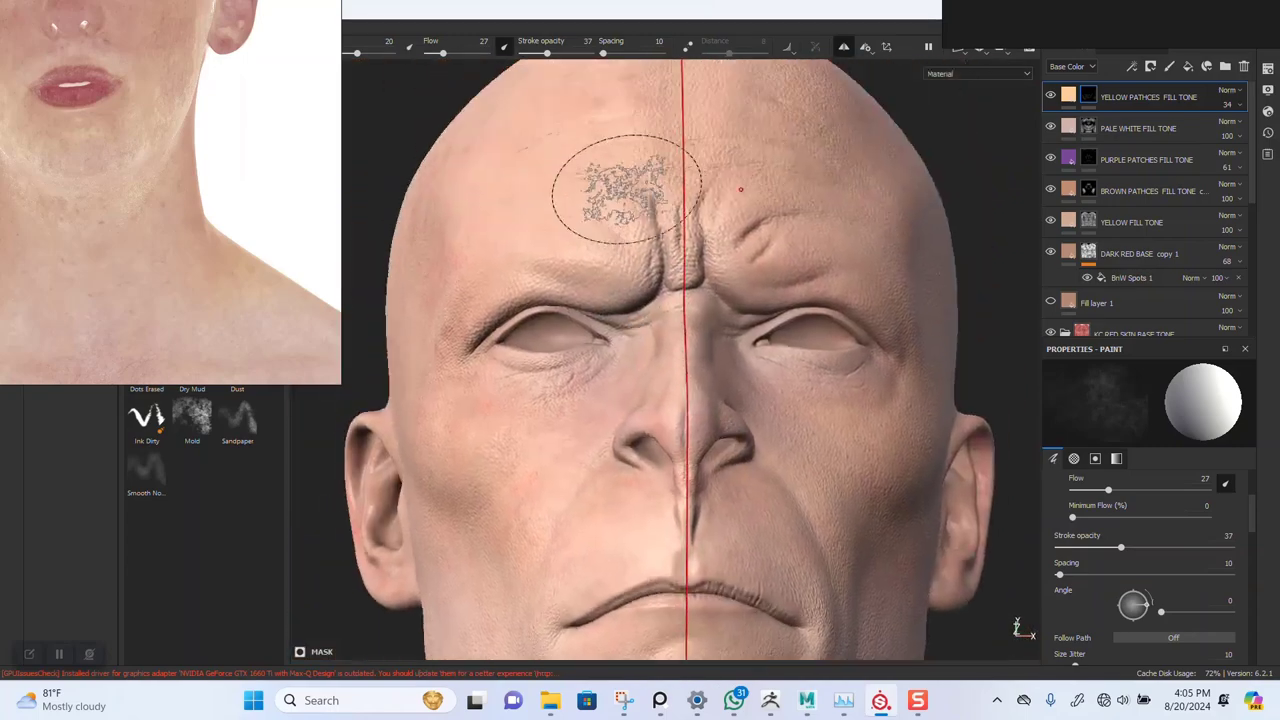
mouse_move(626, 189)
alt+mouse_down()
mouse_move(591, 249)
mouse_move(764, 207)
mouse_move(785, 238)
alt+mouse_up()
alt+right_drag(785, 238, 675, 347)
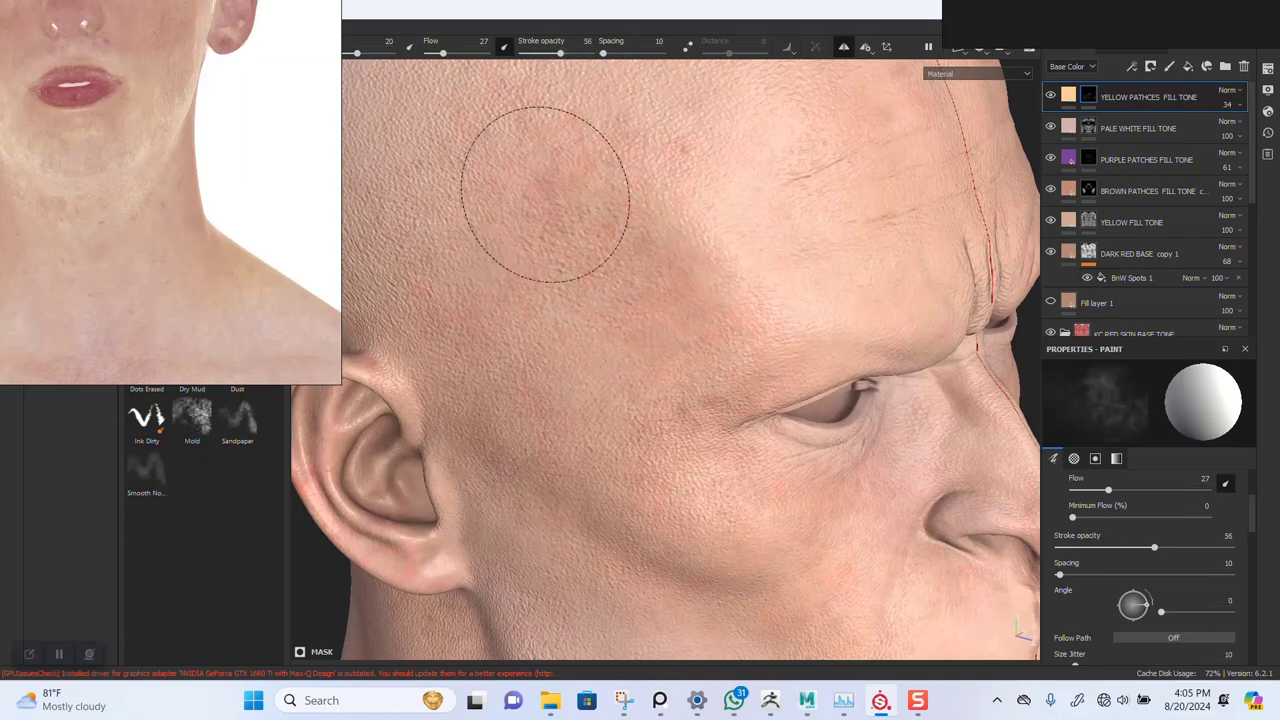
mouse_move(631, 317)
mouse_down()
mouse_move(677, 280)
mouse_move(675, 303)
mouse_up()
Display only the base color, enlarge the brush to 32.18 and check the yellow tone across the temple and forehead
key(c)
ctrl+right_drag(675, 303, 700, 298)
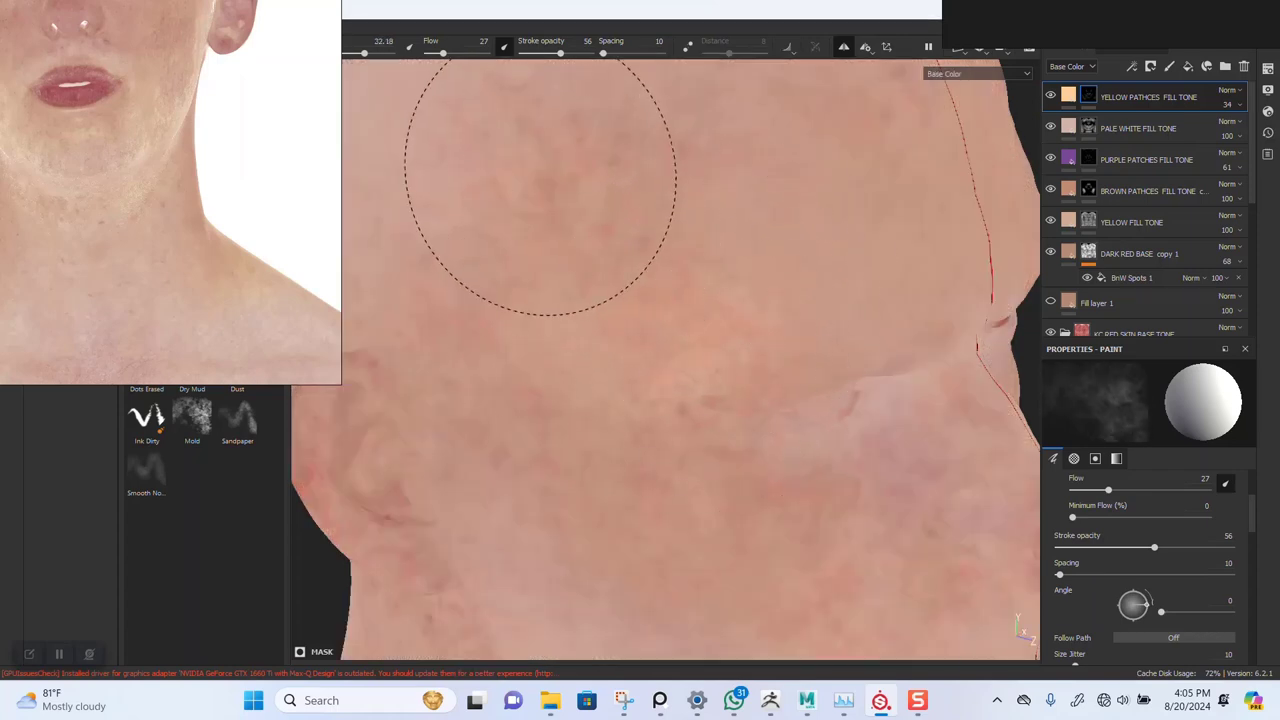
alt+right_drag(720, 297, 714, 237)
alt+drag(714, 237, 562, 238)
alt+middle_drag(659, 240, 600, 283)
alt+drag(600, 283, 635, 268)
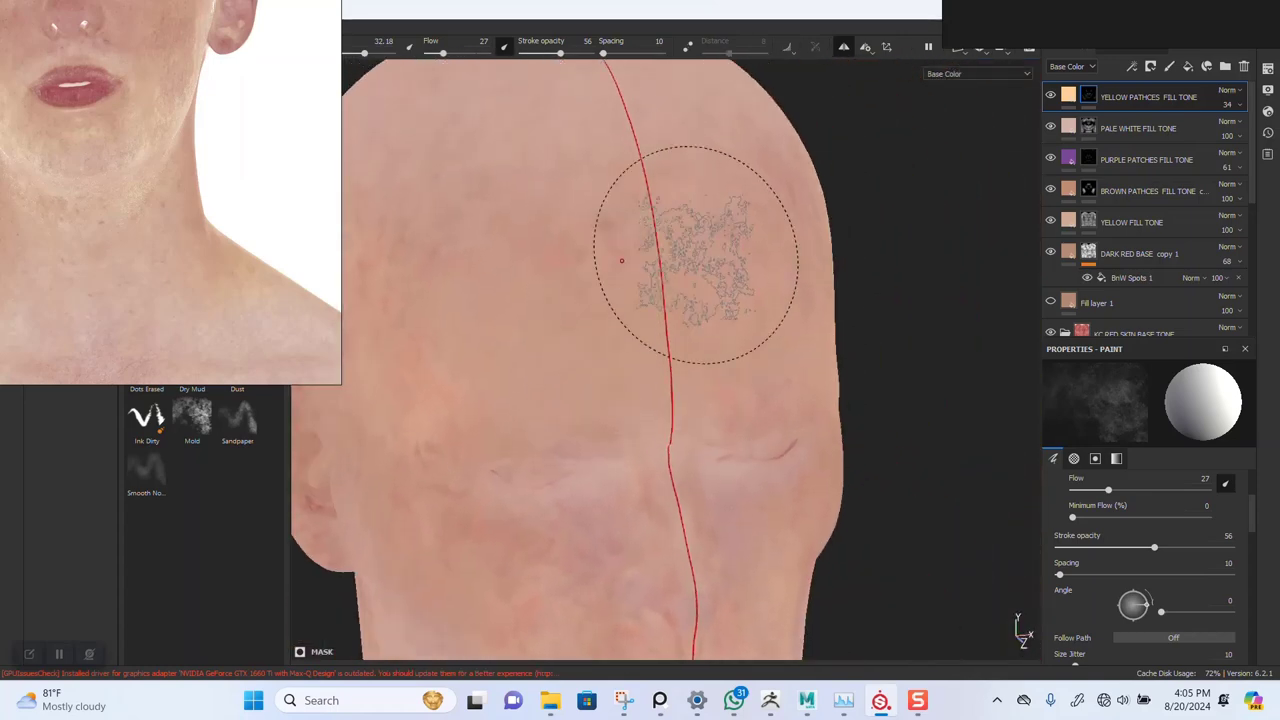
alt+middle_drag(737, 254, 763, 231)
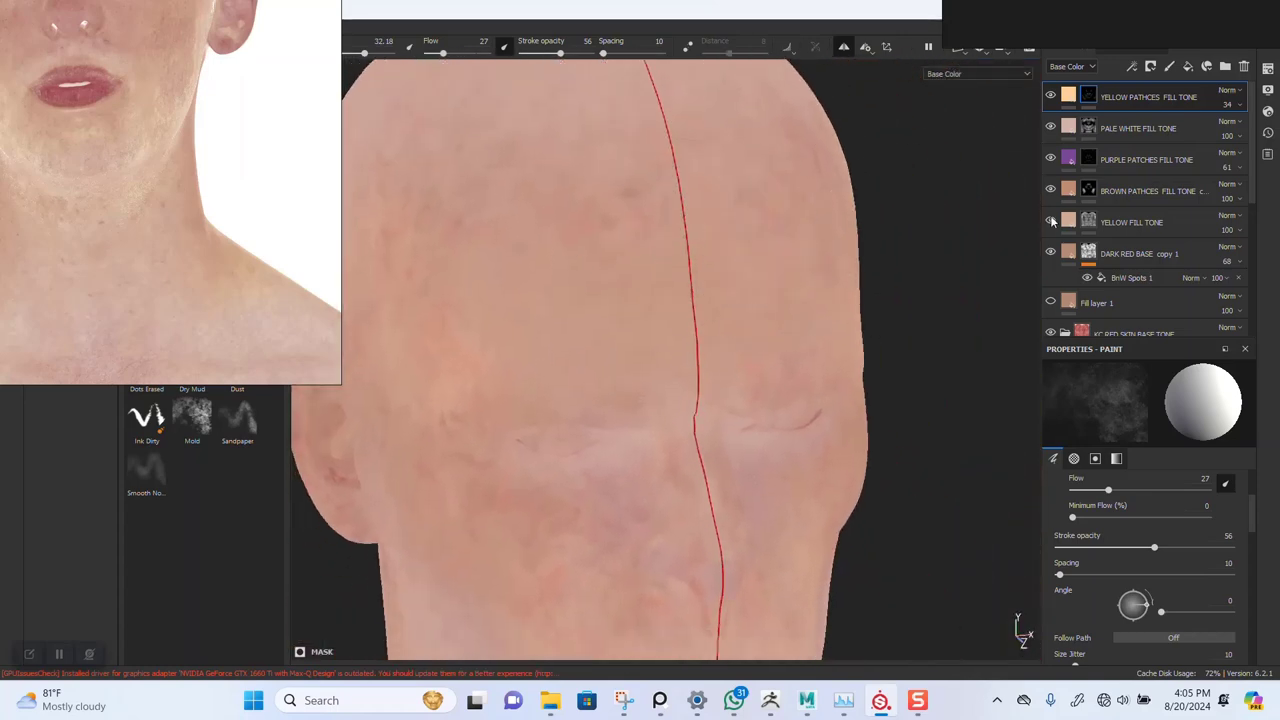
Duplicate the yellow patches fill layer with an empty mask and set the copy's opacity to 100
right_click(1088, 96)
click(1124, 113)
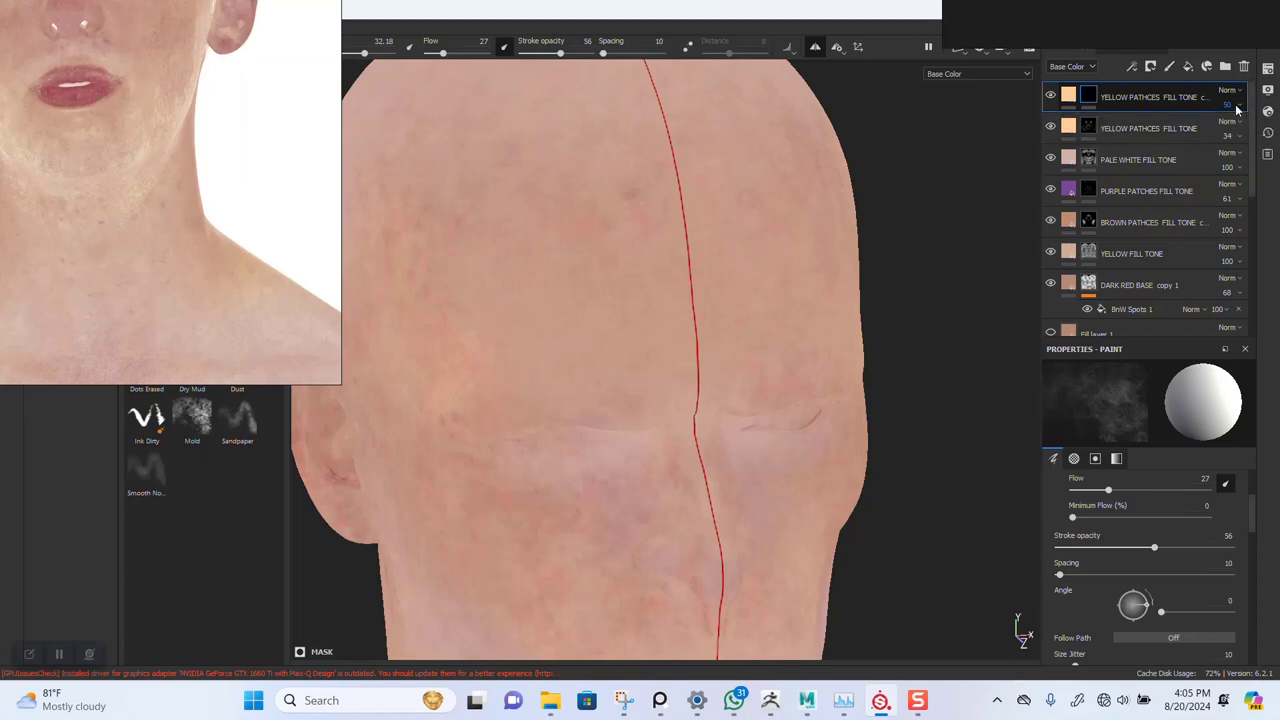
drag(1268, 131, 1279, 131)
scroll(740, 279, up, 2)
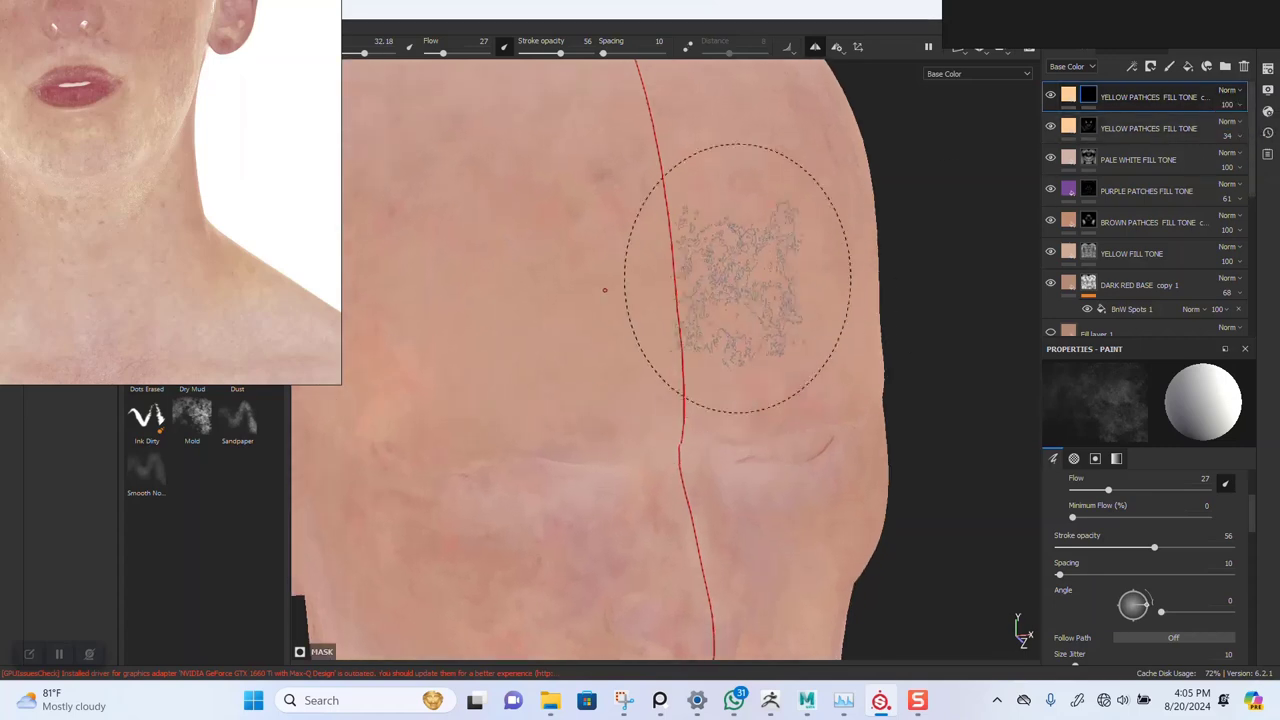
Display the full material and paint yellow patches on the copied layer's mask over the forehead, nose and cheeks
alt+drag(737, 277, 803, 316)
key(m)
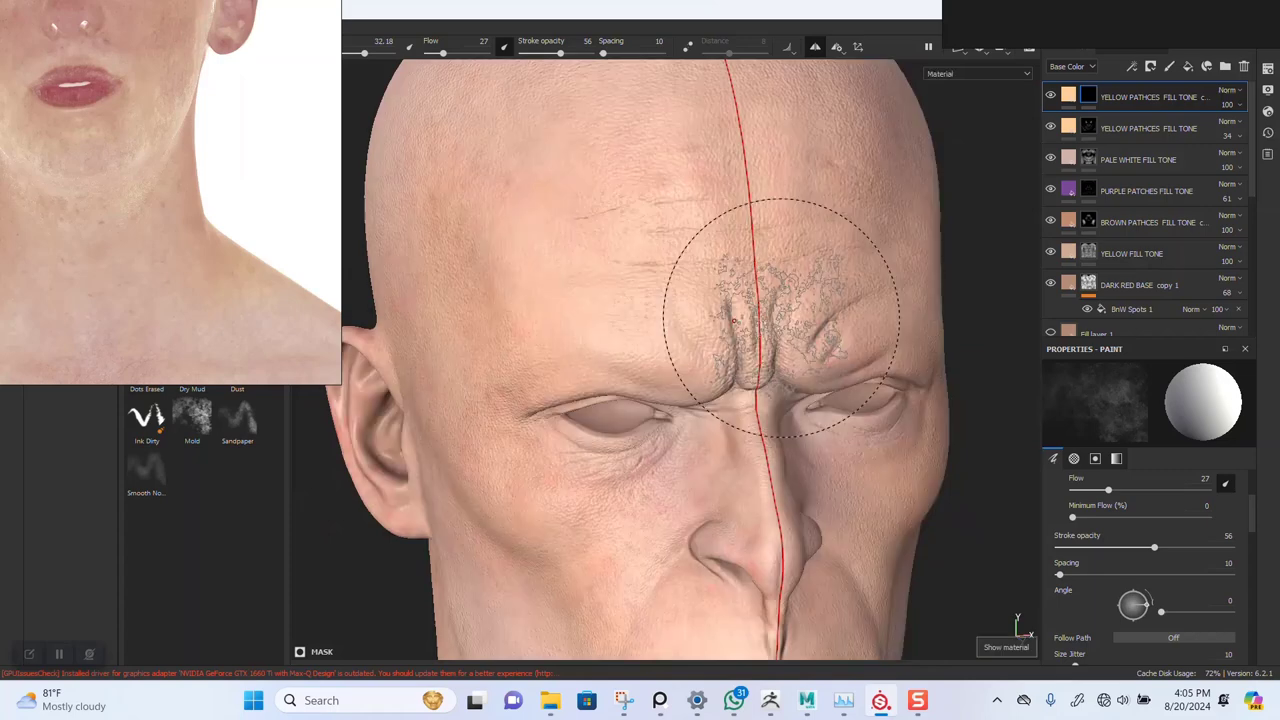
mouse_move(809, 384)
alt+mouse_down()
mouse_move(704, 282)
mouse_move(528, 480)
mouse_move(709, 357)
mouse_move(743, 363)
mouse_move(625, 345)
alt+mouse_up()
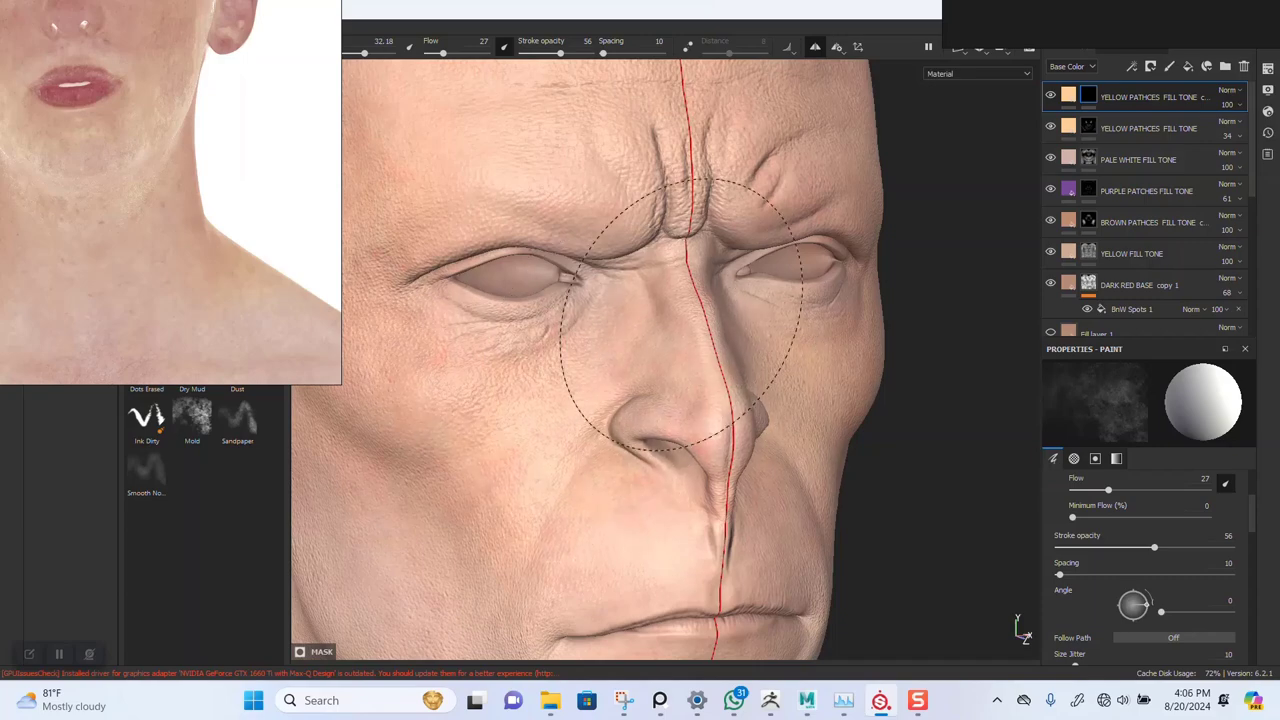
mouse_move(680, 312)
alt+mouse_down()
mouse_move(666, 286)
mouse_move(703, 380)
mouse_move(765, 258)
alt+mouse_up()
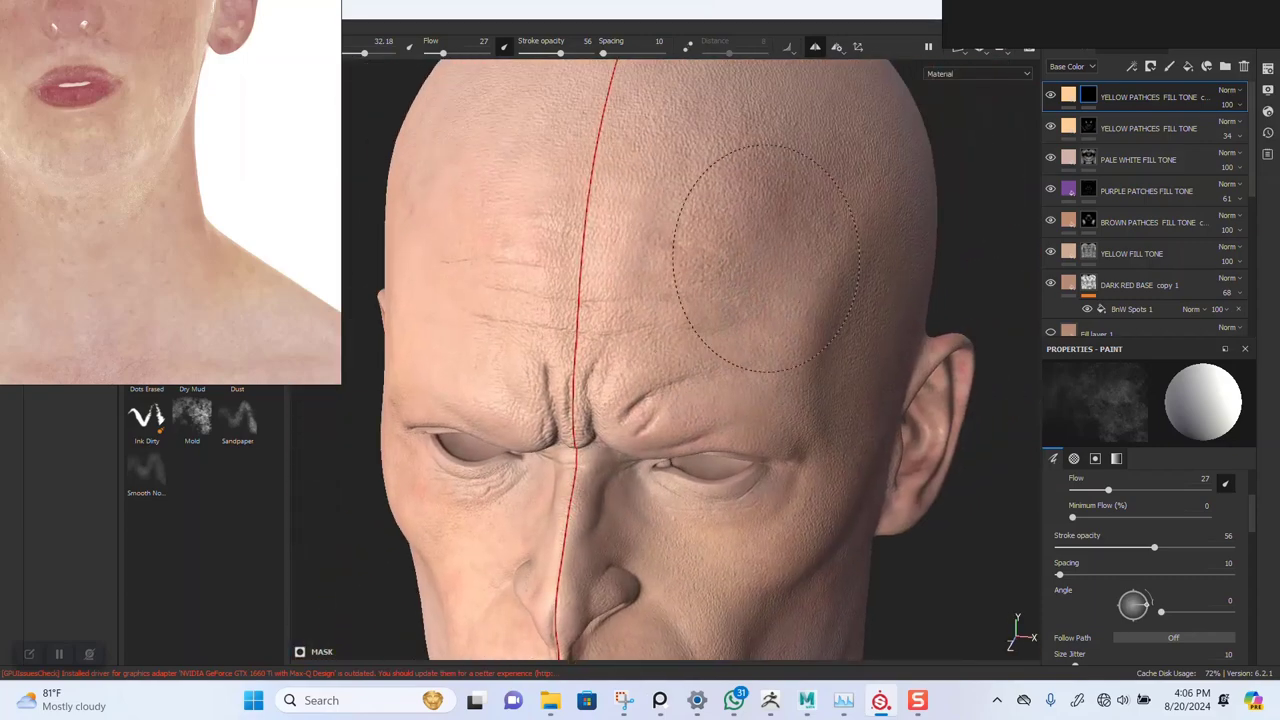
Paint yellow patches over the neck, collarbones and shoulders on the copied layer's mask
mouse_move(783, 423)
alt+mouse_down()
mouse_move(671, 405)
mouse_move(634, 371)
mouse_move(746, 331)
mouse_move(594, 414)
mouse_move(677, 285)
alt+mouse_up()
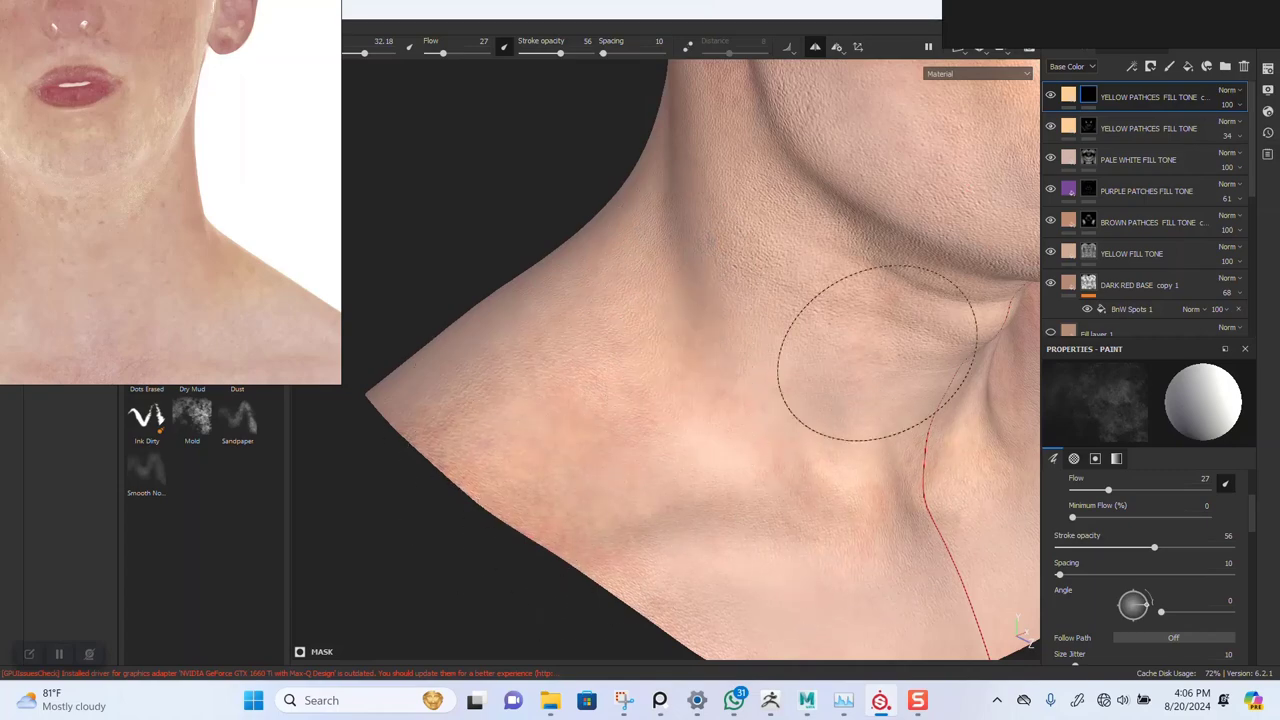
mouse_move(737, 363)
alt+mouse_down()
mouse_move(572, 418)
mouse_move(614, 423)
mouse_move(514, 400)
alt+mouse_up()
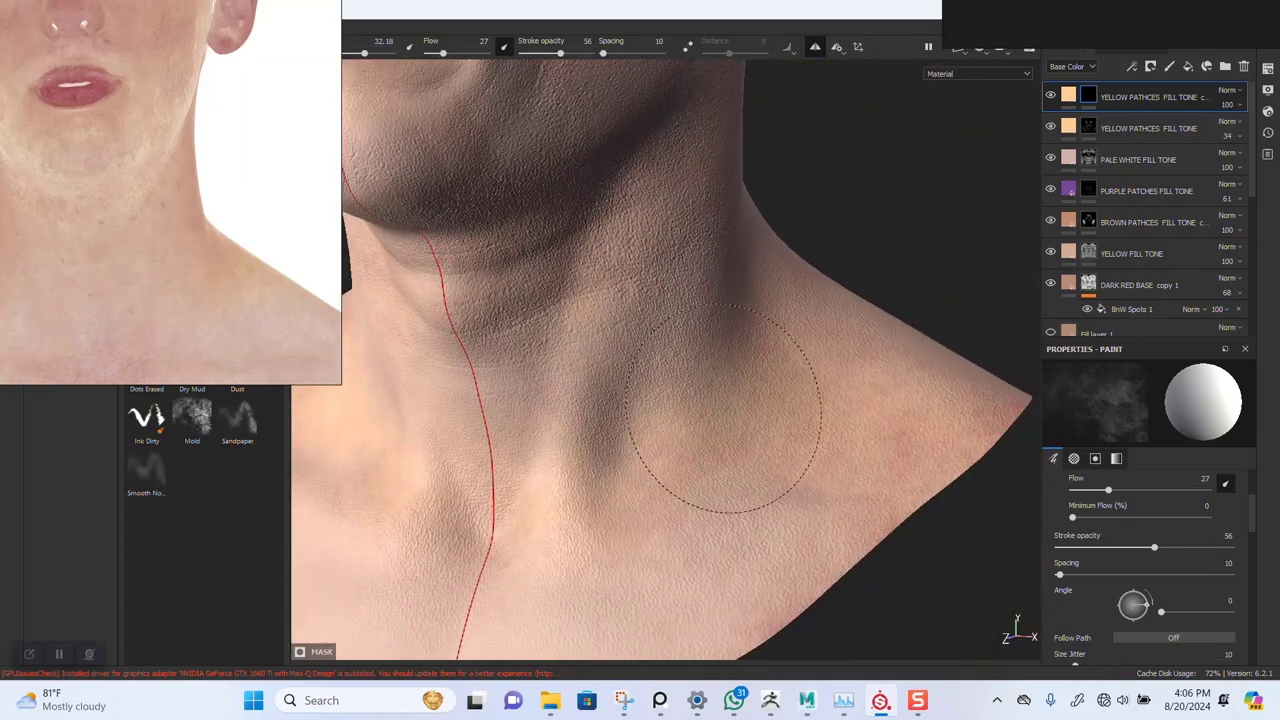
mouse_move(728, 414)
alt+mouse_down()
mouse_move(661, 440)
mouse_move(658, 505)
mouse_move(690, 540)
alt+mouse_up()
alt+drag(675, 440, 700, 421)
alt+right_drag(700, 421, 671, 365)
alt+drag(671, 365, 655, 335)
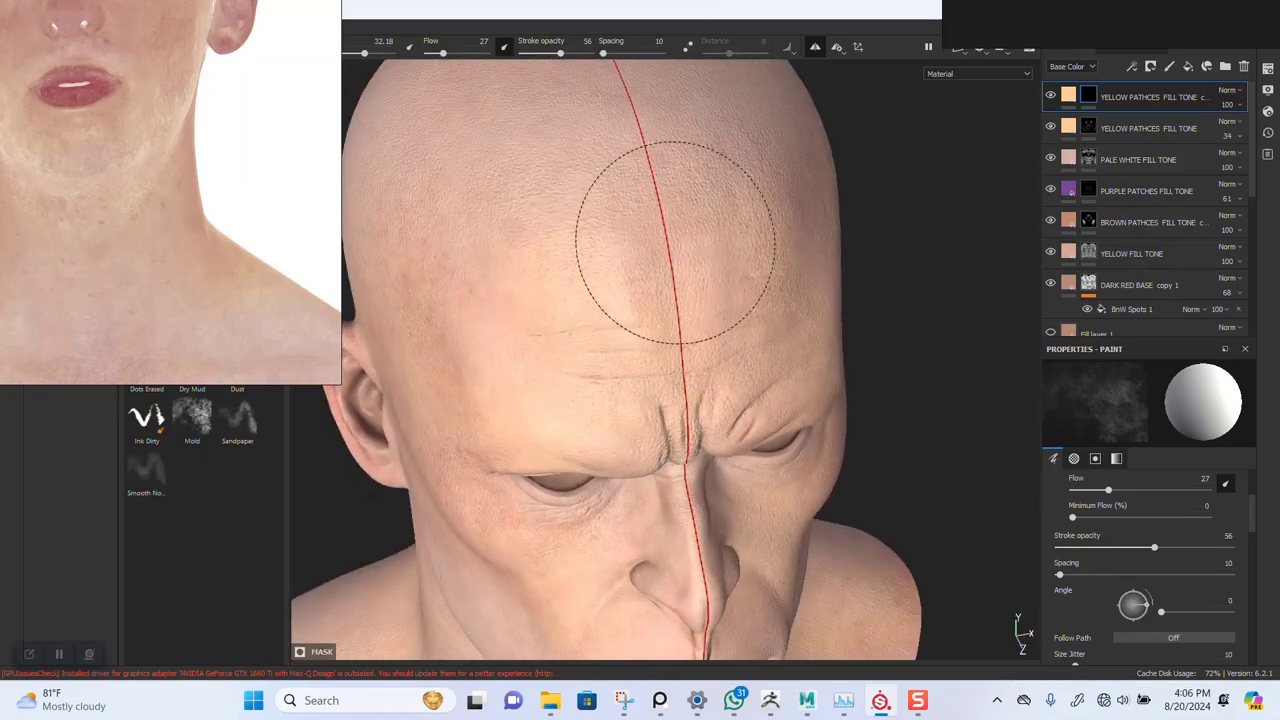
Compare the head with the copied yellow patches layer hidden and shown
alt+drag(575, 400, 720, 340)
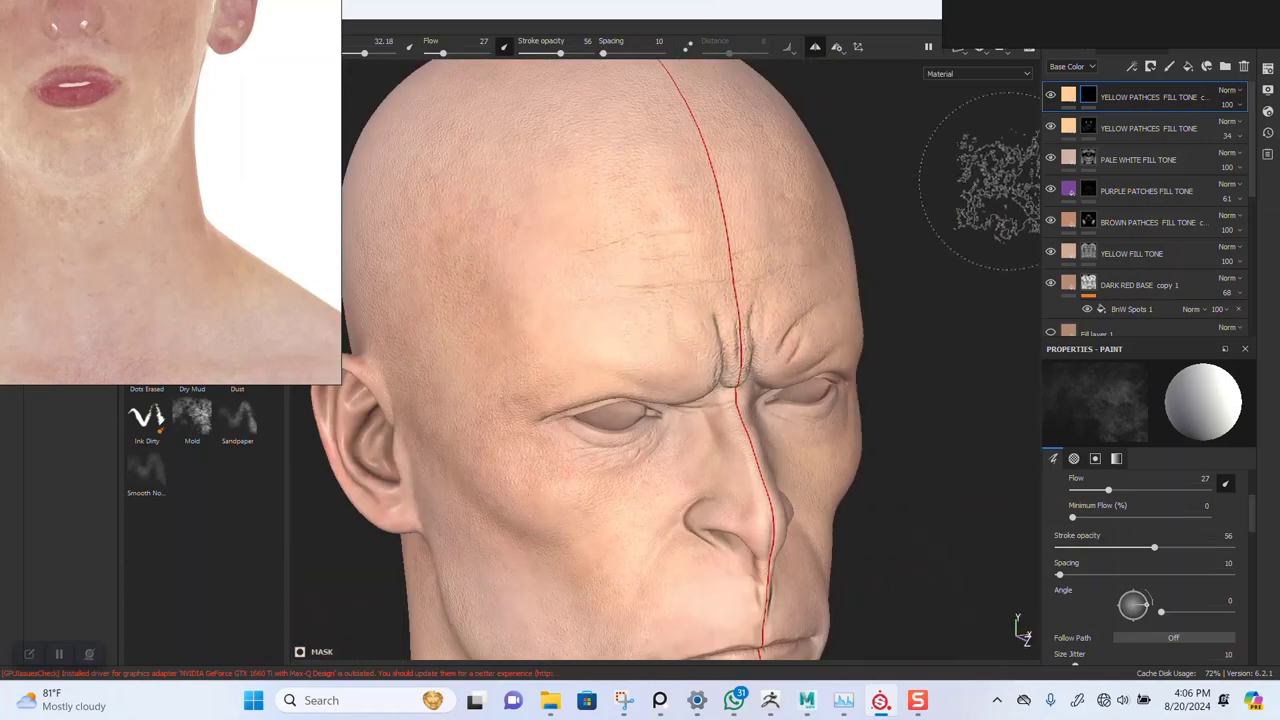
click(1051, 96)
click(1051, 95)
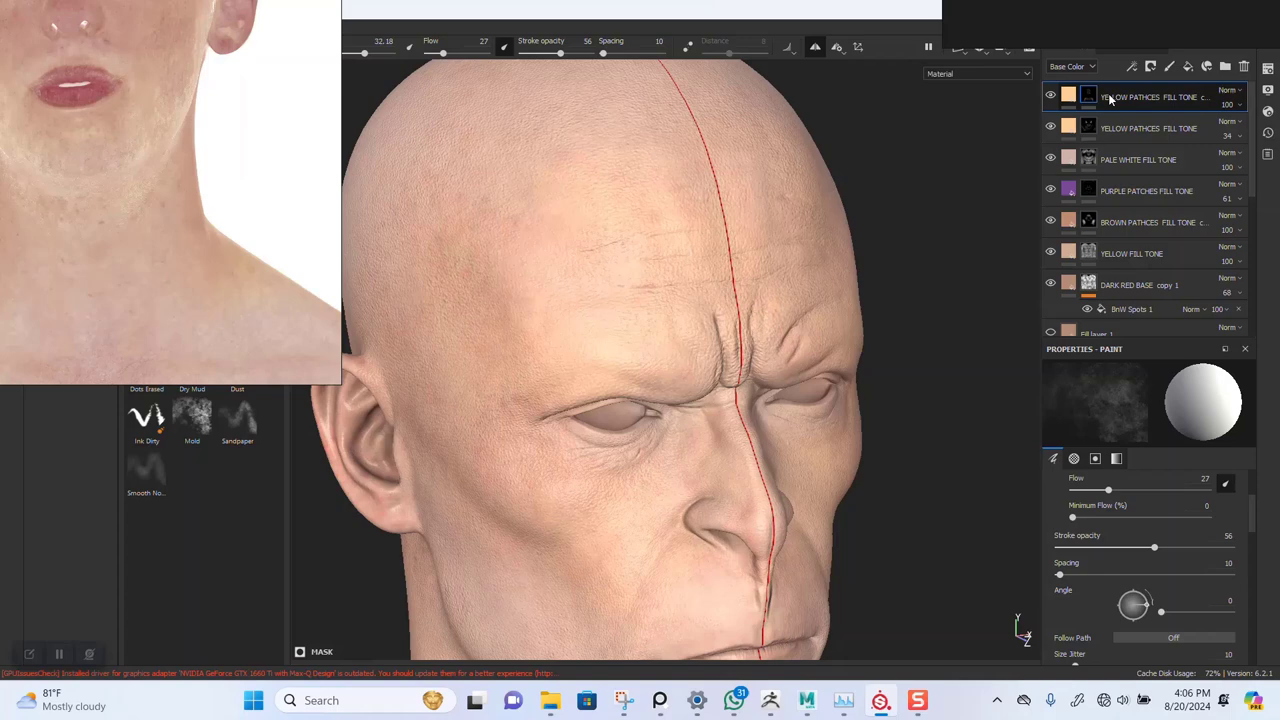
click(1238, 106)
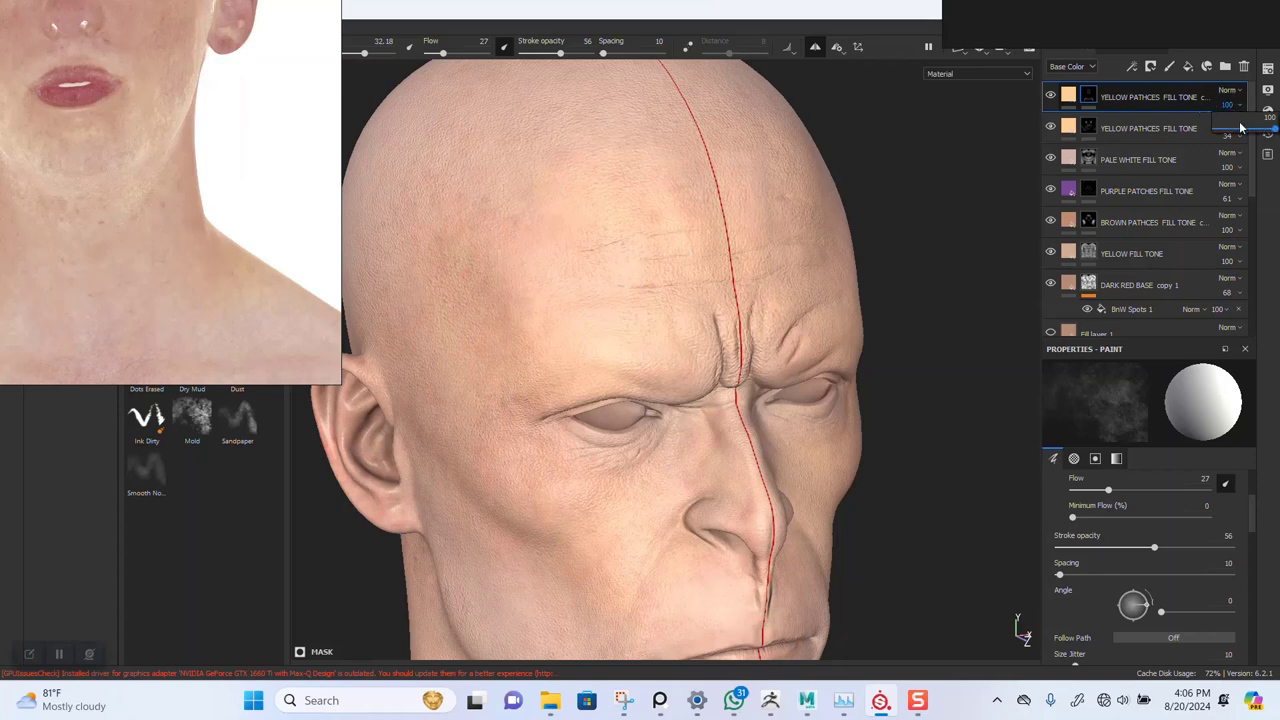
Fine-tune the saturation of the base color on the copied yellow patches layer
click(1072, 97)
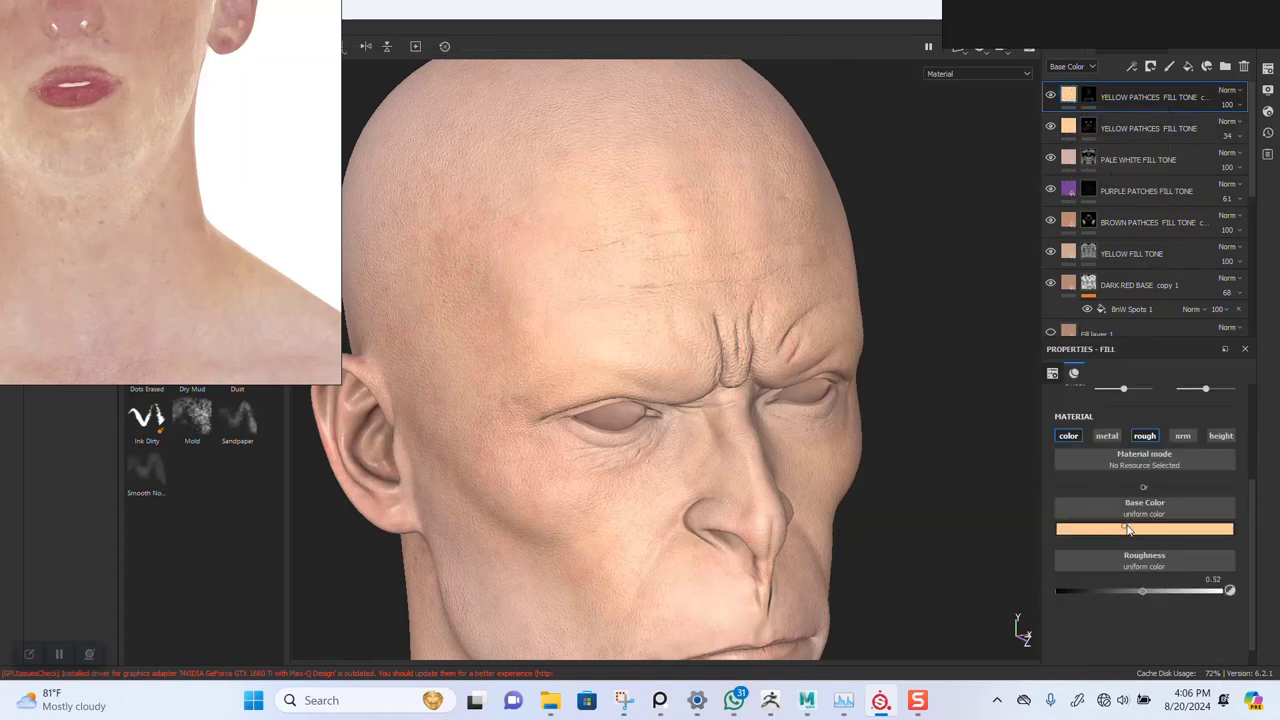
click(1130, 528)
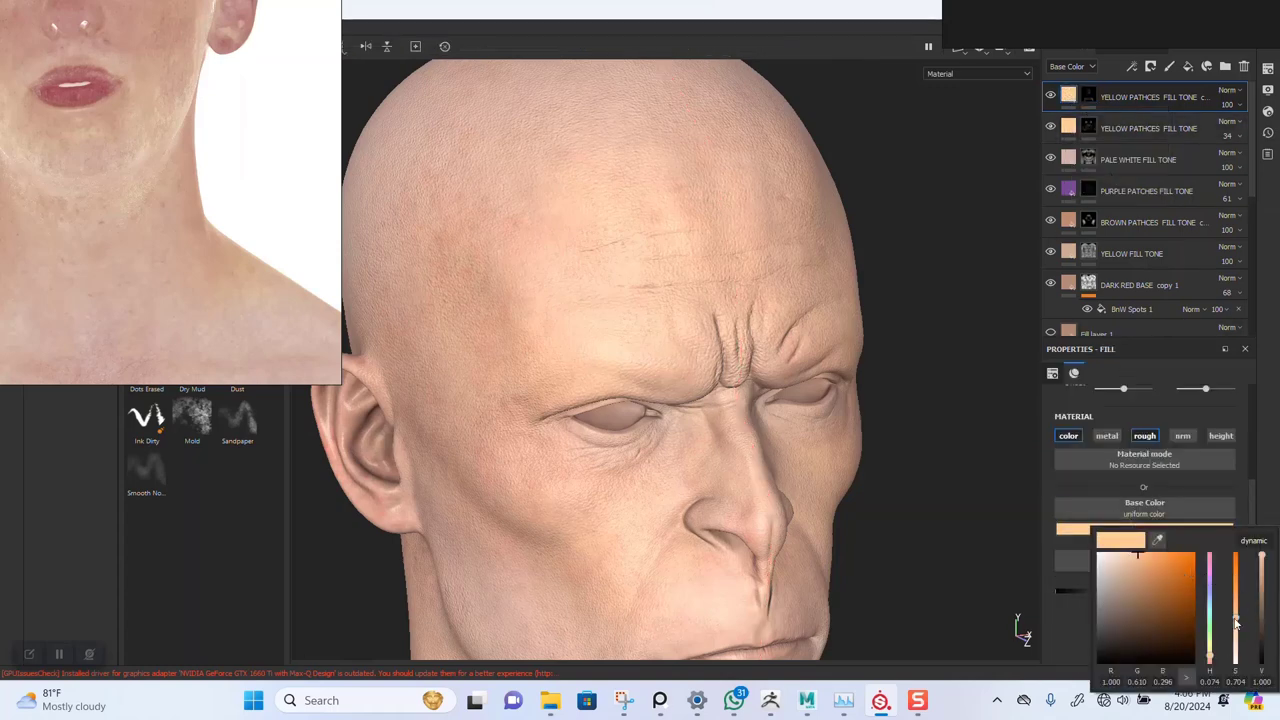
click(1276, 508)
Reduce the copied yellow patches layer's opacity to 25, judging the tone on the face and neck
click(1240, 106)
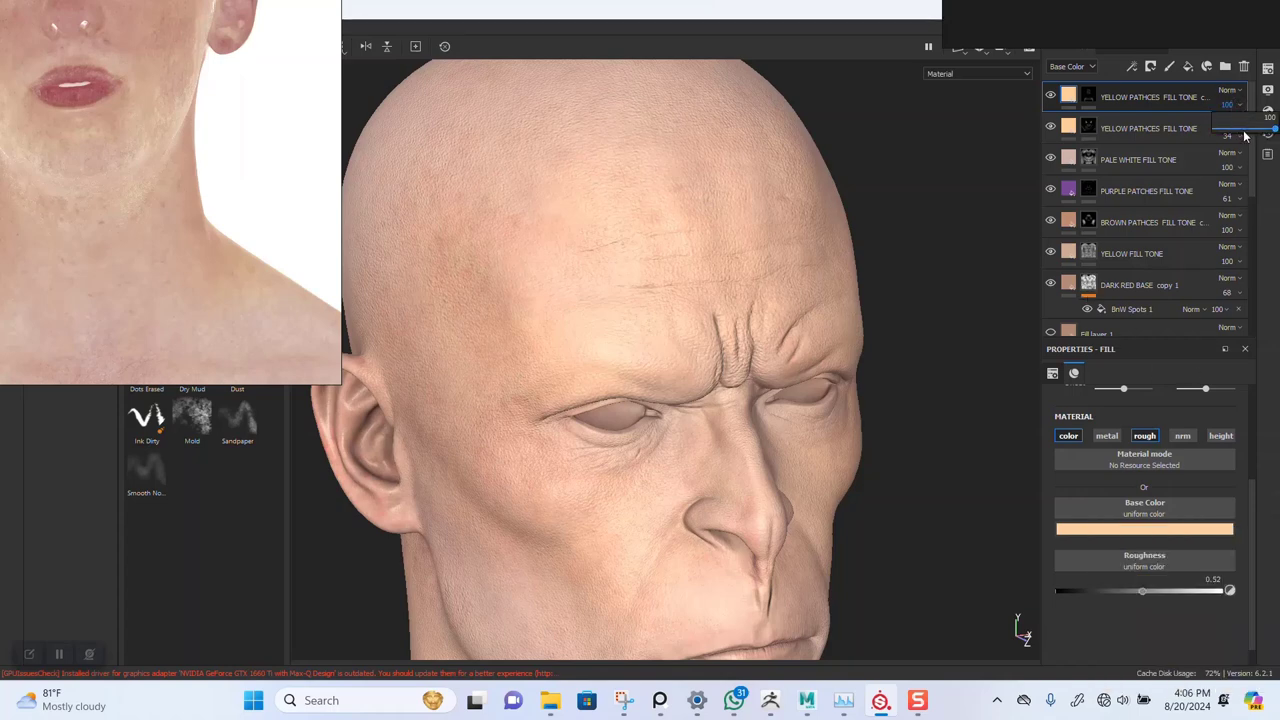
drag(1246, 132, 1251, 132)
alt+right_drag(919, 345, 825, 383)
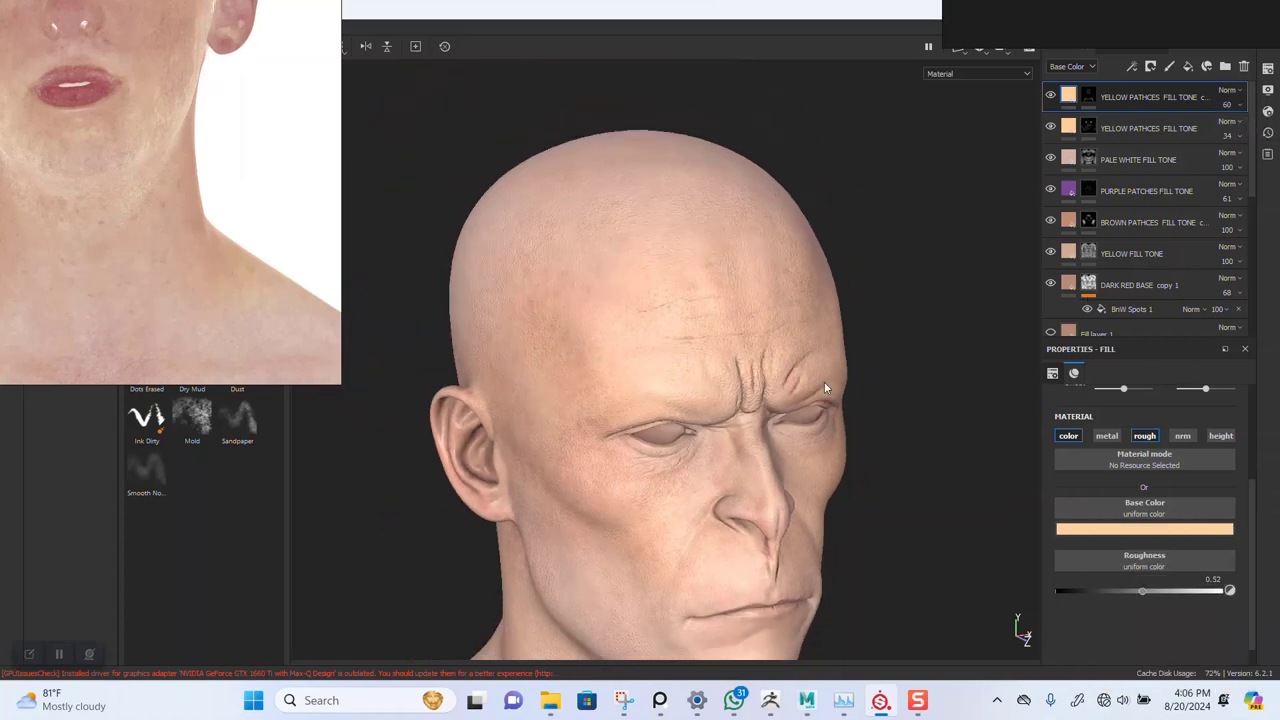
alt+drag(825, 383, 830, 300)
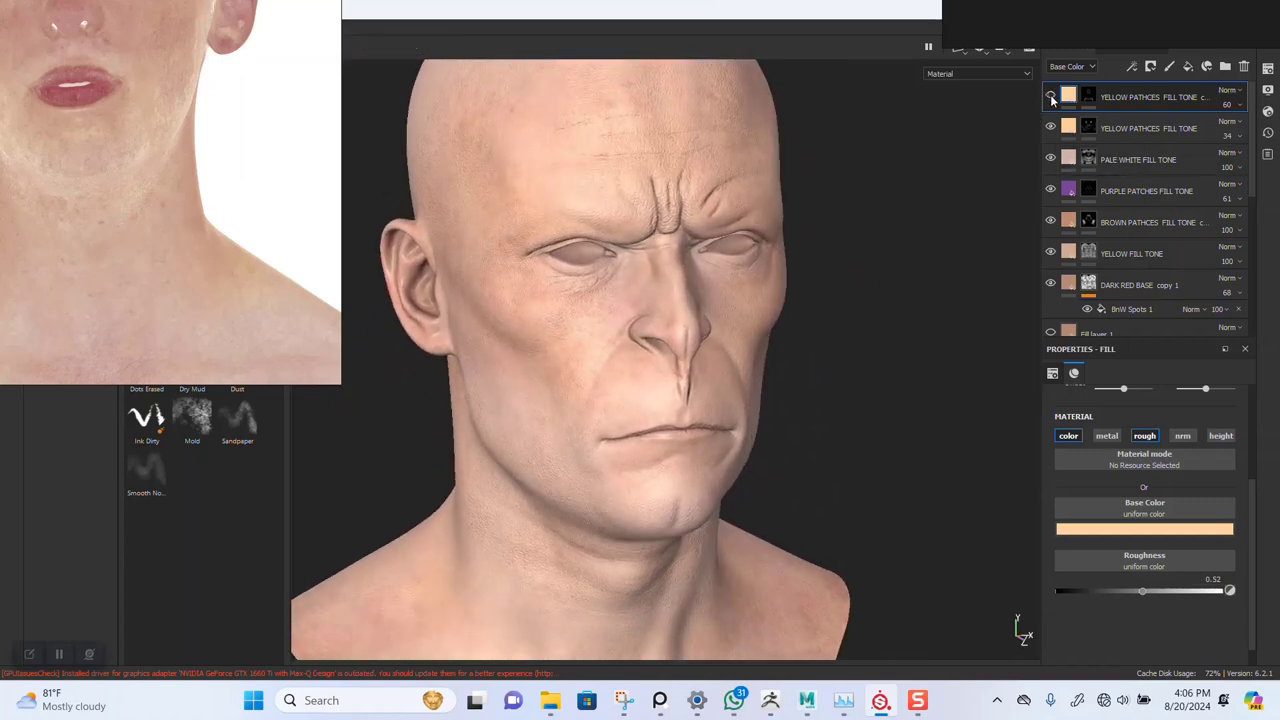
click(1233, 104)
drag(1231, 132, 1229, 132)
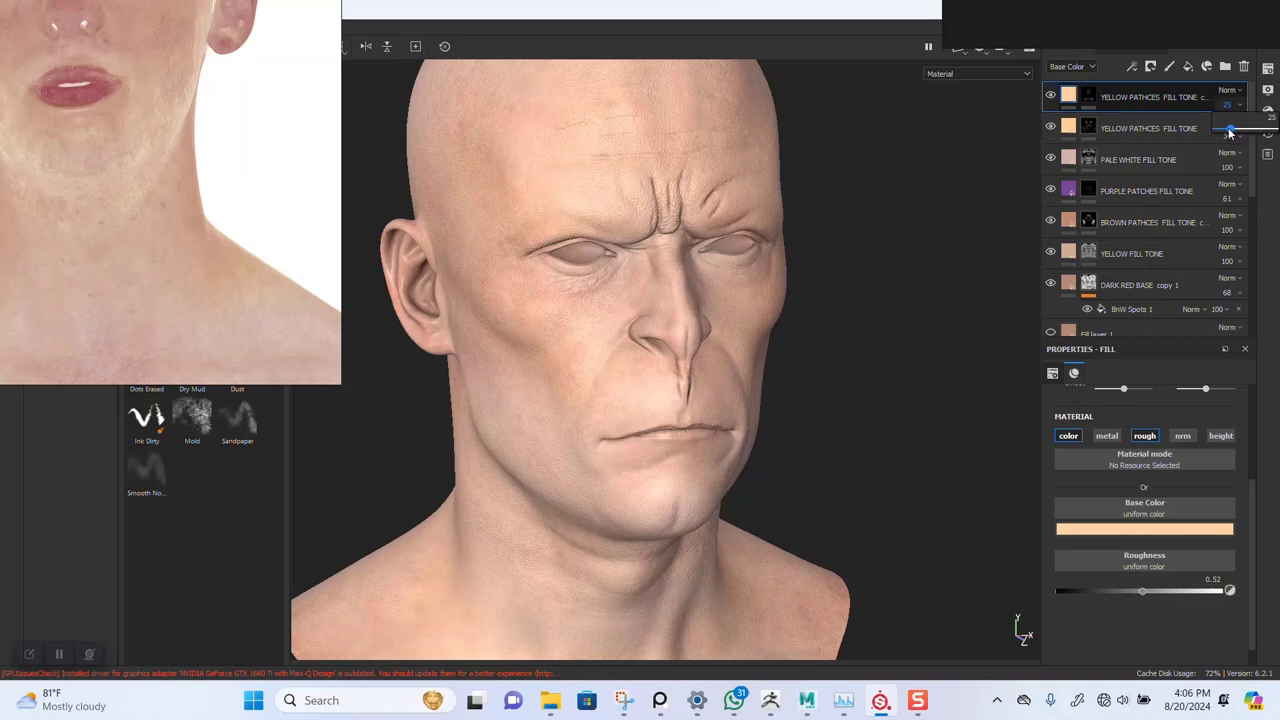
Compare the front of the head with the whole face in the reference photo
alt+drag(838, 351, 801, 332)
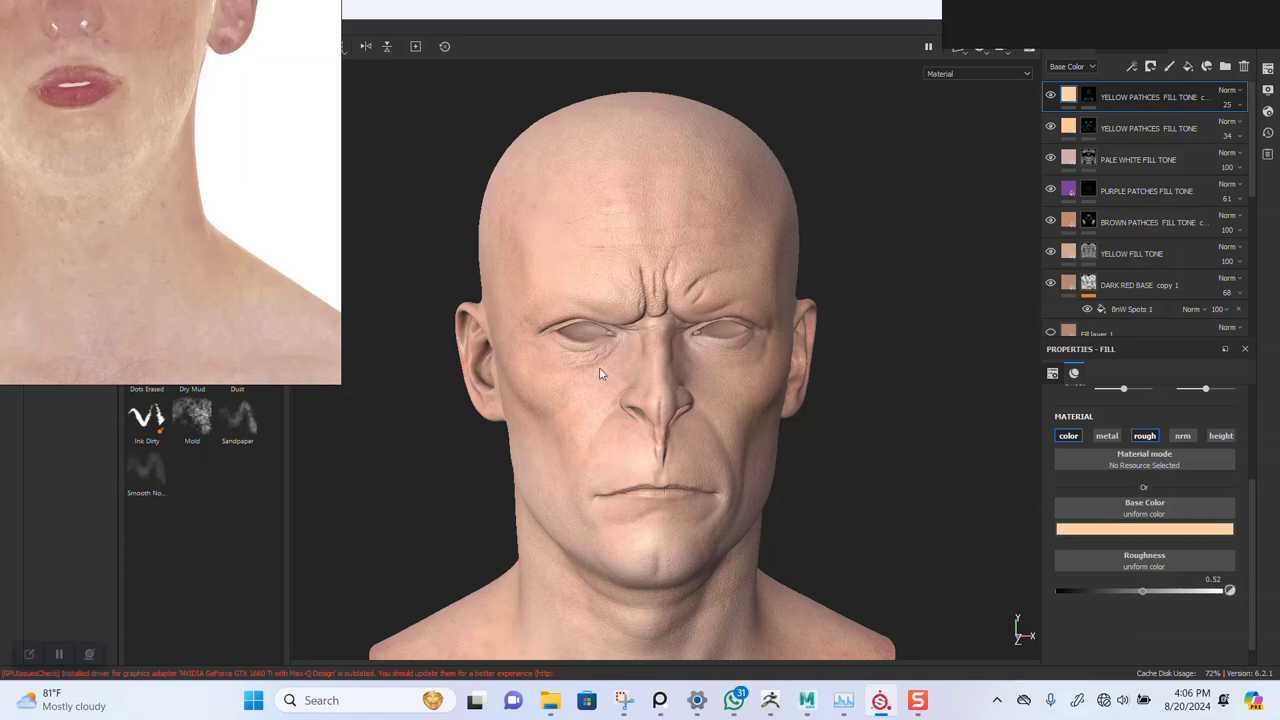
right_drag(208, 303, 420, 376)
middle_drag(319, 240, 392, 313)
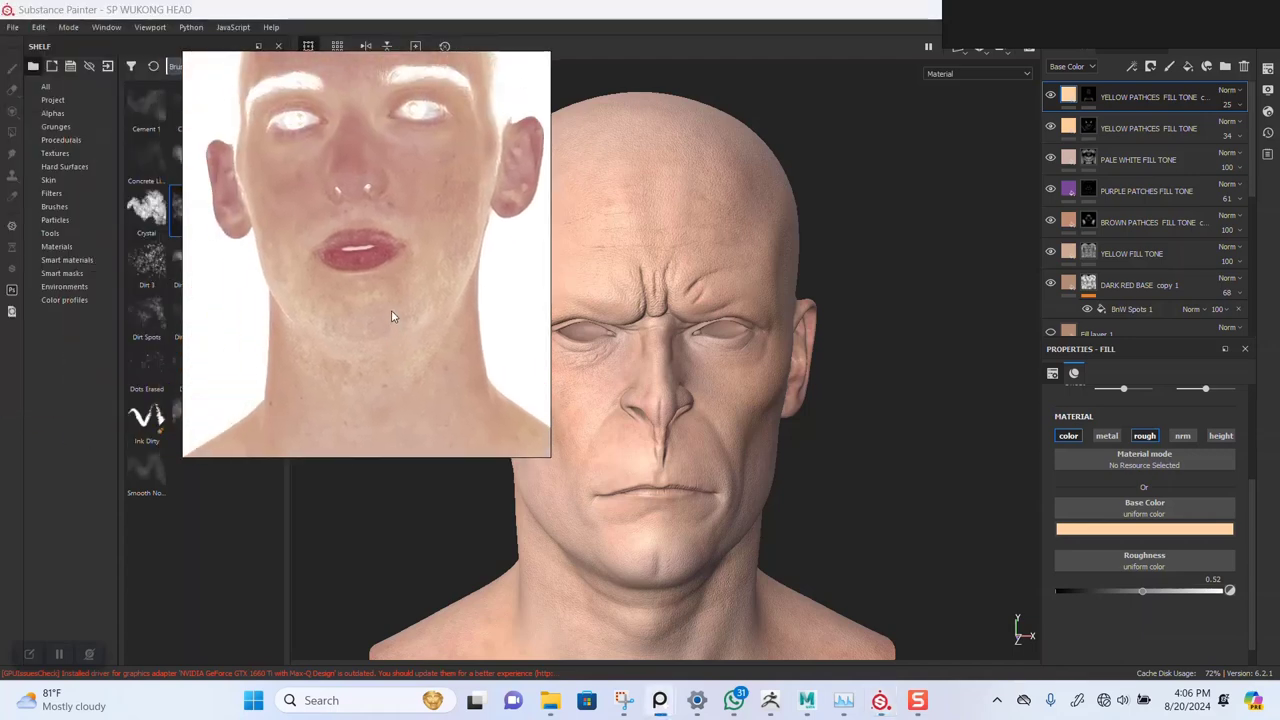
Examine the skin tones around the lips, nose and eyes up close in the face reference photo
scroll(387, 317, up, 3)
scroll(388, 320, up, 5)
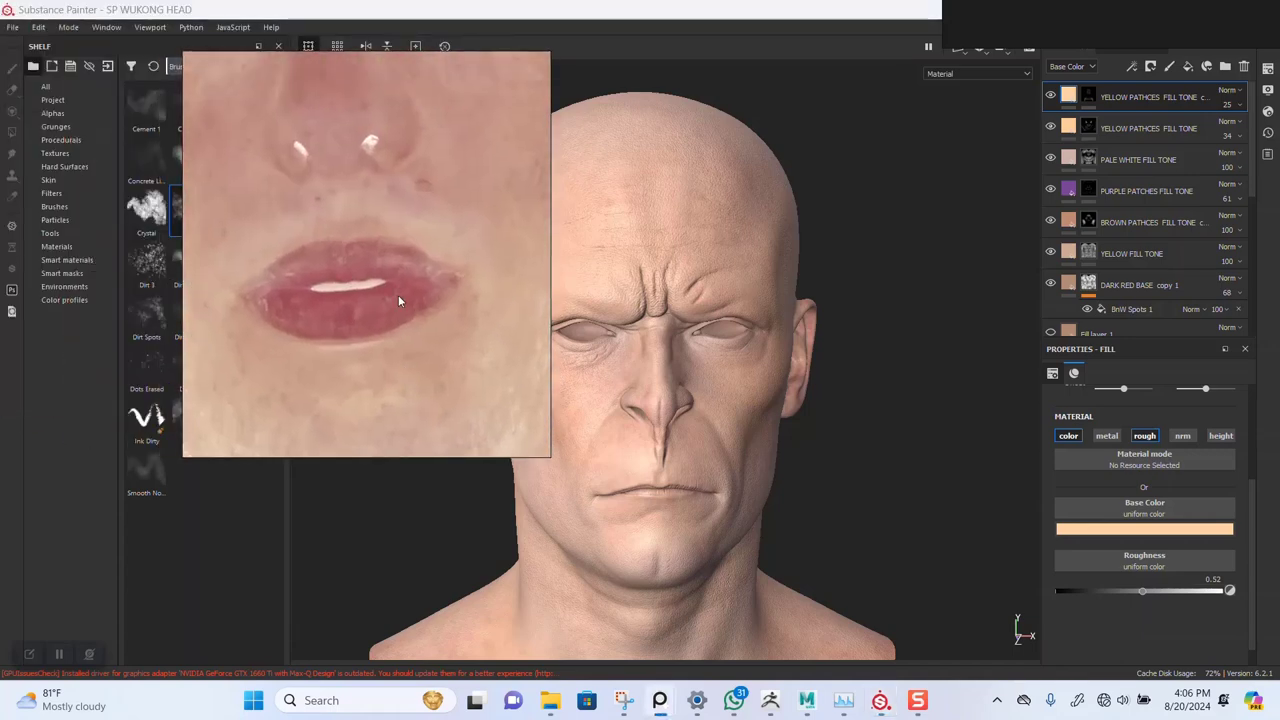
middle_drag(361, 230, 363, 370)
scroll(374, 310, up, 3)
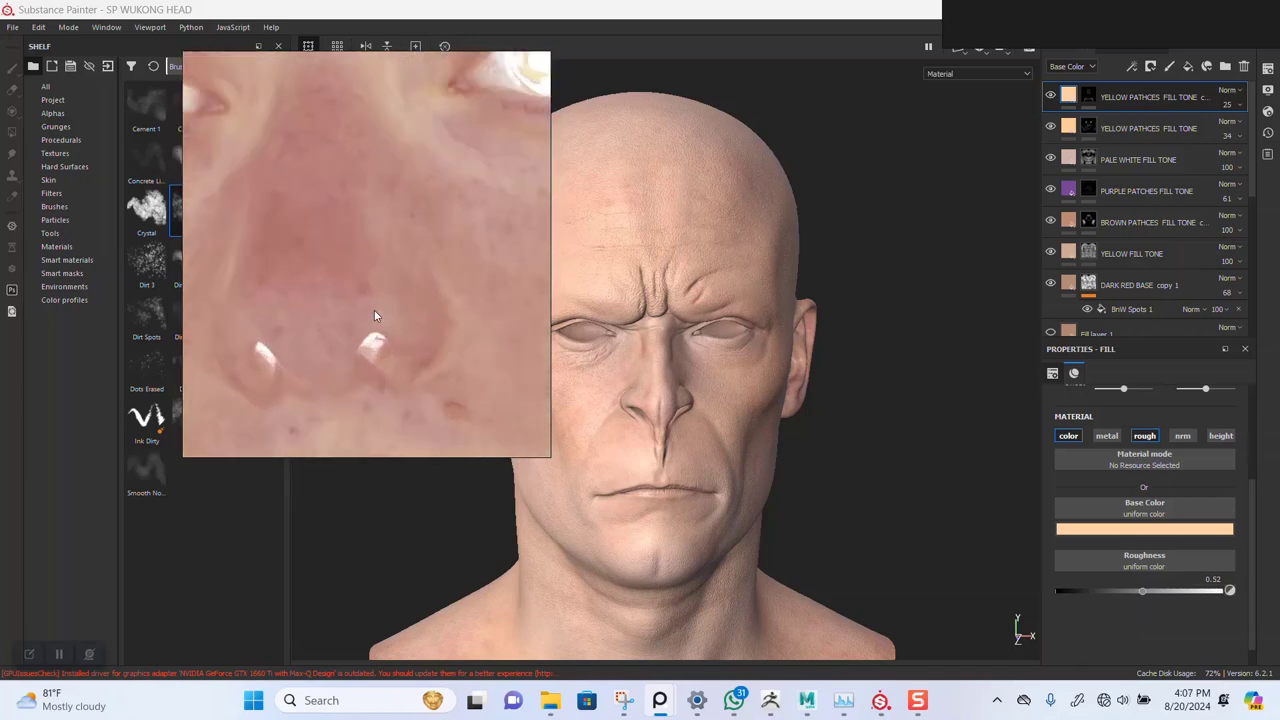
scroll(374, 316, down, 1)
drag(431, 315, 403, 300)
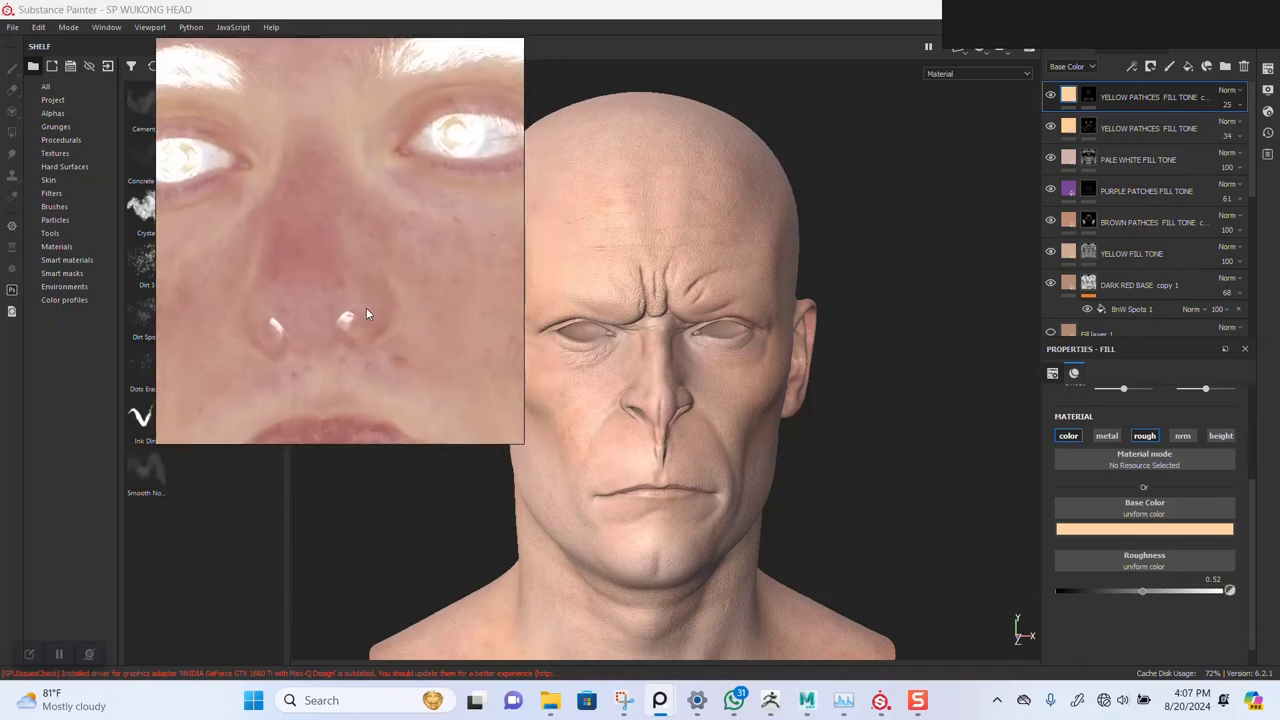
Check the pale white layer hidden and shown, and raise the purple patches layer's opacity to 85
click(1050, 159)
click(1051, 159)
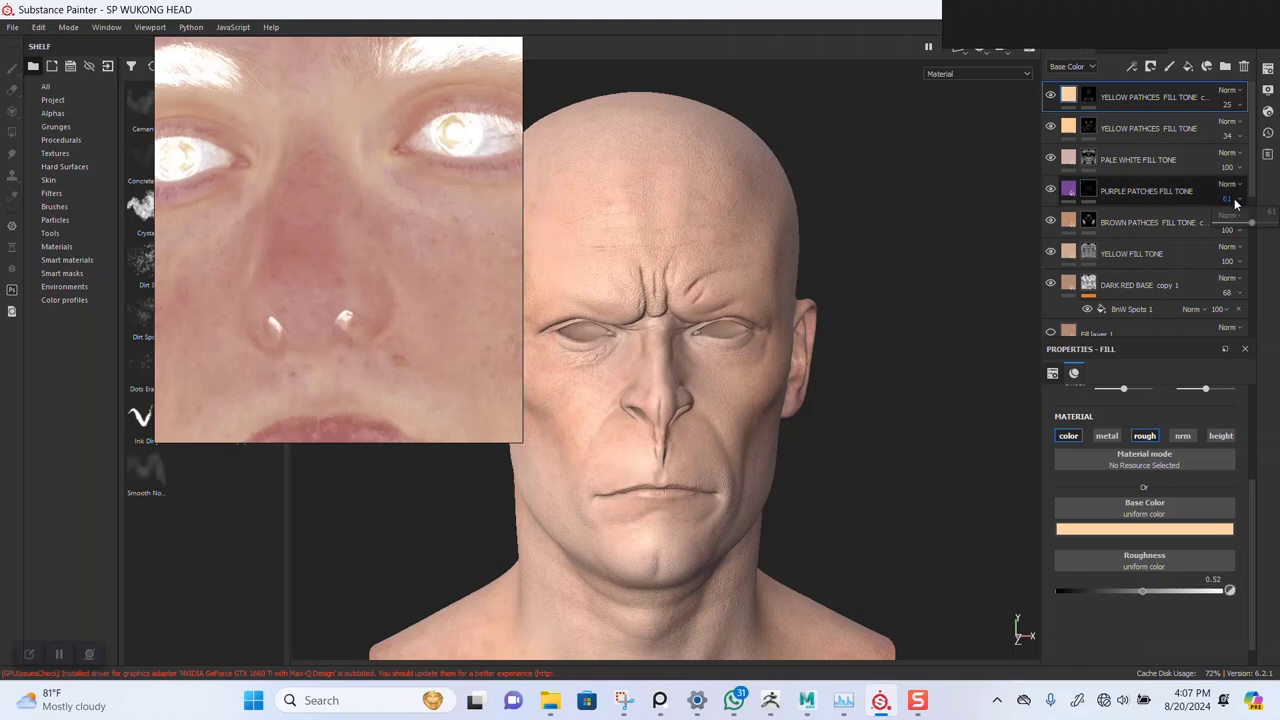
drag(1254, 227, 1273, 226)
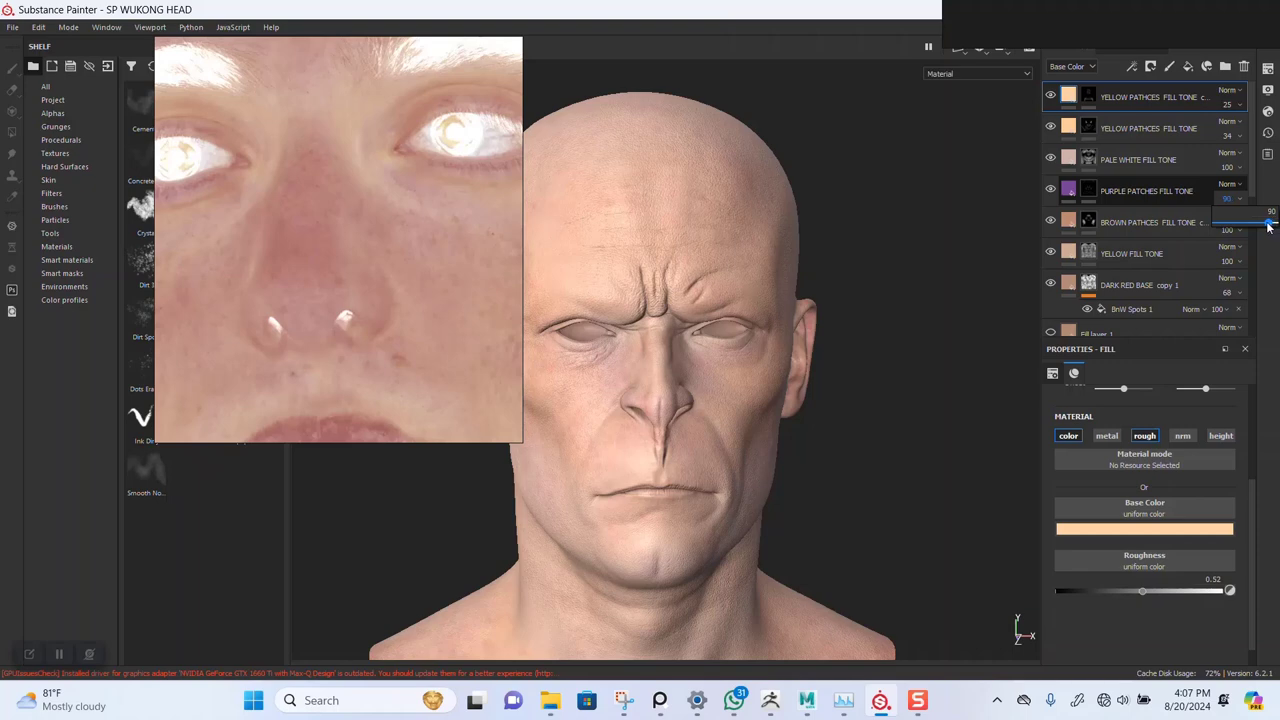
Compare the head at a slight angle with the whole face in the reference photo, and save the project
scroll(279, 301, down, 5)
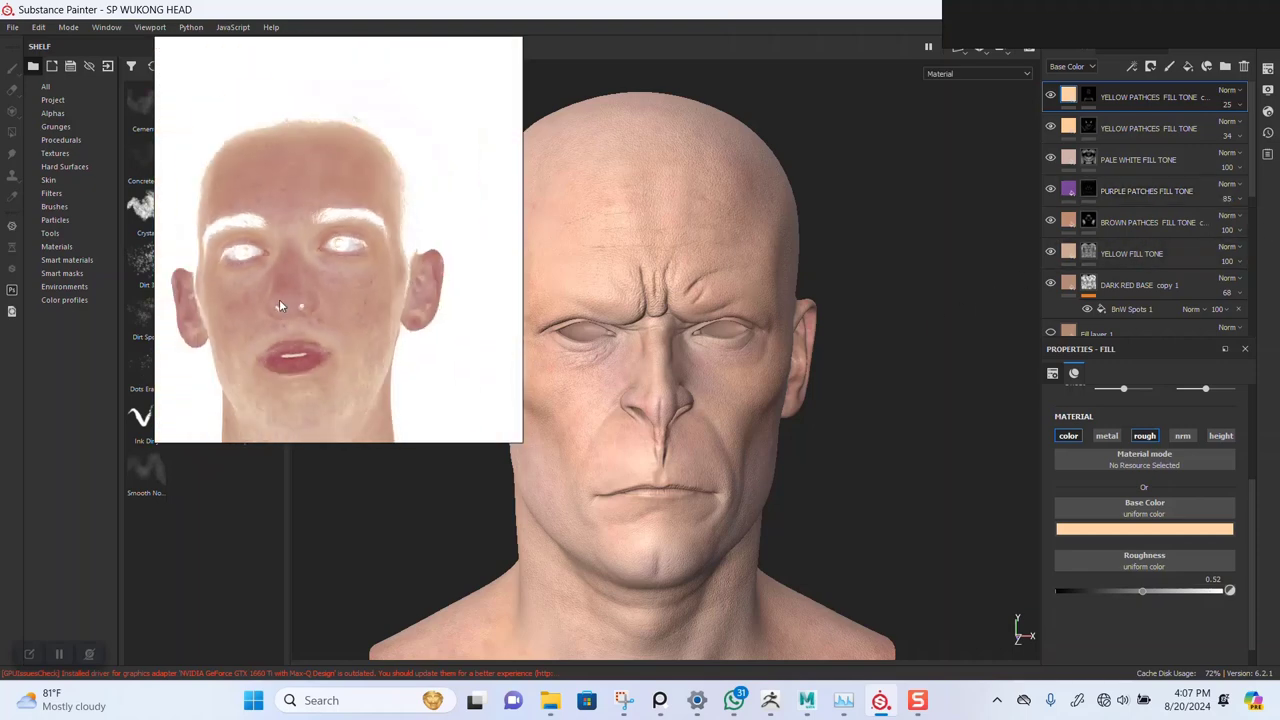
scroll(279, 299, down, 1)
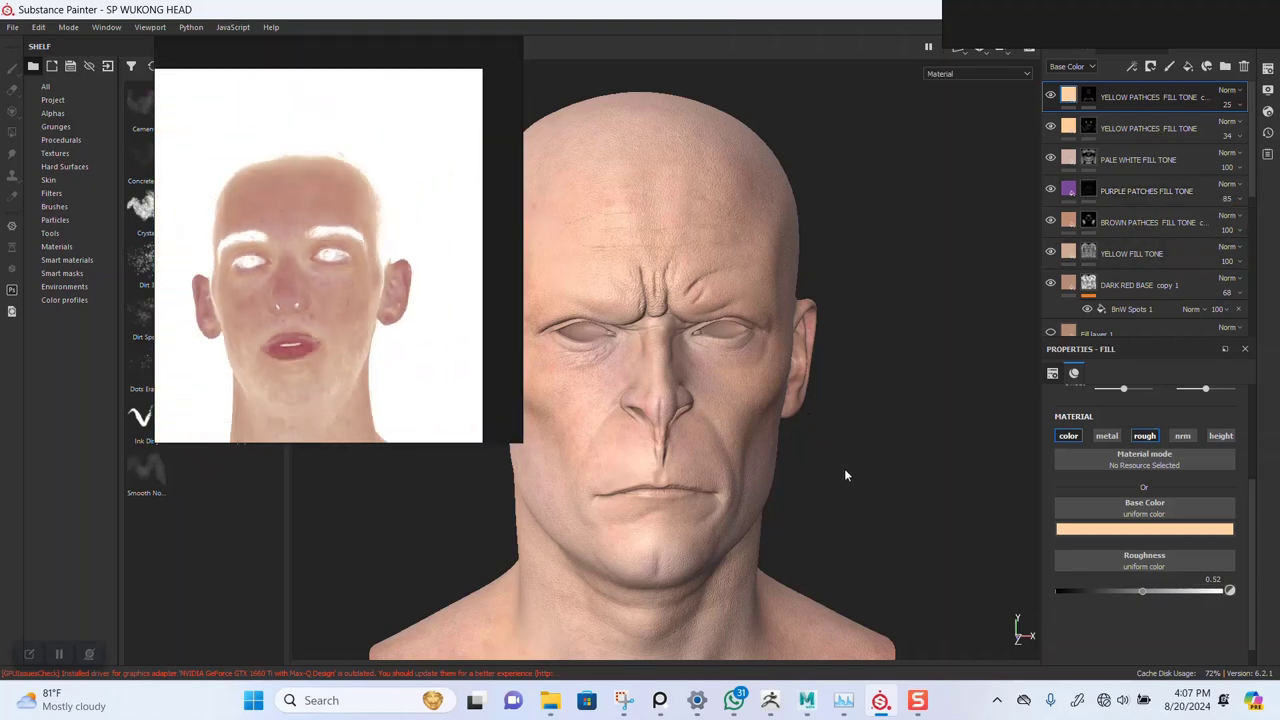
right_drag(375, 348, 300, 328)
alt+right_drag(835, 427, 779, 394)
mouse_move(779, 394)
alt+mouse_down()
mouse_move(836, 388)
mouse_move(800, 400)
alt+mouse_up()
alt+right_drag(800, 400, 817, 459)
alt+middle_drag(817, 459, 827, 404)
key(ctrl+s)
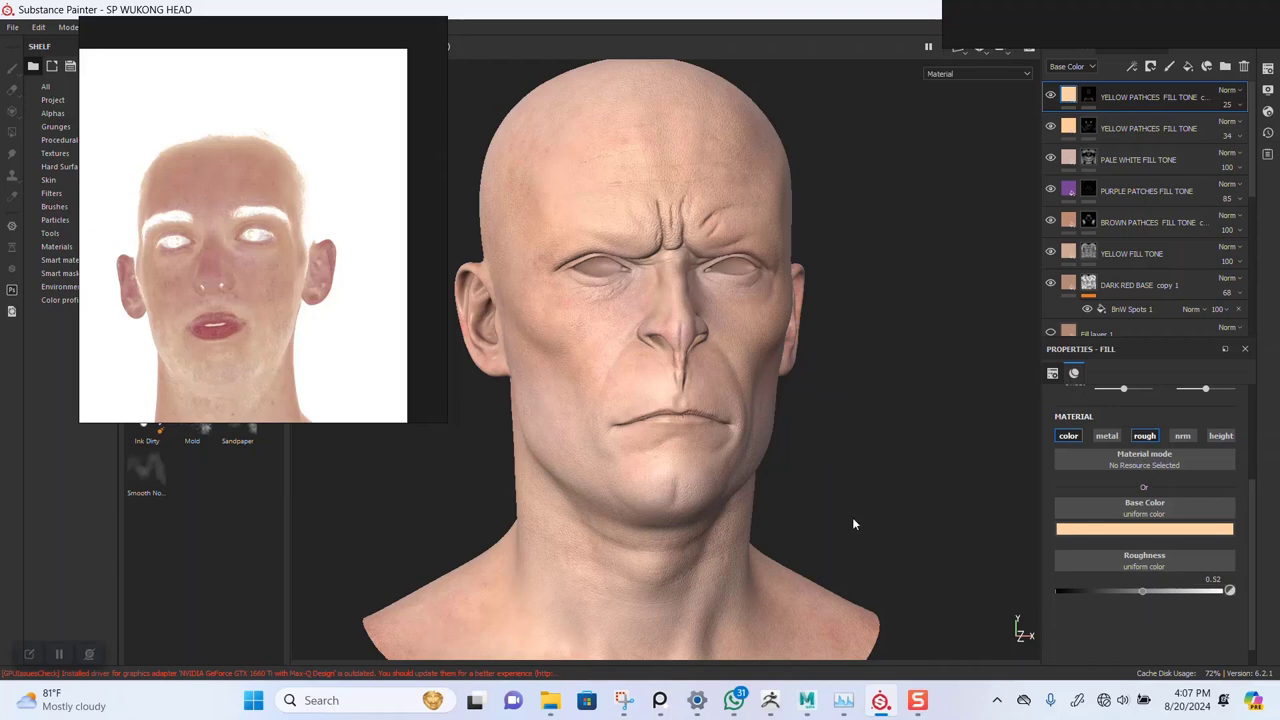
mouse_move(918, 704)
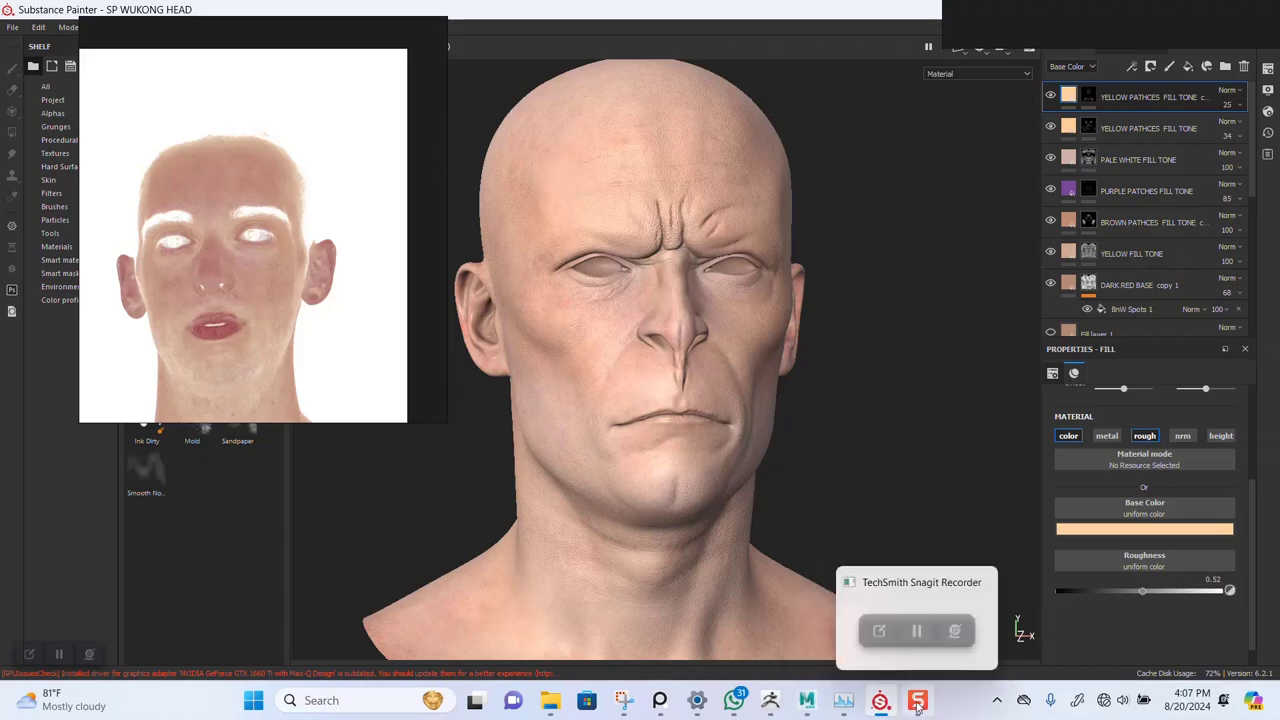